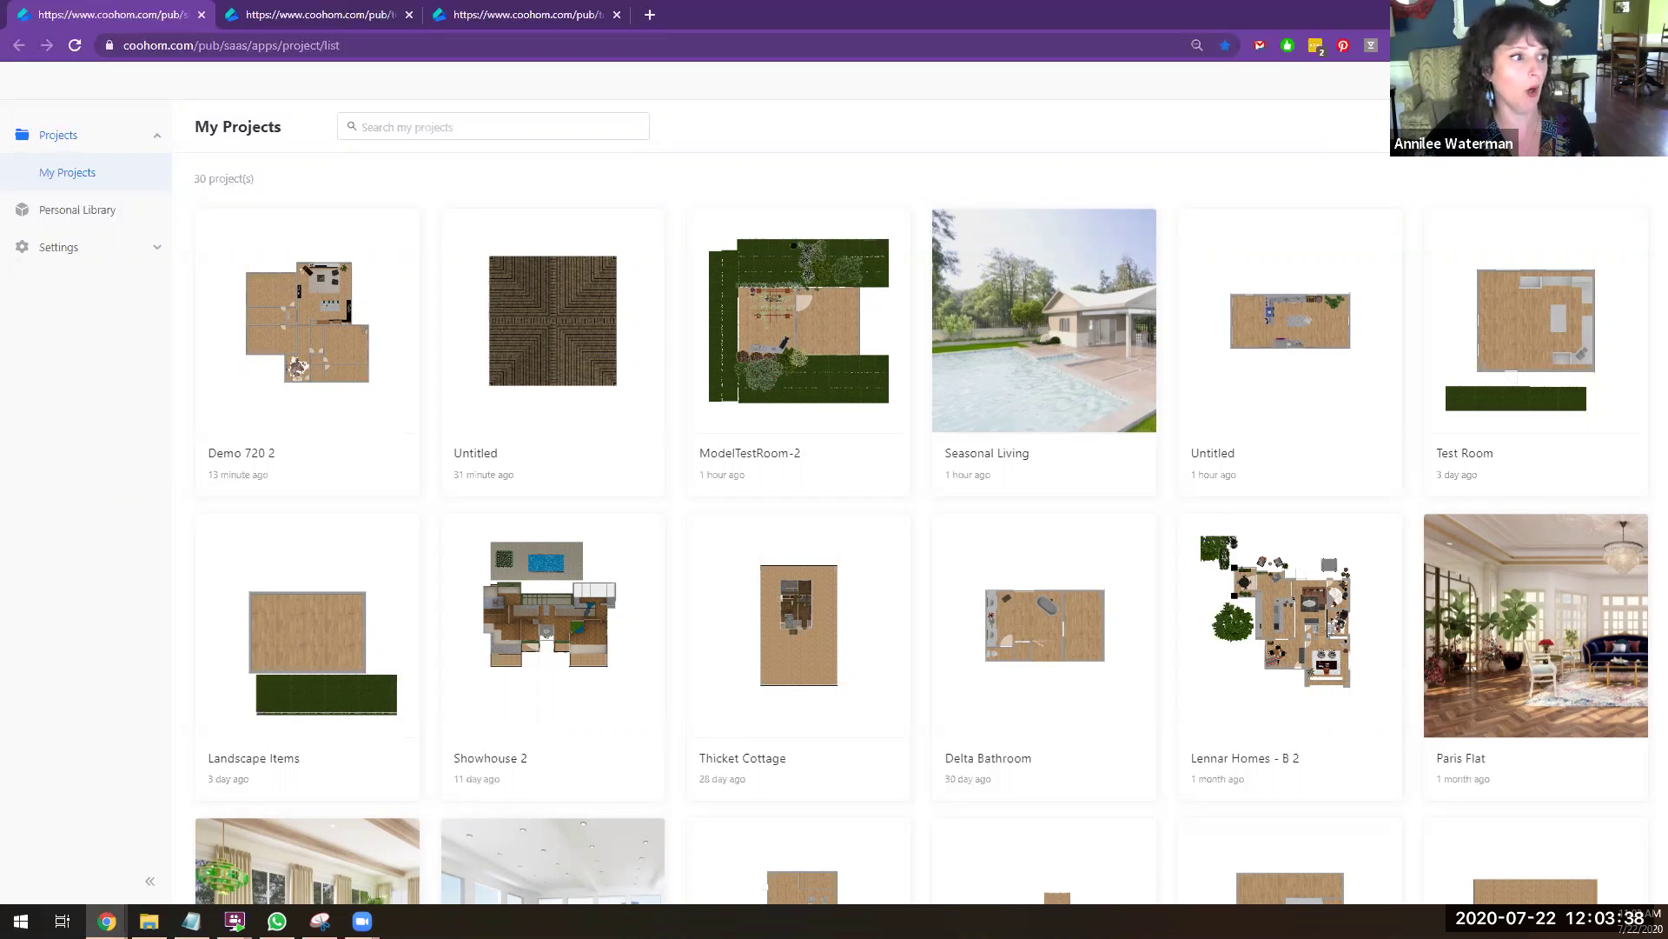
Step: Switch to the already open untitled square room design and show it in the 3D top view
mouse_move(608, 393)
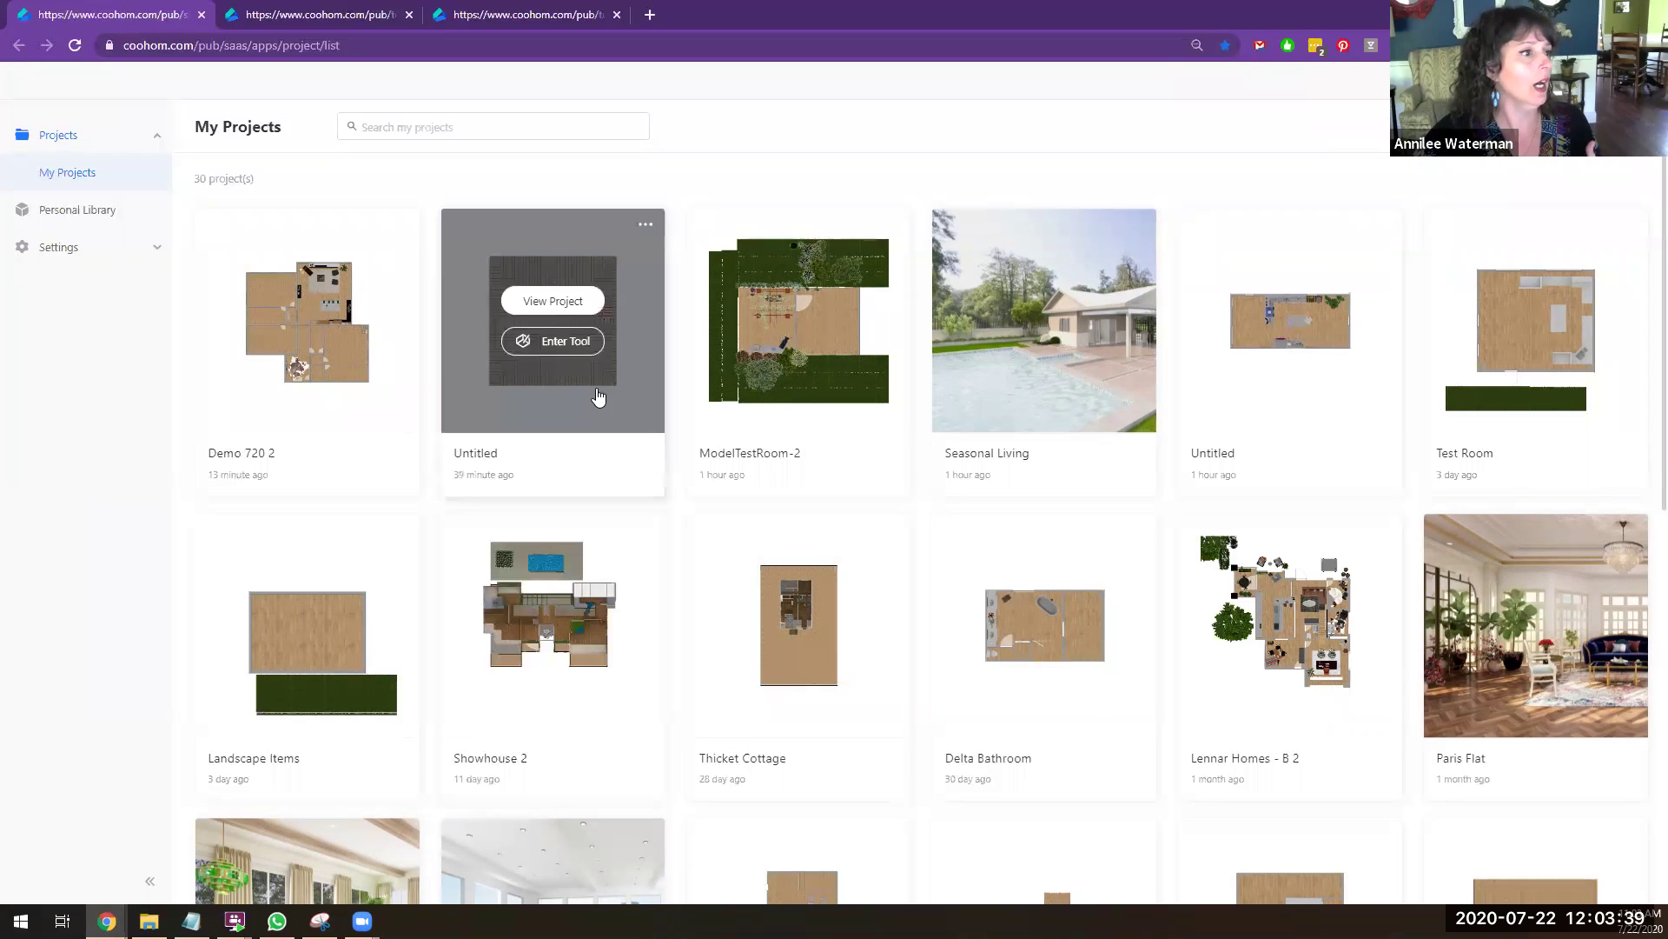
left_click(550, 14)
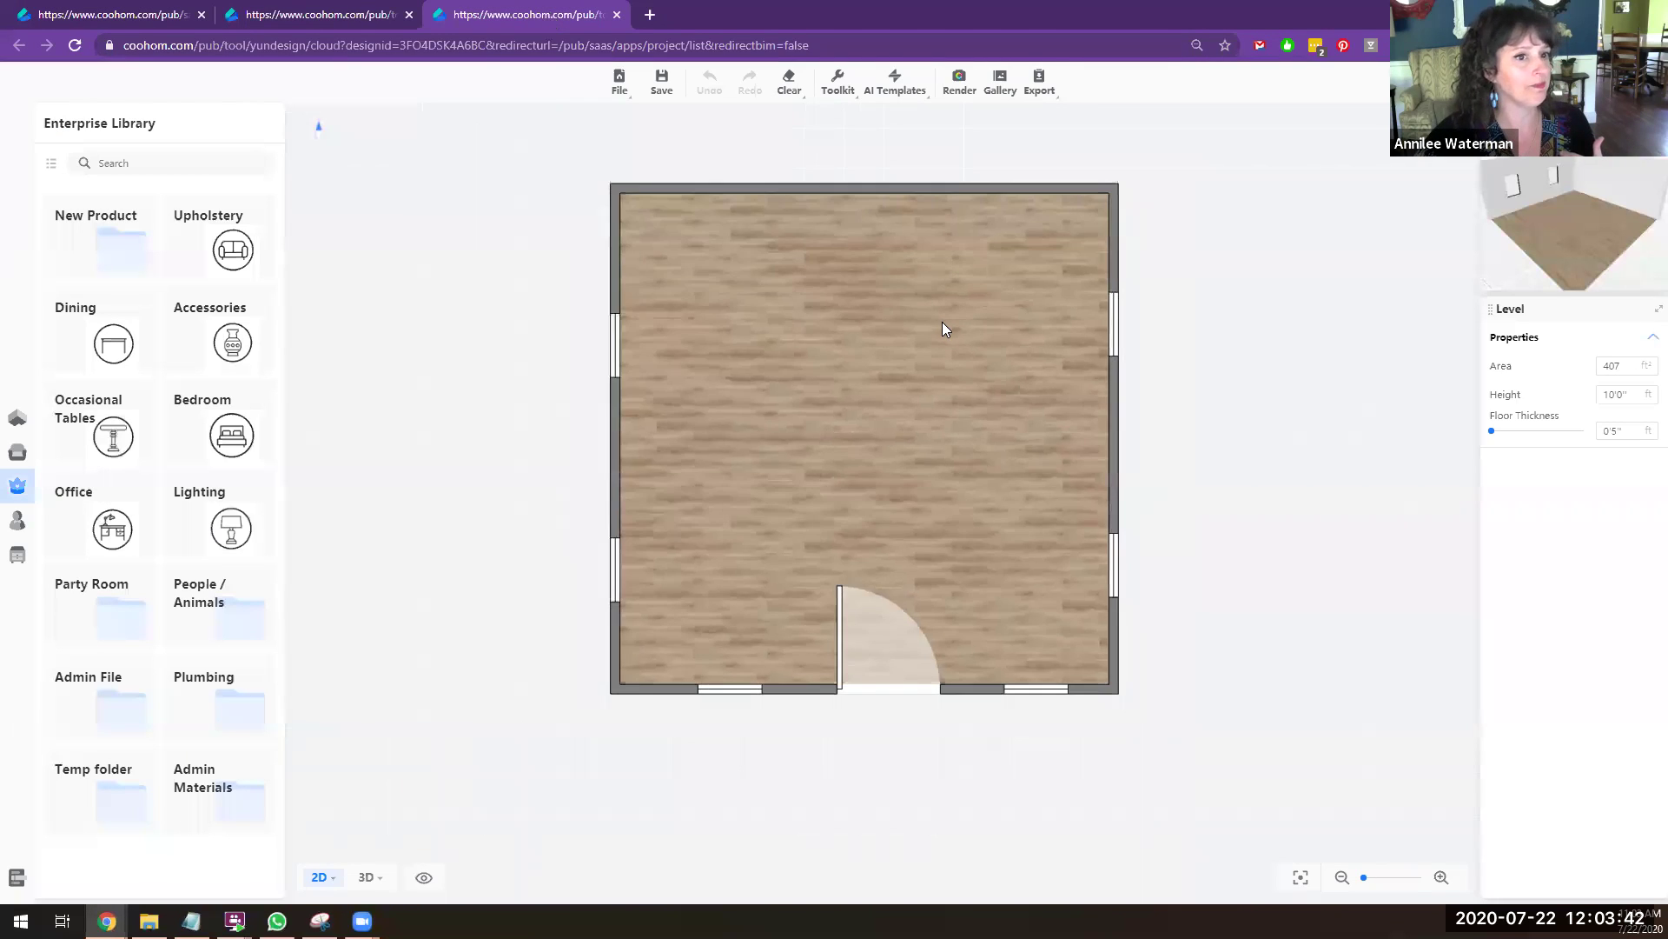
scroll(942, 321, "down", 5)
scroll(1042, 224, "up", 1)
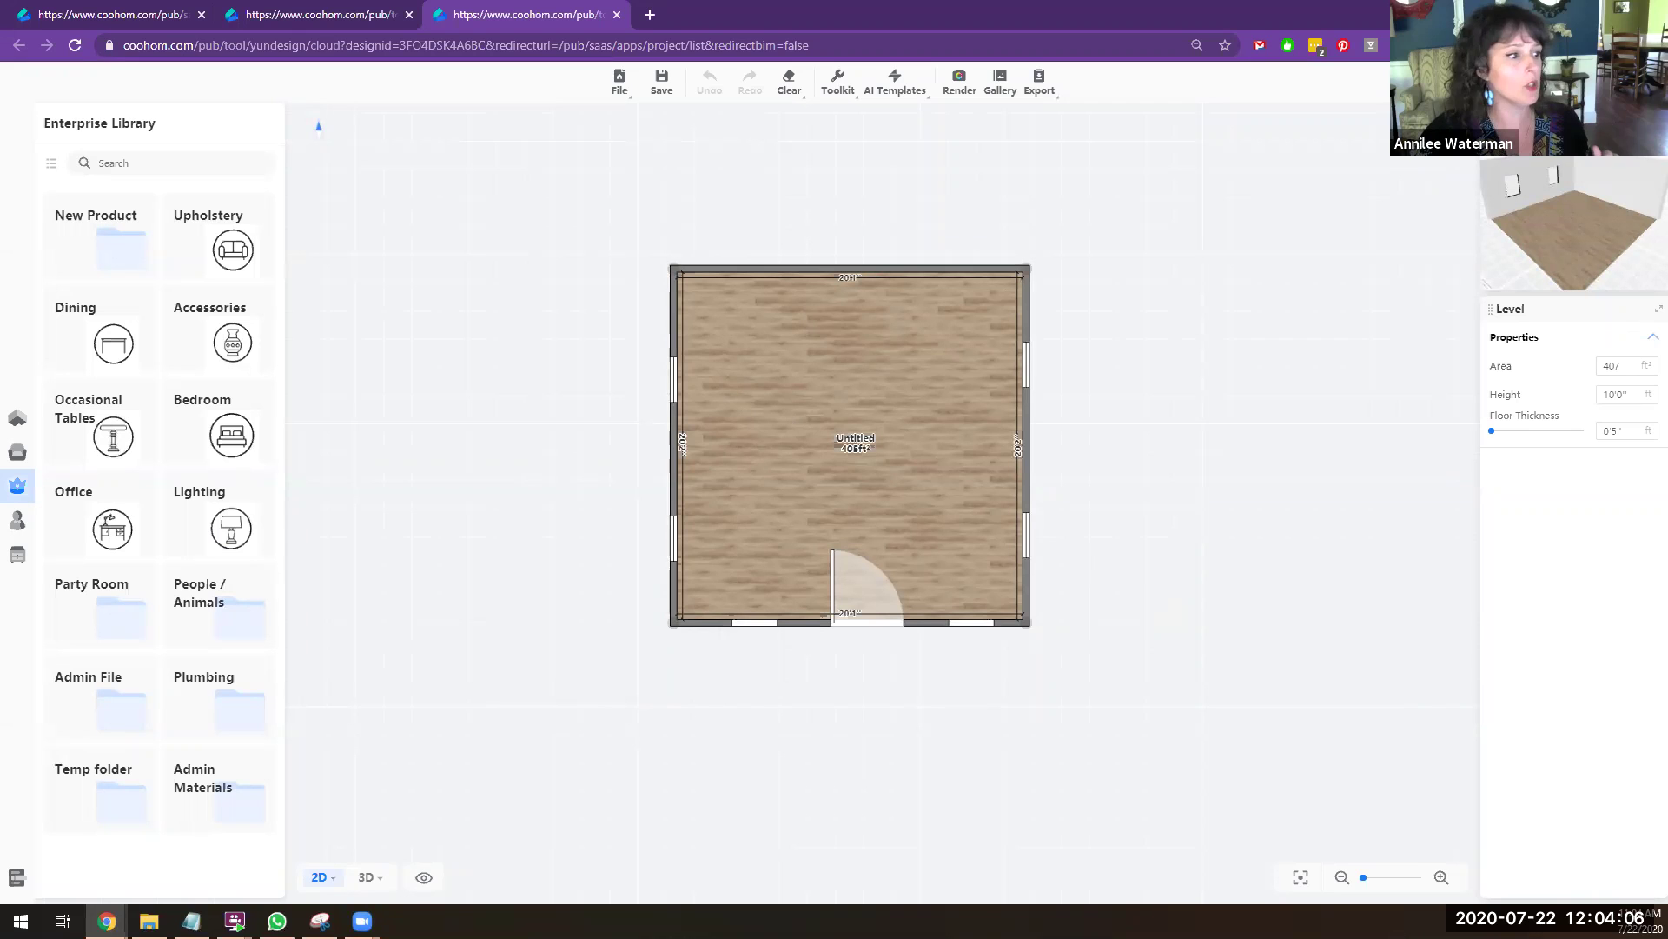
left_click(381, 880)
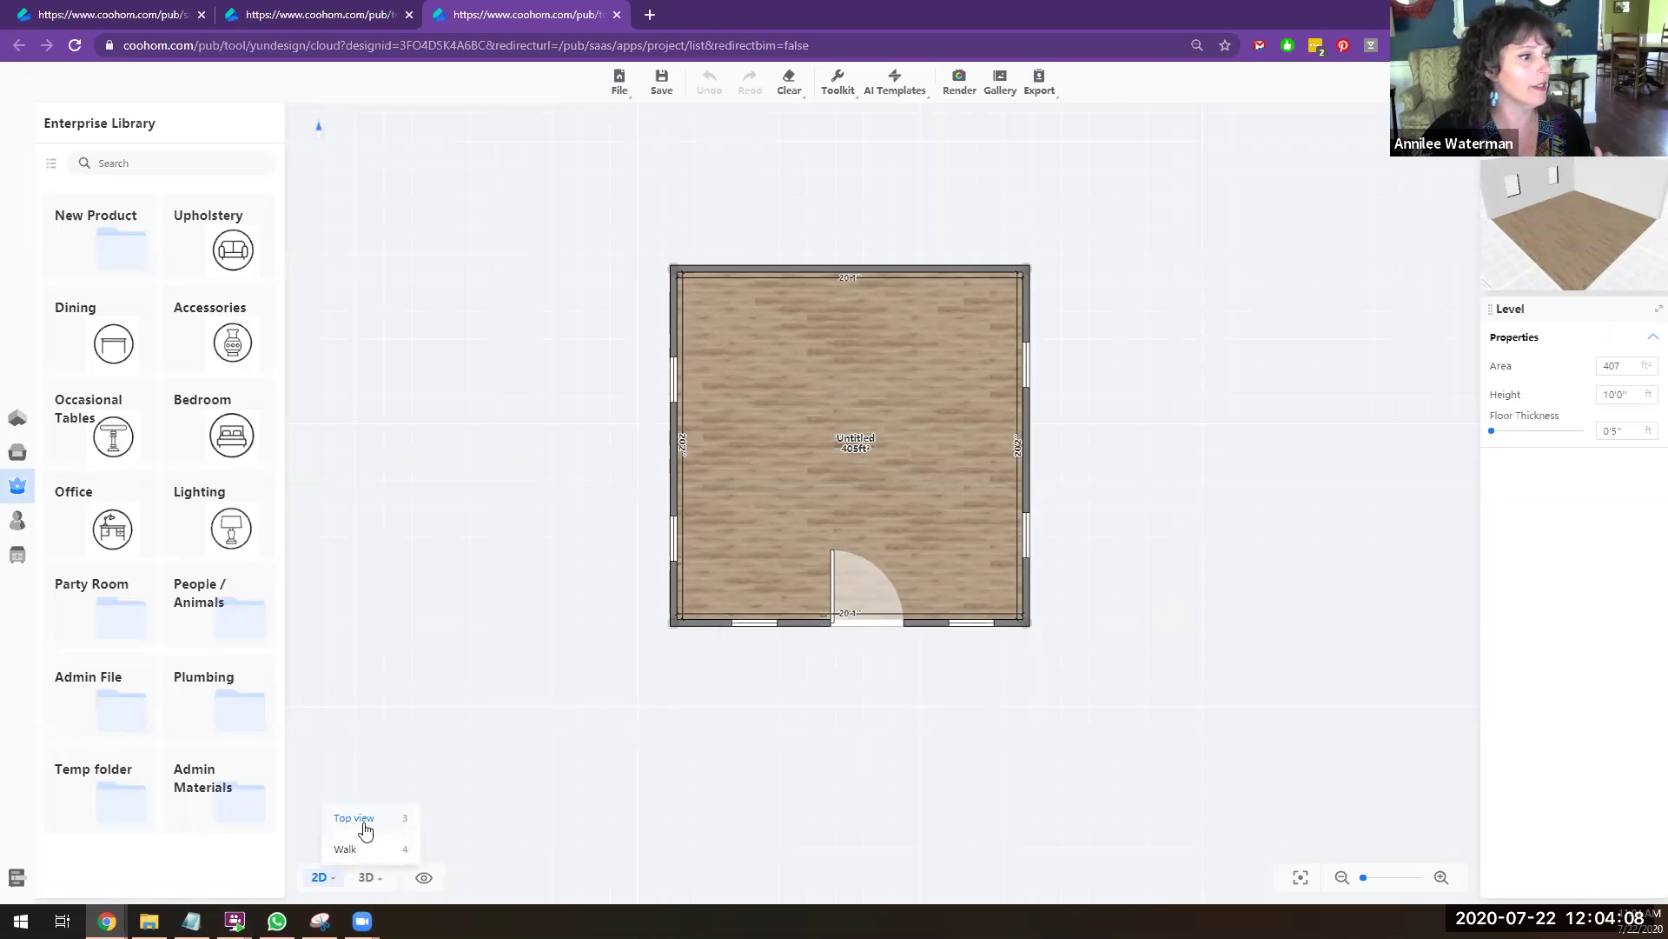
scroll(826, 583, "down", 3)
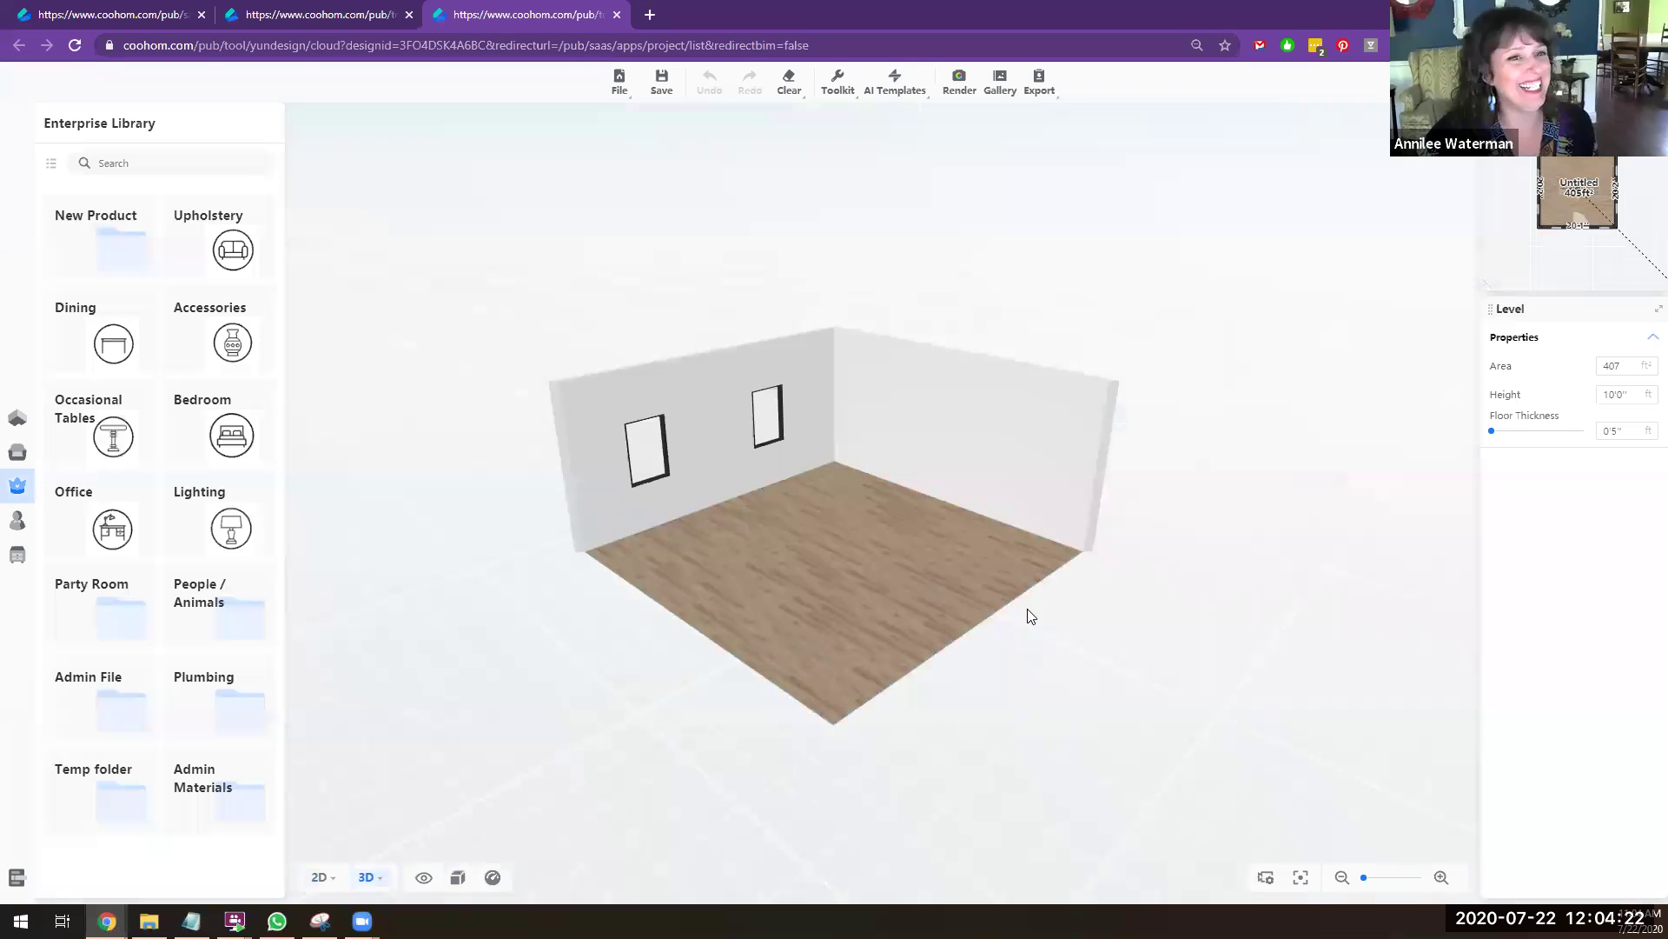
left_click_drag(1047, 652, 1090, 640)
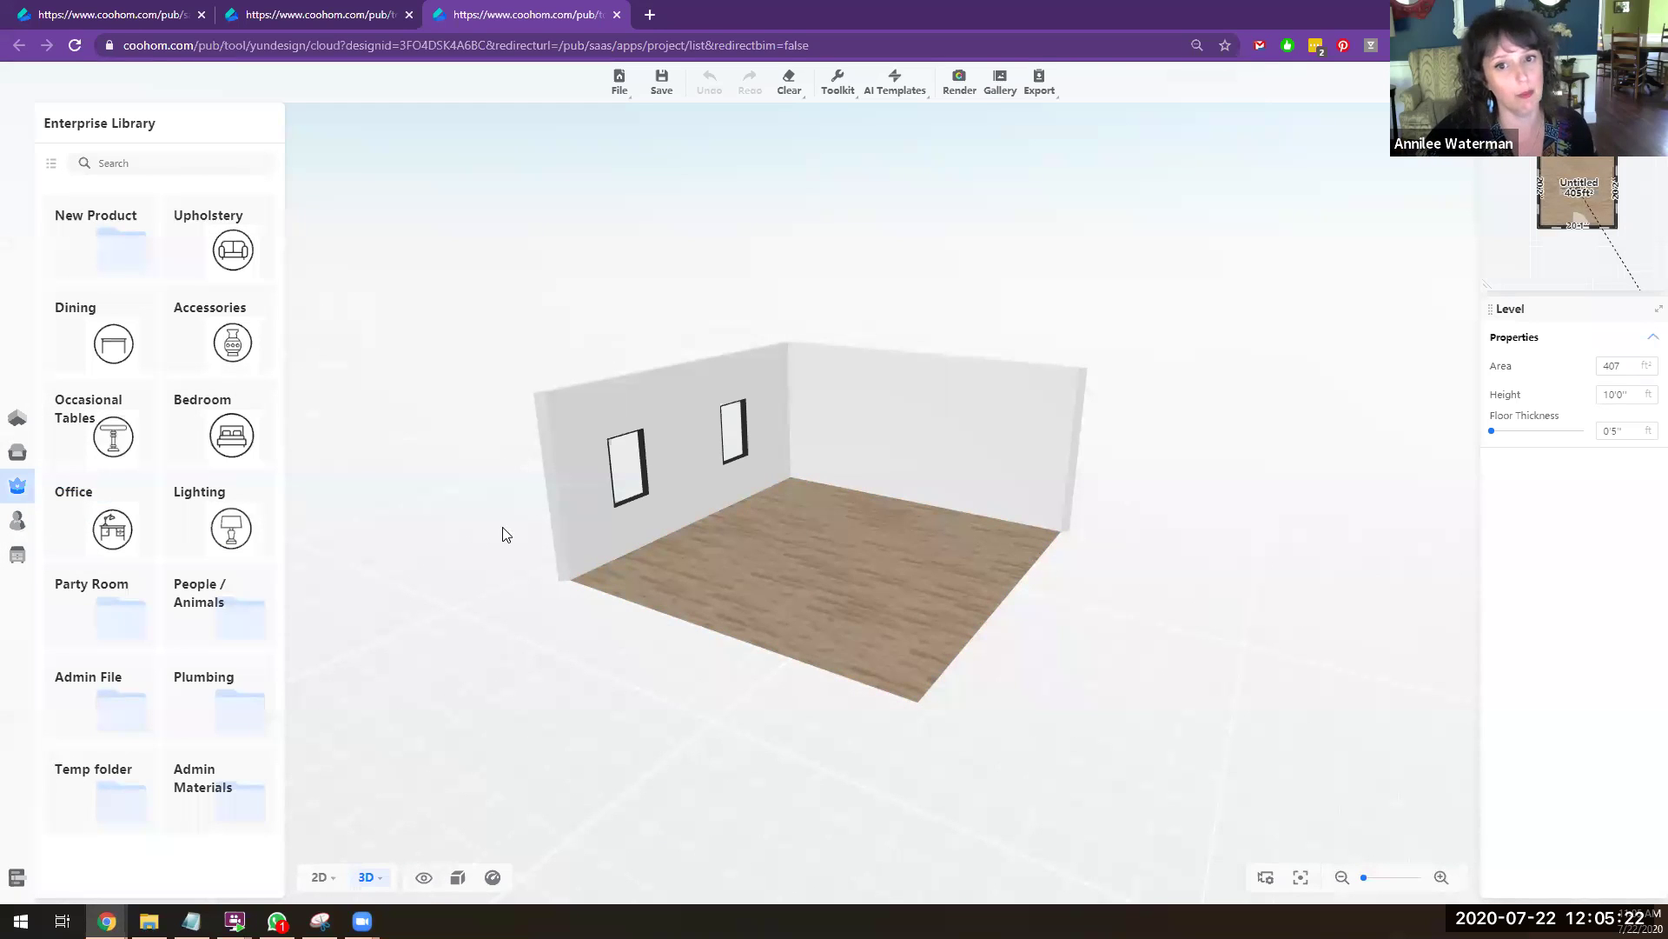
Step: Place the uploaded roof model from the personal uploads onto the floor of the room
left_click(14, 452)
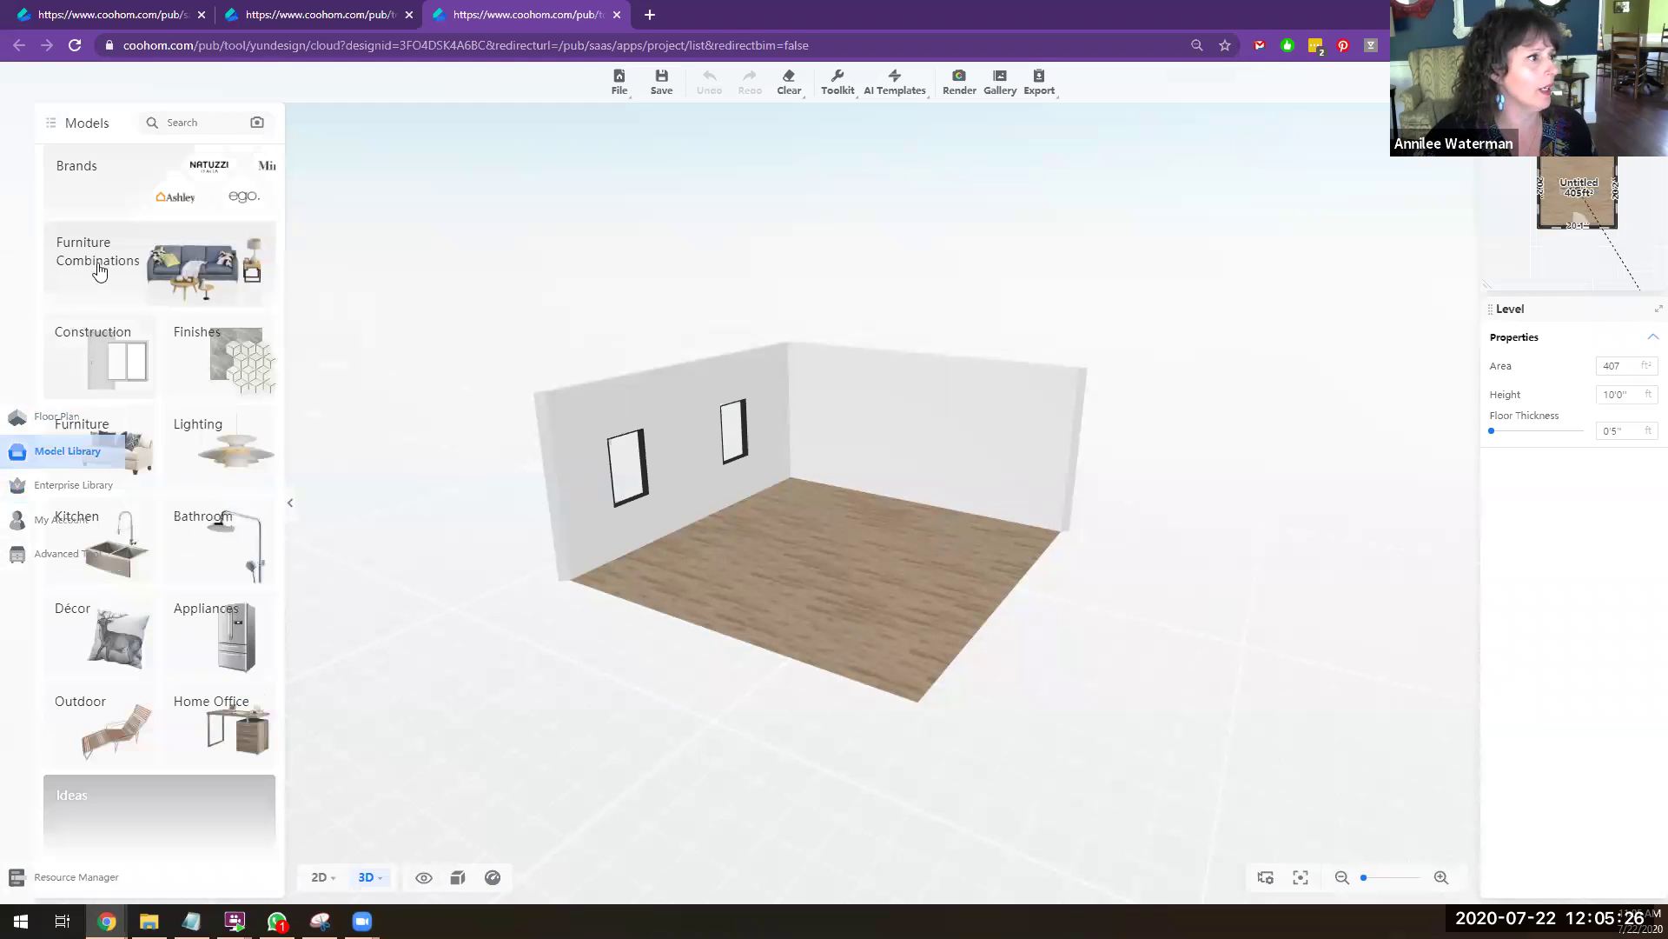
left_click(20, 521)
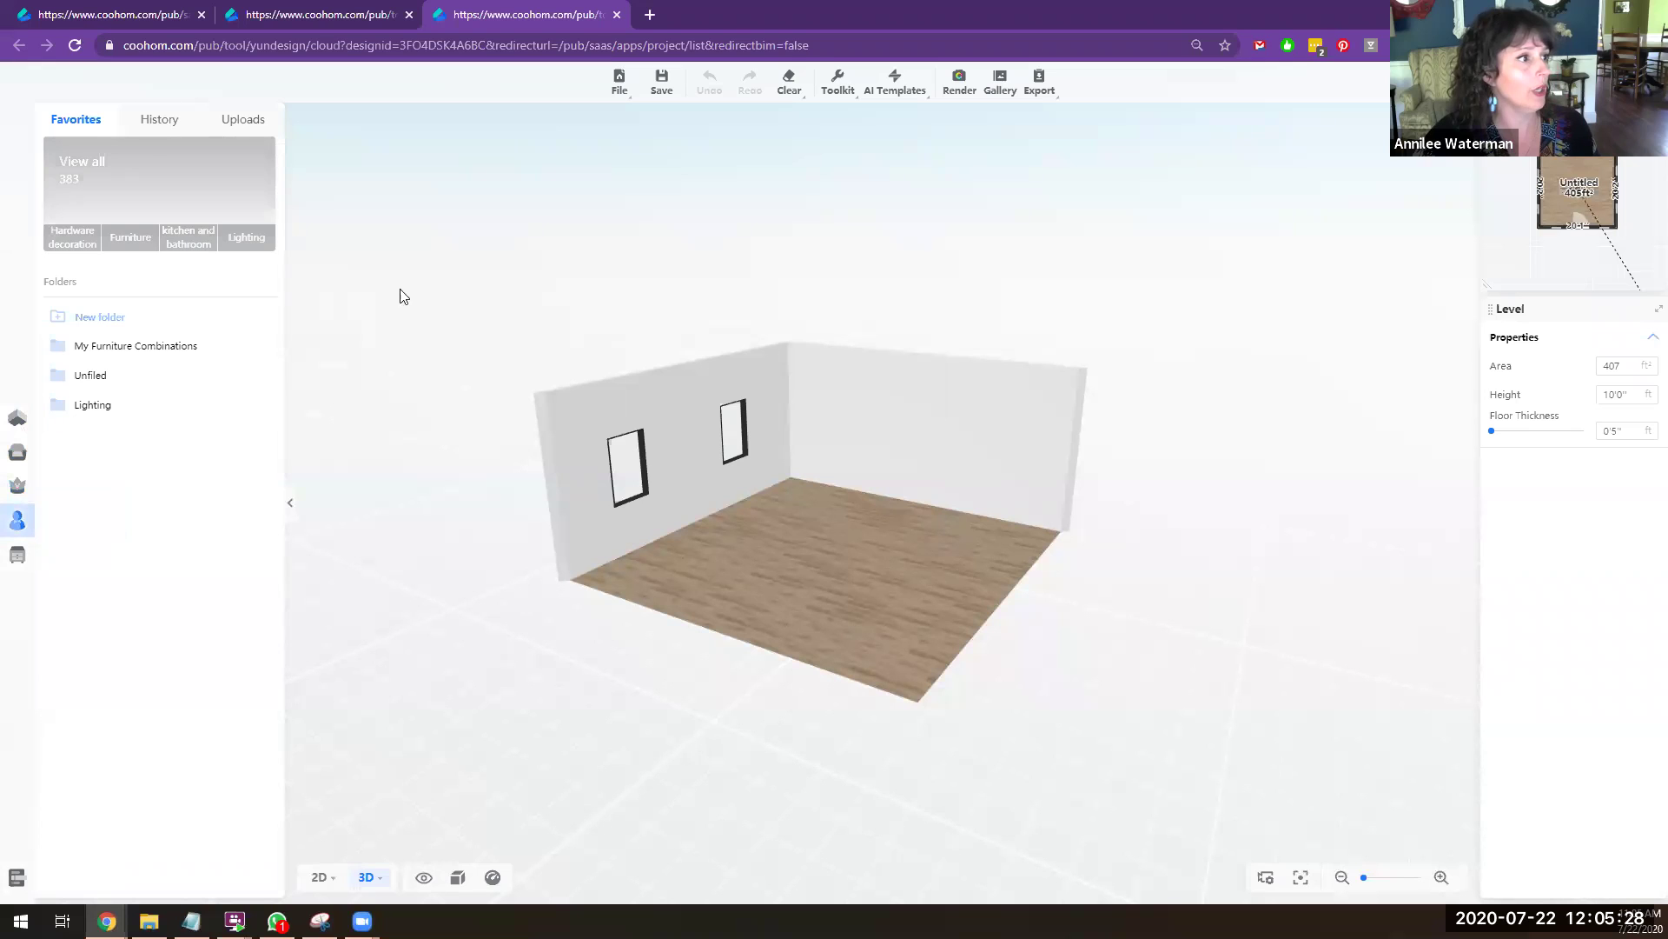
left_click(248, 124)
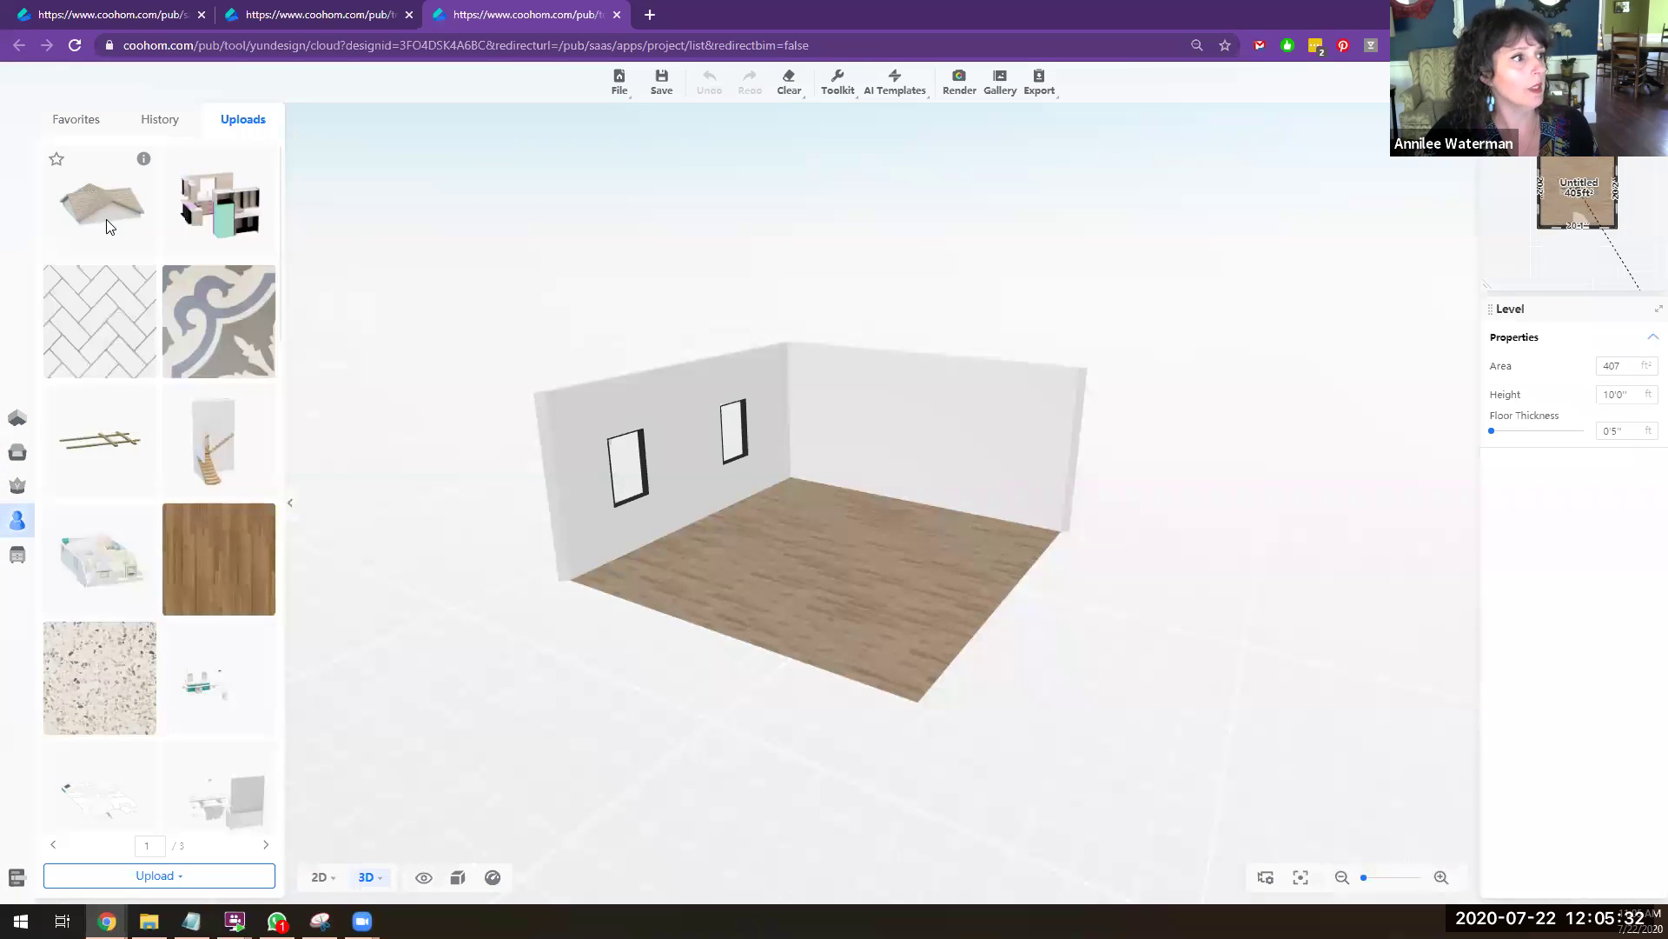
left_click_drag(106, 216, 867, 511)
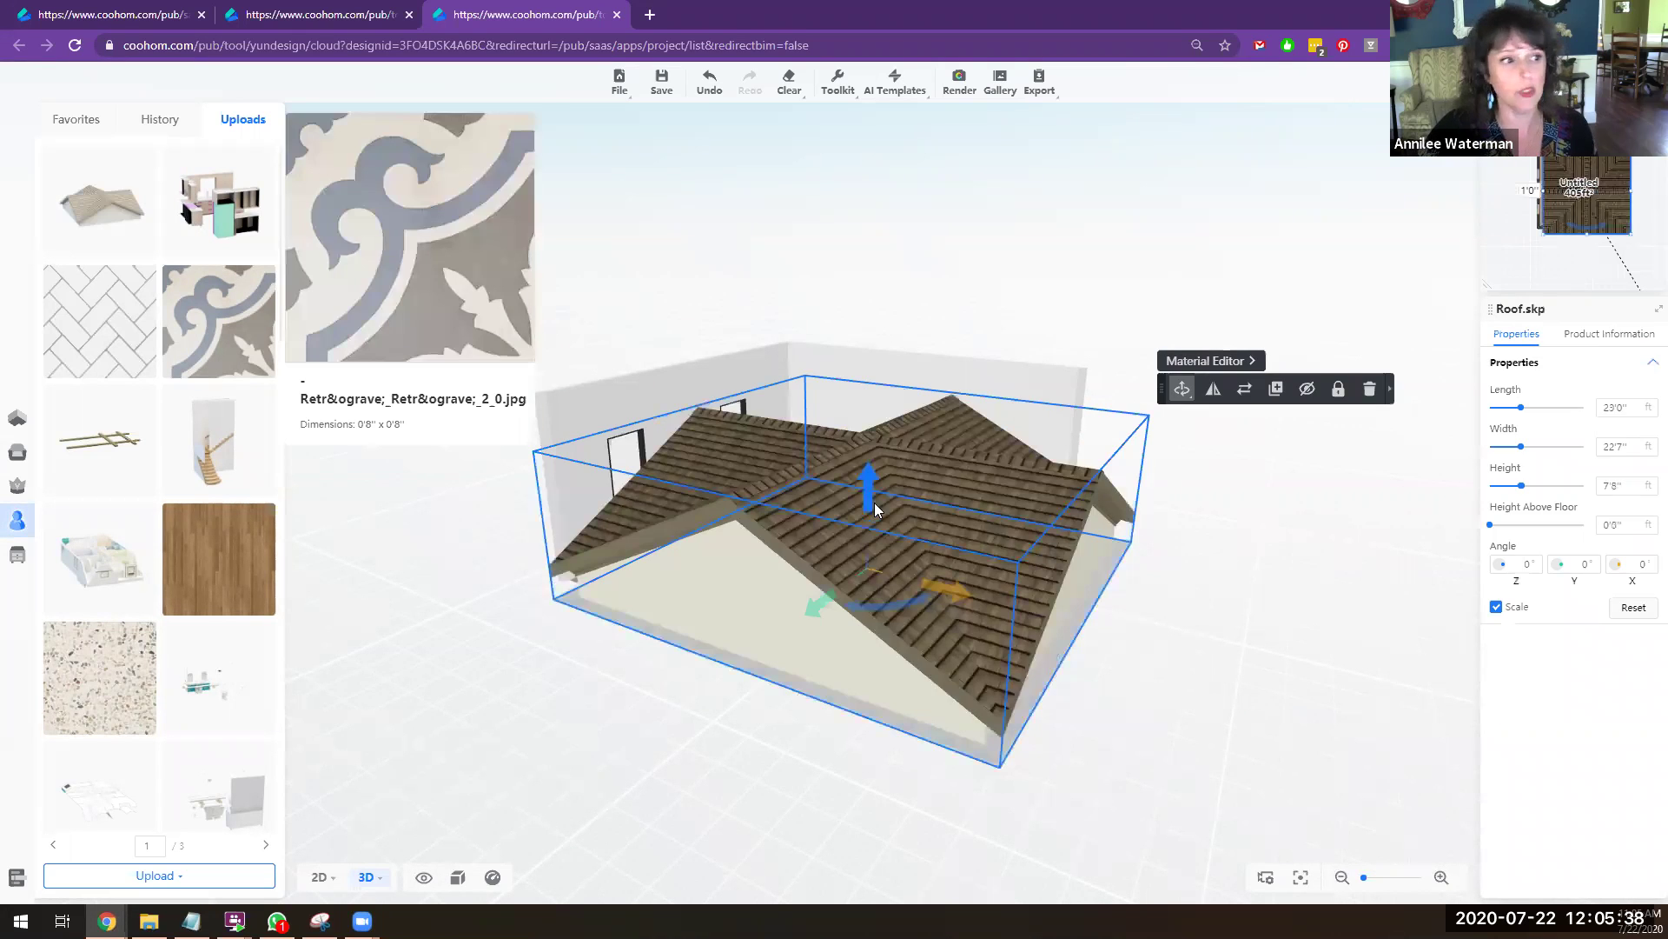
left_click(659, 201)
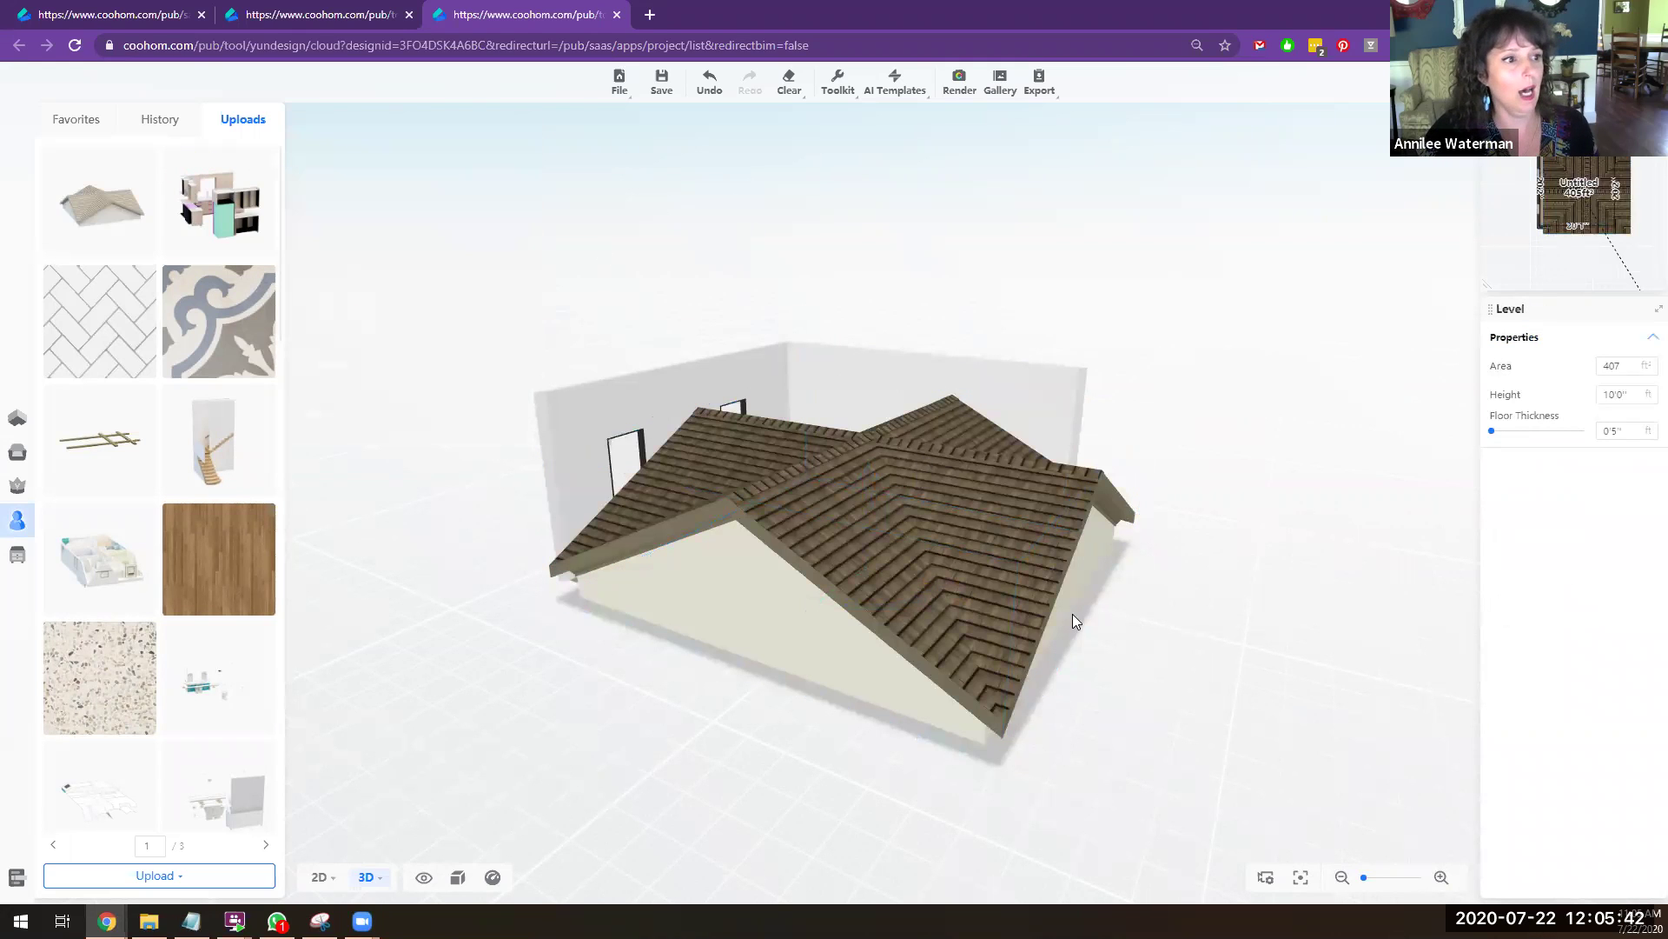
scroll(982, 553, "down", 2)
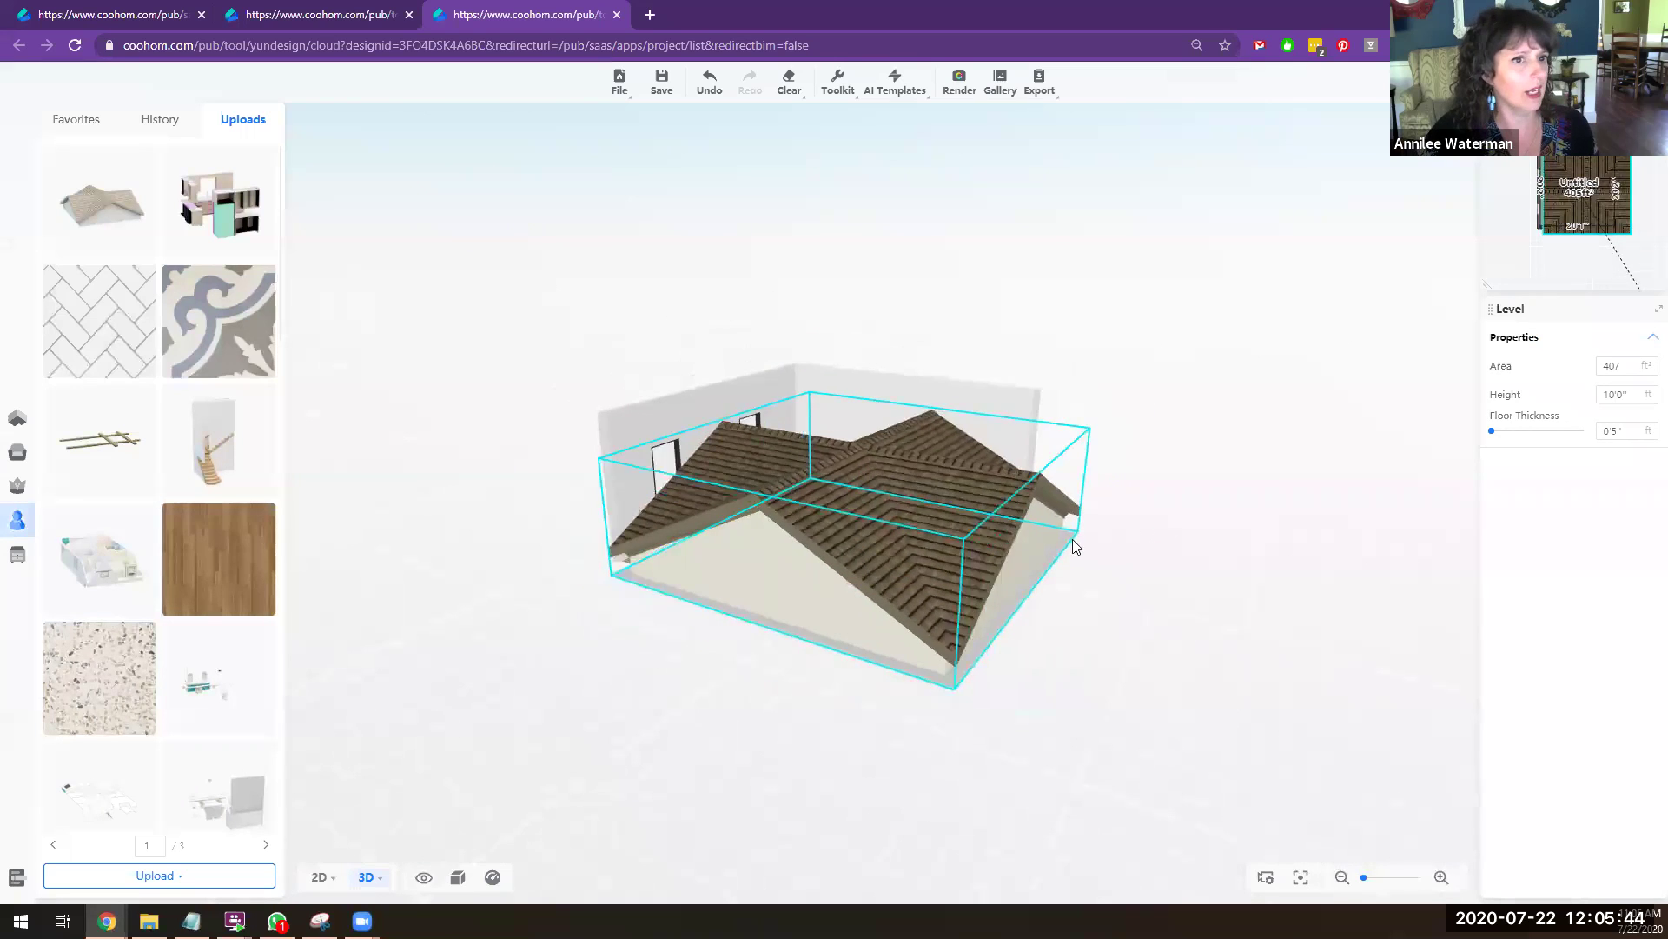
scroll(1064, 518, "up", 3)
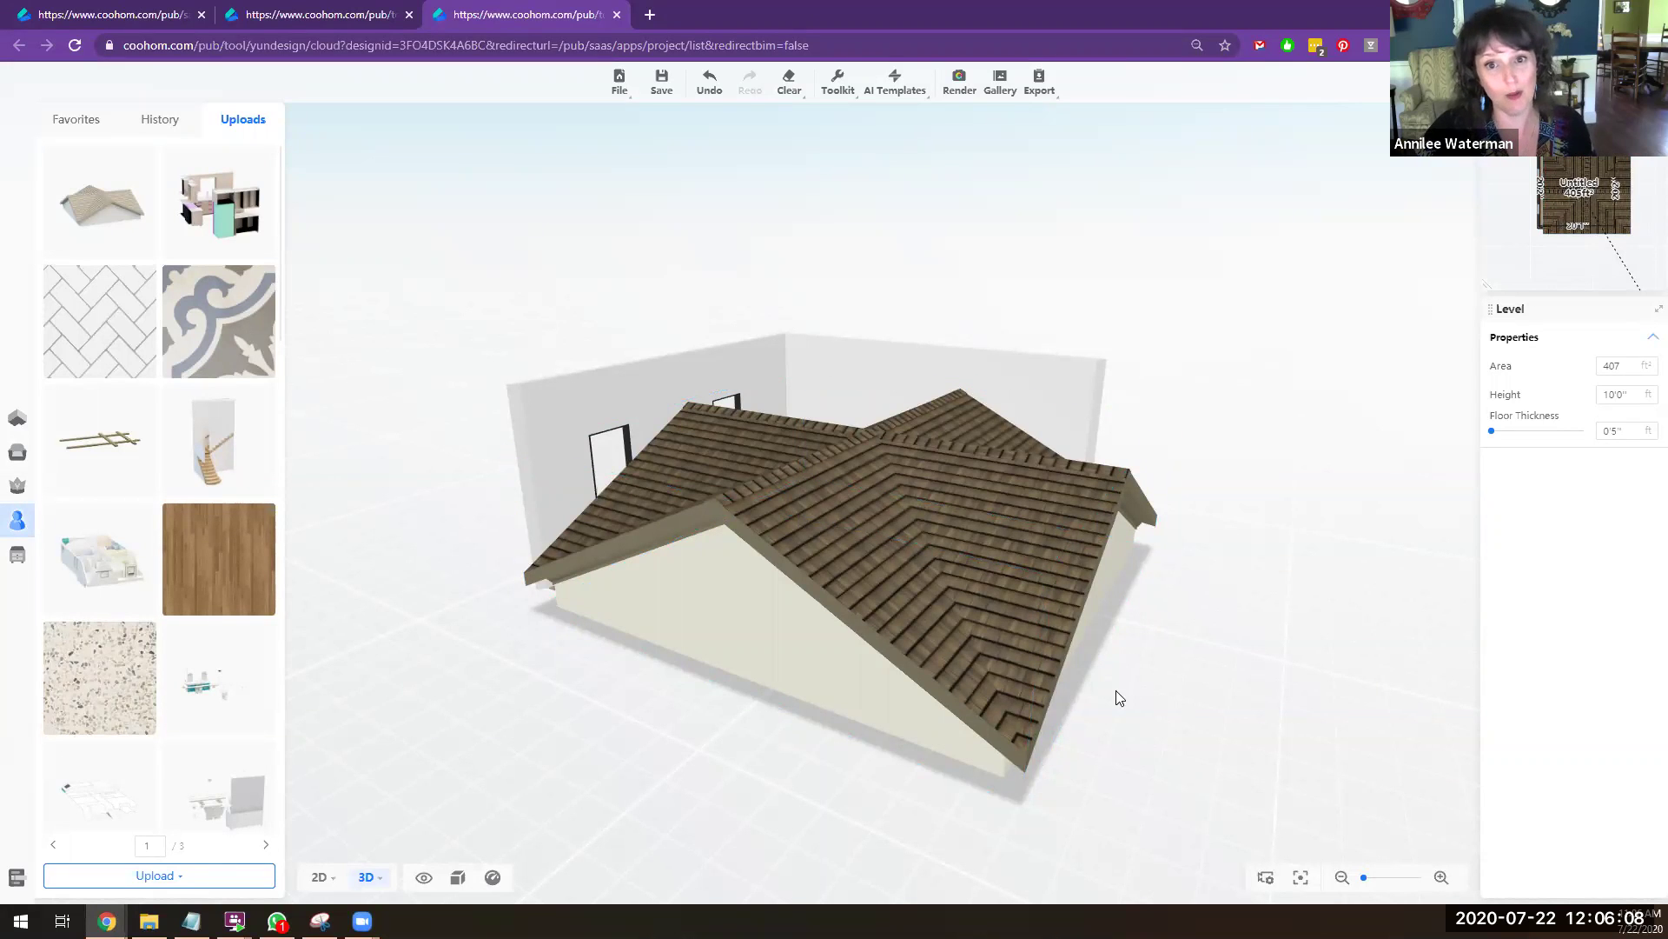
Step: Hide the roof model placed on the room's floor
left_click(946, 709)
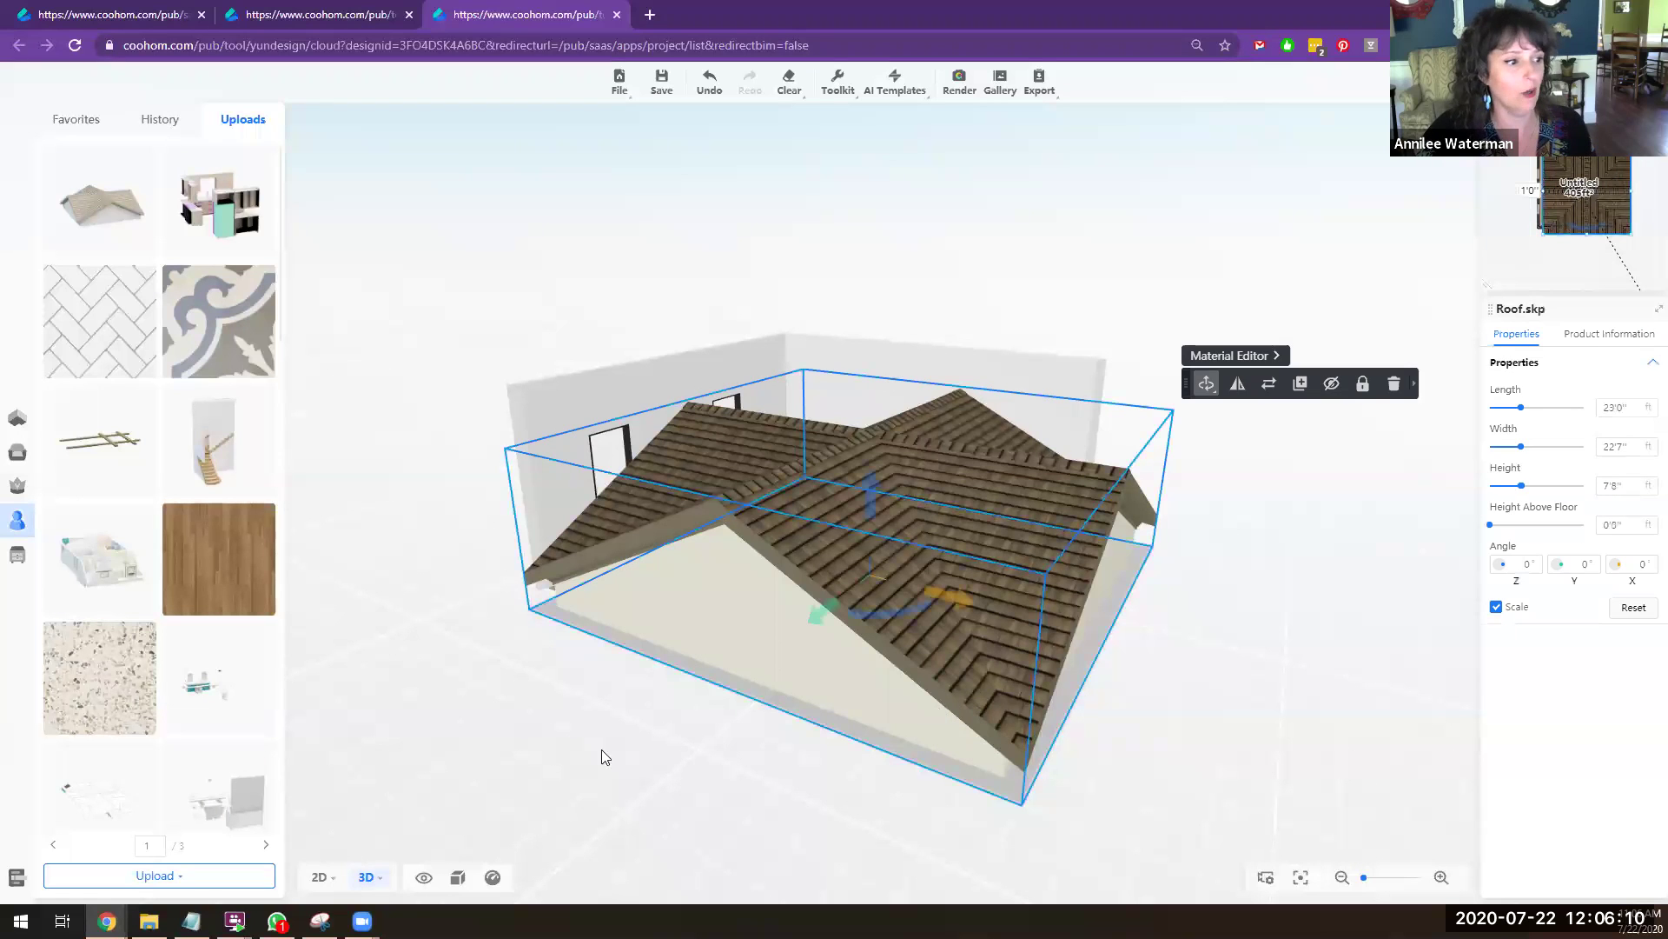
left_click(426, 879)
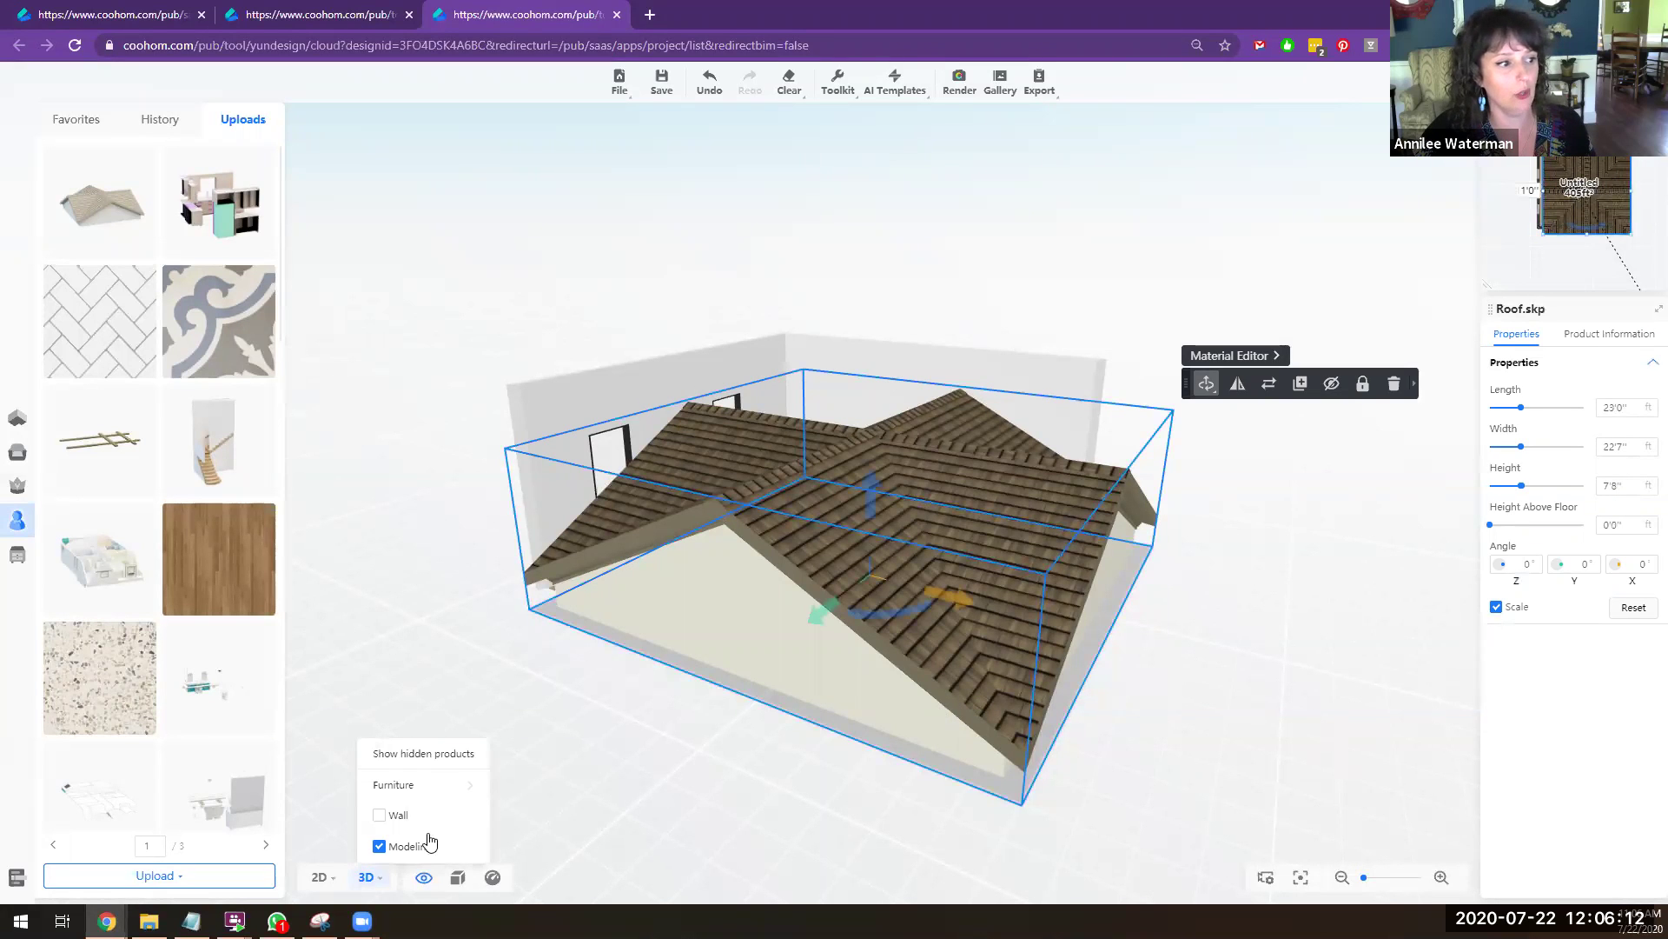
left_click(1332, 384)
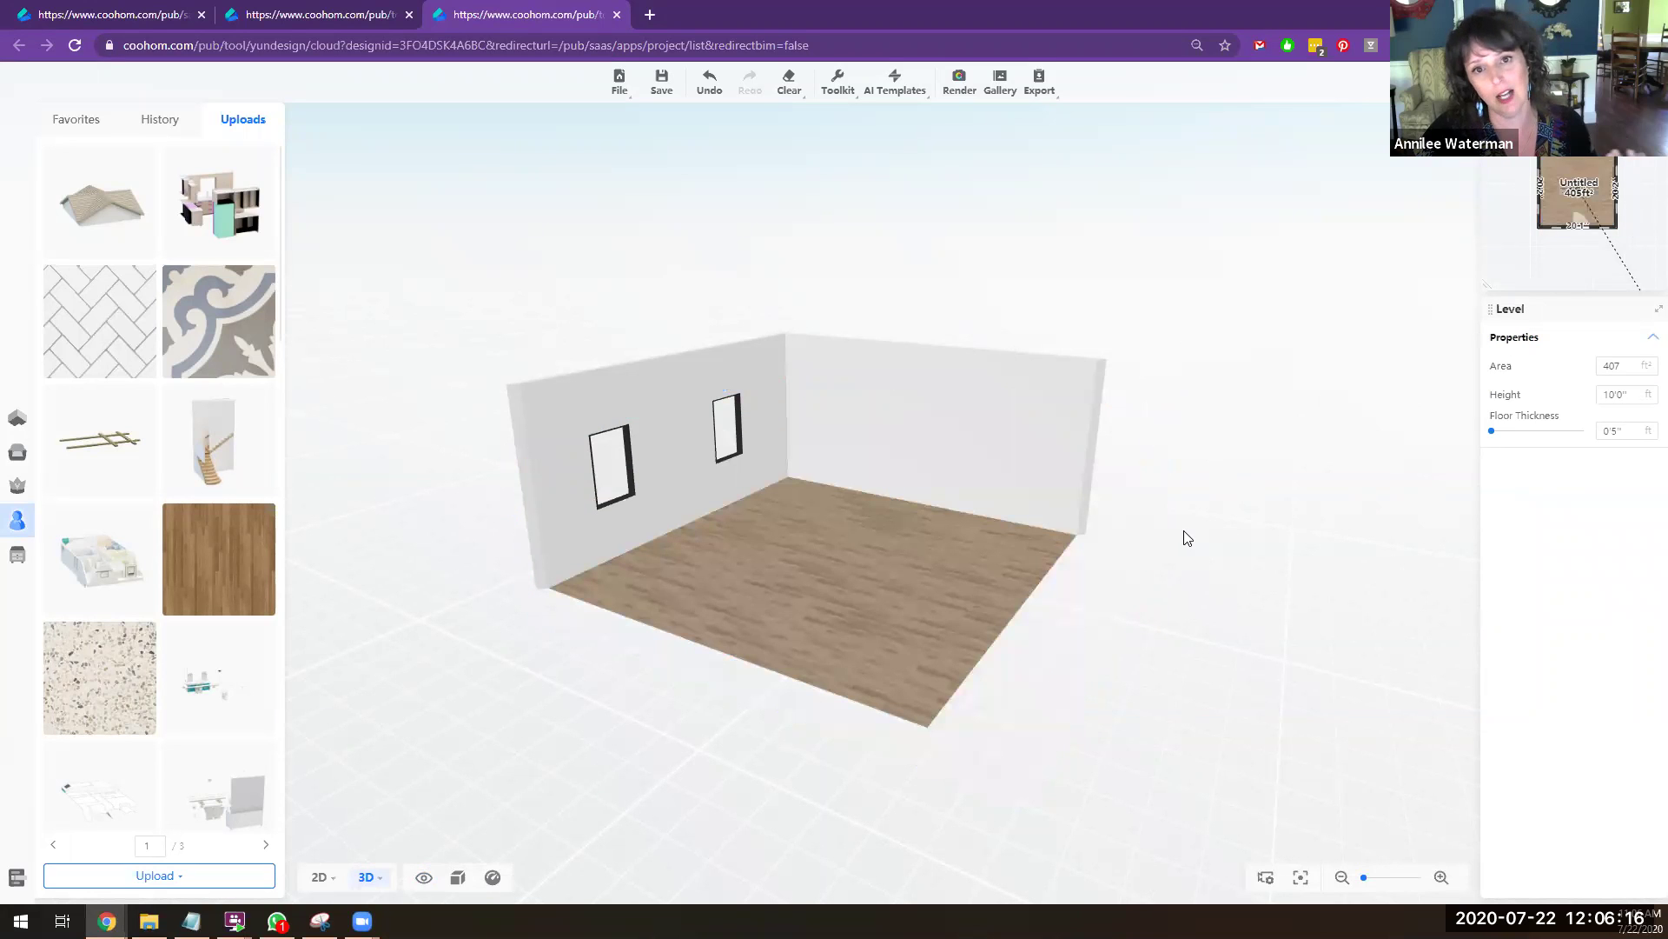
Step: Show all hidden products and delete the duplicate roof that sits on the floor
left_click(424, 878)
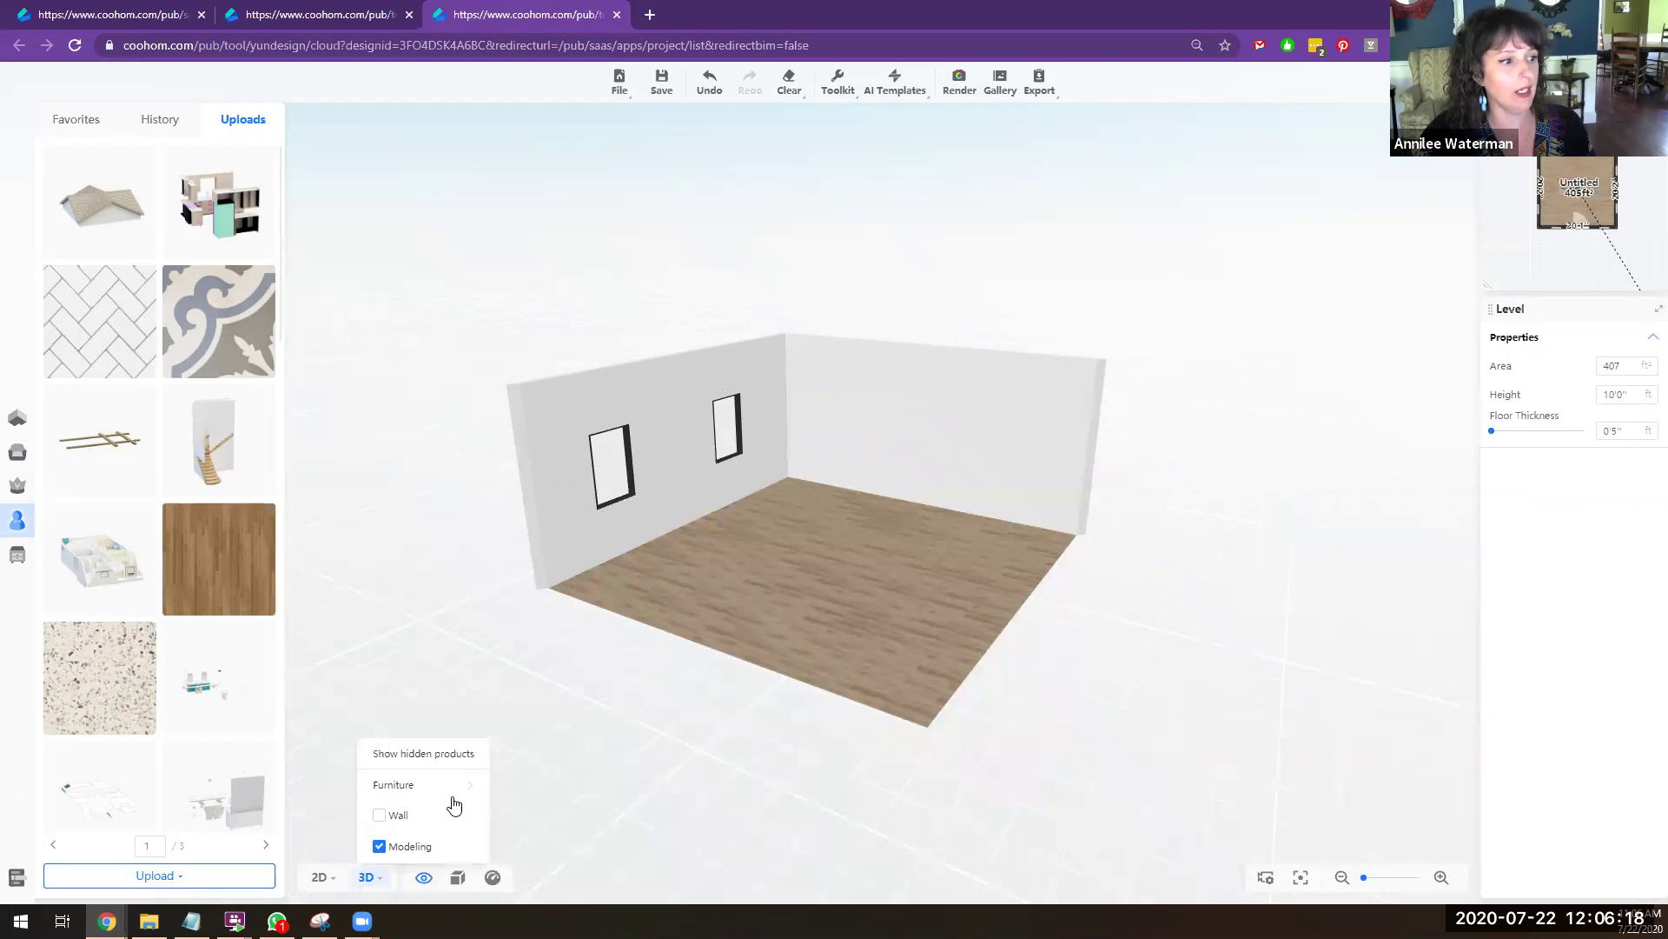
left_click(450, 758)
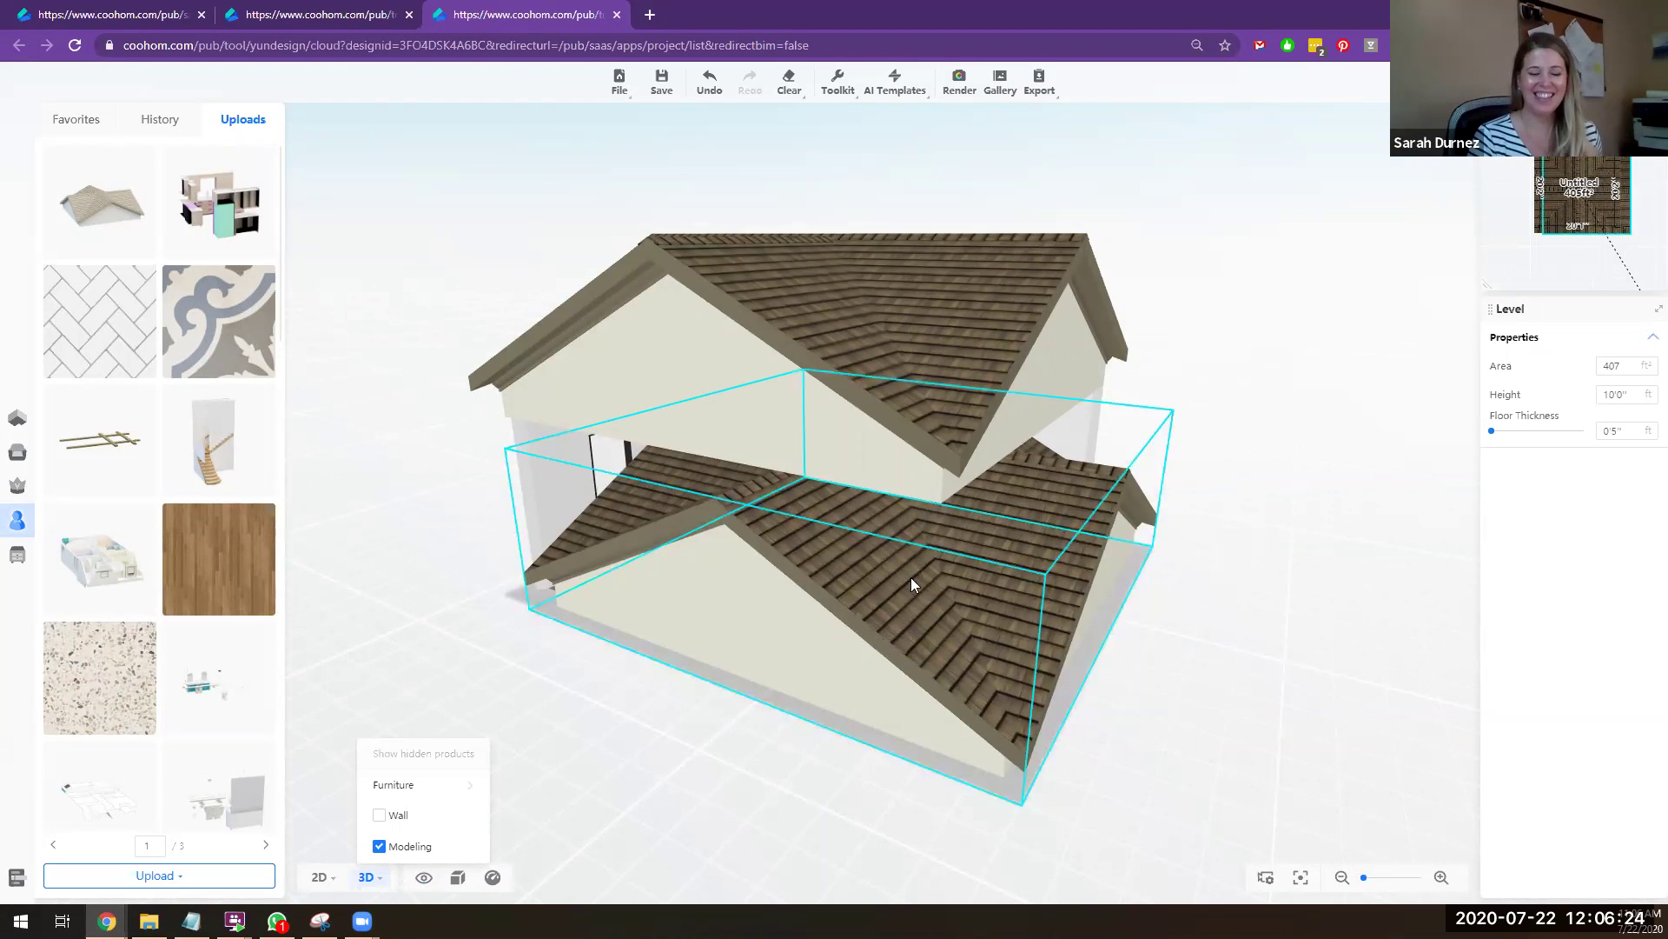
left_click(853, 659)
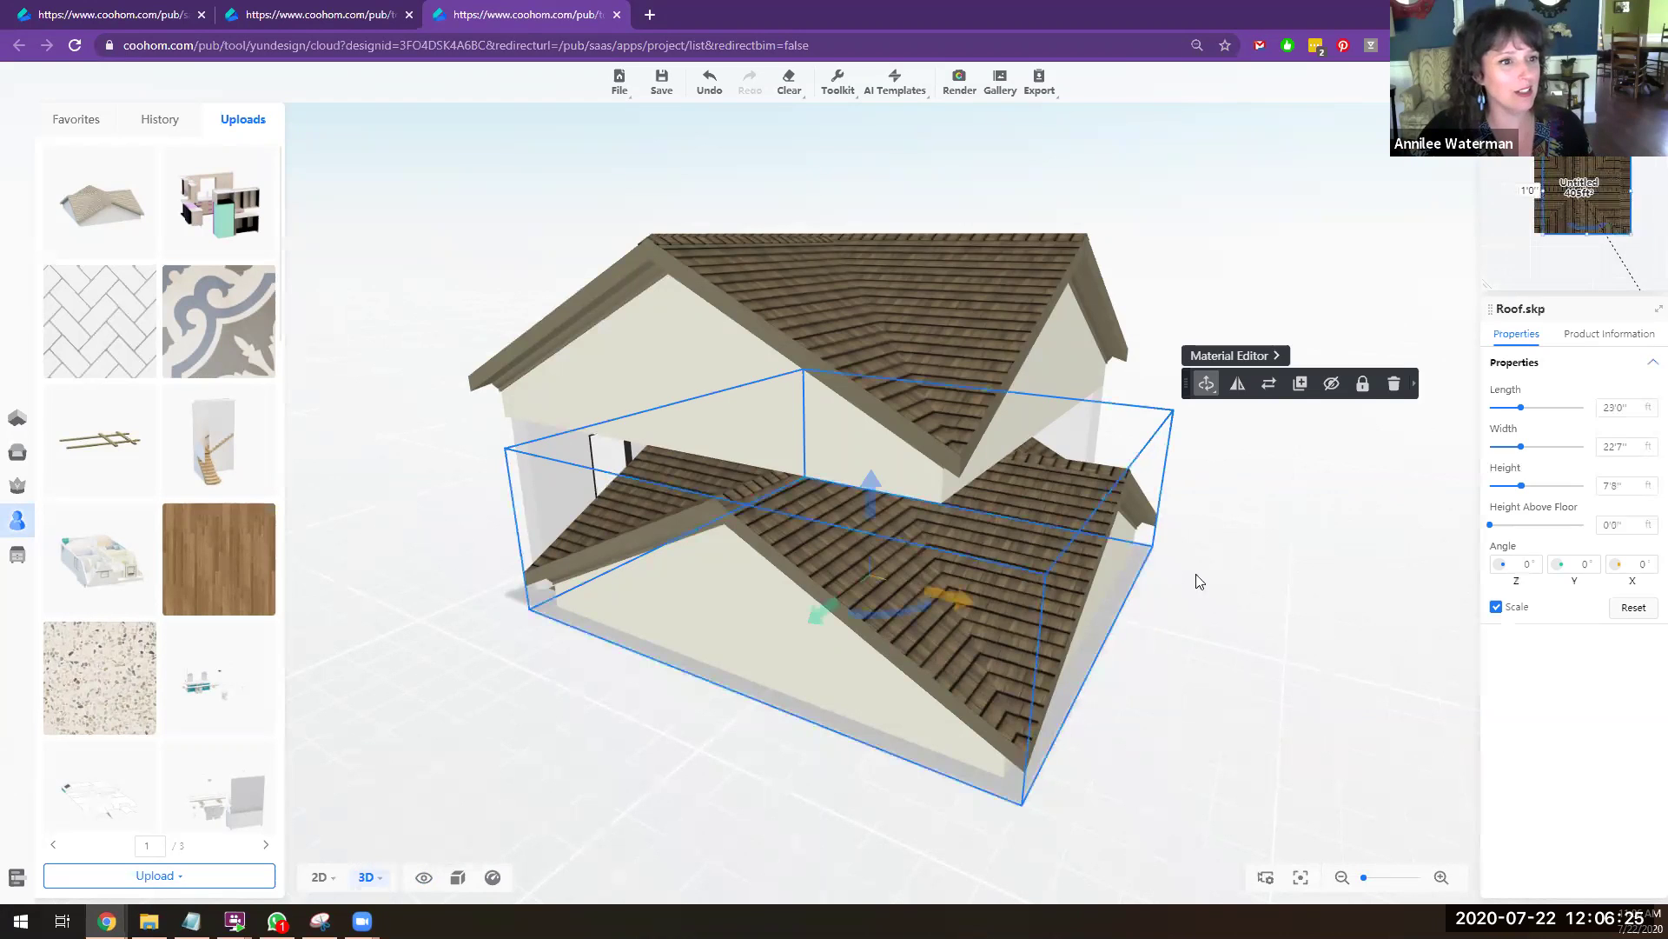
left_click(1393, 384)
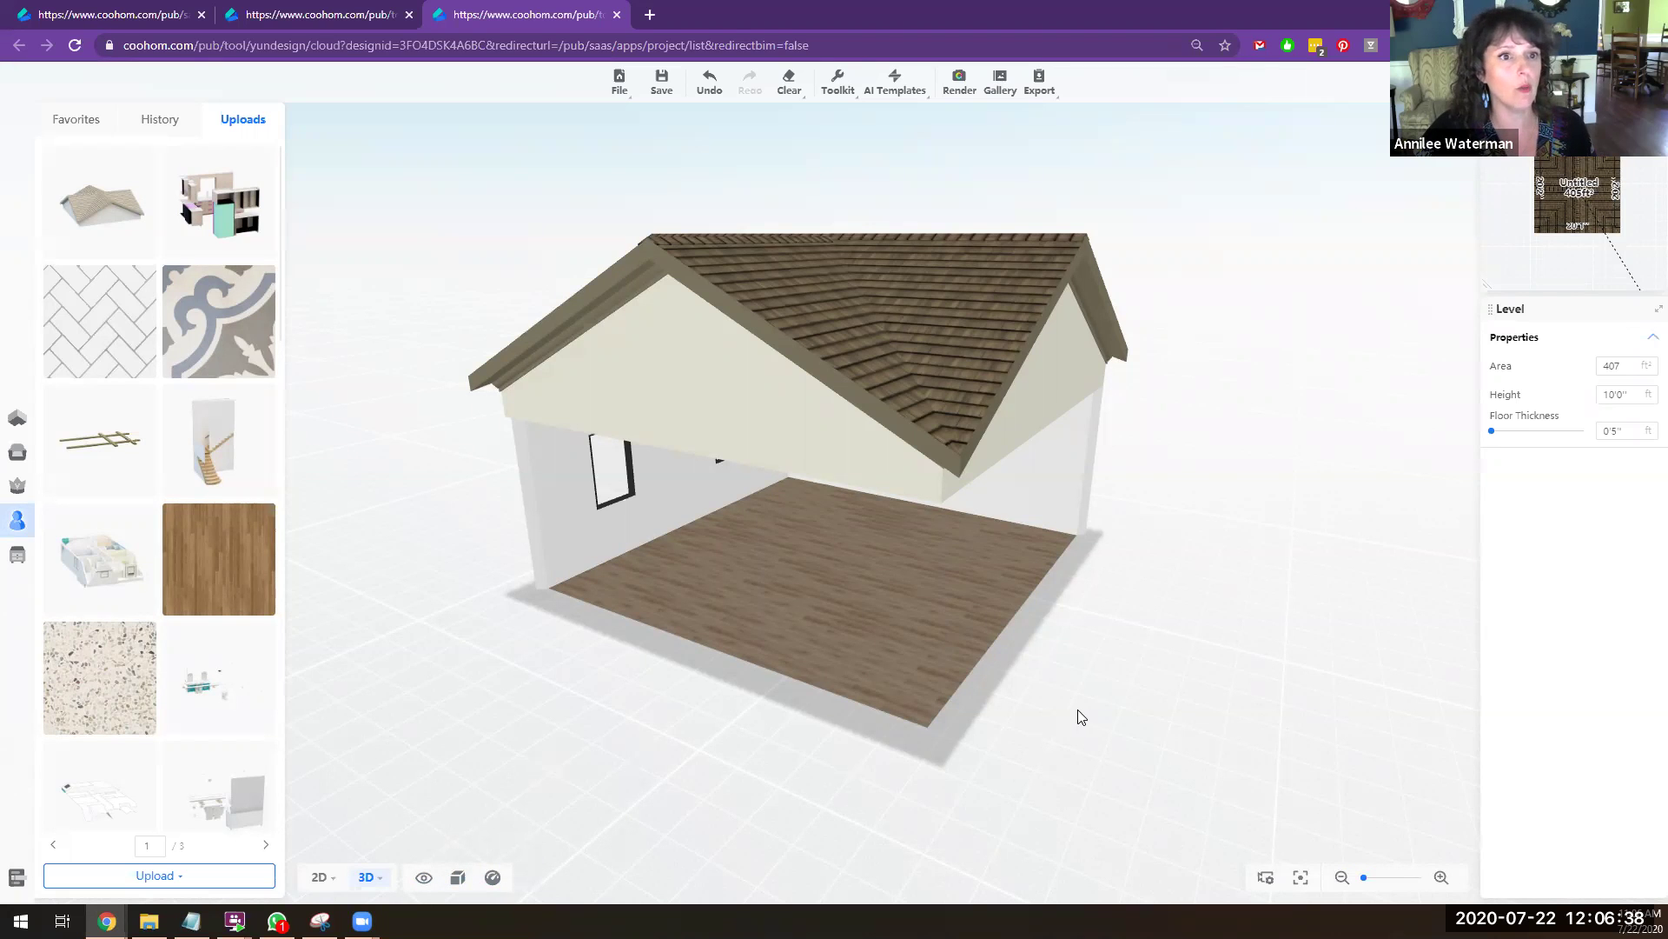
Step: Turn on wall display in the 3D view so that all exterior walls of the house are shown
left_click_drag(1017, 686, 904, 688)
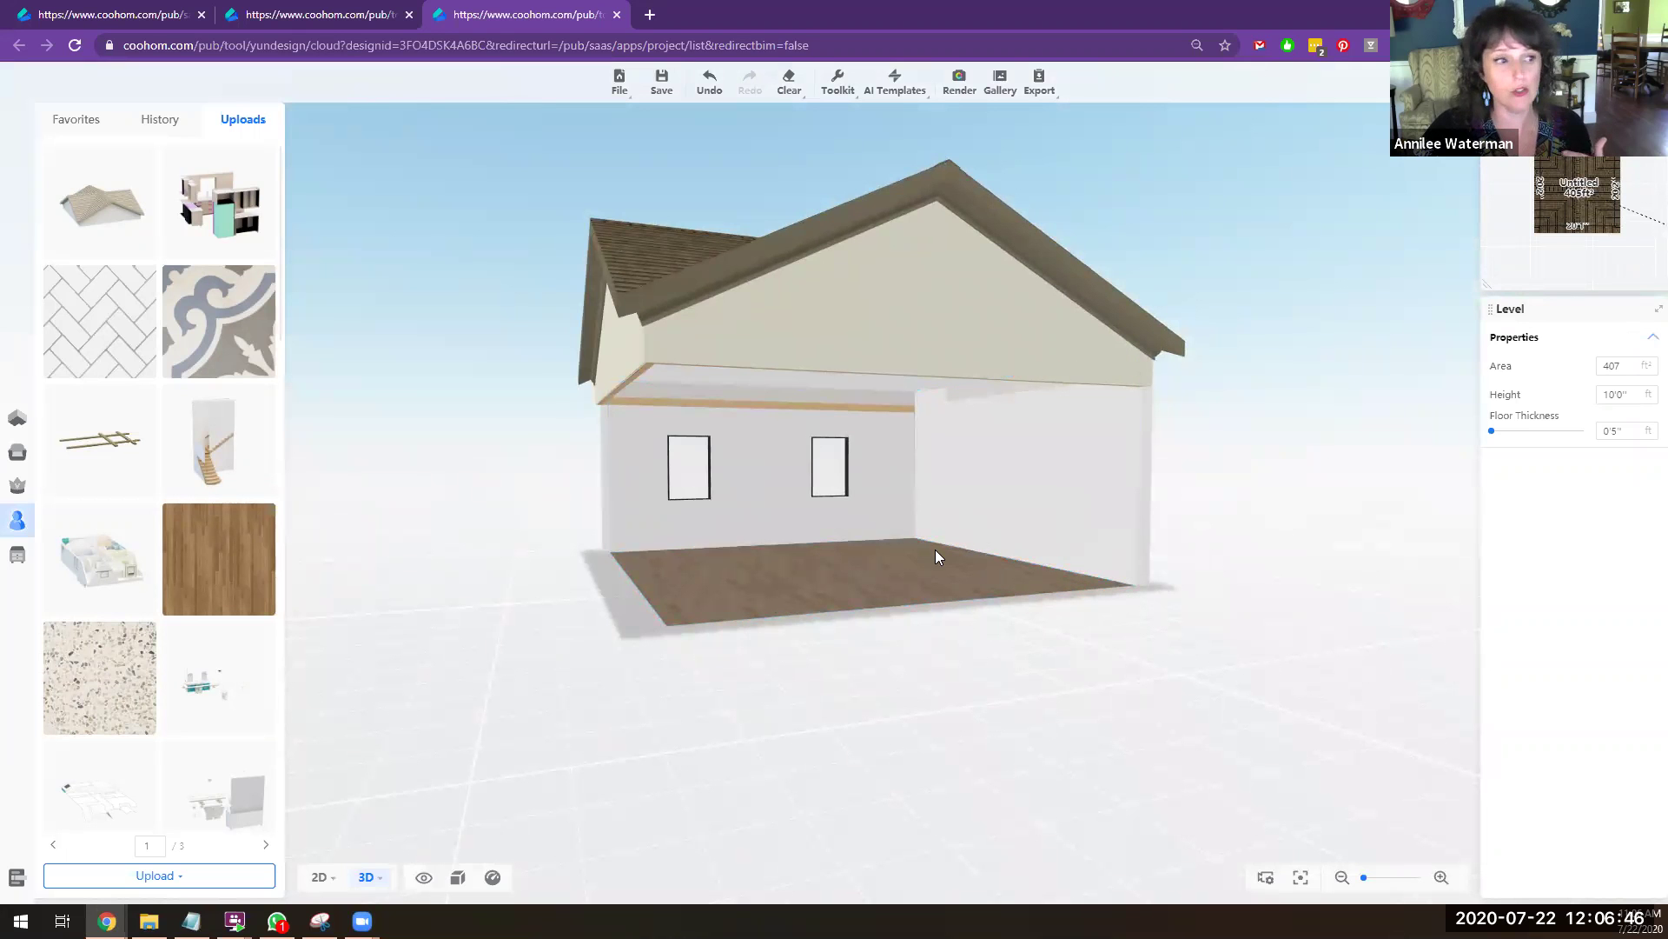
left_click_drag(957, 675, 1251, 678)
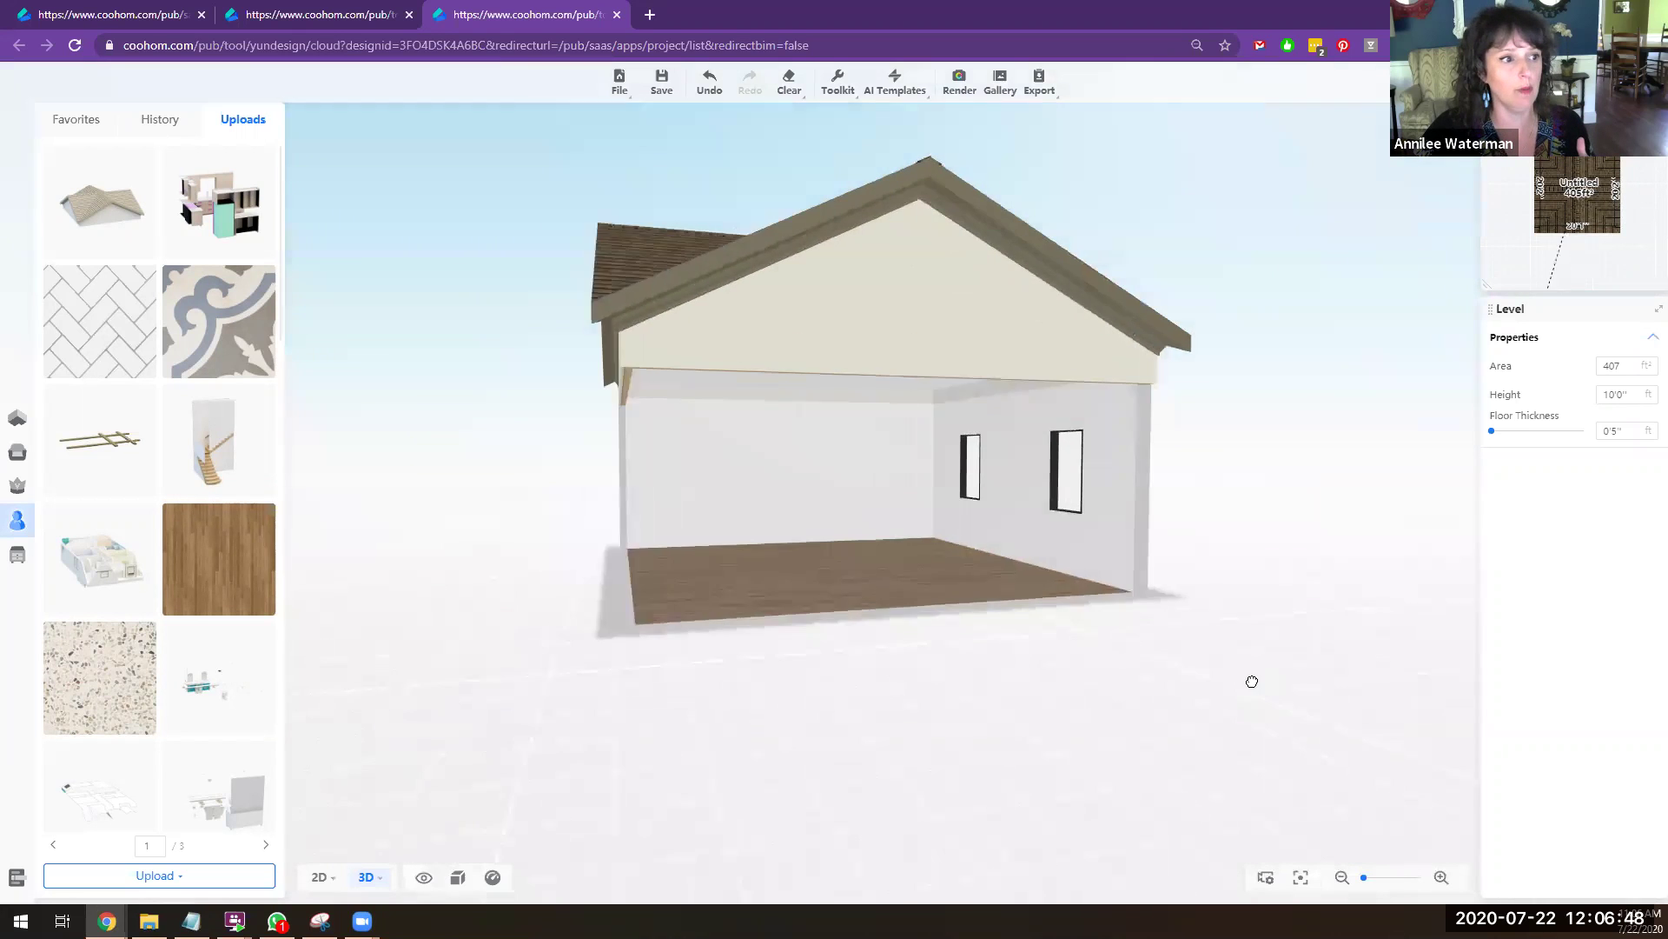
left_click_drag(839, 718, 600, 747)
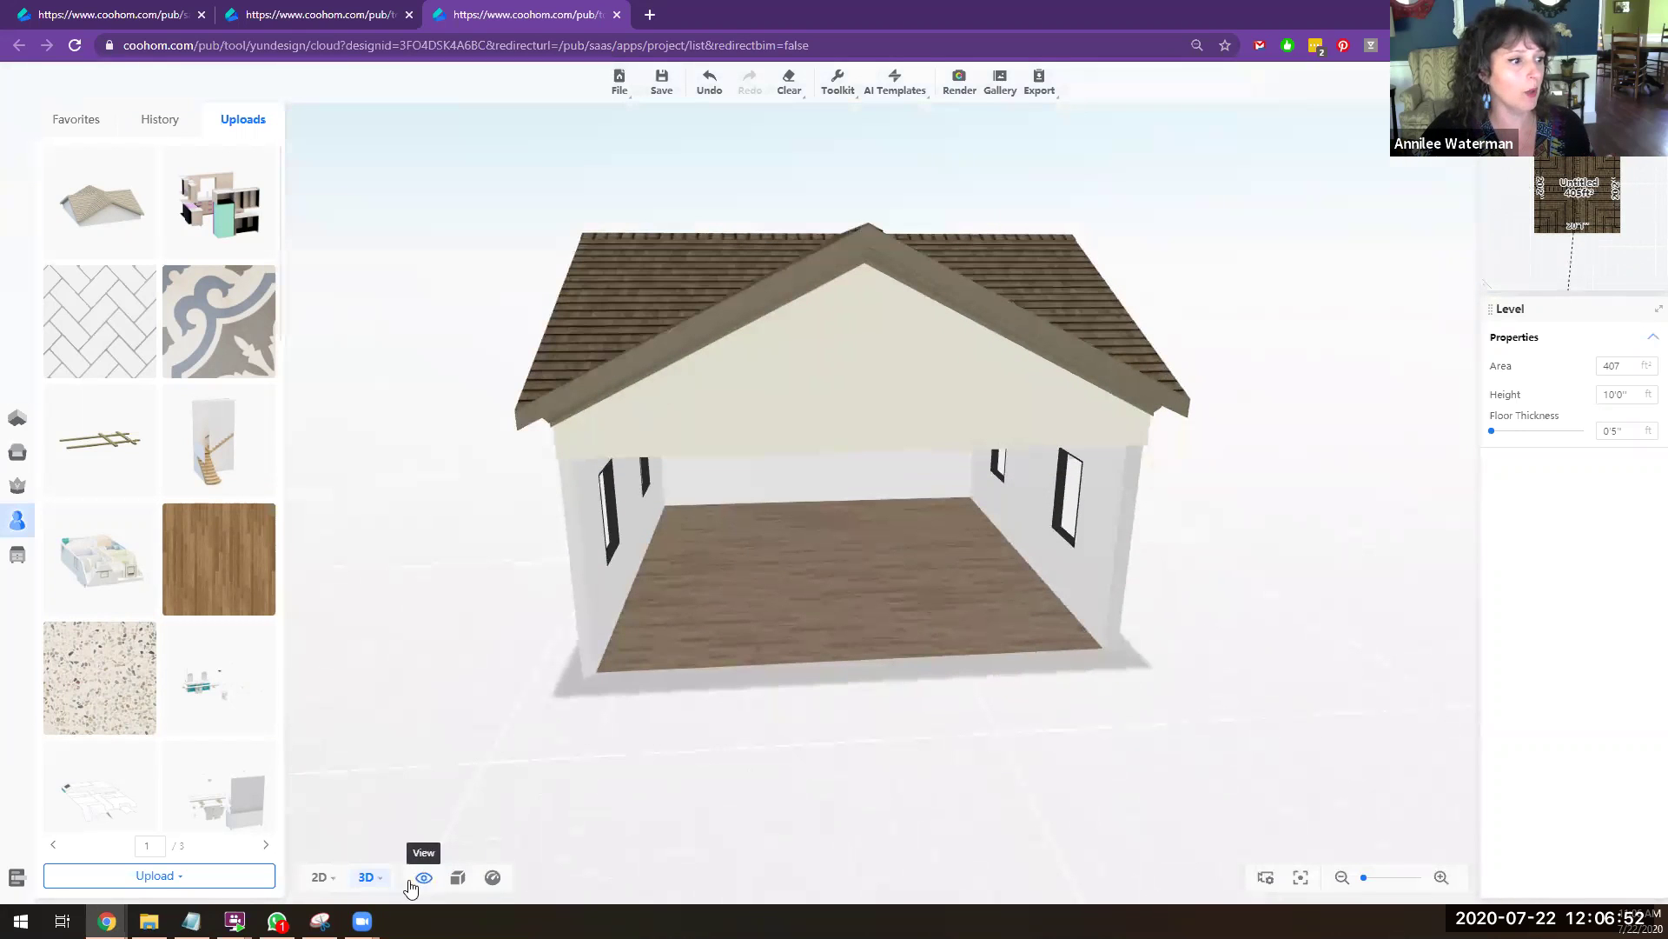
mouse_move(383, 887)
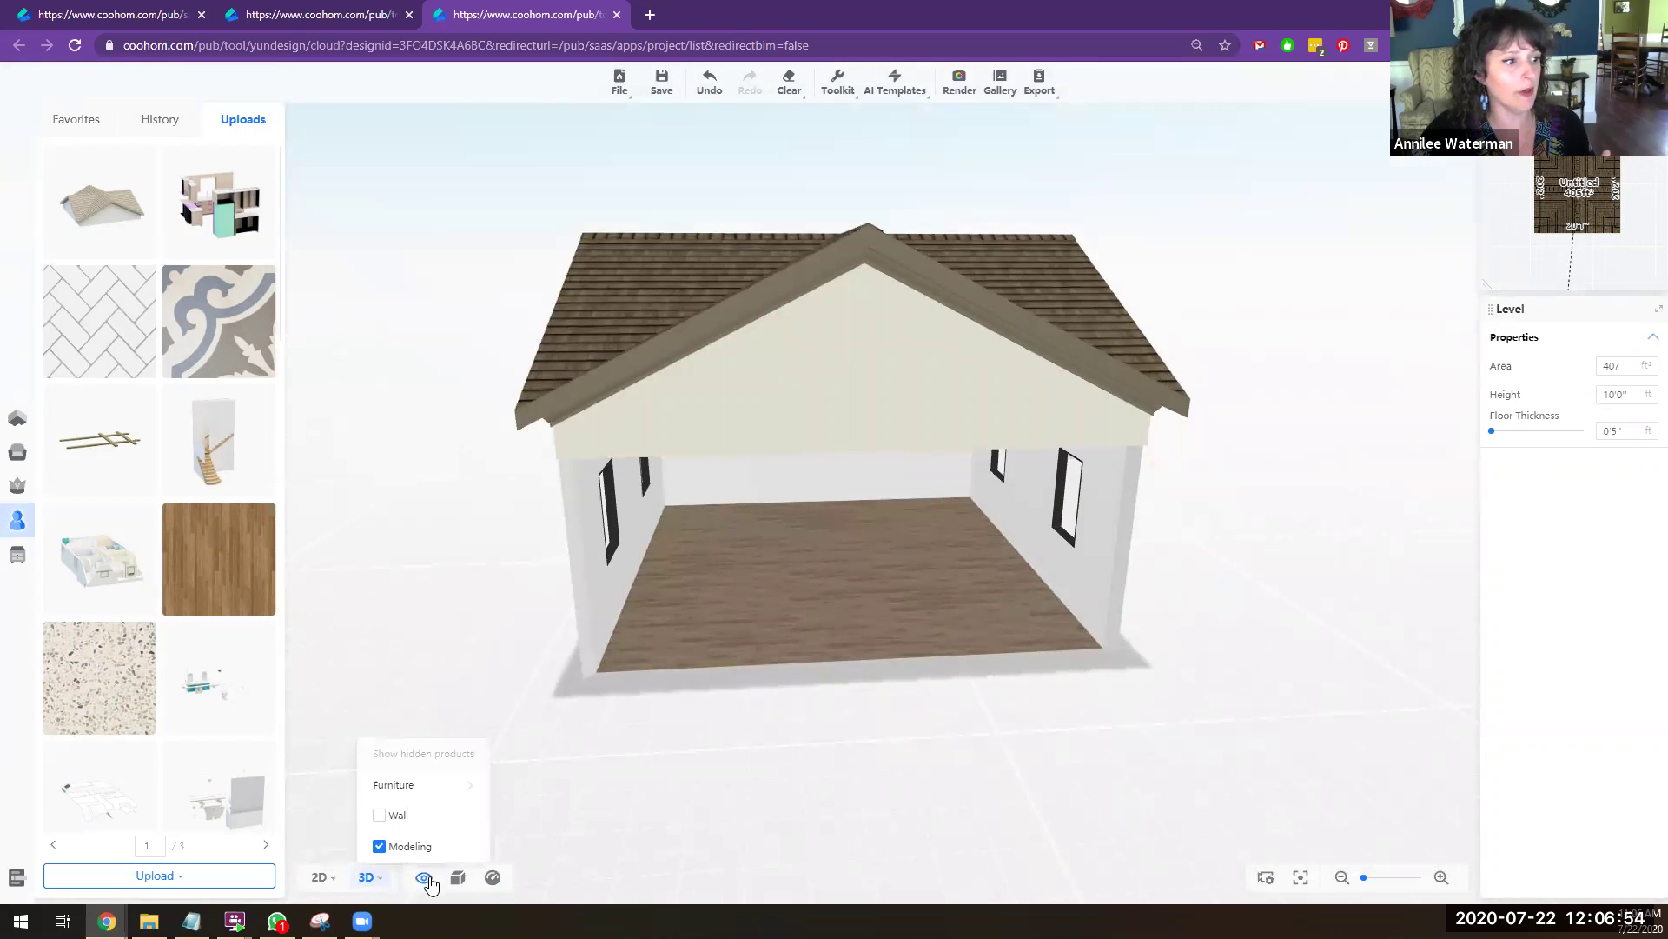
left_click(379, 815)
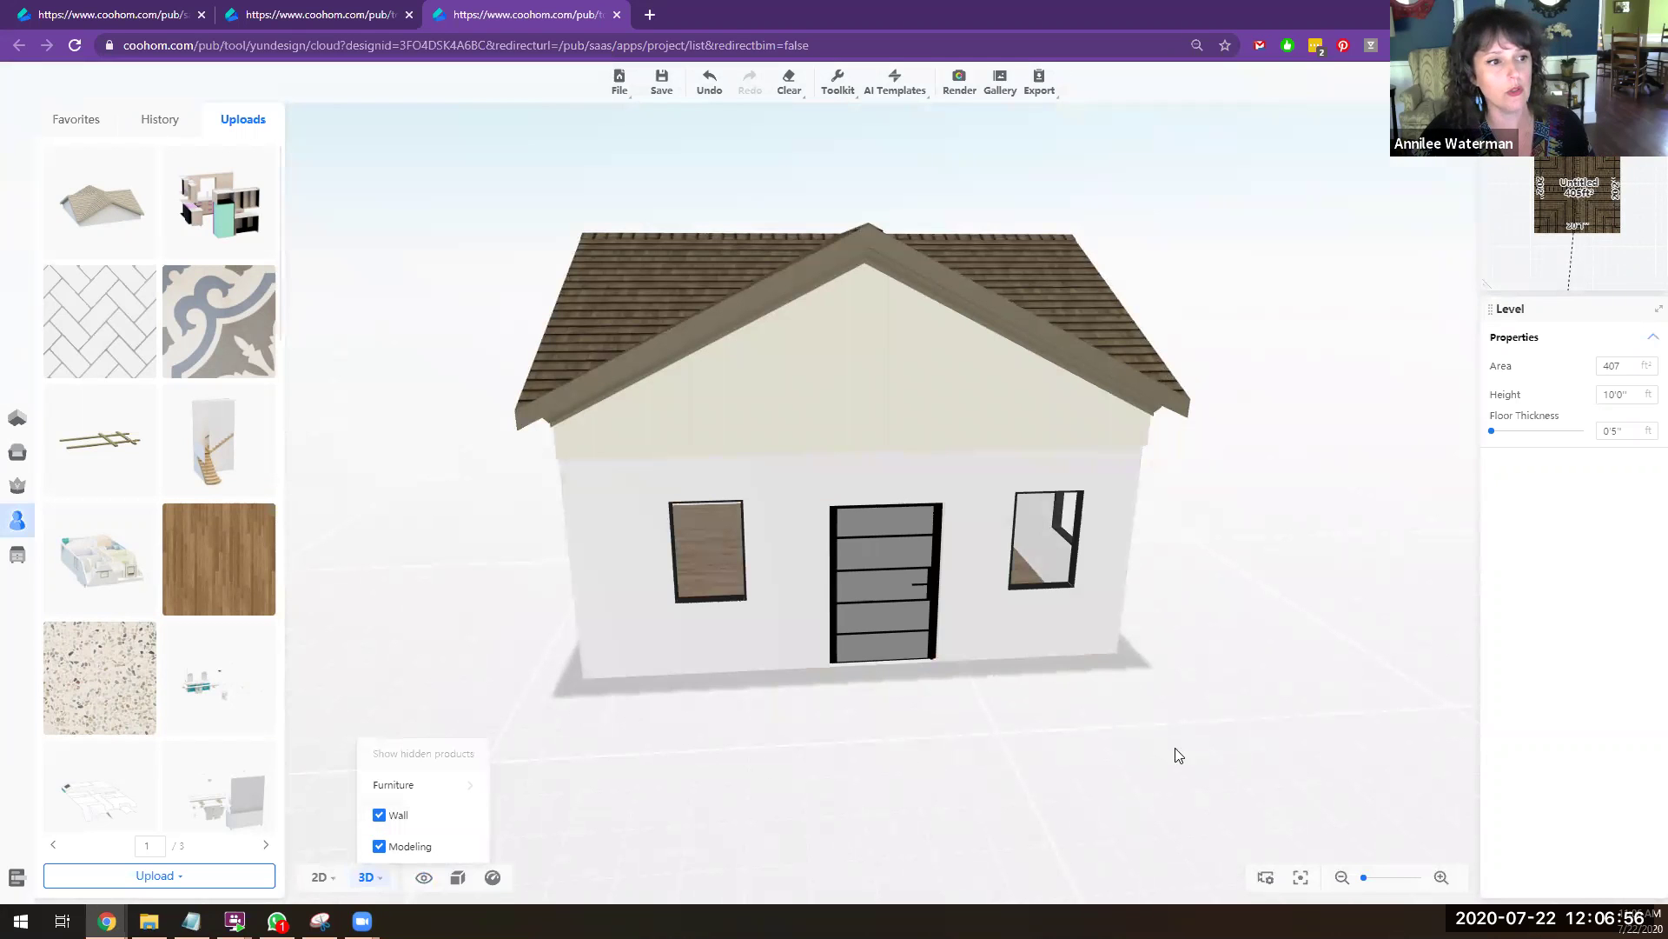
Step: Examine how the roof fits the walls, door and windows from several angles around the house
left_click_drag(1162, 692, 1006, 726)
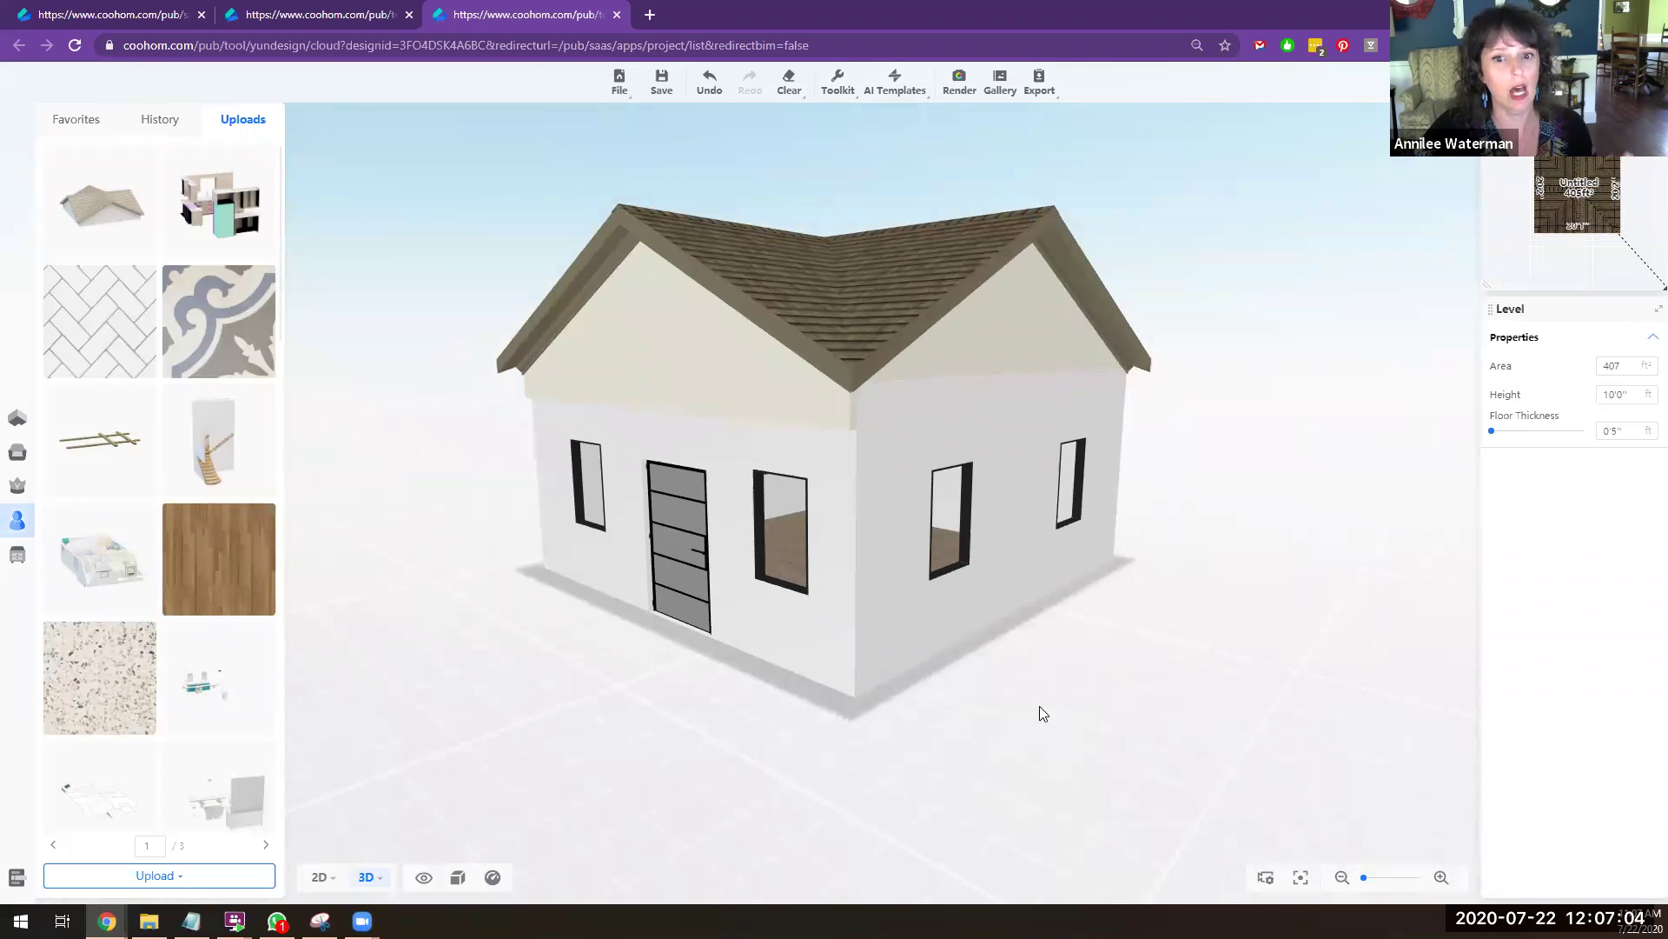
scroll(1047, 721, "down", 1)
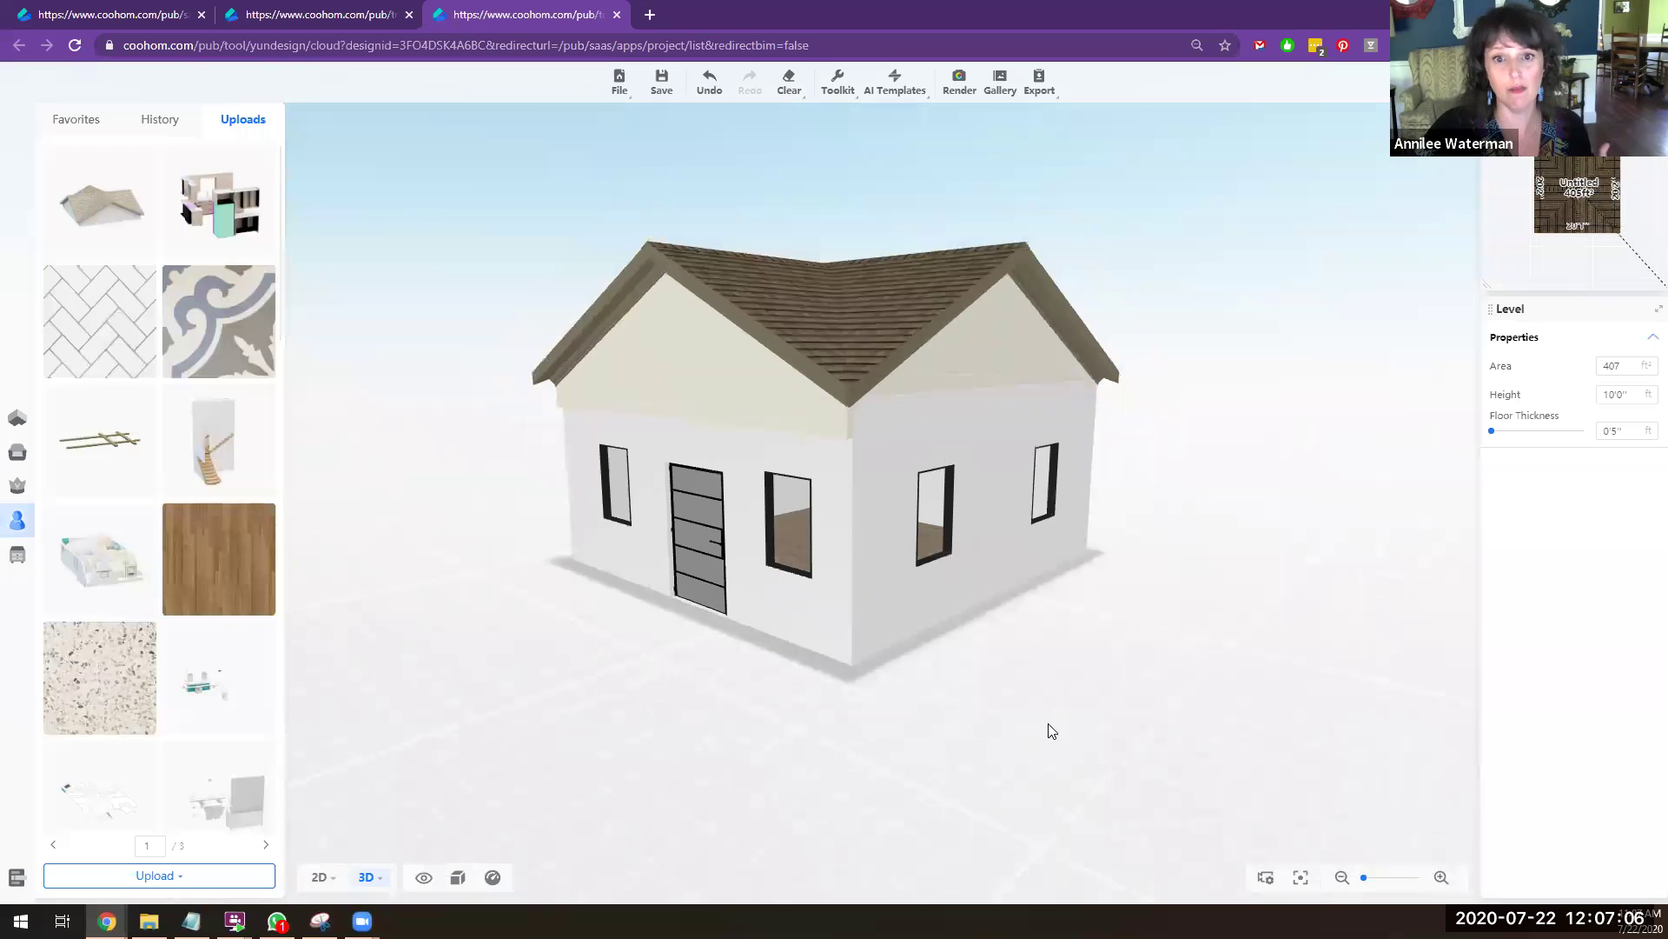
mouse_move(1028, 704)
left_mouse_down()
mouse_move(999, 707)
mouse_move(1028, 707)
mouse_move(1008, 726)
mouse_move(1028, 719)
left_mouse_up()
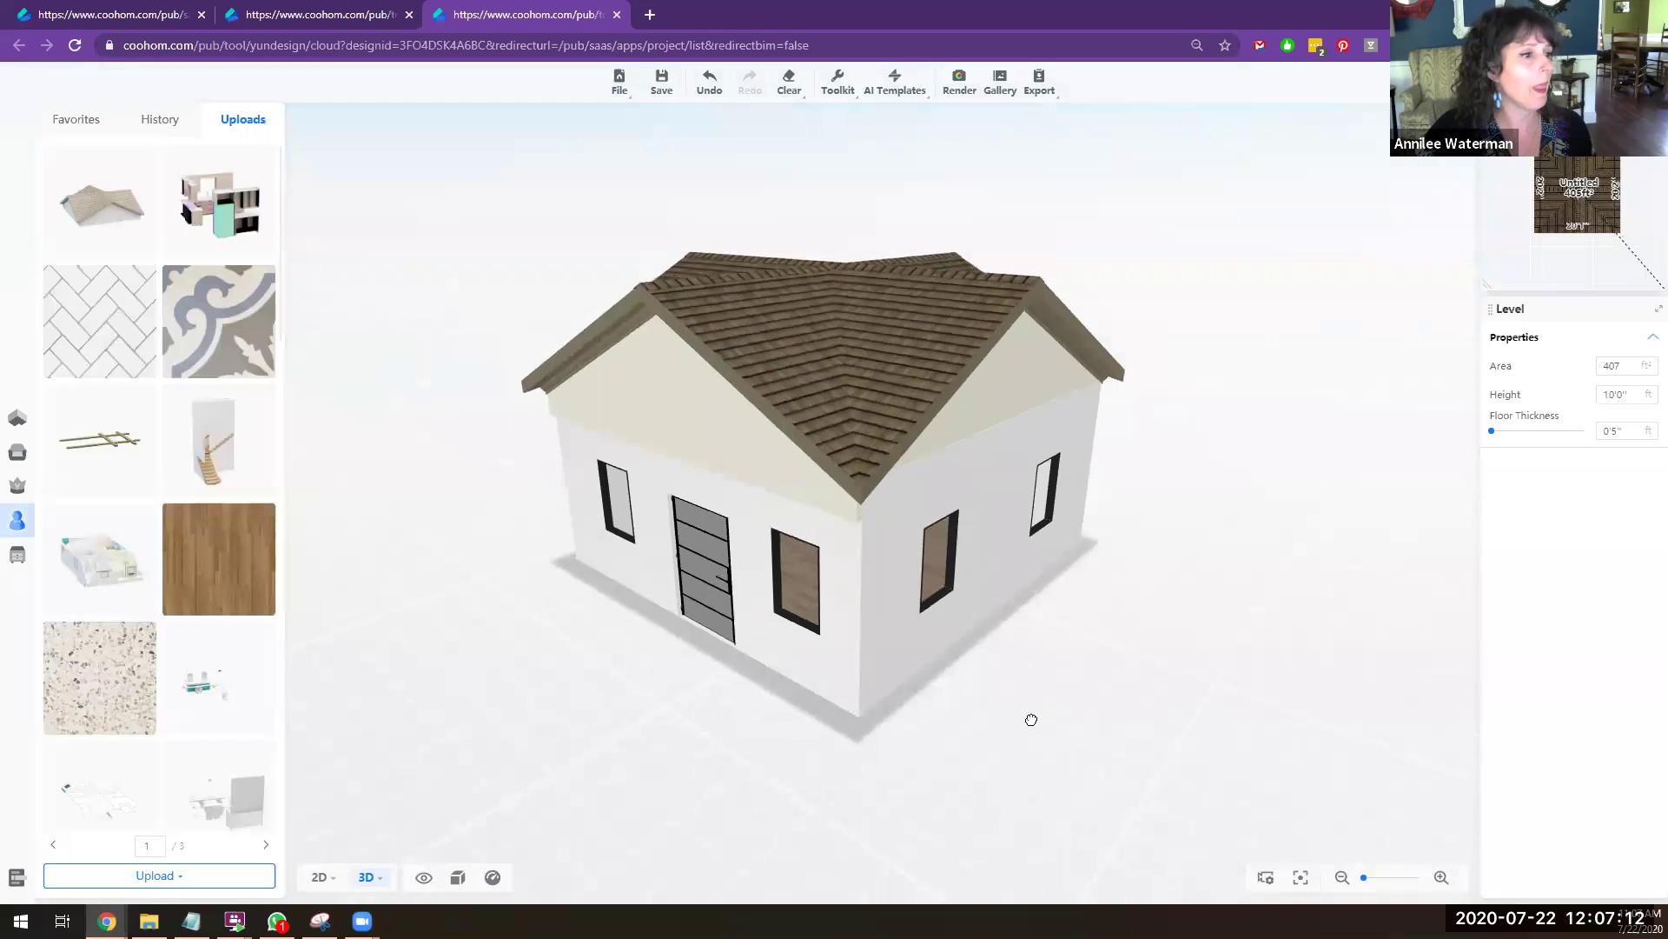
mouse_move(1144, 637)
left_mouse_down()
mouse_move(1181, 629)
mouse_move(1173, 641)
left_mouse_up()
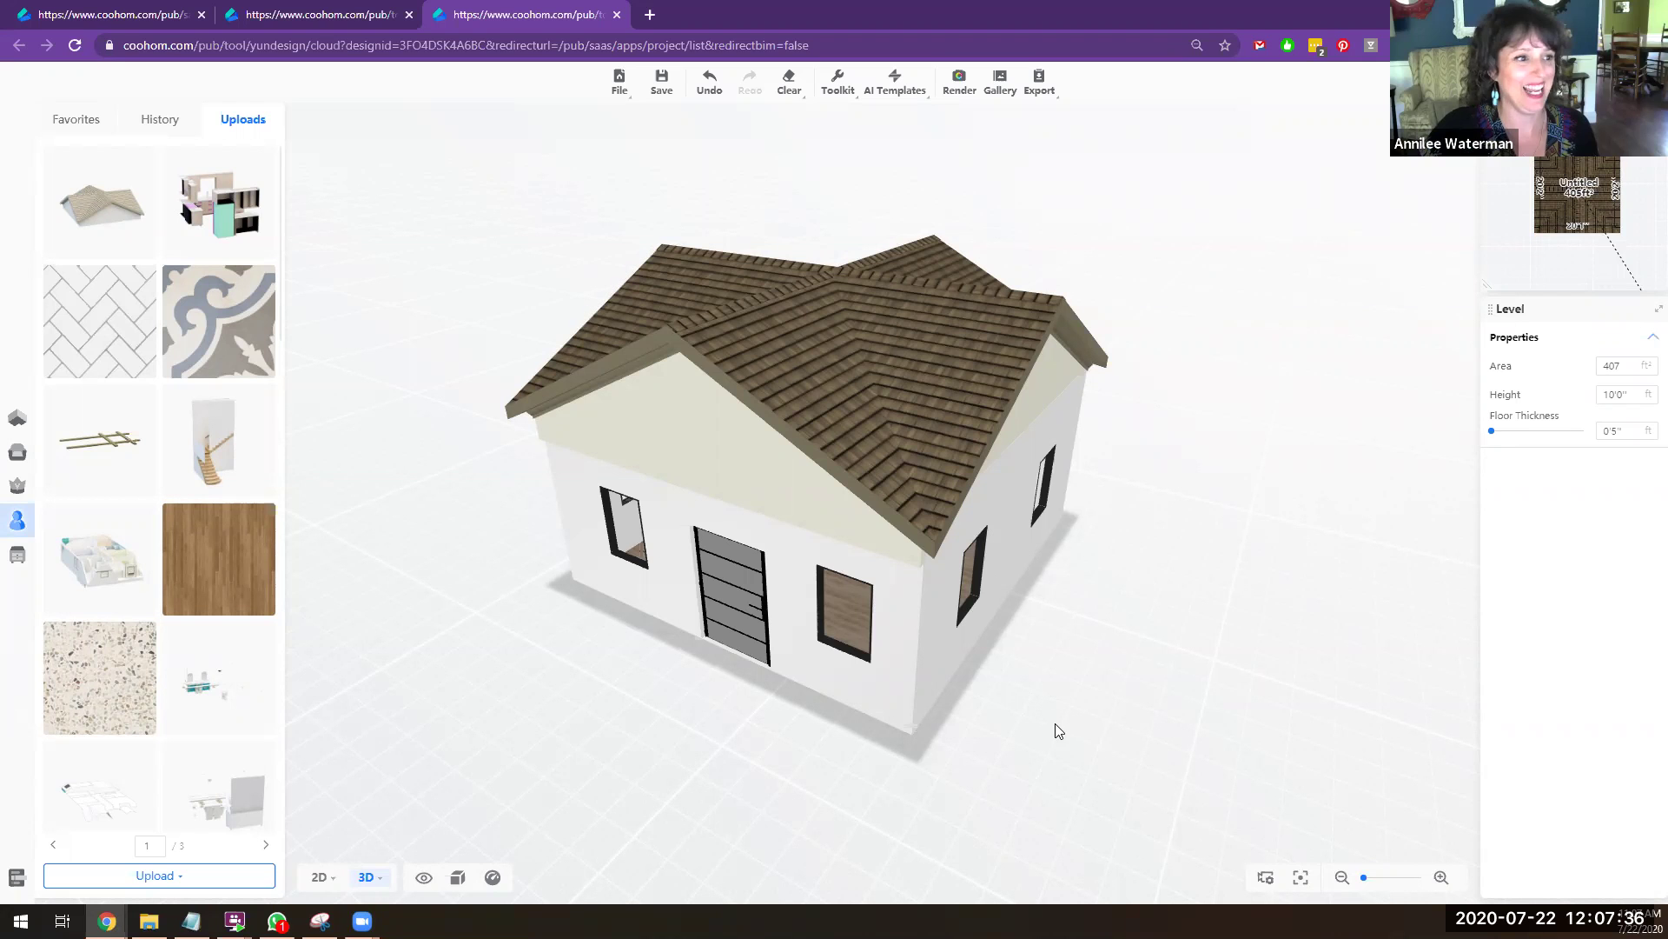
mouse_move(1017, 726)
left_mouse_down()
mouse_move(976, 712)
mouse_move(993, 713)
left_mouse_up()
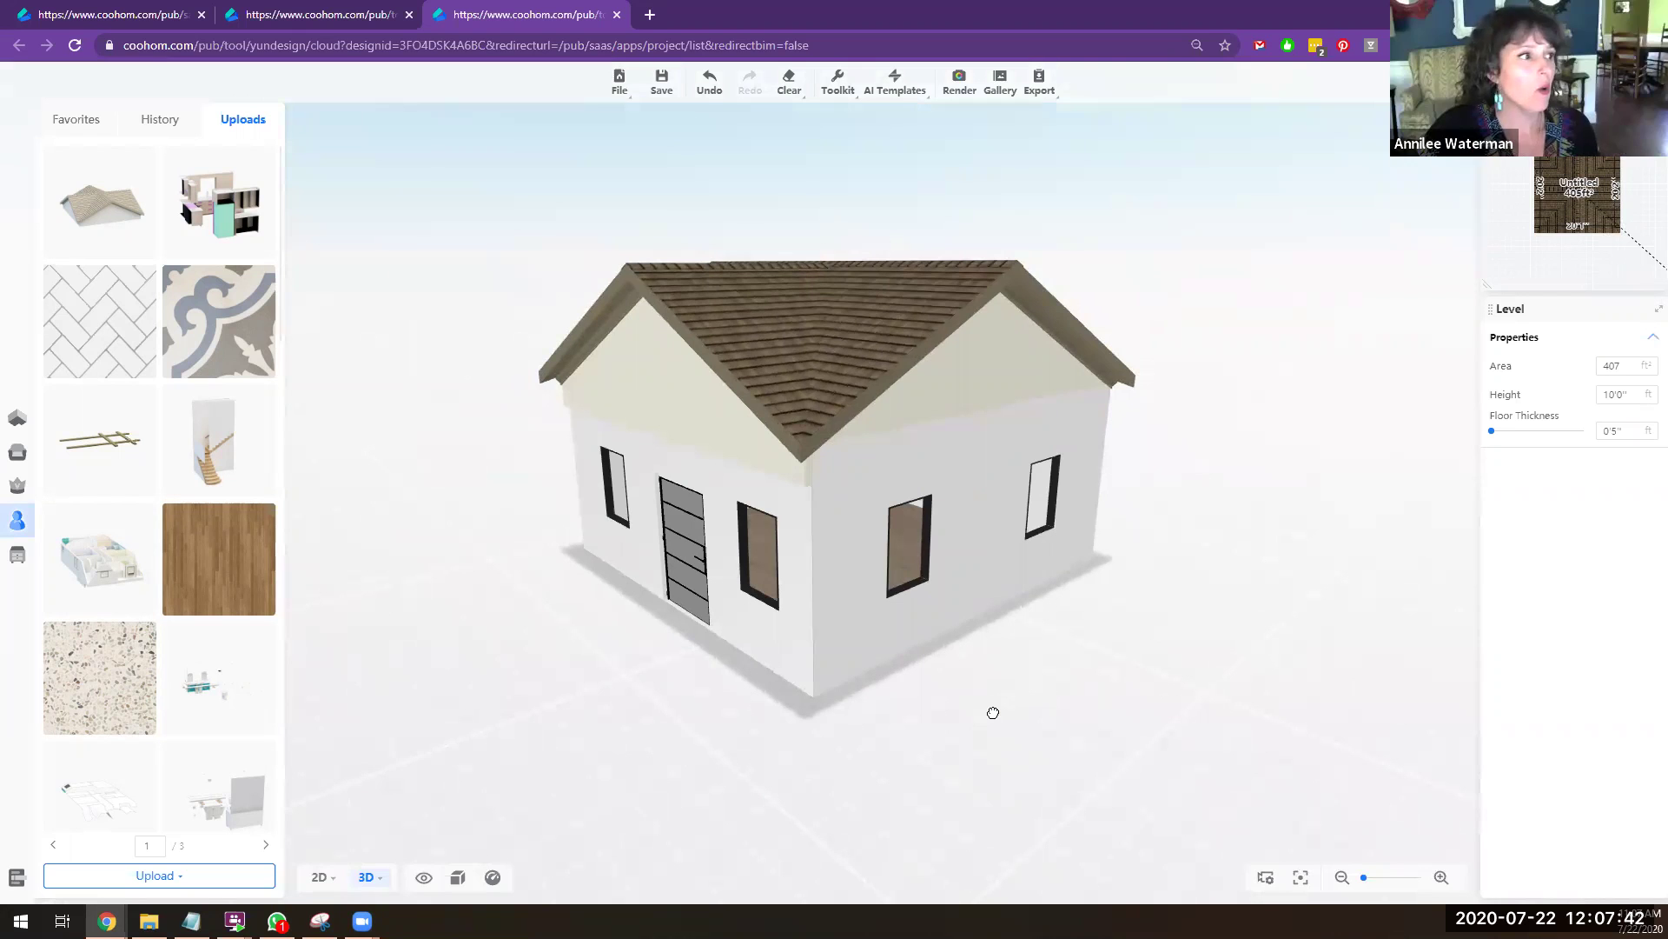
scroll(898, 526, "down", 1)
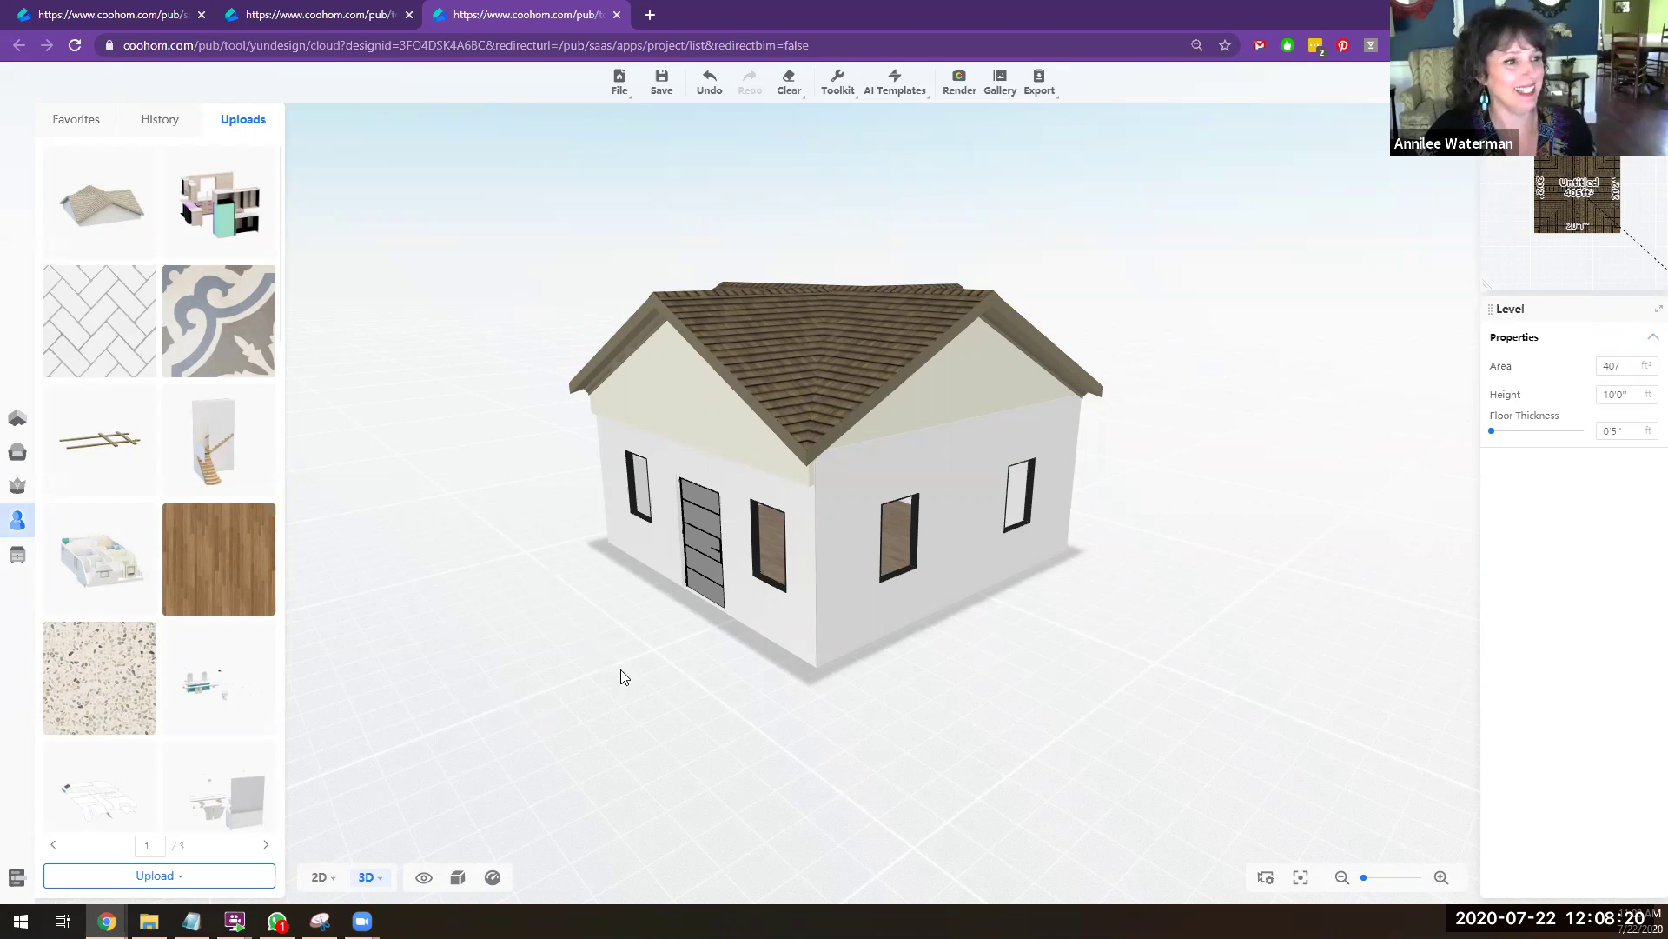
left_click_drag(801, 728, 878, 752)
left_click(769, 606)
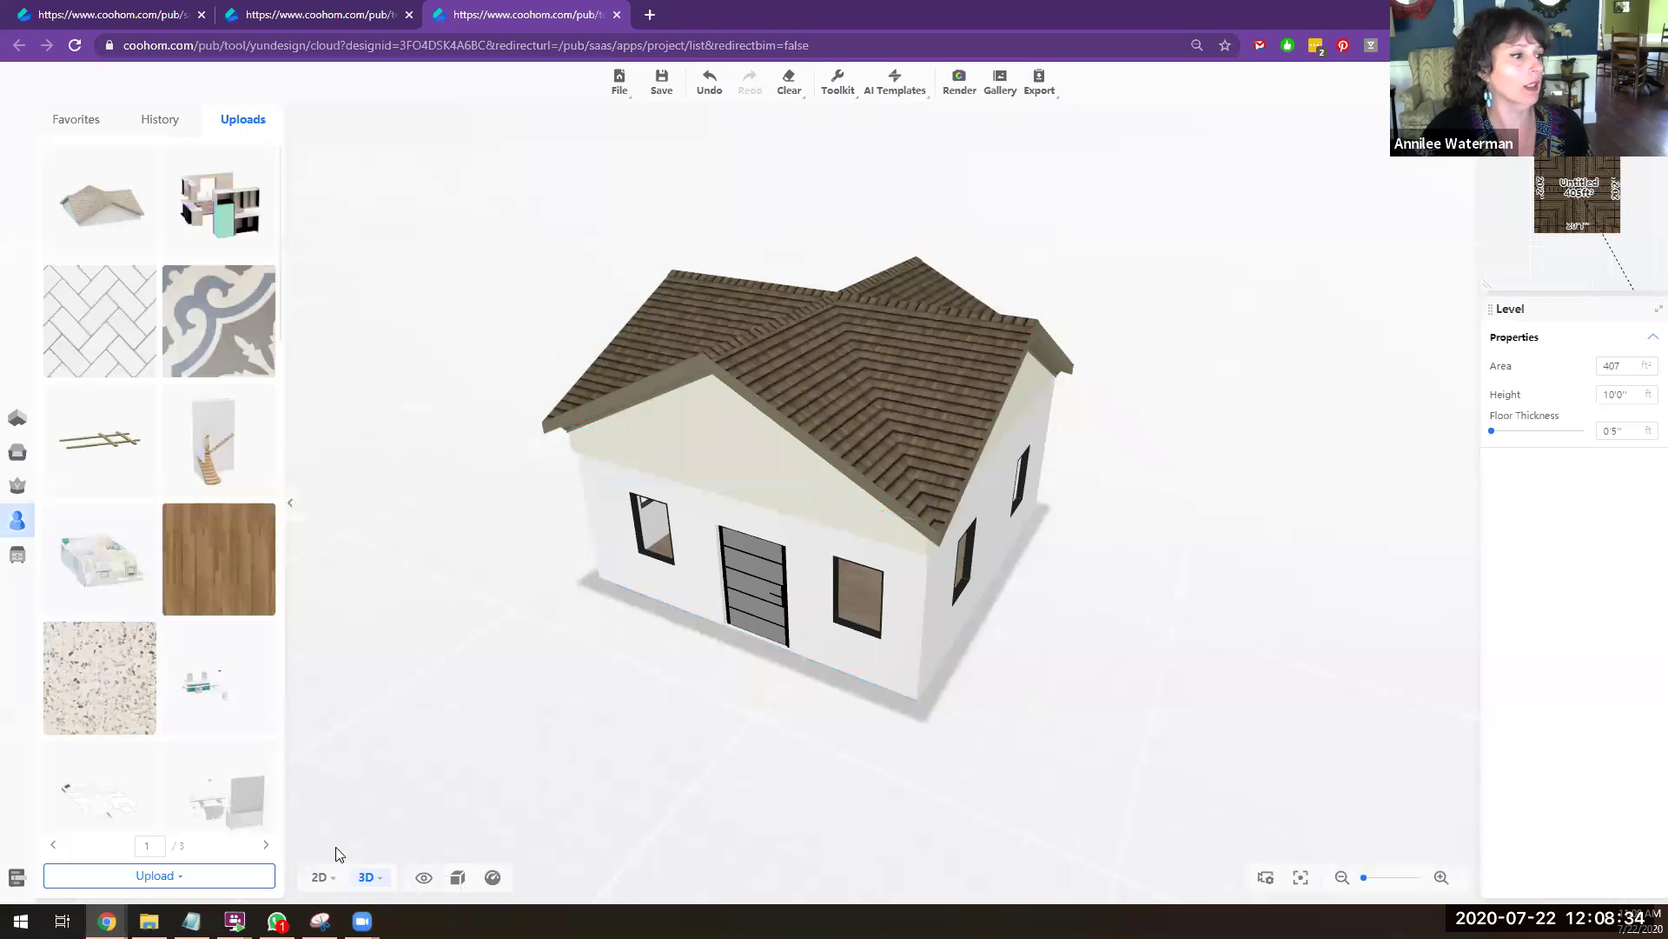
Step: Hide the roof in the 2D floor plan so the room beneath it can be edited
left_click(320, 878)
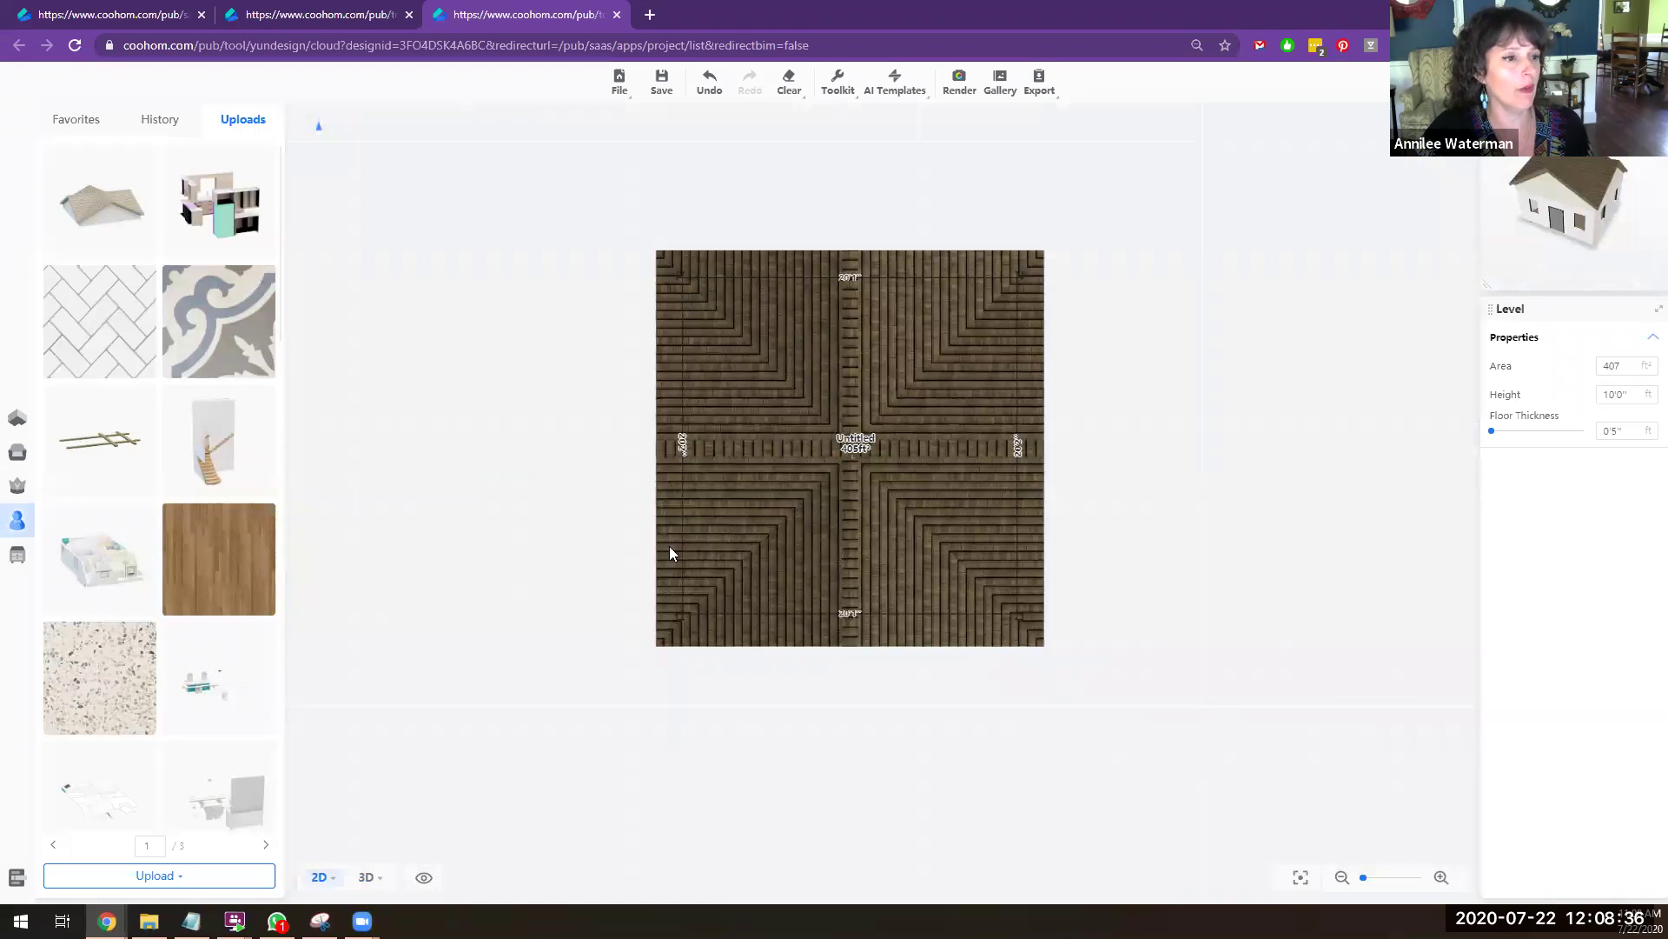
scroll(765, 513, "down", 4)
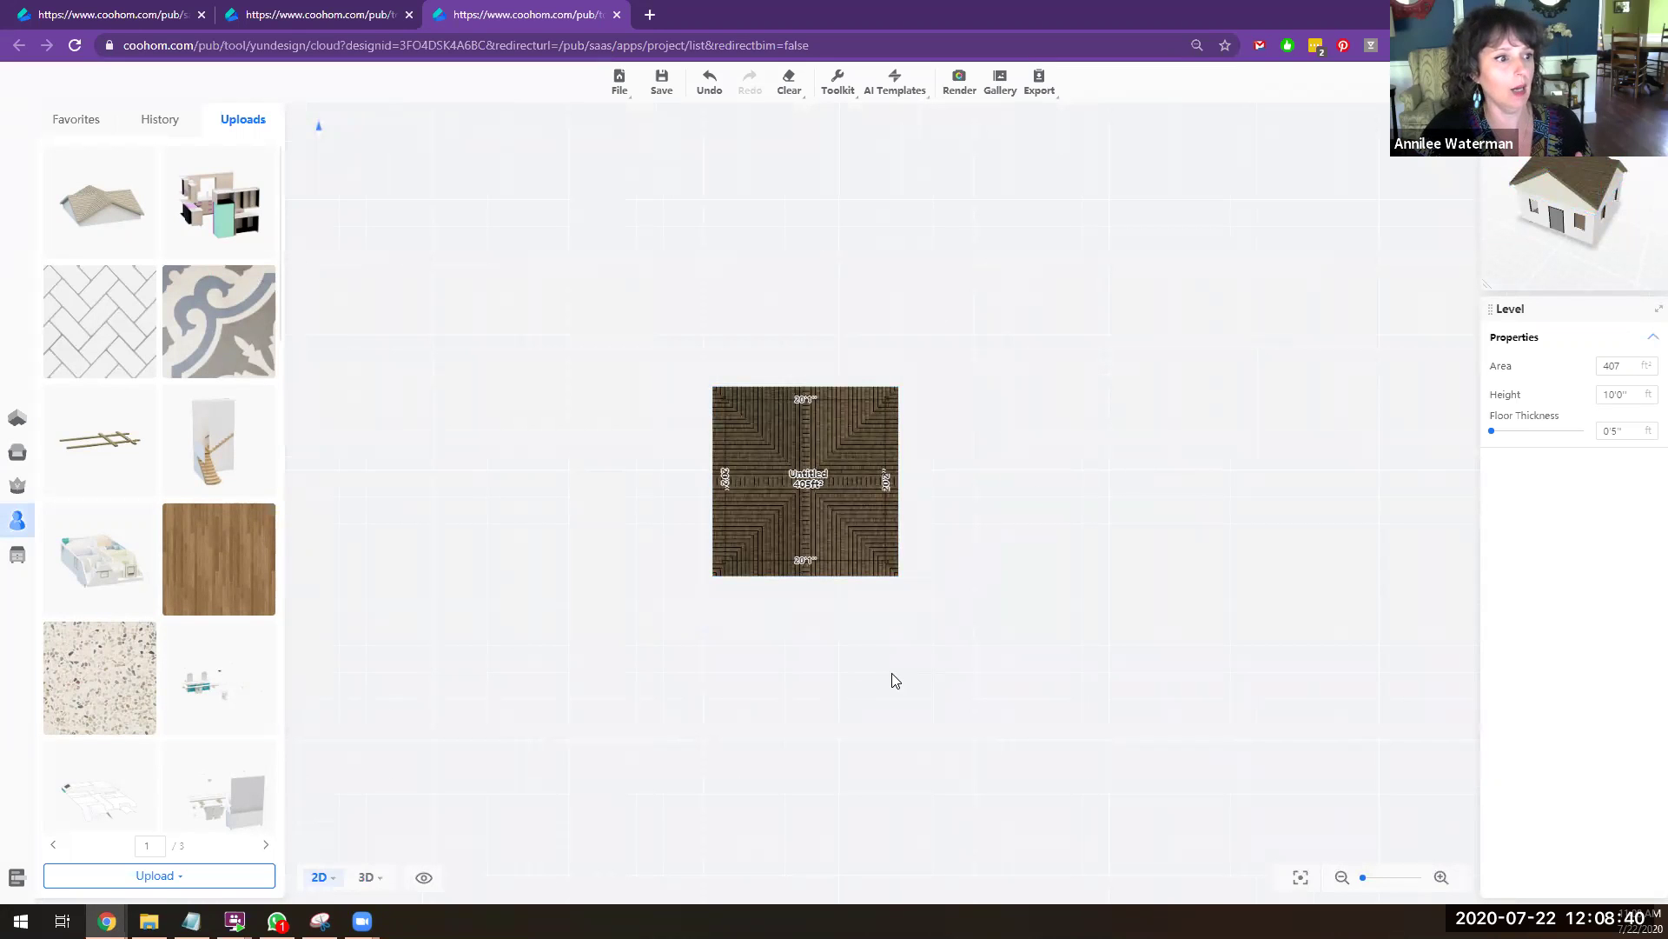
left_click(829, 521)
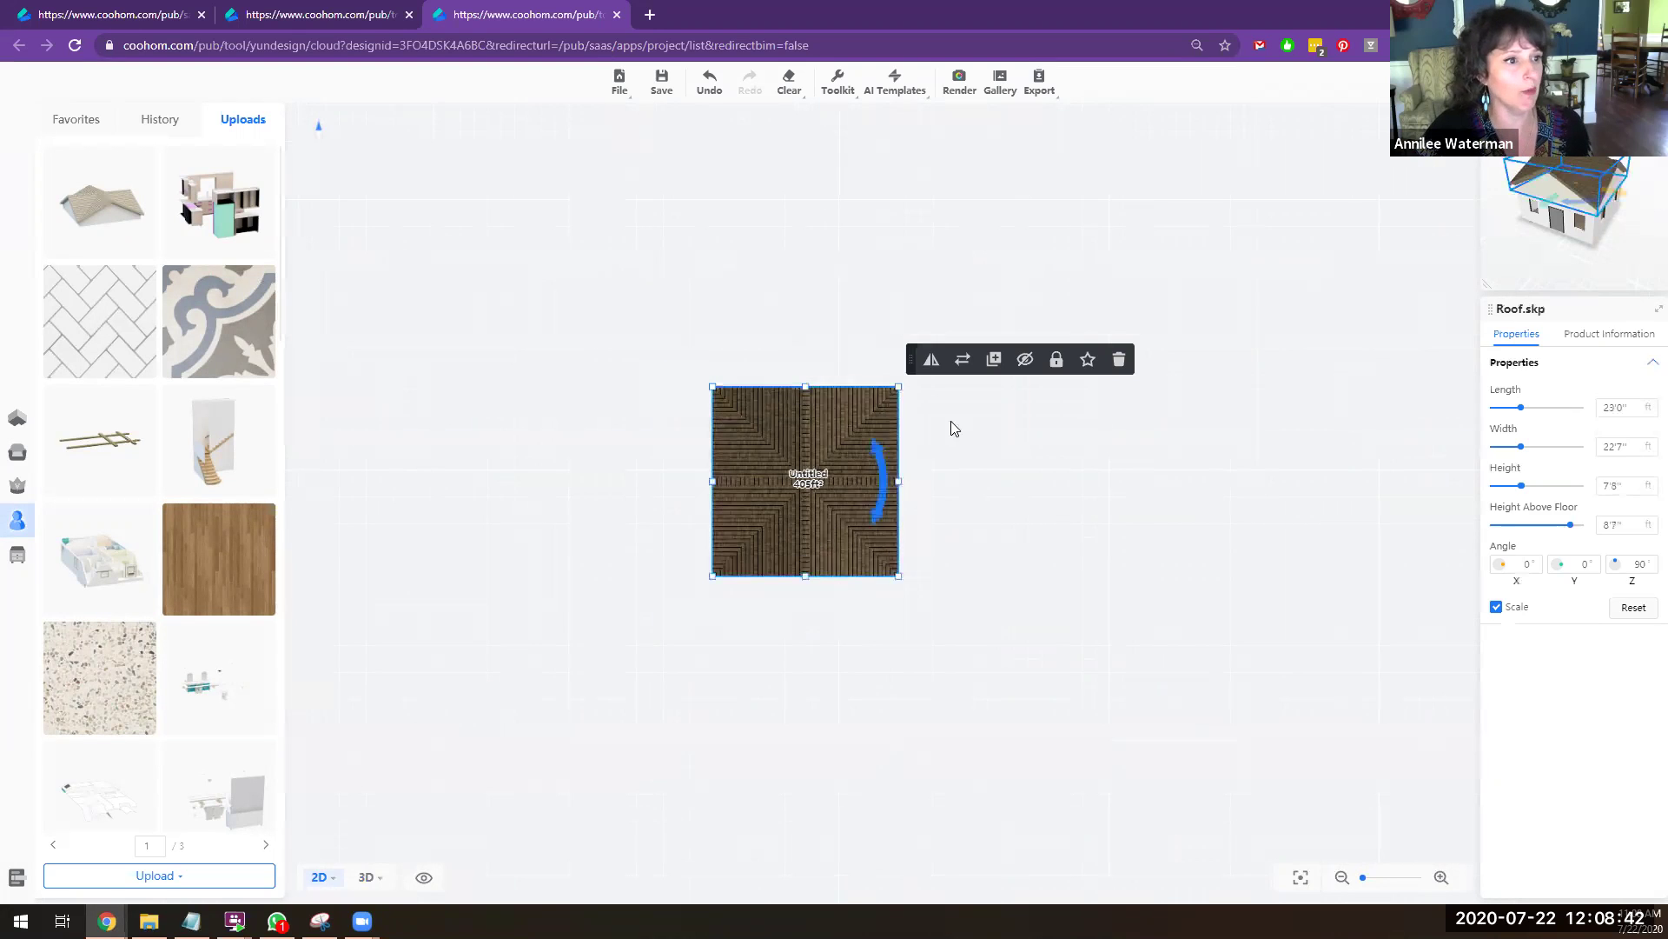
left_click(1031, 361)
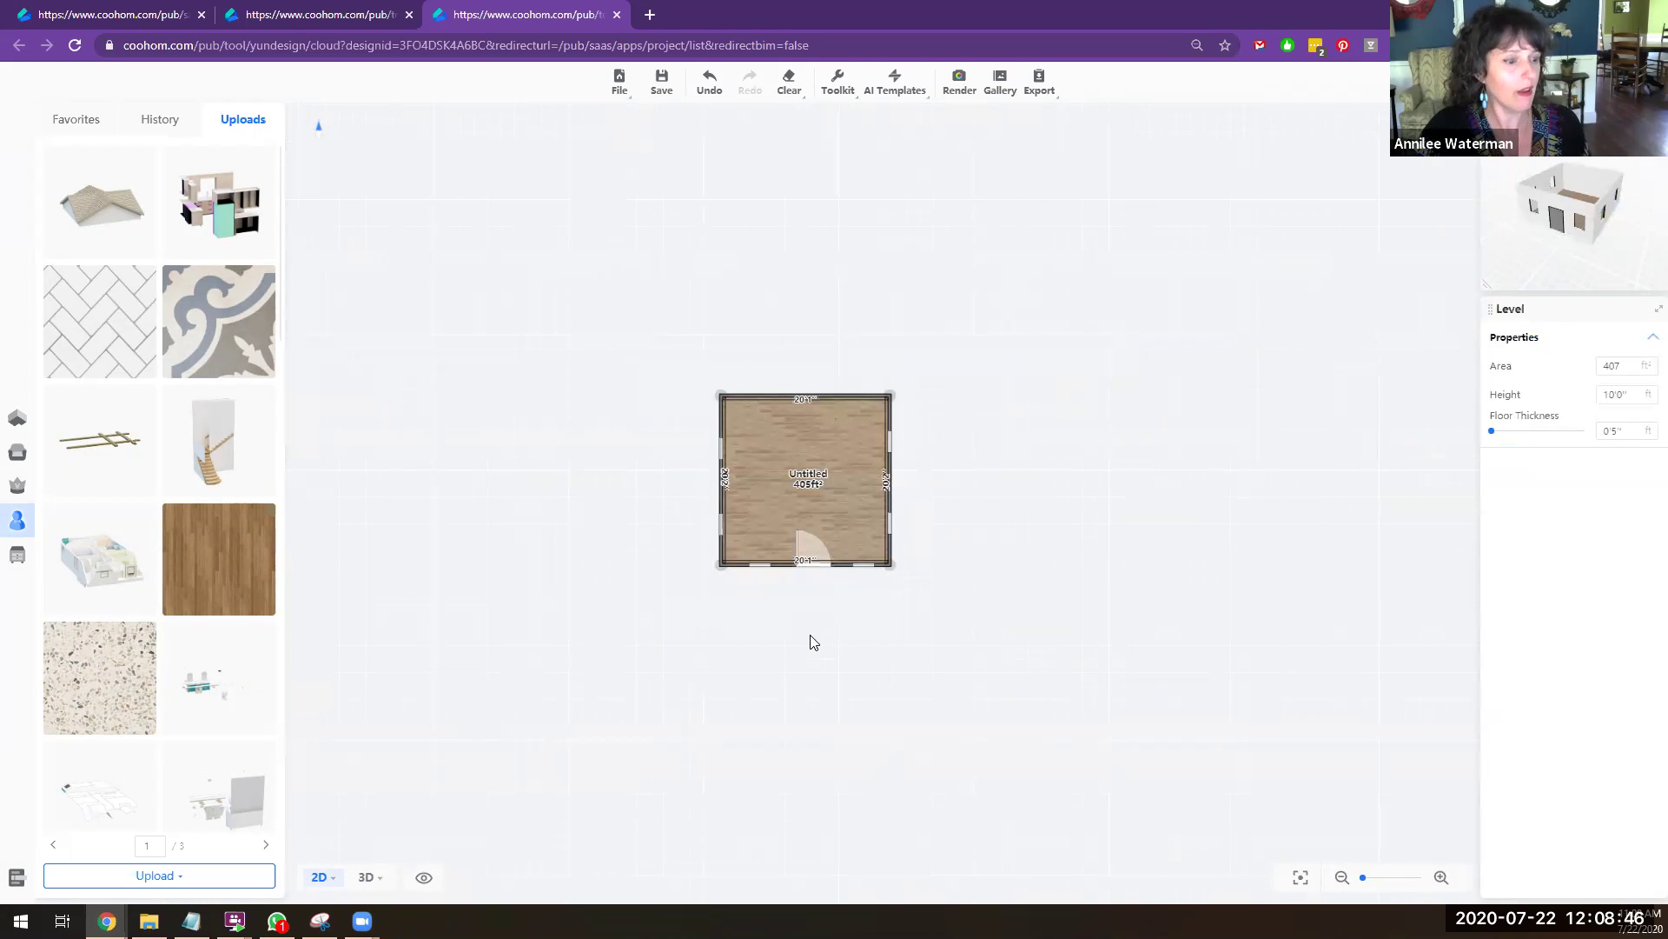
scroll(825, 665, "up", 2)
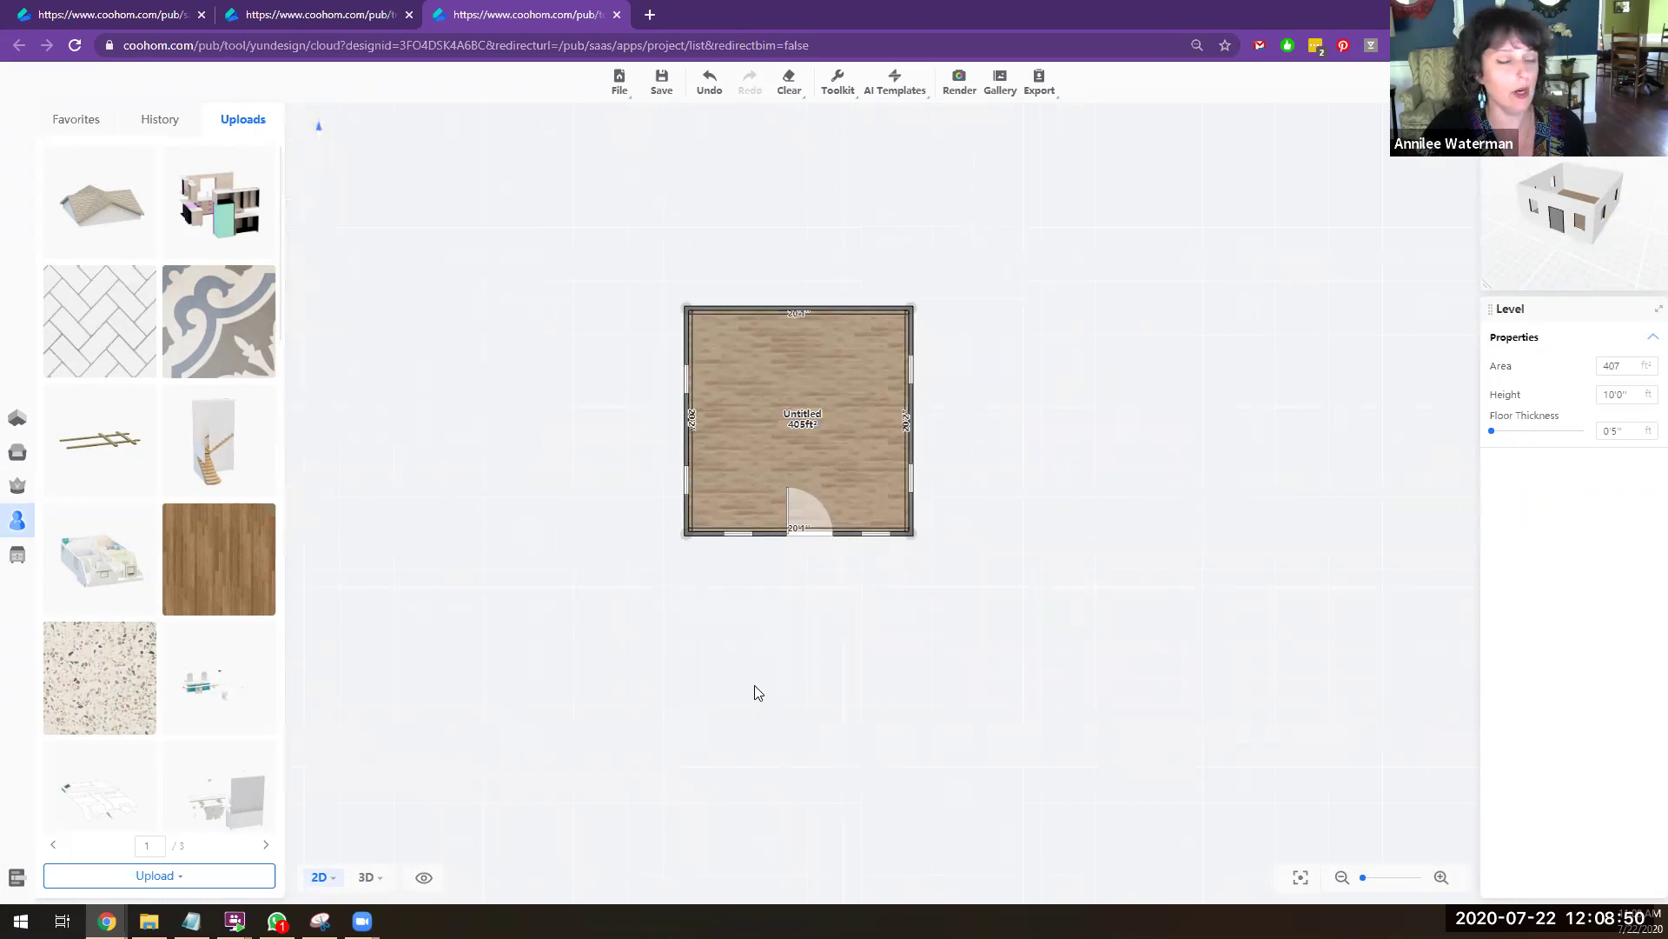
Step: Draw three walls off the front of the house to enclose a room about 20'1" by 14'2" inside
left_click(54, 416)
left_click(83, 383)
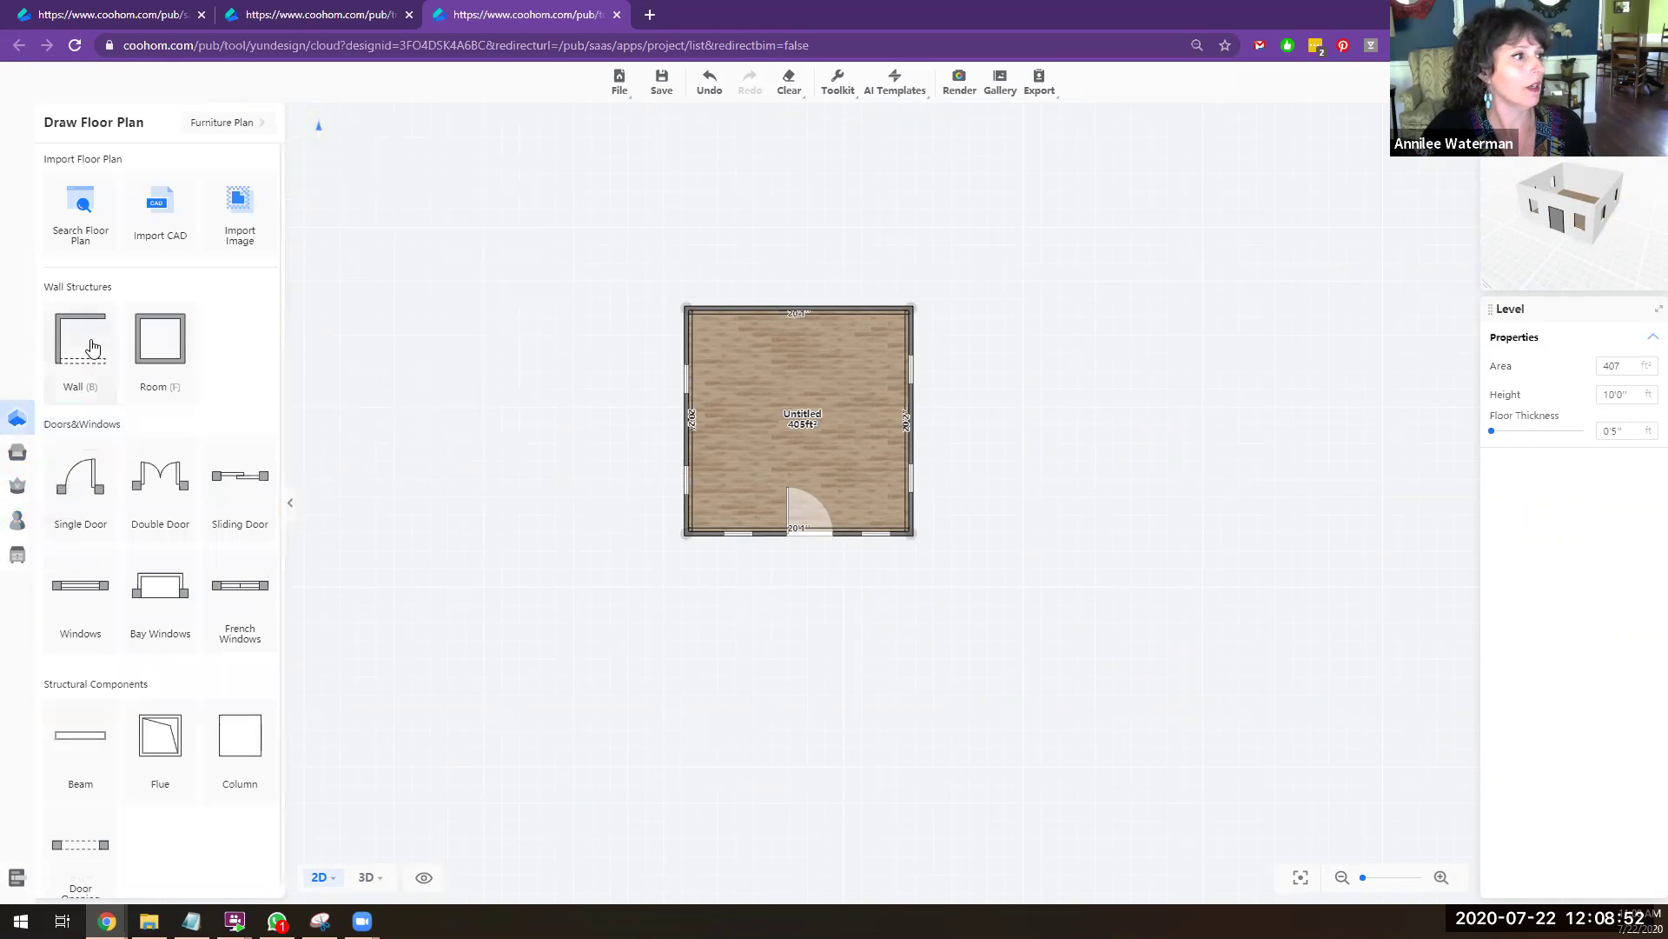
left_click(685, 533)
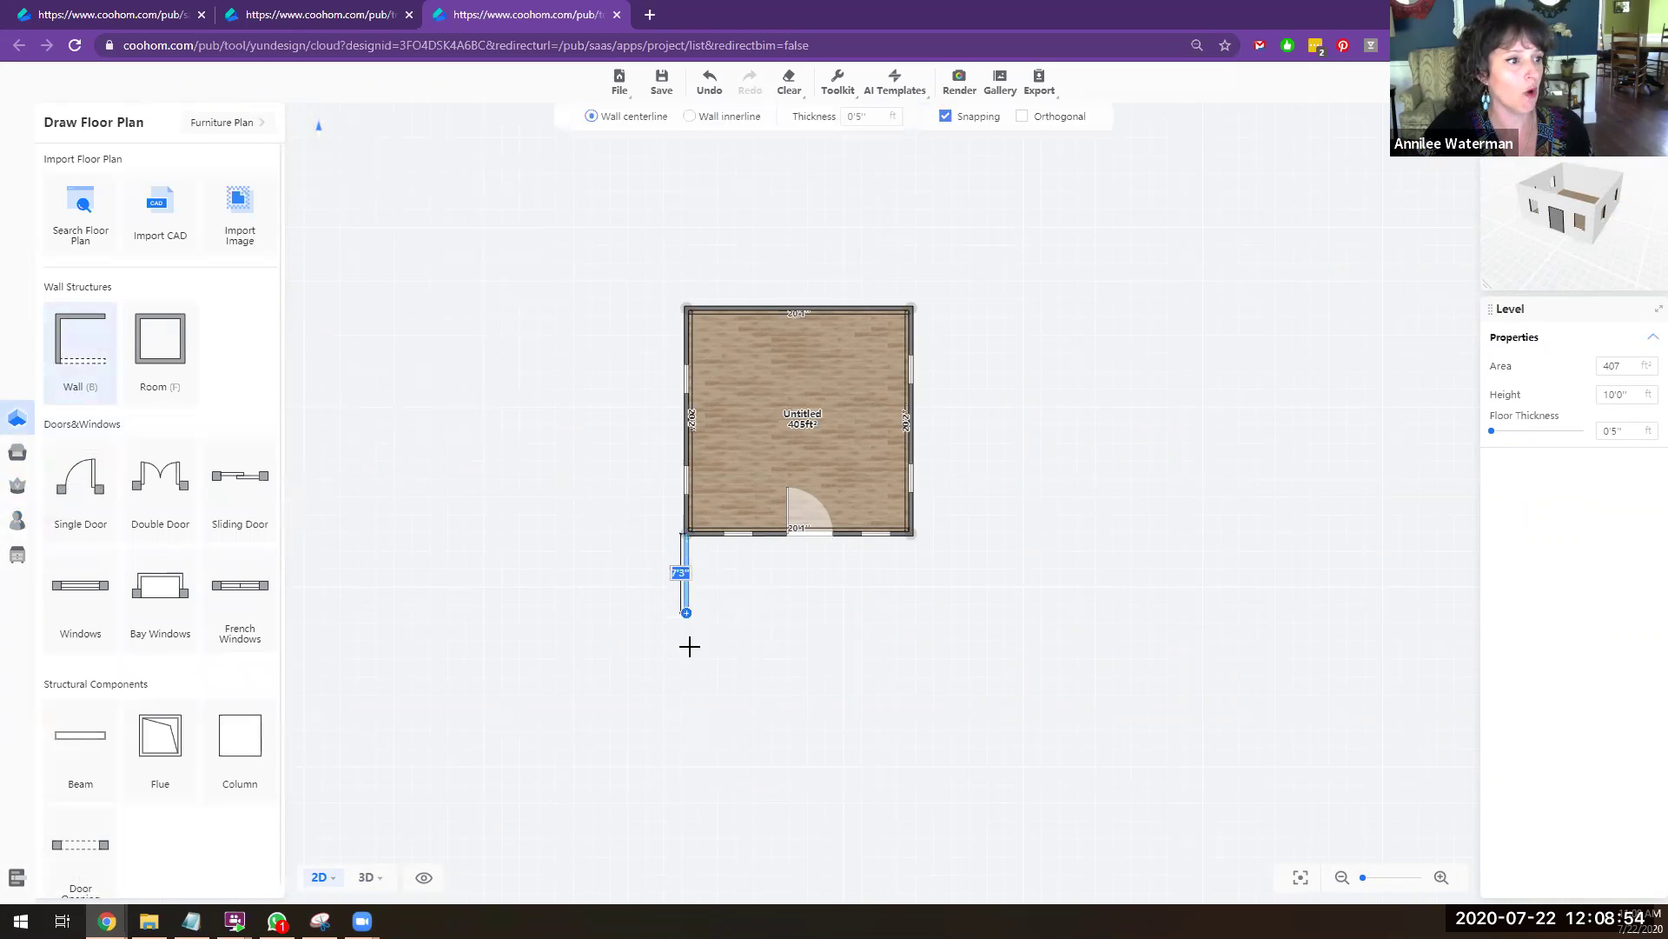
left_click(686, 693)
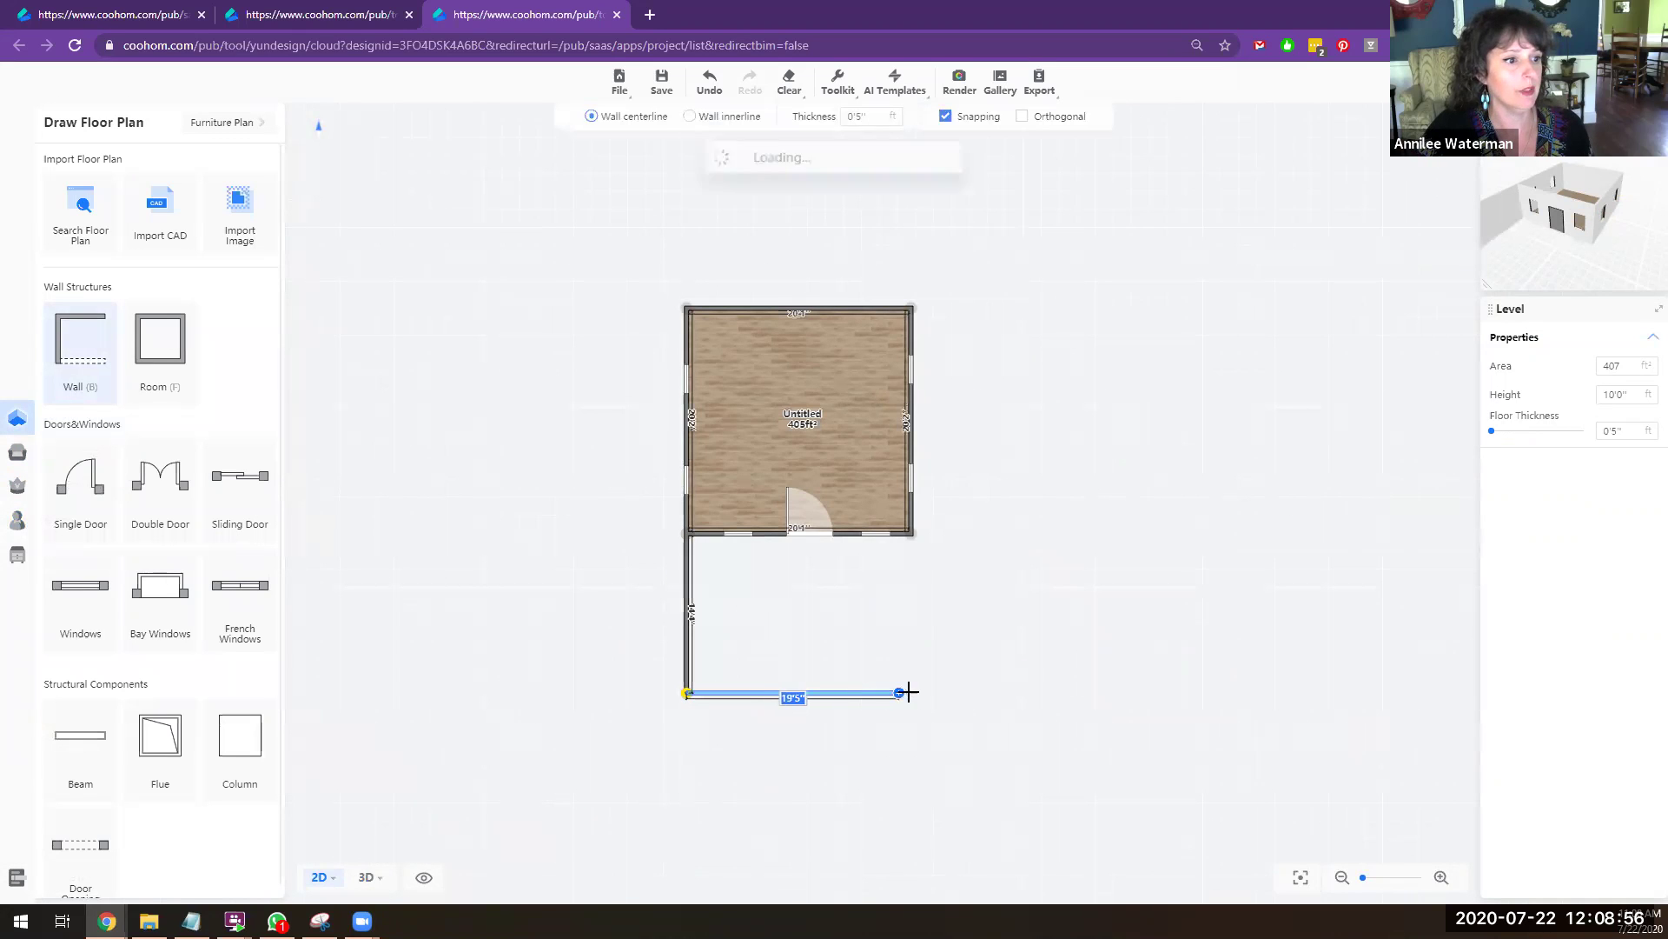
left_click(911, 693)
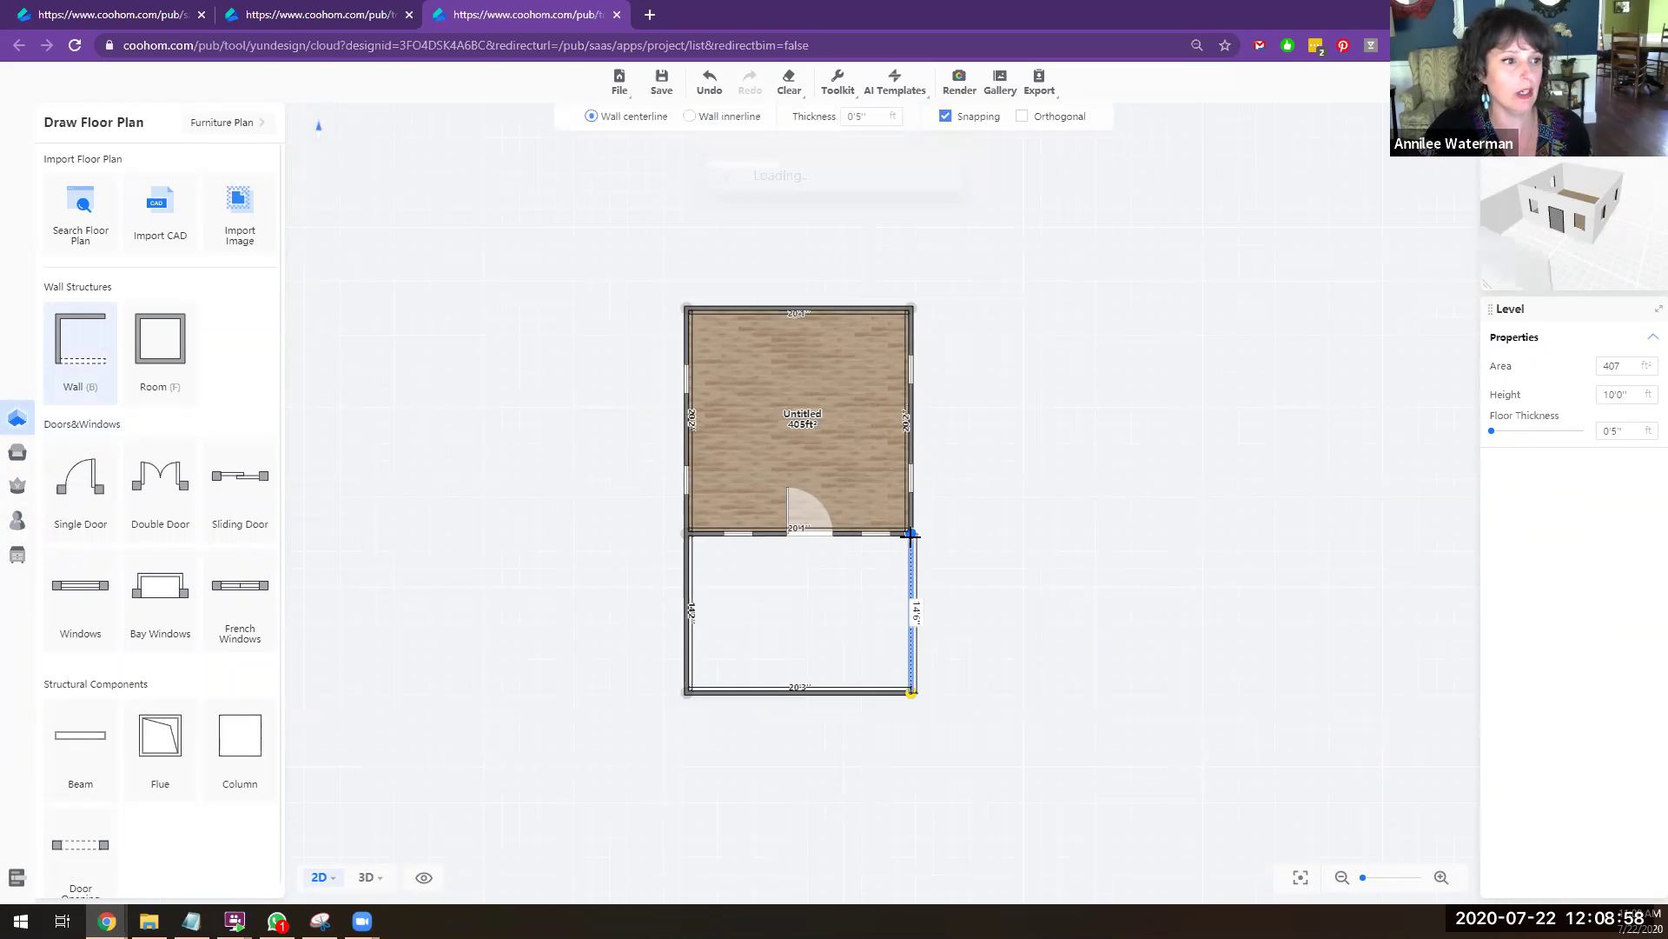
left_click(911, 533)
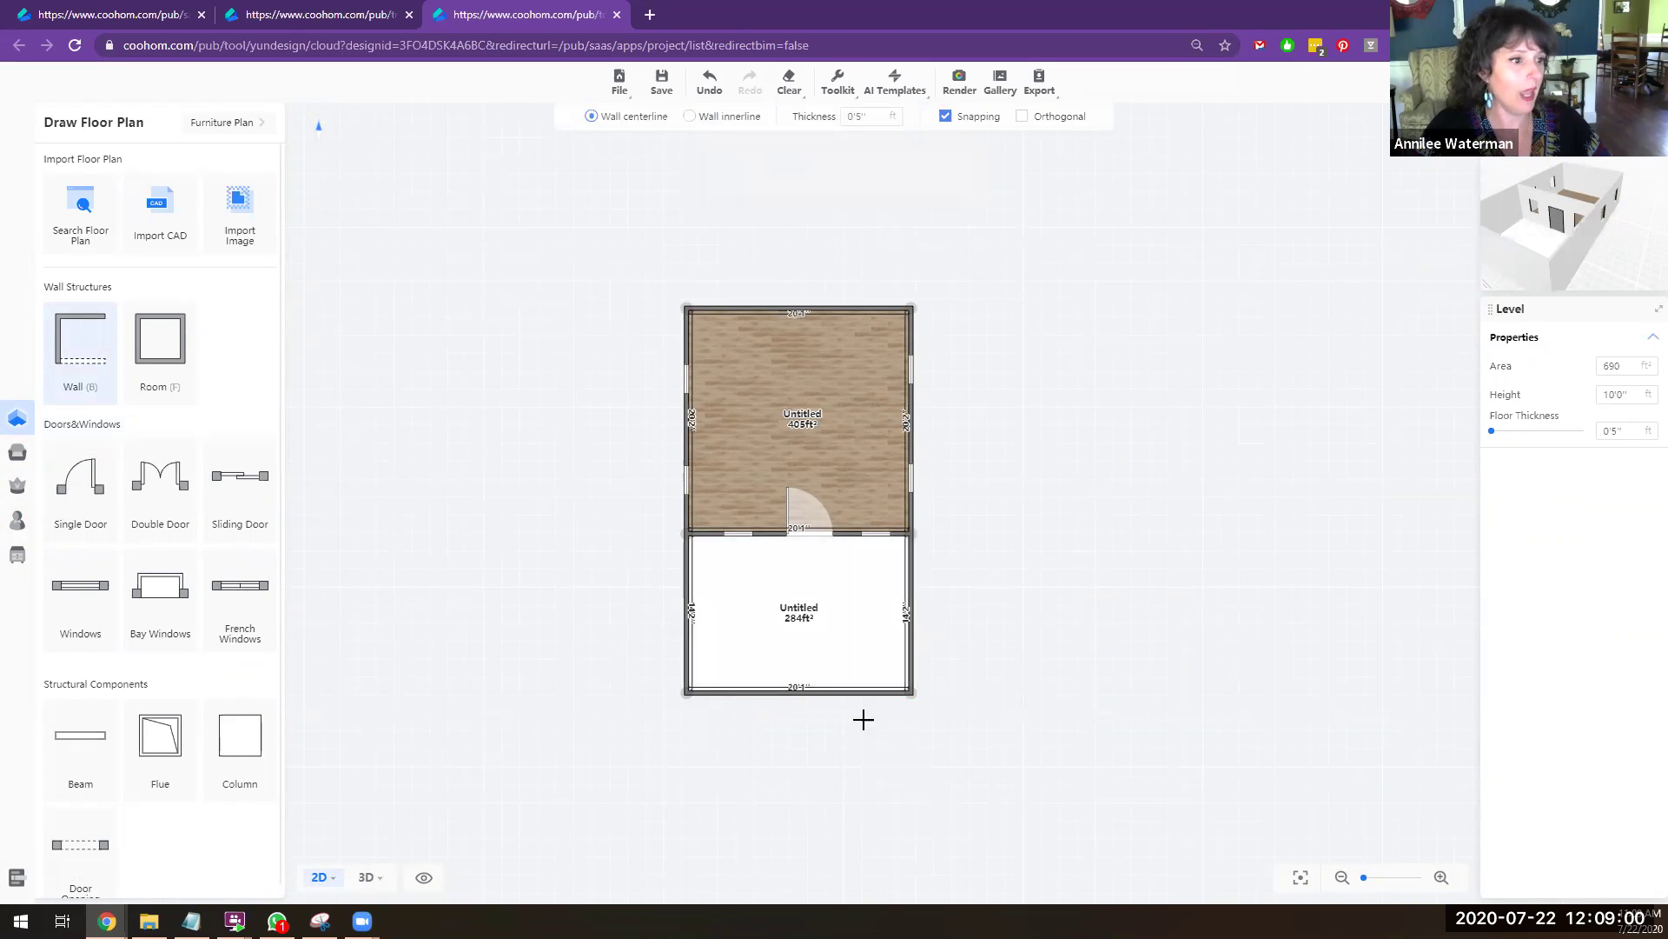
scroll(820, 634, "up", 3)
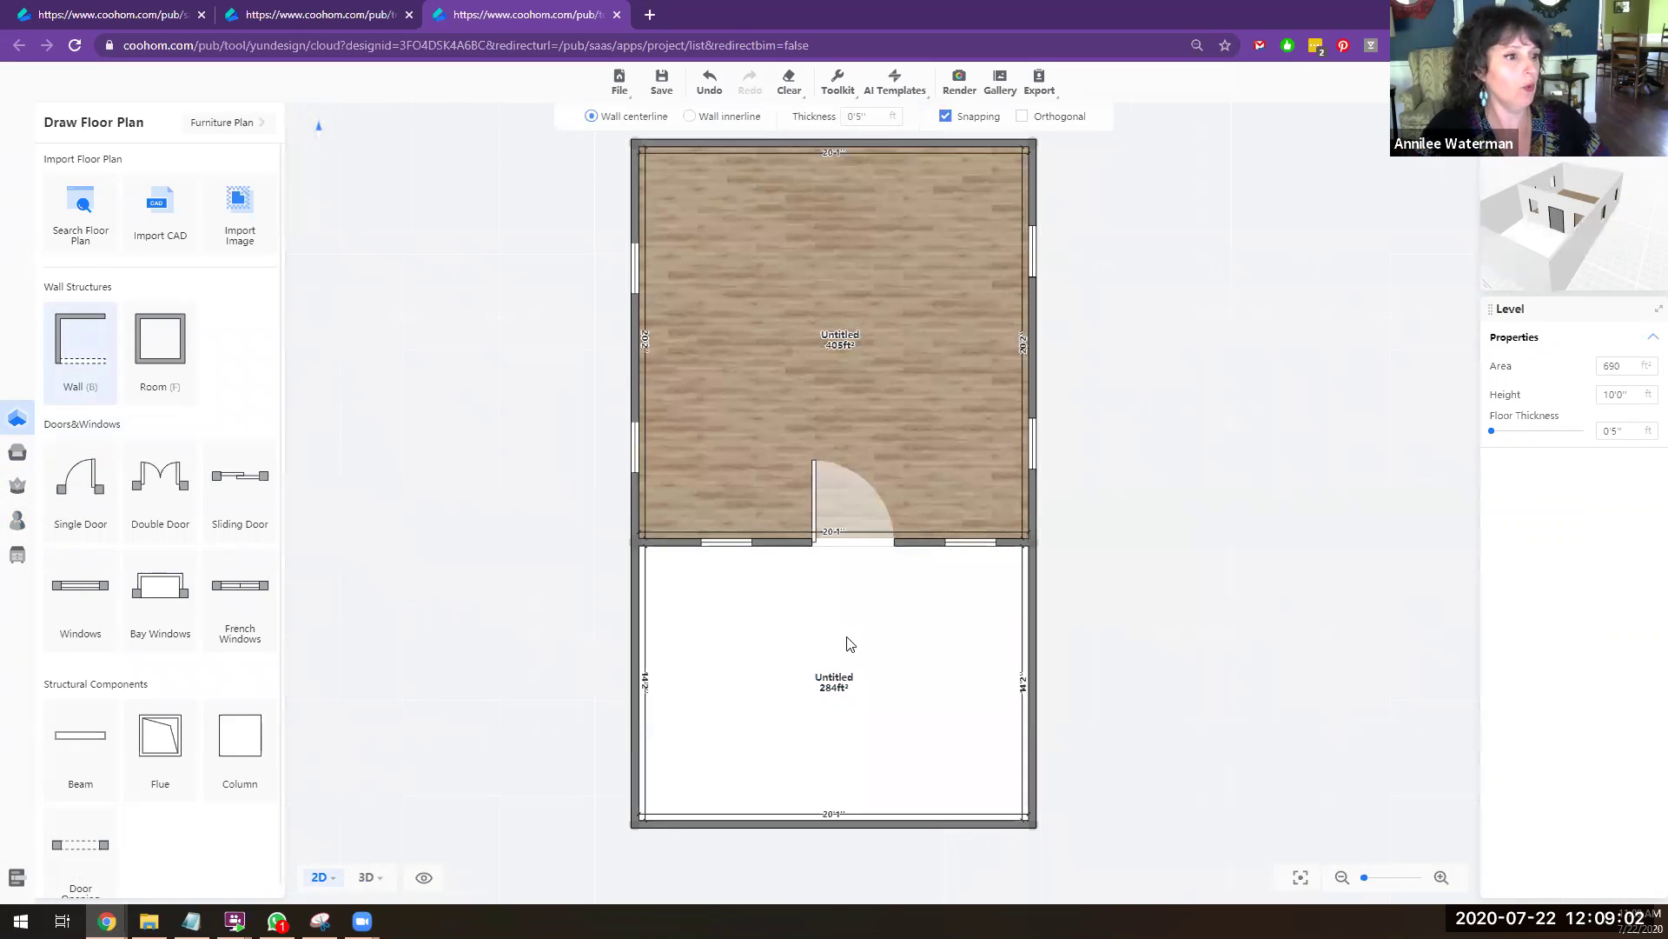
key("Escape")
Step: Name the new front room Terrace
left_click(961, 663)
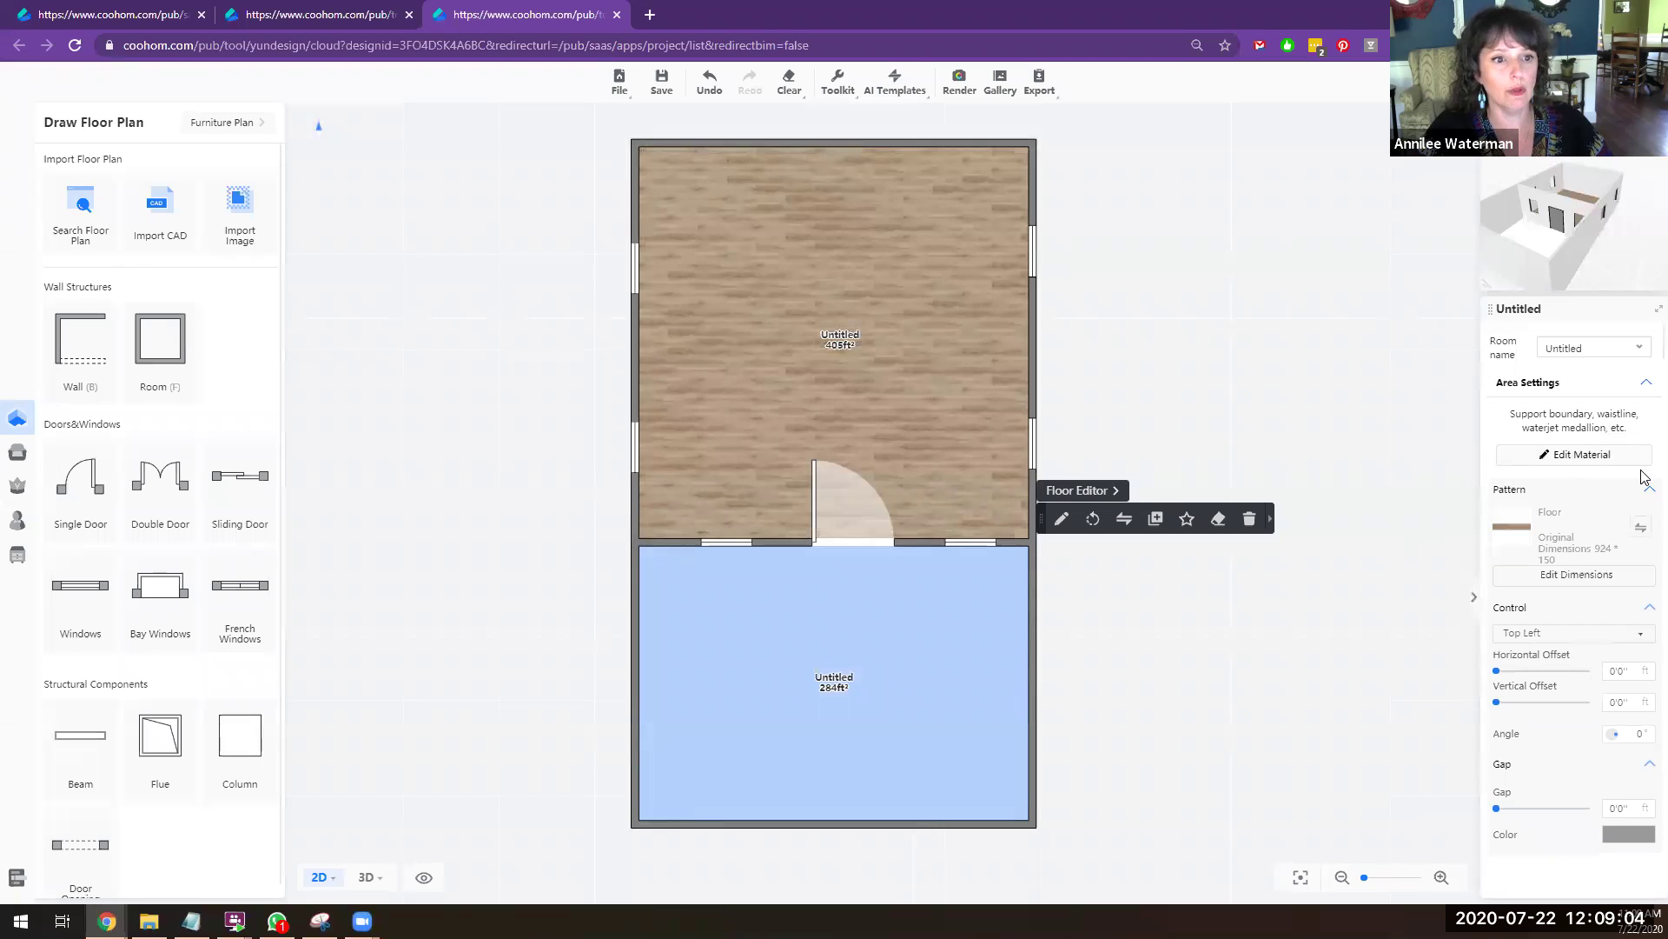
left_click(1643, 351)
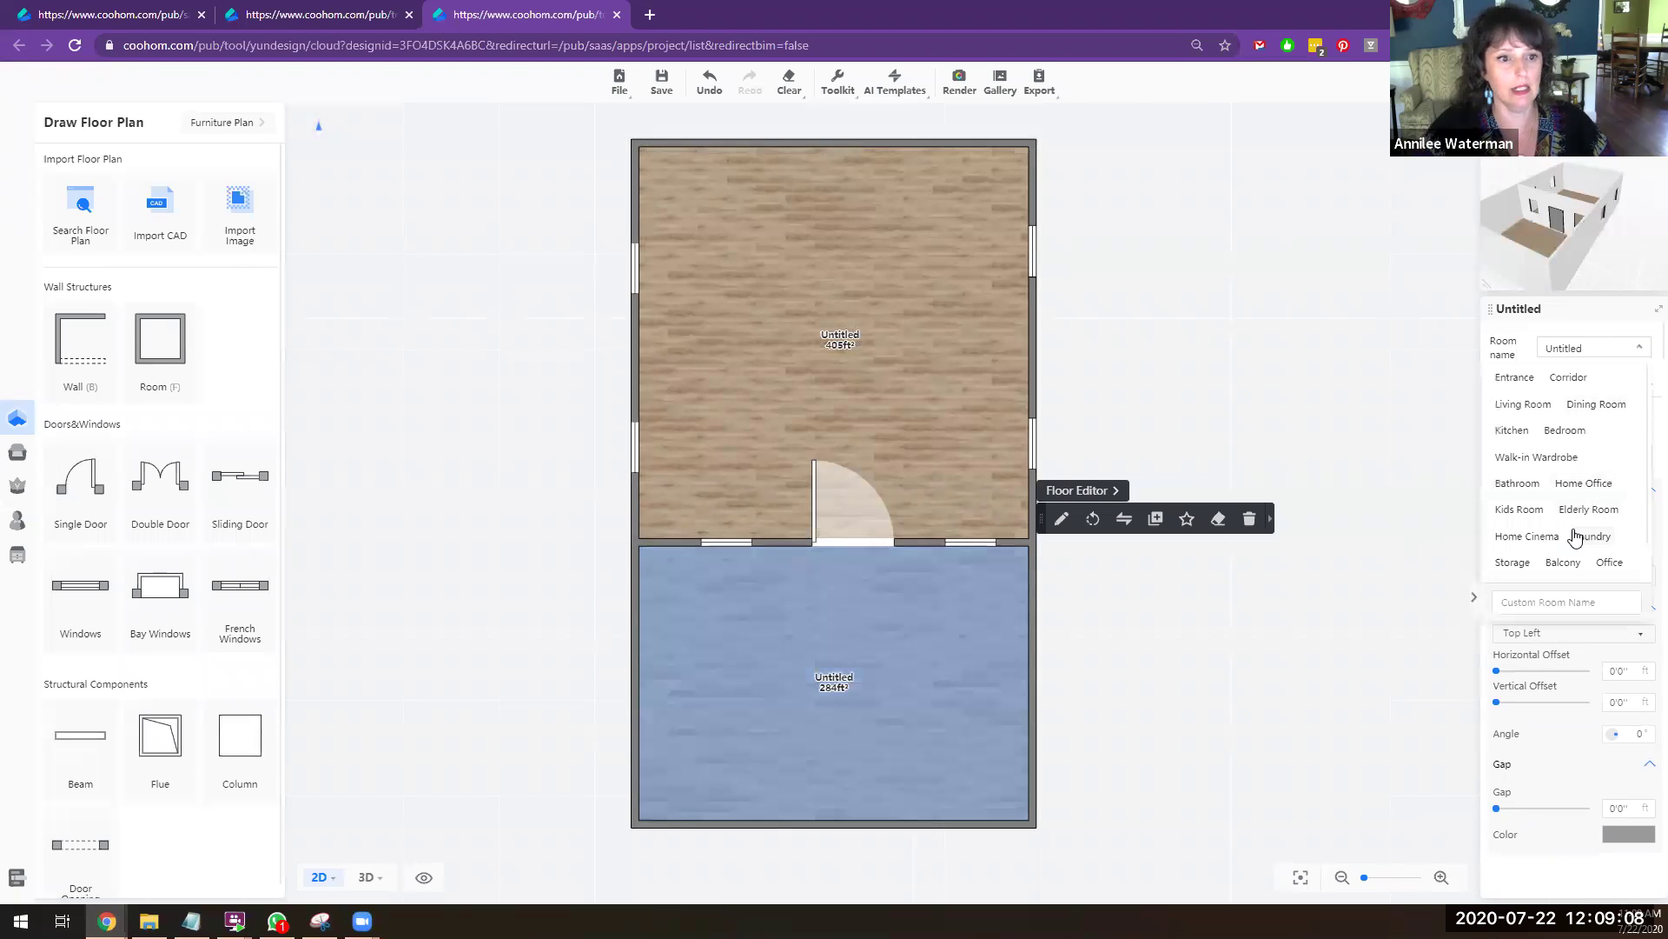
scroll(1583, 491, "down", 1)
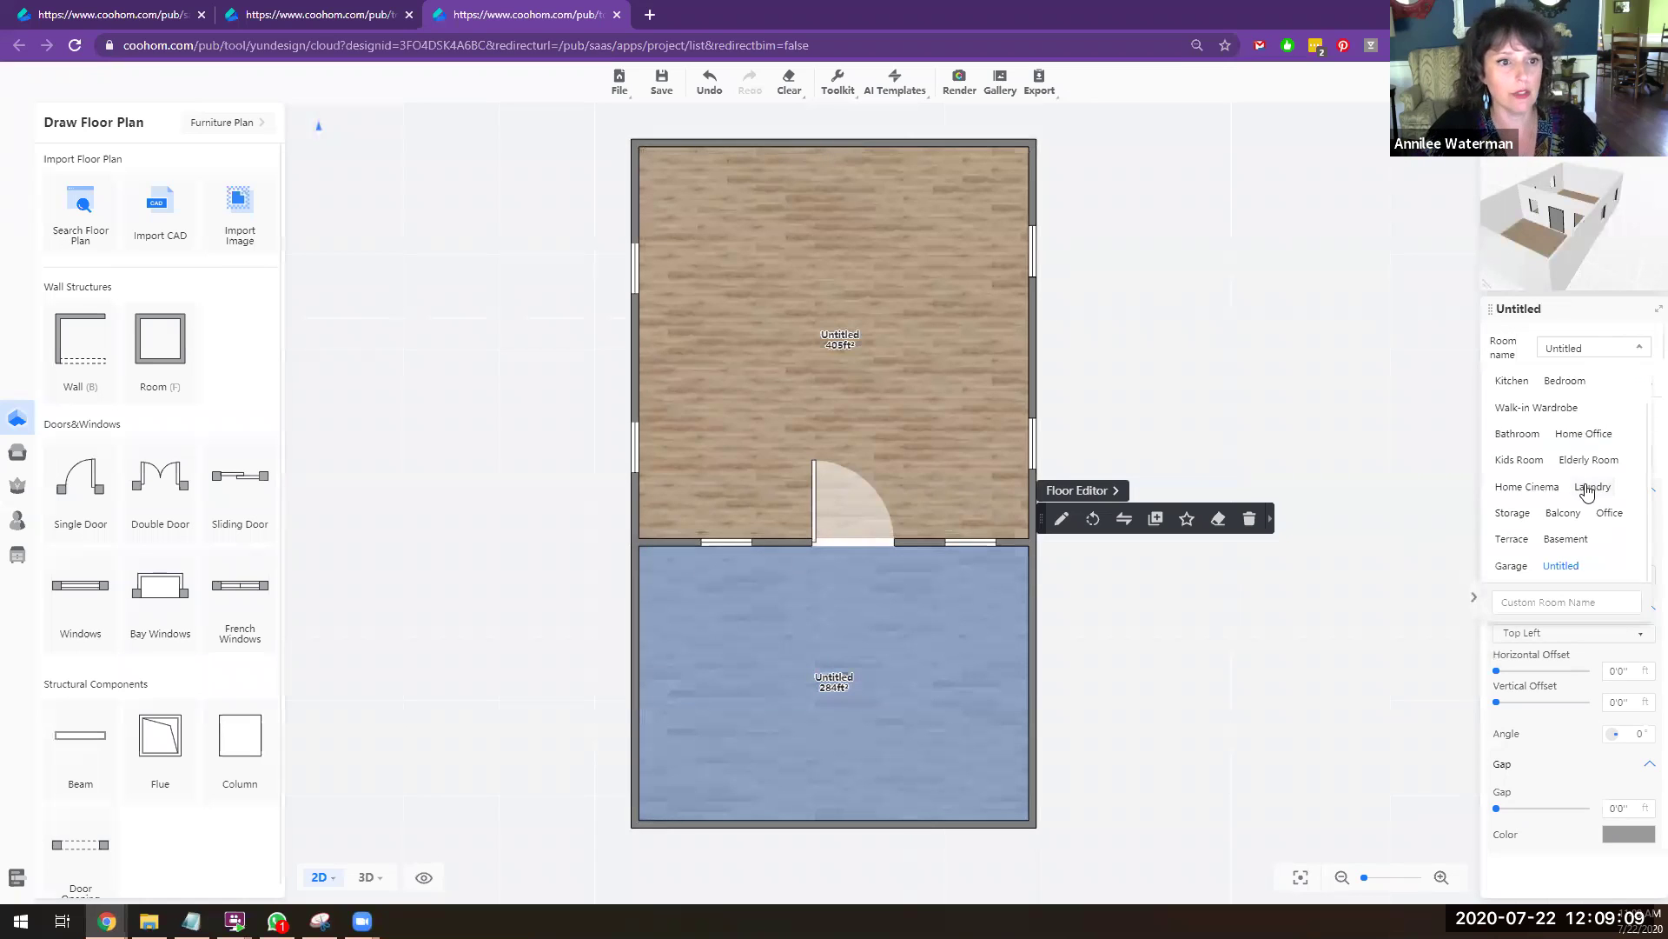
left_click(1510, 539)
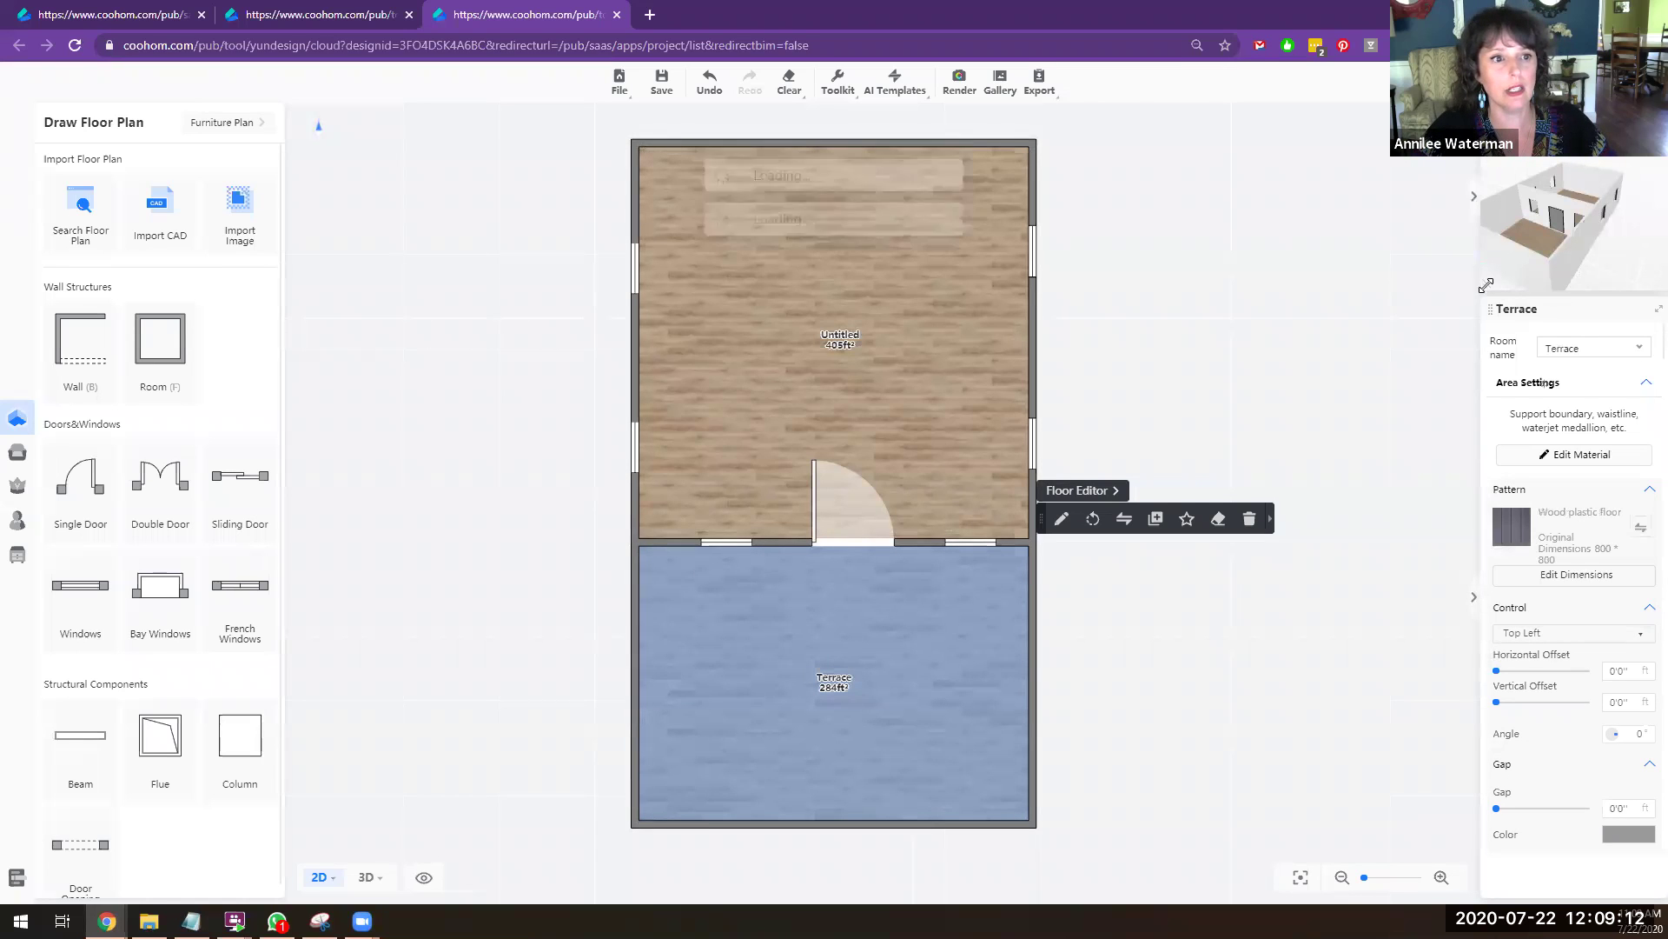
Step: Enlarge the 3D preview and orient it so the whole house and terrace can be seen
left_click_drag(1176, 436, 1118, 472)
mouse_move(1453, 379)
left_mouse_down()
mouse_move(1410, 384)
mouse_move(1471, 361)
mouse_move(1445, 394)
left_mouse_up()
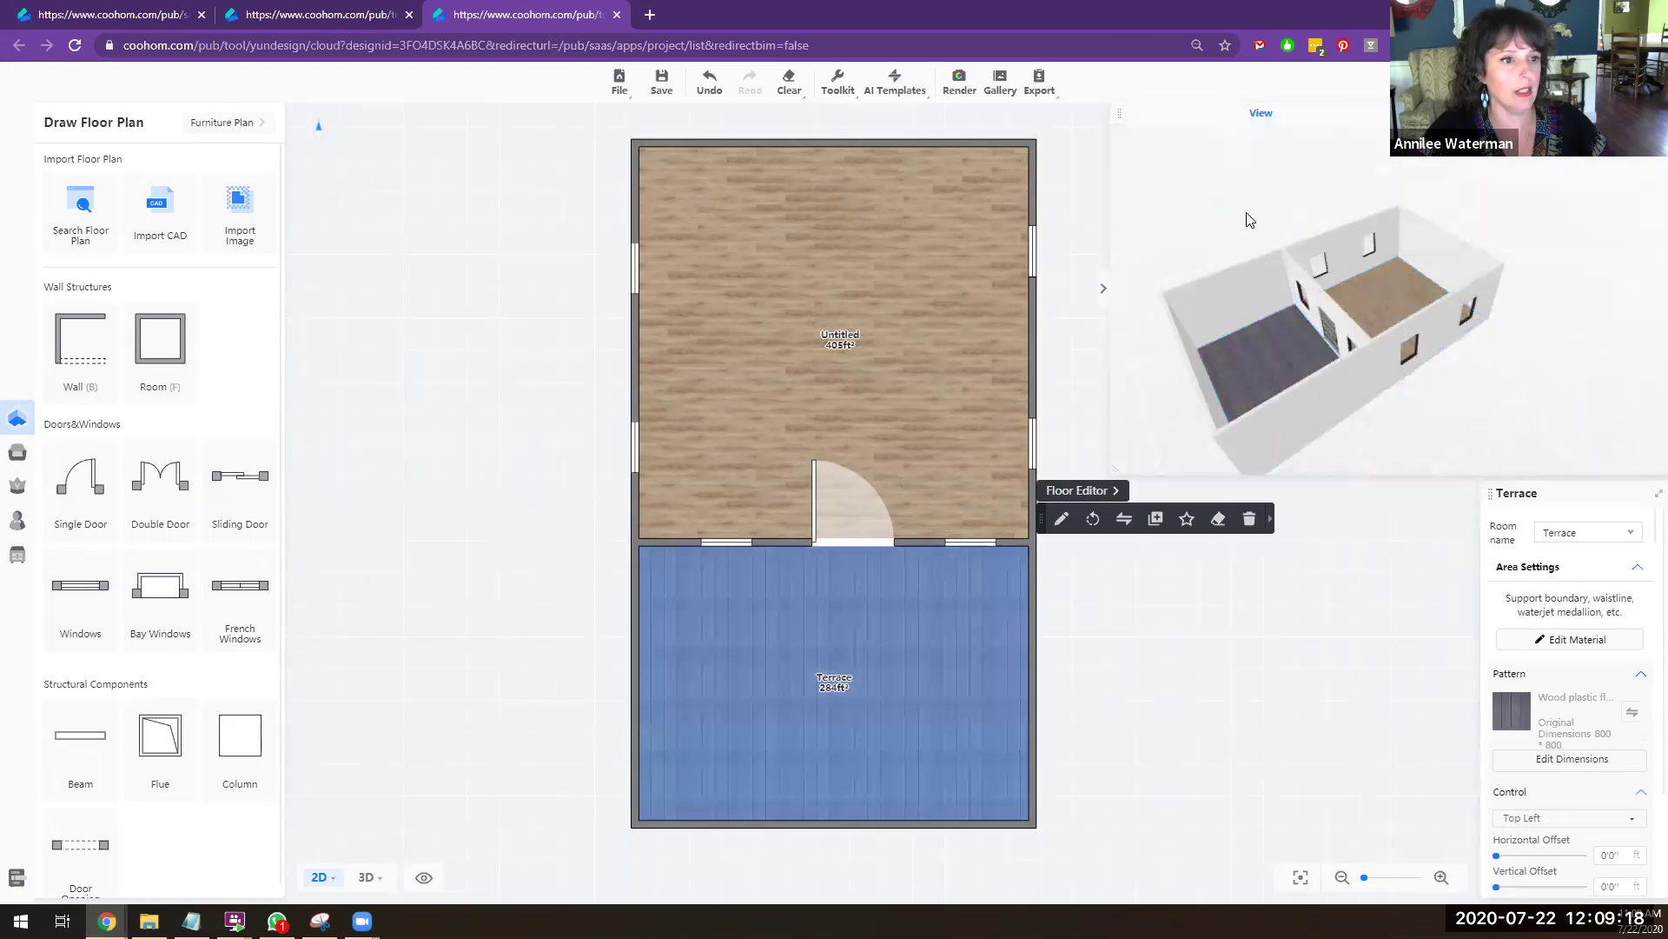
scroll(1263, 321, "down", 2)
Step: Convert the terrace's right side wall to a dwarf wall and set its height to 0'0"
scroll(994, 436, "down", 3)
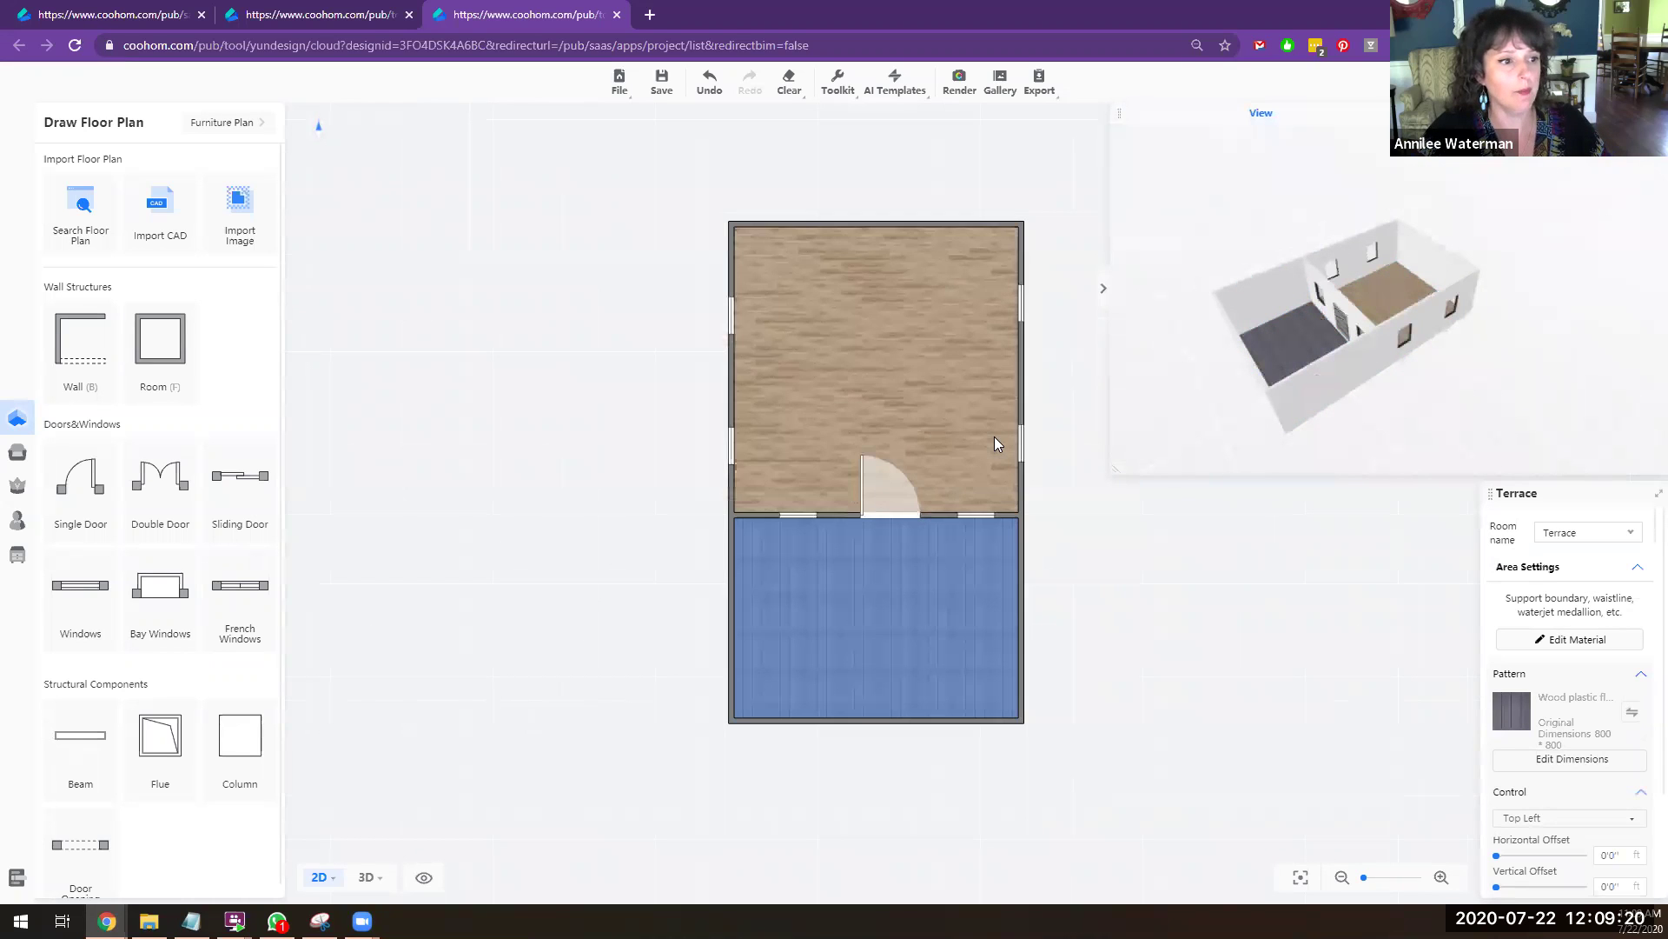
scroll(1039, 519, "up", 2)
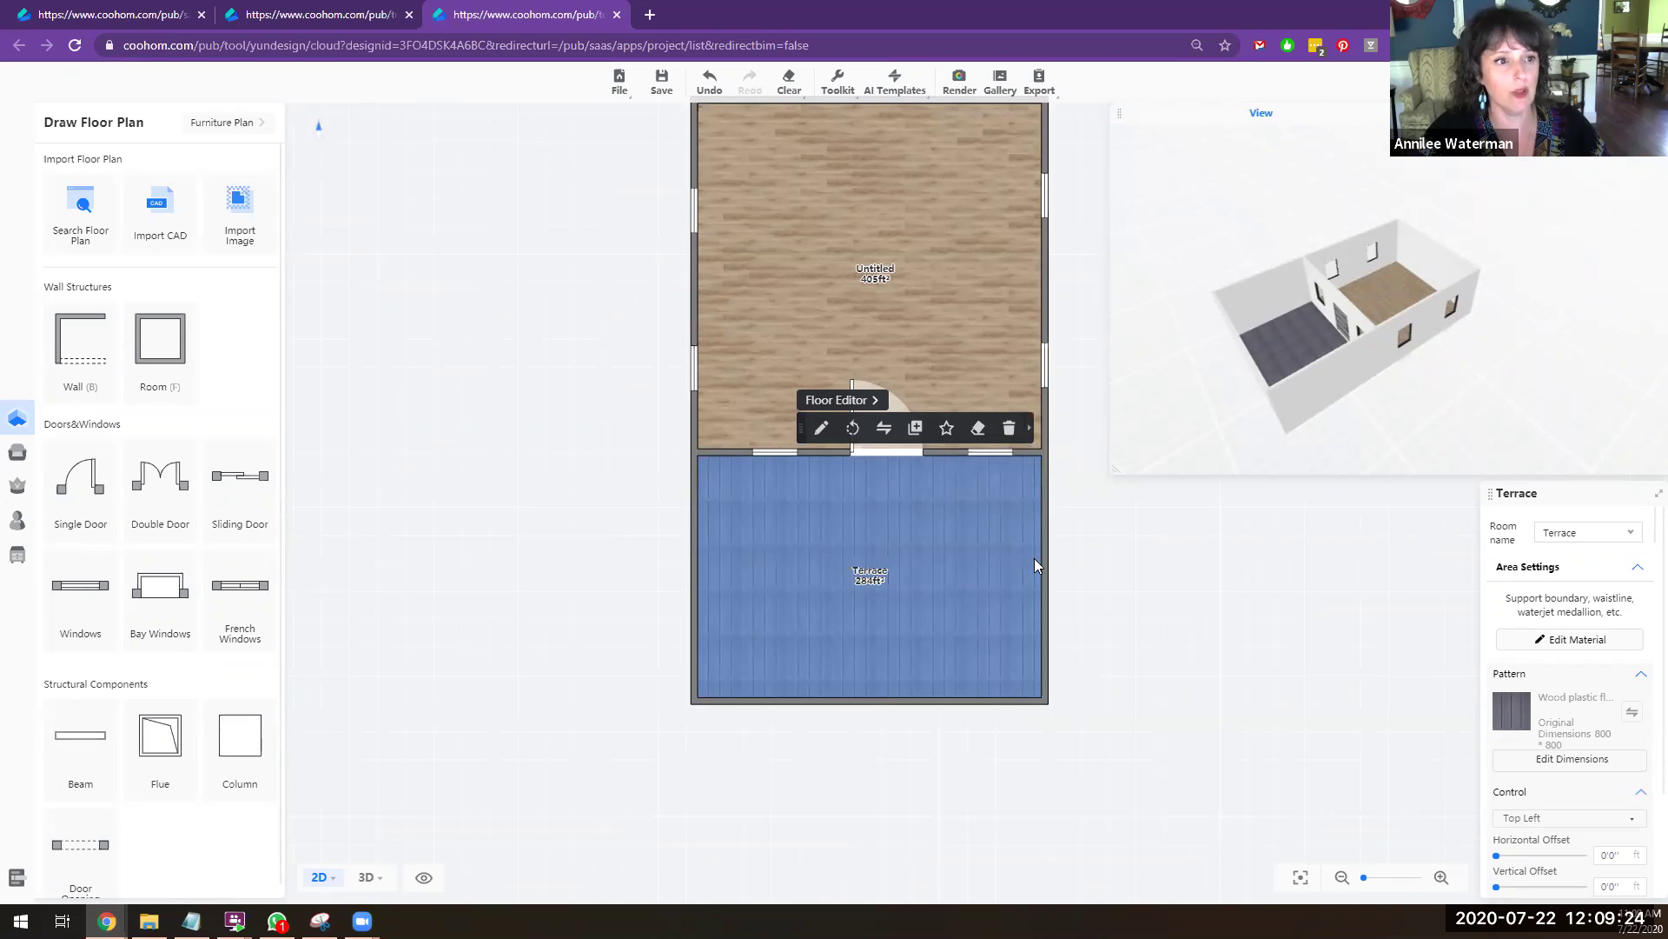
left_click(1043, 607)
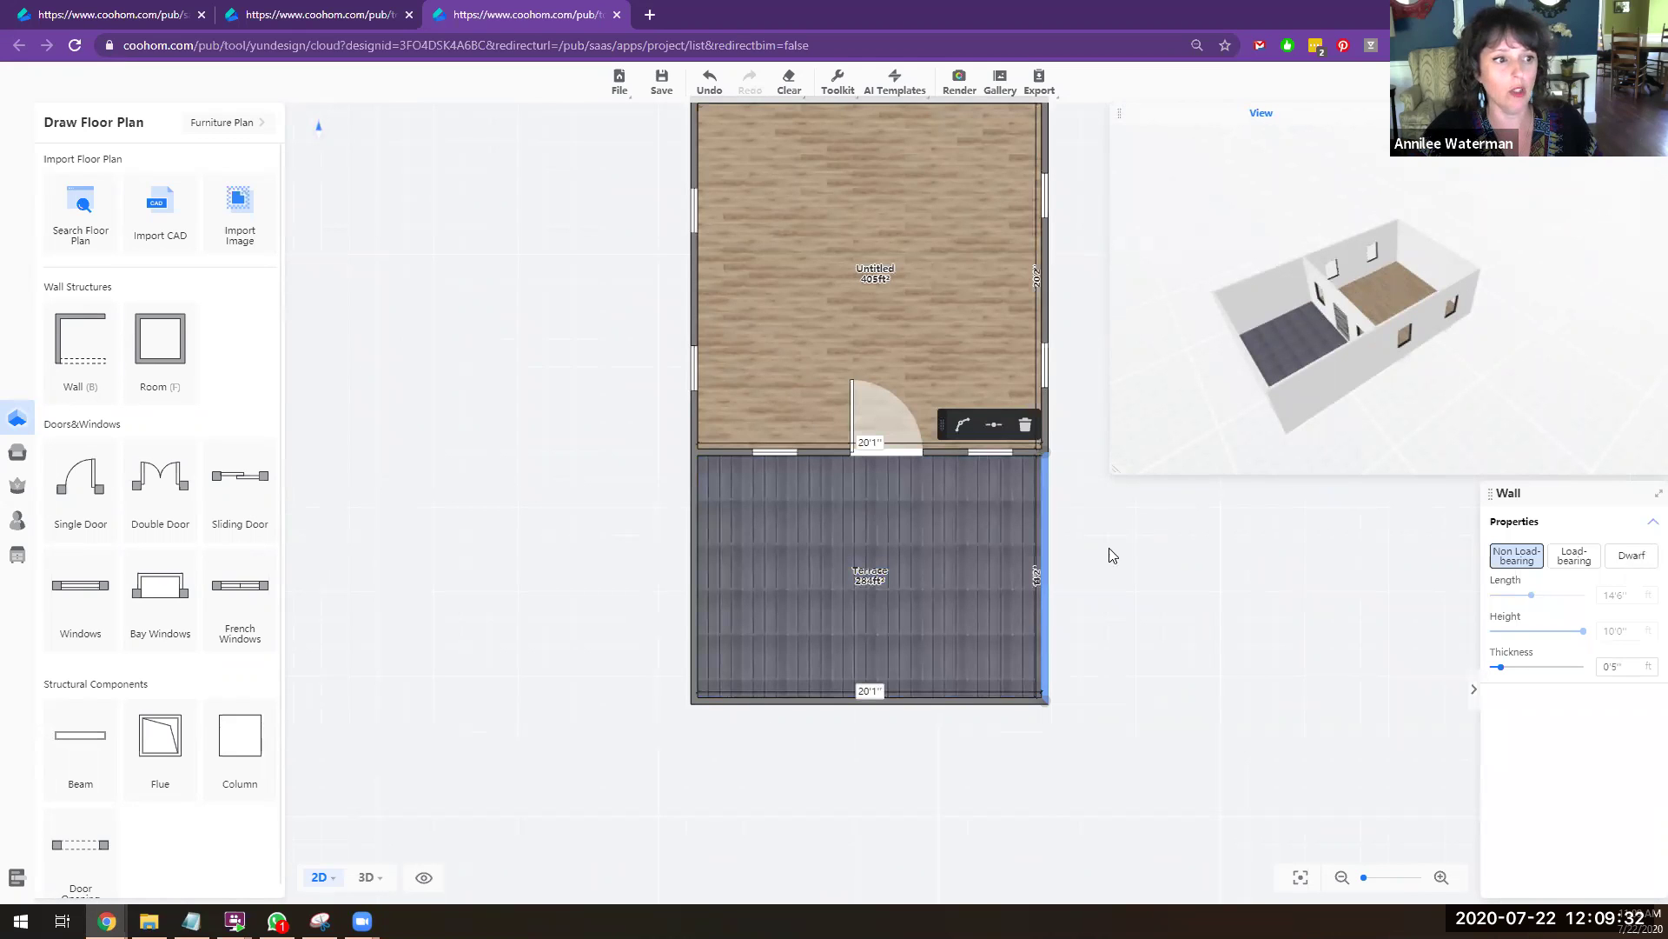
left_click(1632, 556)
mouse_move(1382, 347)
left_mouse_down()
mouse_move(1398, 373)
mouse_move(1360, 289)
mouse_move(1382, 371)
left_mouse_up()
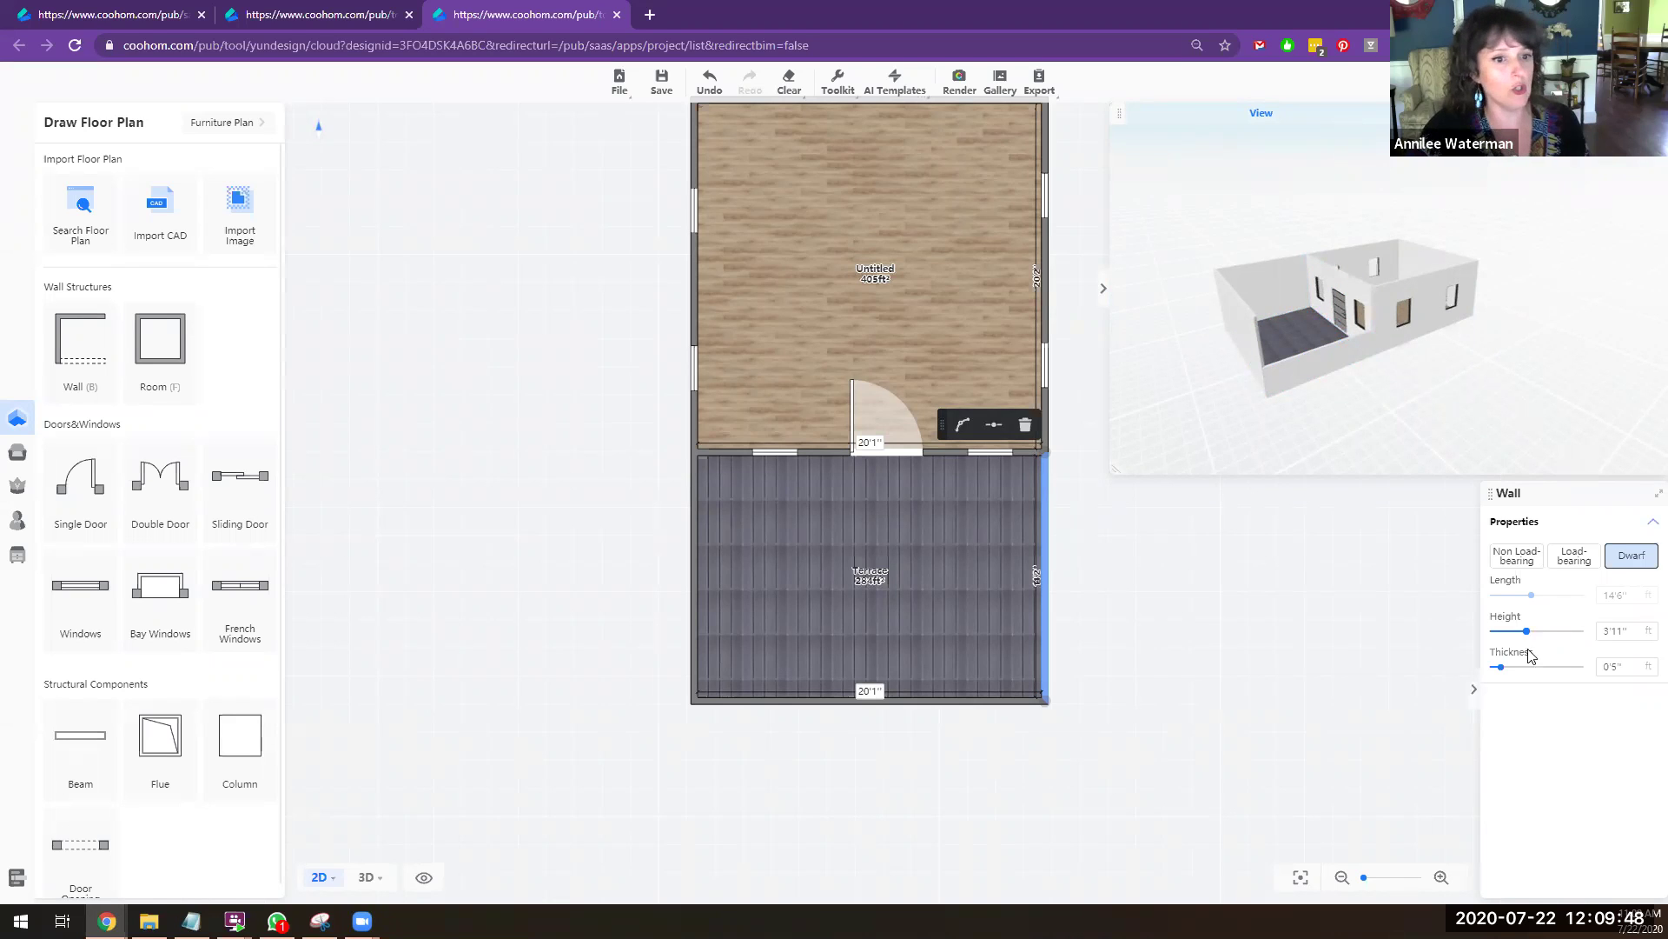
left_click_drag(1527, 633, 1469, 640)
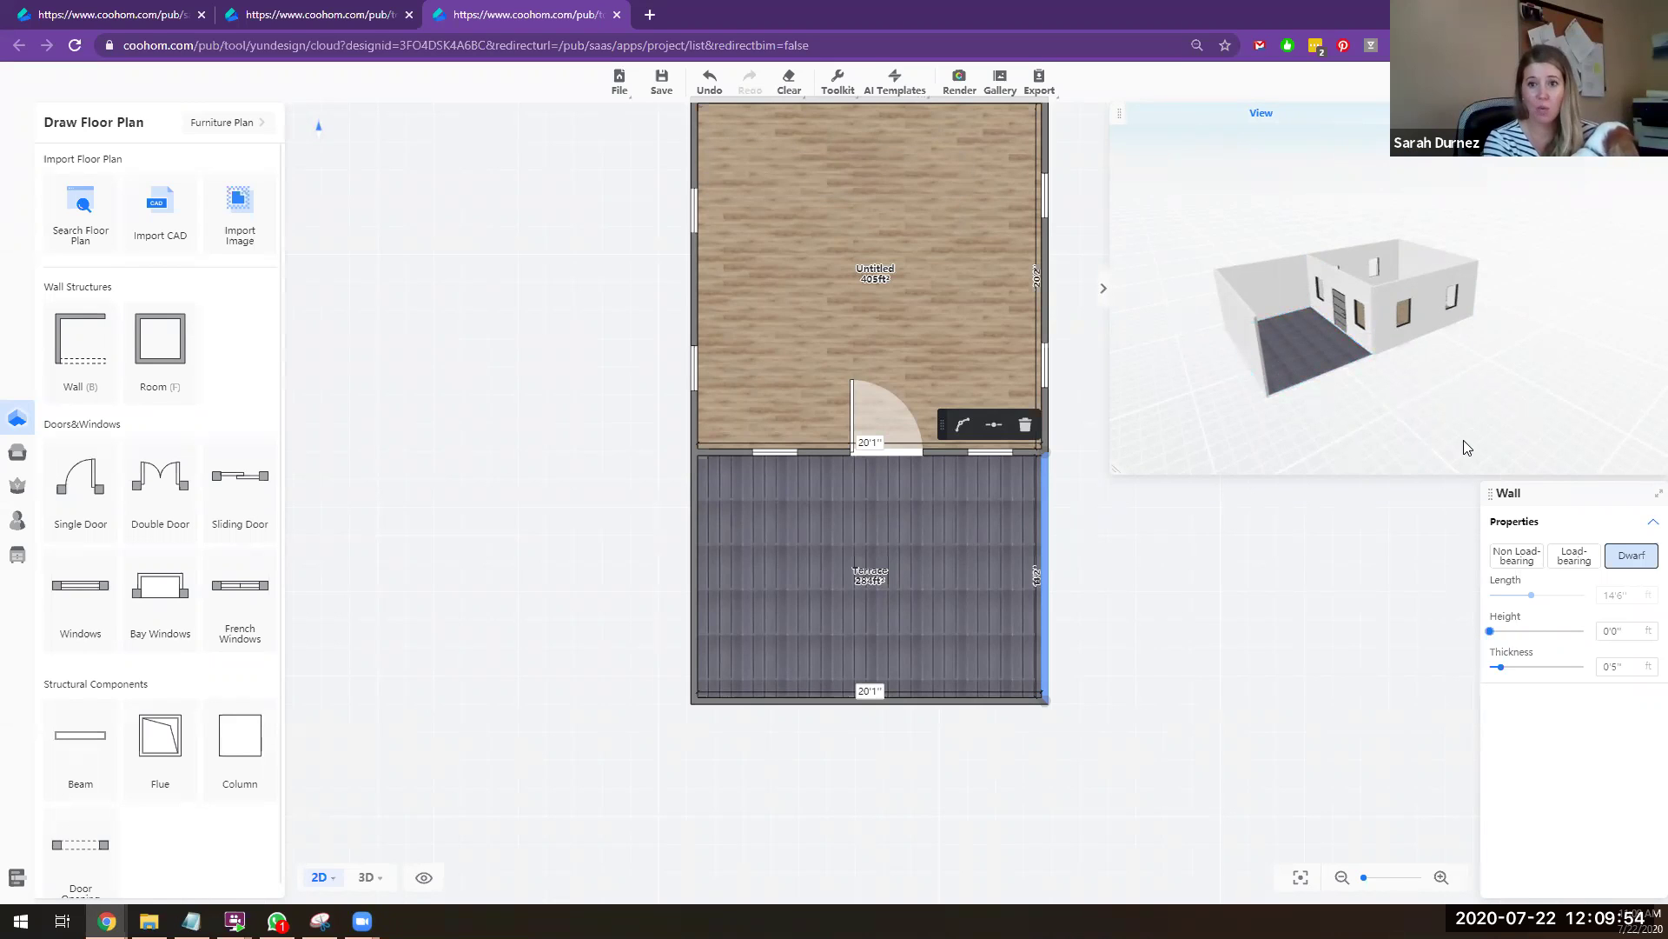
Step: Convert the terrace's left and front walls to dwarf walls, and set the front wall's height to 0'0"
left_click(695, 585)
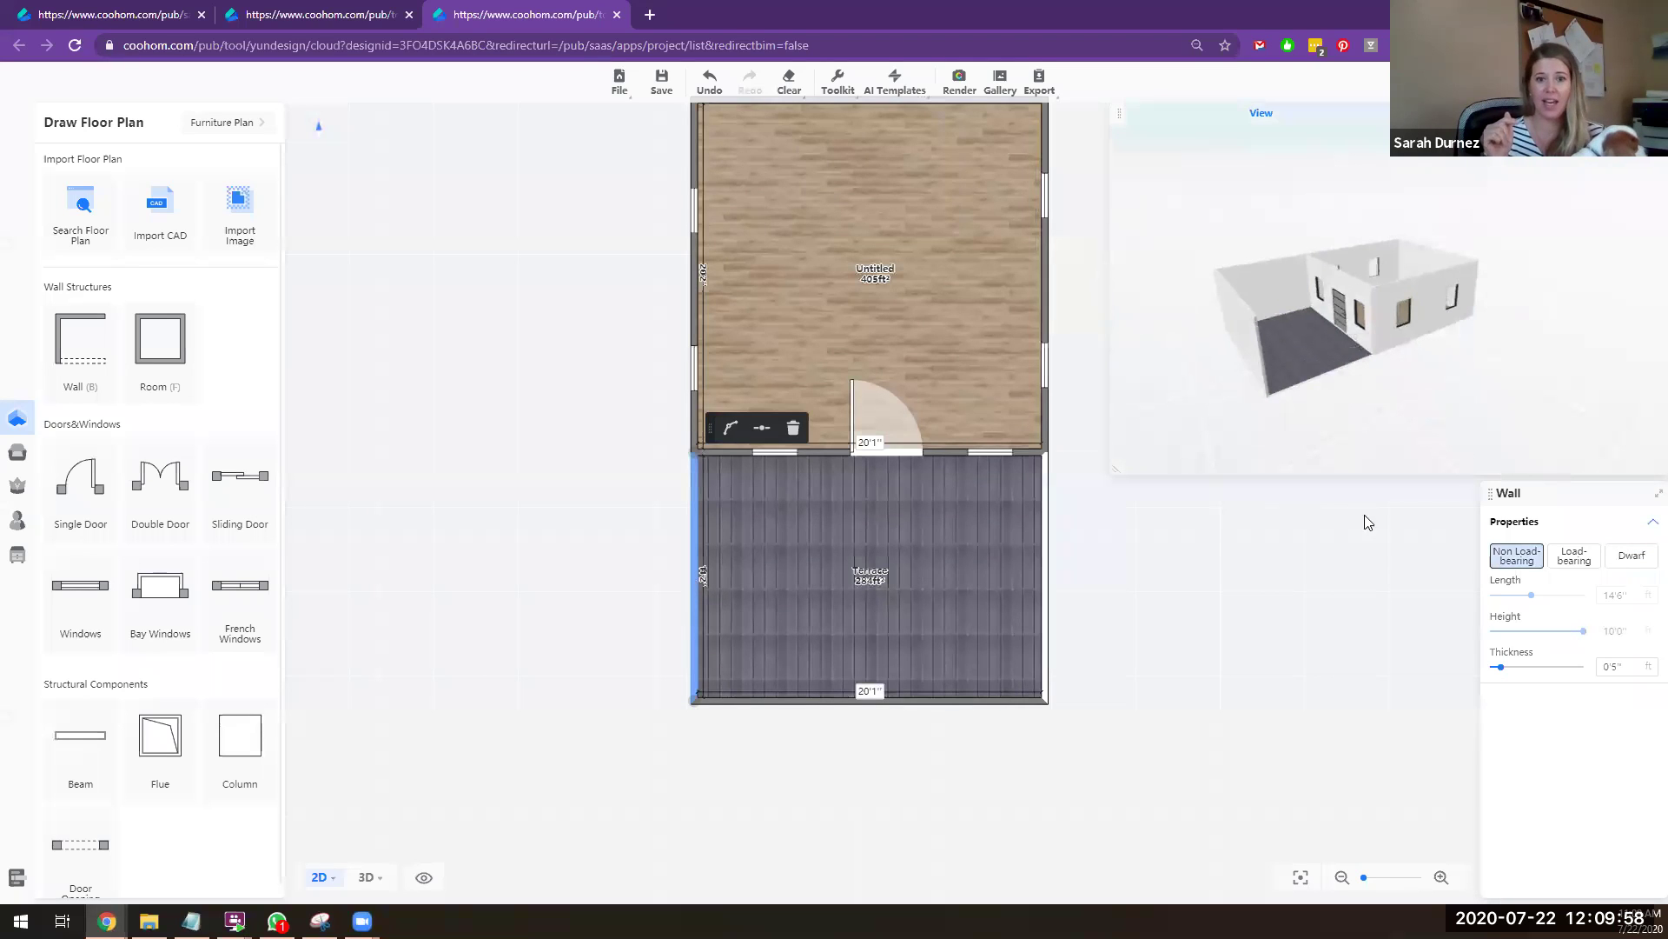
left_click(1630, 557)
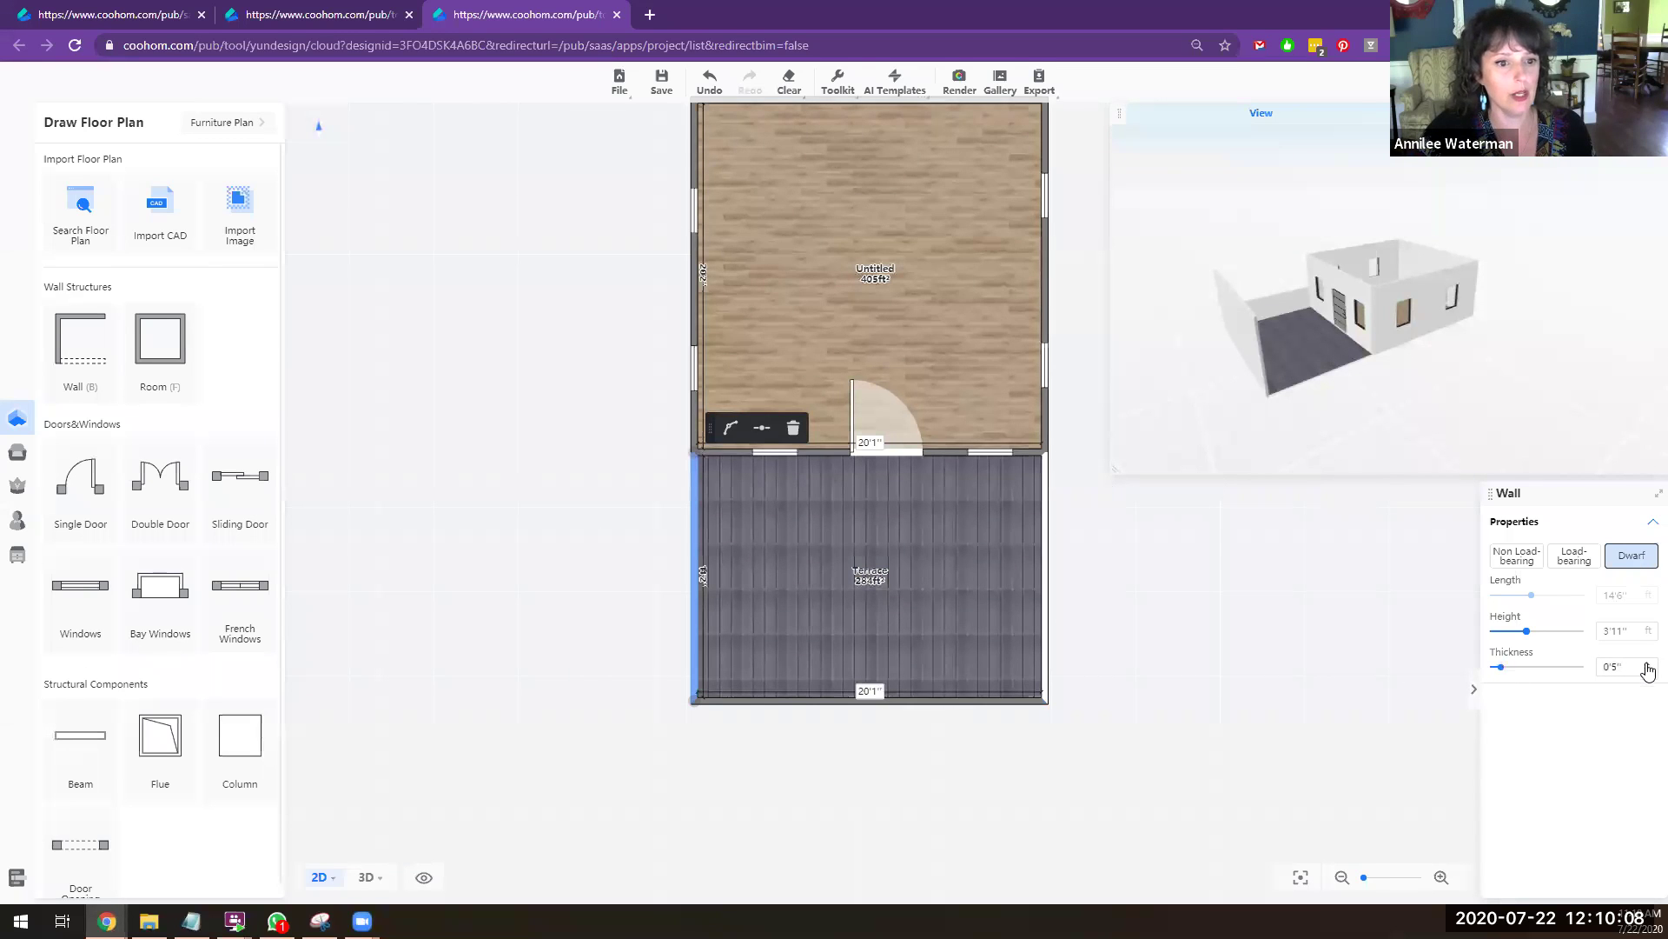
left_click(779, 692)
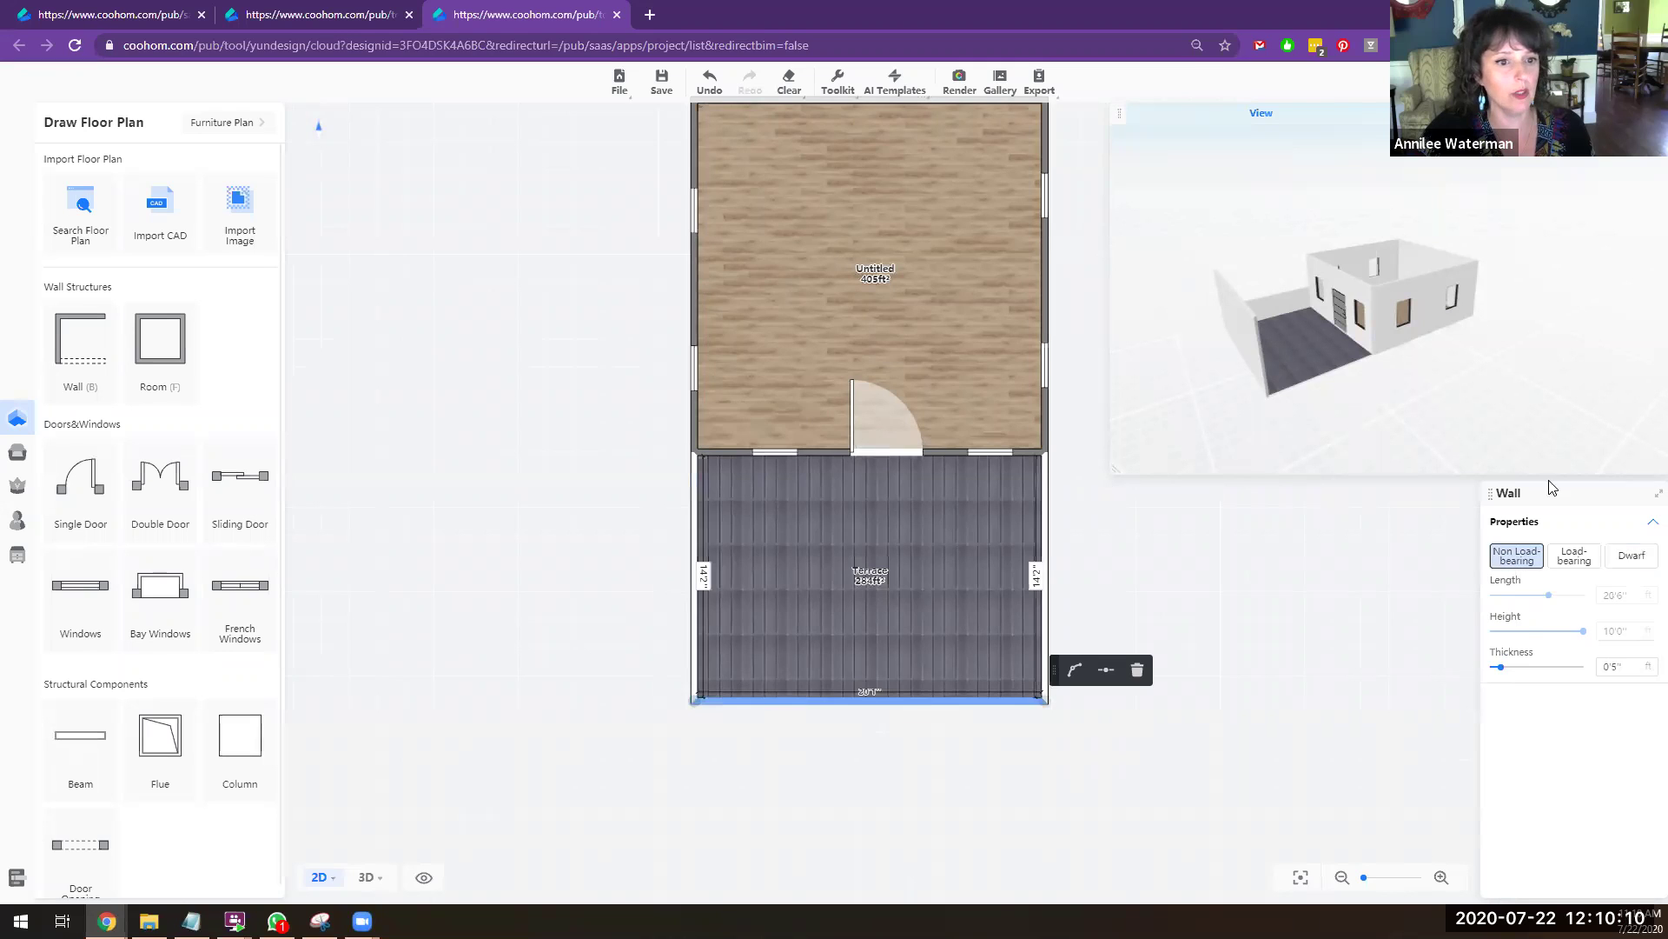
left_click(1634, 556)
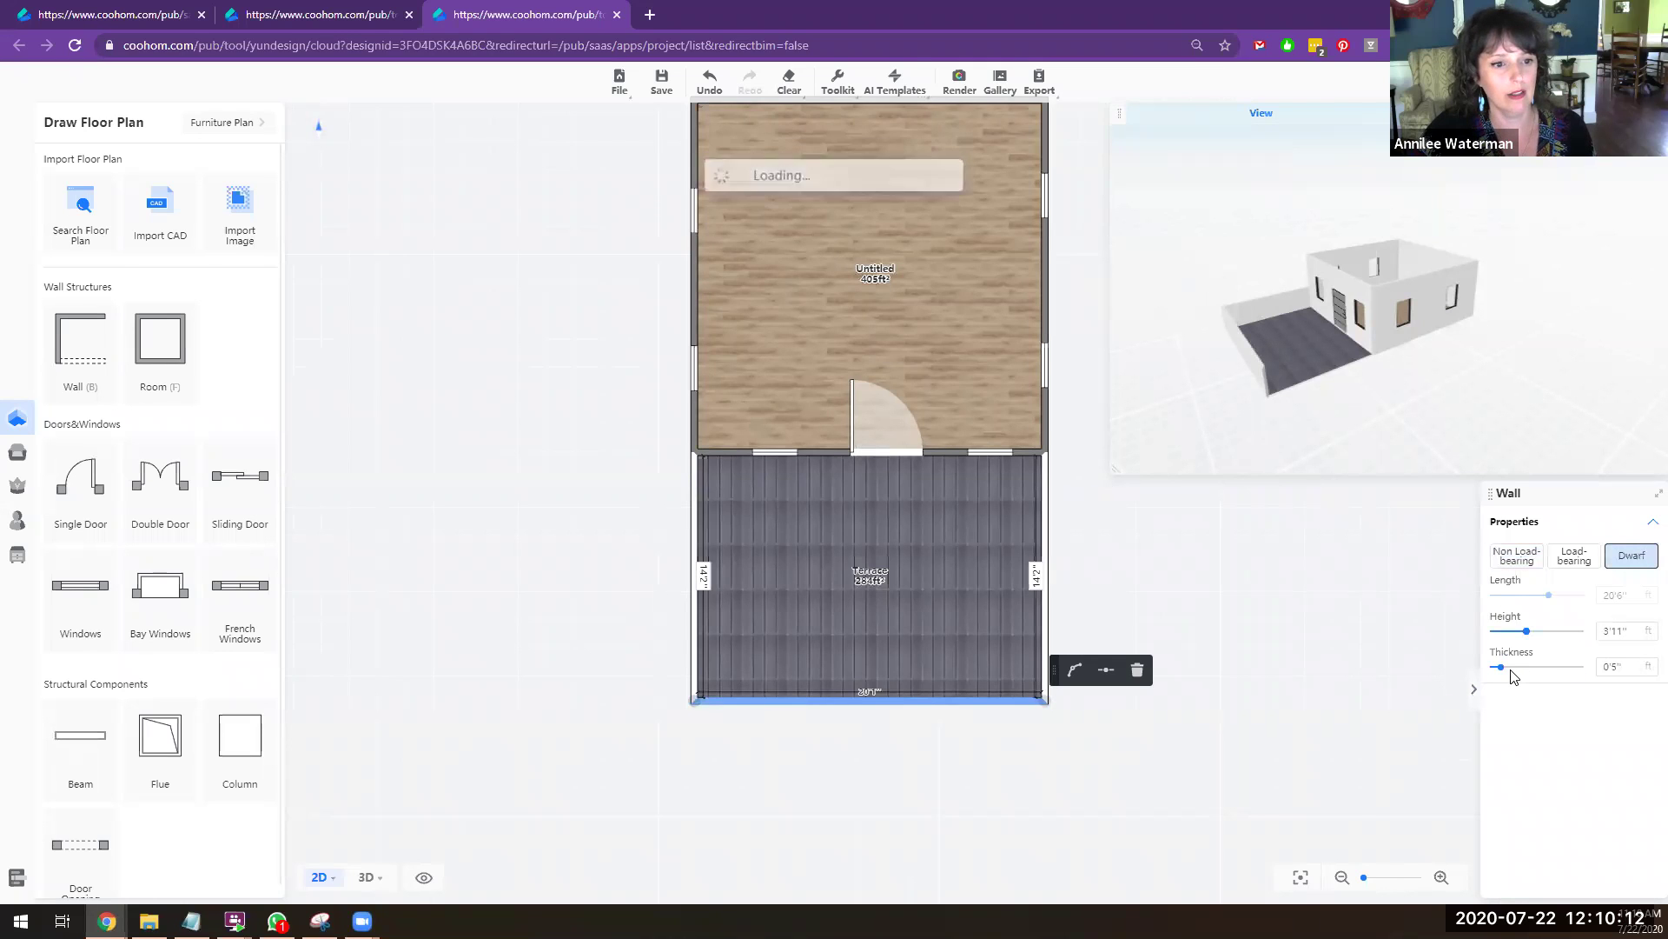
left_click_drag(1527, 631, 1451, 651)
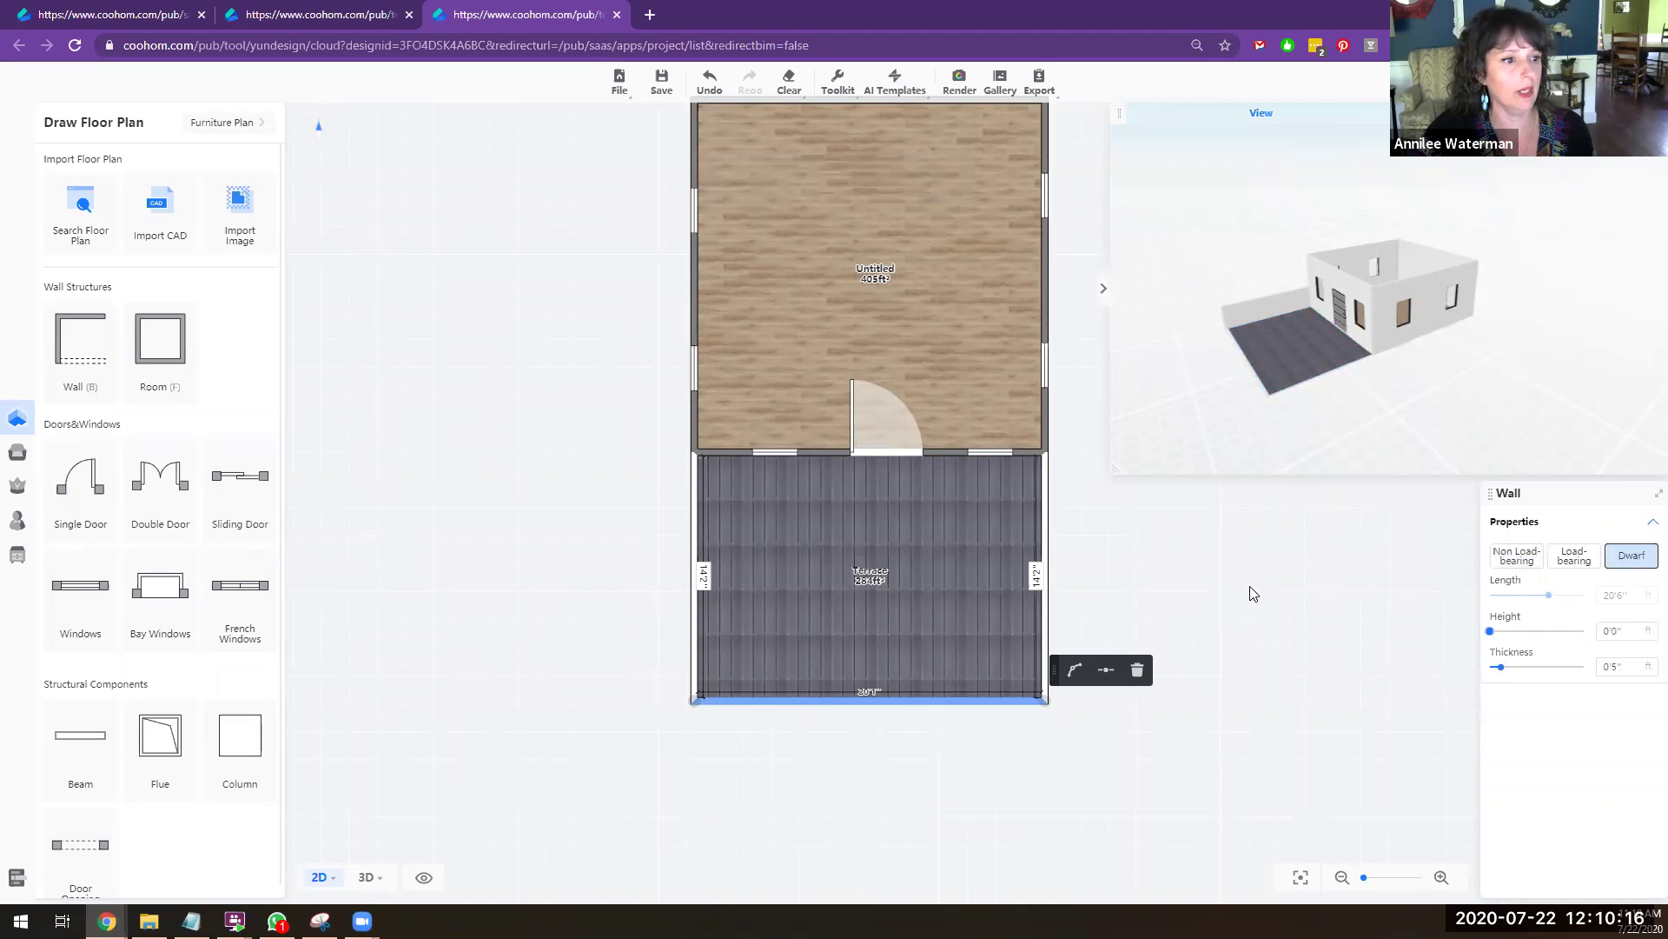
Step: Set the terrace's left dwarf wall to 0'1" thickness and 0'0" height
left_click(694, 630)
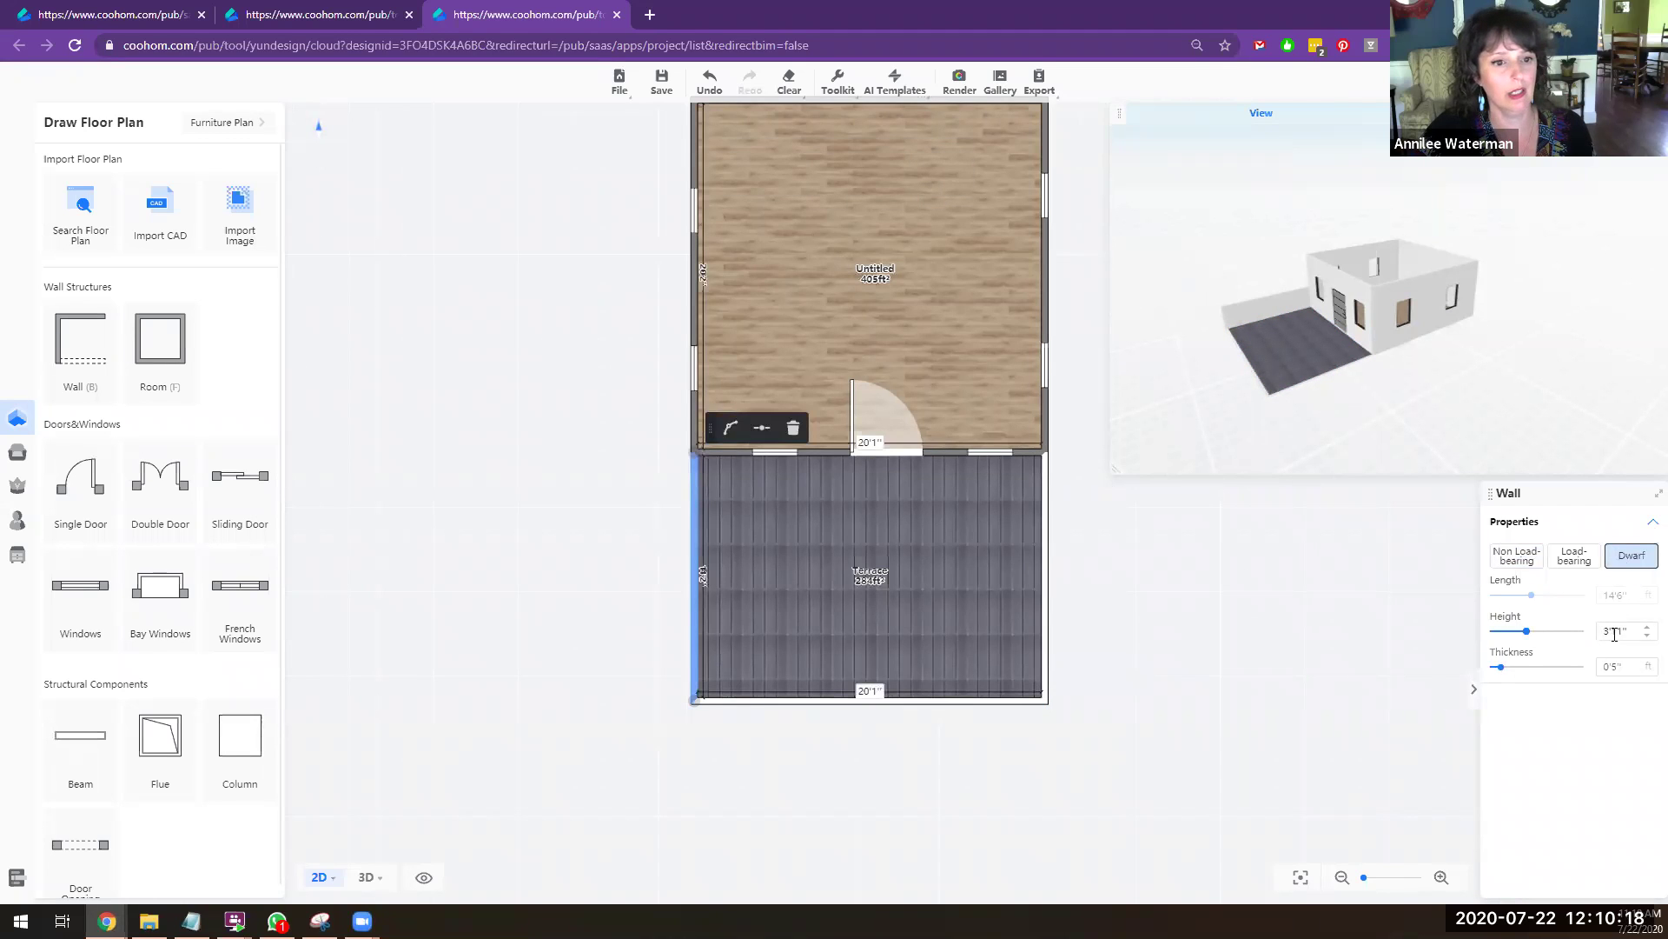
left_click(1647, 673)
left_click(1647, 672)
left_click(1647, 673)
left_click(1647, 672)
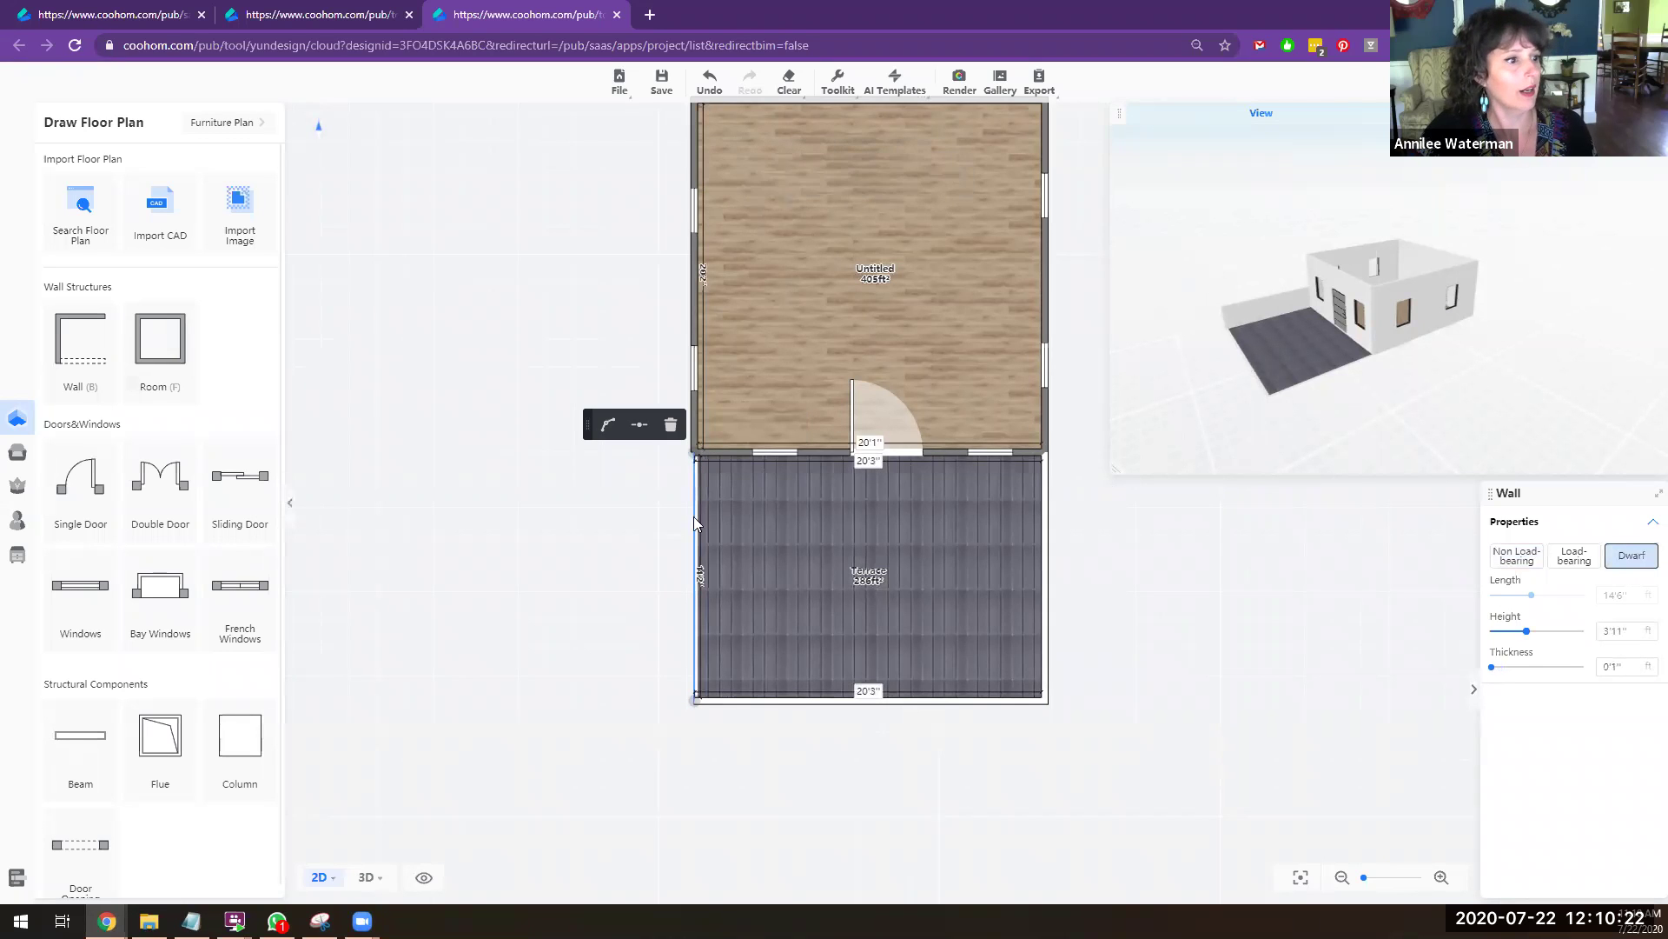
mouse_move(21, 447)
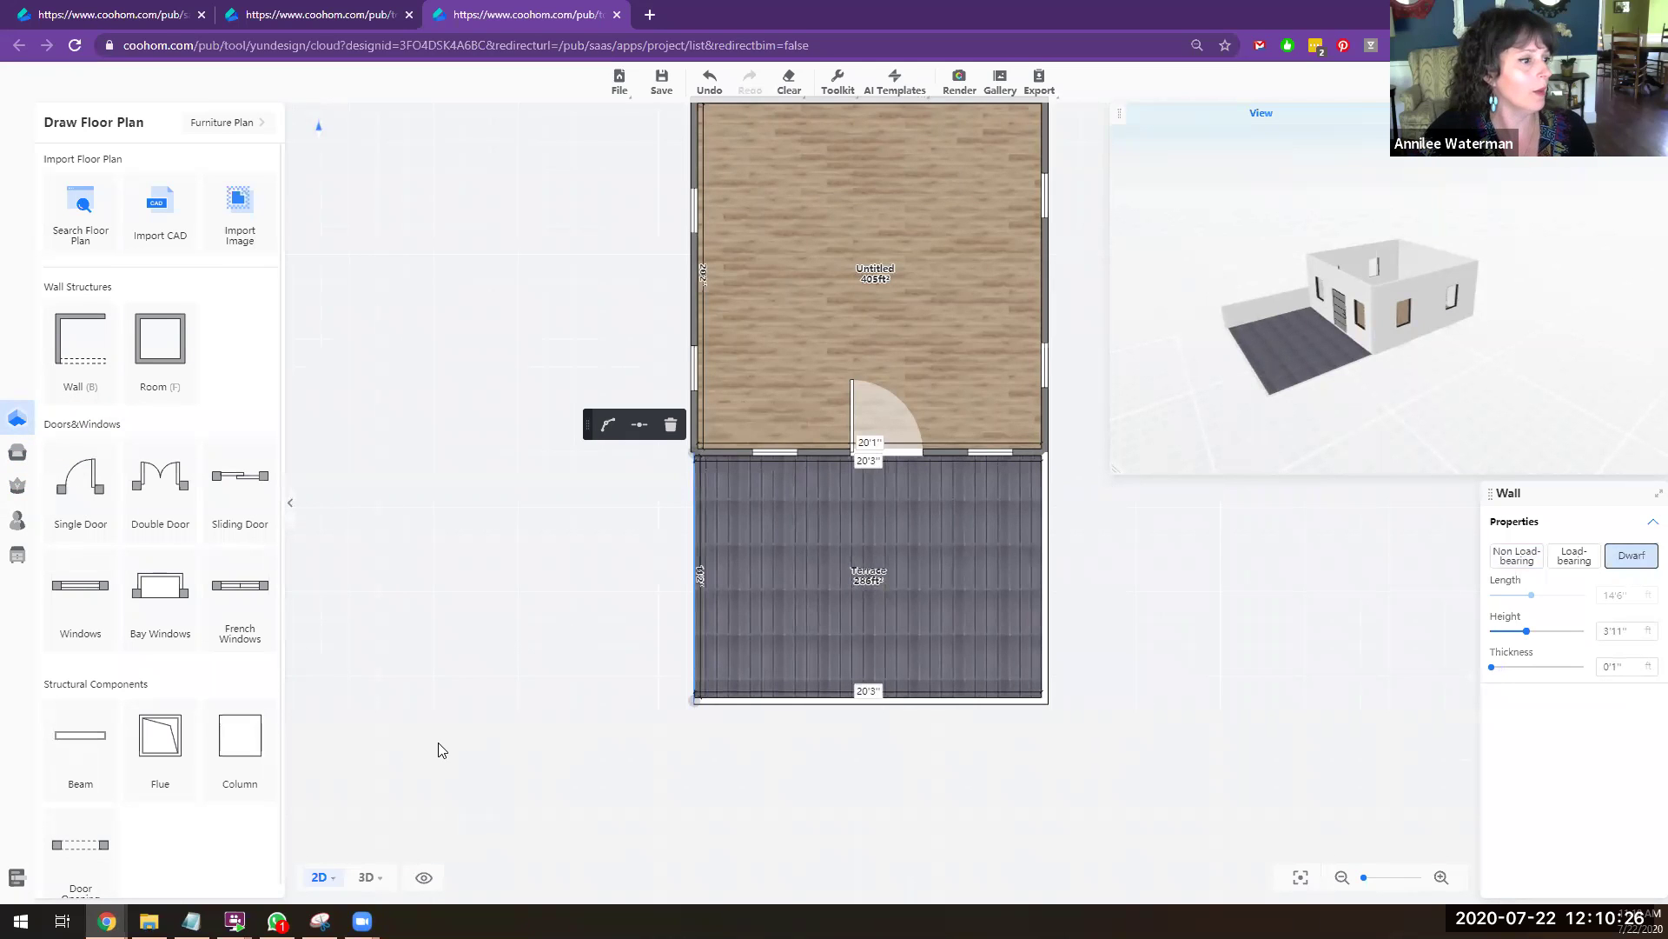
mouse_move(43, 487)
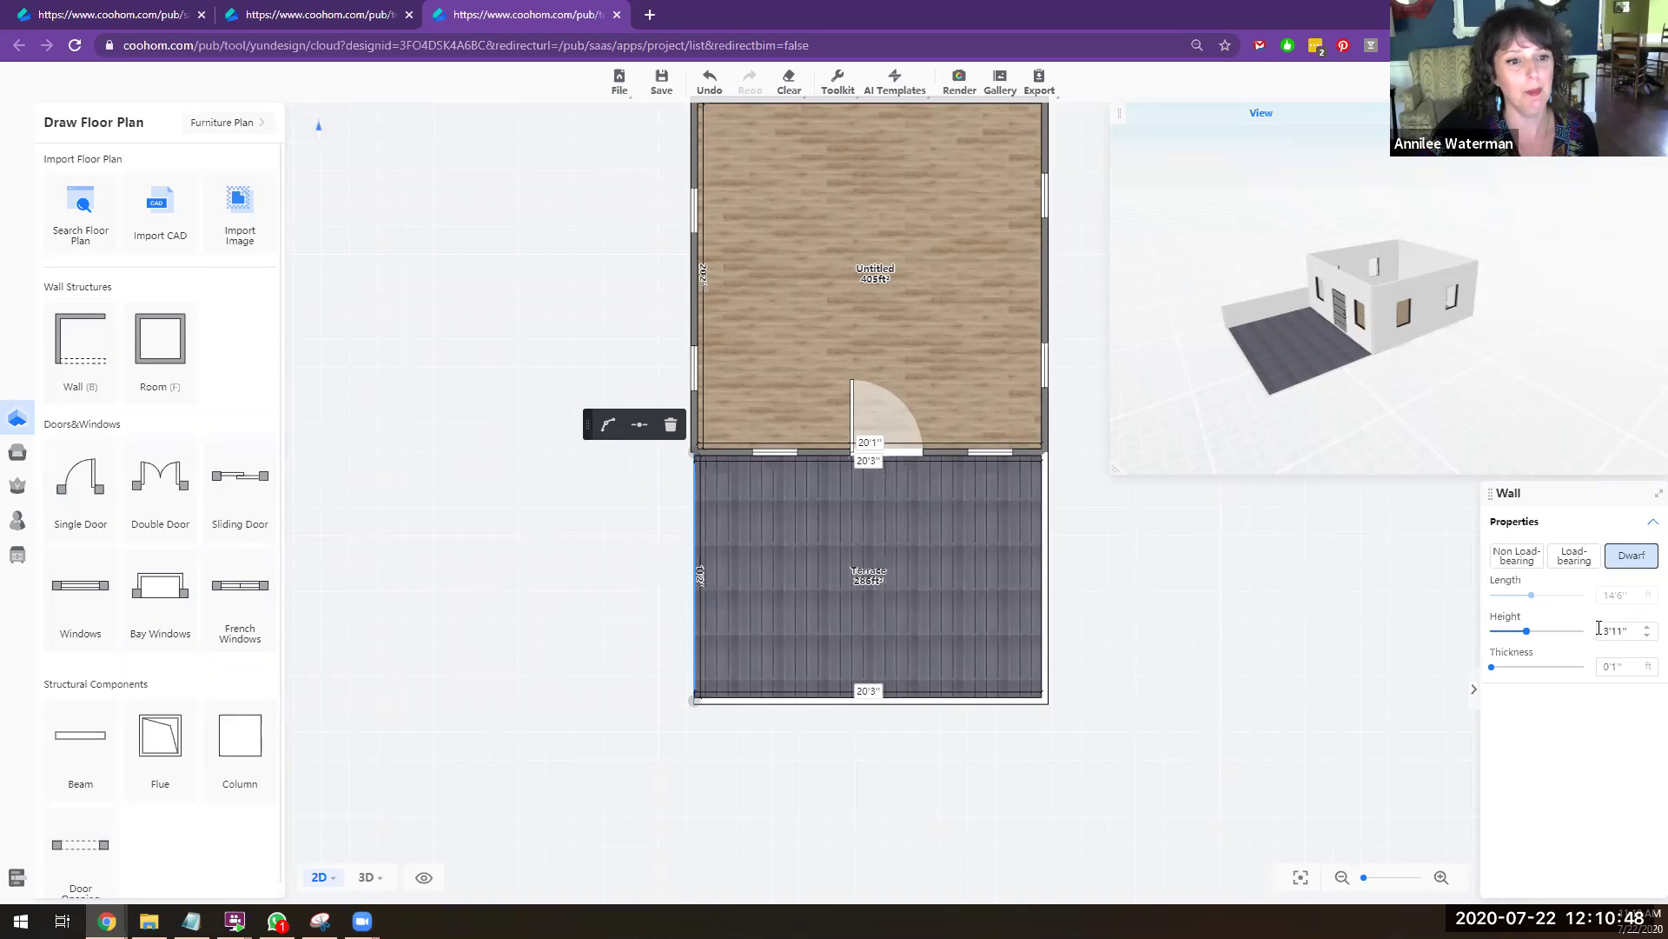
left_click_drag(1530, 637, 1425, 637)
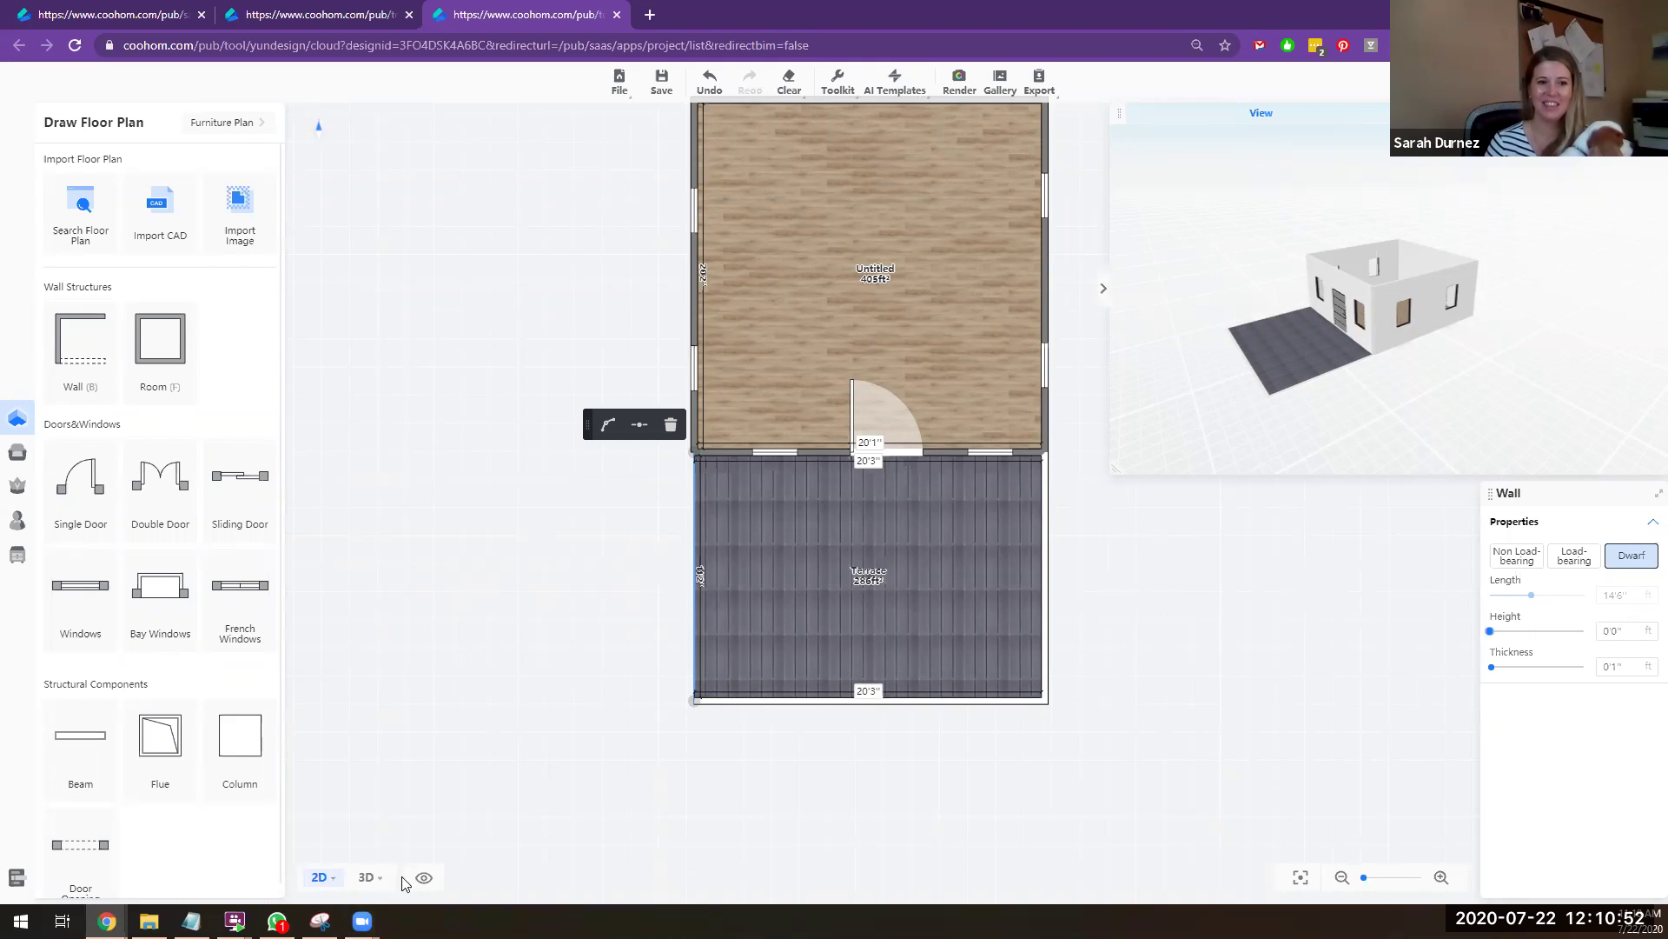
Step: Switch to the 3D view and examine the open terrace in front of the house from different angles and distances
left_click(366, 878)
left_click_drag(831, 663, 727, 640)
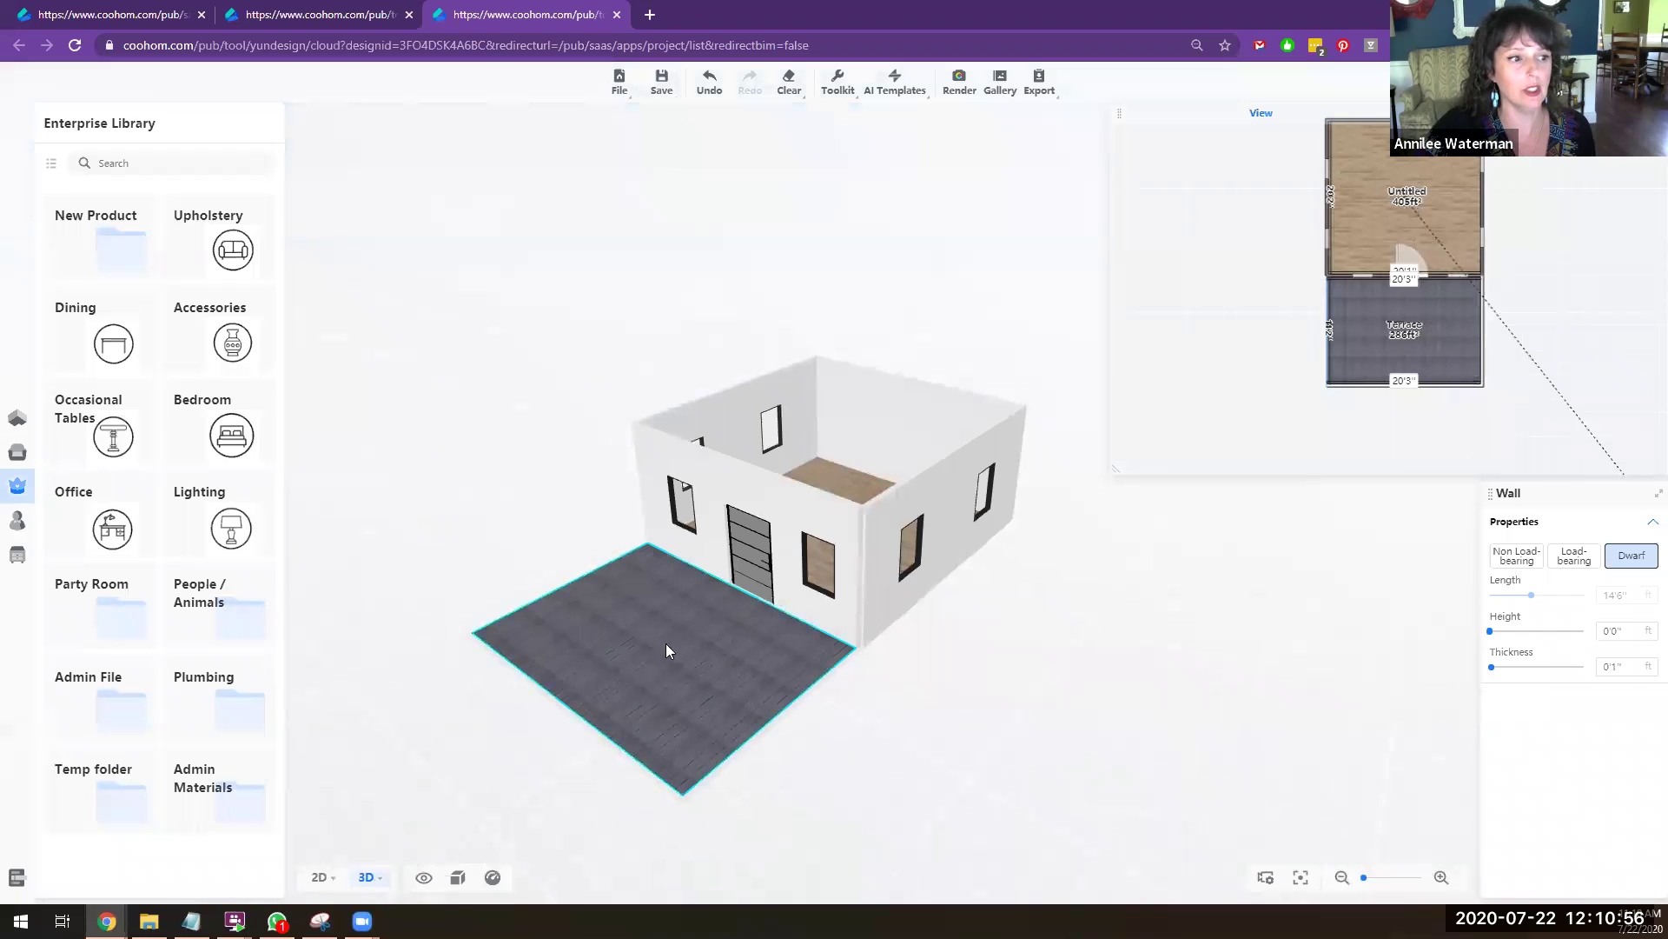
left_click_drag(860, 685, 951, 702)
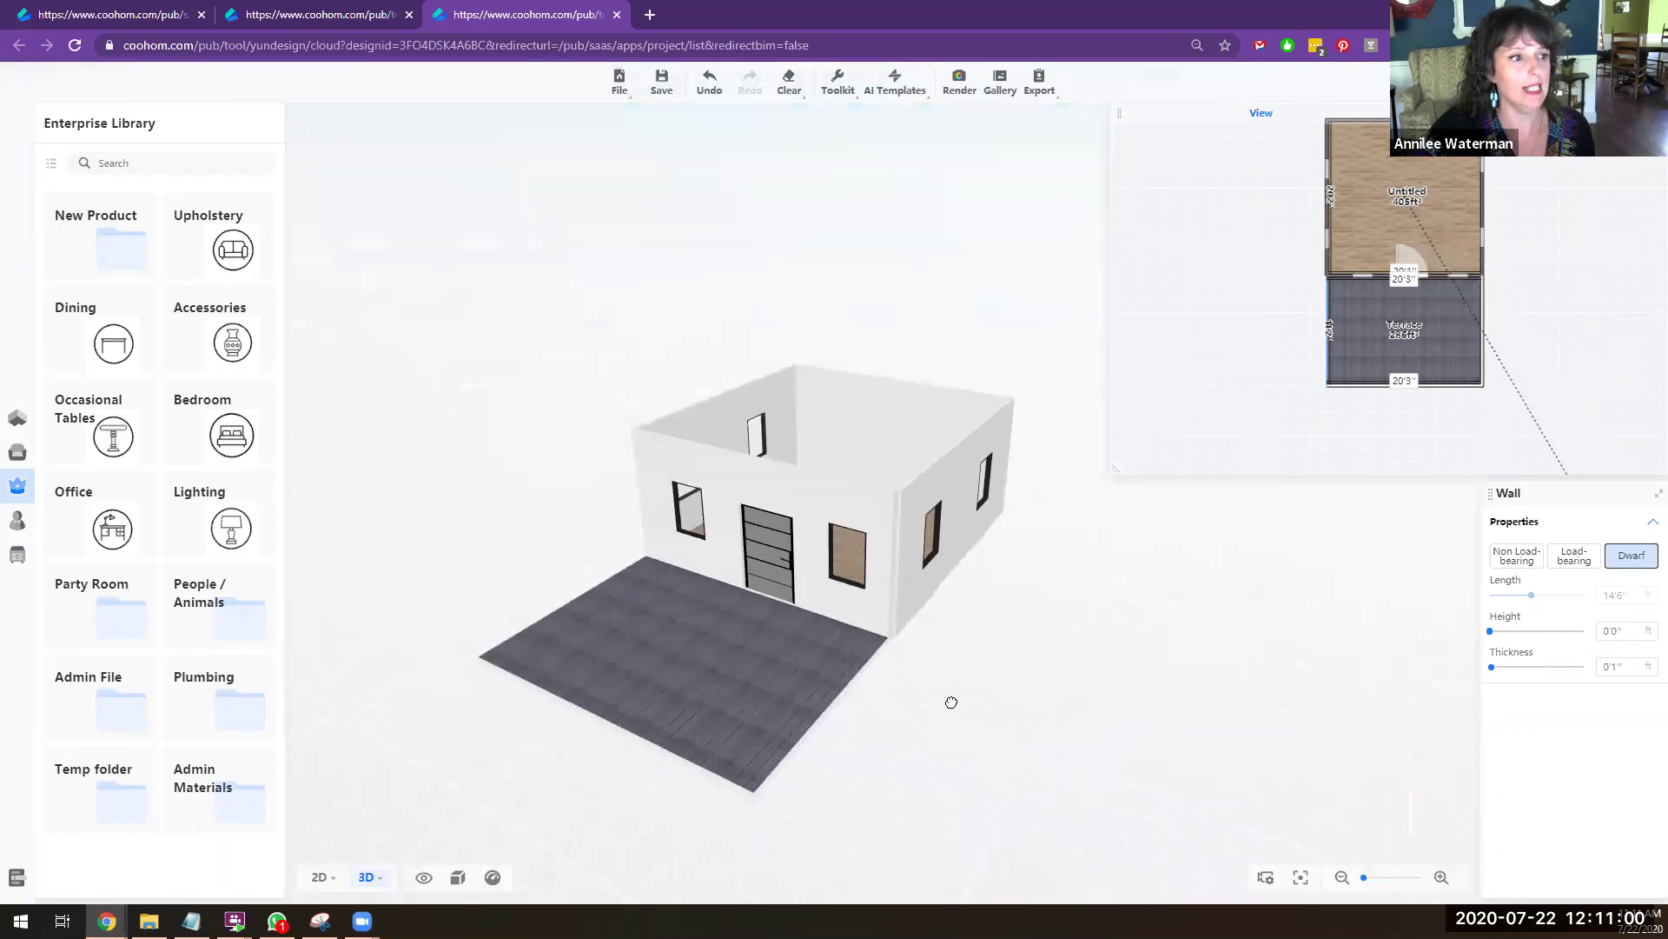
scroll(1003, 693, "down", 3)
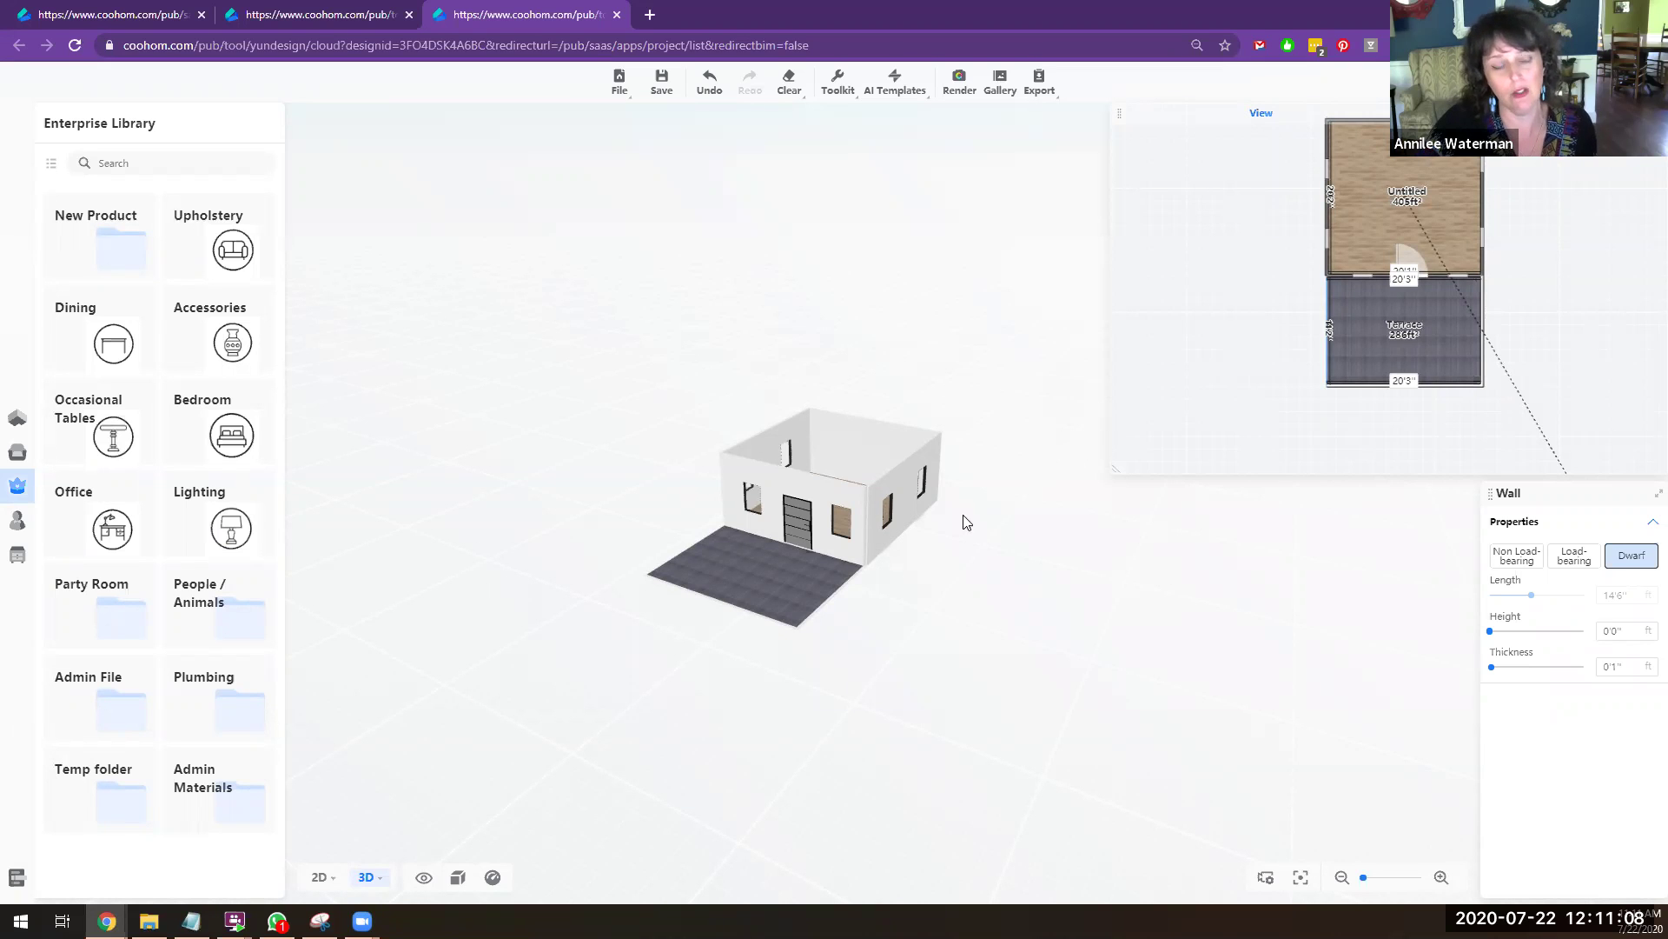
scroll(830, 516, "up", 4)
scroll(998, 525, "down", 3)
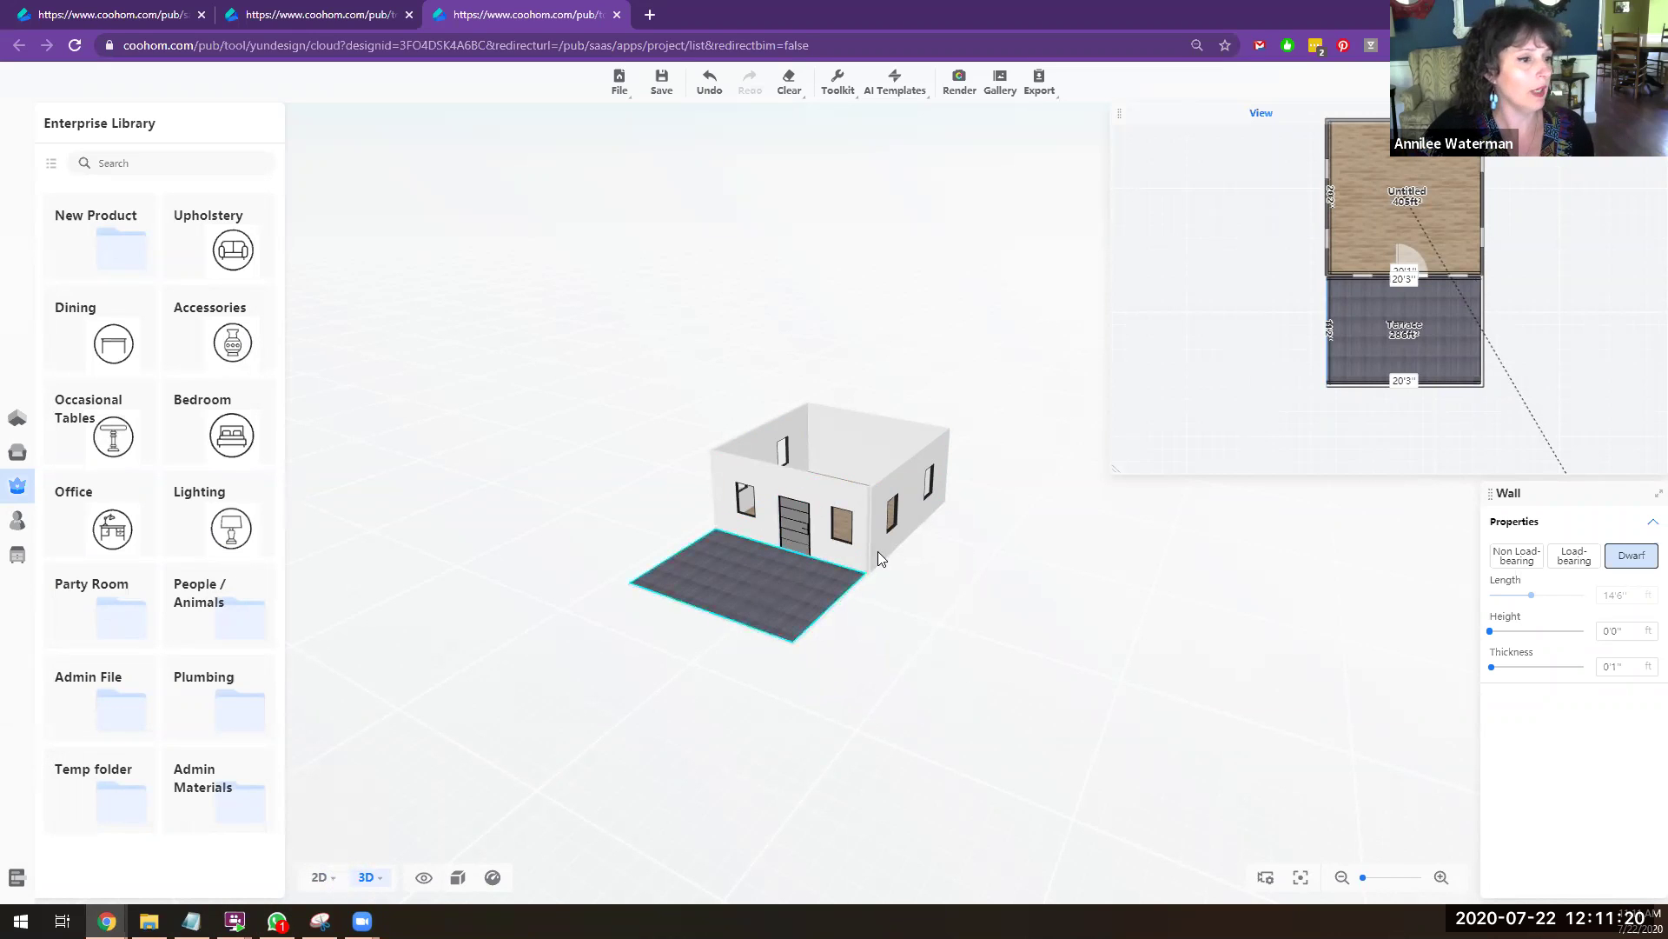
left_click(776, 582)
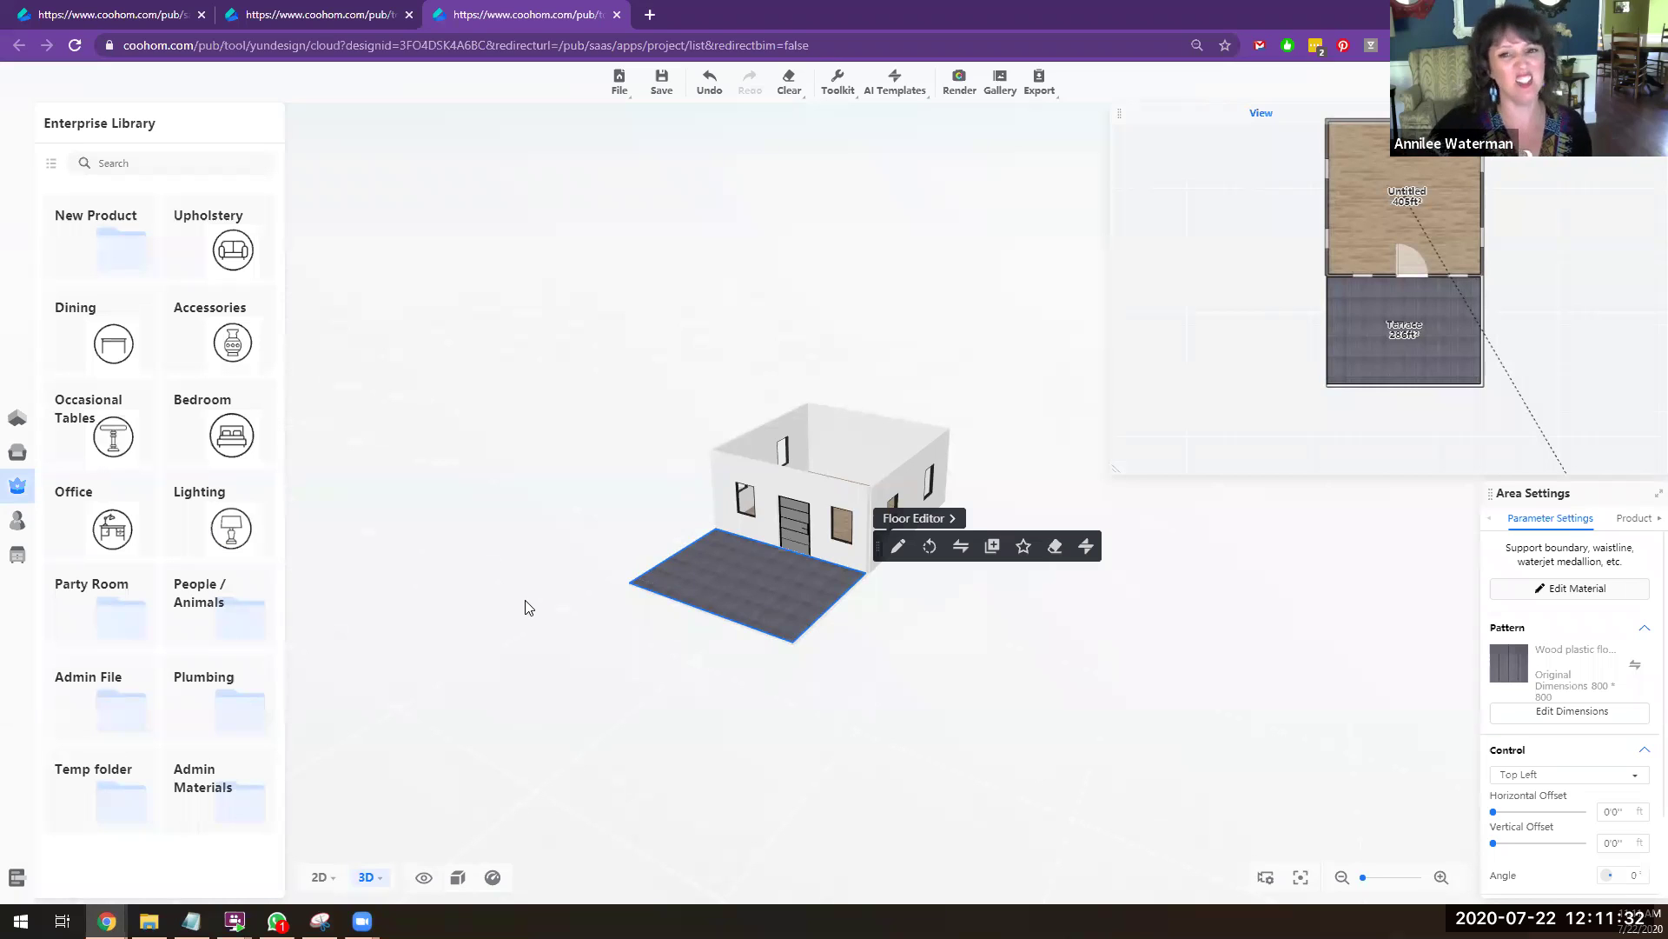
left_click(556, 494)
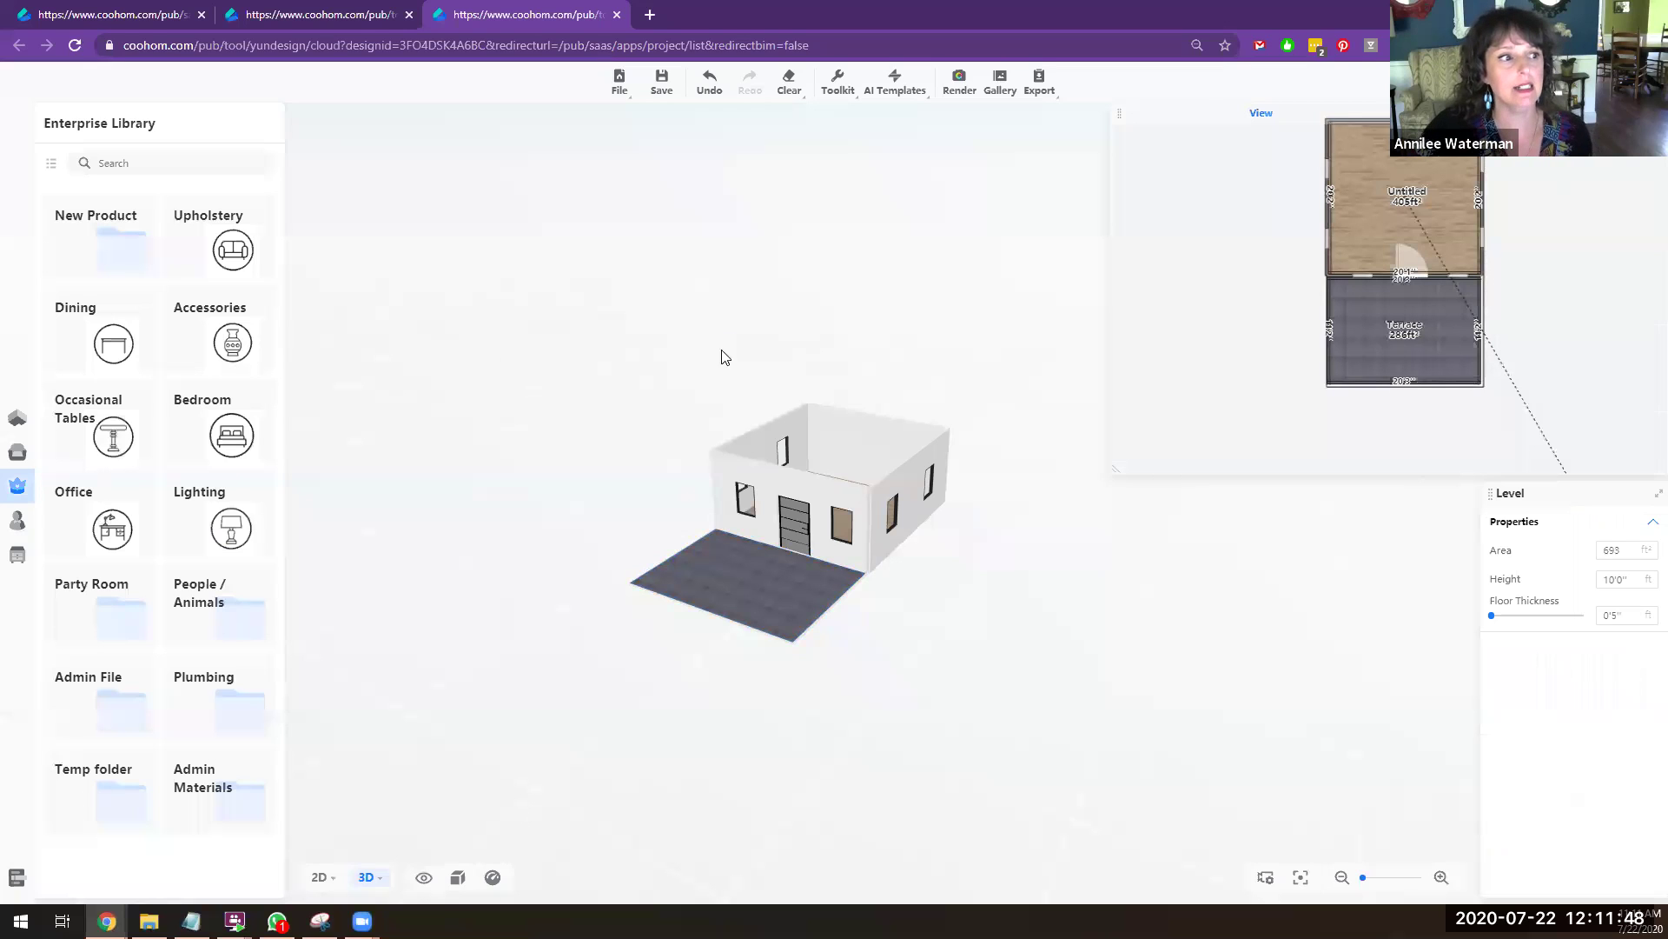
Step: In the 2D plan, draw a large rectangular room about 60'9" by 85'11" surrounding the house and terrace
left_click(319, 876)
scroll(686, 670, "down", 3)
scroll(860, 547, "down", 1)
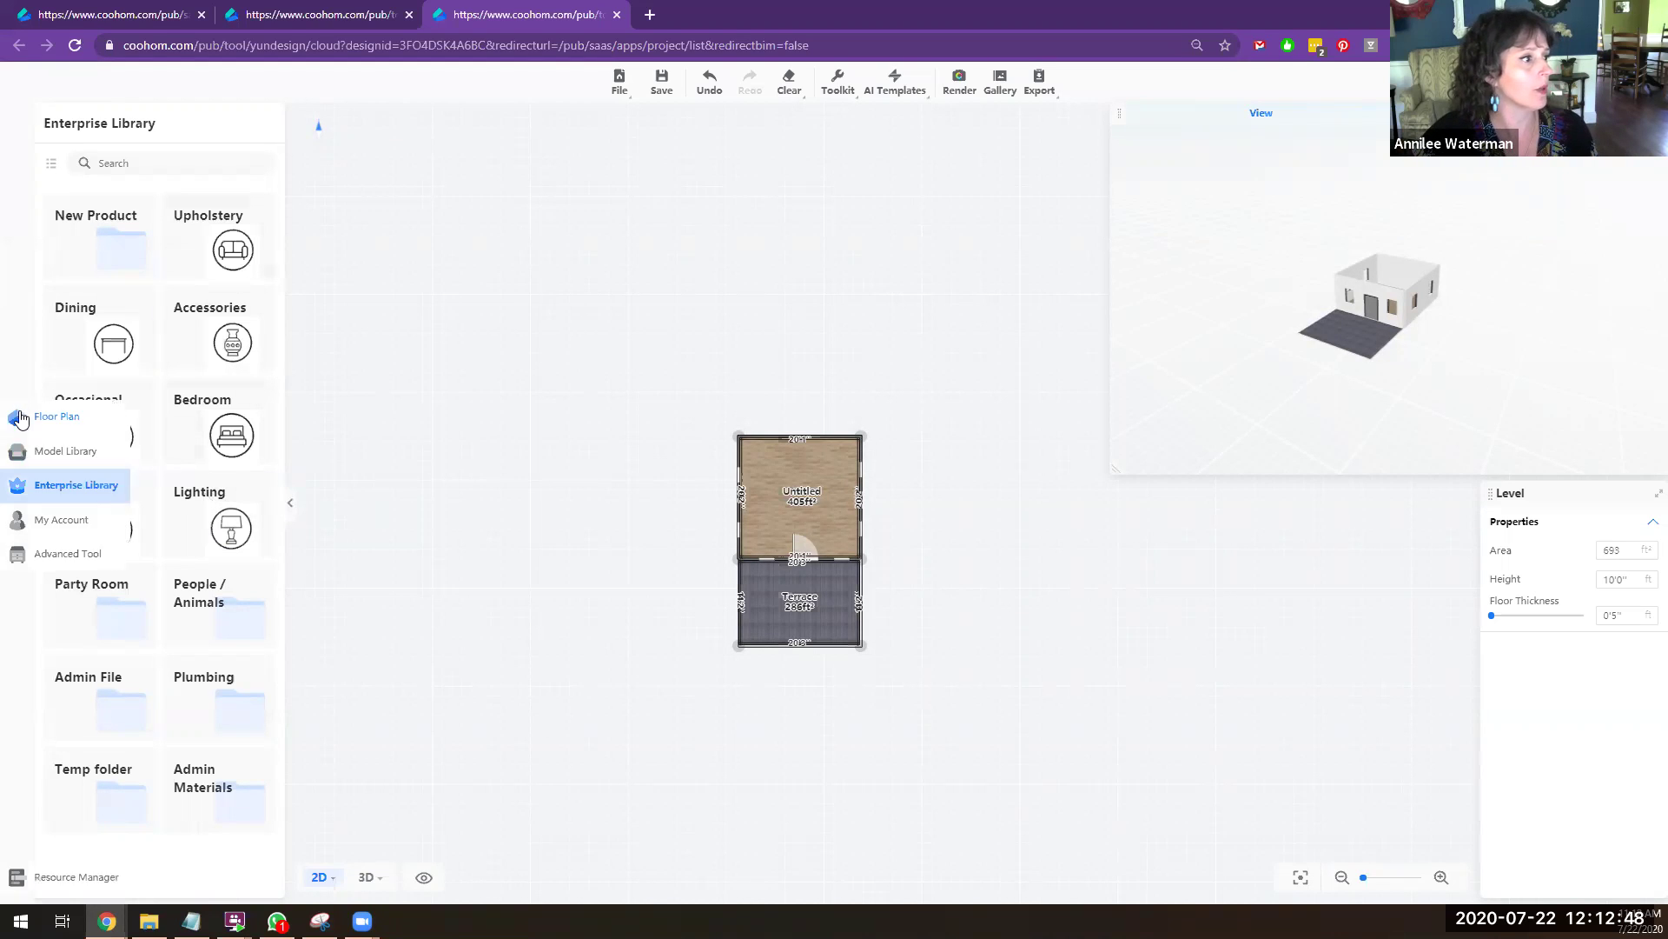
left_click(49, 416)
left_click(162, 352)
left_click(610, 310)
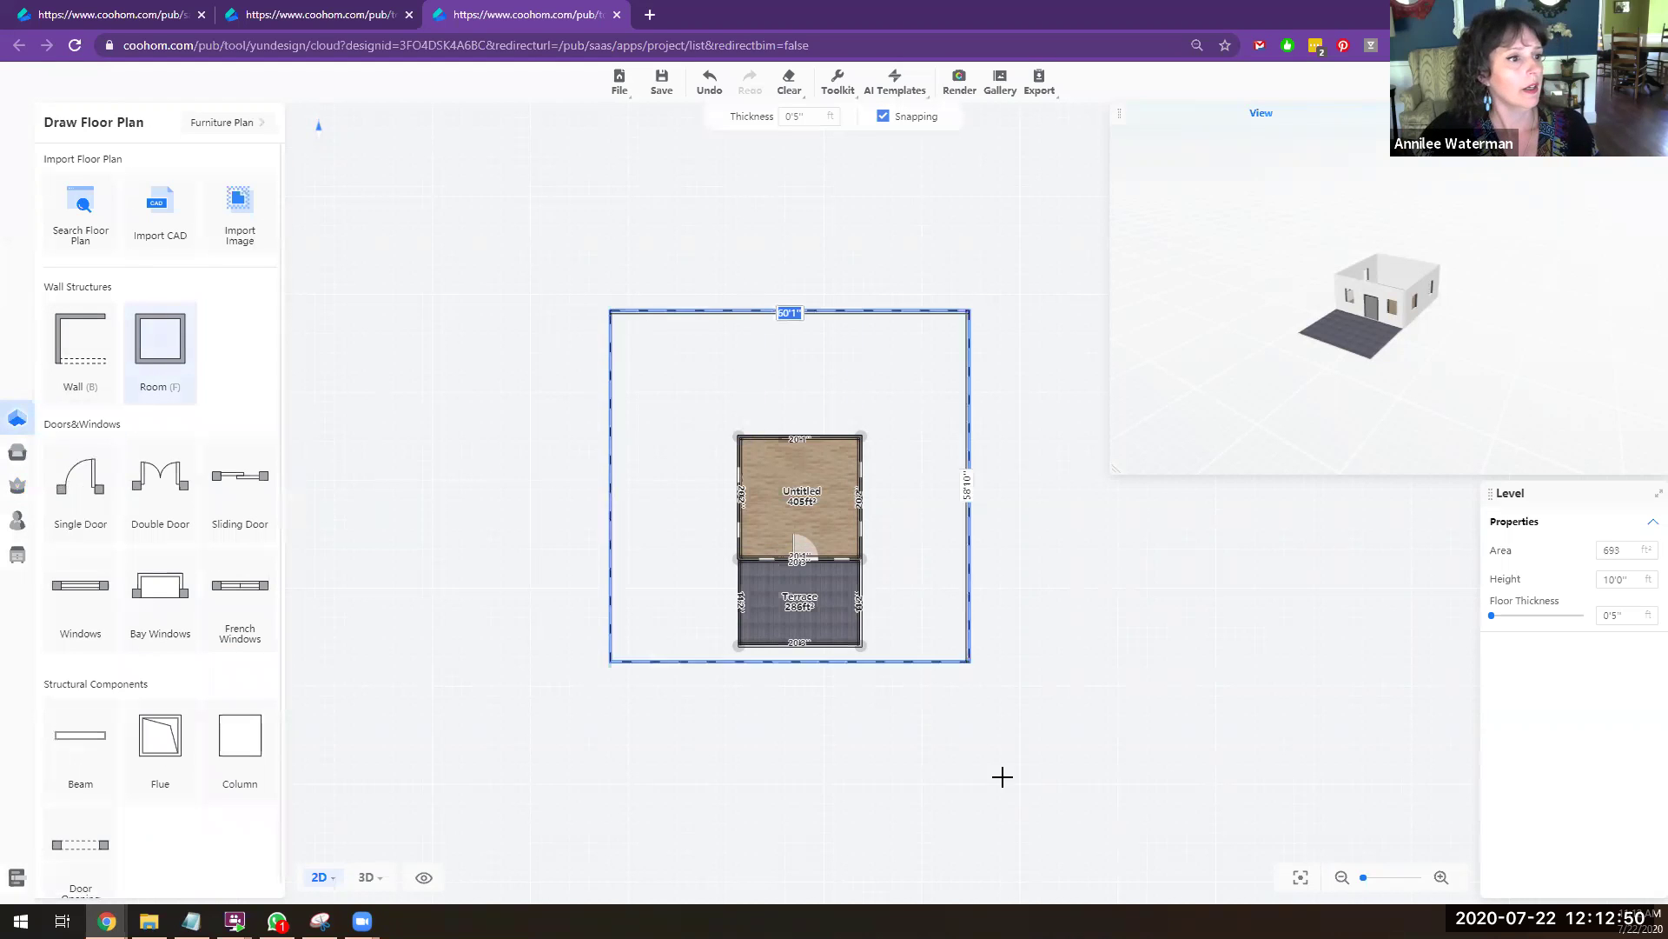
left_click(976, 826)
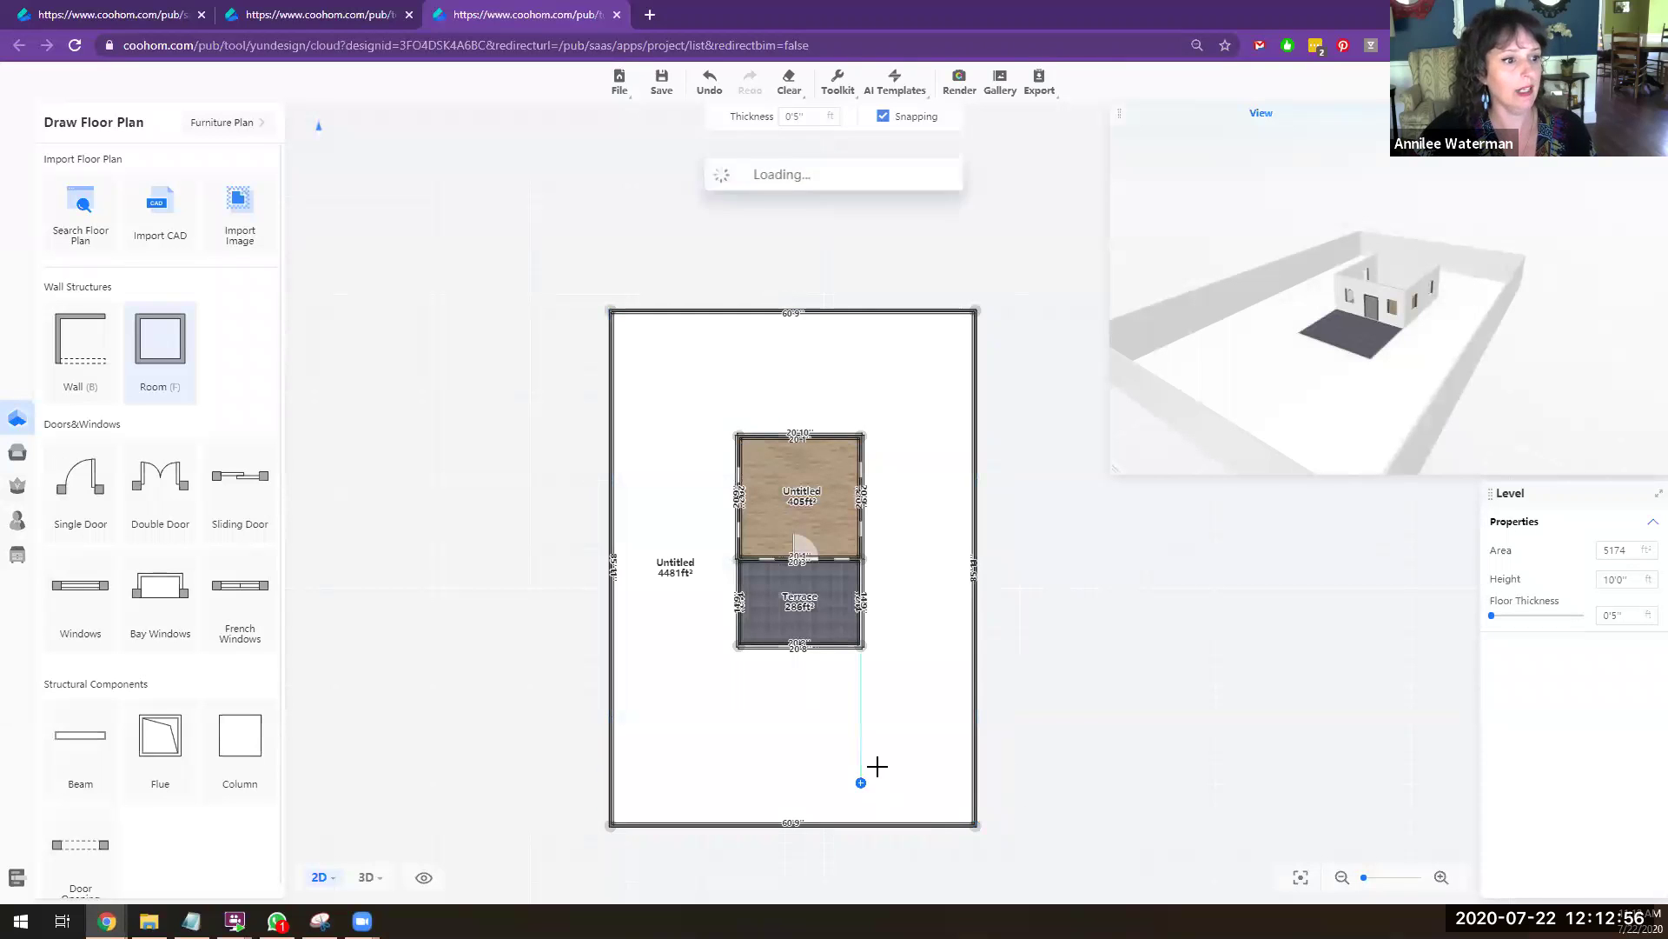
scroll(934, 765, "up", 2)
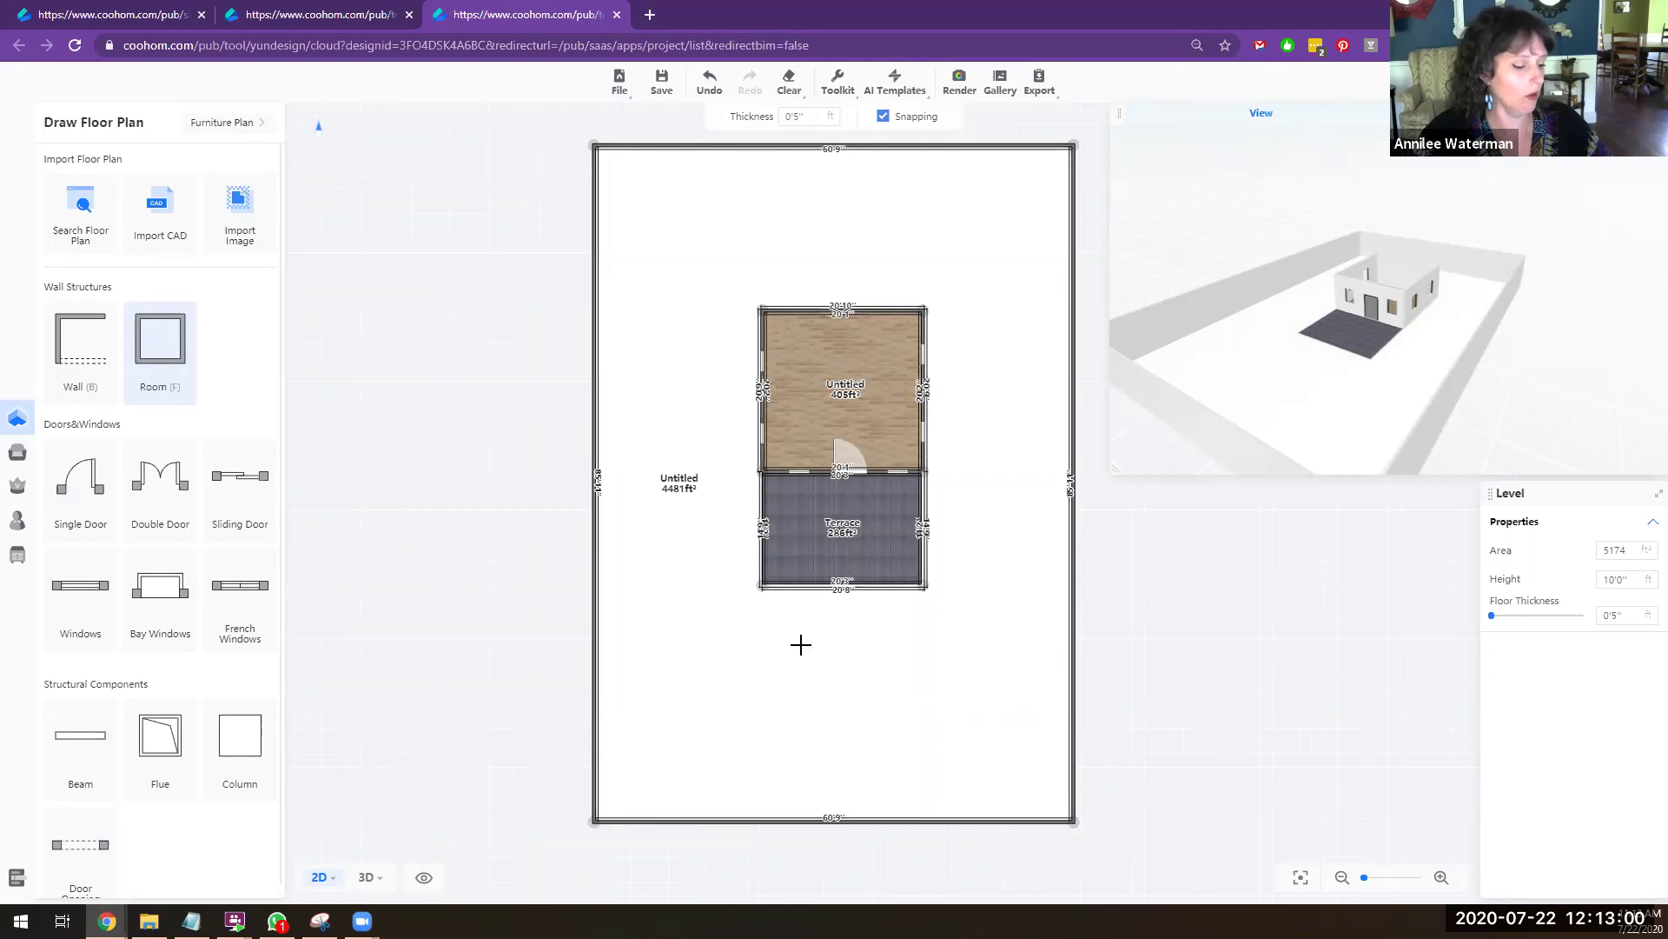
key("Escape")
scroll(764, 635, "down", 2)
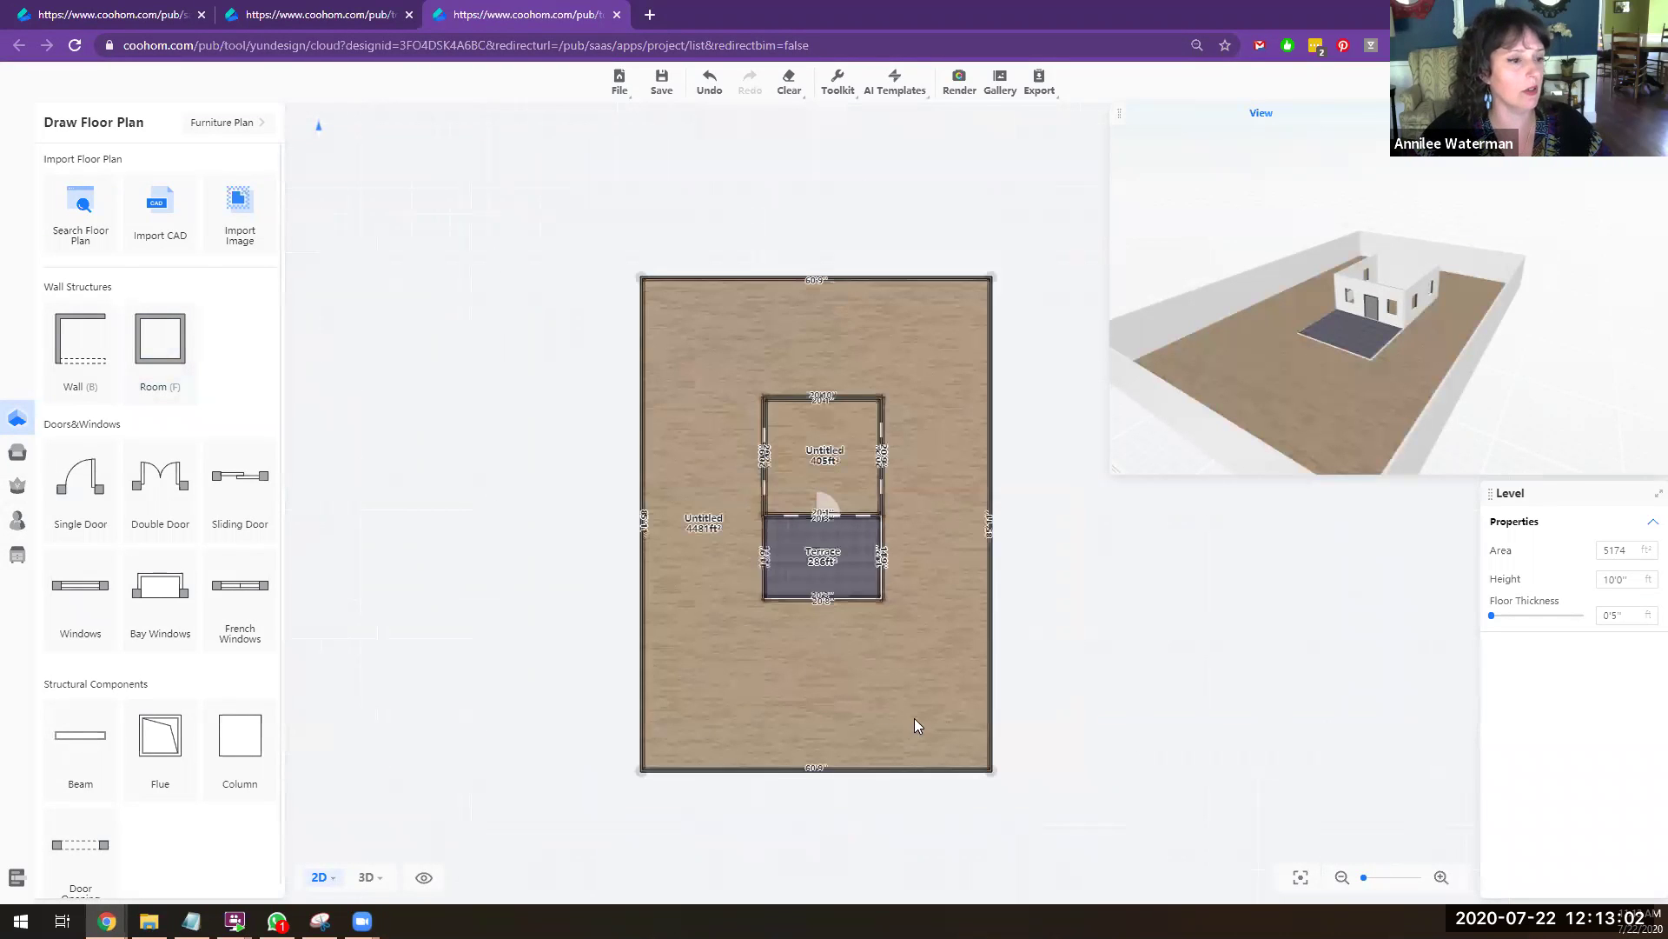
Step: Assign the room name Terrace to the large outer area around the house
left_click(875, 706)
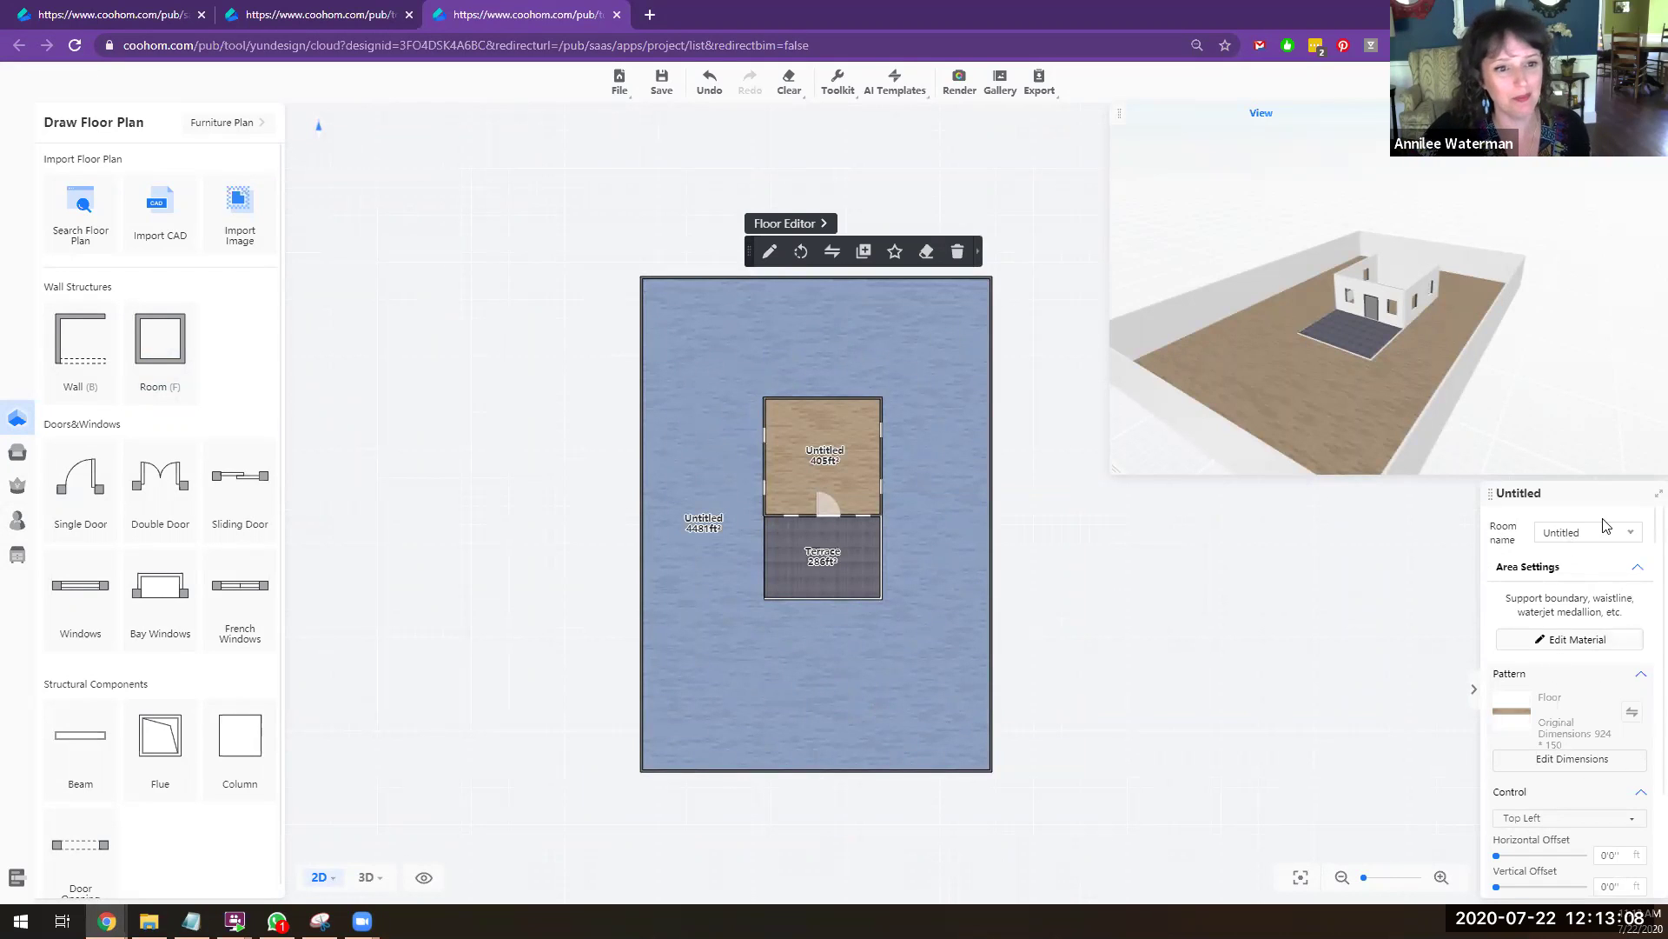
left_click(1633, 539)
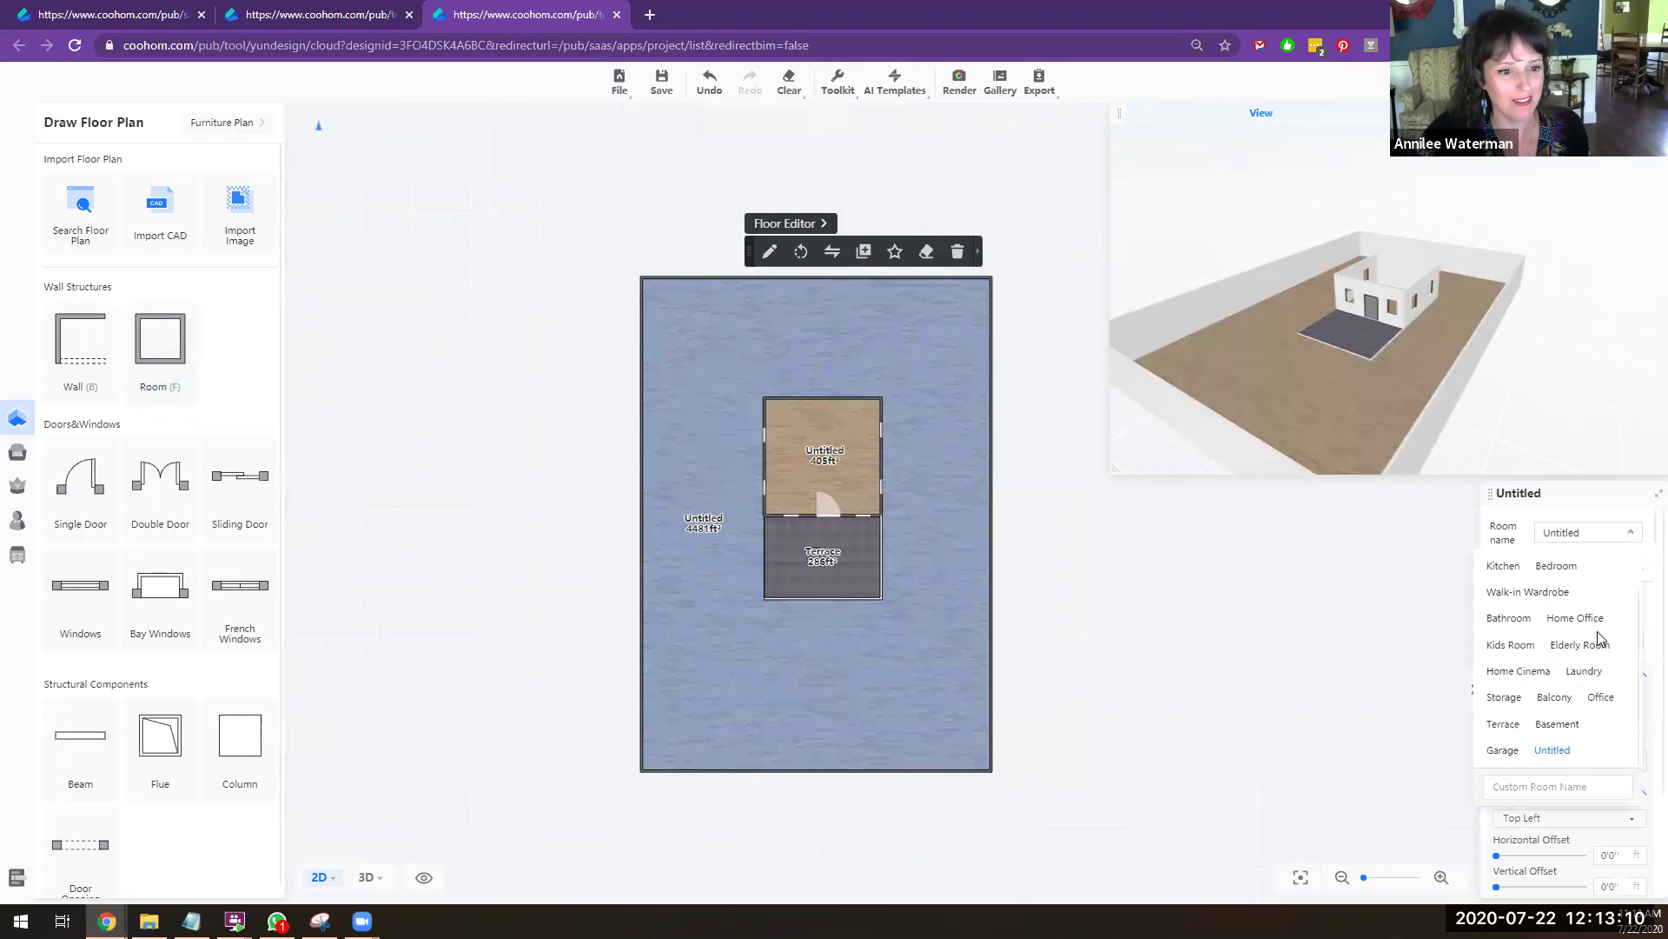
left_click(1504, 724)
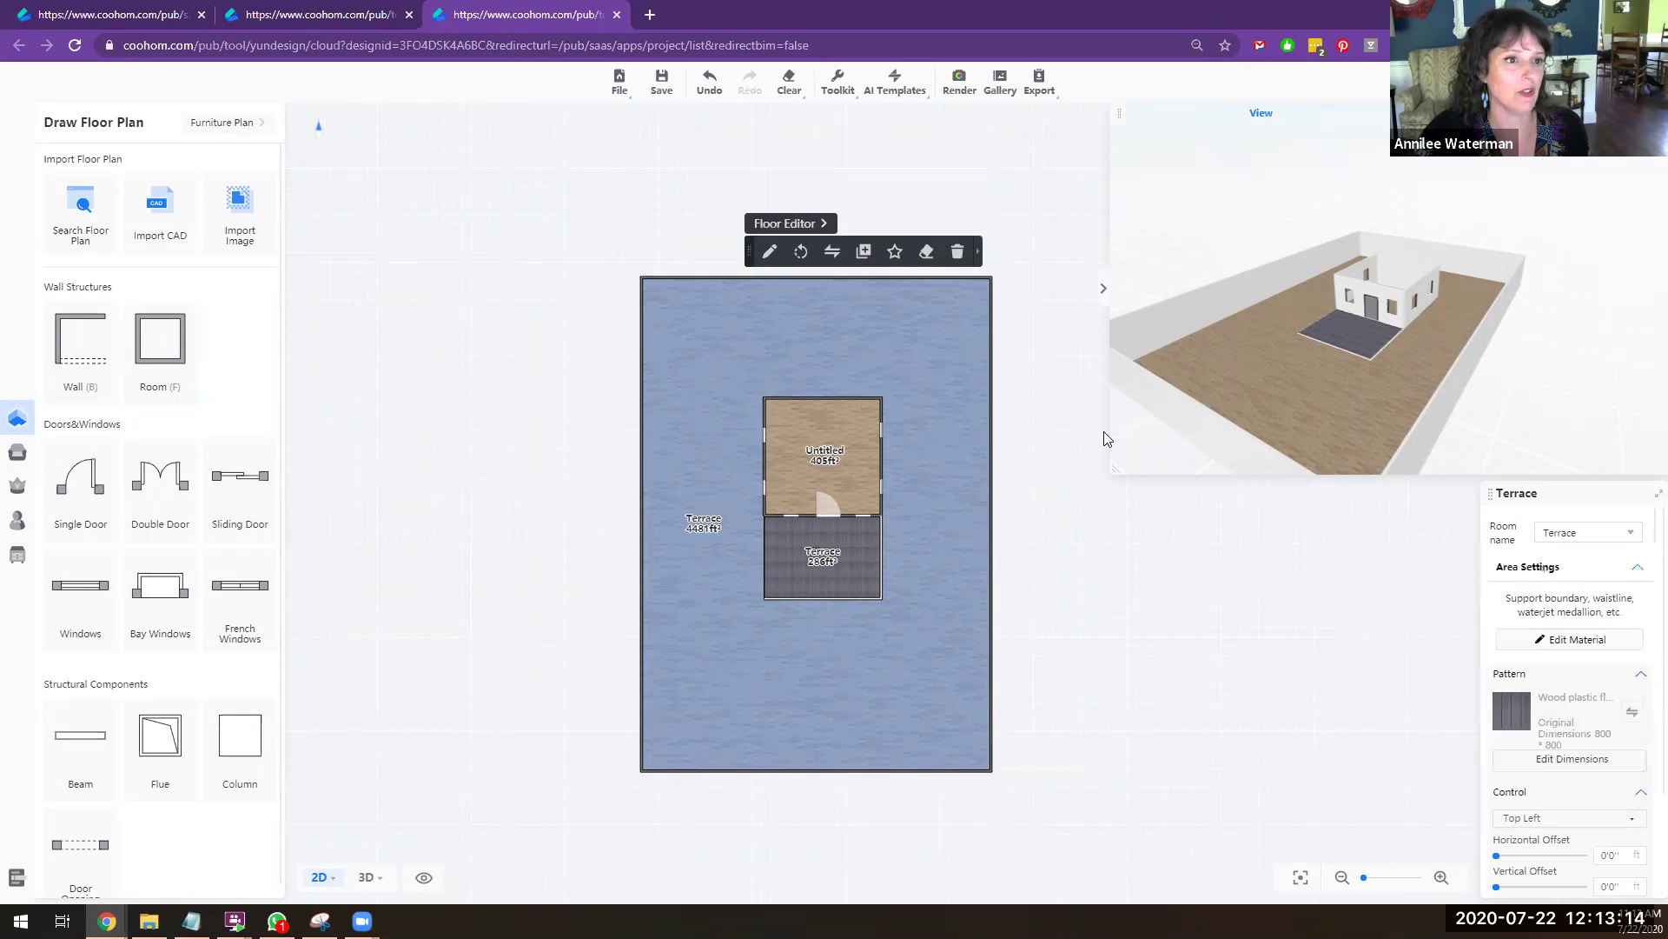
Step: Convert the outer area's right and back walls to dwarf walls and lower both to 0'0" height
left_click(990, 493)
left_click(1632, 555)
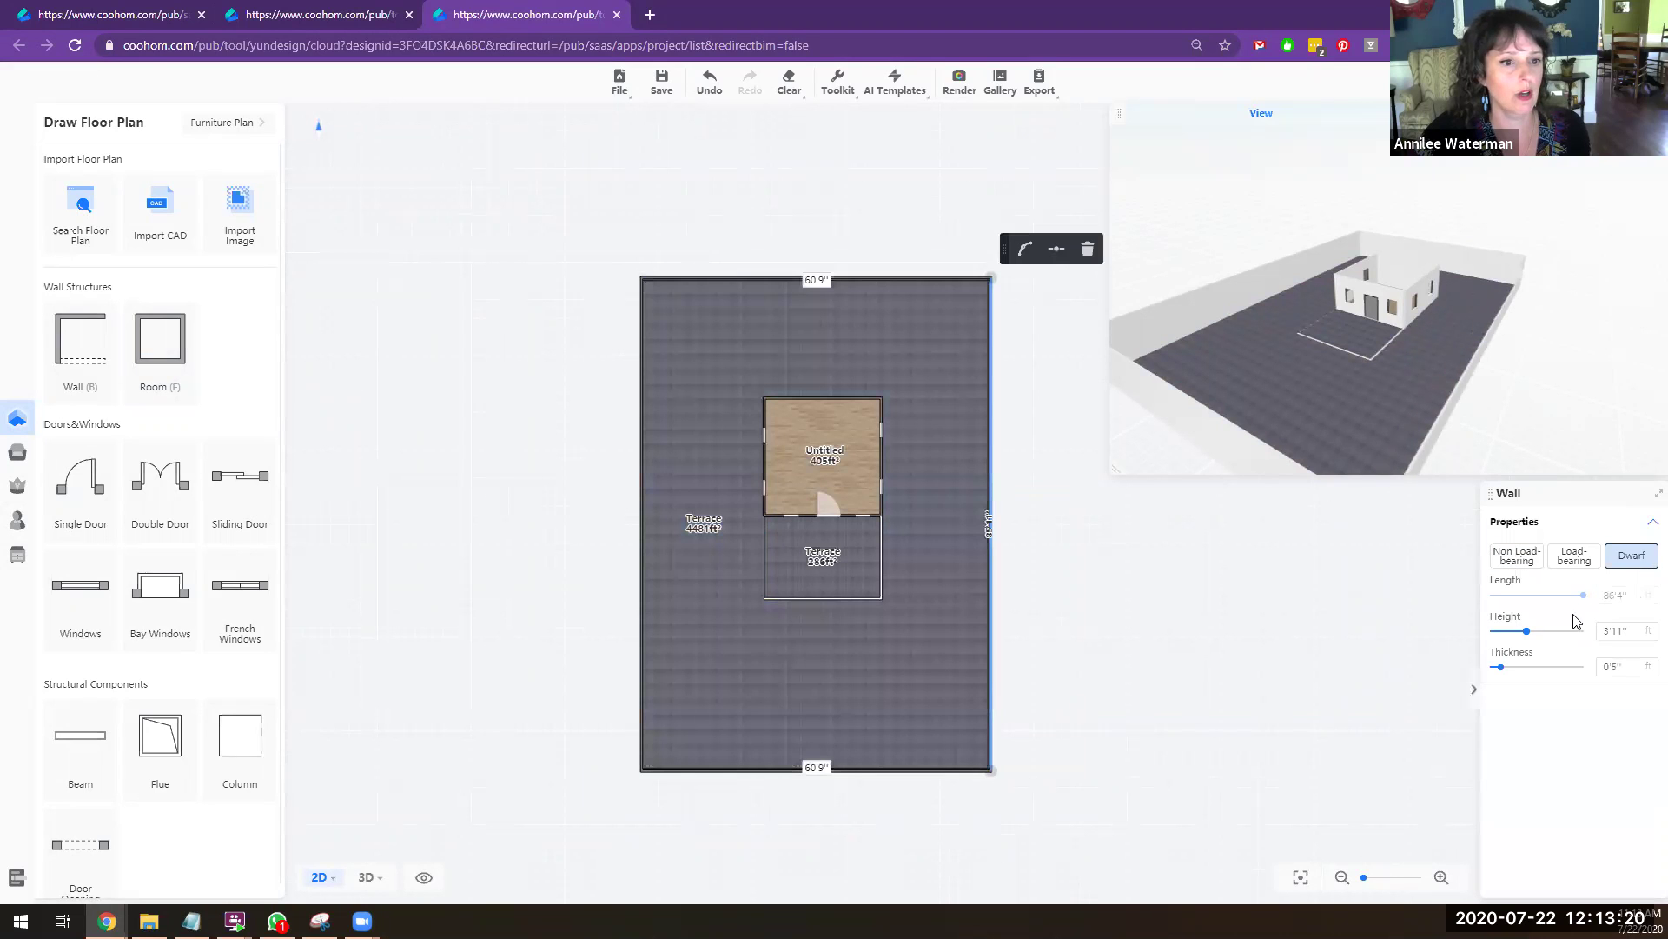
left_click_drag(1527, 632, 1425, 619)
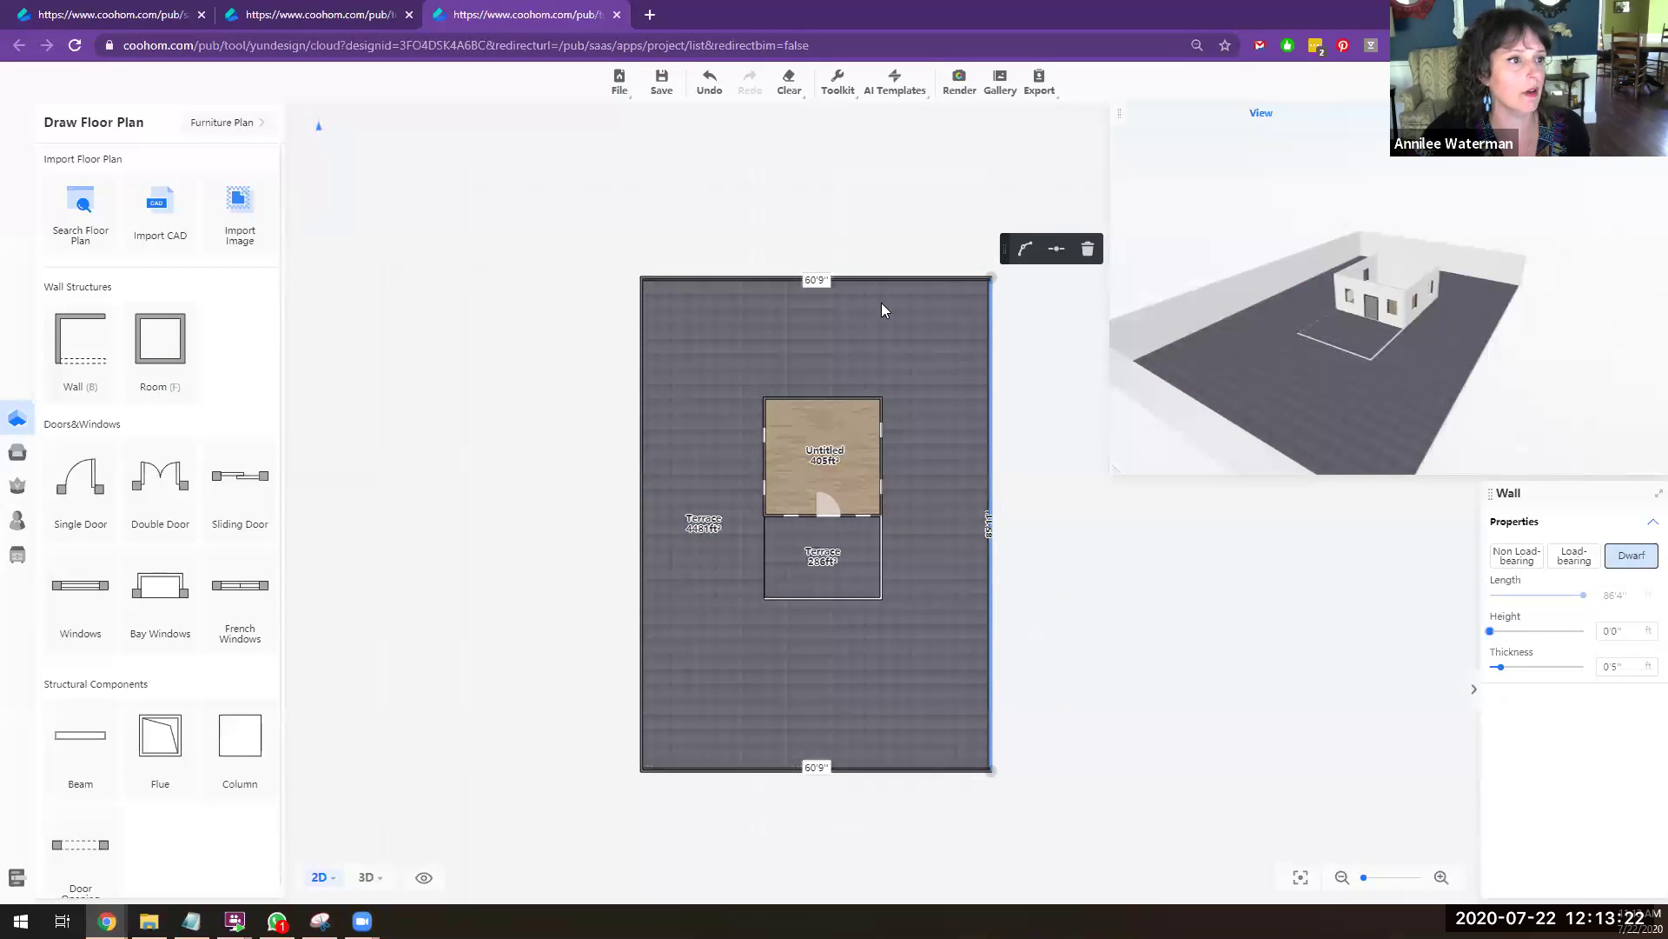
left_click(894, 281)
left_click(1632, 557)
left_click_drag(1538, 632, 1445, 633)
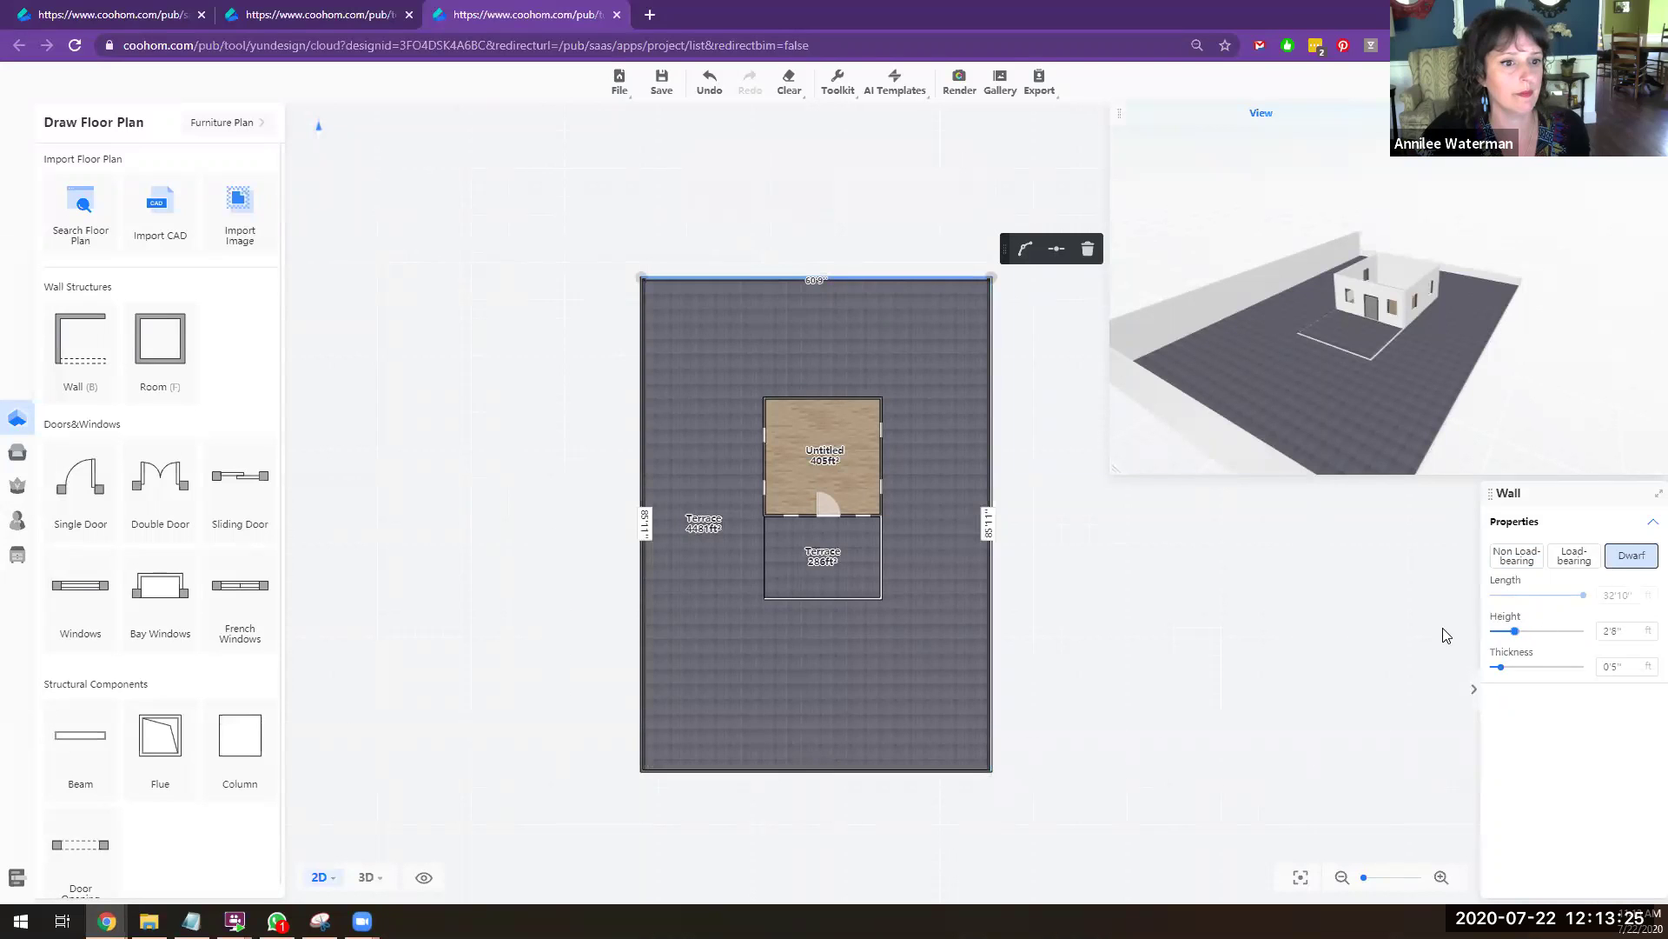
Step: Convert the outer area's left and front walls to dwarf walls and set their height to 0'0"
left_click(644, 417)
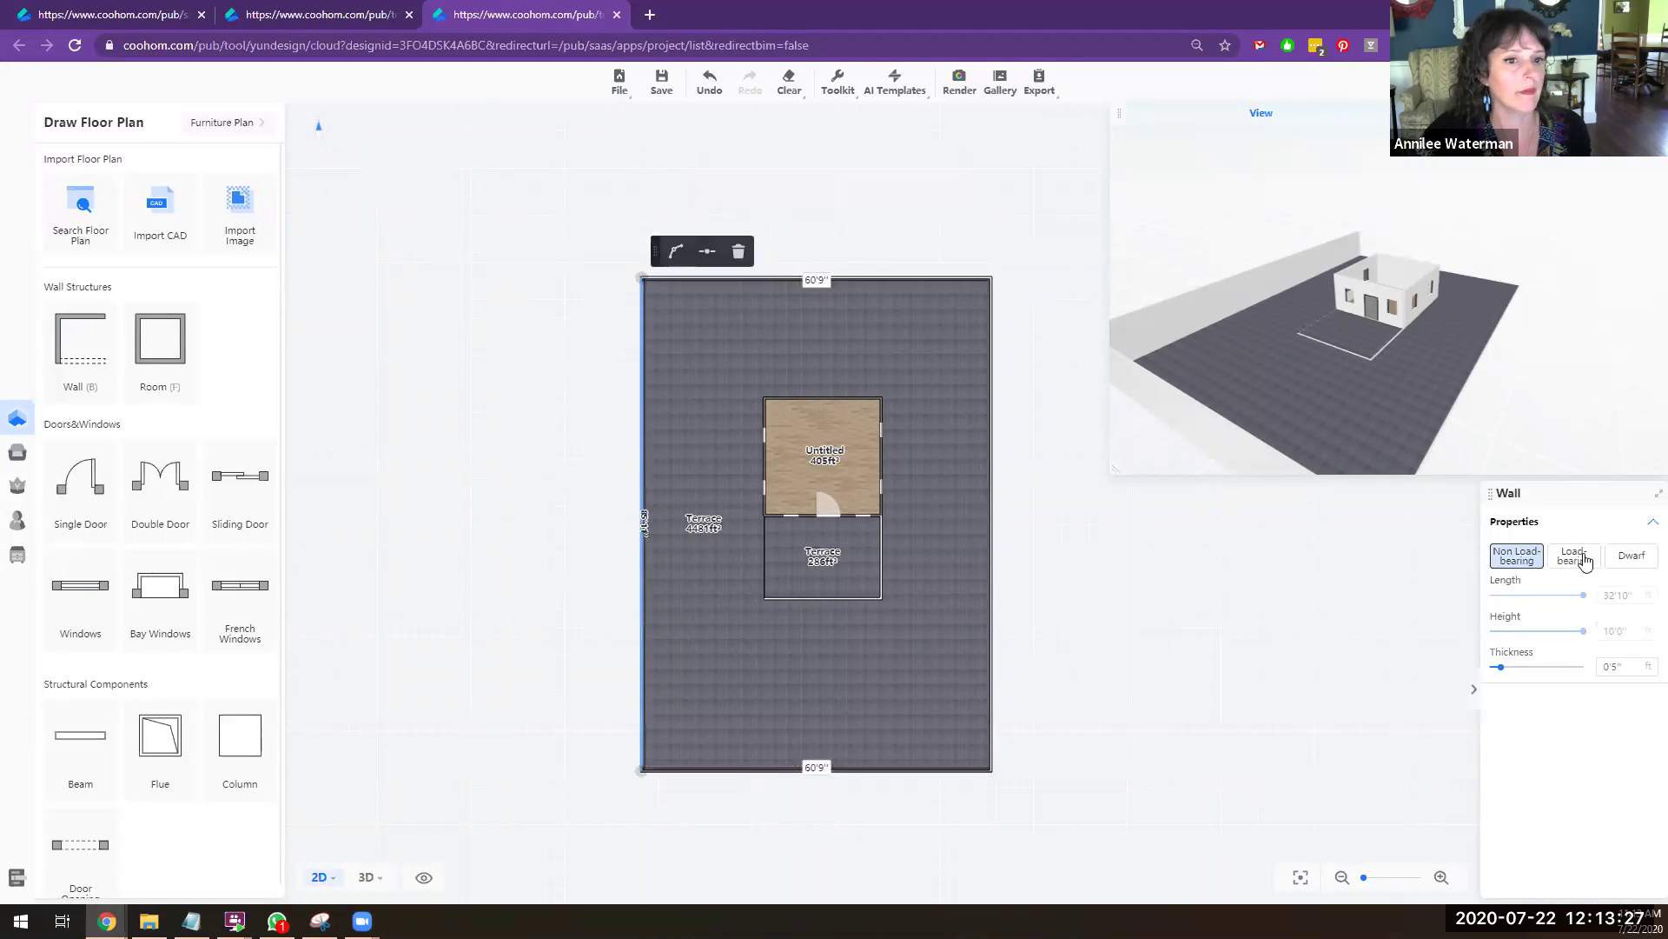
left_click(1641, 564)
left_click_drag(1532, 633, 1481, 642)
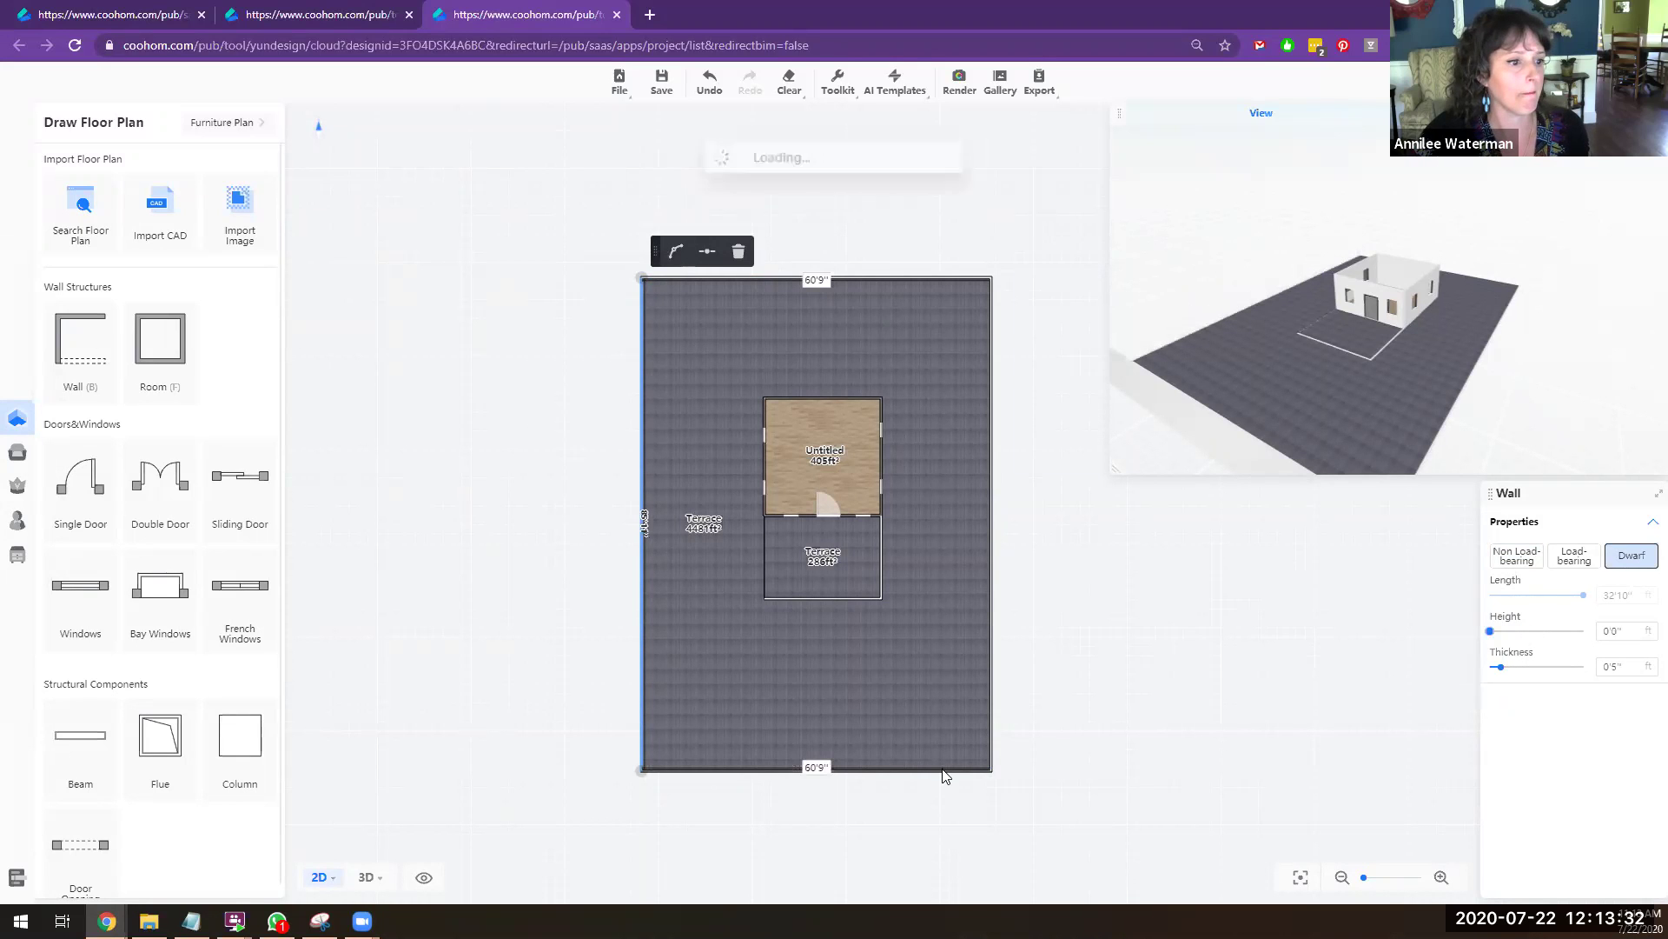
left_click(945, 770)
left_click(947, 770)
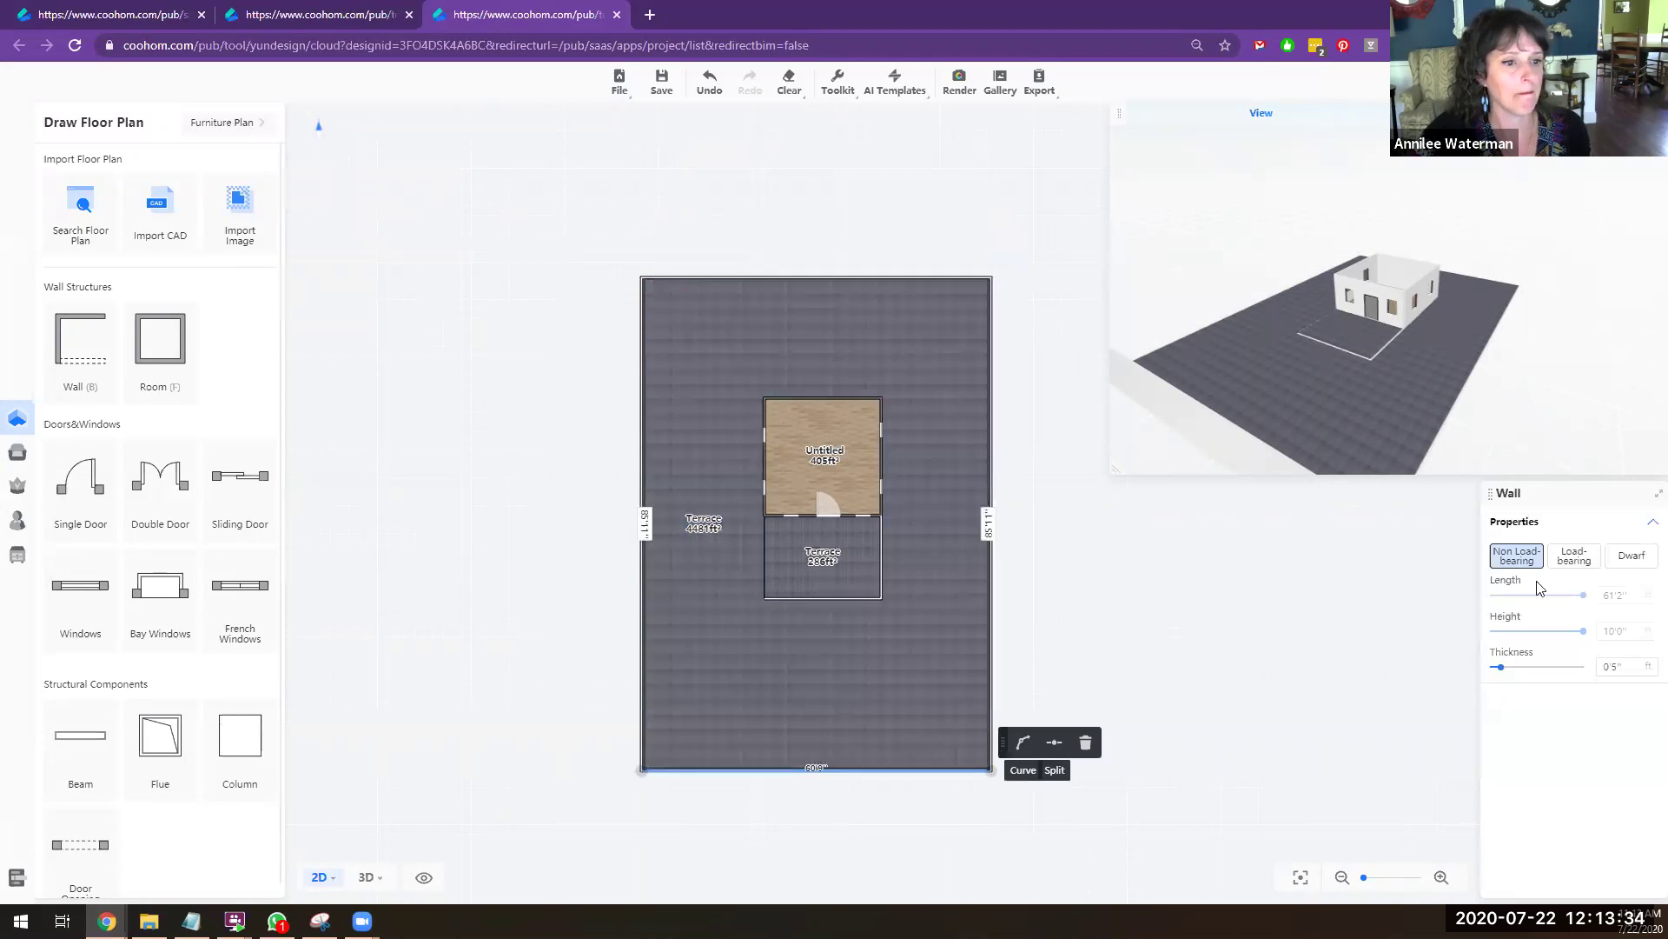
left_click(1632, 555)
left_click_drag(1527, 631, 1437, 634)
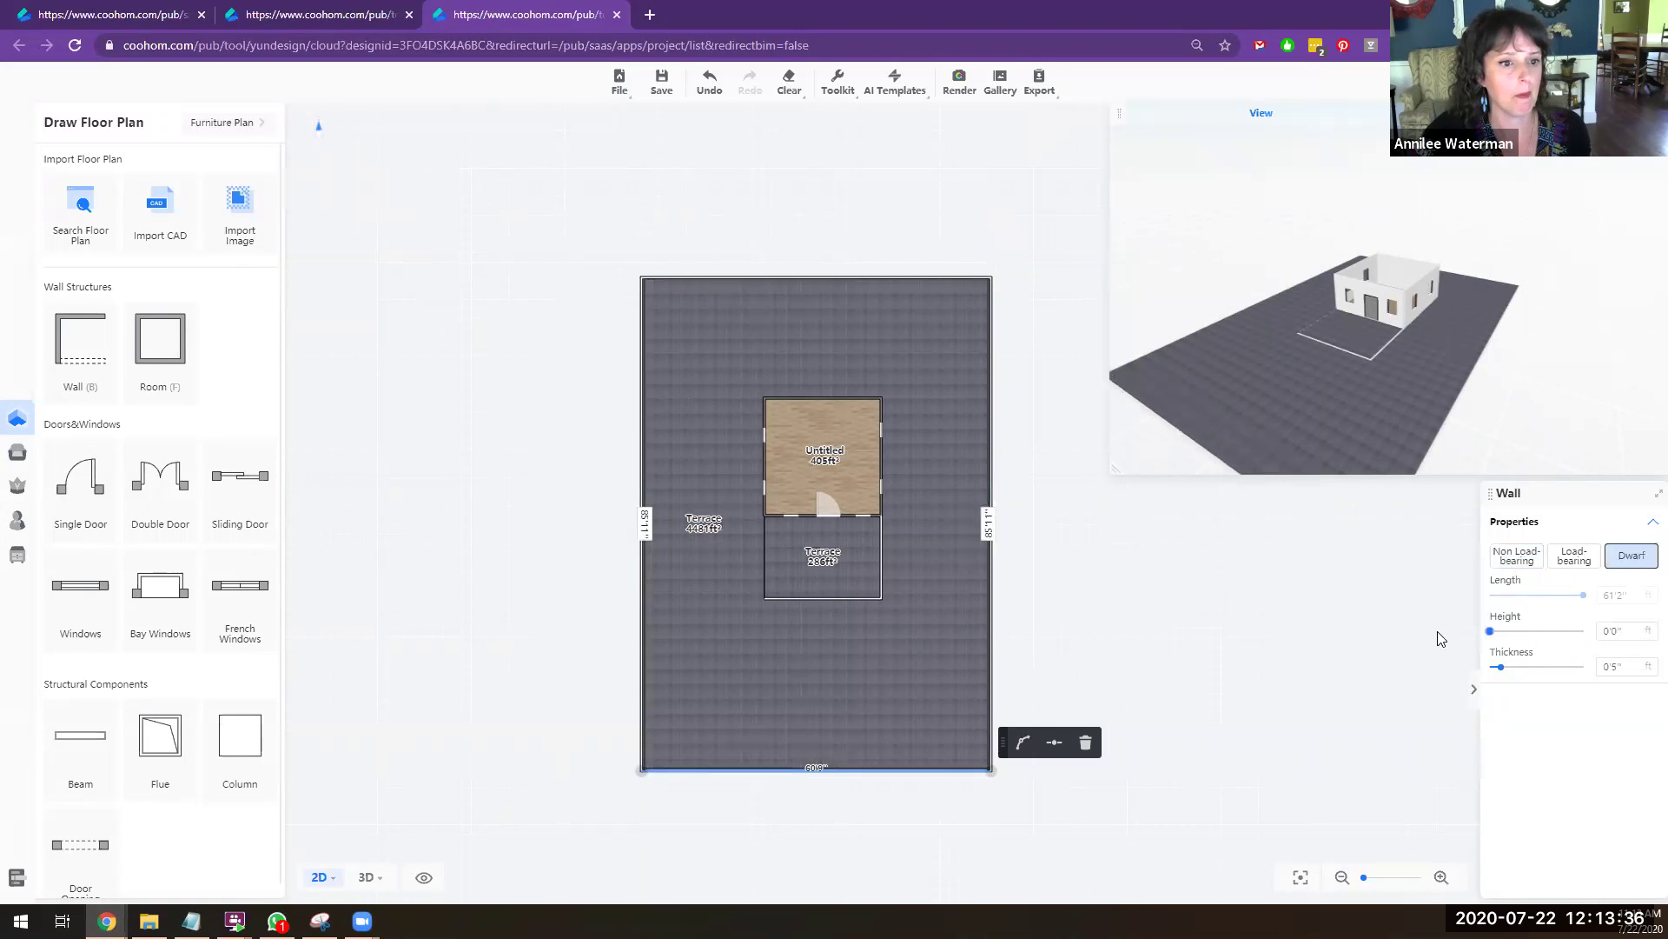
Step: Find the green grass material among all account favorites and apply it to the outer terrace floor
mouse_move(19, 532)
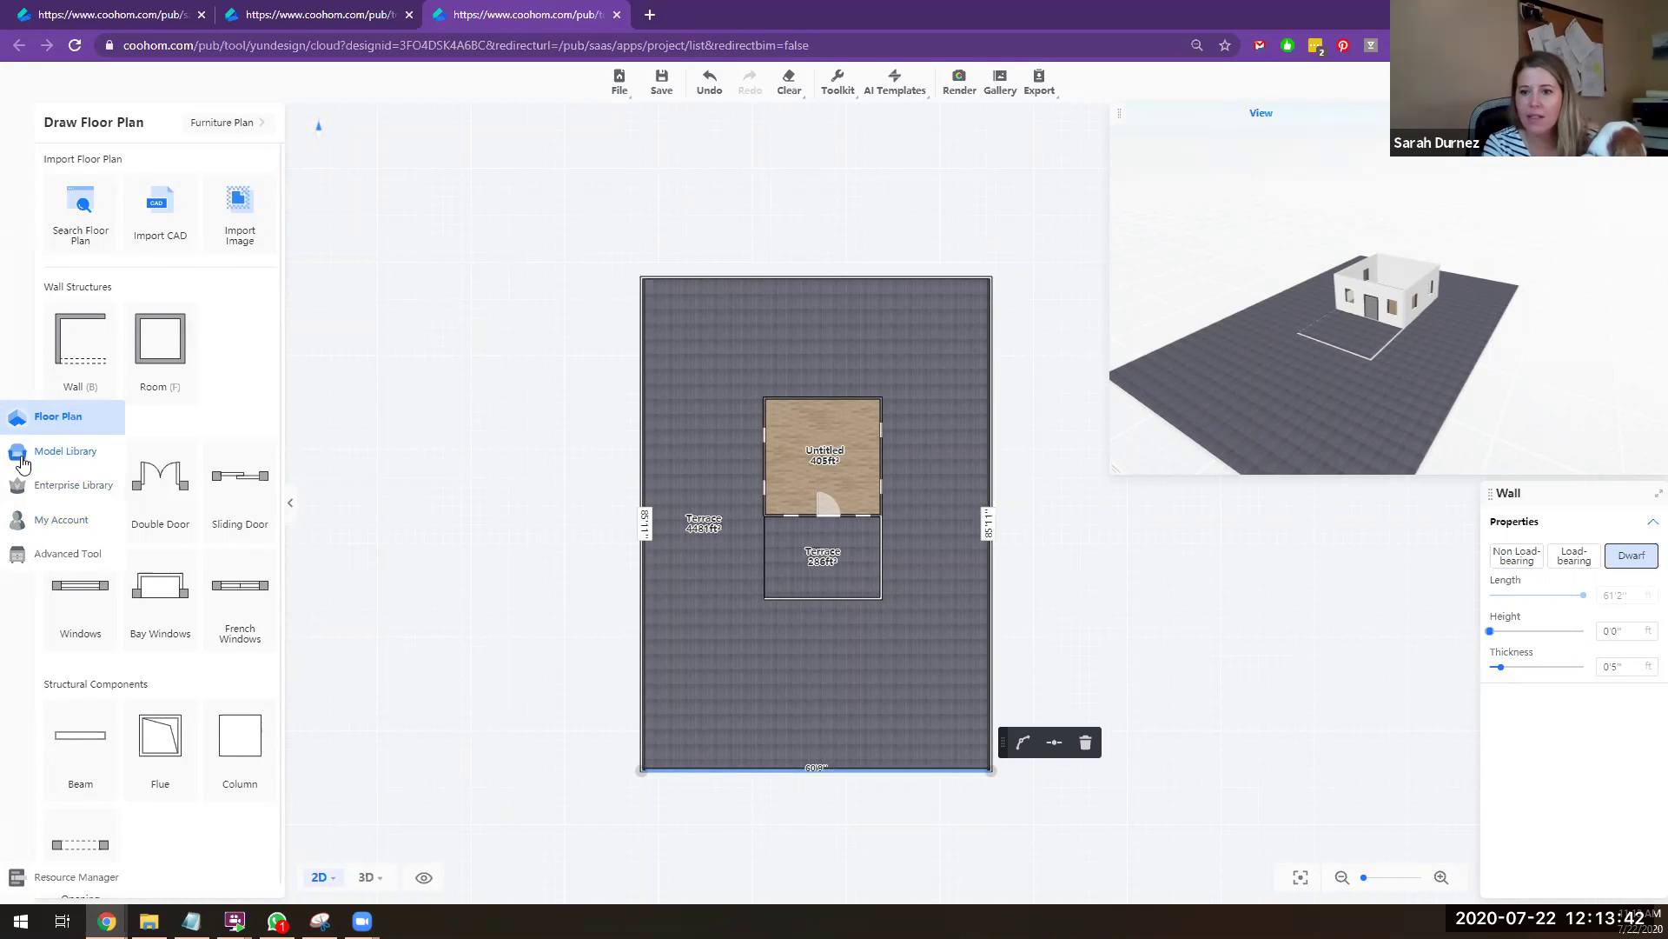
left_click(18, 522)
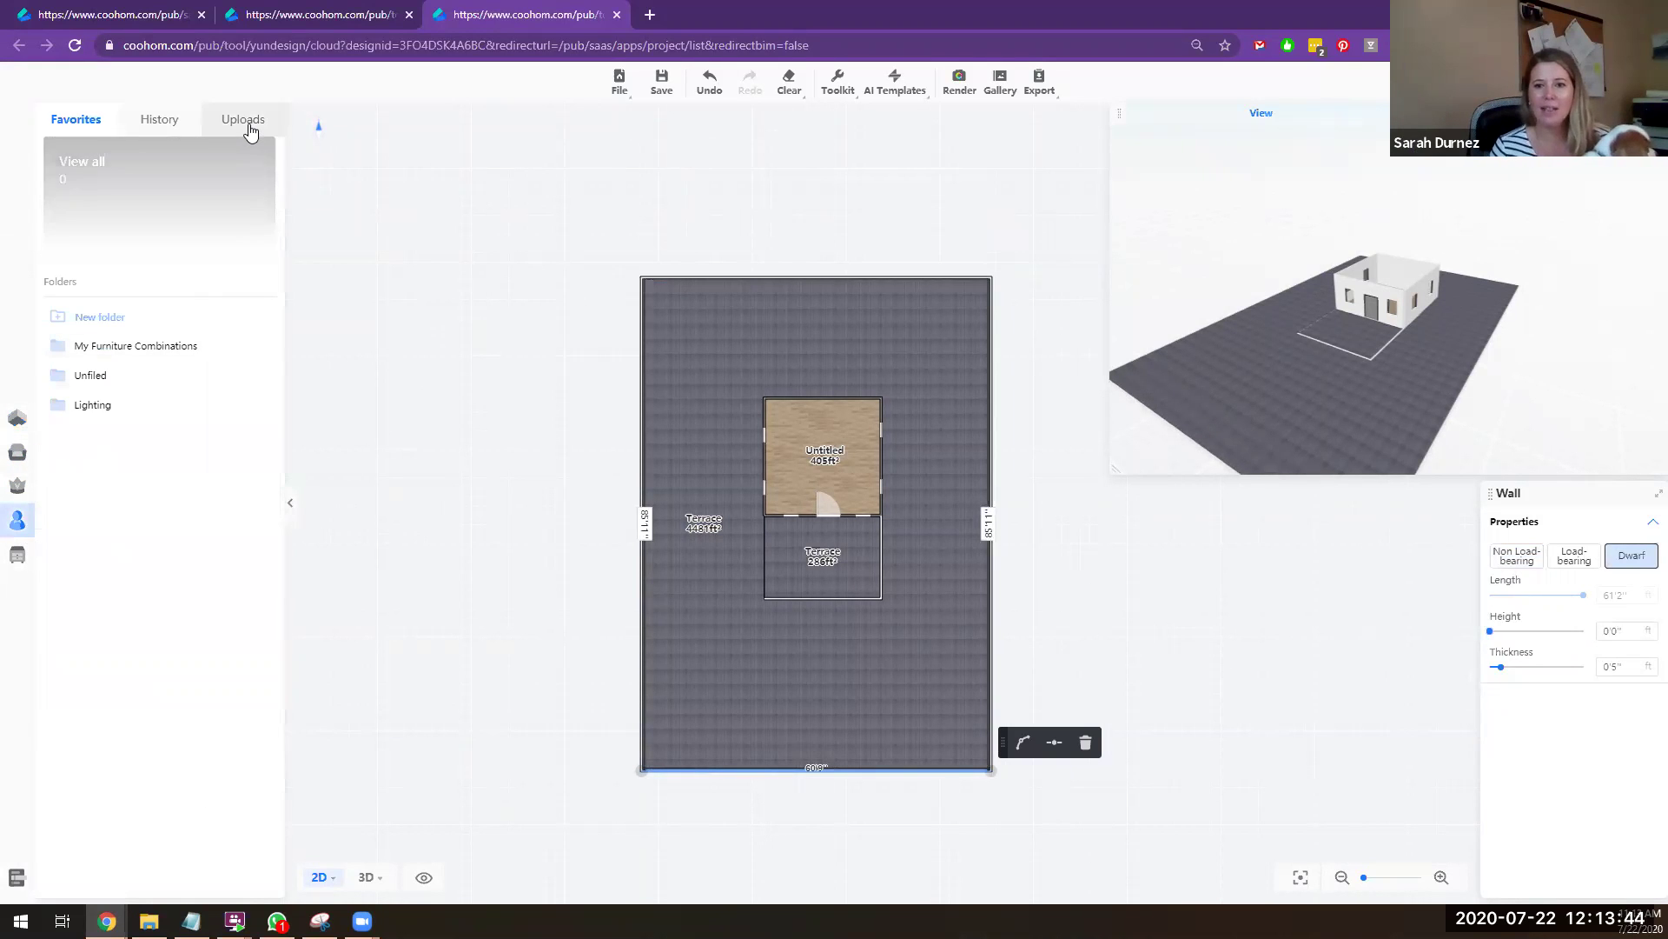
left_click(90, 161)
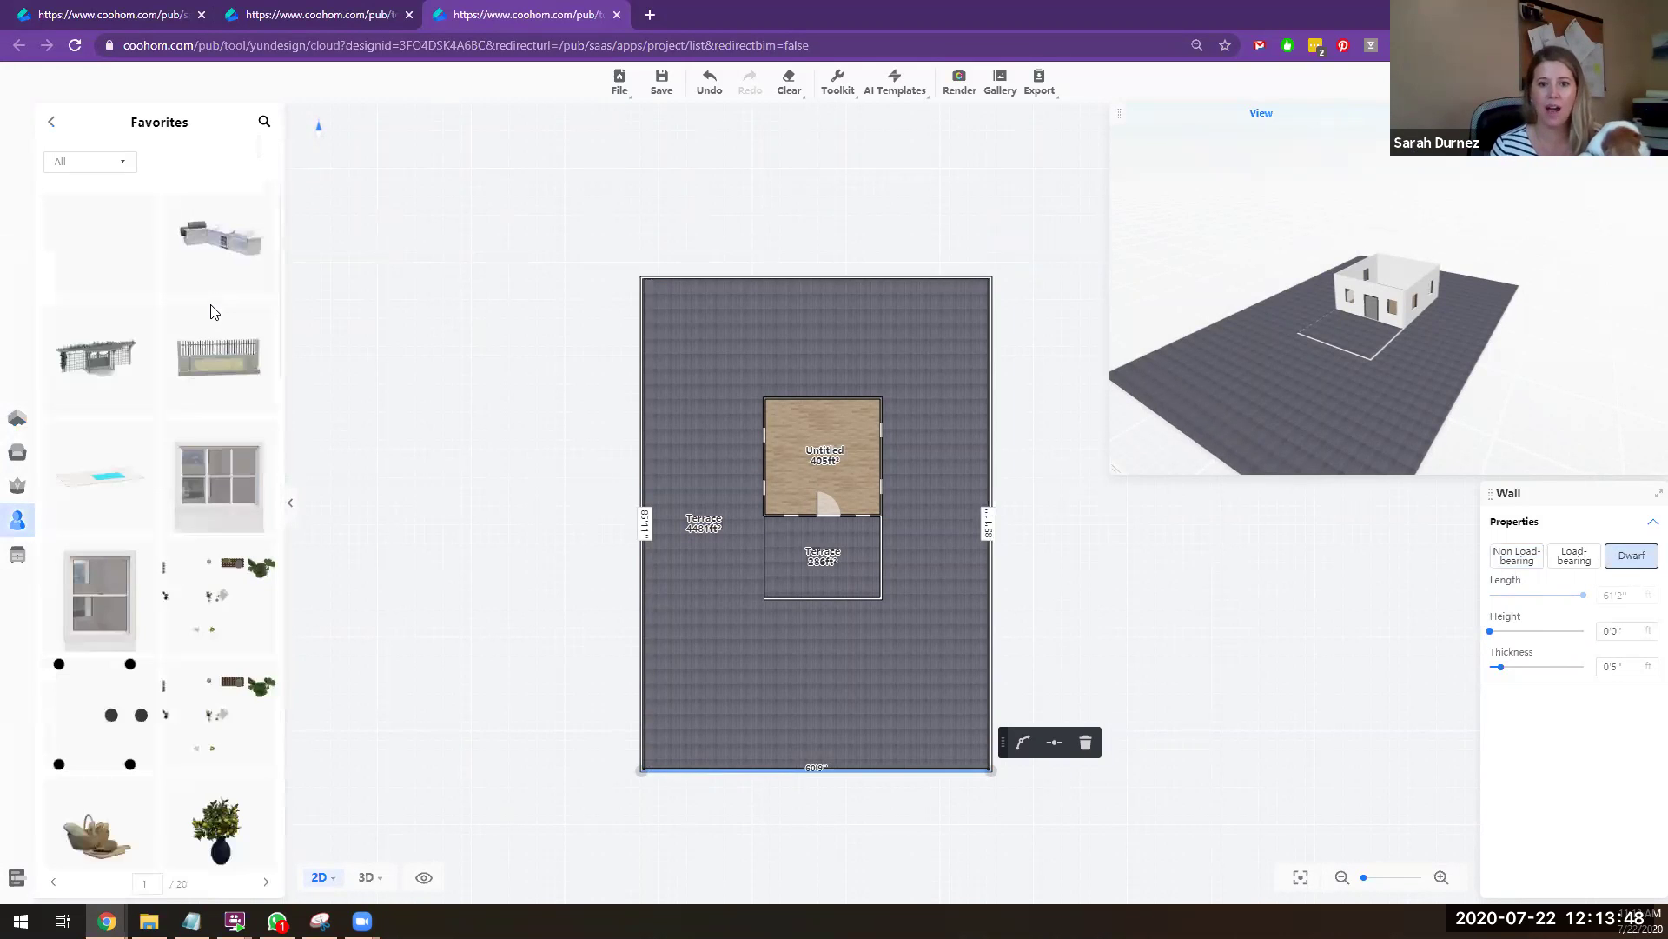
scroll(193, 330, "down", 3)
scroll(174, 365, "down", 10)
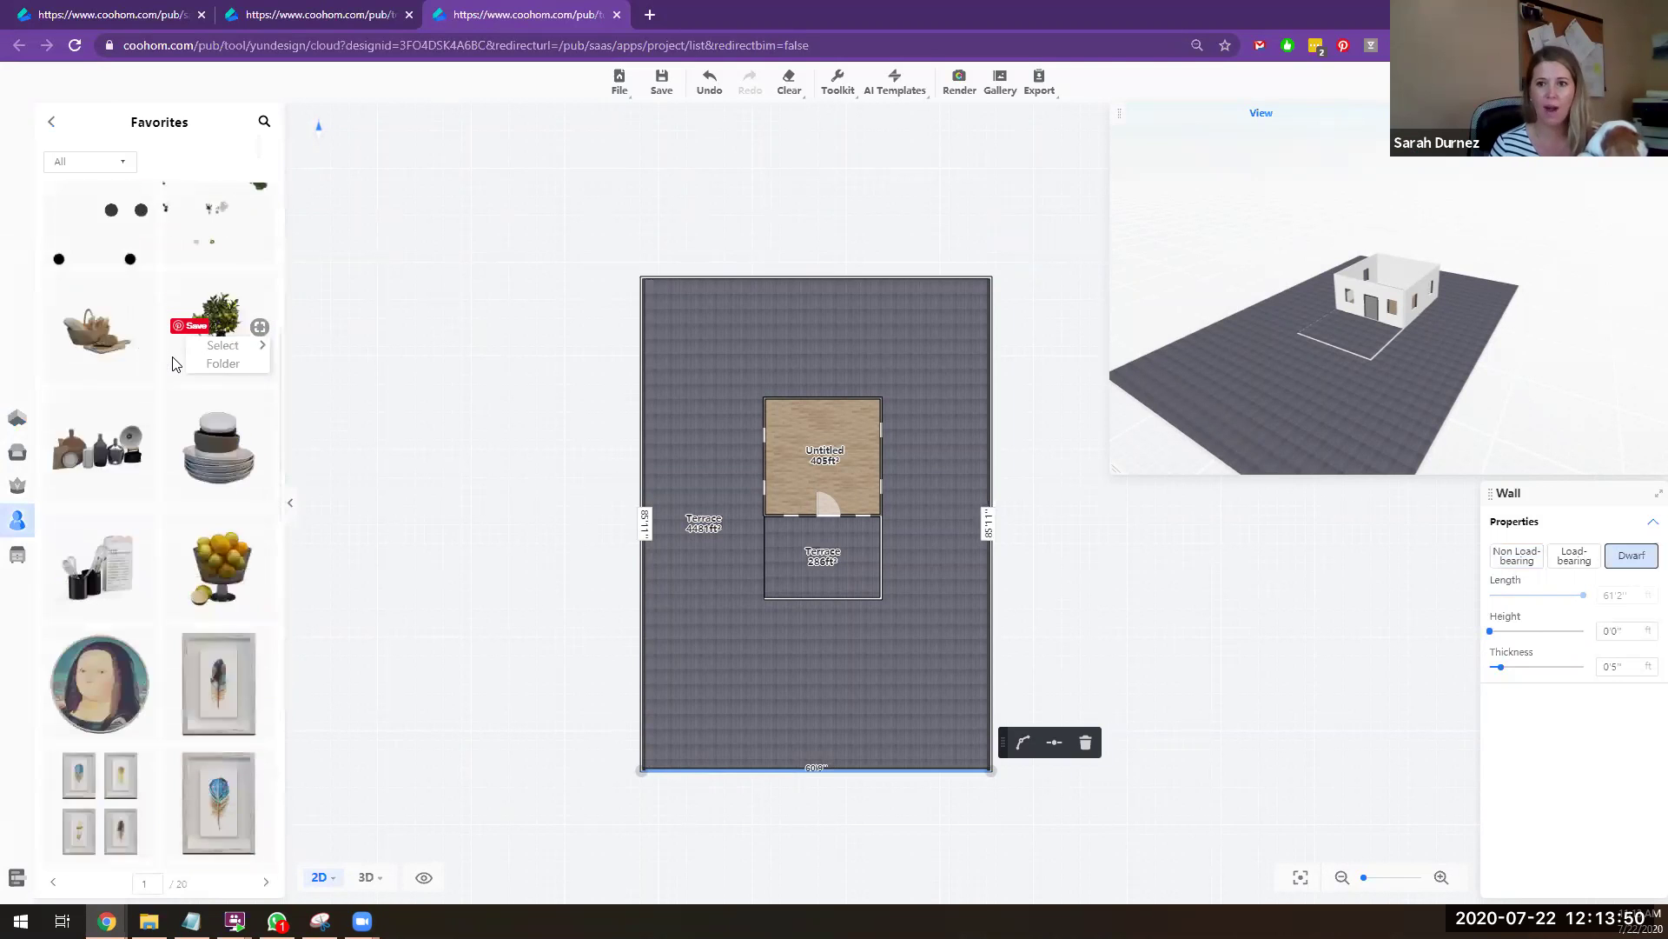
scroll(167, 376, "down", 10)
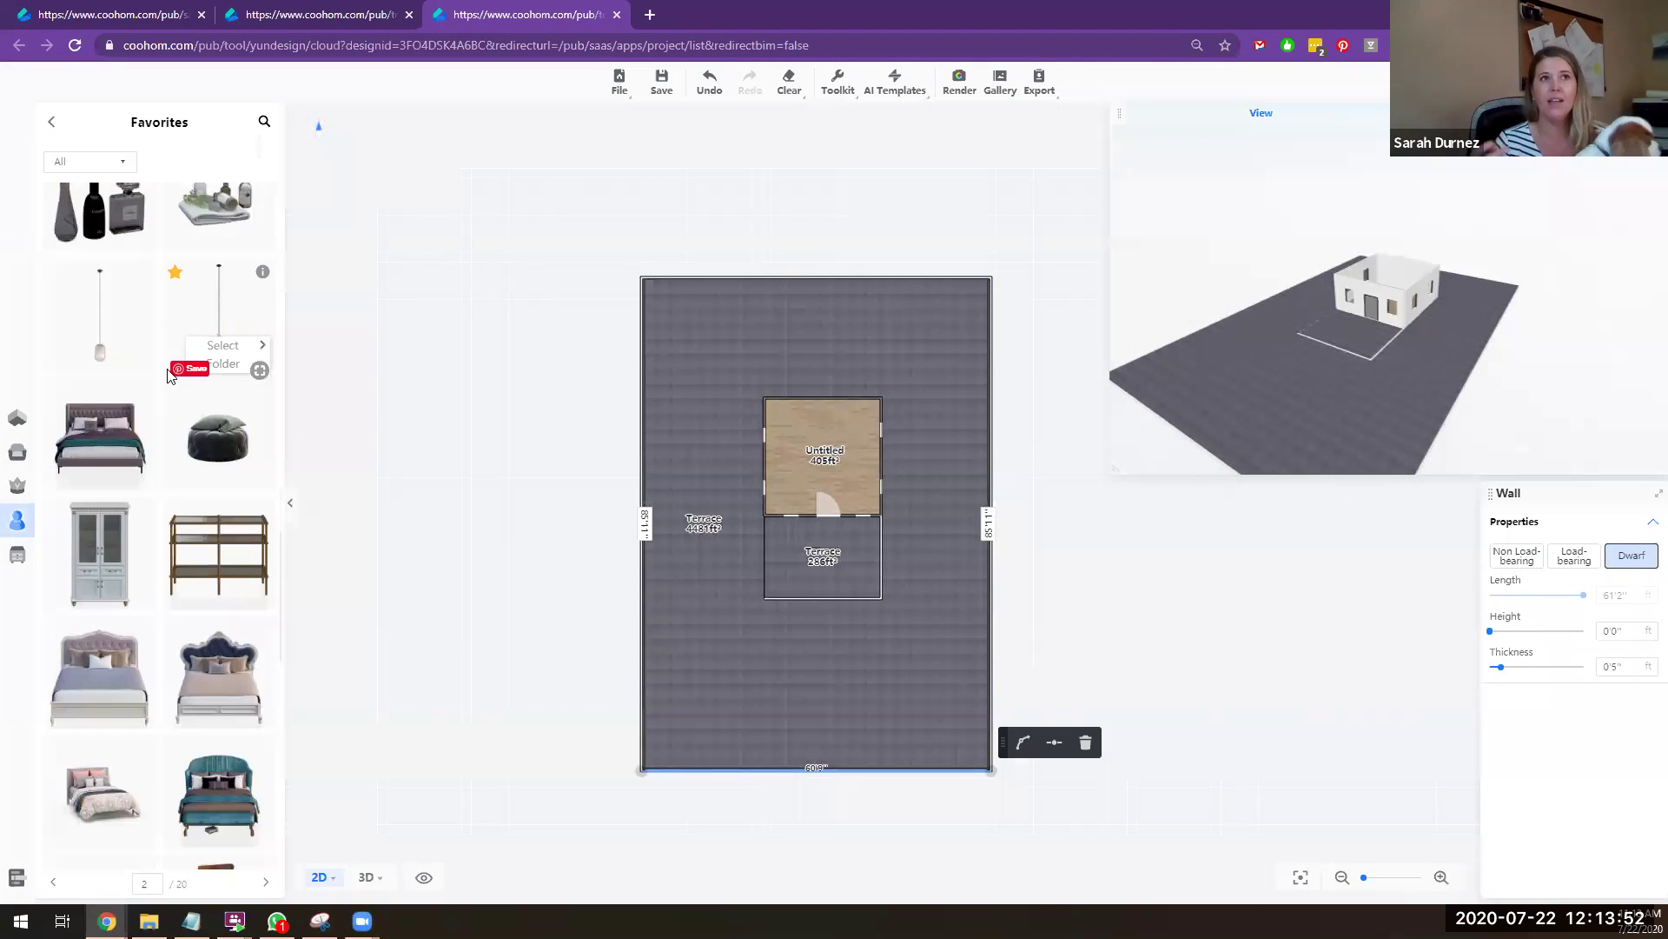
scroll(157, 399, "down", 10)
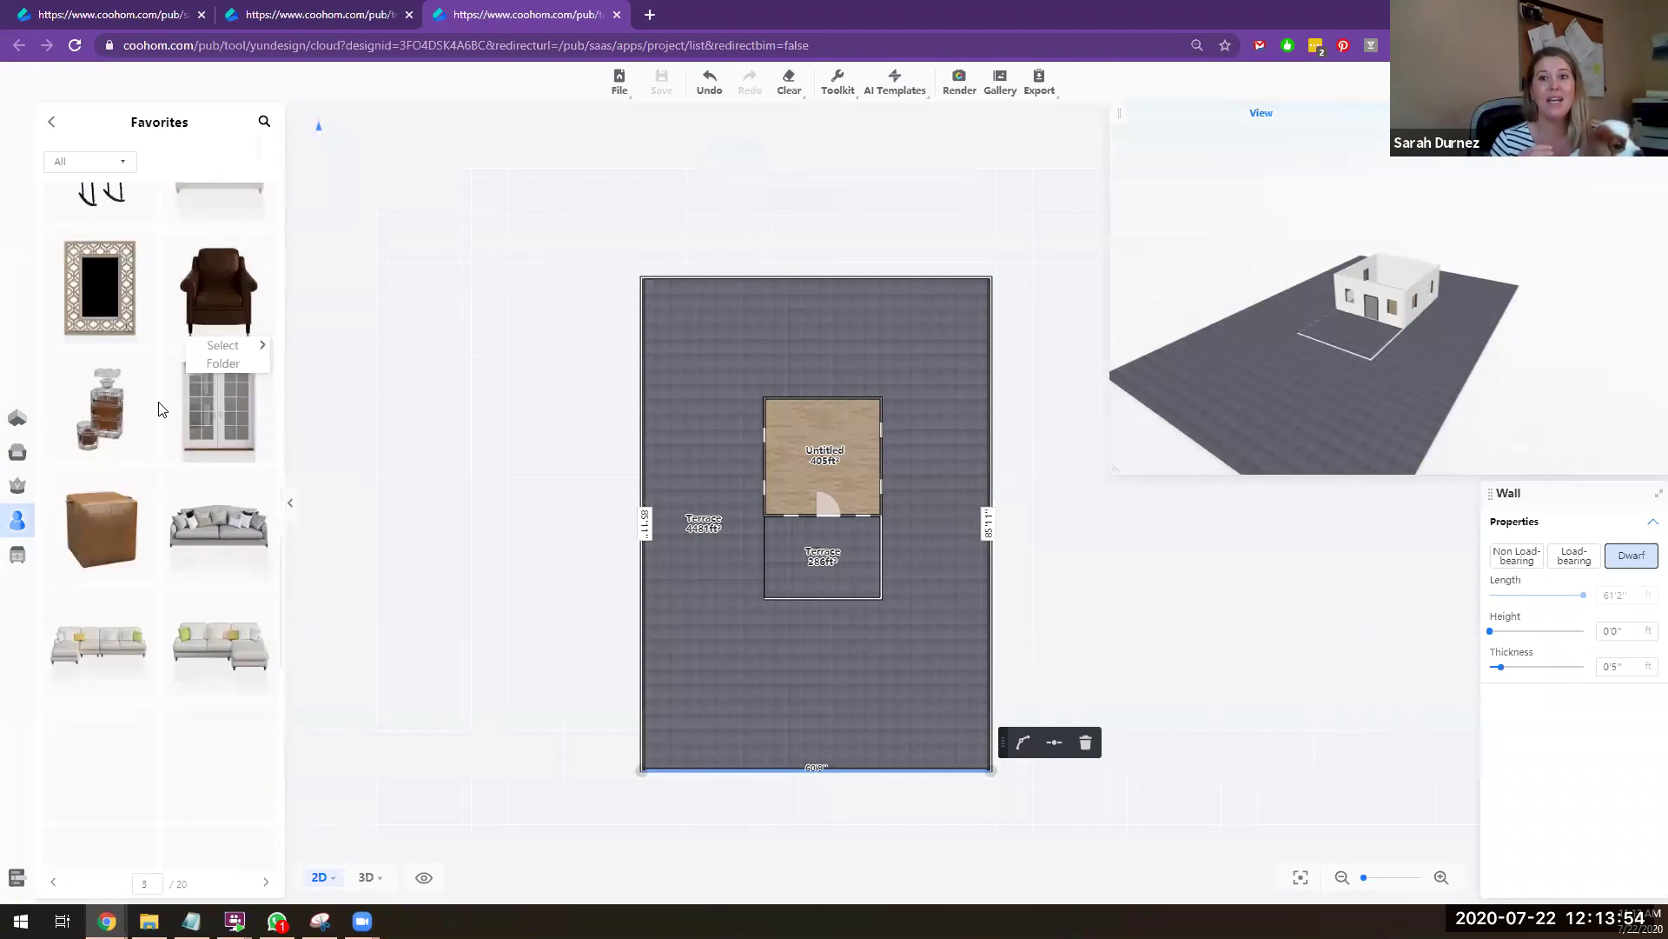
scroll(162, 412, "down", 10)
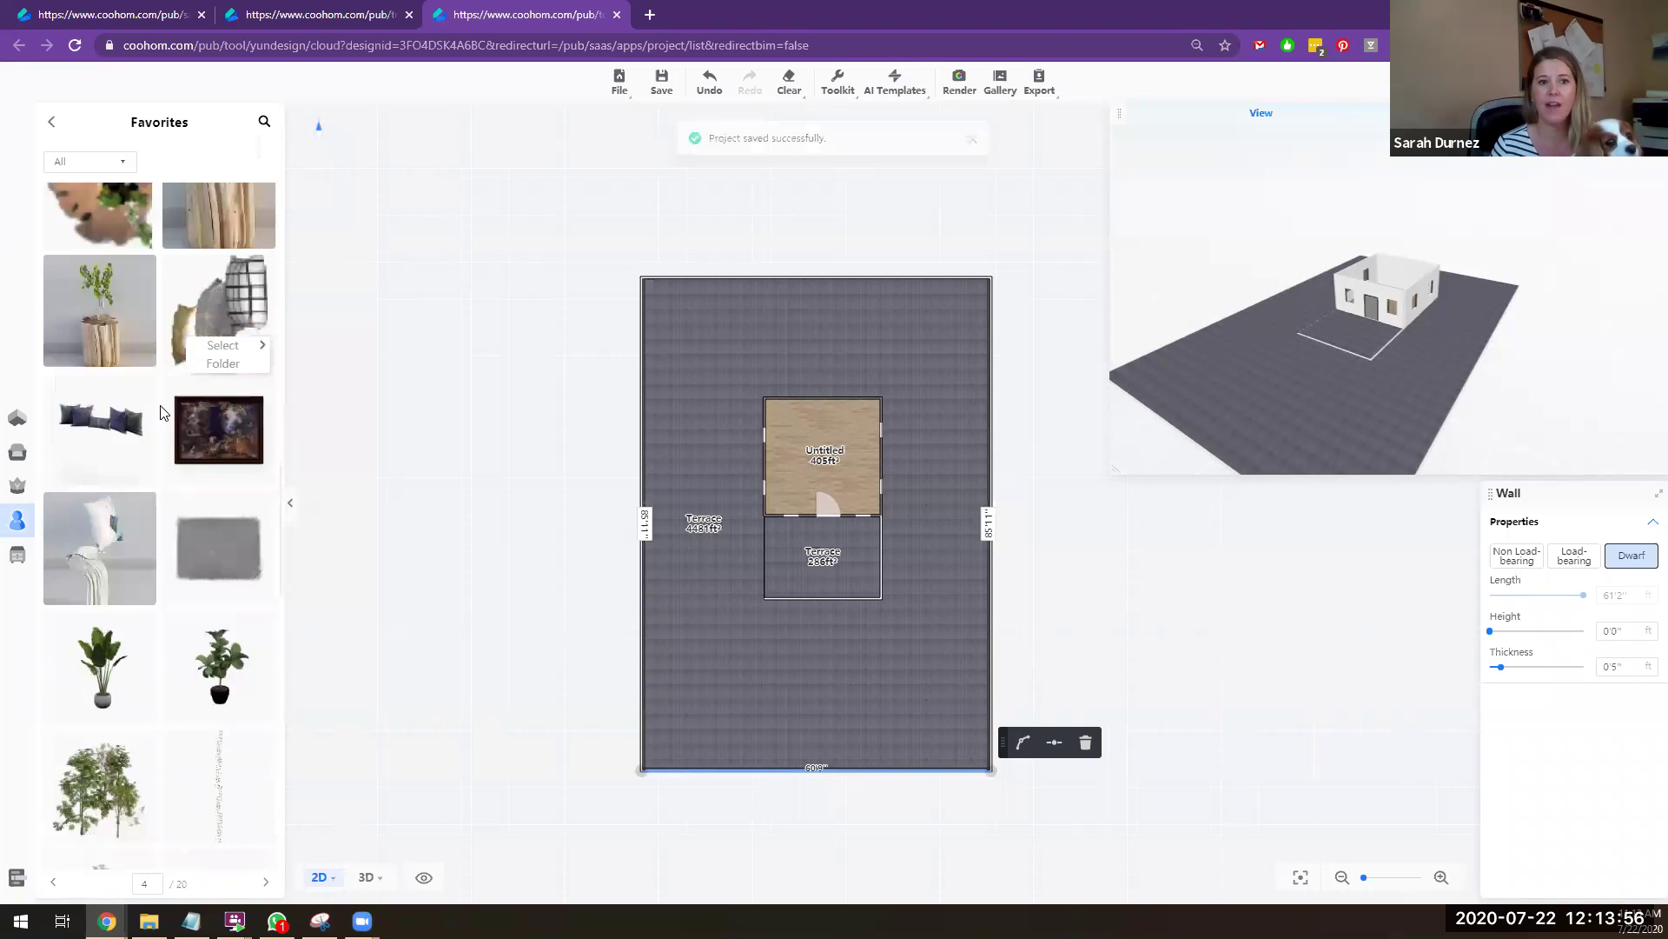
scroll(165, 412, "down", 10)
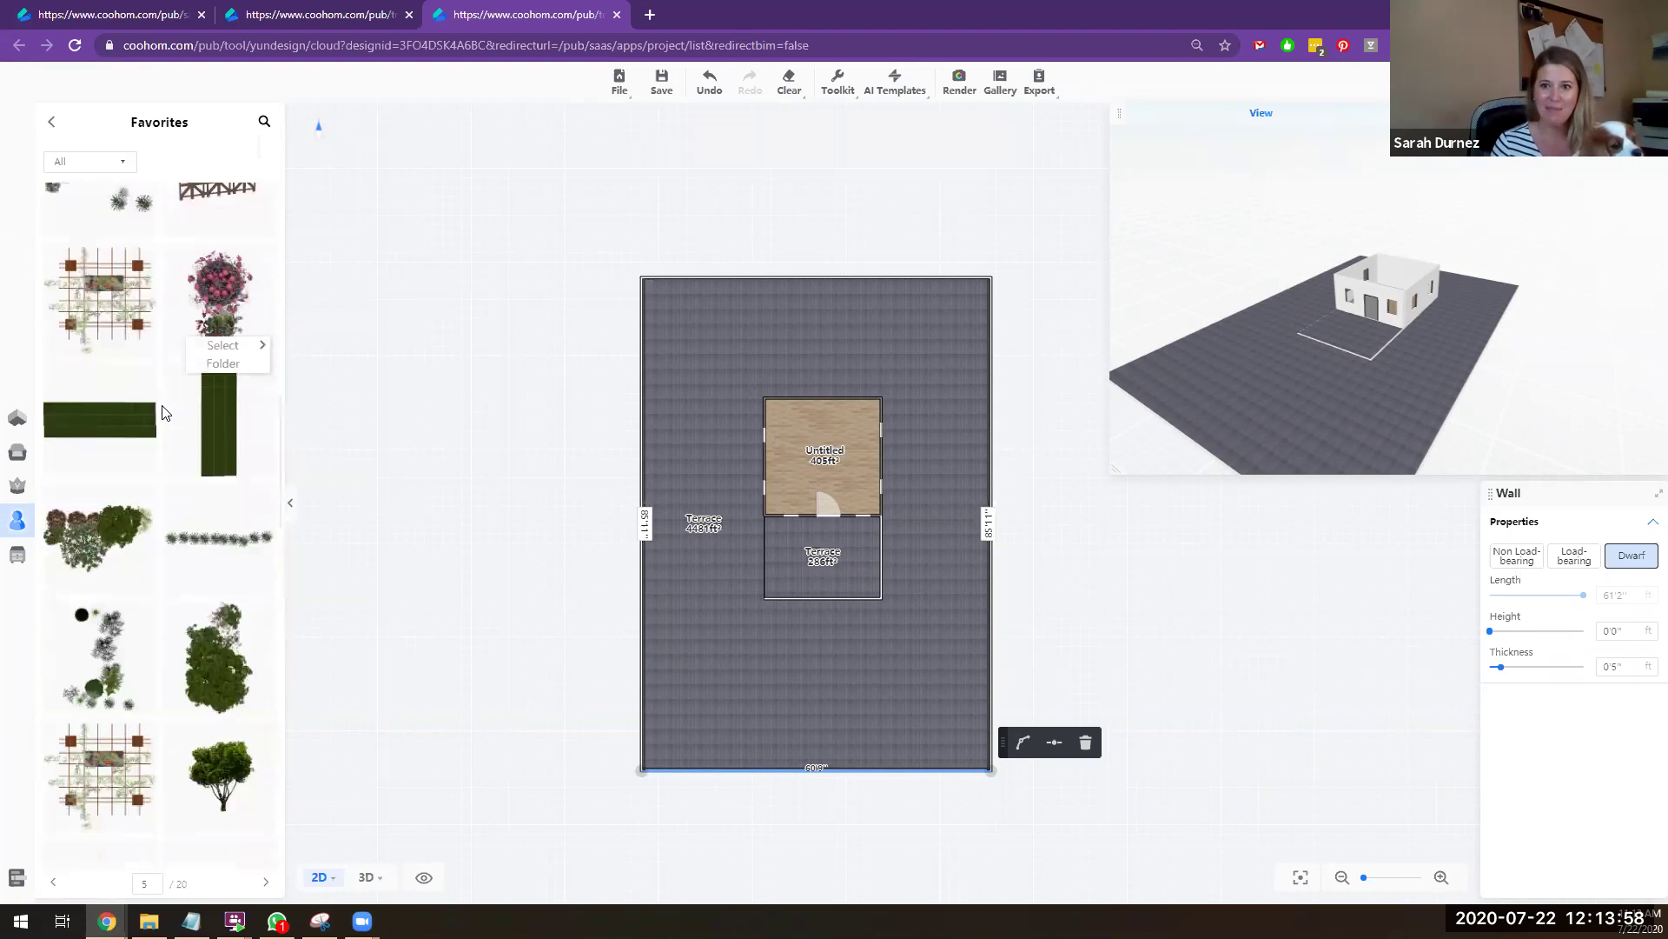
scroll(174, 415, "down", 10)
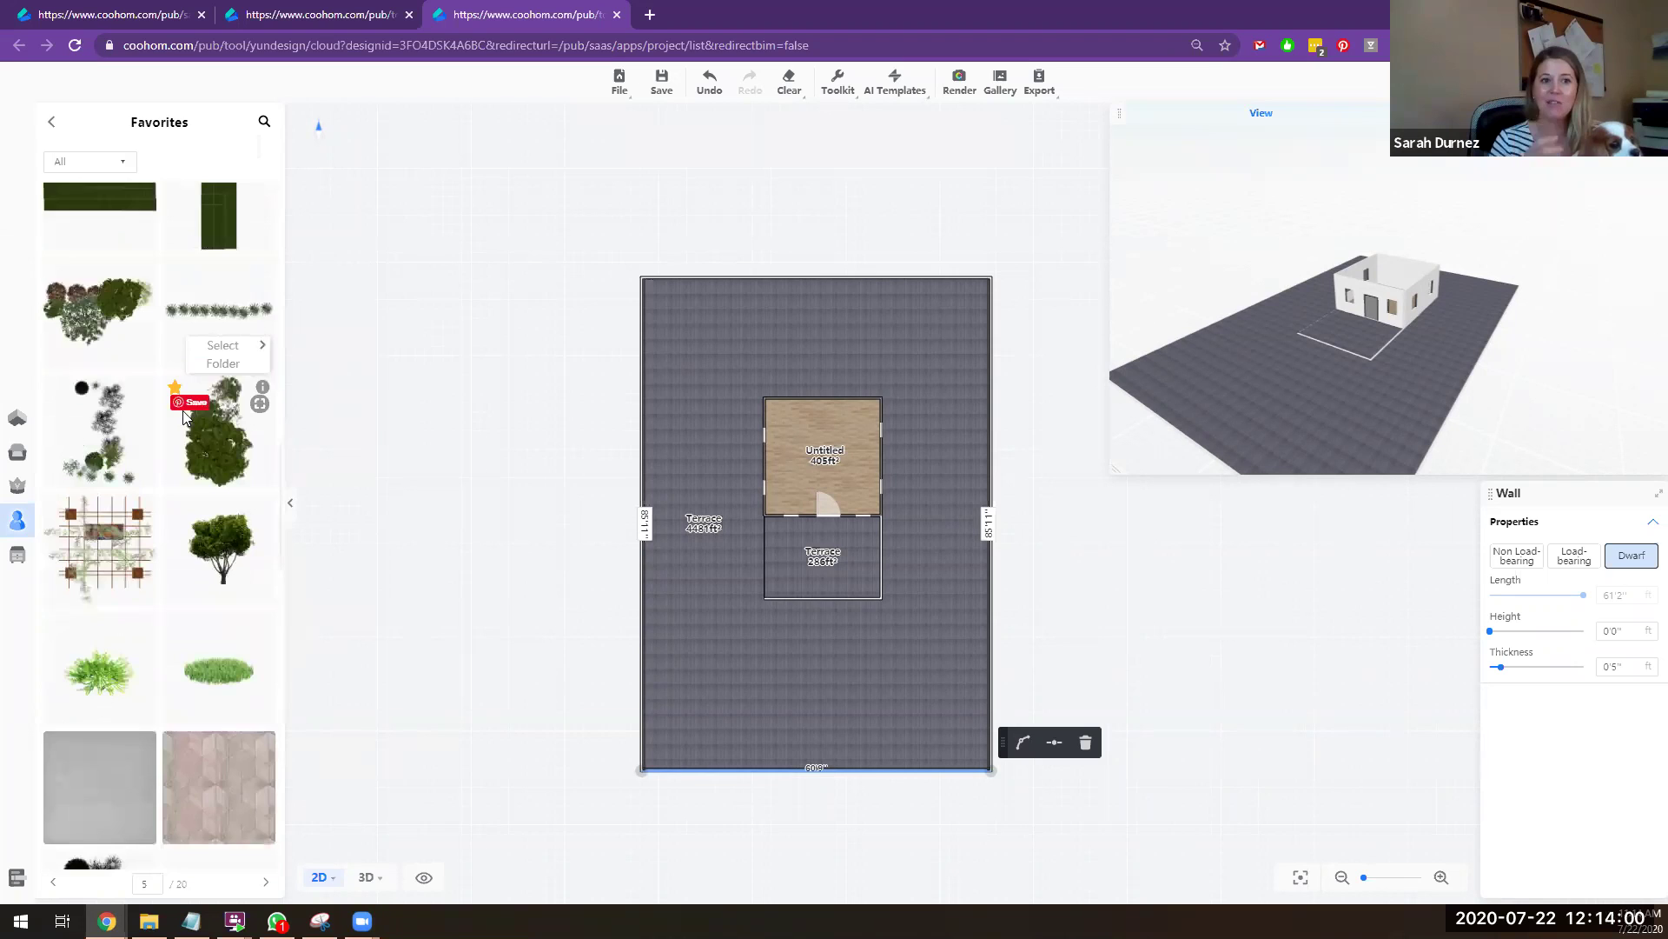
scroll(183, 418, "down", 3)
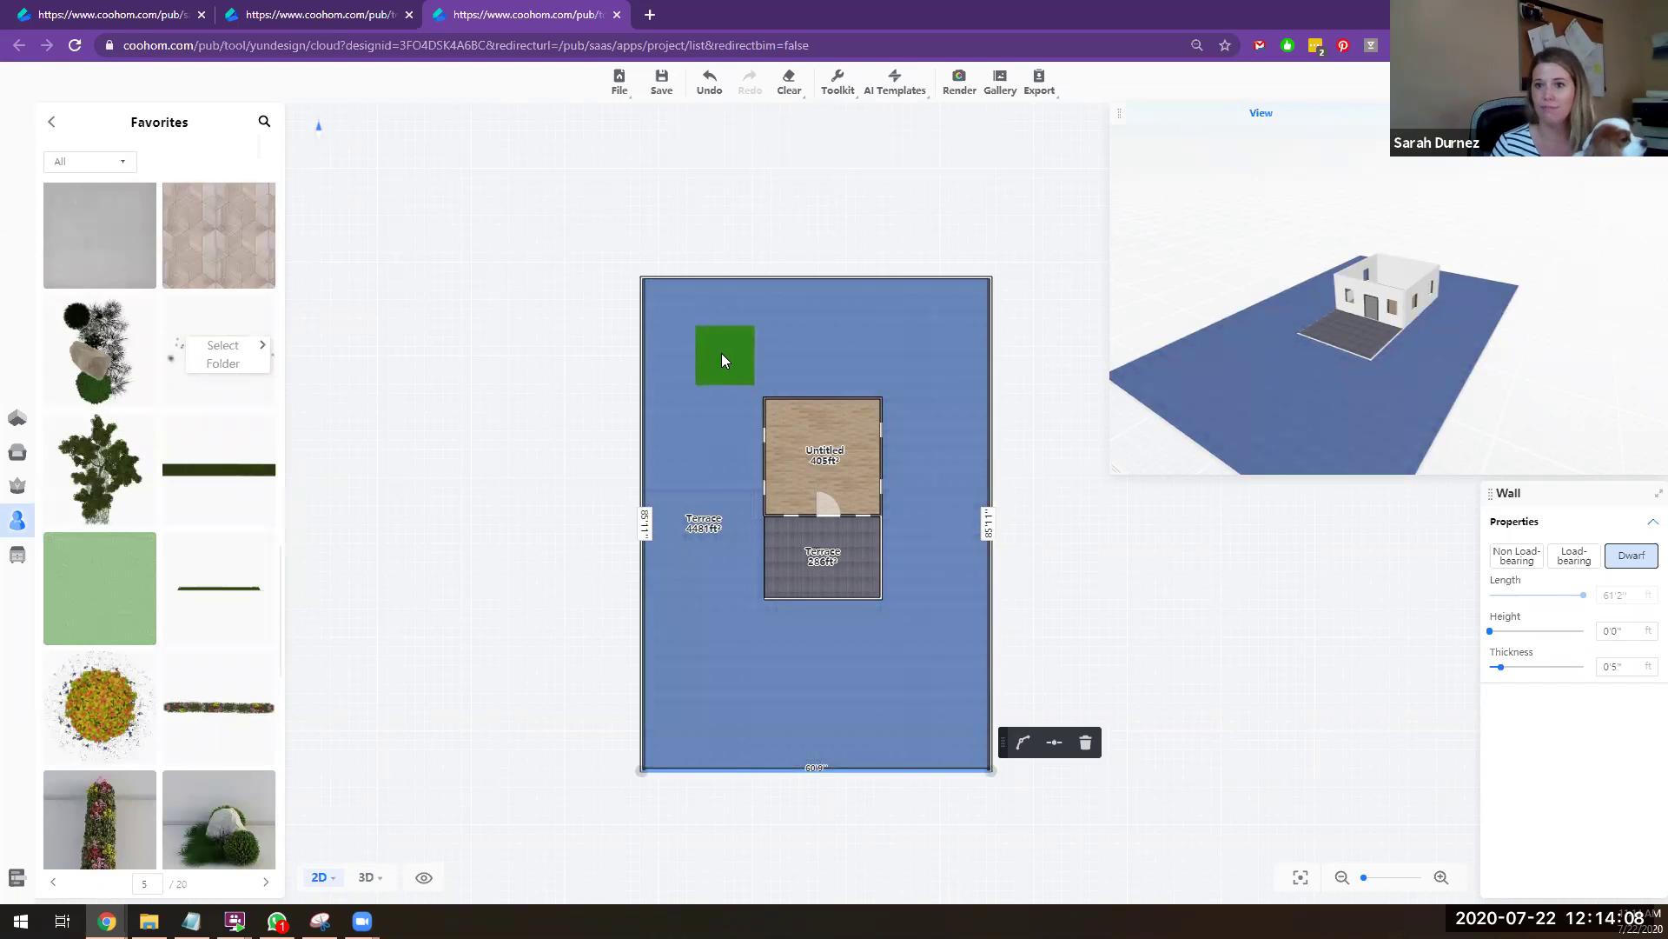
left_click(718, 343)
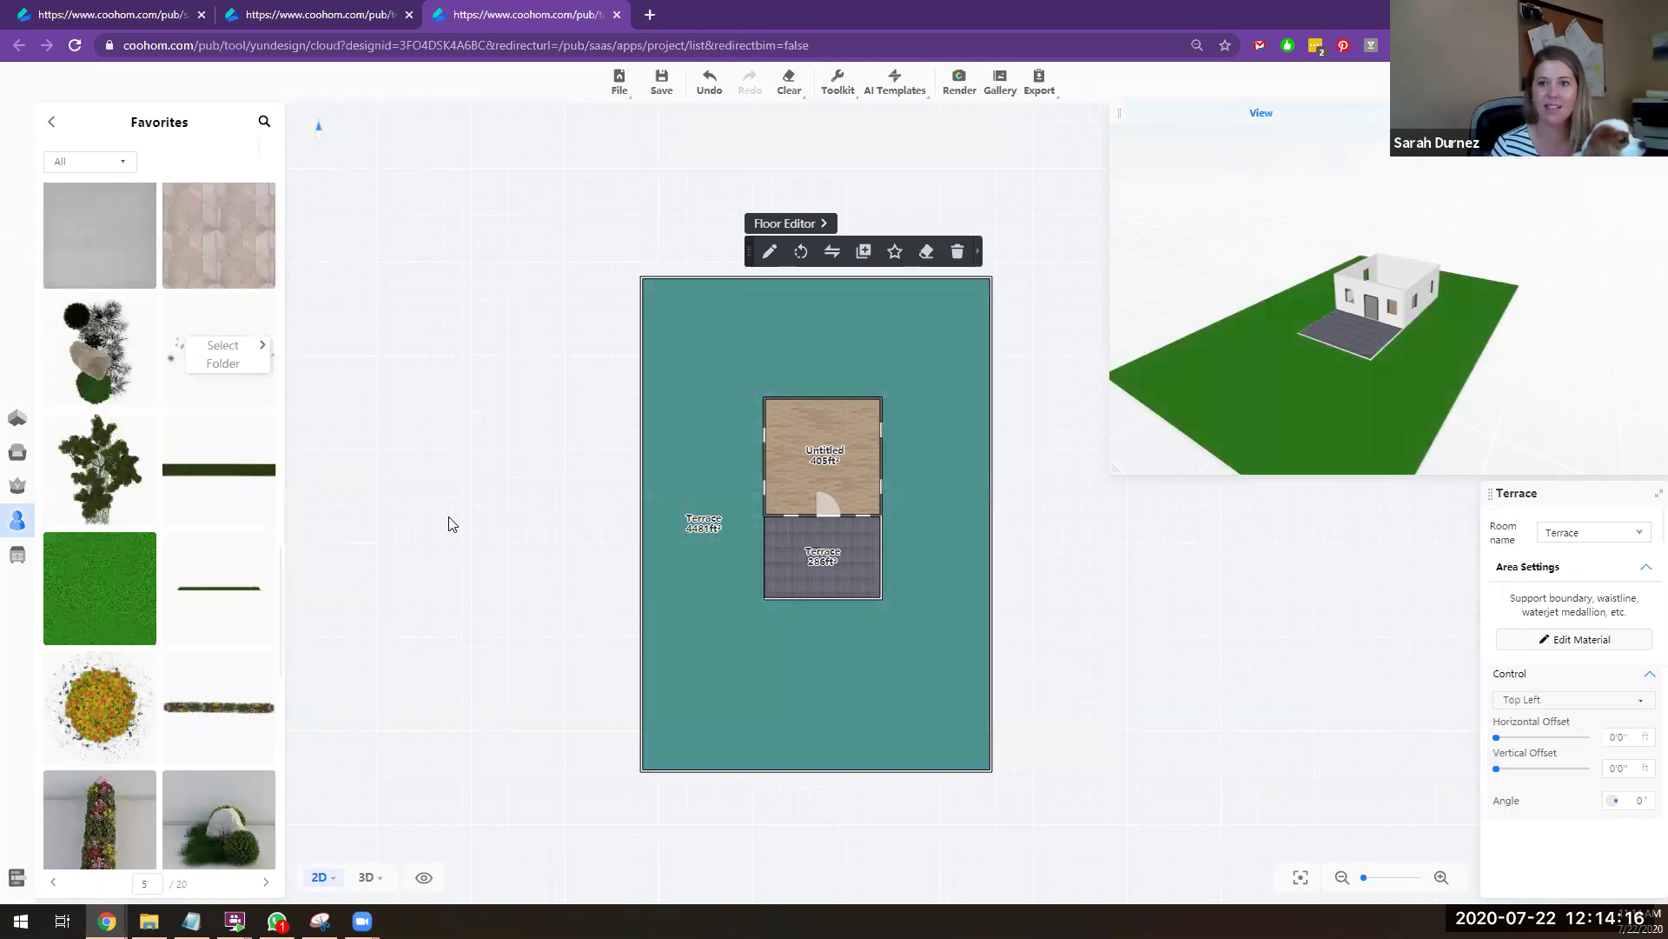
mouse_move(143, 554)
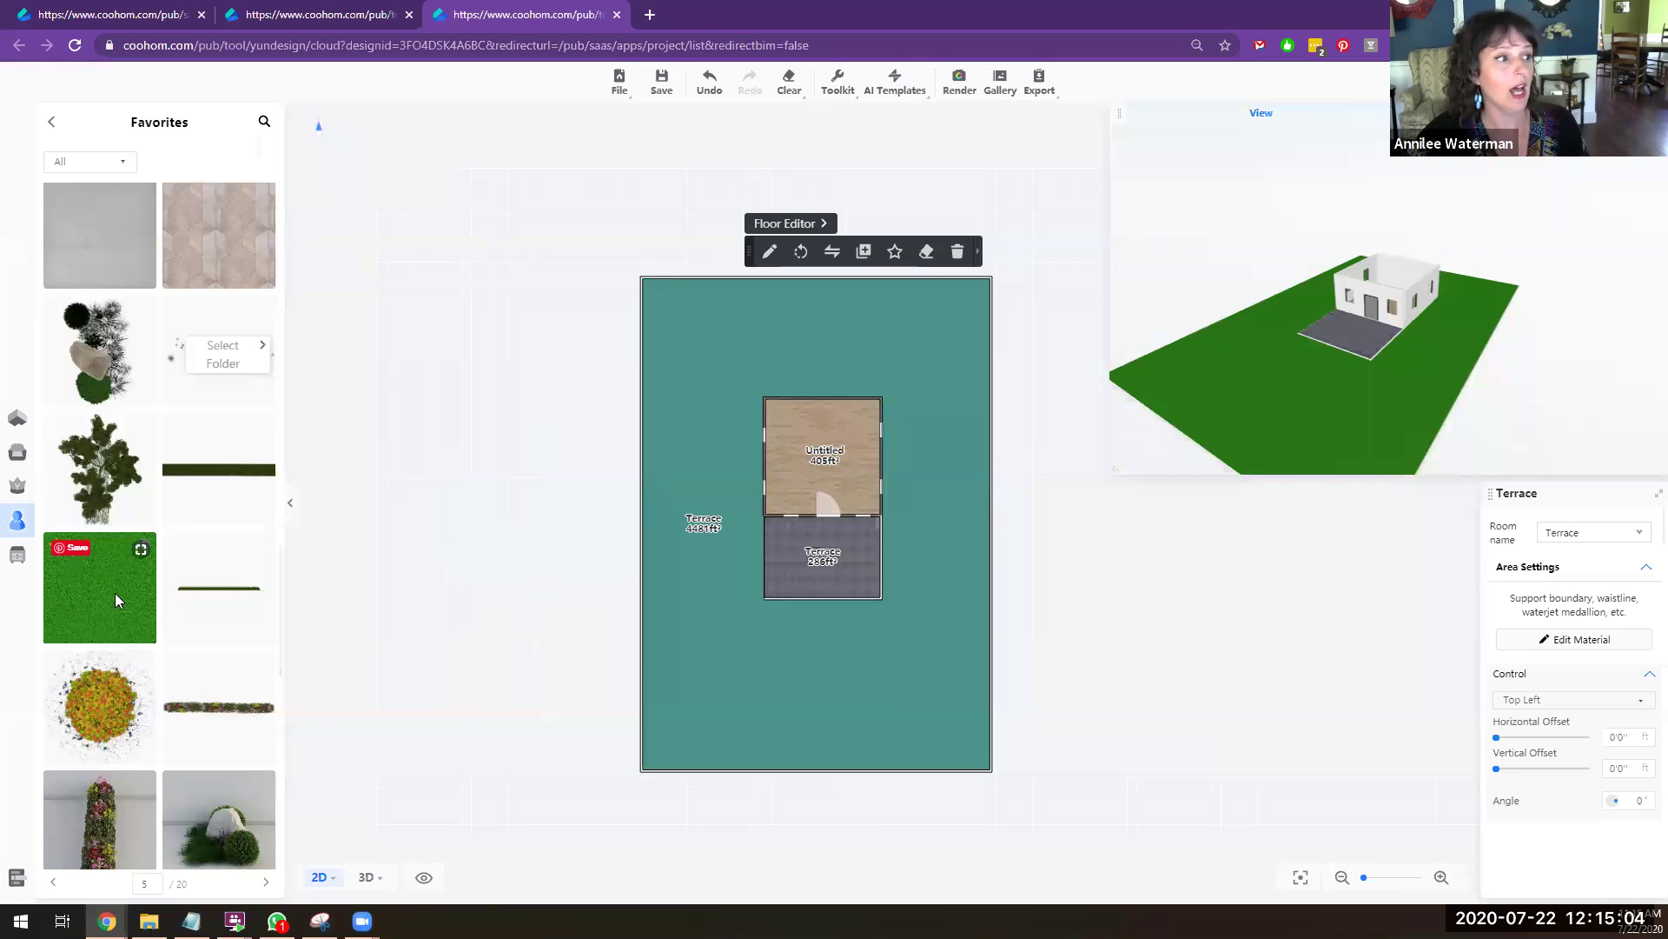
mouse_move(145, 547)
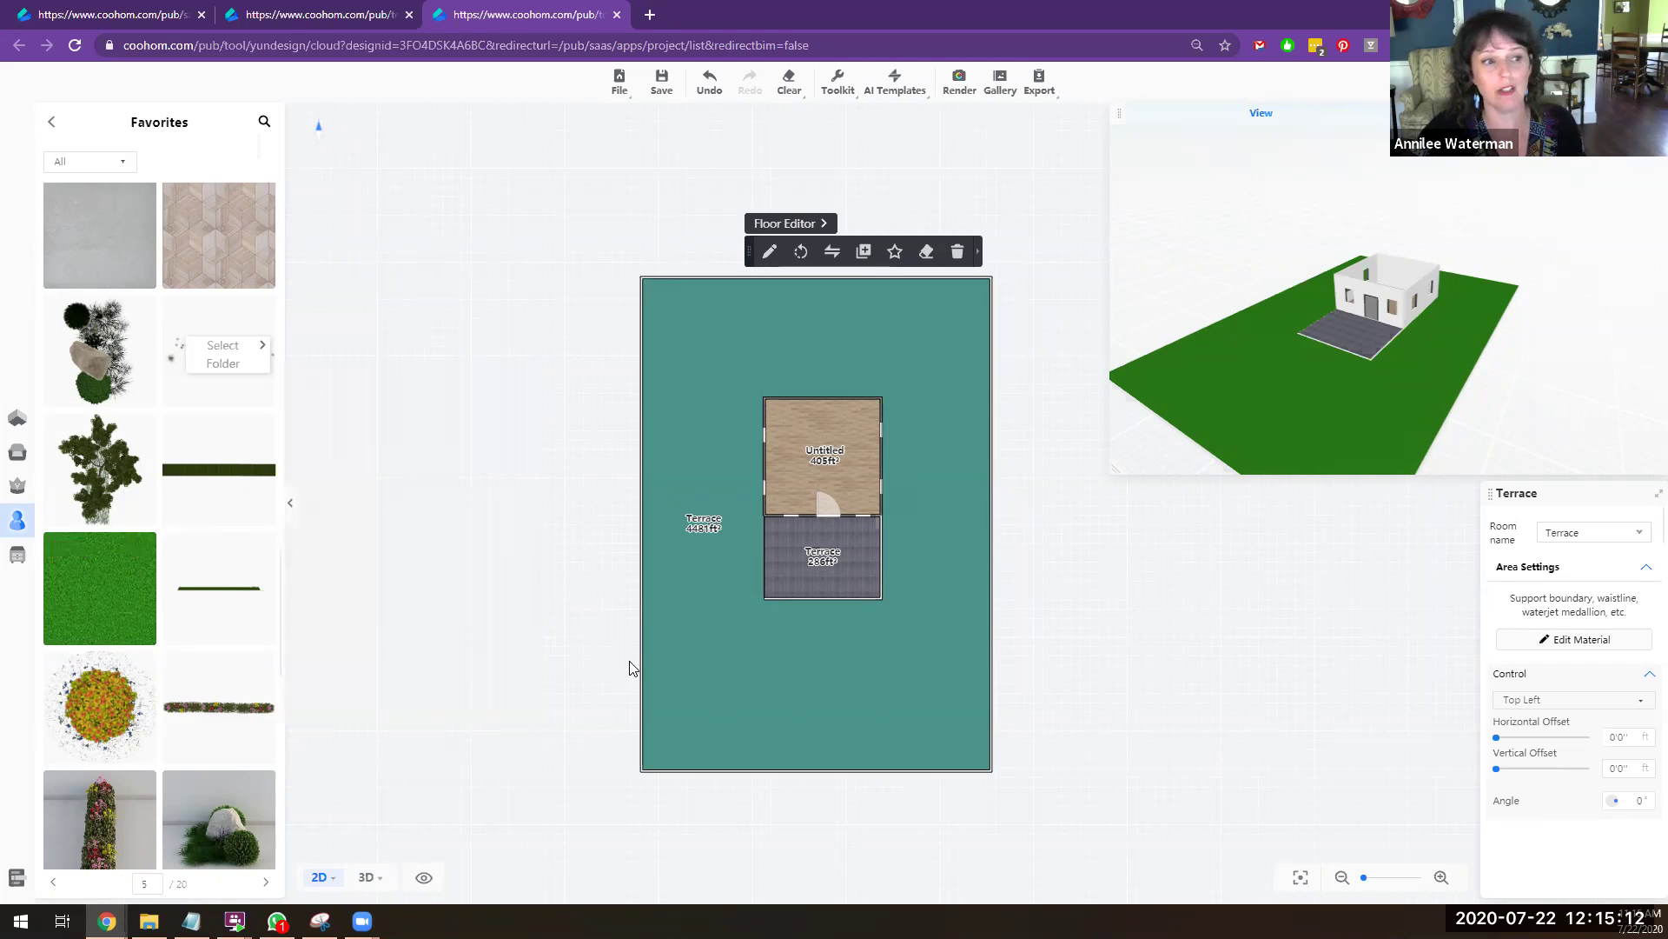
scroll(1399, 343, "up", 5)
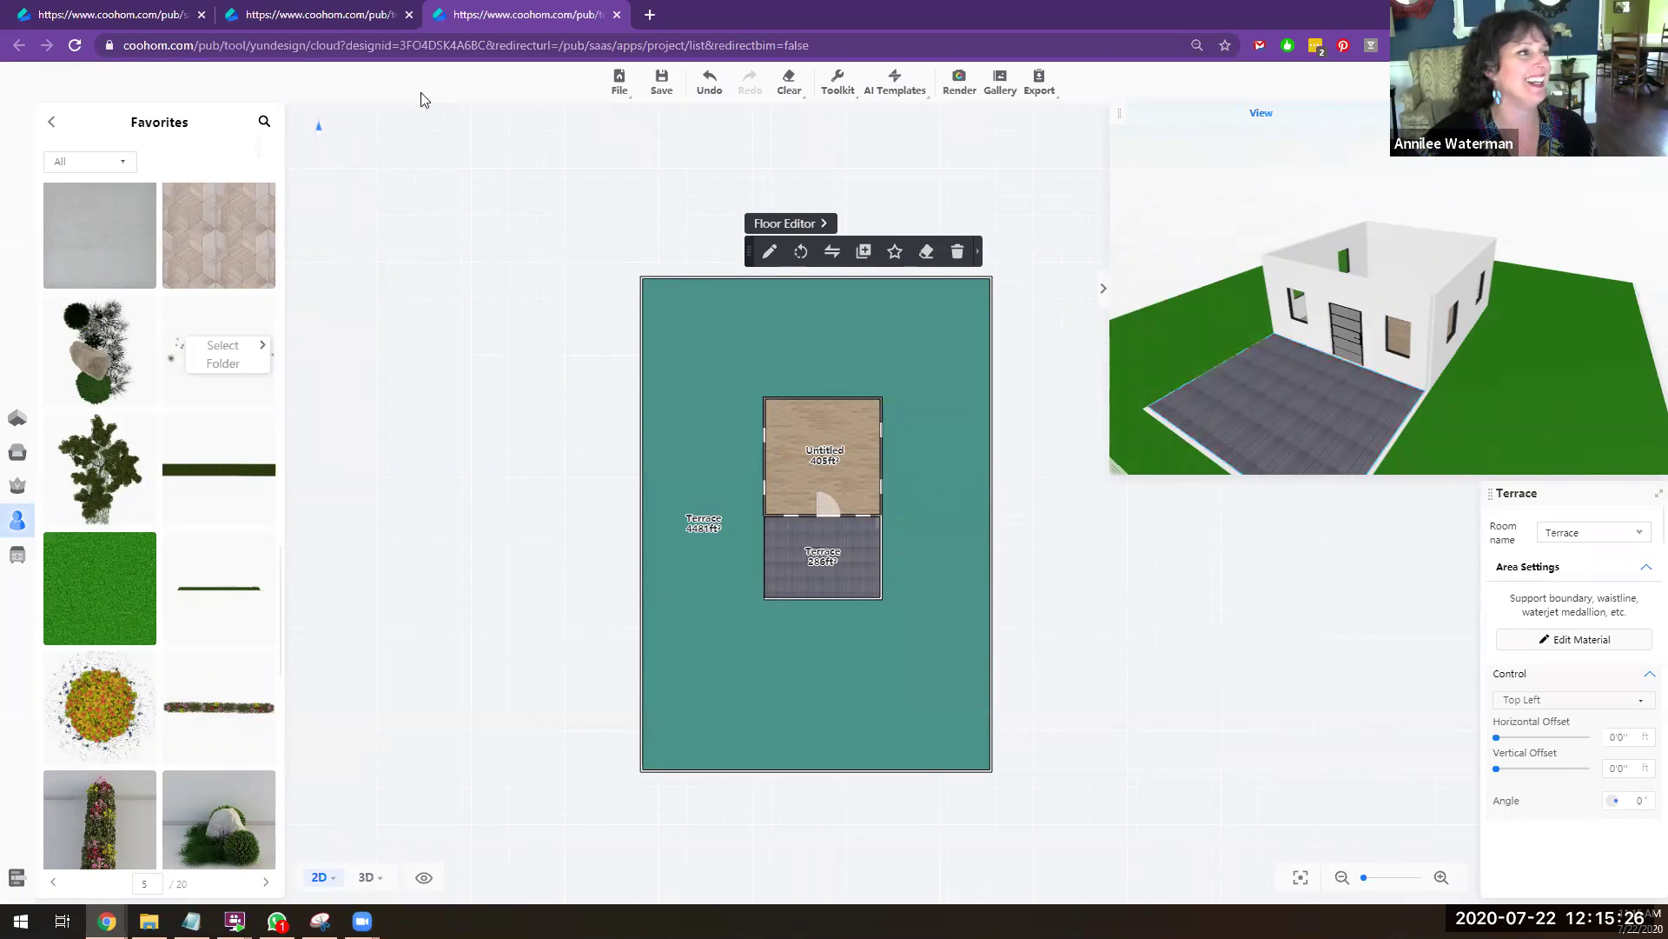
Step: Return to the favorites overview, switch to the 3D view, and add the house's front door to the favorites
left_click(53, 127)
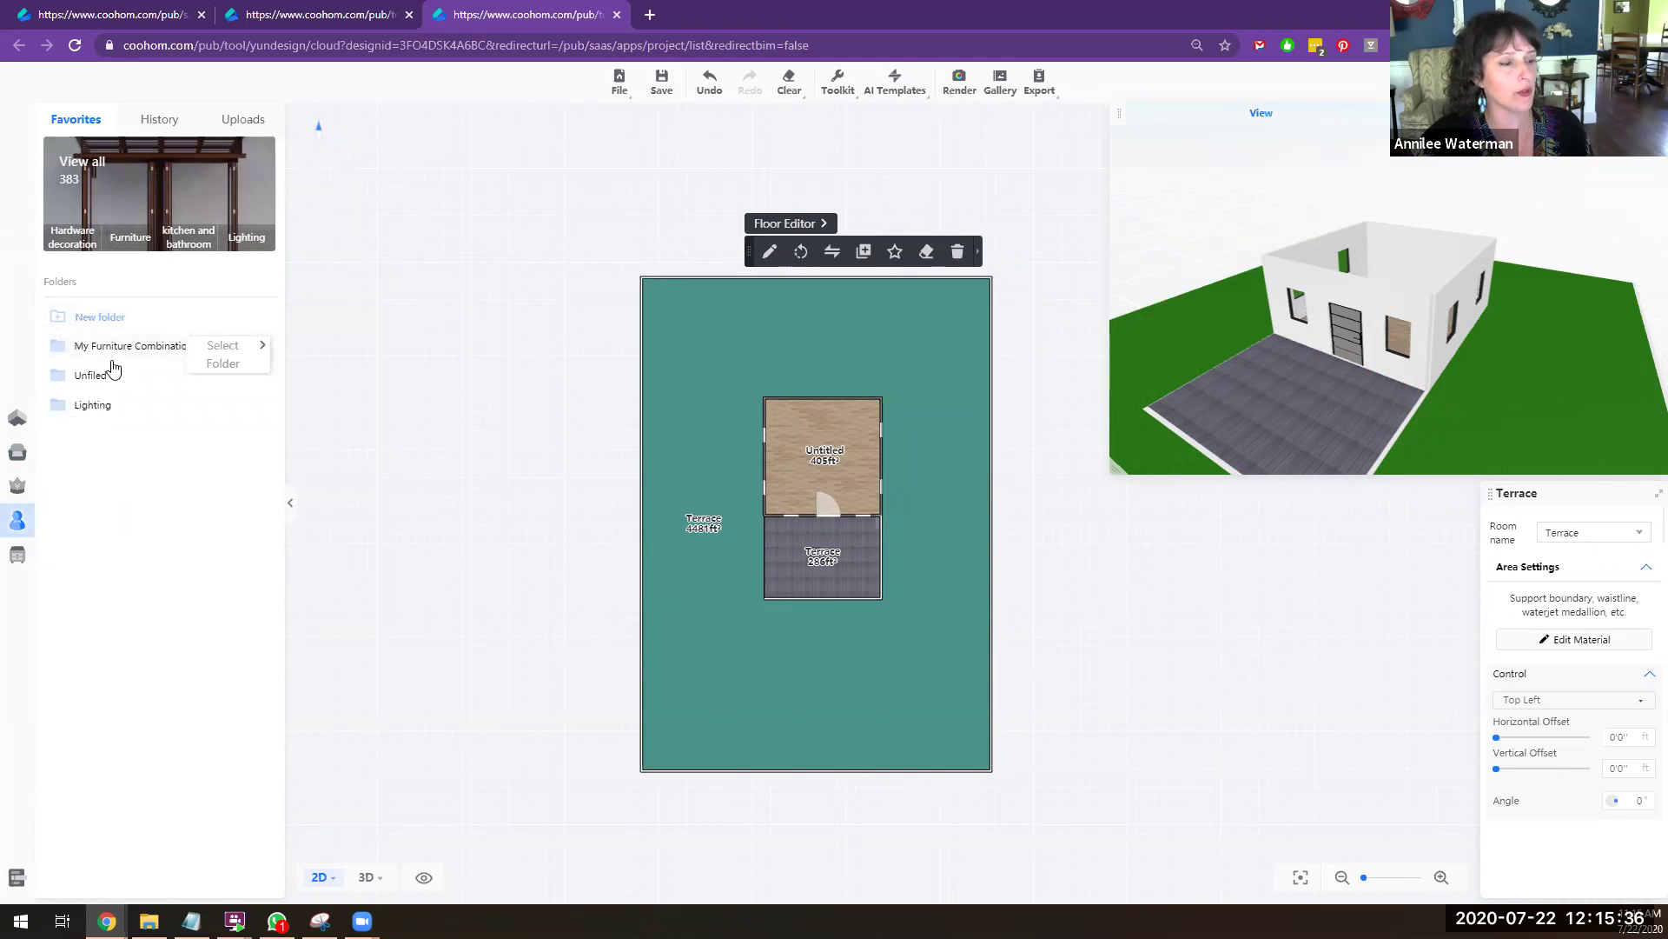
left_click(369, 877)
scroll(686, 640, "up", 5)
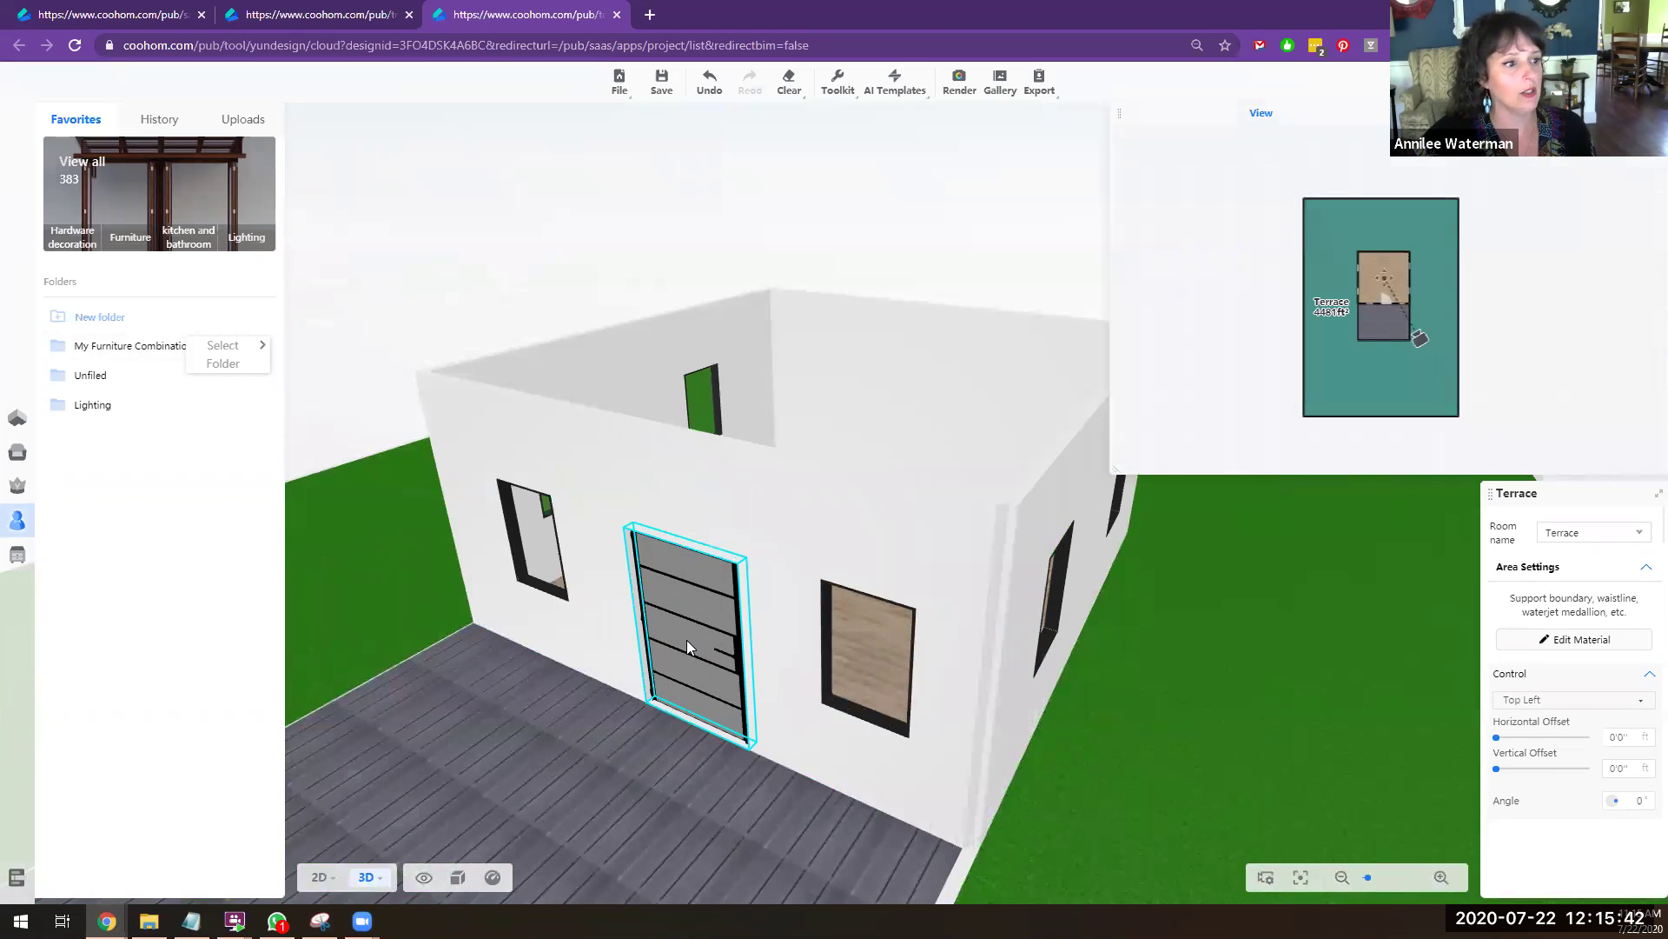
left_click(687, 648)
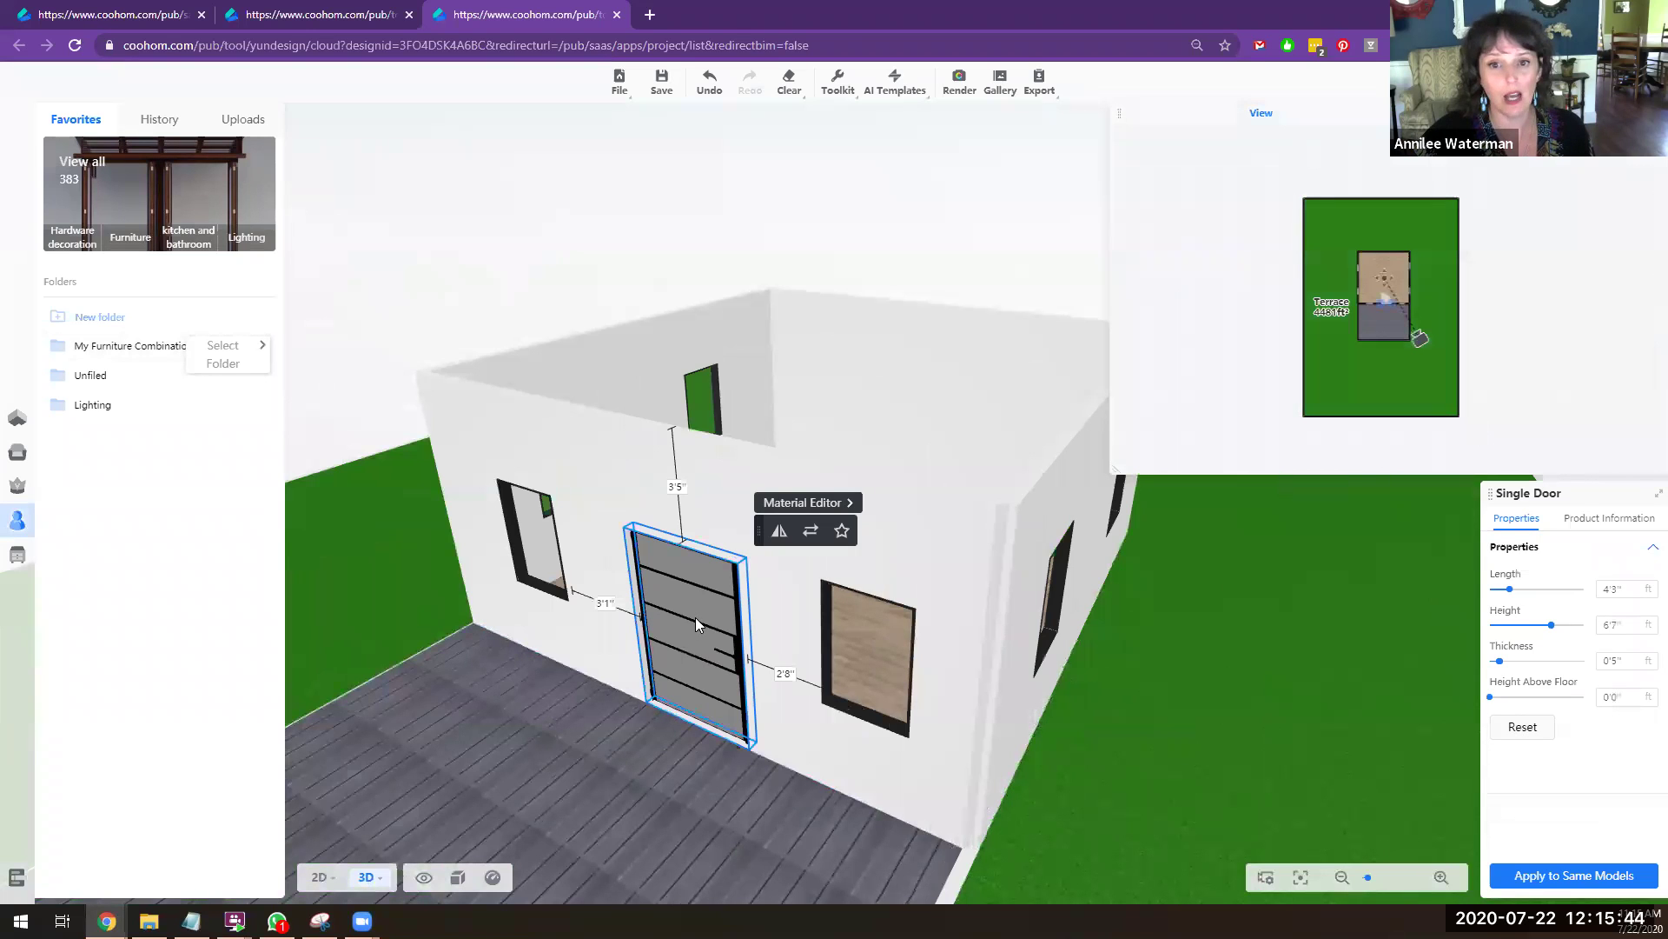
left_click(842, 532)
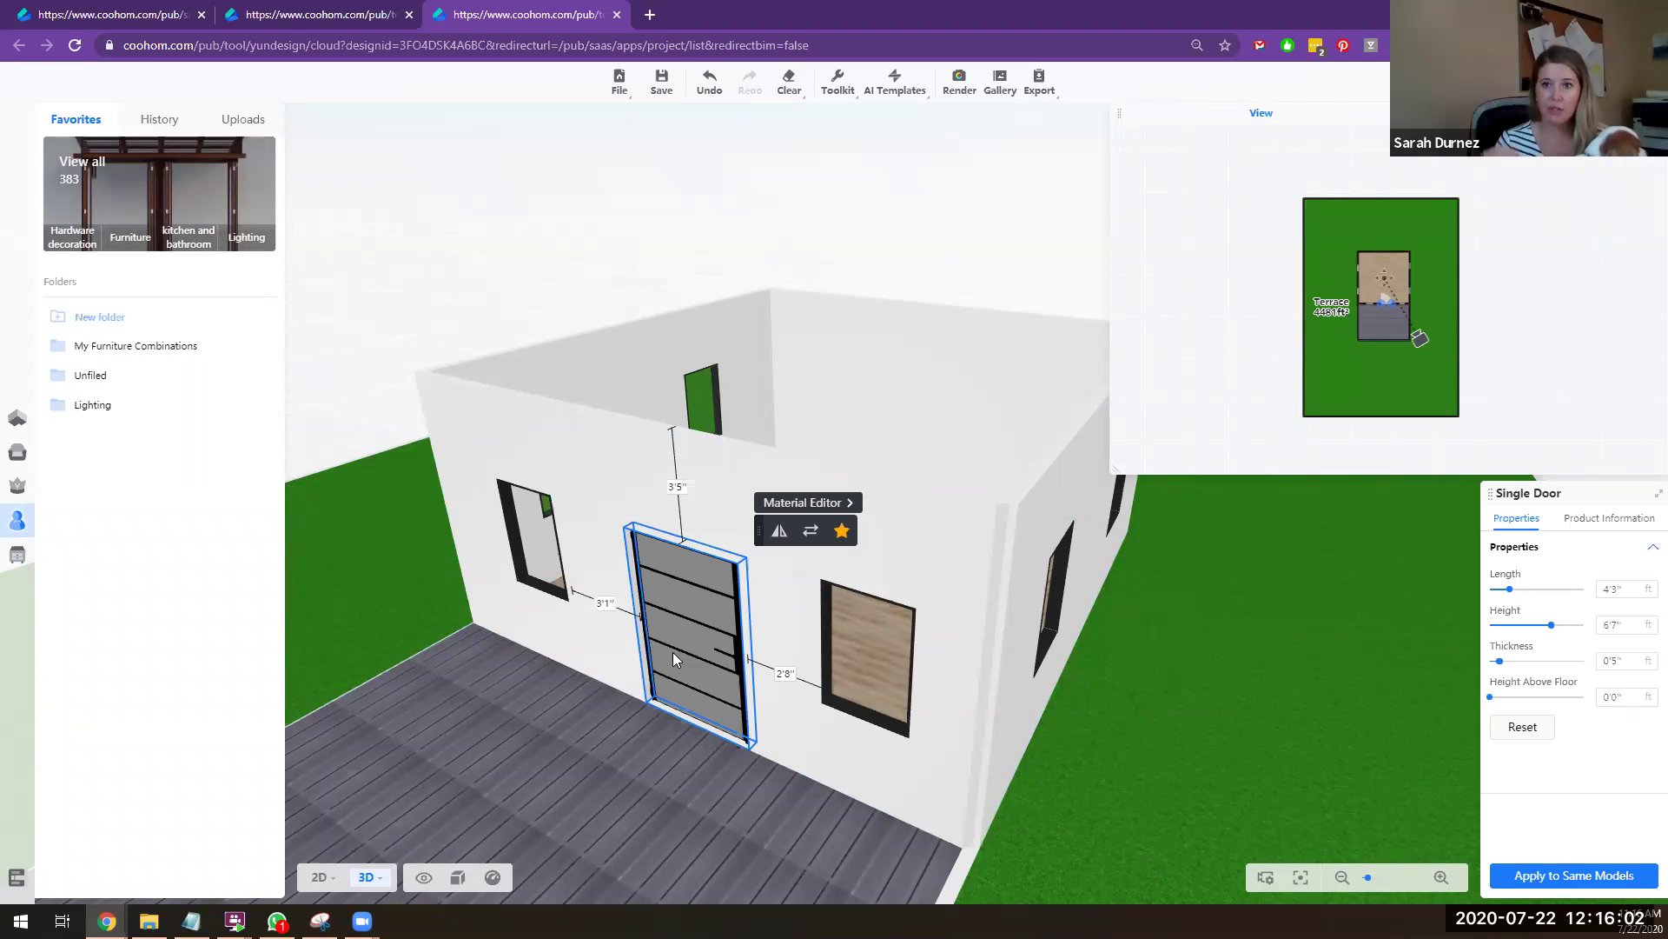
Step: Open the chairs category of the furniture library and add the wooden-frame item at the start of the list to the favorites
scroll(985, 414, "down", 2)
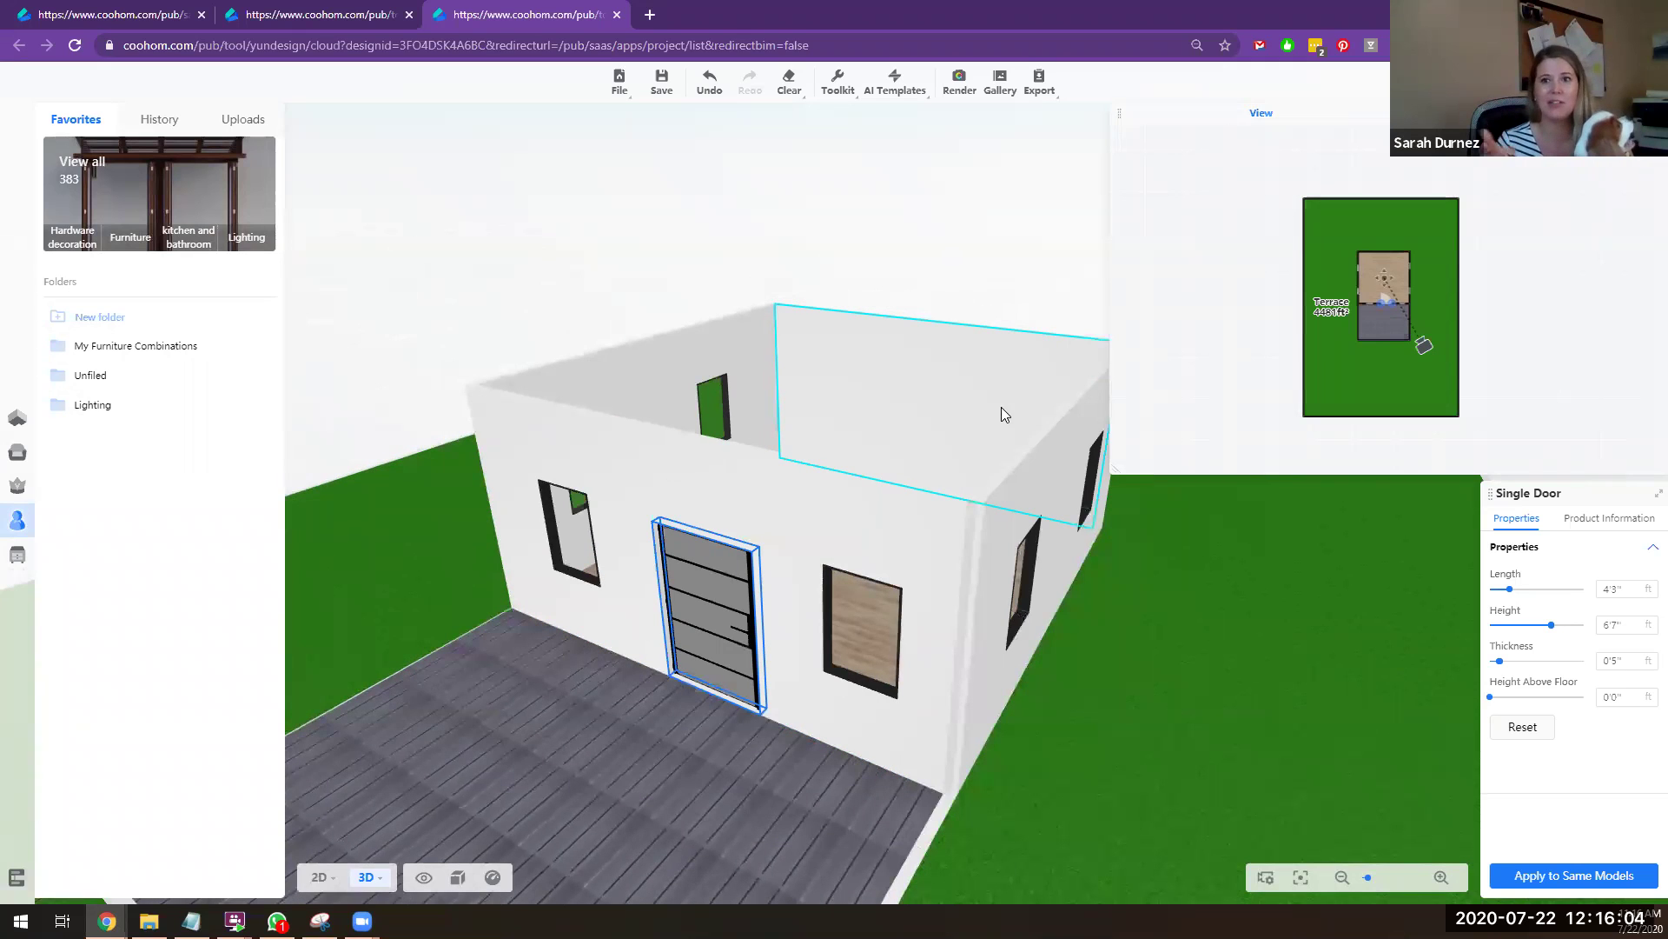
left_click(14, 459)
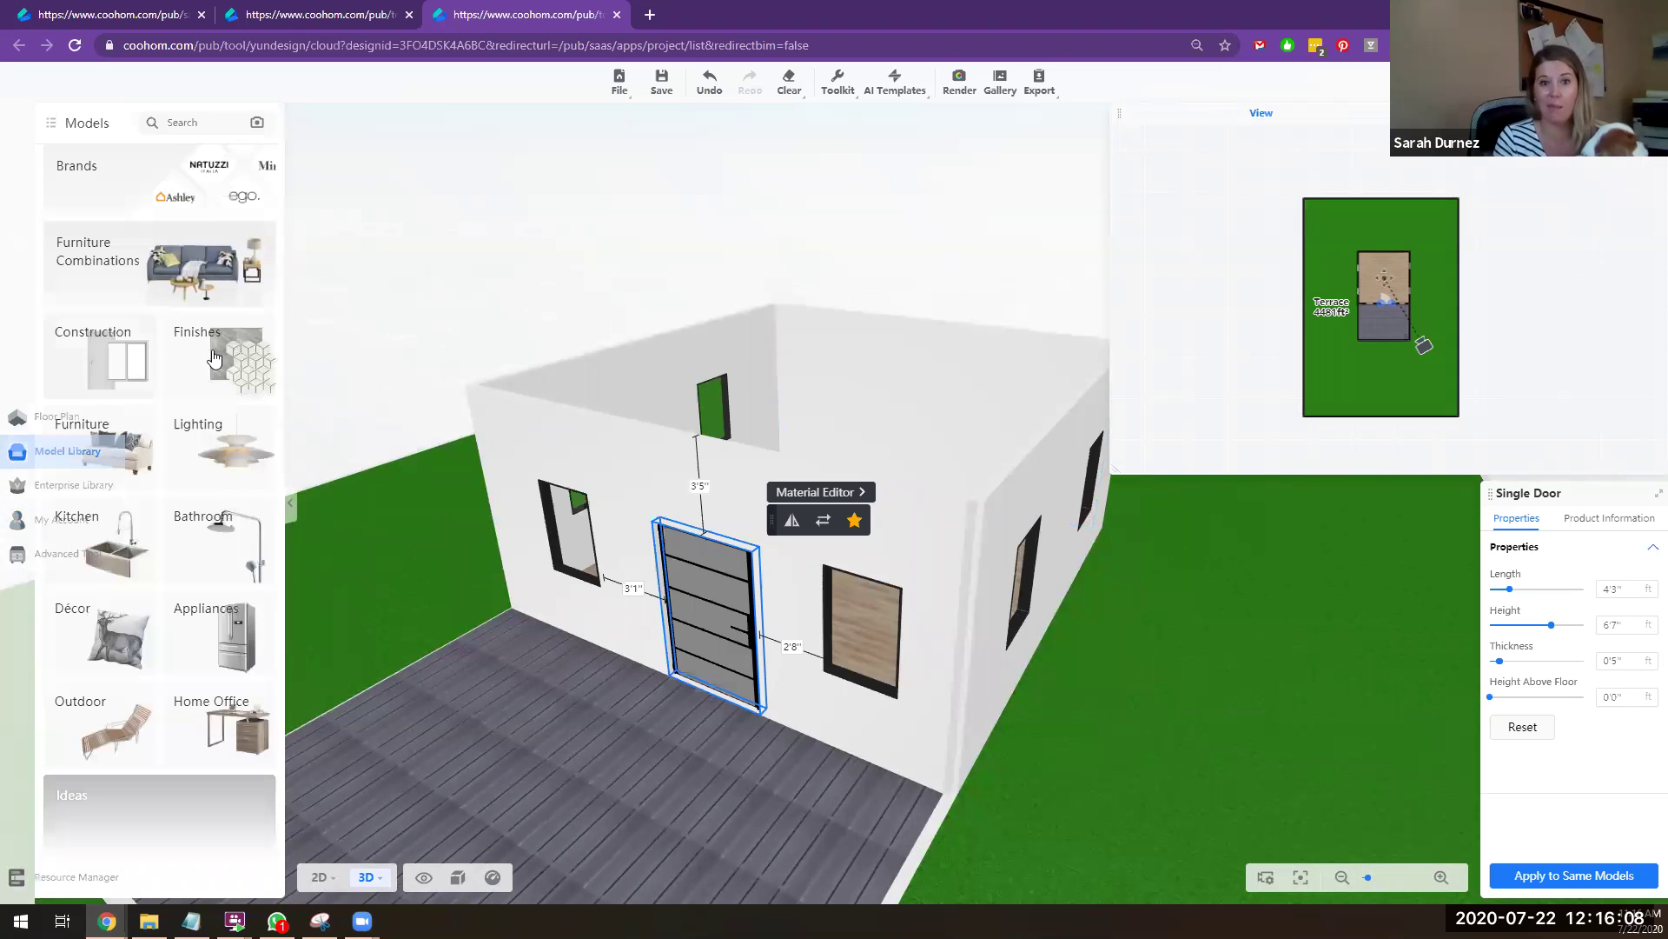
left_click(94, 456)
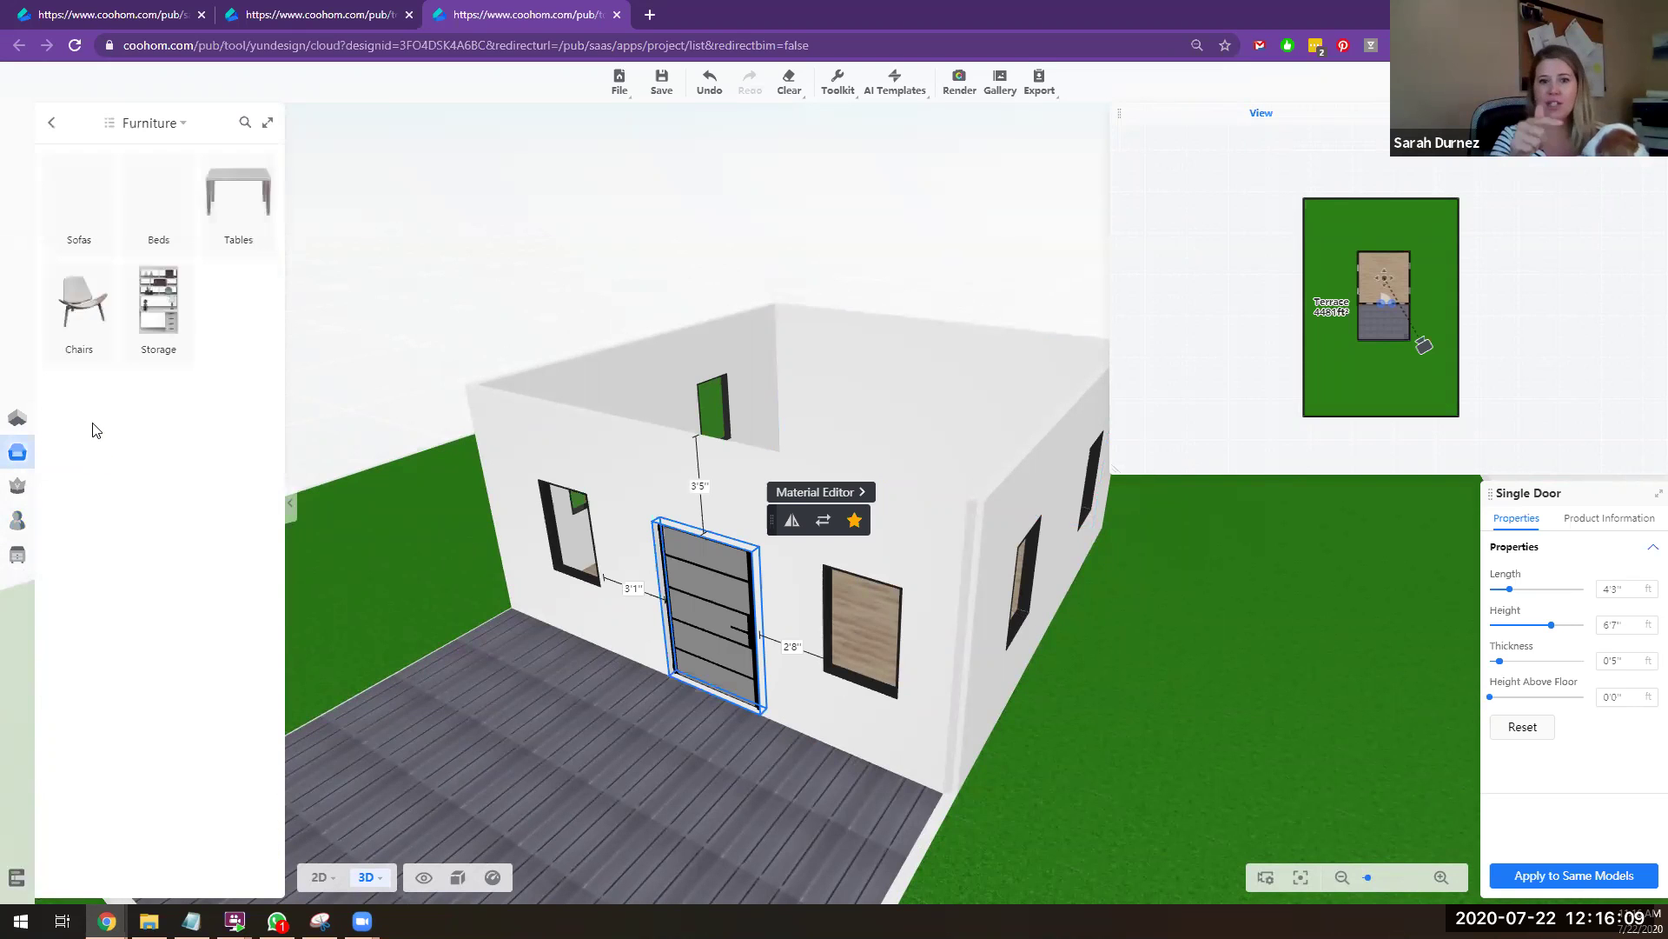
left_click(94, 326)
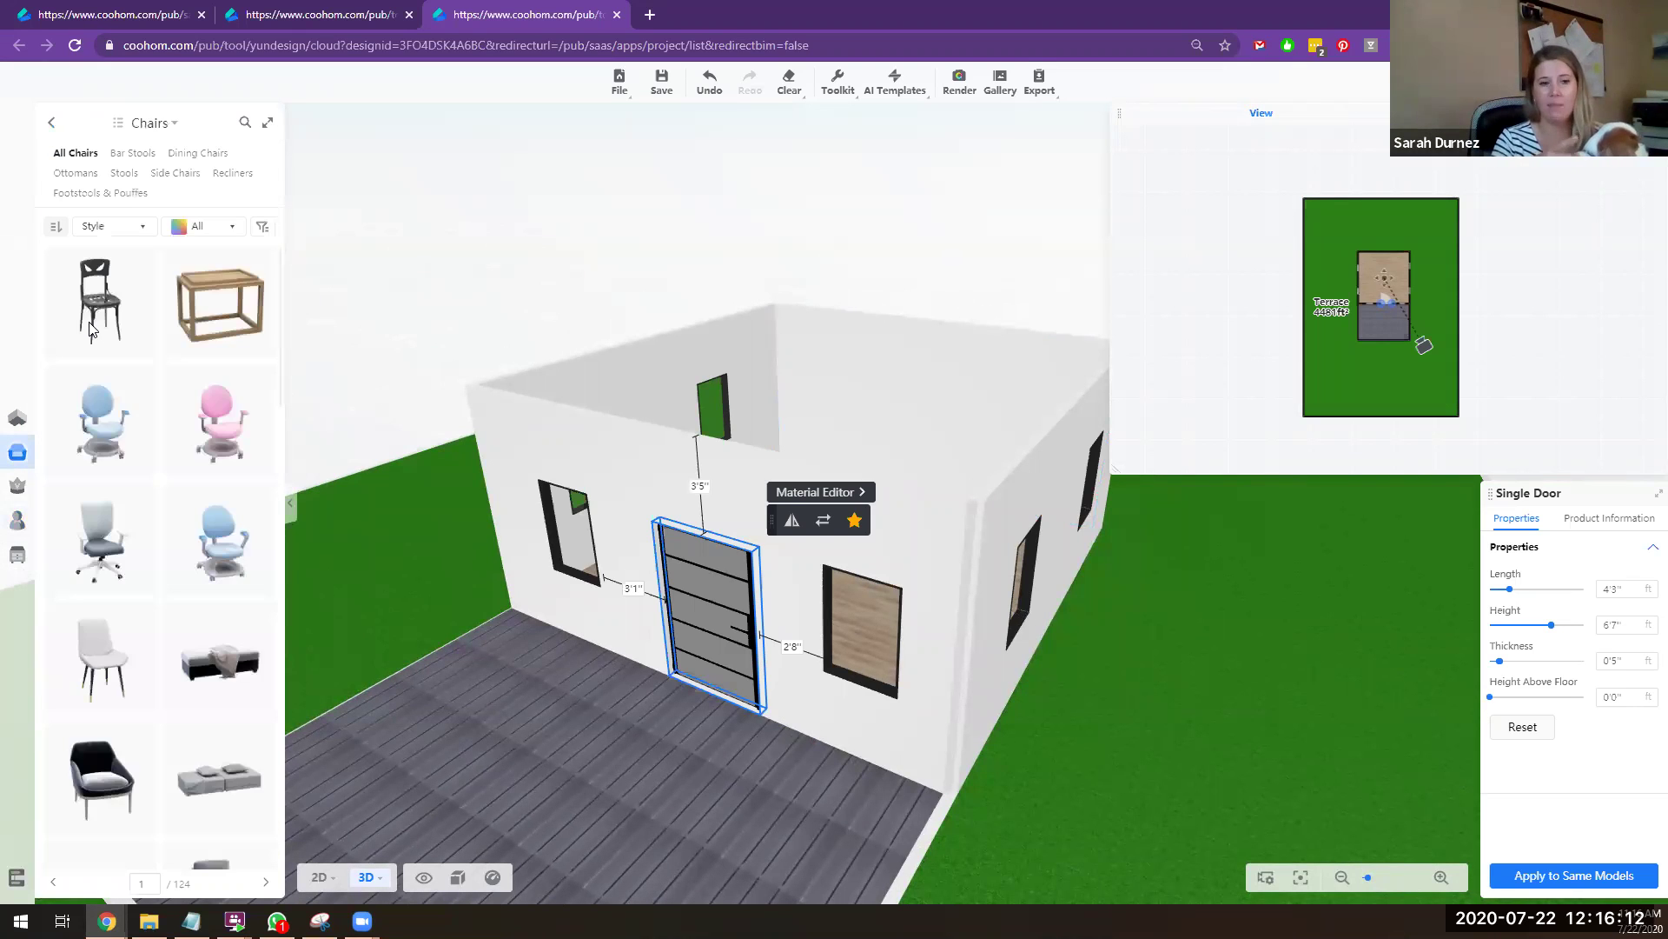
mouse_move(199, 276)
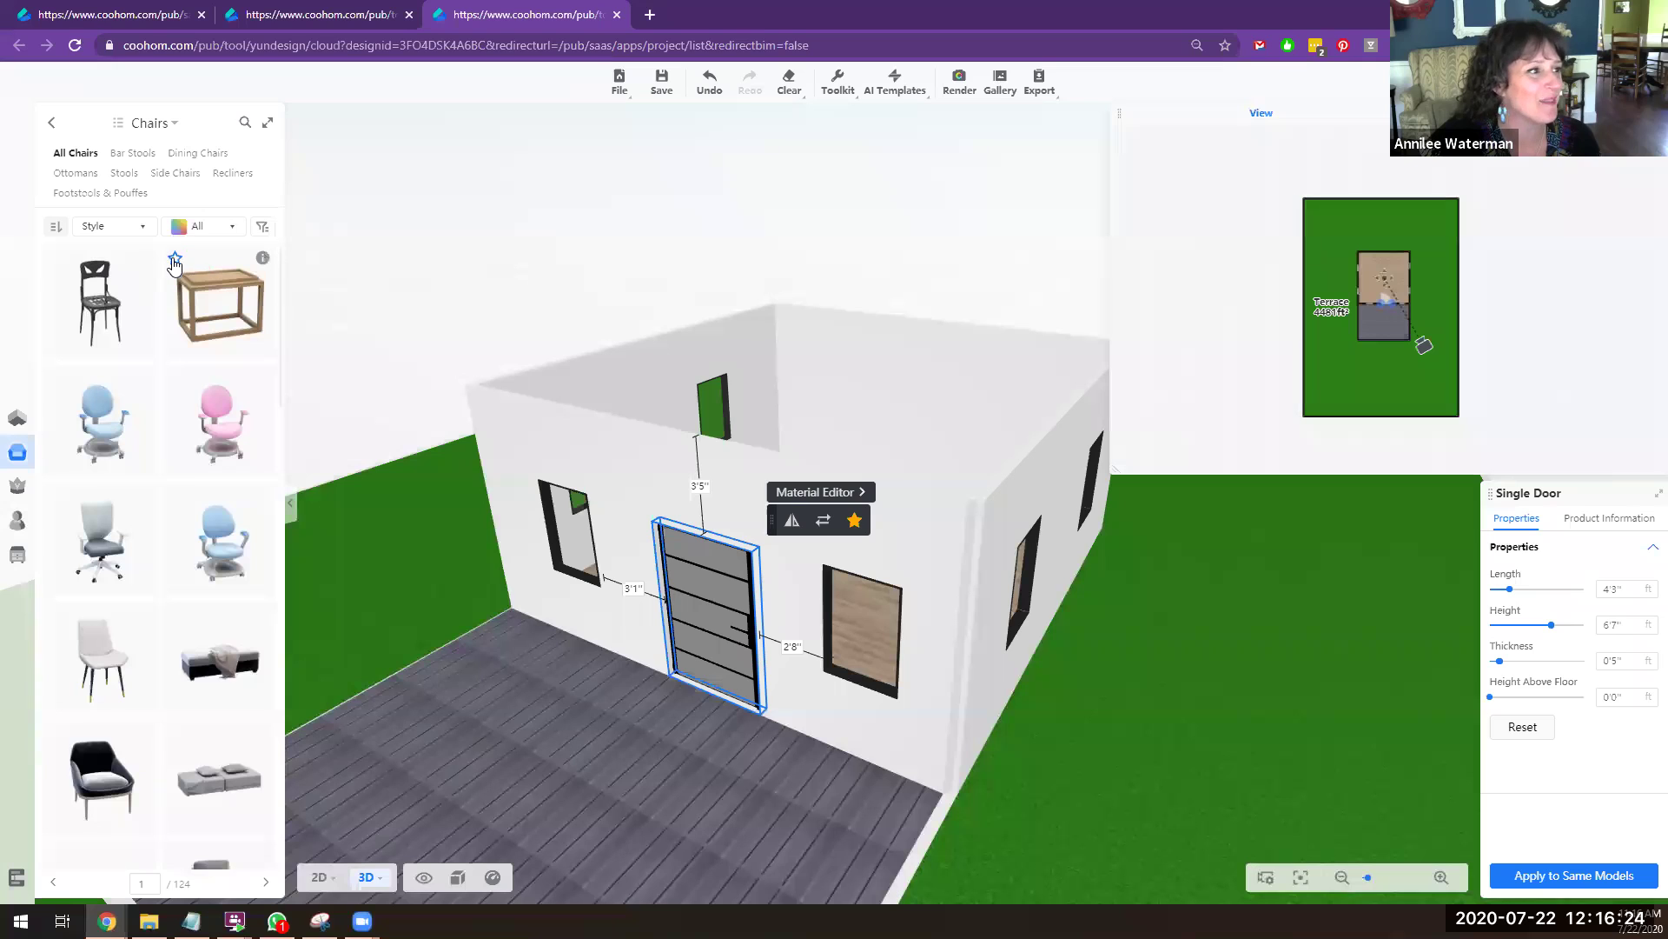
left_click(175, 259)
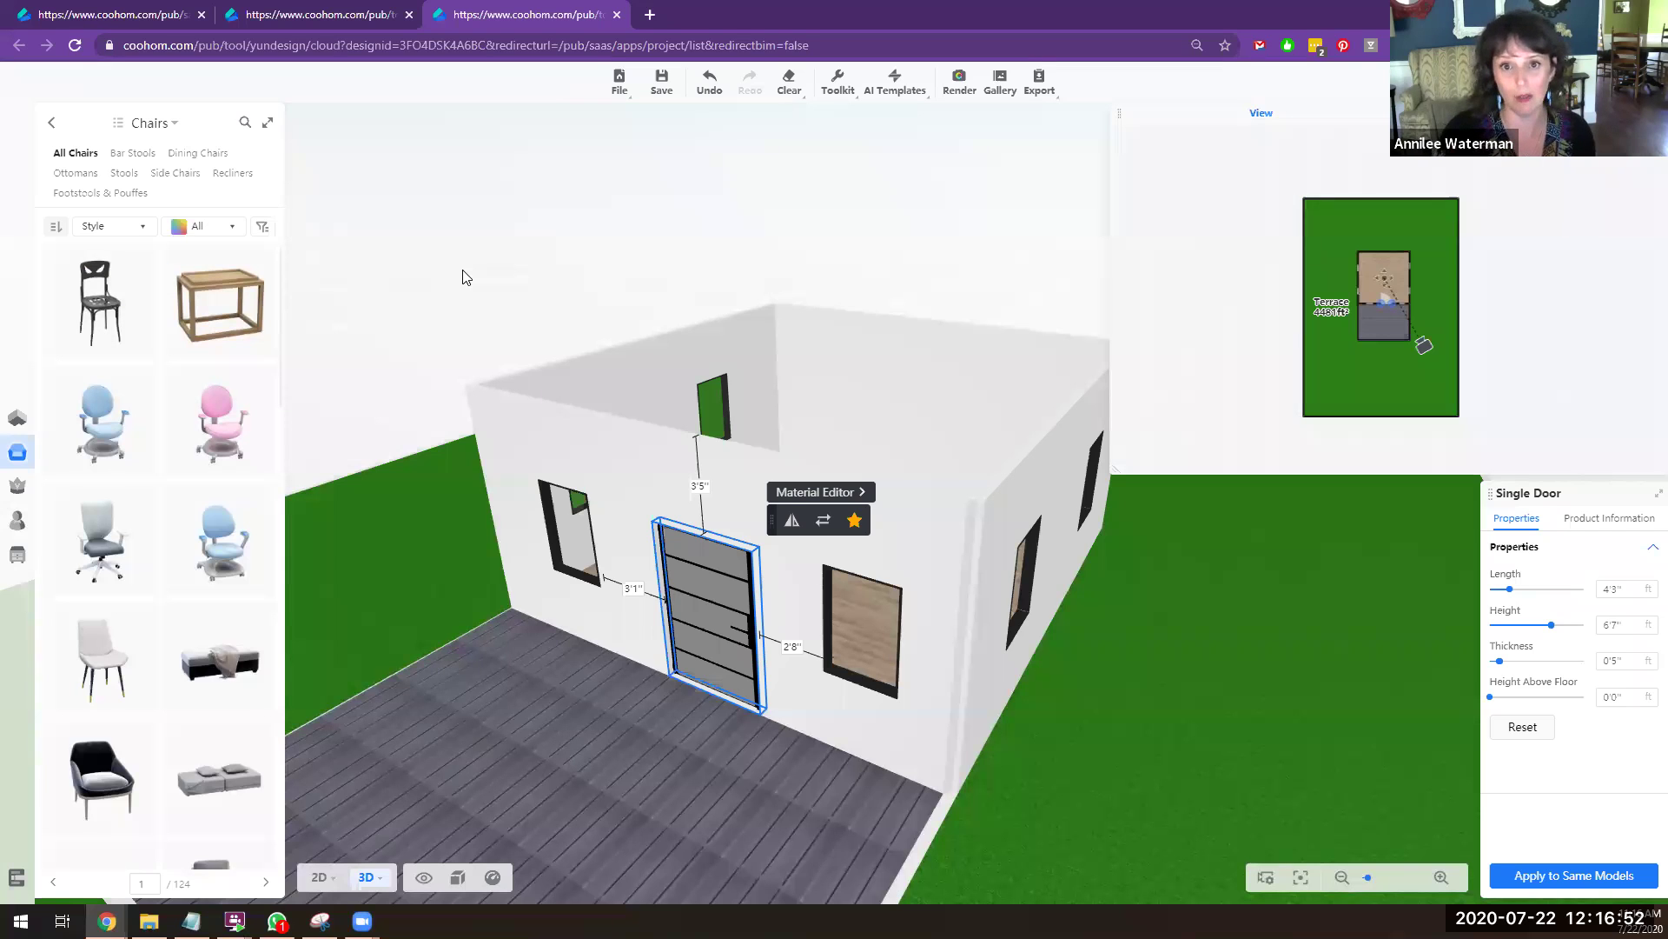
Step: Save the design and show its hidden products to bring back the house's roof
key("ctrl+s")
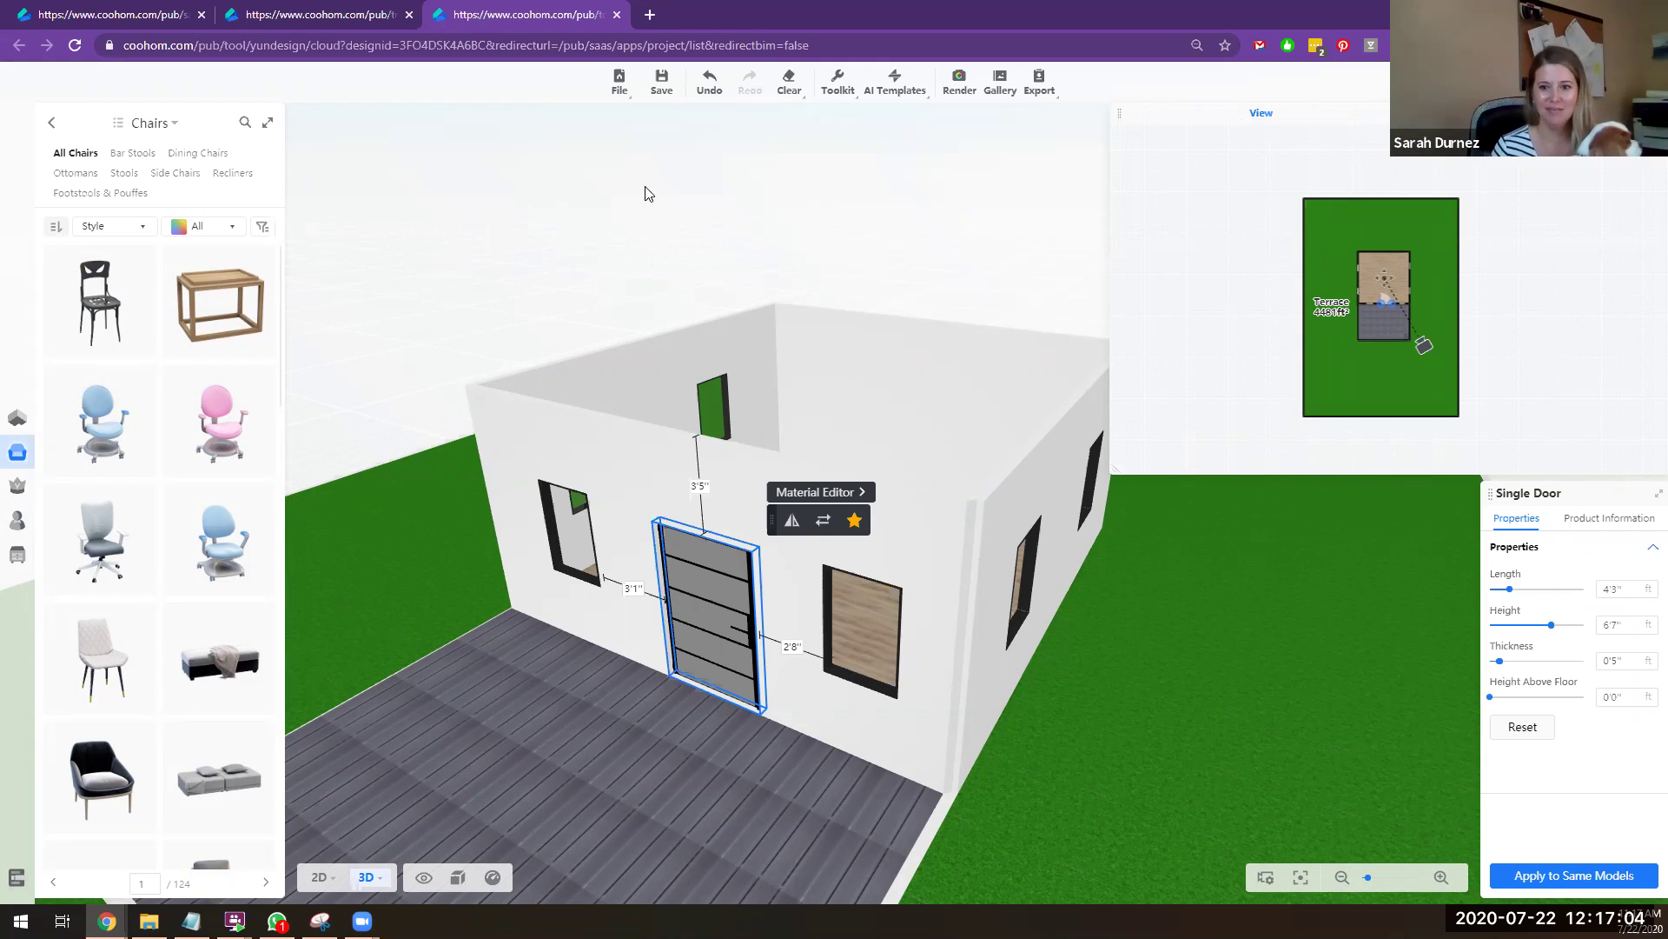
scroll(648, 190, "down", 5)
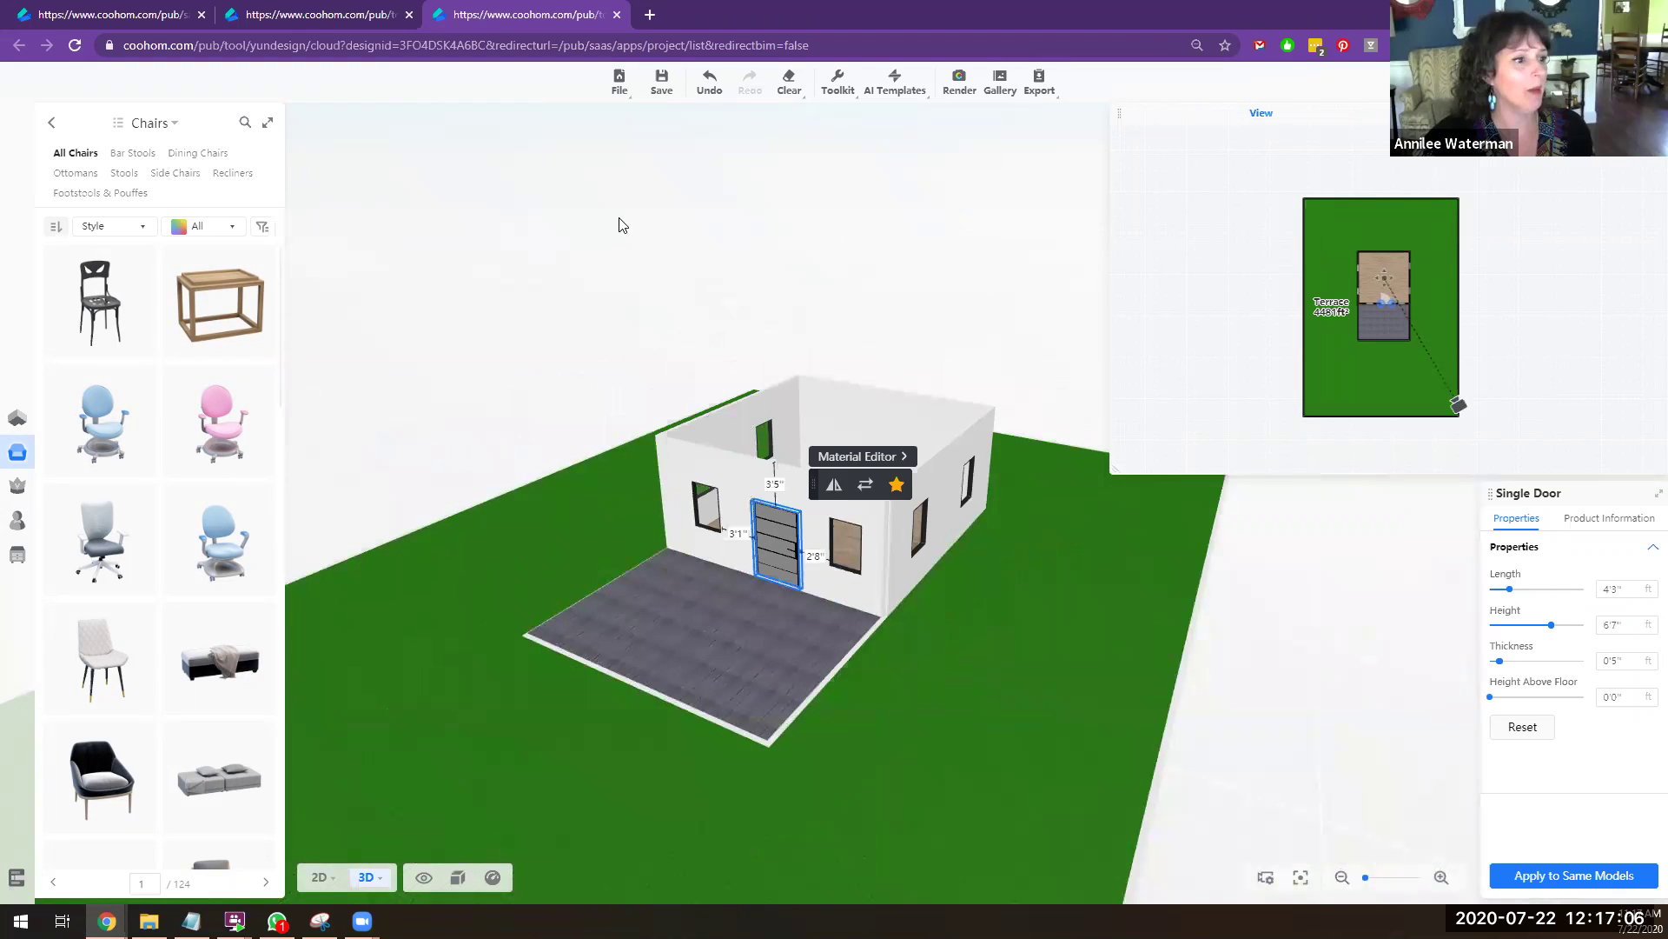
scroll(618, 223, "down", 5)
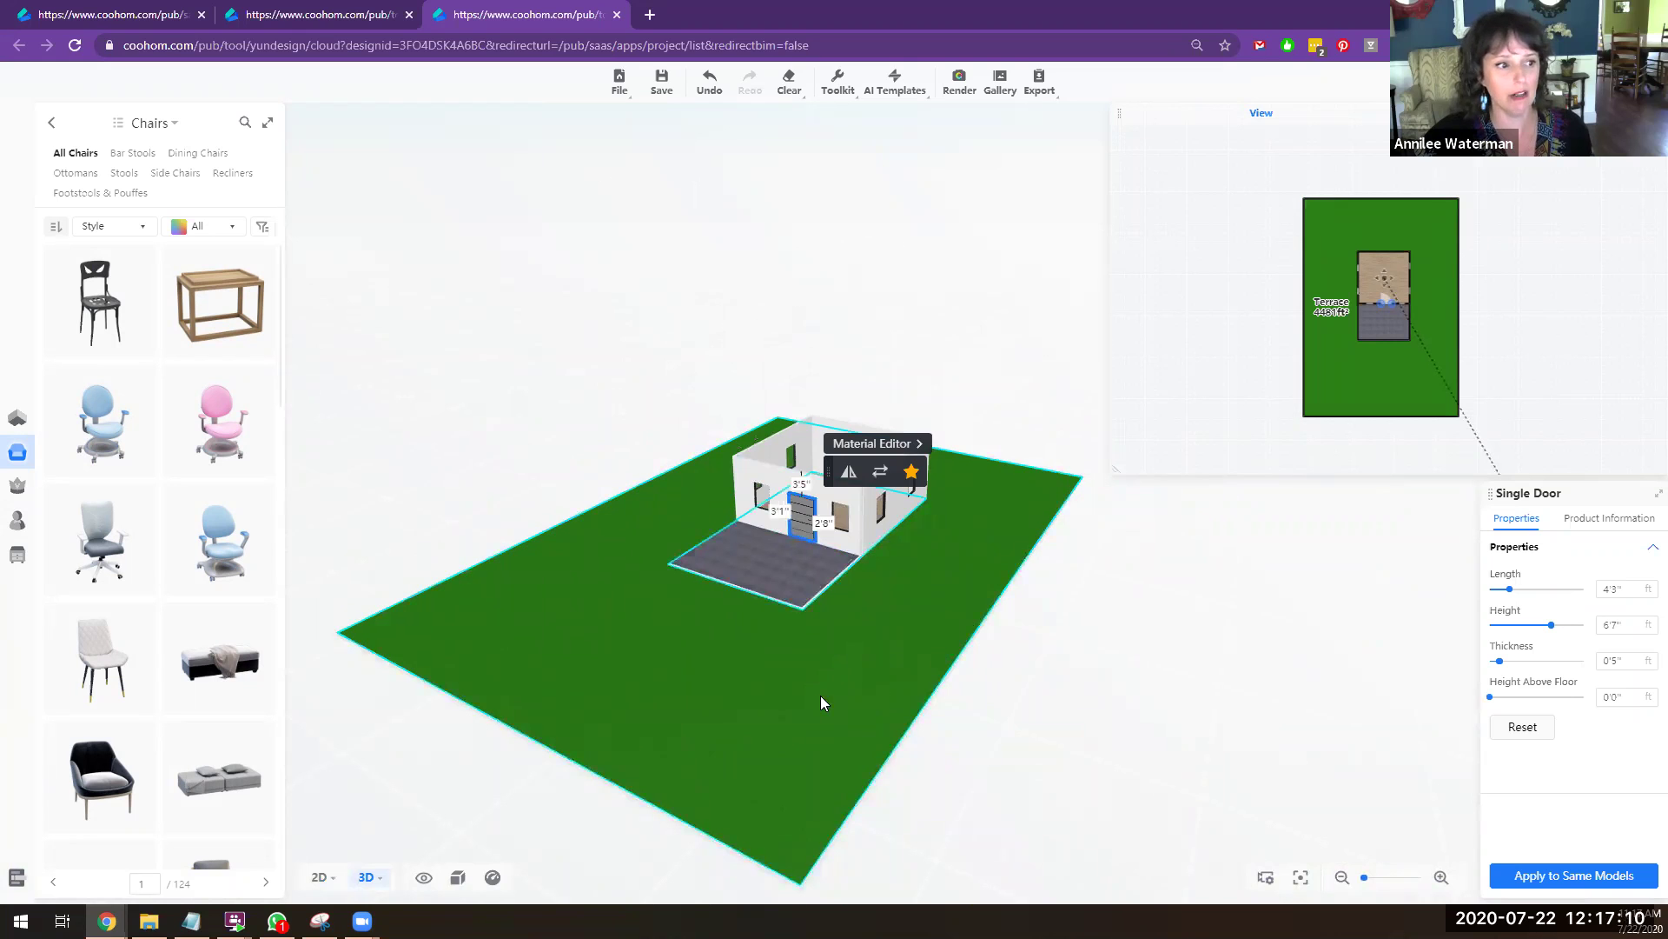
scroll(826, 700, "up", 5)
scroll(1058, 682, "up", 3)
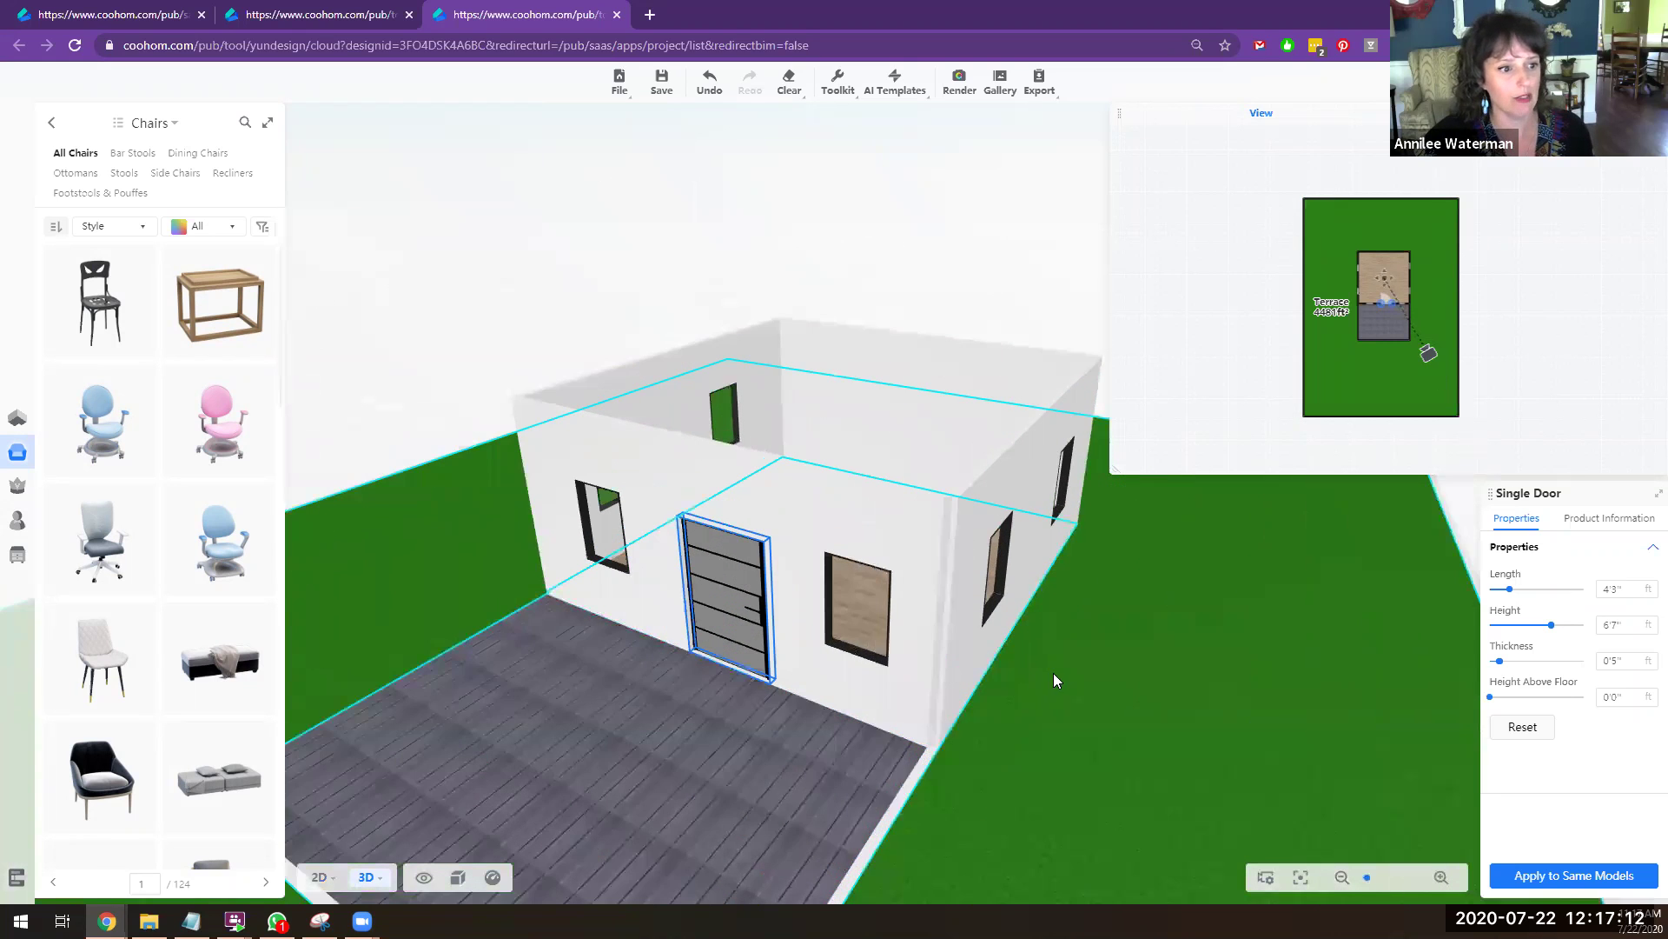
scroll(650, 583, "down", 5)
scroll(1013, 521, "down", 2)
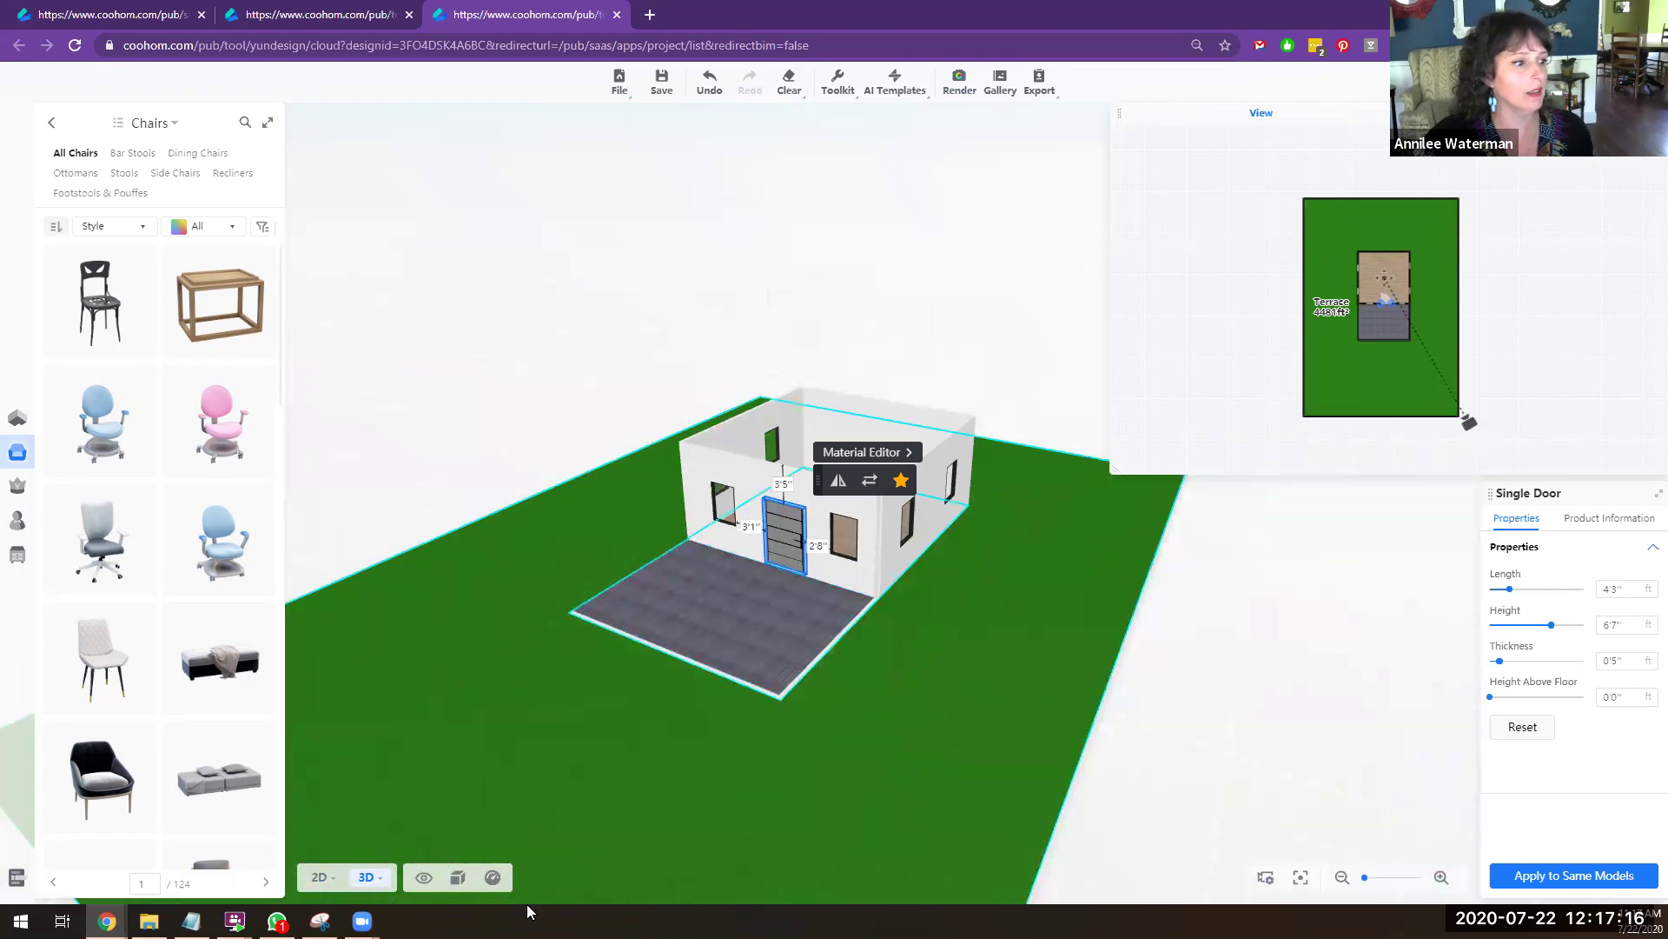
left_click(424, 878)
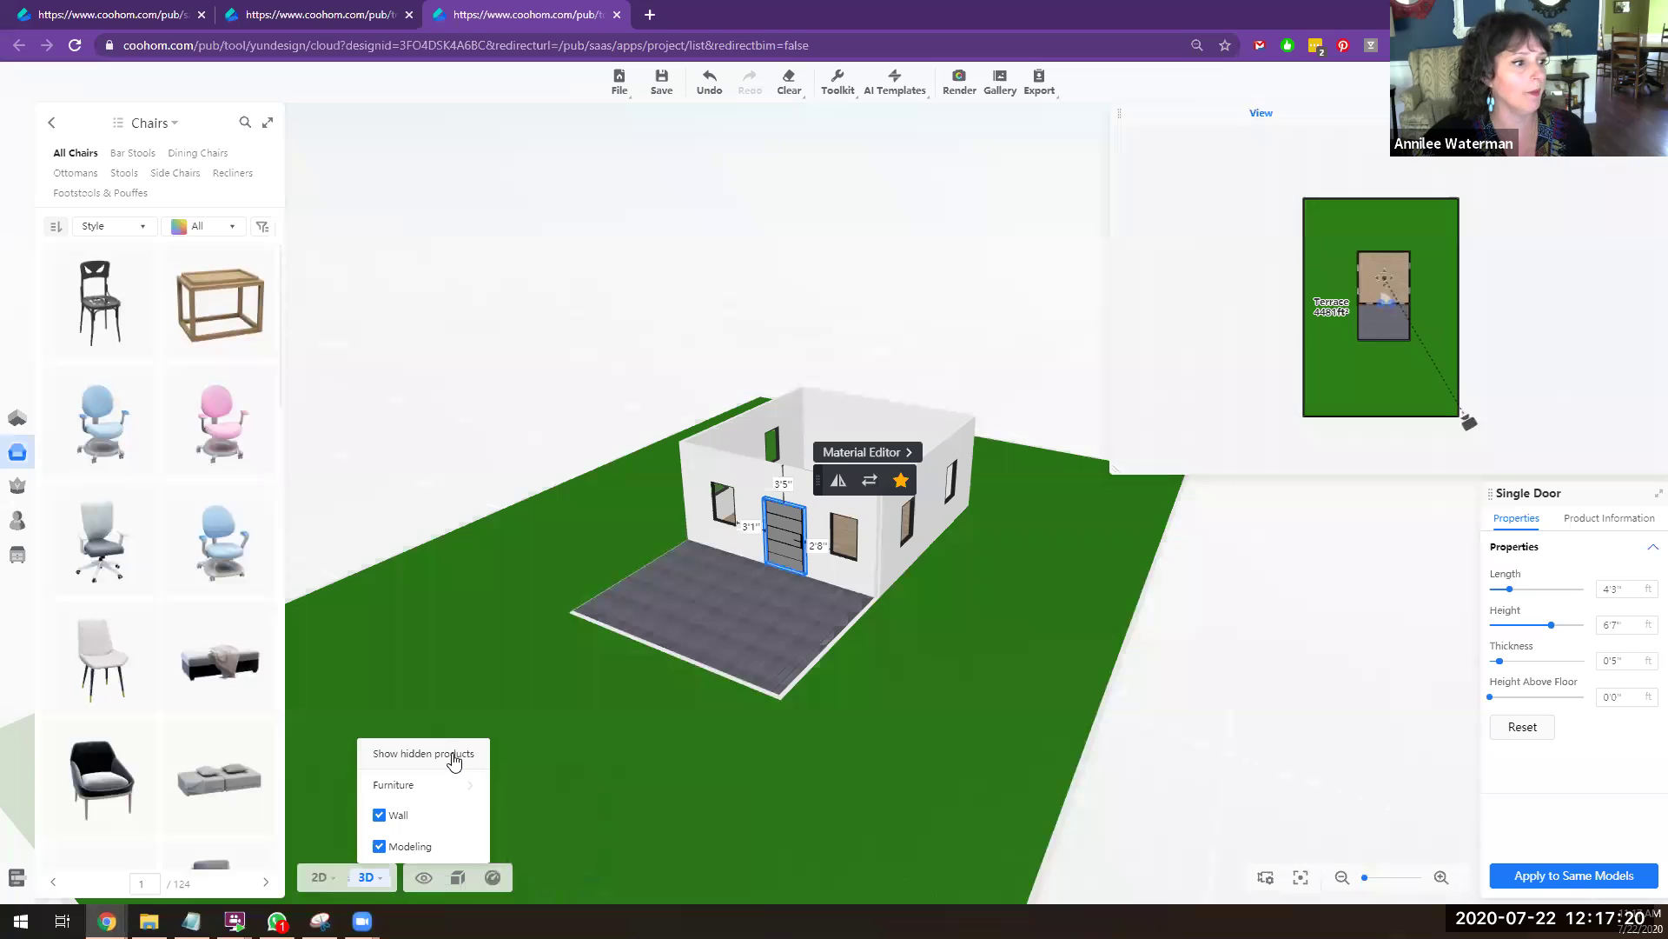
left_click(454, 755)
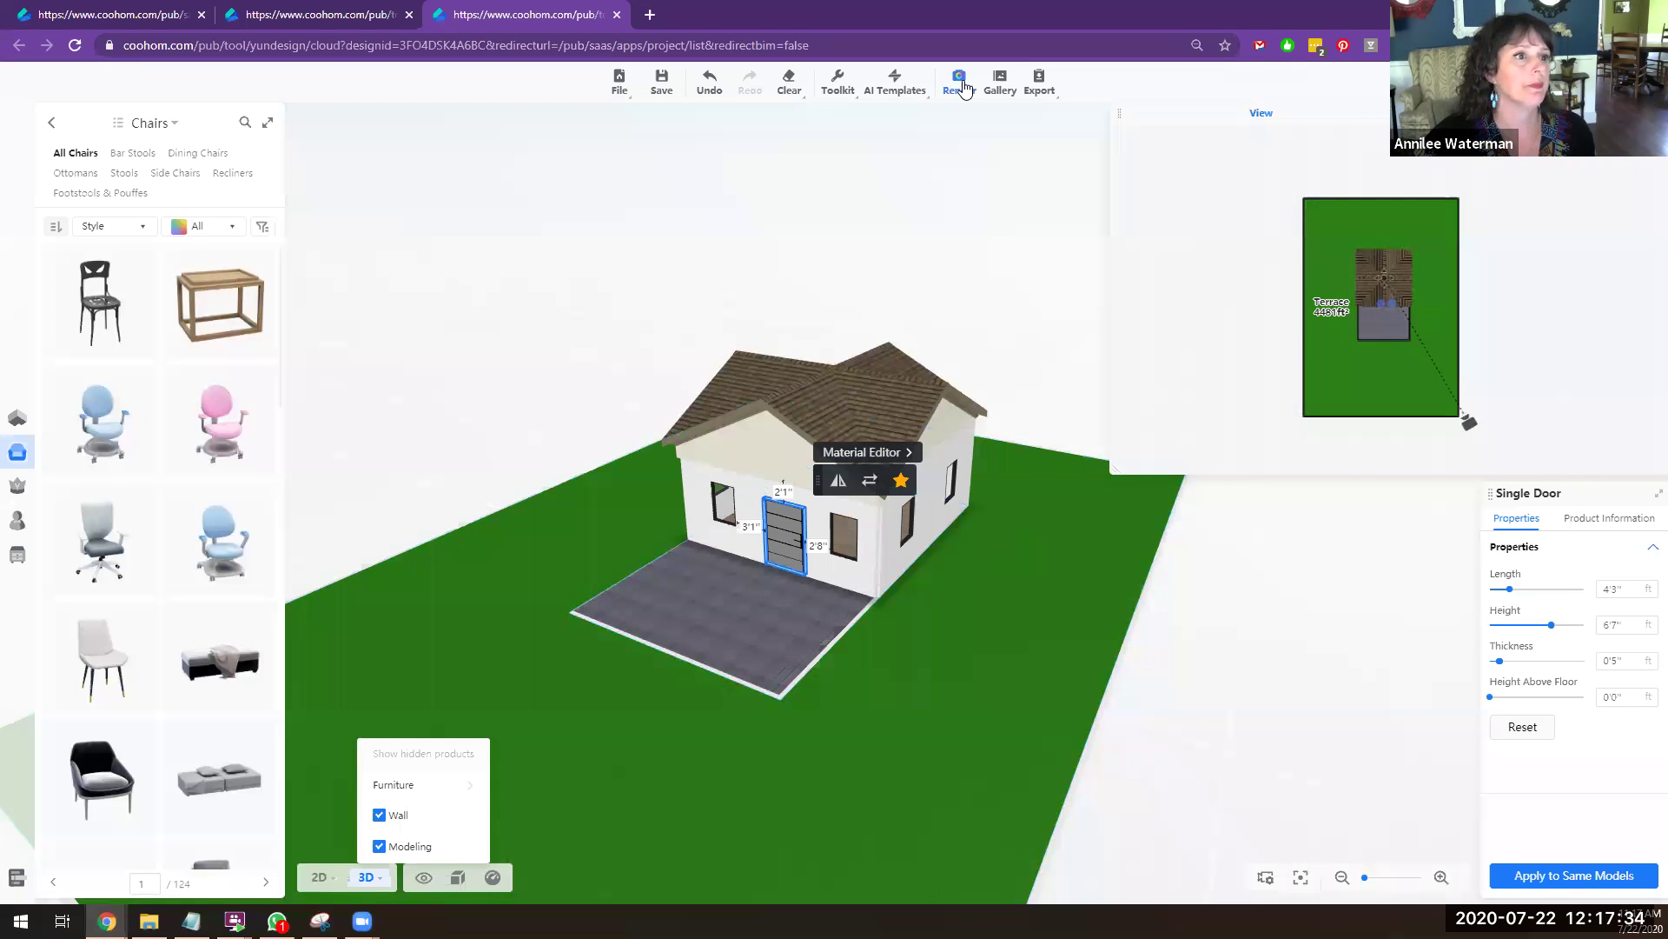
Step: Open the render setup and position the front-view camera at the lawn's front-right corner, aimed at the whole house
left_click(962, 82)
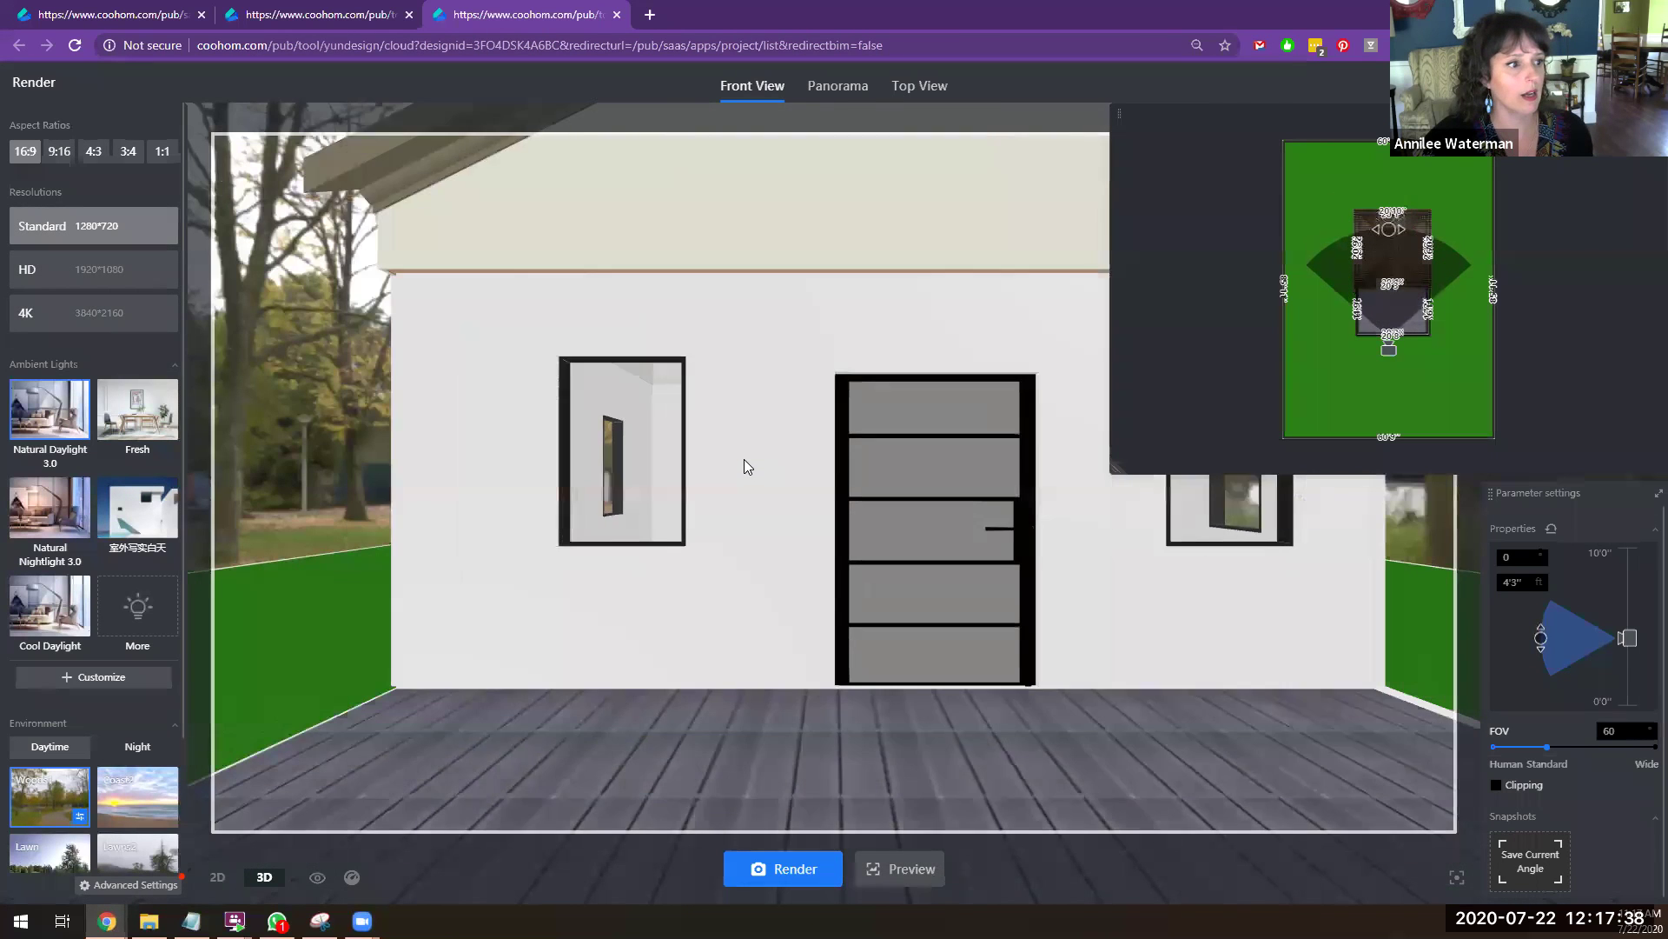
key("s")
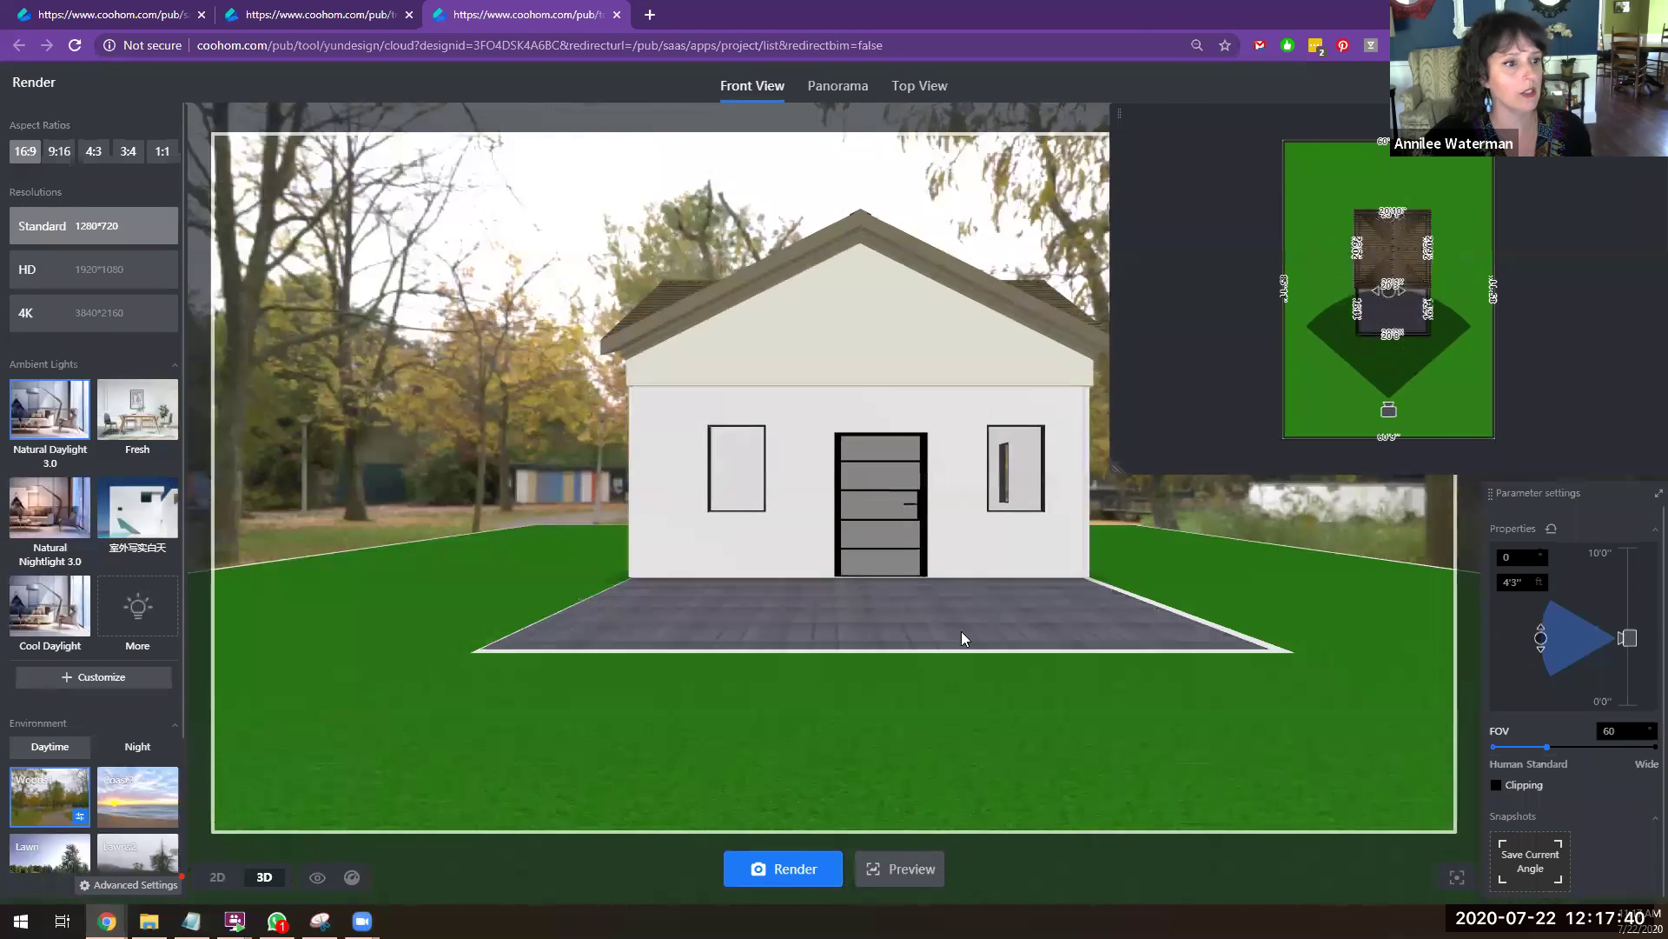
left_click_drag(1396, 418, 1438, 399)
left_click_drag(1411, 287, 1397, 292)
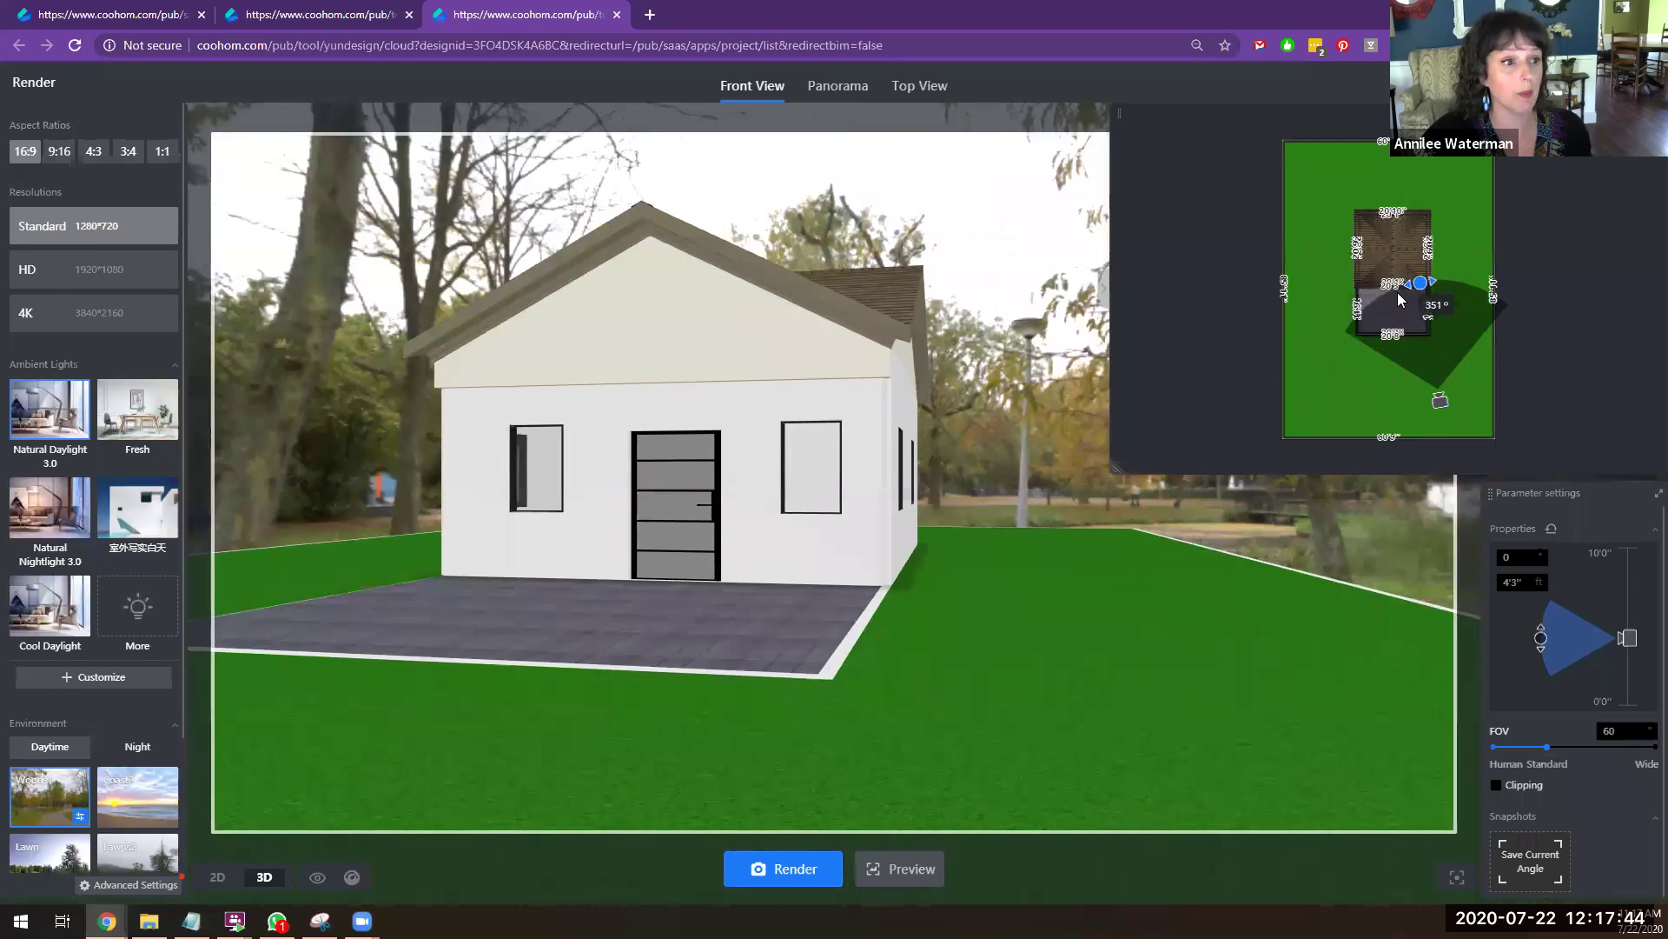
left_click_drag(1462, 403, 1460, 406)
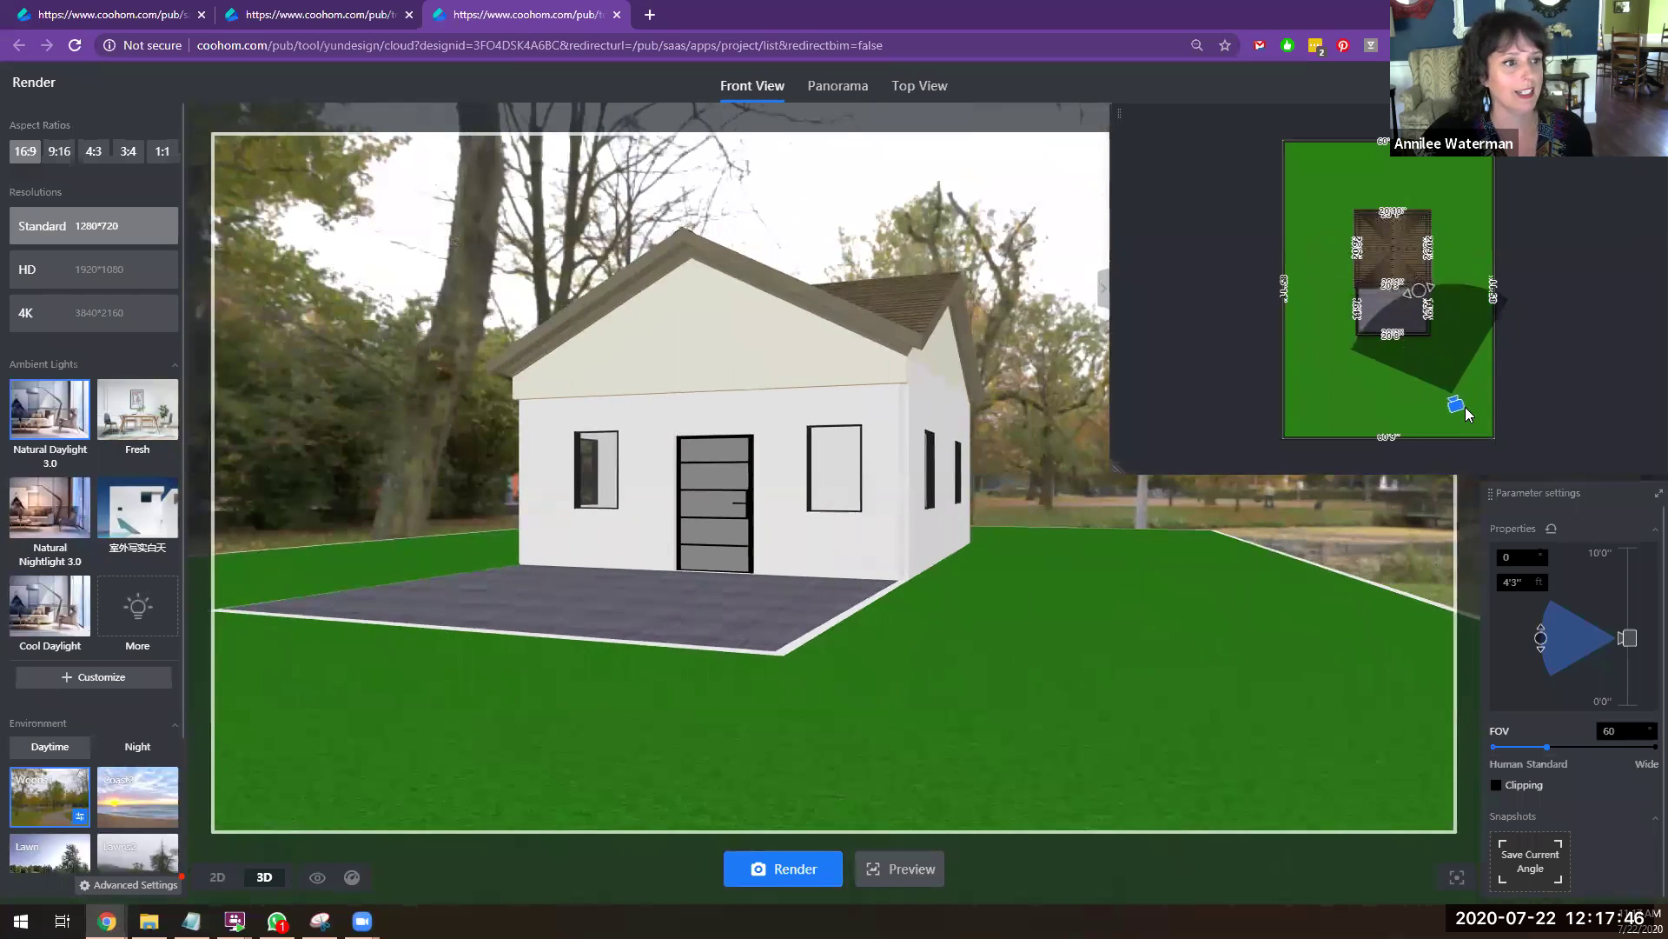
scroll(1034, 510, "down", 3)
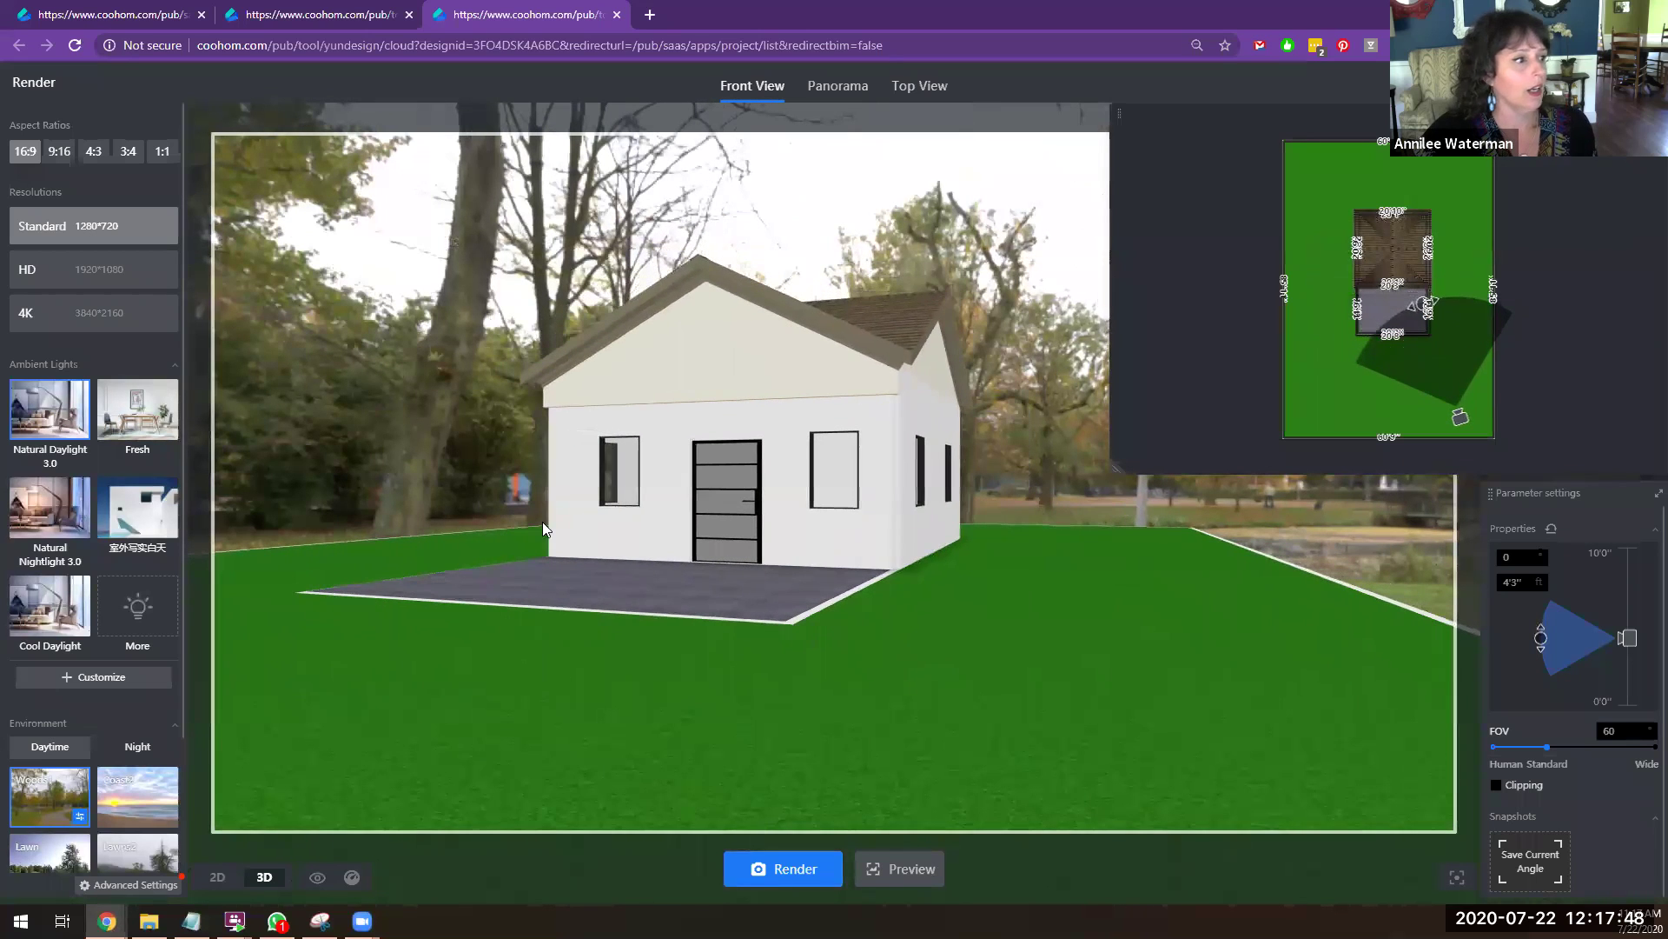
scroll(878, 471, "down", 3)
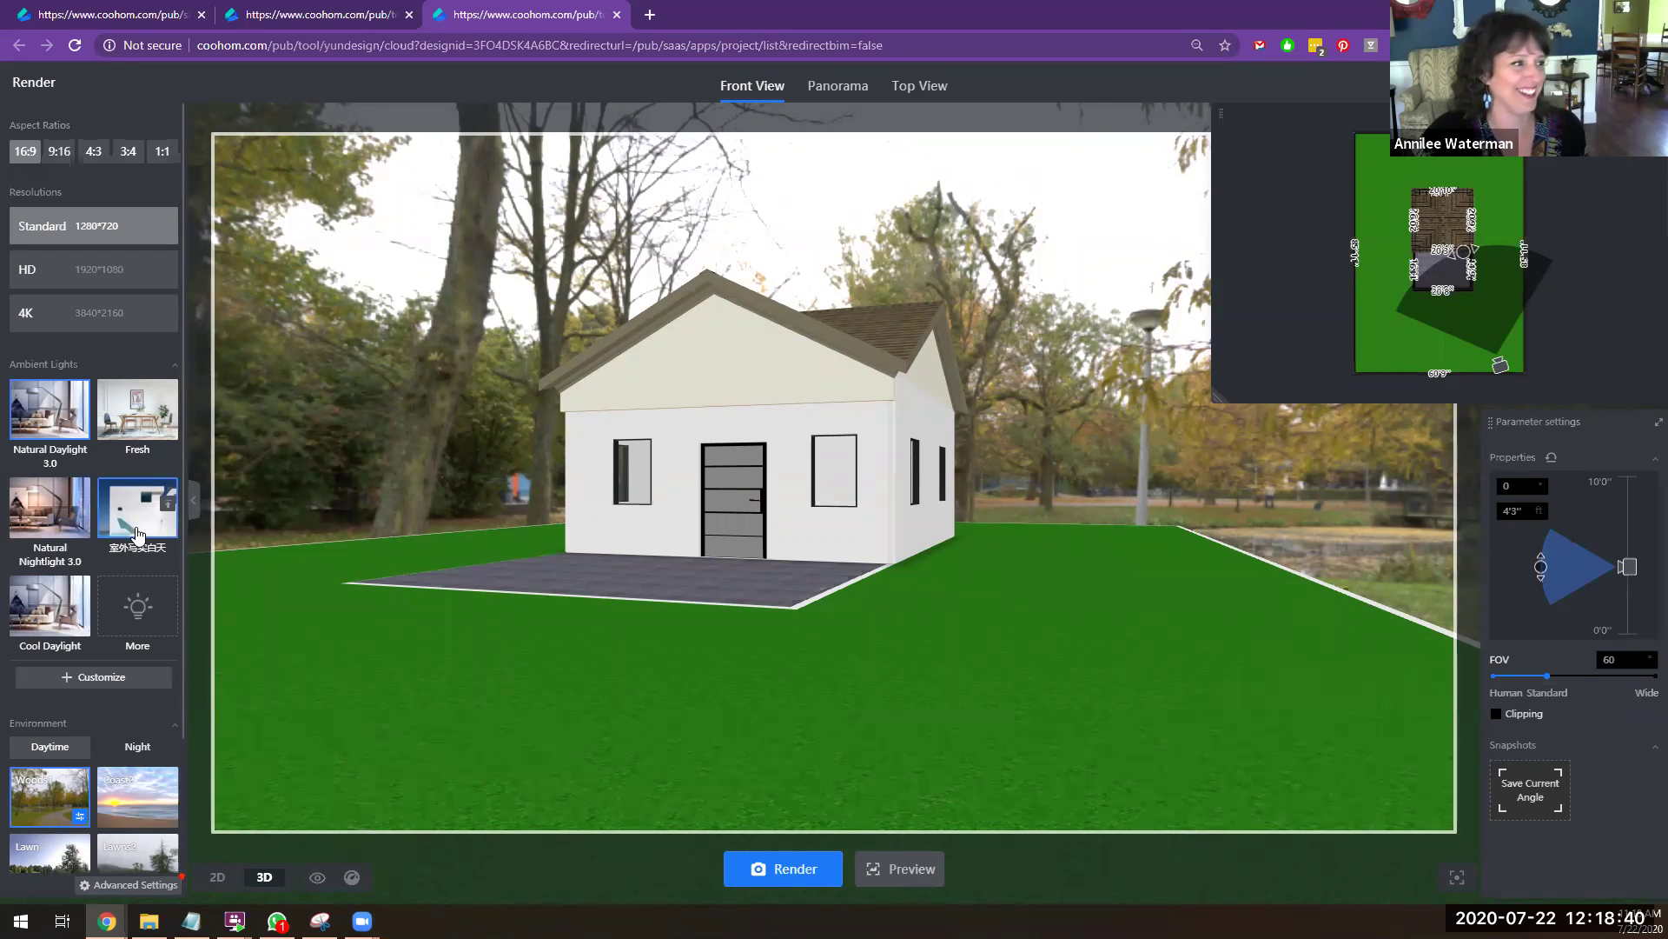
Step: Apply the 室外写实白天 ambient light to the render and choose the Blue Sky 3 daytime environment
left_click(139, 520)
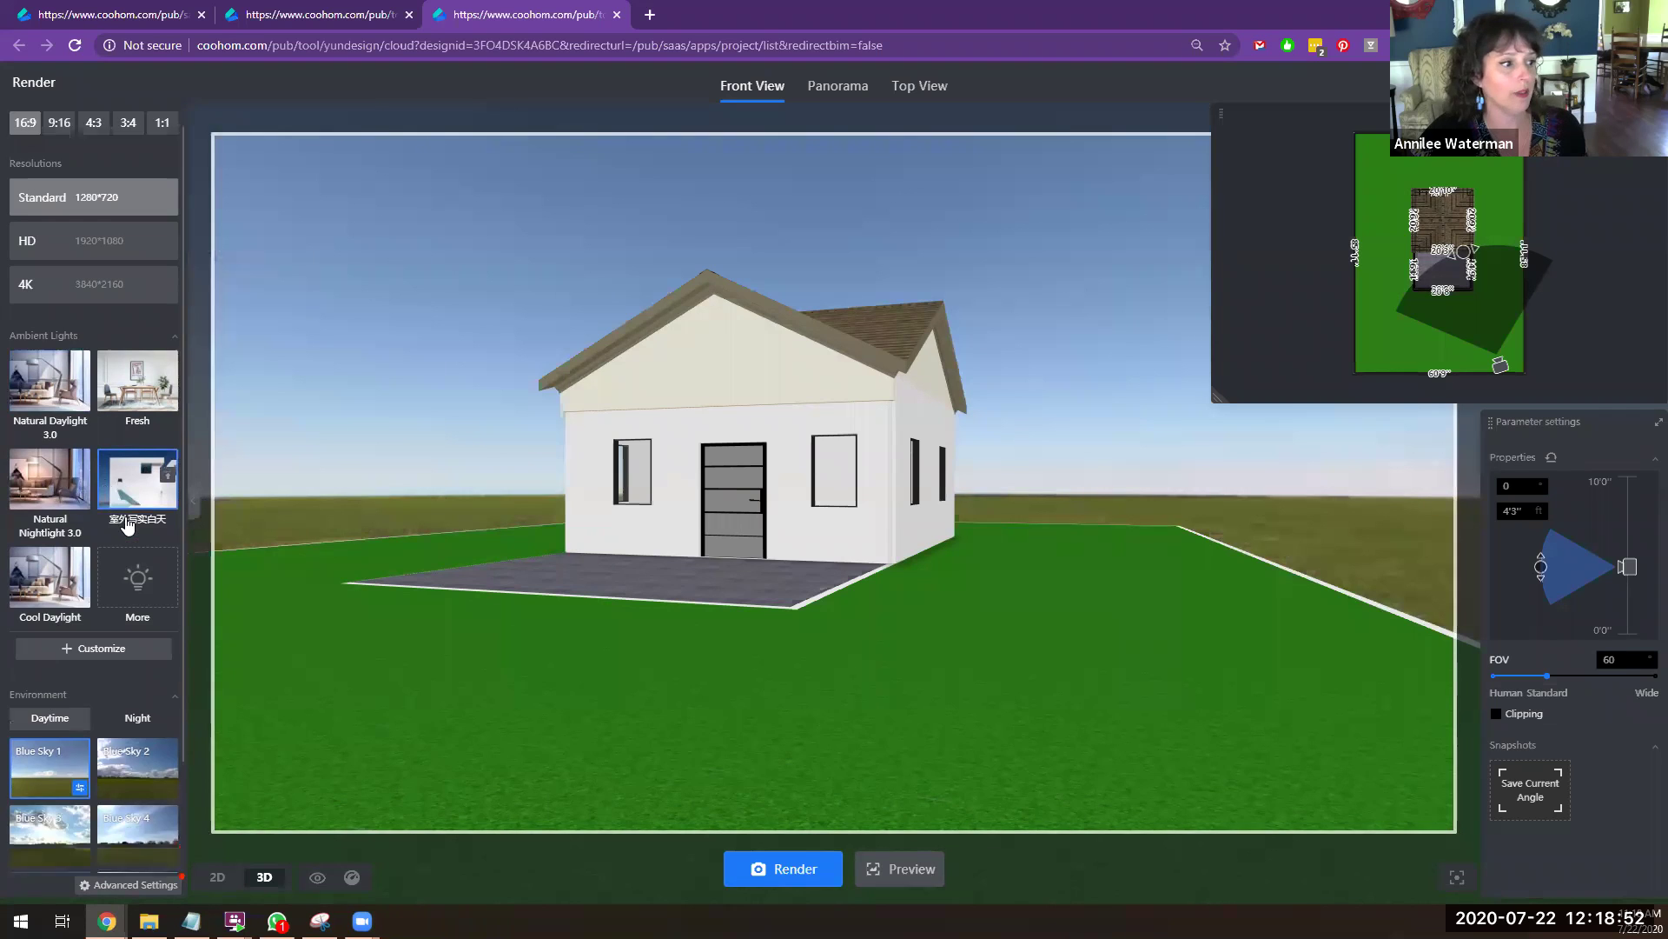
scroll(117, 543, "down", 1)
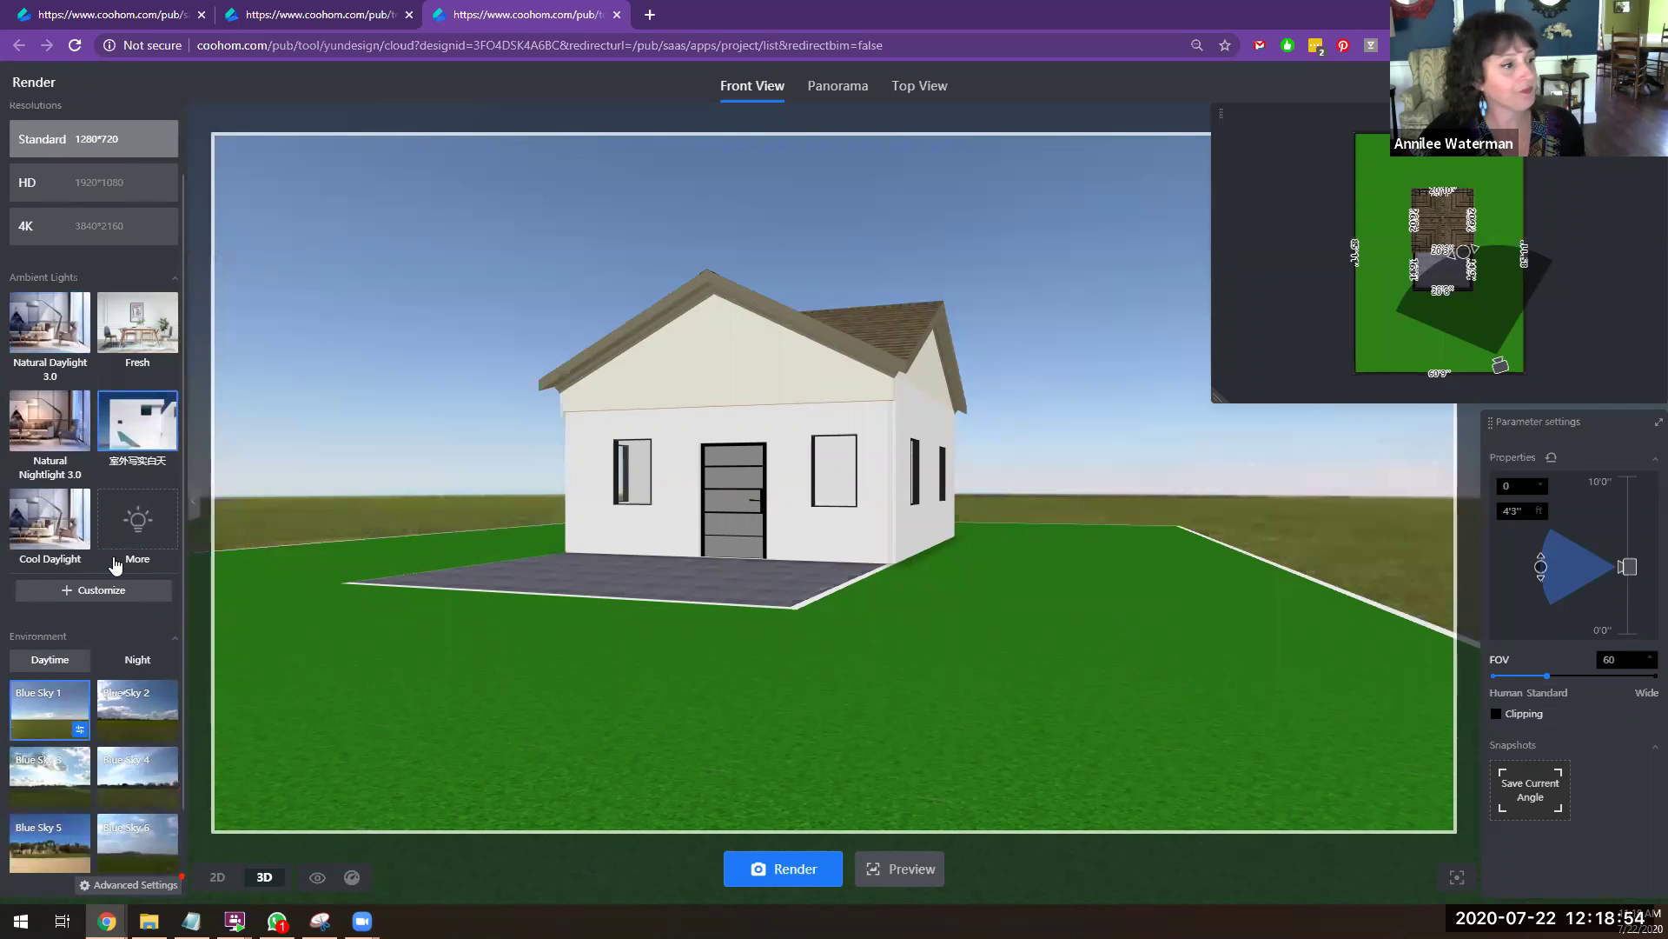
mouse_move(82, 786)
scroll(83, 787, "down", 1)
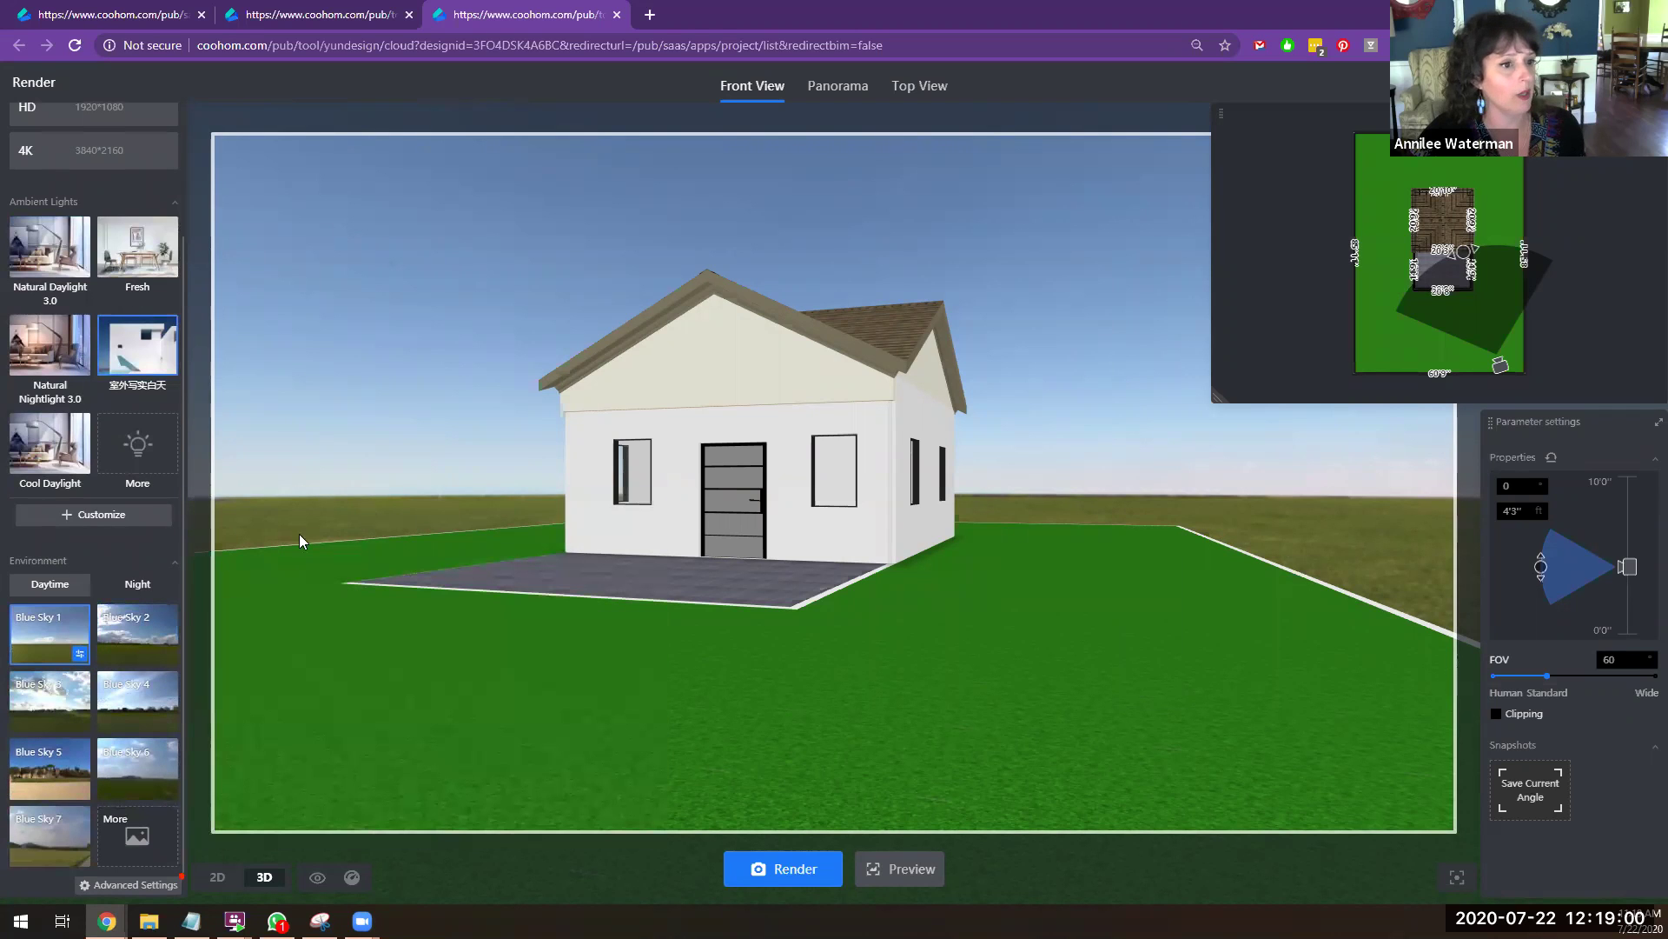
left_click(50, 727)
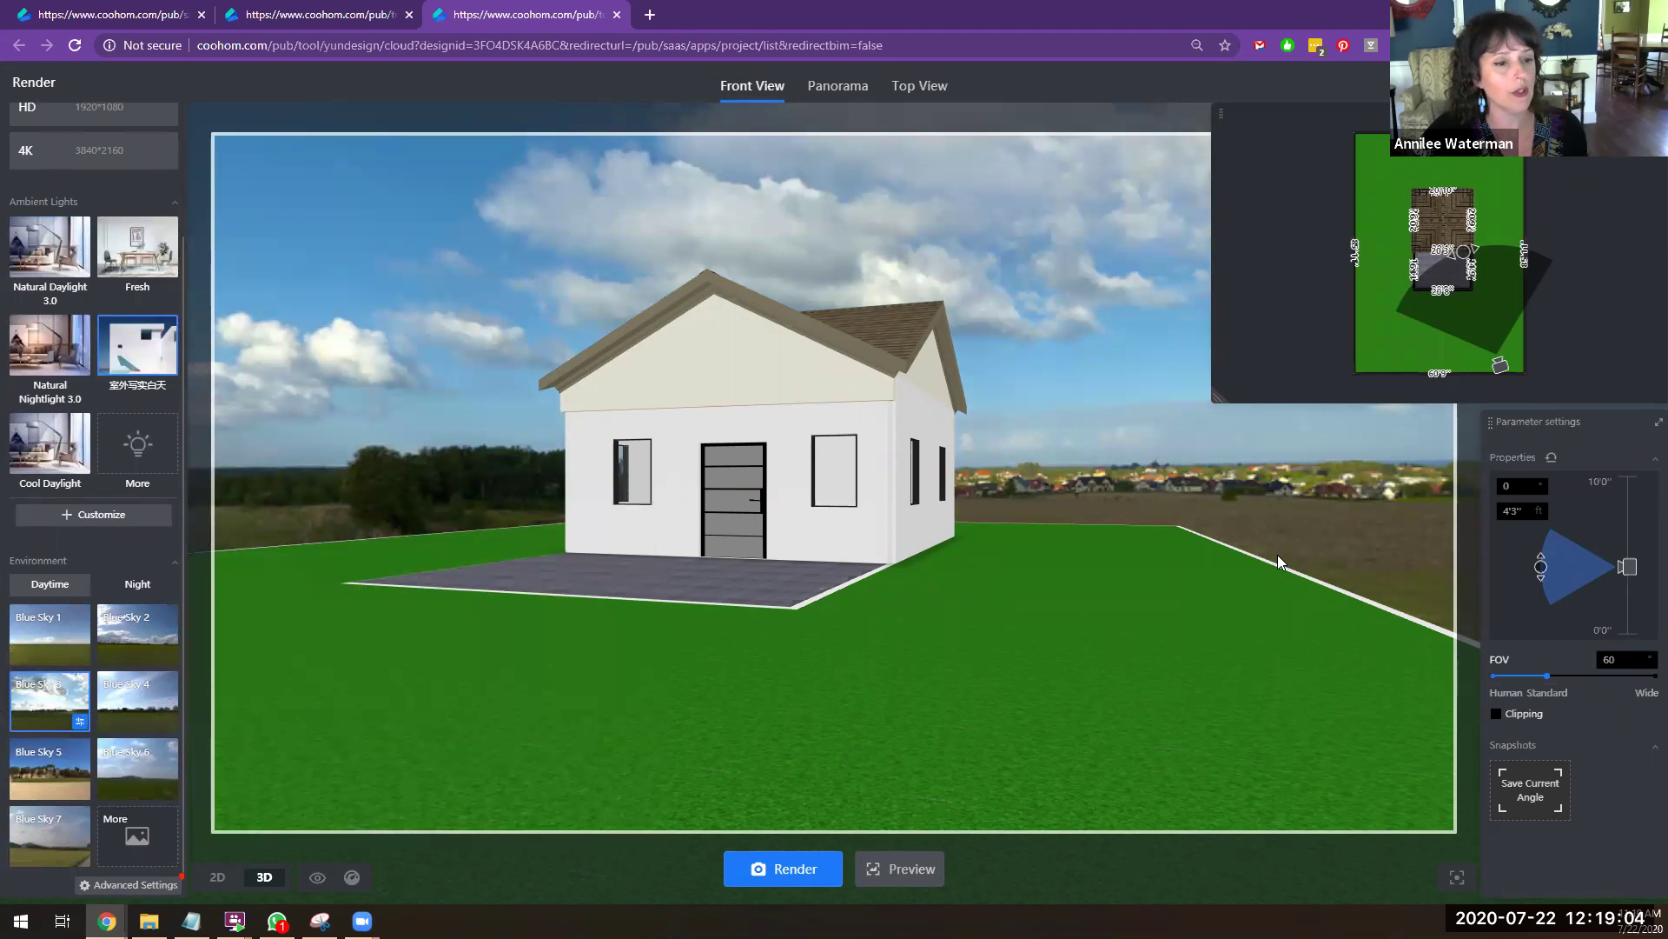
Step: Pull the camera back past the lawn's edge and try the Blue Sky 5 and Blue Sky 1 environments
scroll(1069, 589, "down", 5)
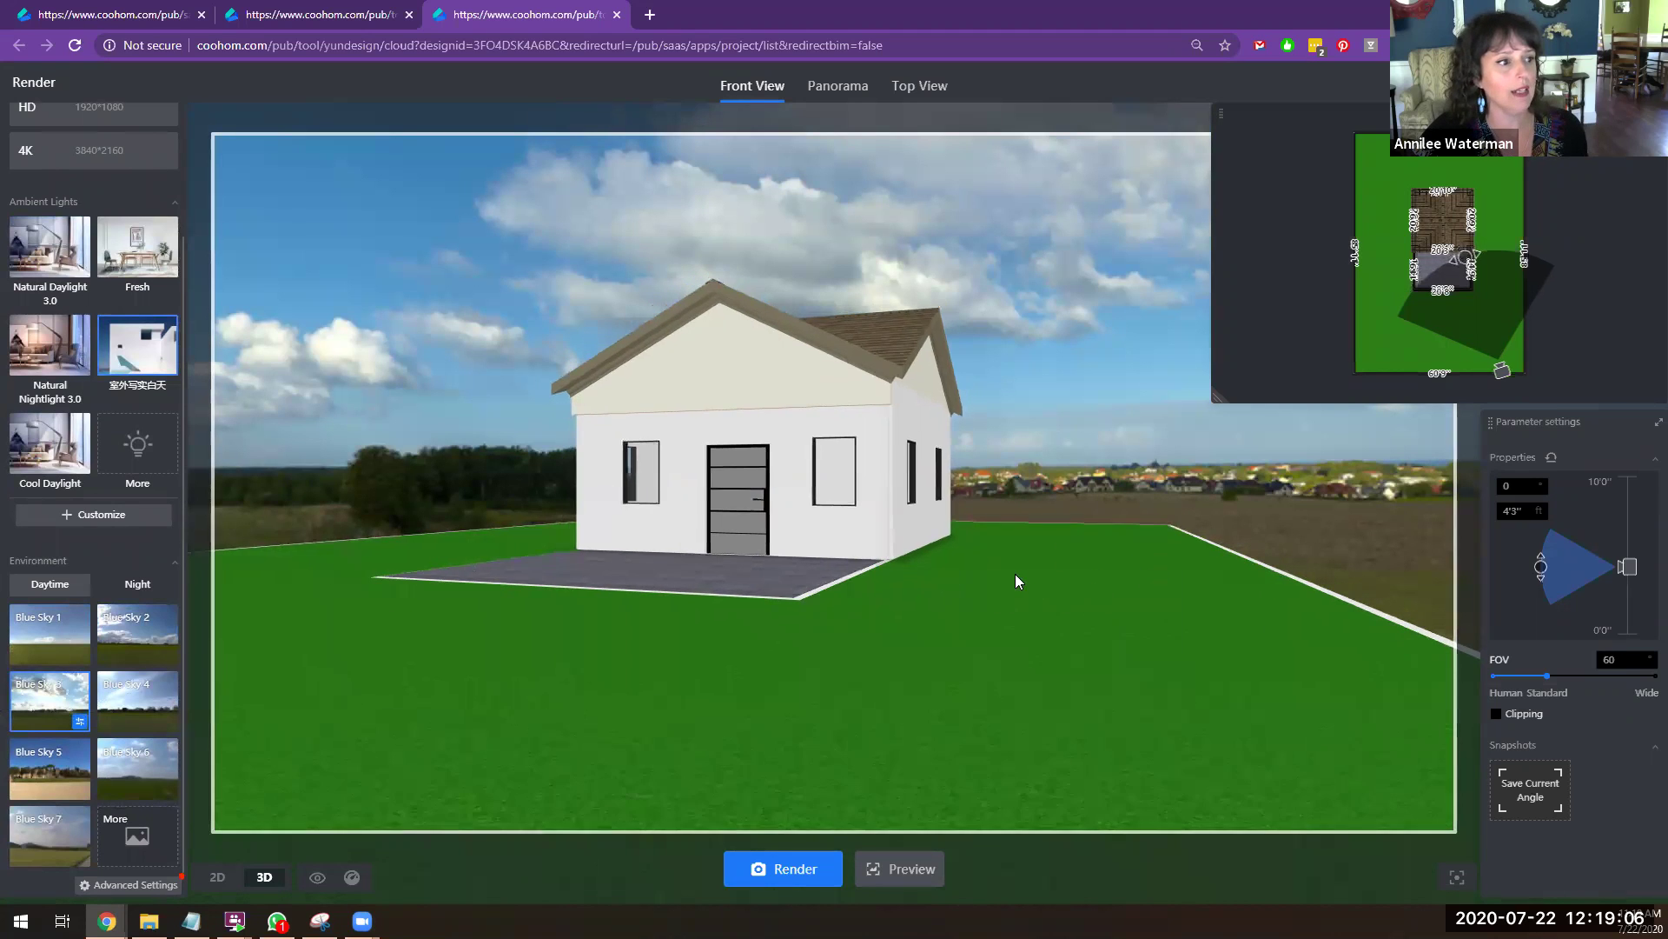
scroll(1066, 563, "down", 2)
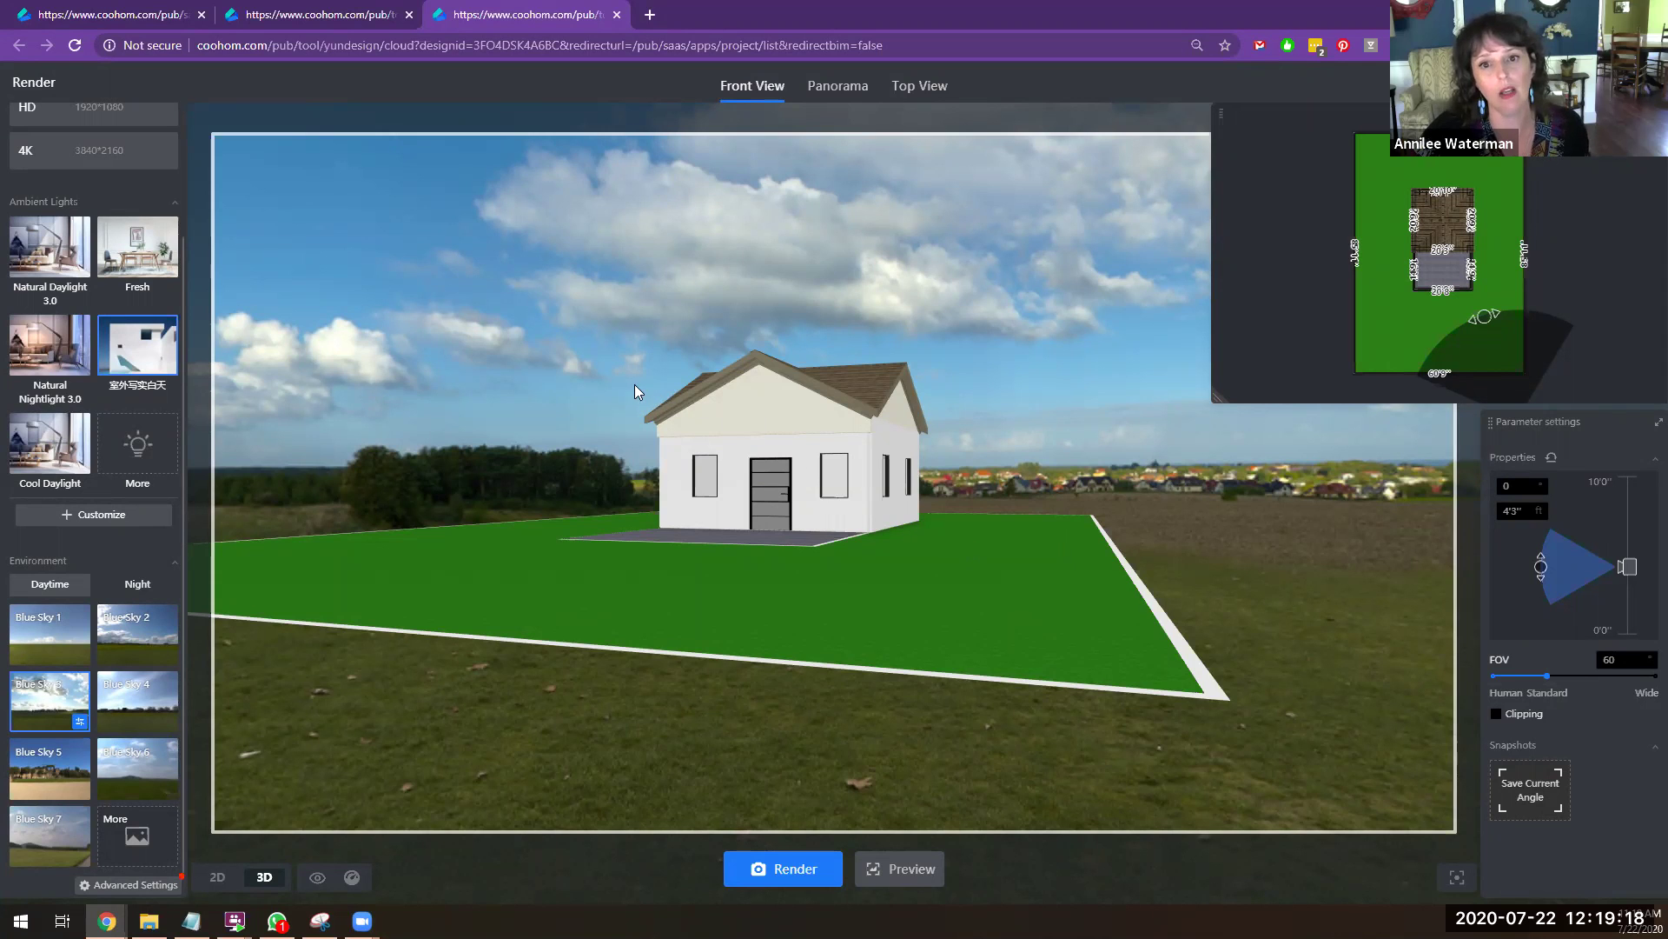
scroll(636, 387, "up", 4)
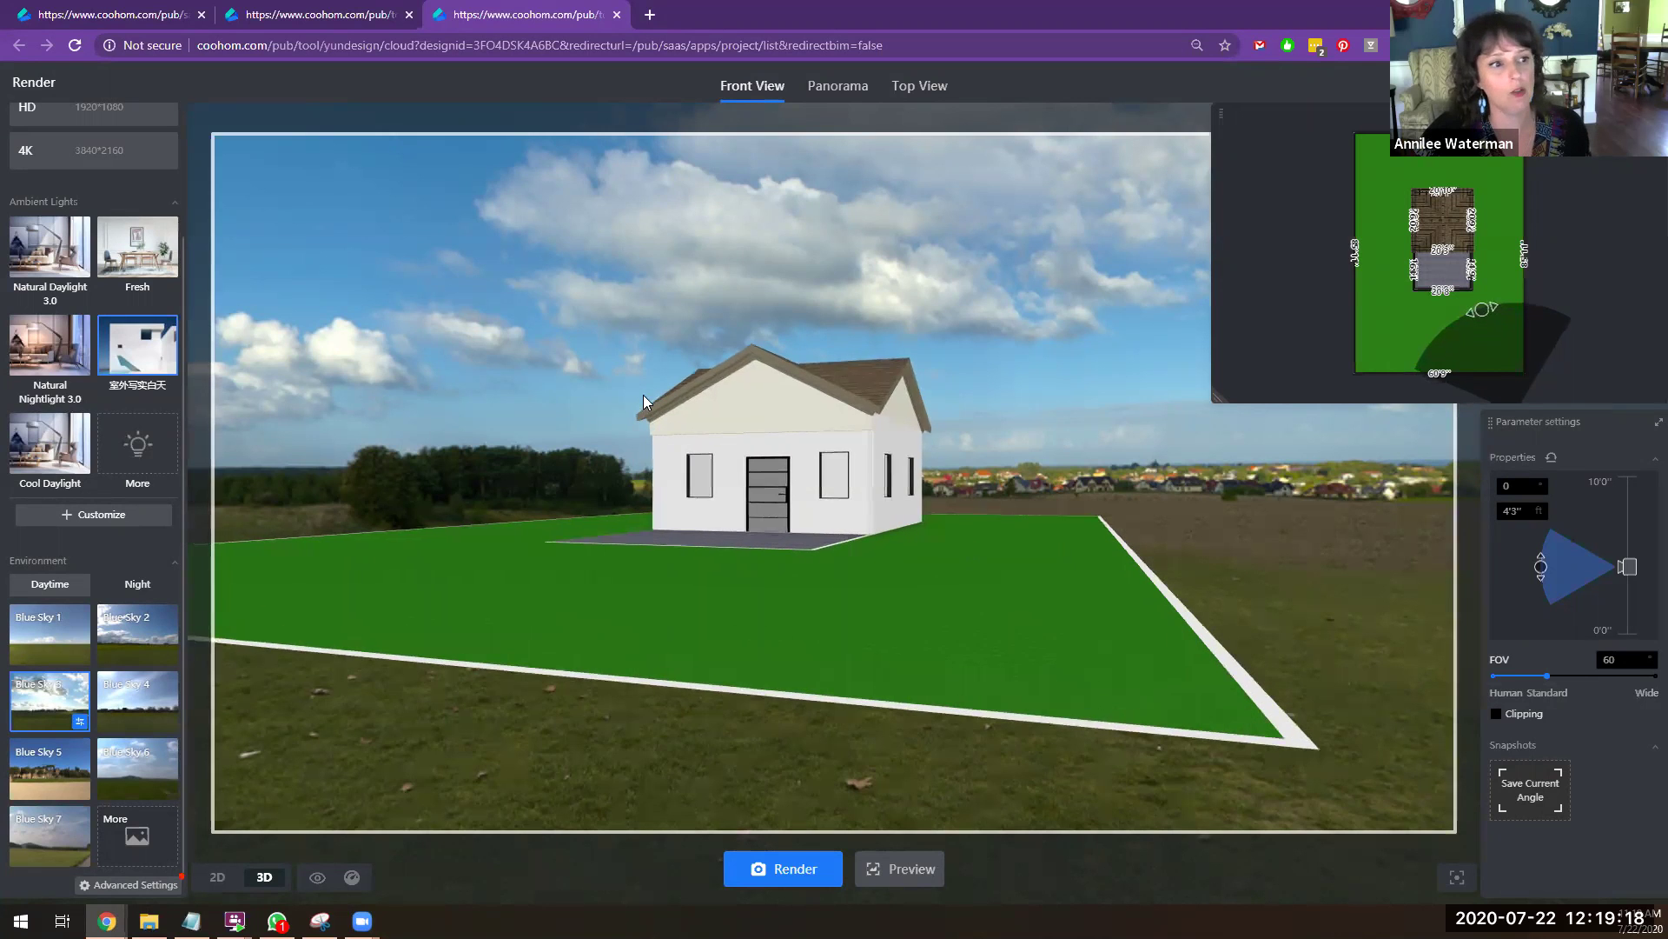
left_click(52, 780)
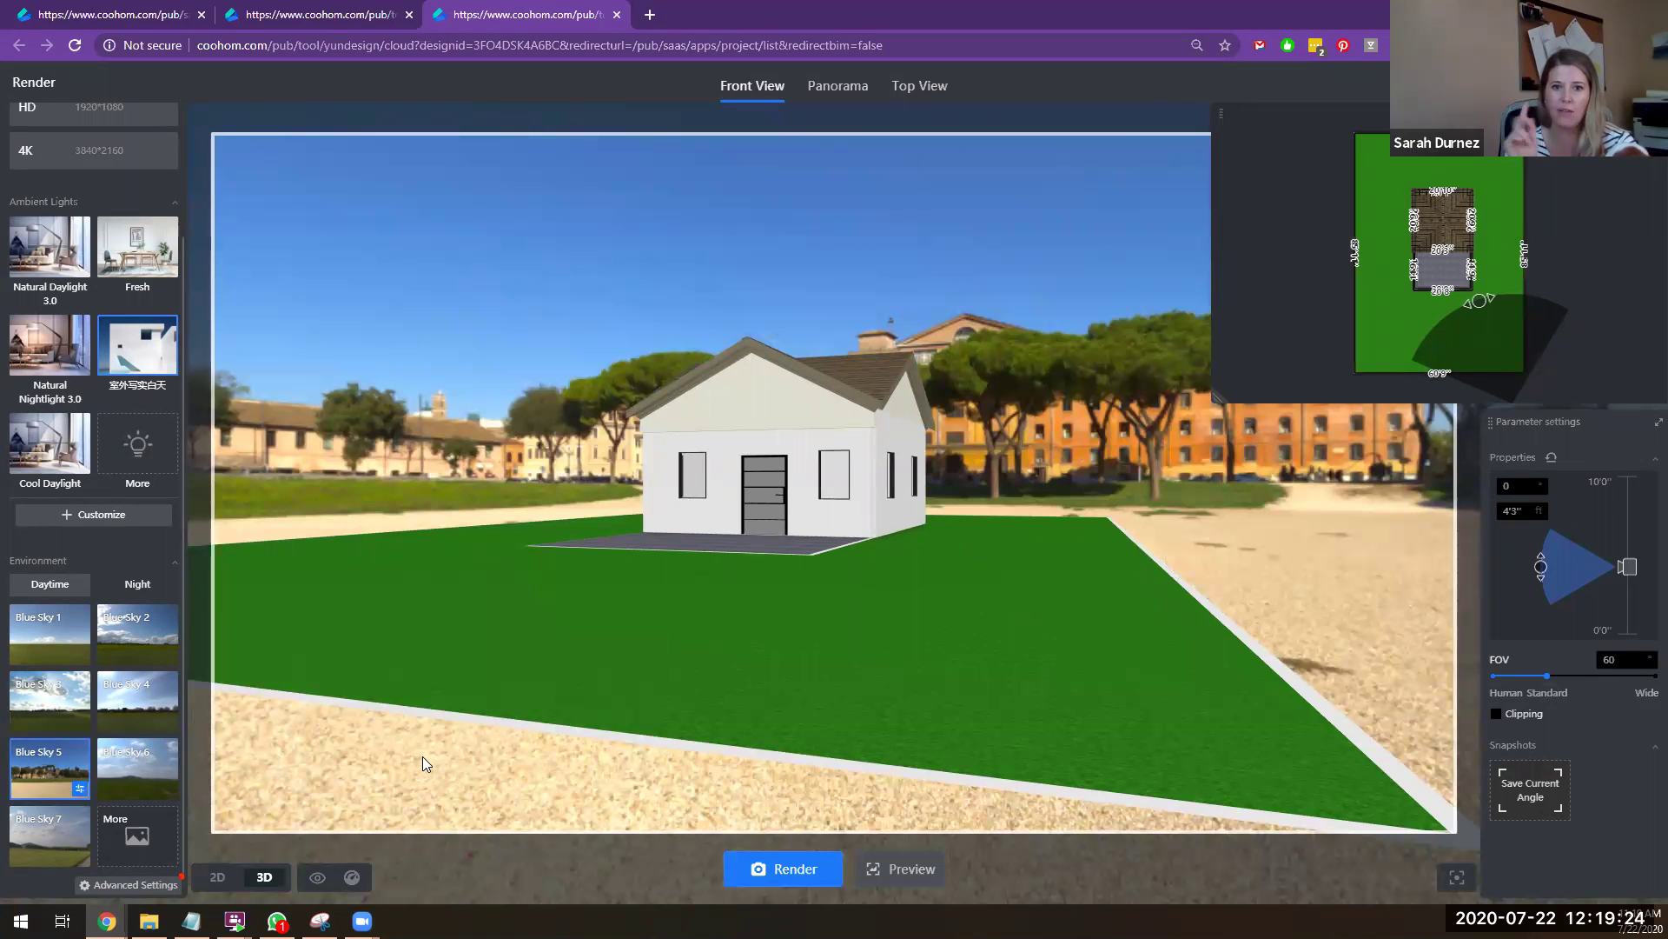
mouse_move(52, 653)
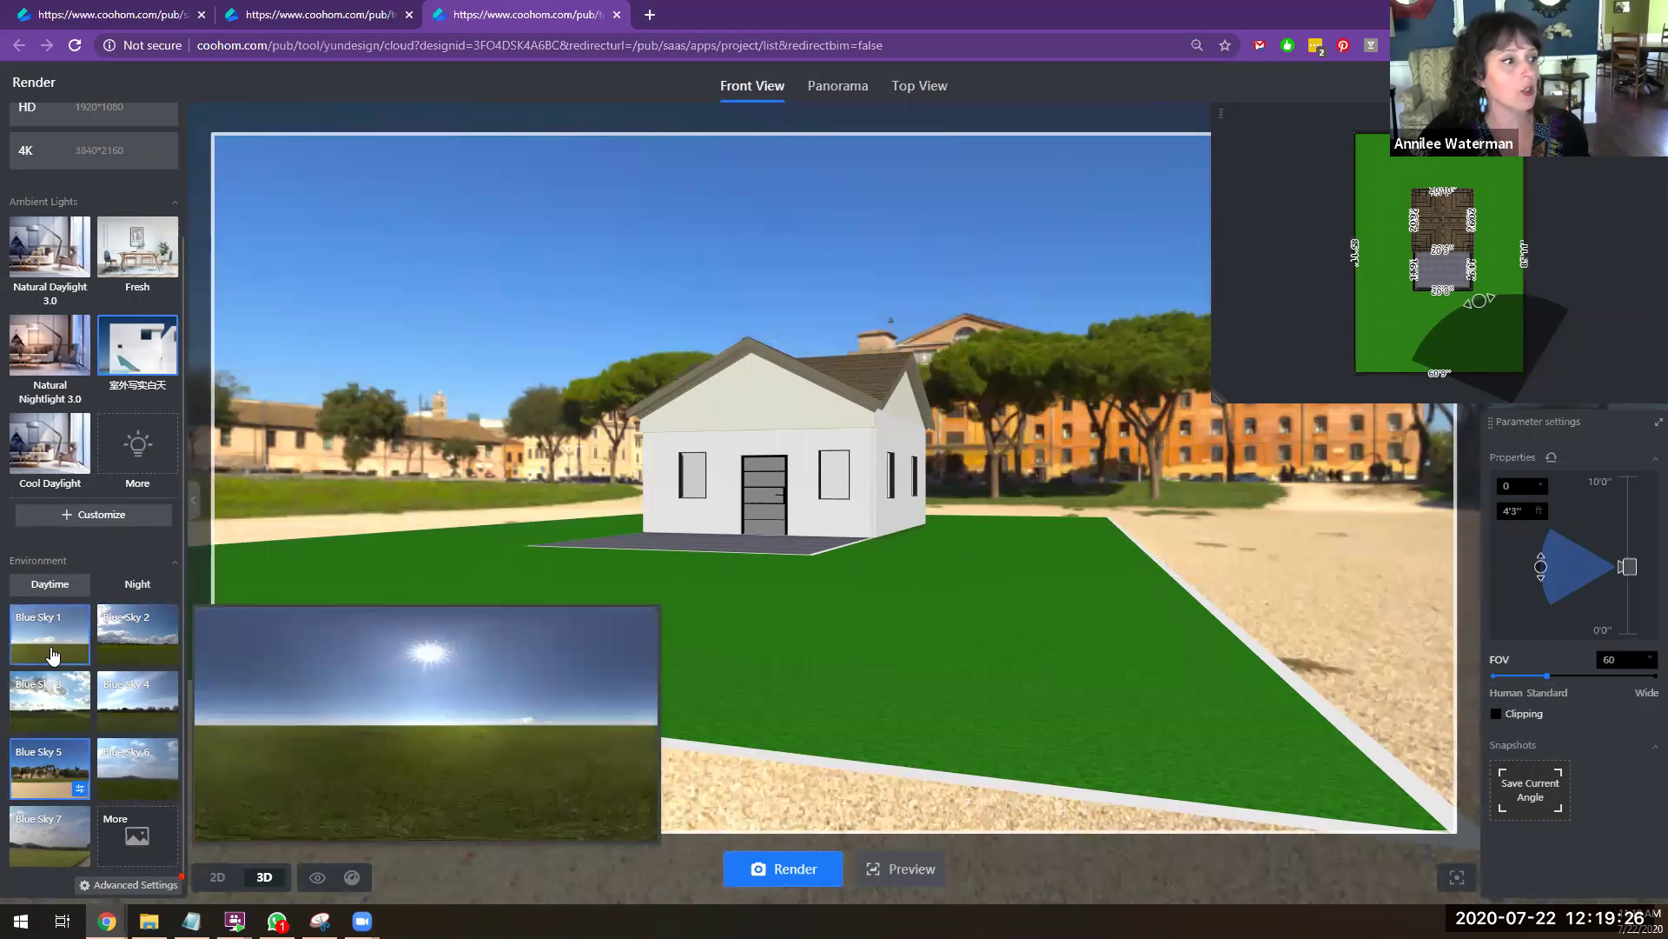
left_click(63, 657)
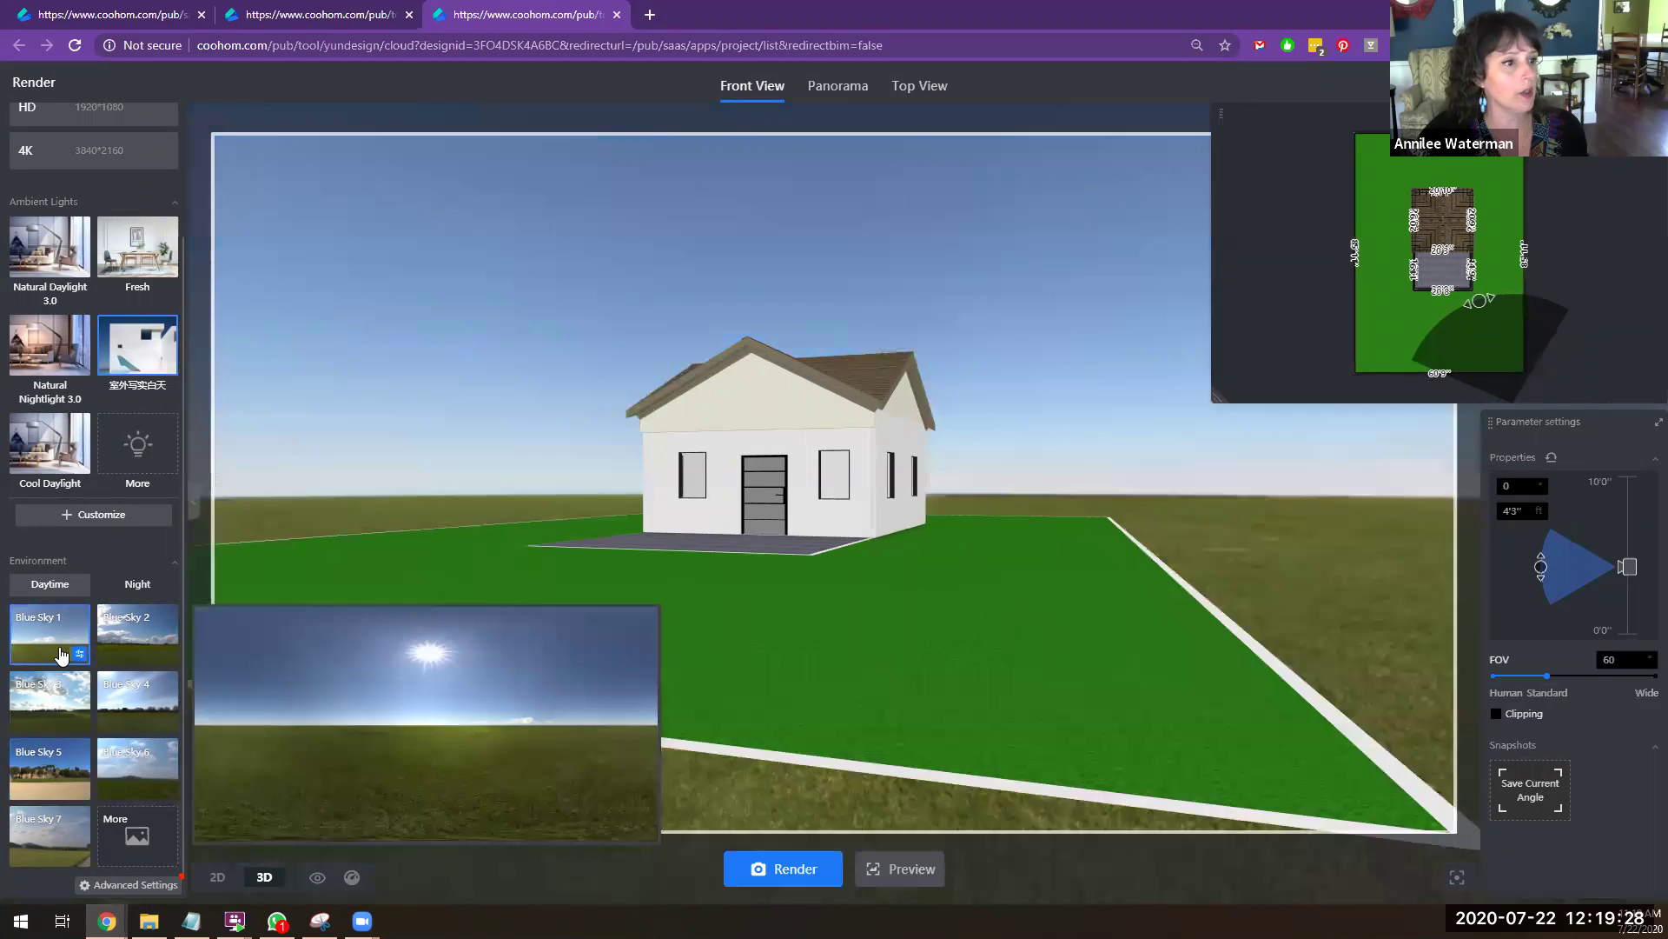
Step: Set the environment to Blue Sky 5 and rotate its background to 140°
left_click(46, 780)
left_click(79, 789)
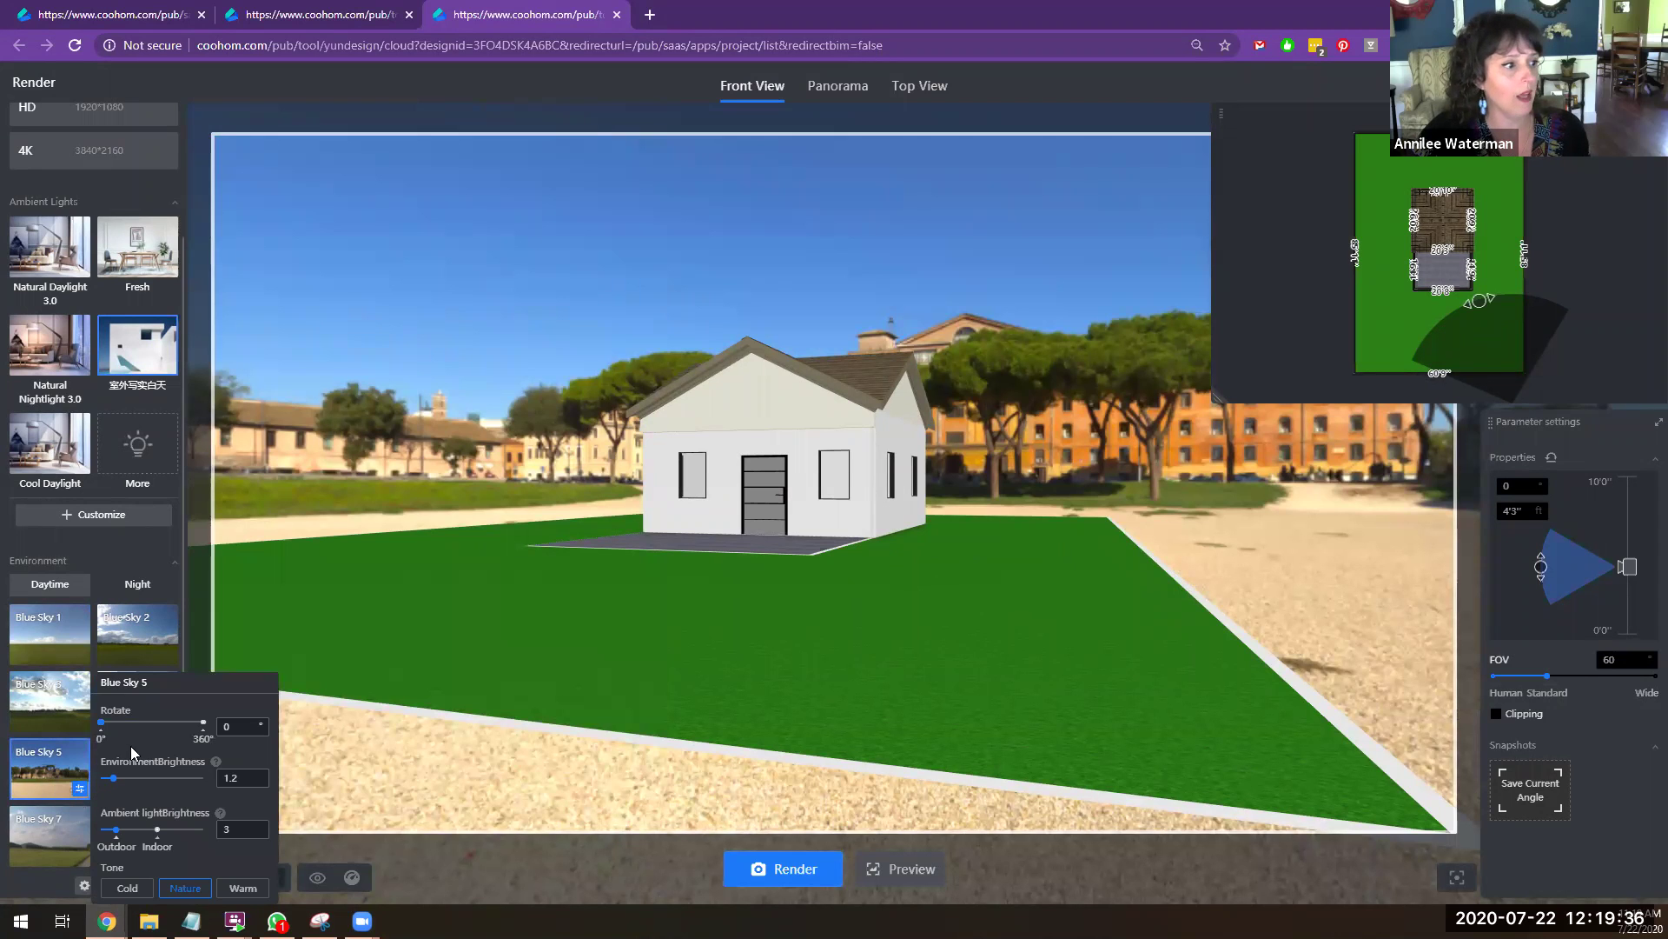
left_click_drag(103, 730, 141, 739)
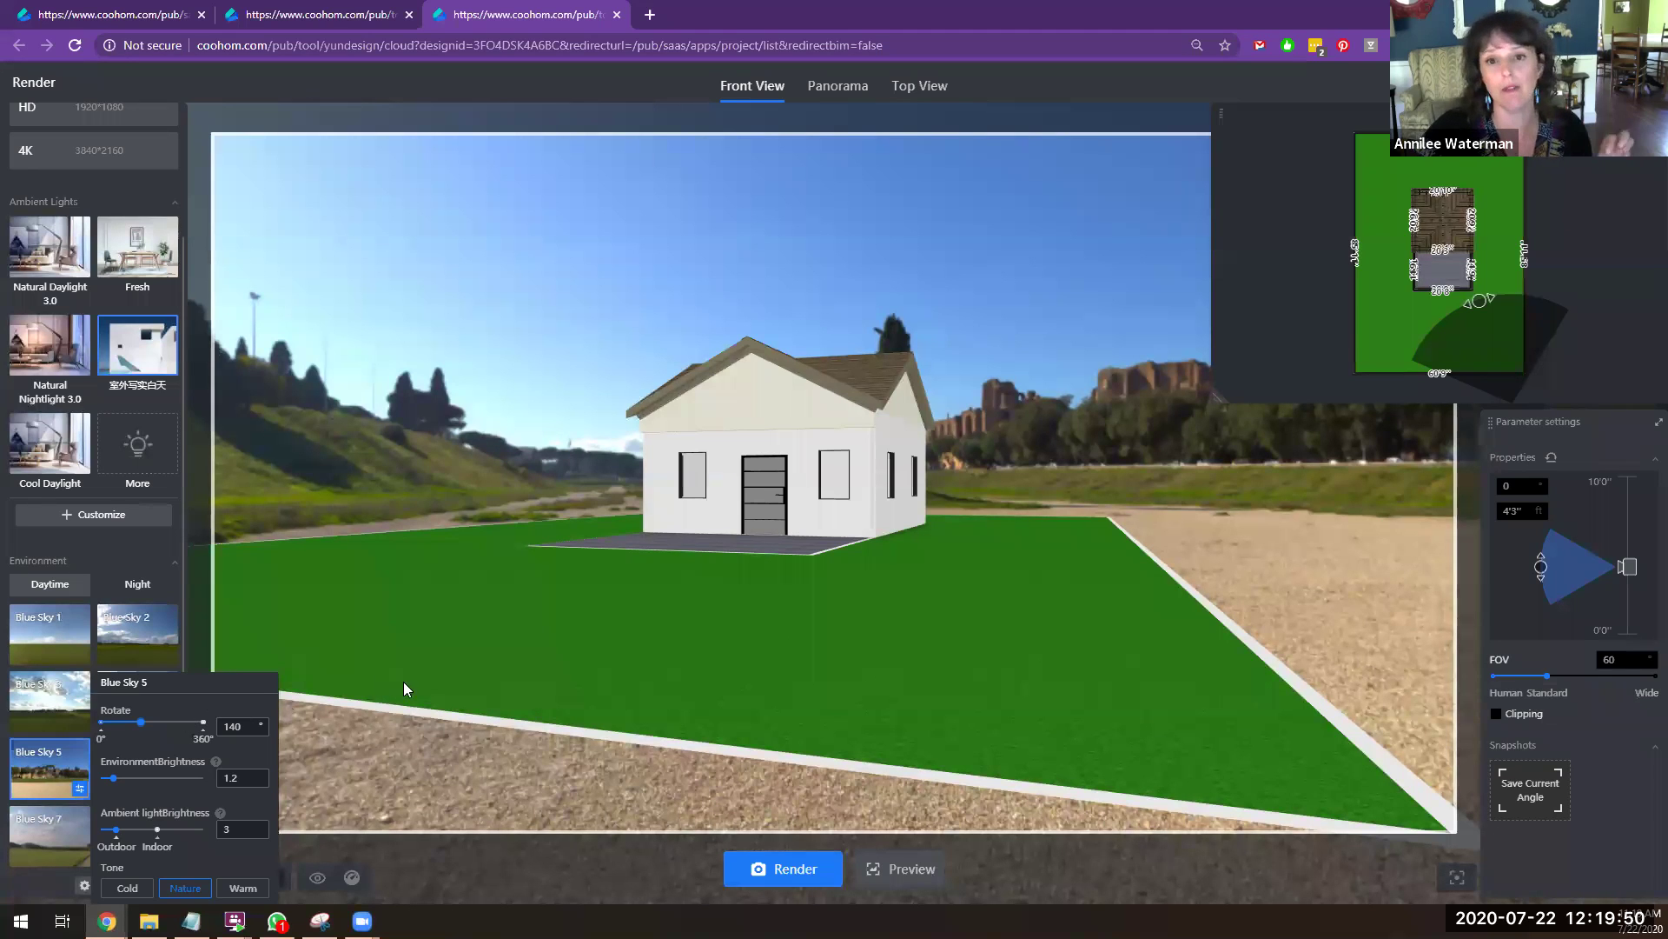
left_click(408, 708)
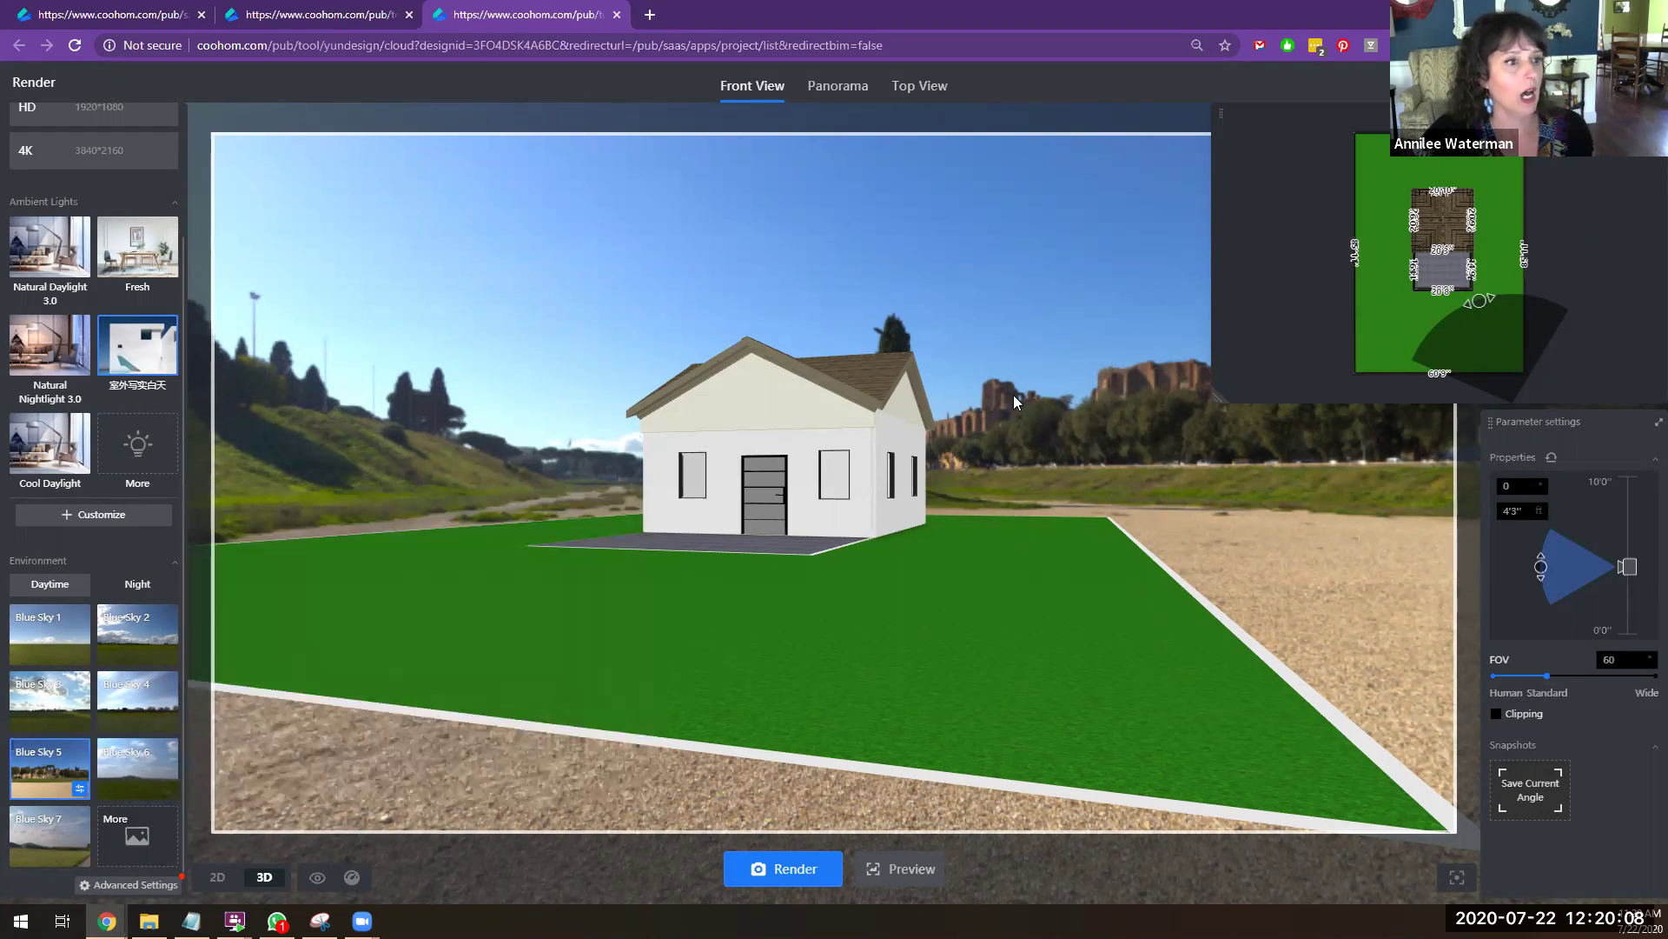
Step: Move the render camera closer to the house and reframe the front view so the house sits near the middle
scroll(1097, 431, "up", 4)
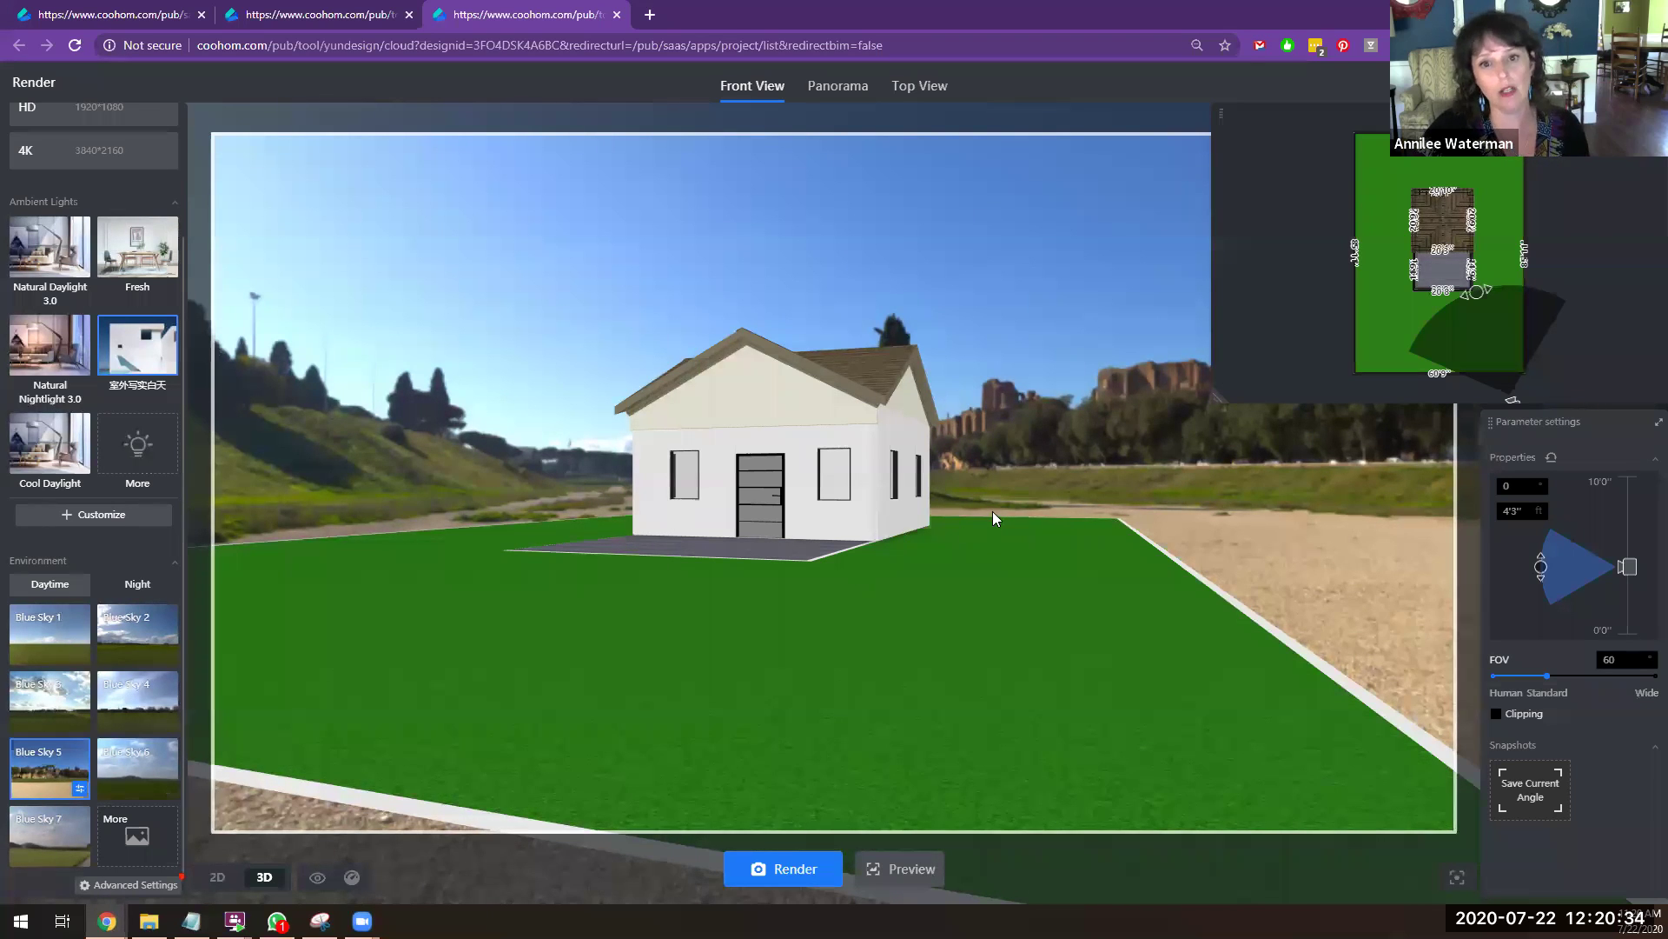
scroll(960, 359, "up", 5)
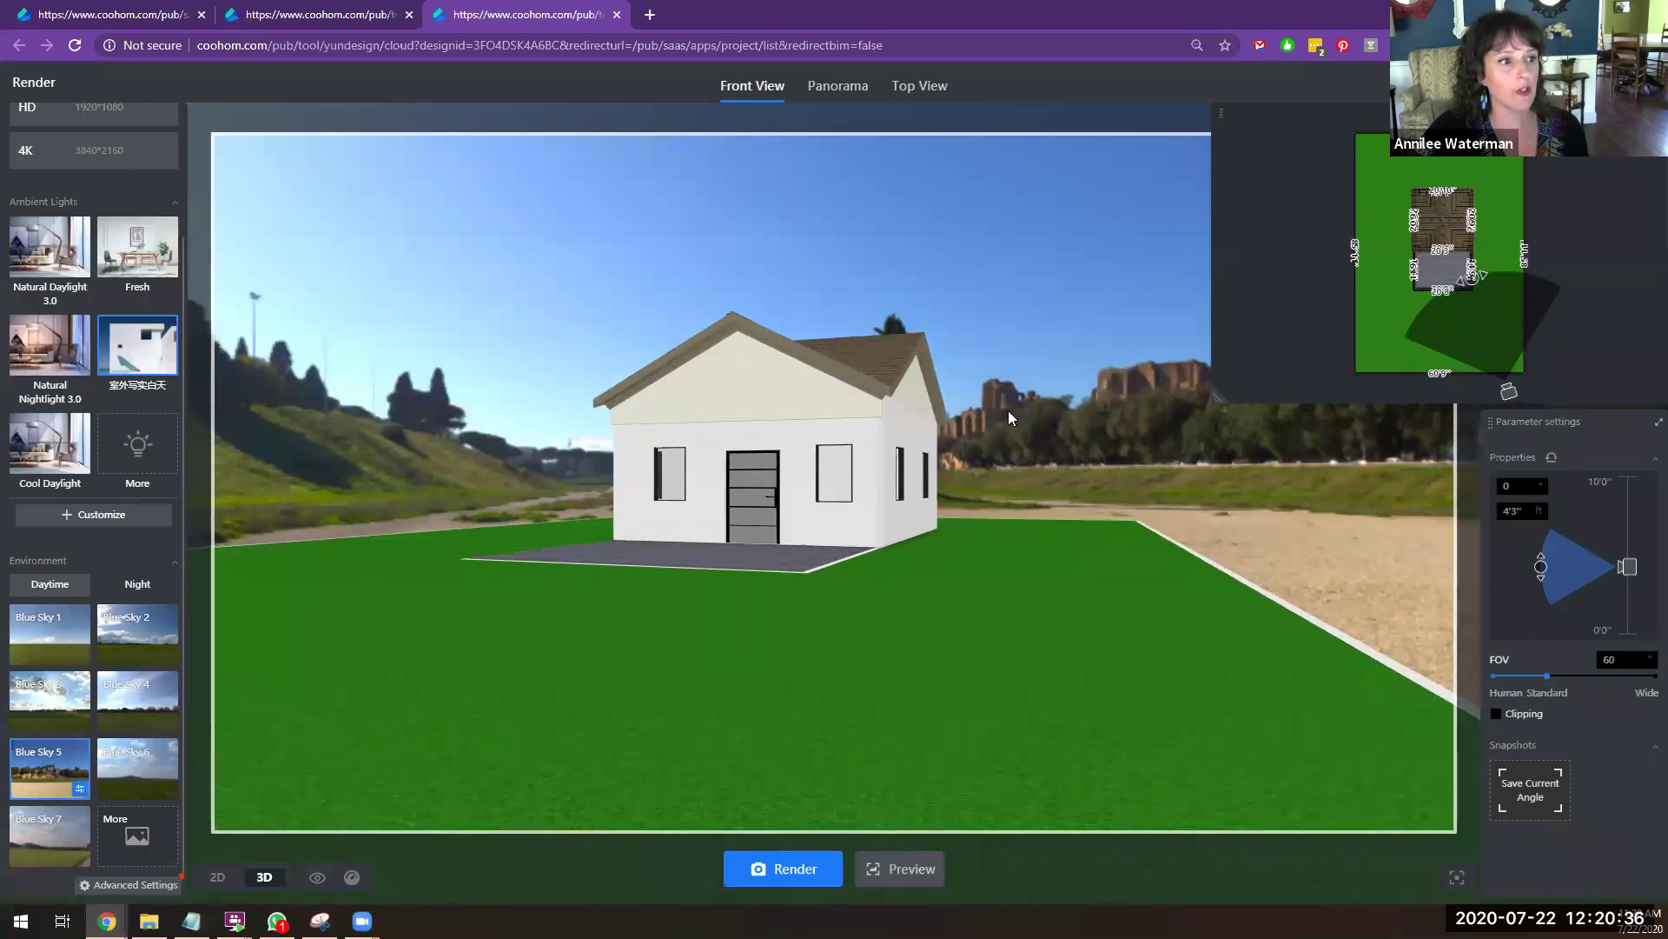
scroll(961, 436, "down", 2)
right_click_drag(830, 431, 1187, 608)
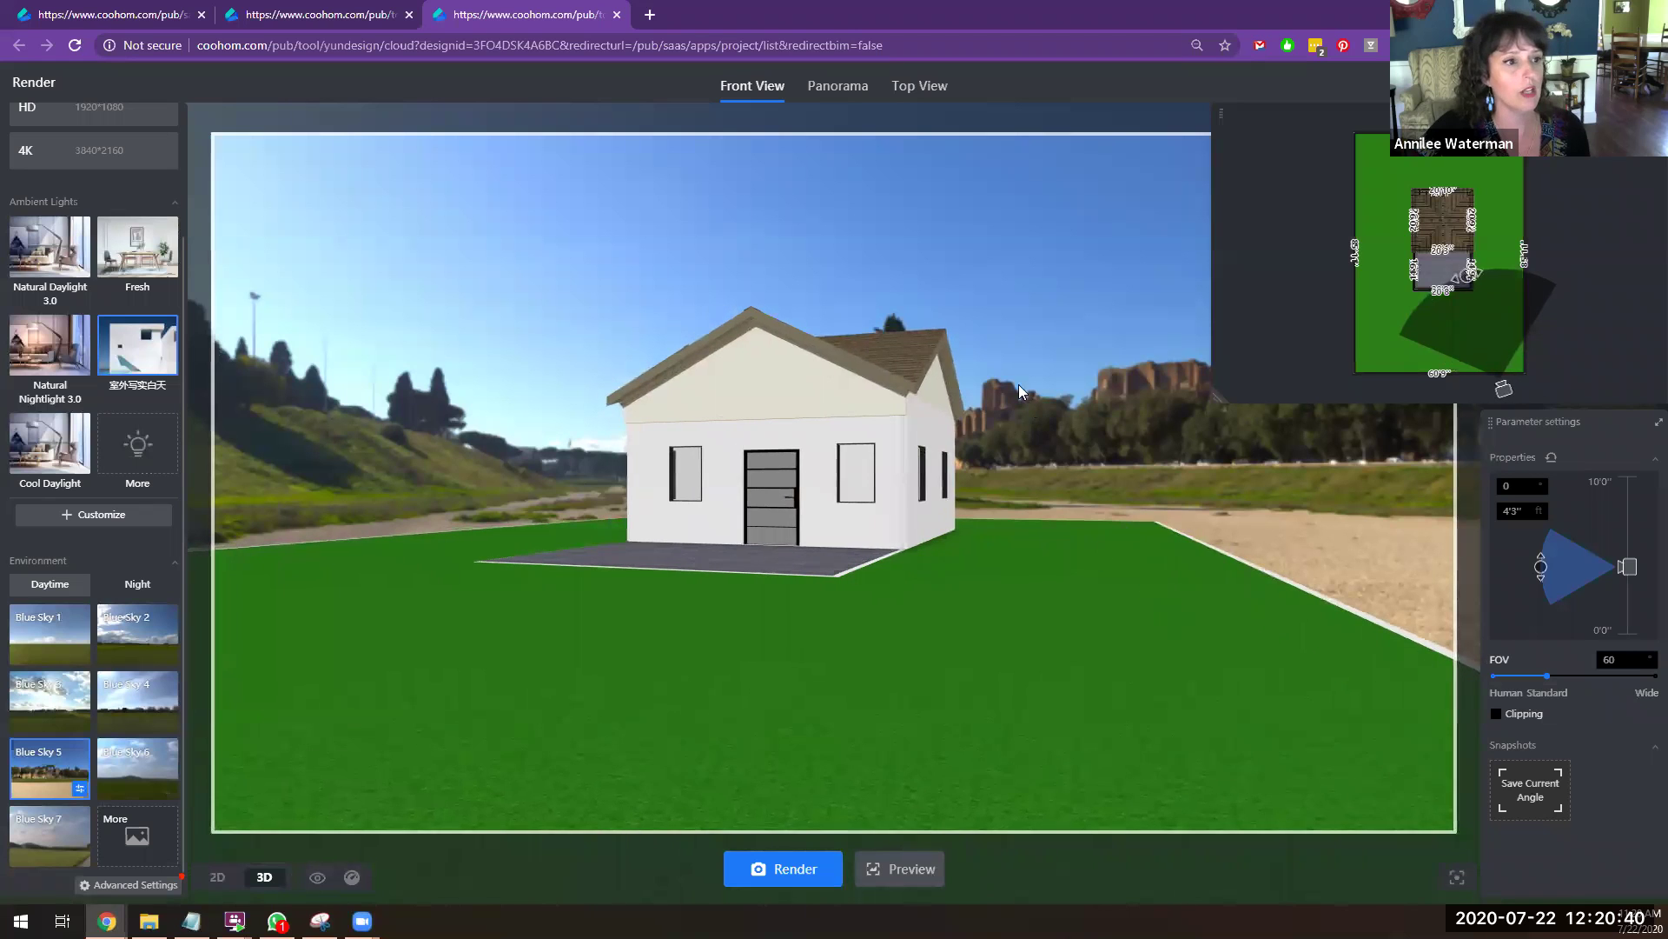
Step: Fine-tune the front camera view of the house, save it as a snapshot and render it at Standard resolution
right_click_drag(1019, 388, 1133, 600)
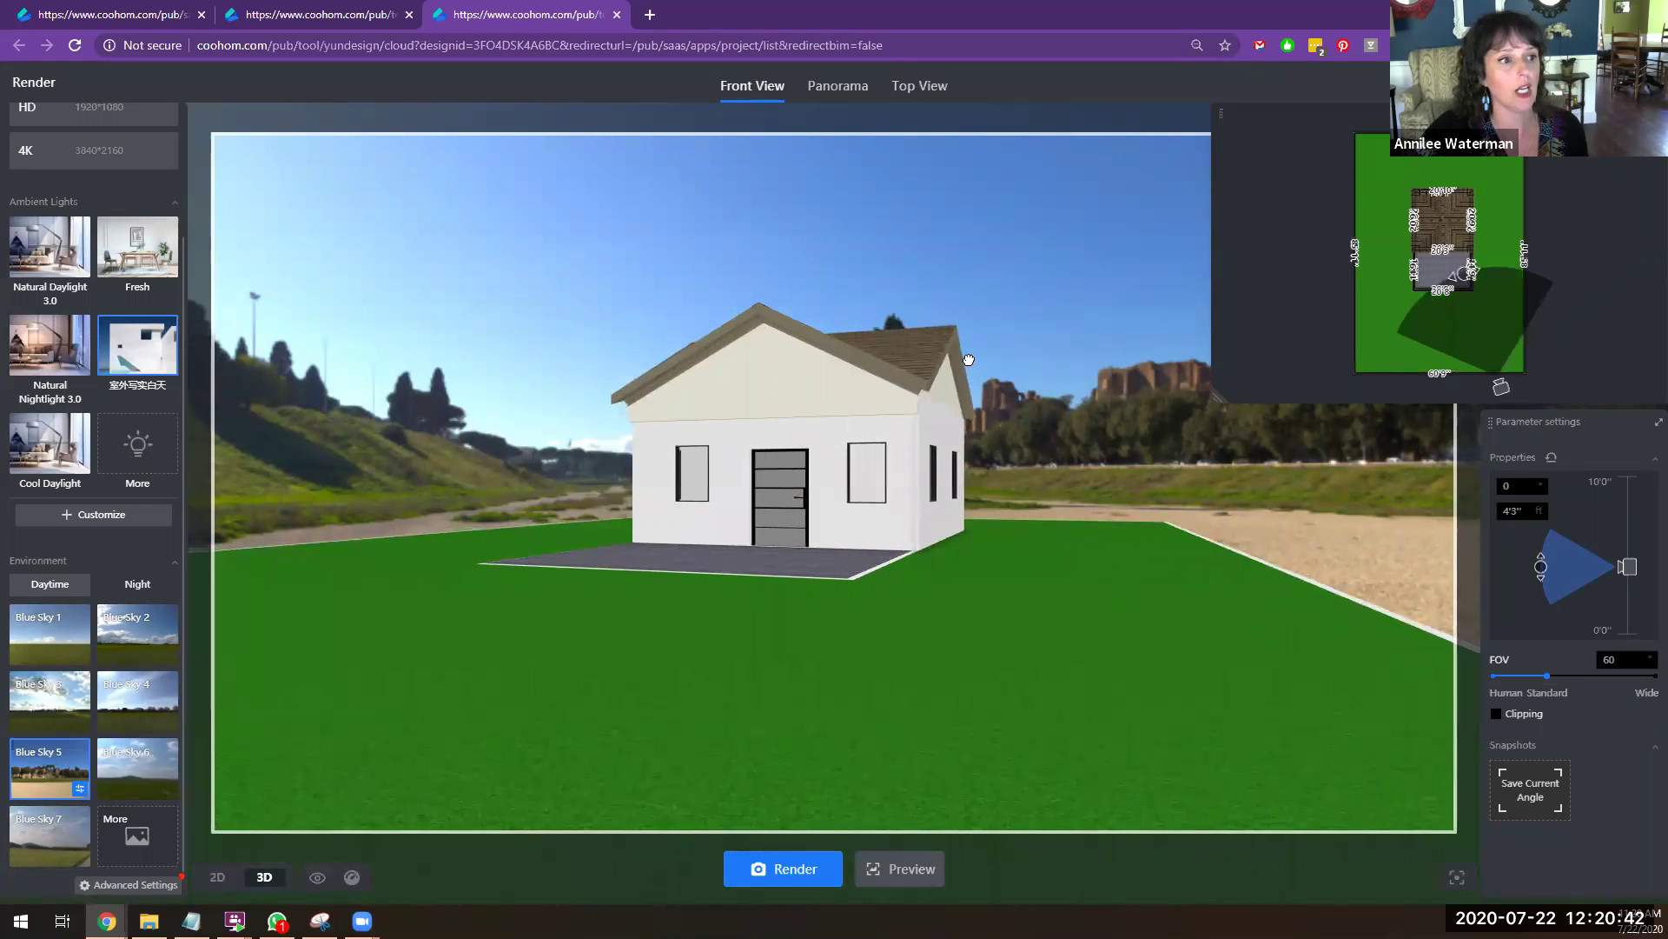
right_click_drag(969, 359, 502, 659)
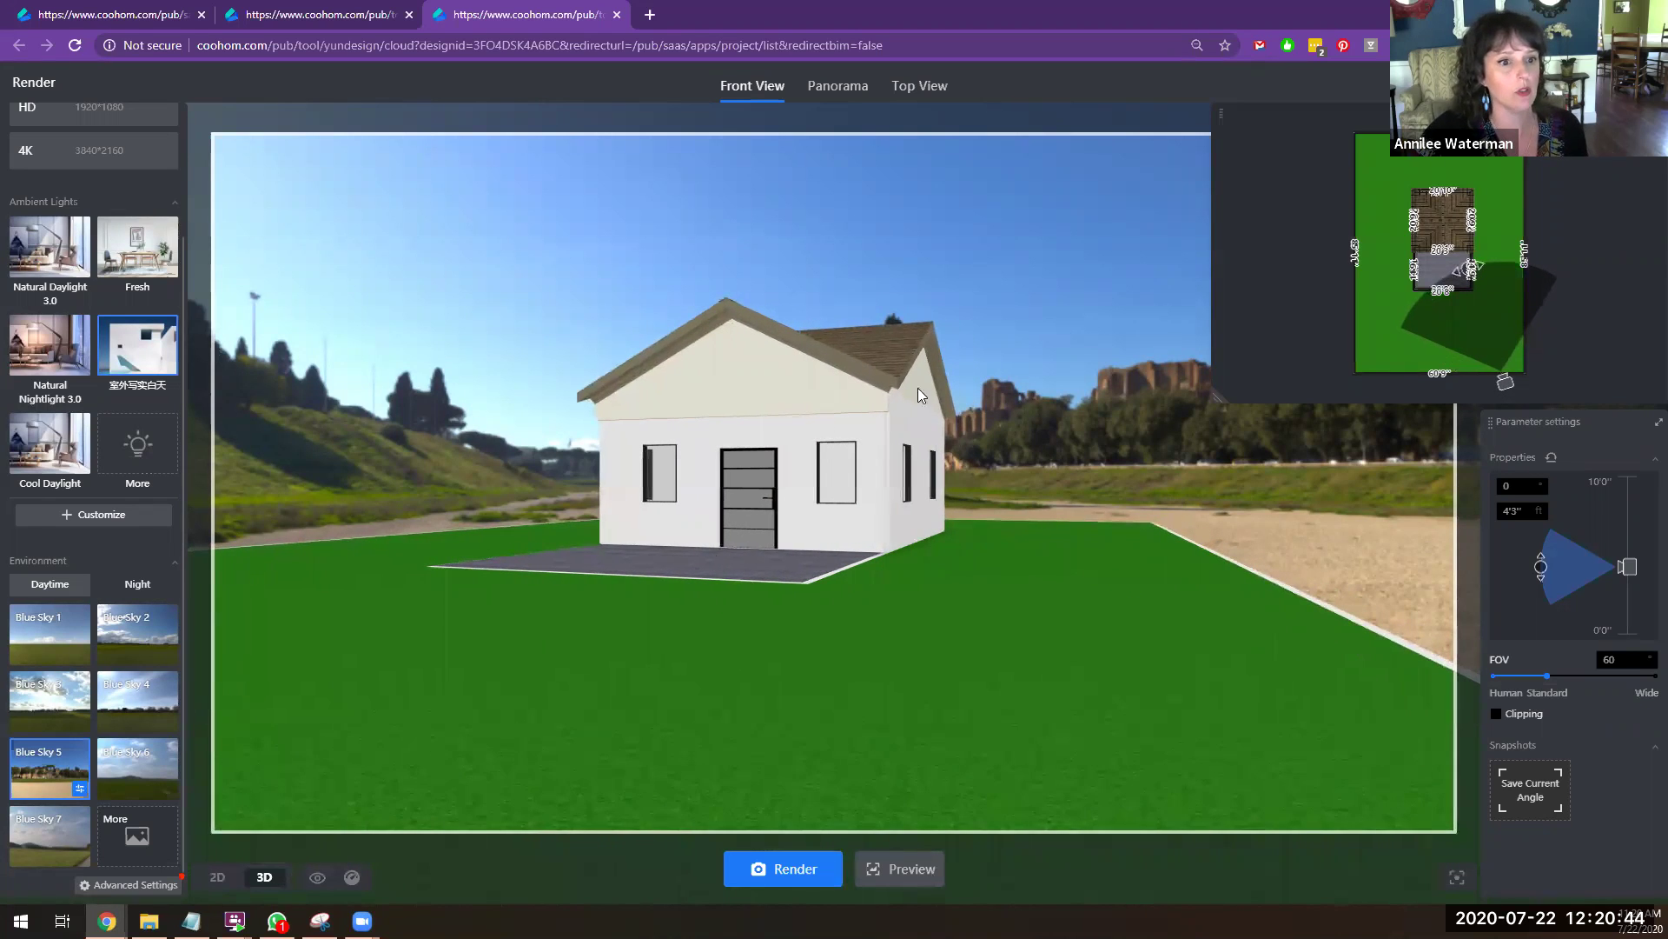
left_click(1536, 797)
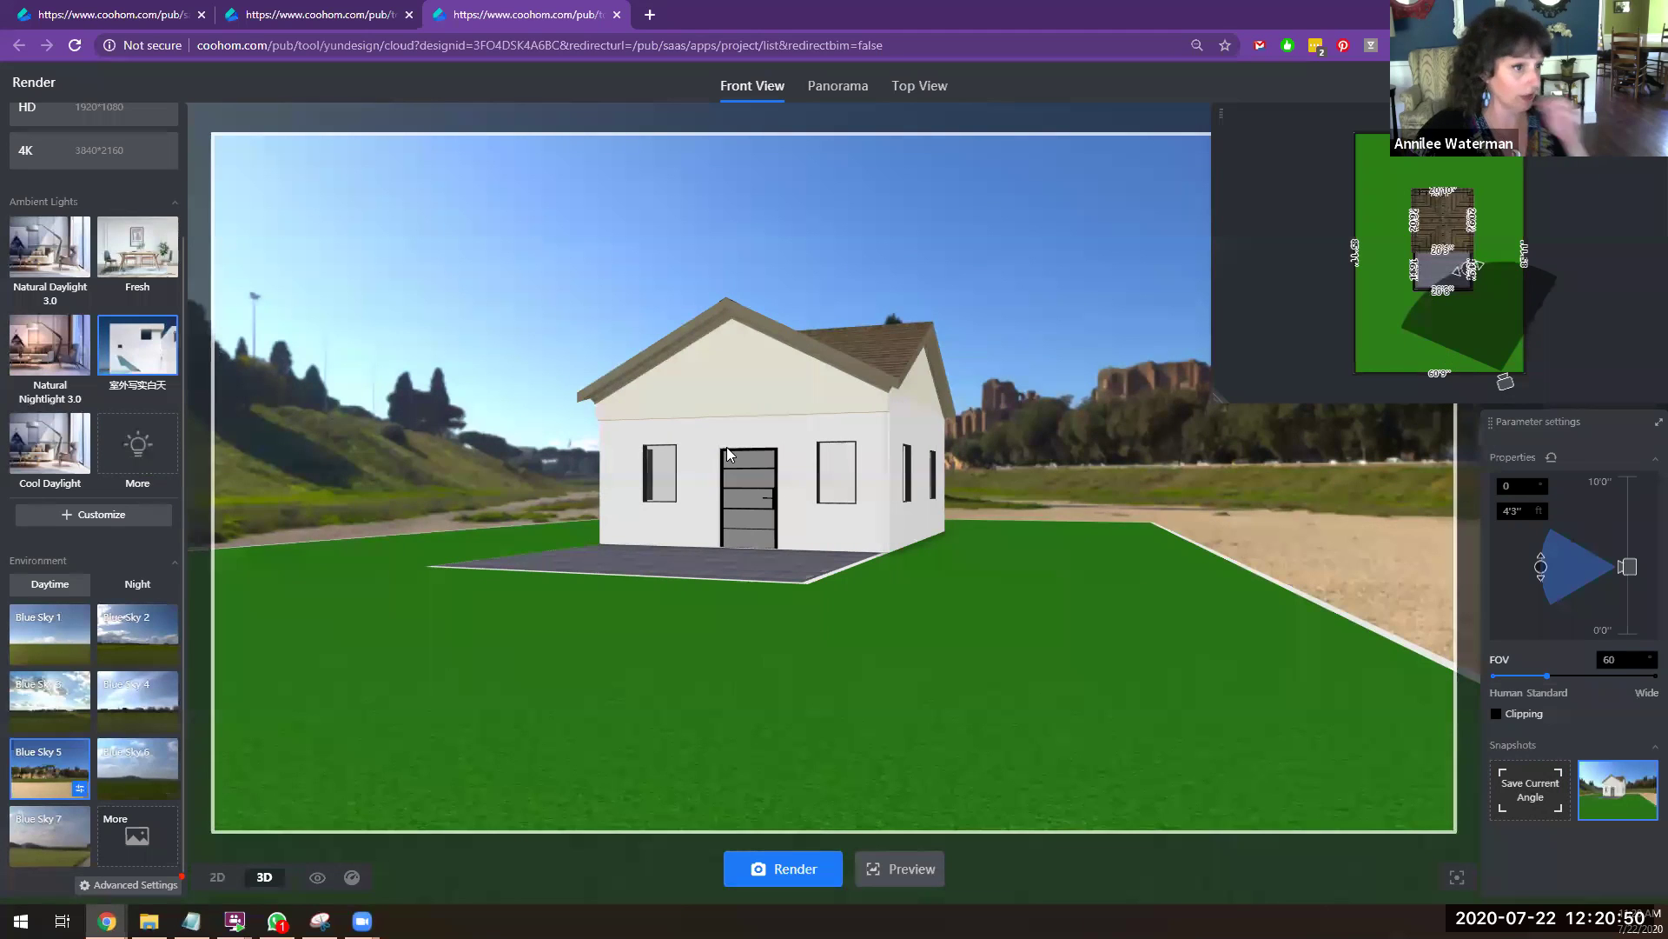
left_click(793, 870)
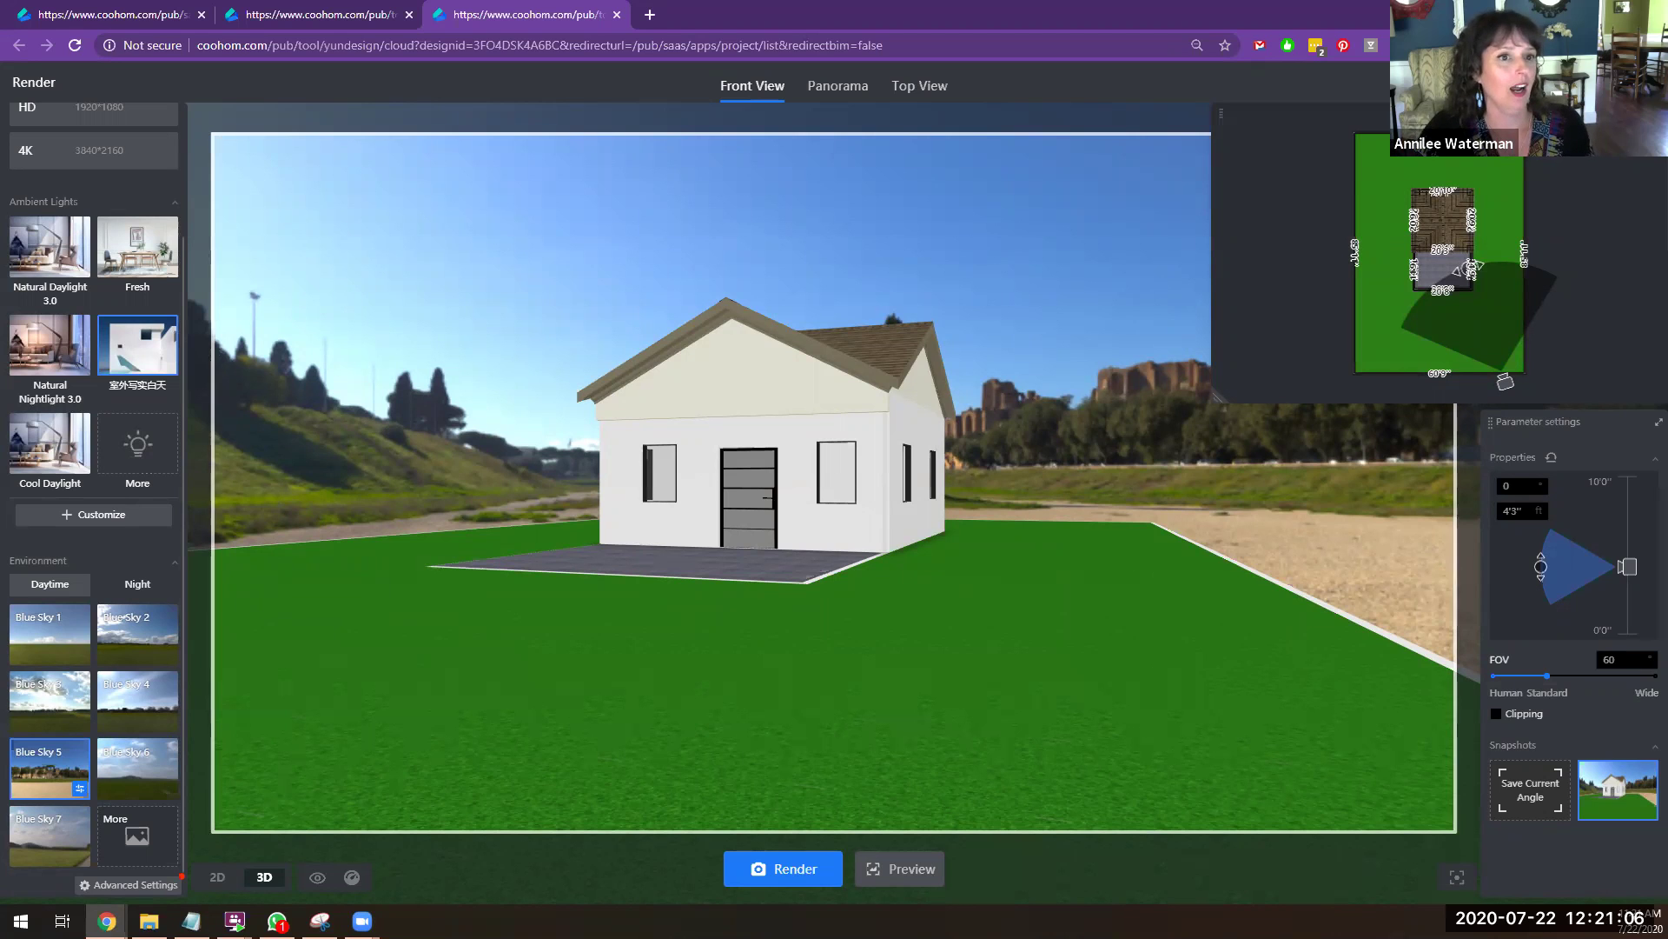
Step: Return to the 3D design and view all favorited models in the account library
left_click(1638, 85)
scroll(1302, 580, "down", 2)
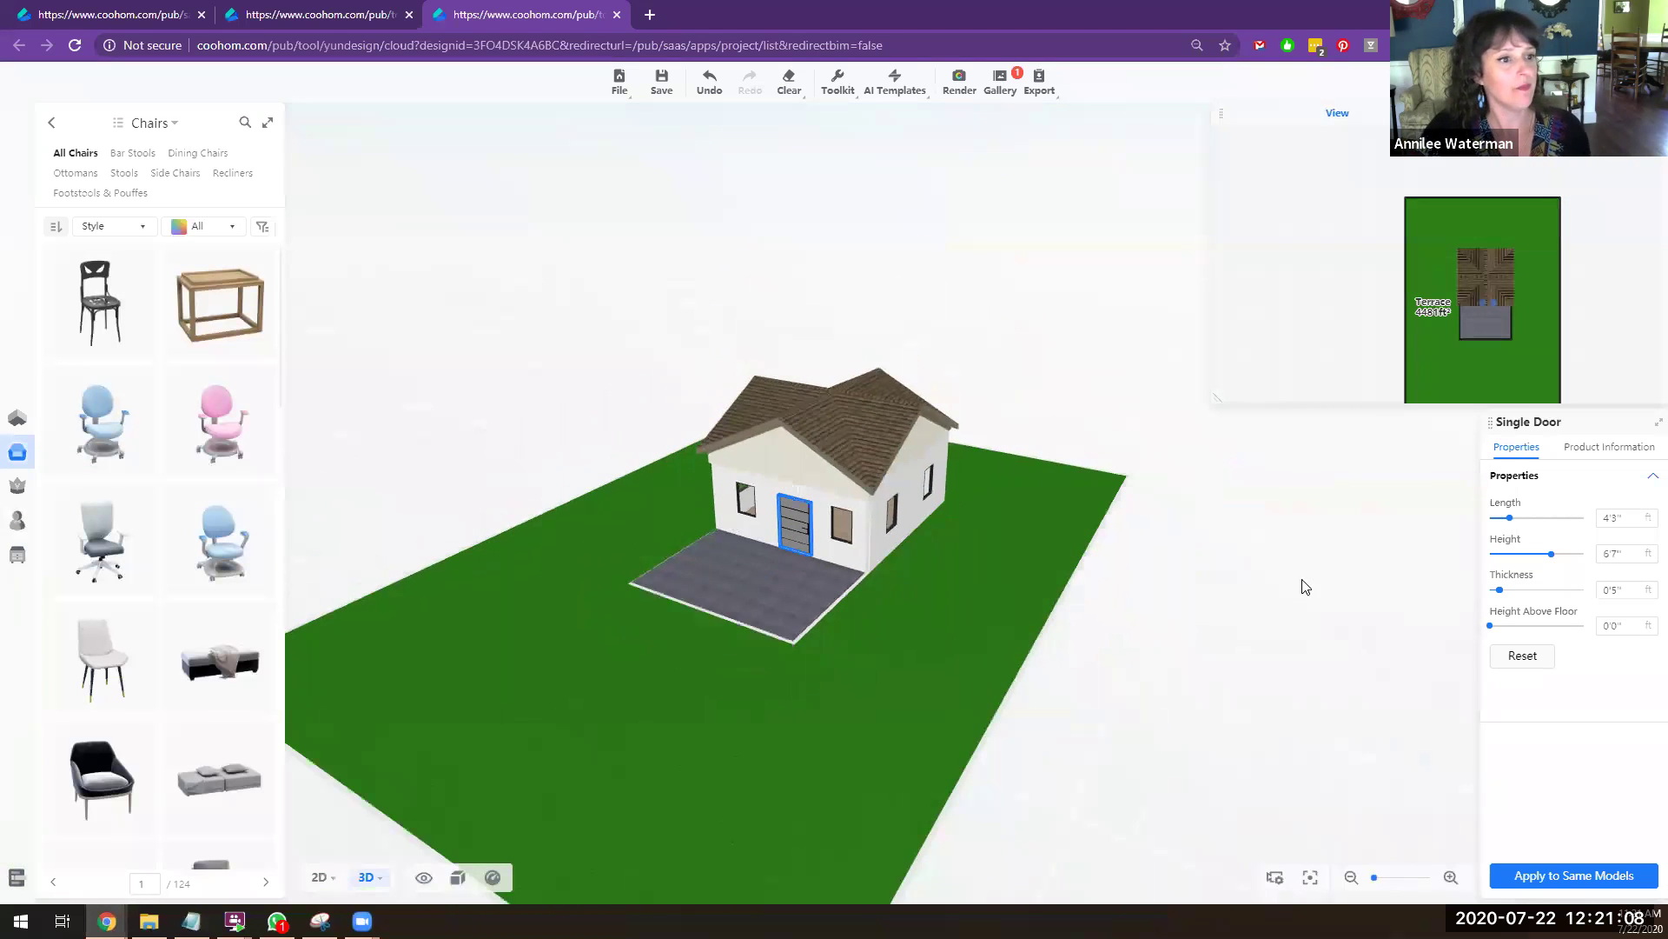
scroll(1302, 580, "down", 2)
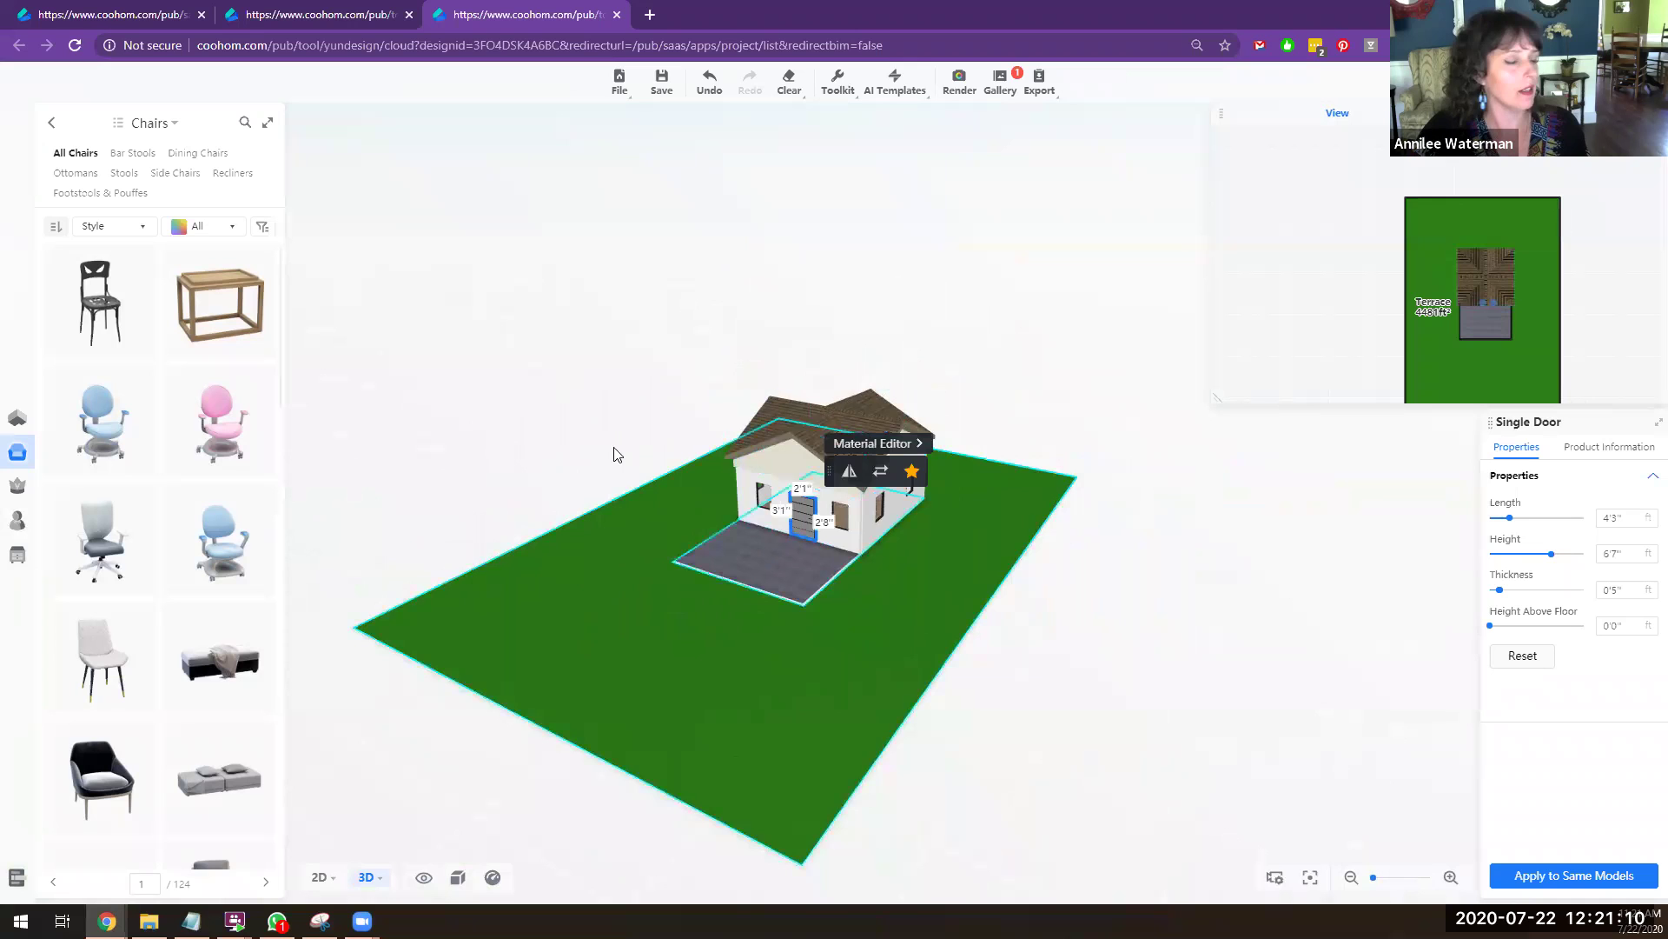
scroll(600, 453, "up", 1)
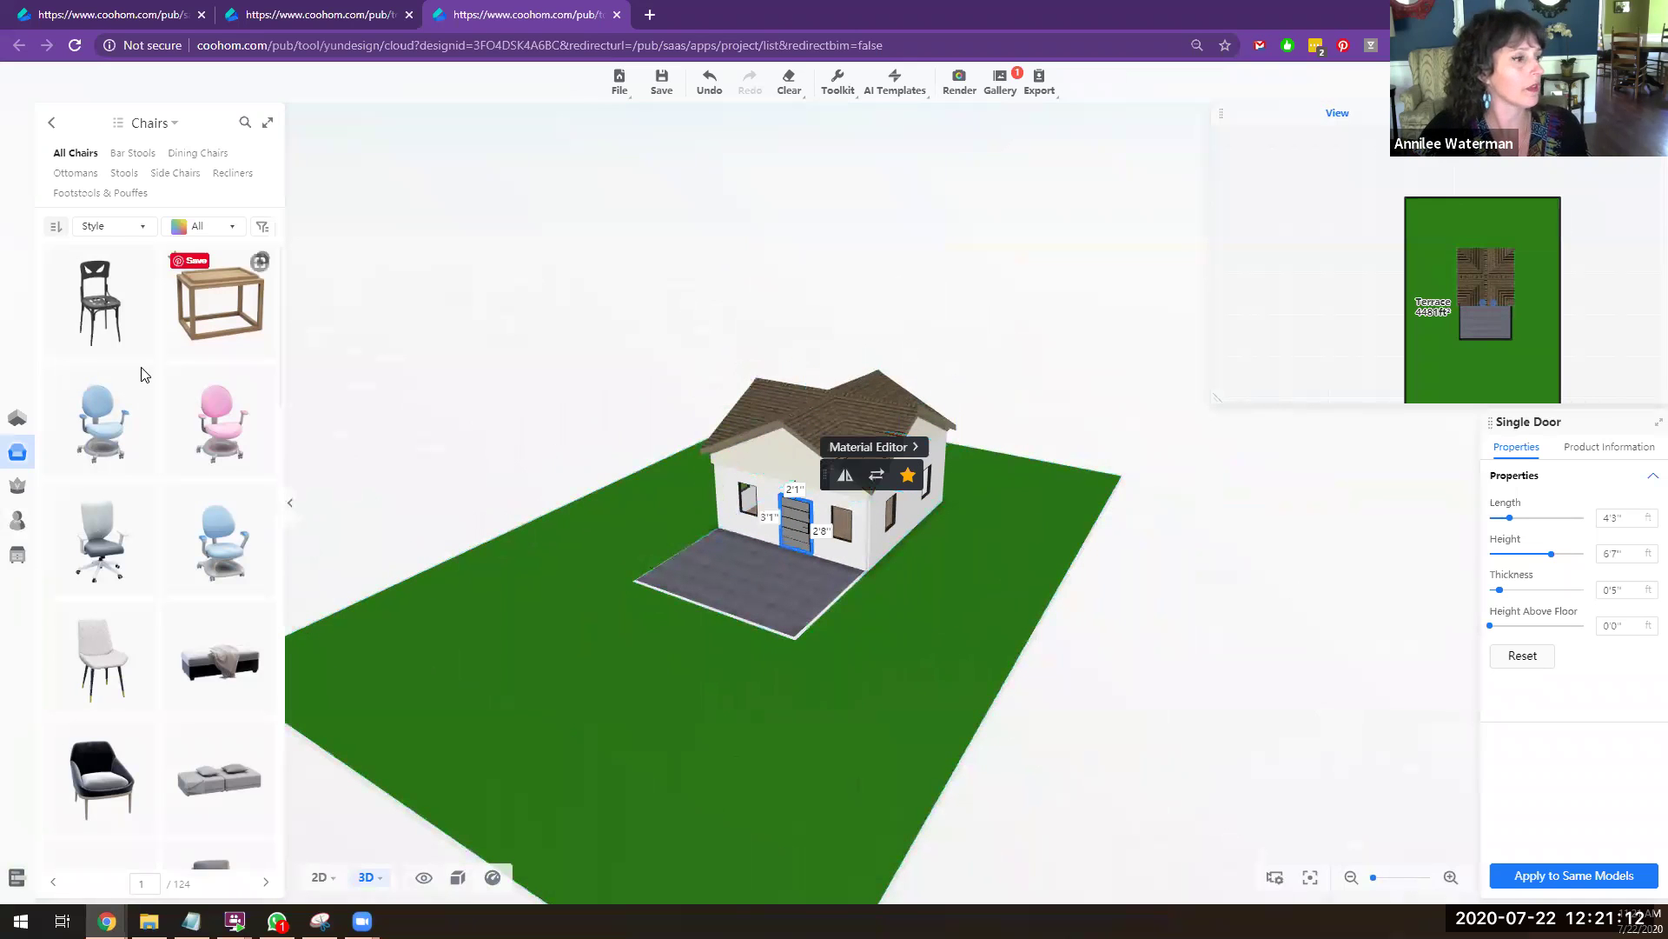
mouse_move(30, 498)
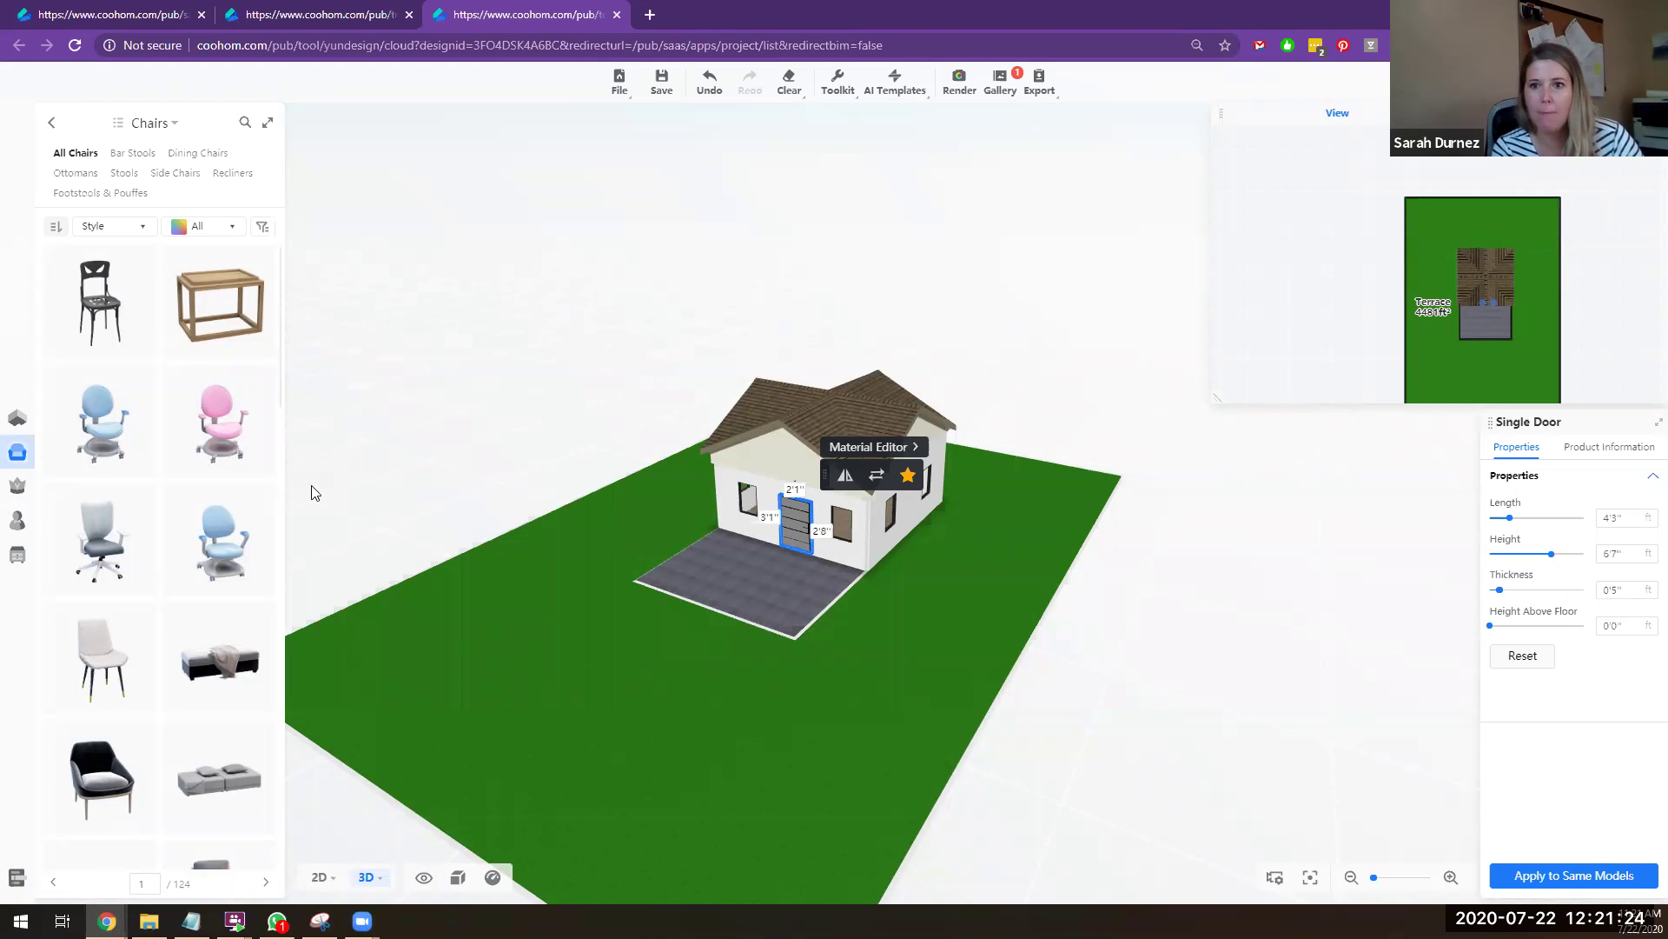
mouse_move(7, 550)
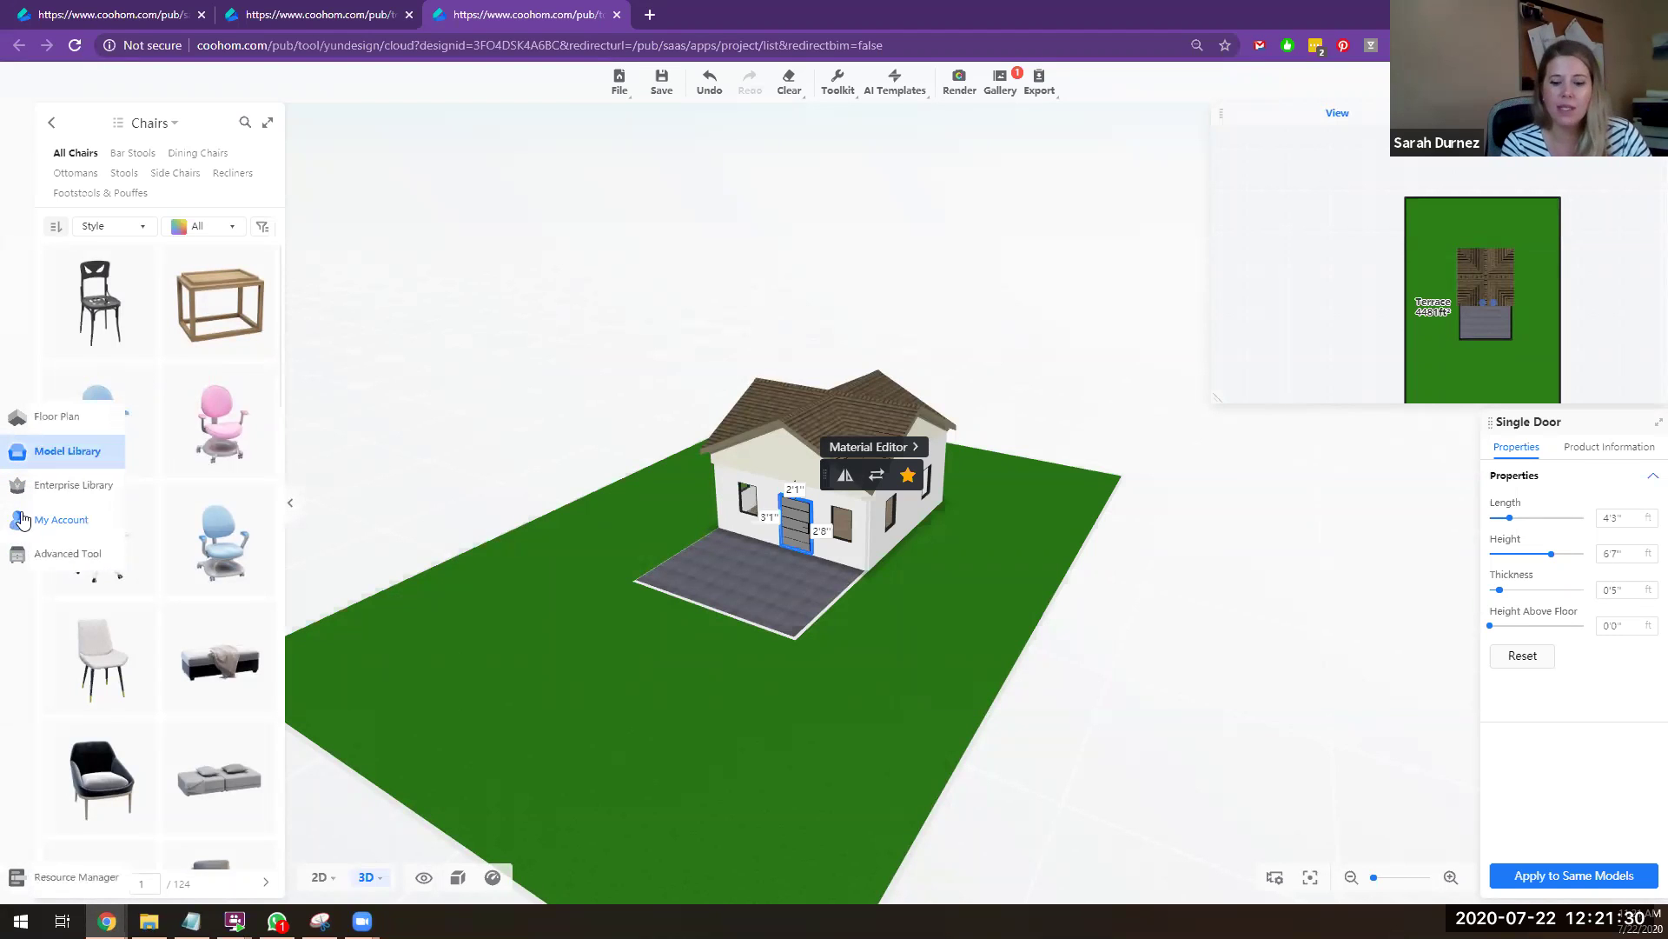
left_click(14, 526)
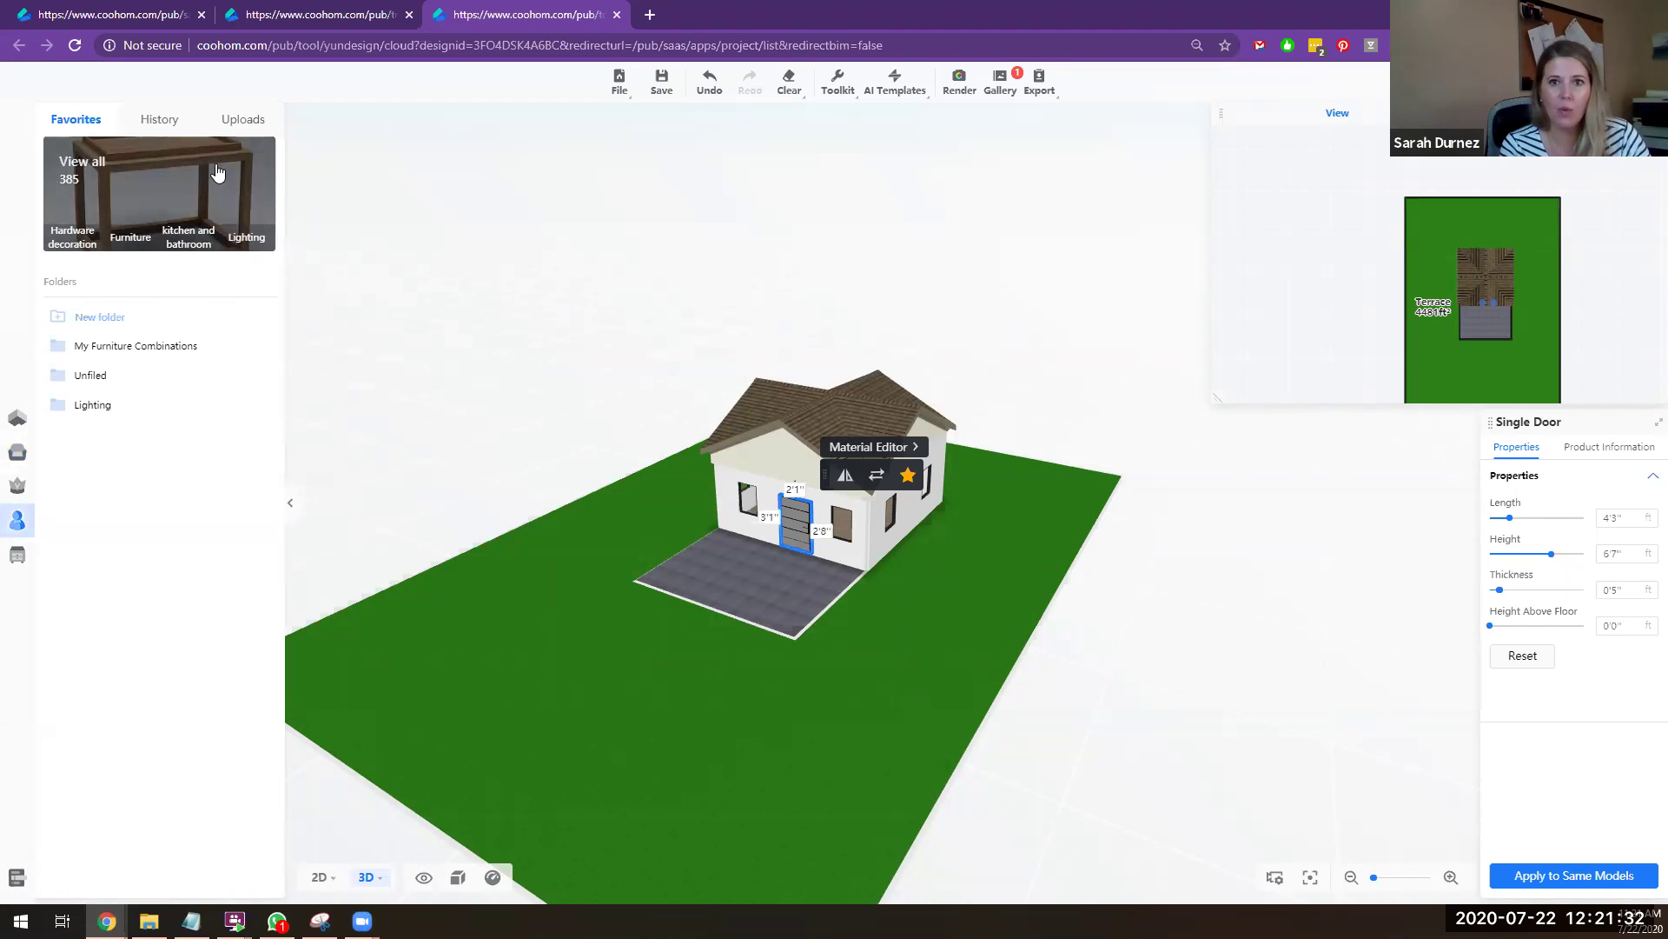
left_click(79, 167)
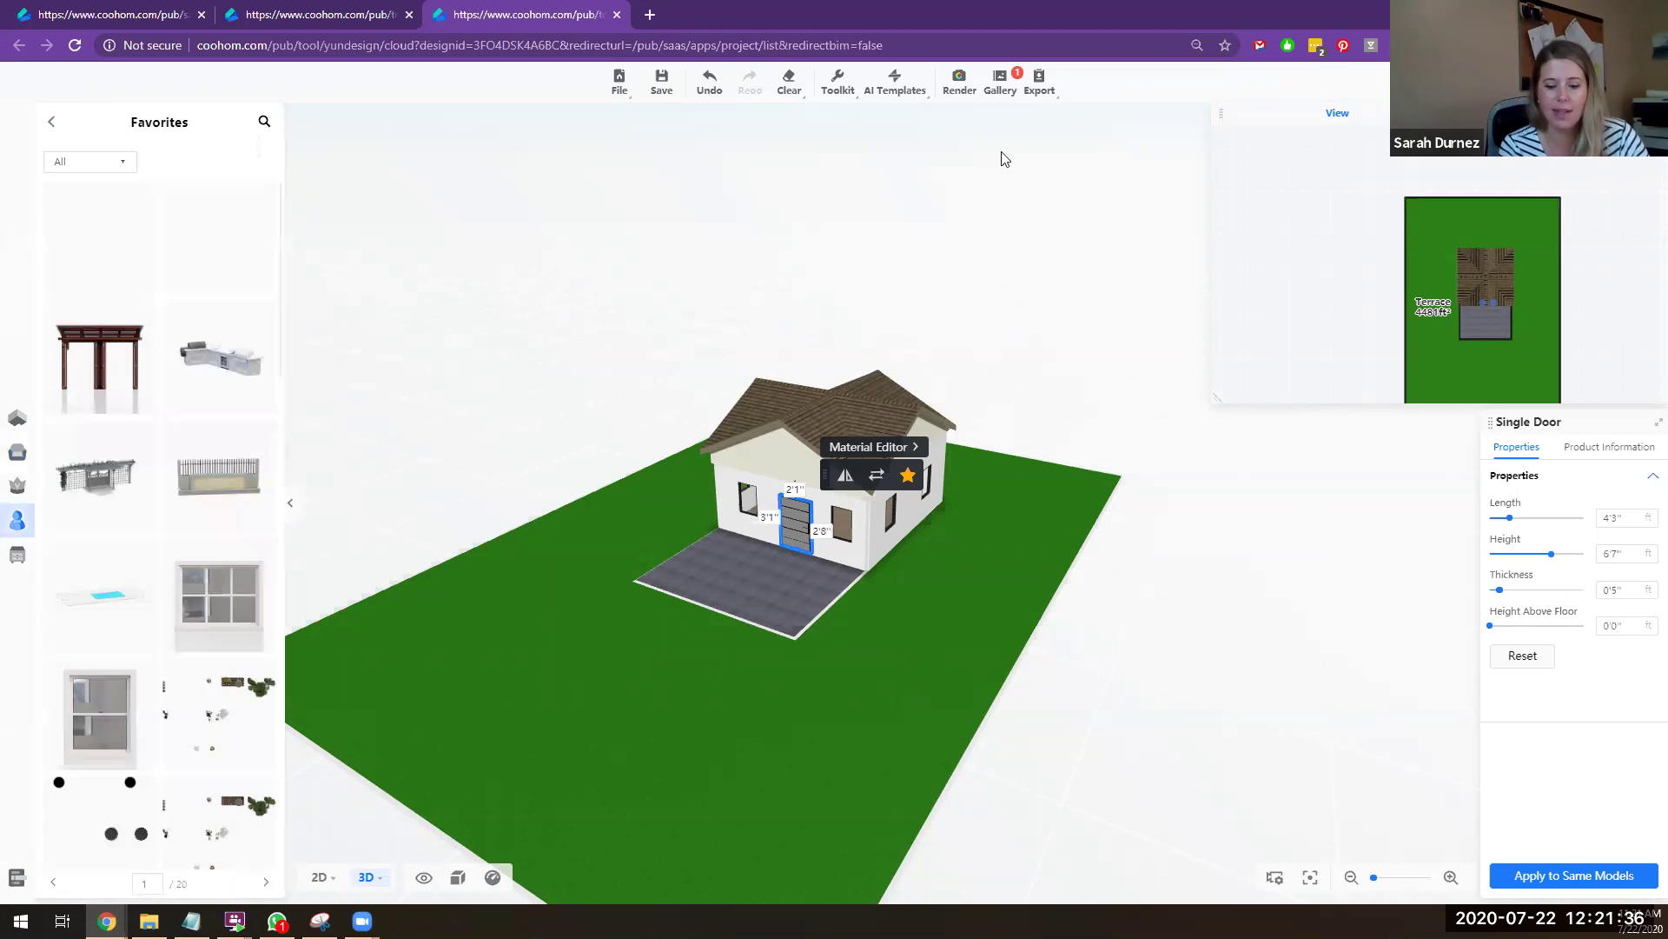
Step: View the finished Terrace render of the house in the render gallery and compare it with the earlier Customize render
mouse_move(996, 95)
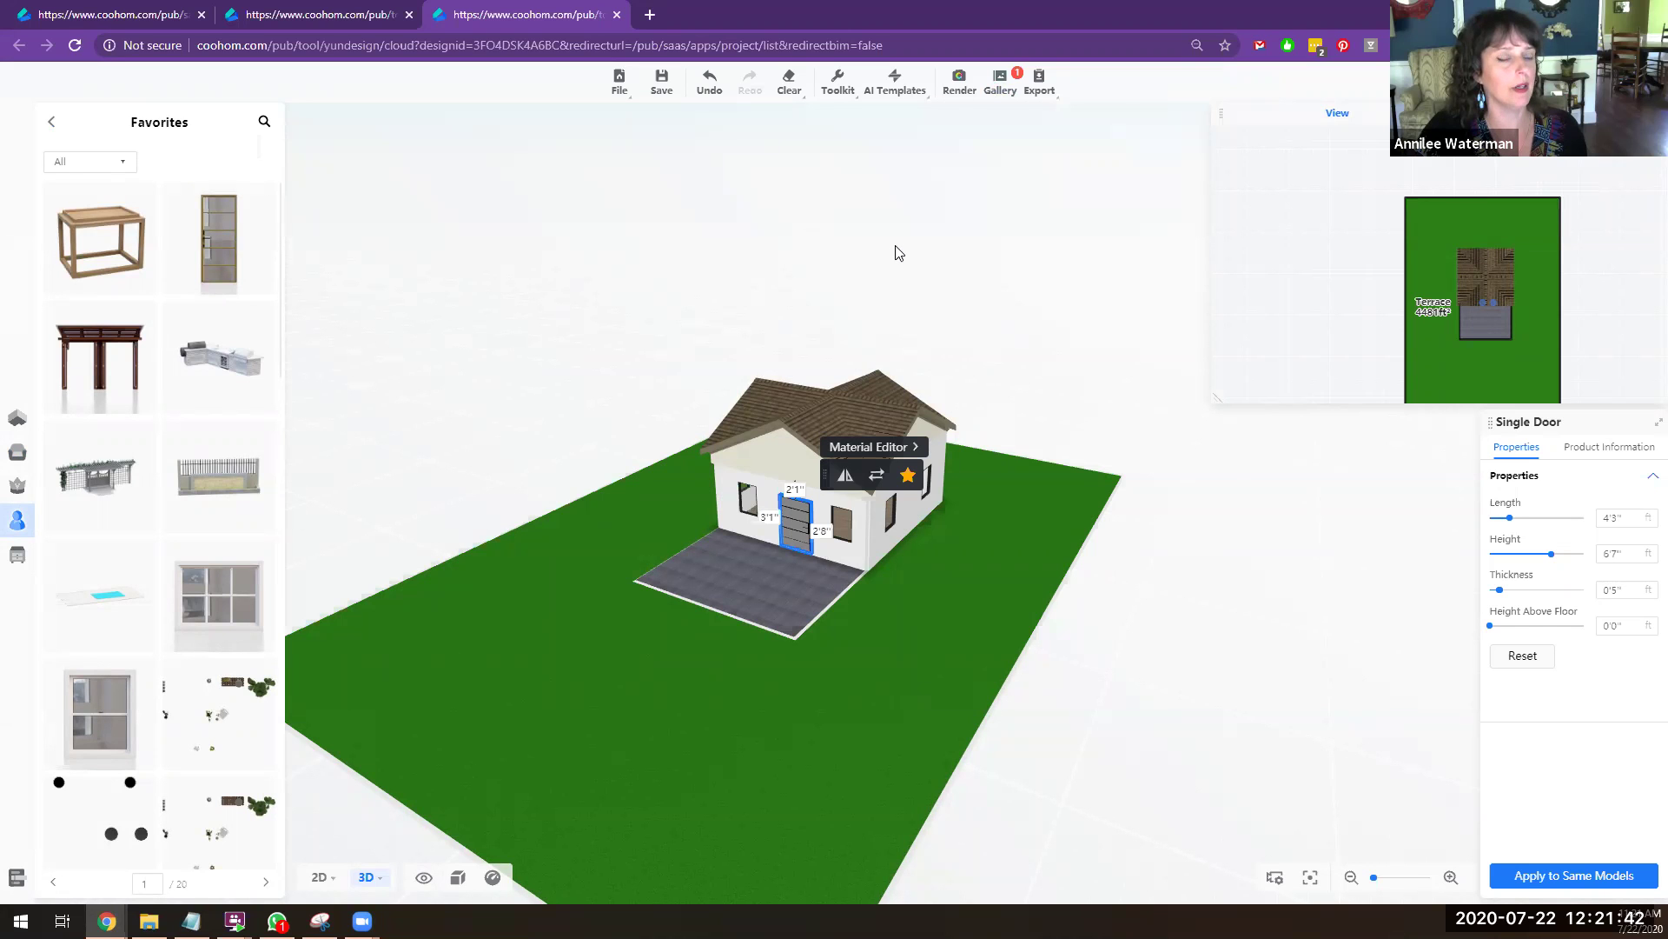
left_click(959, 86)
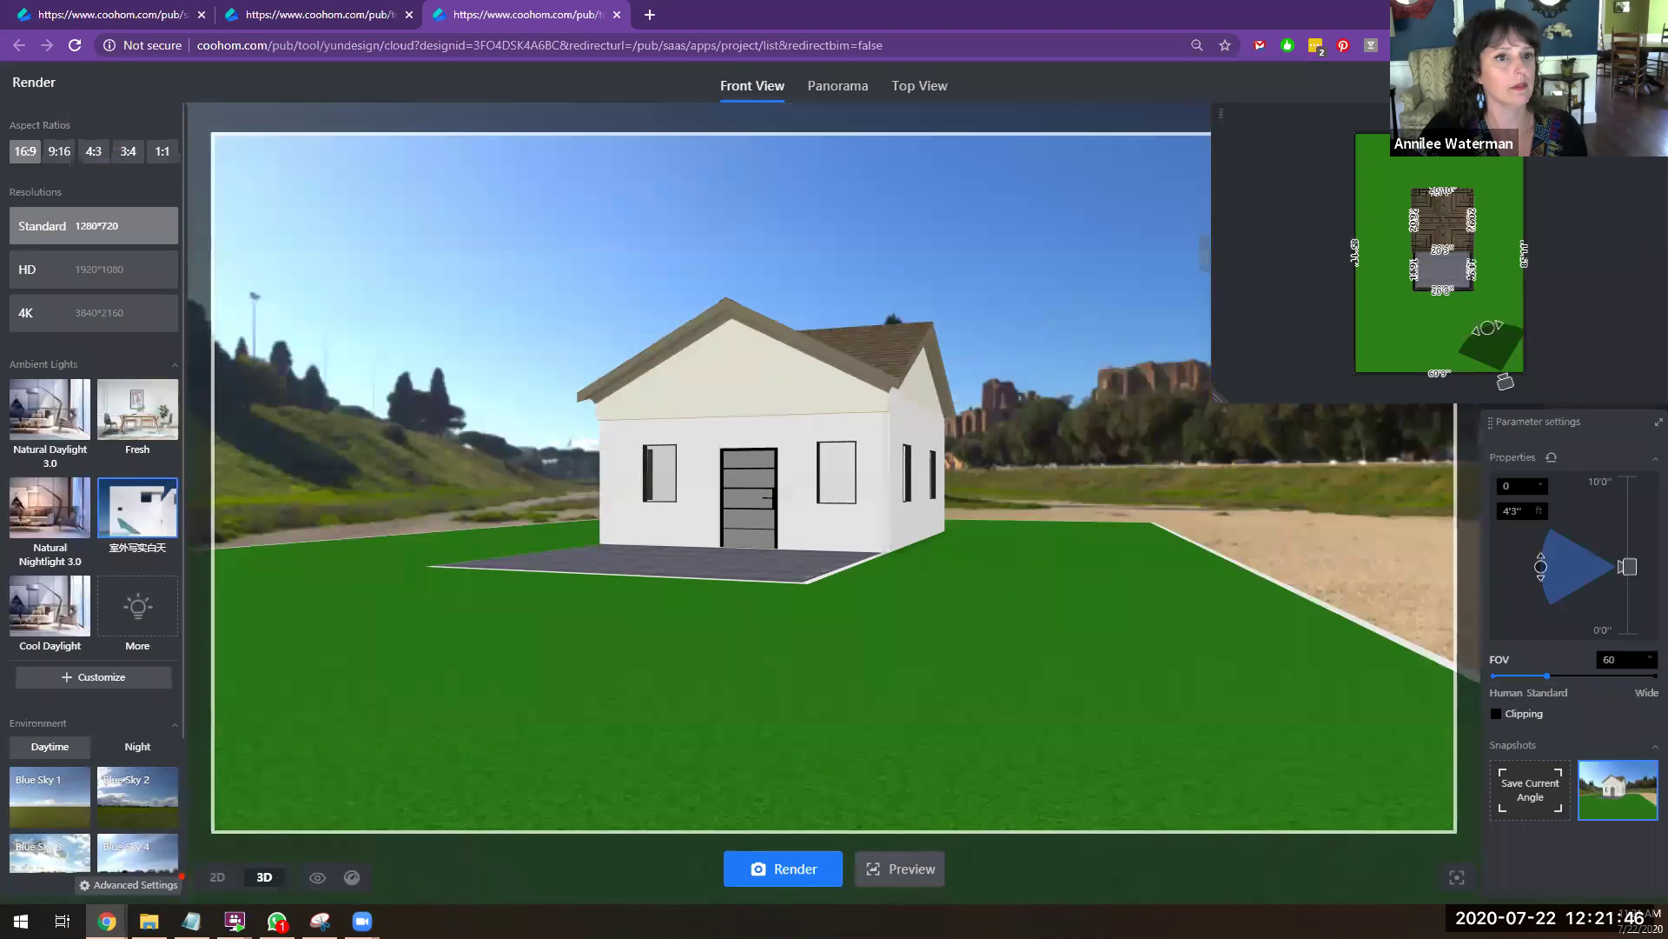
left_click(1511, 85)
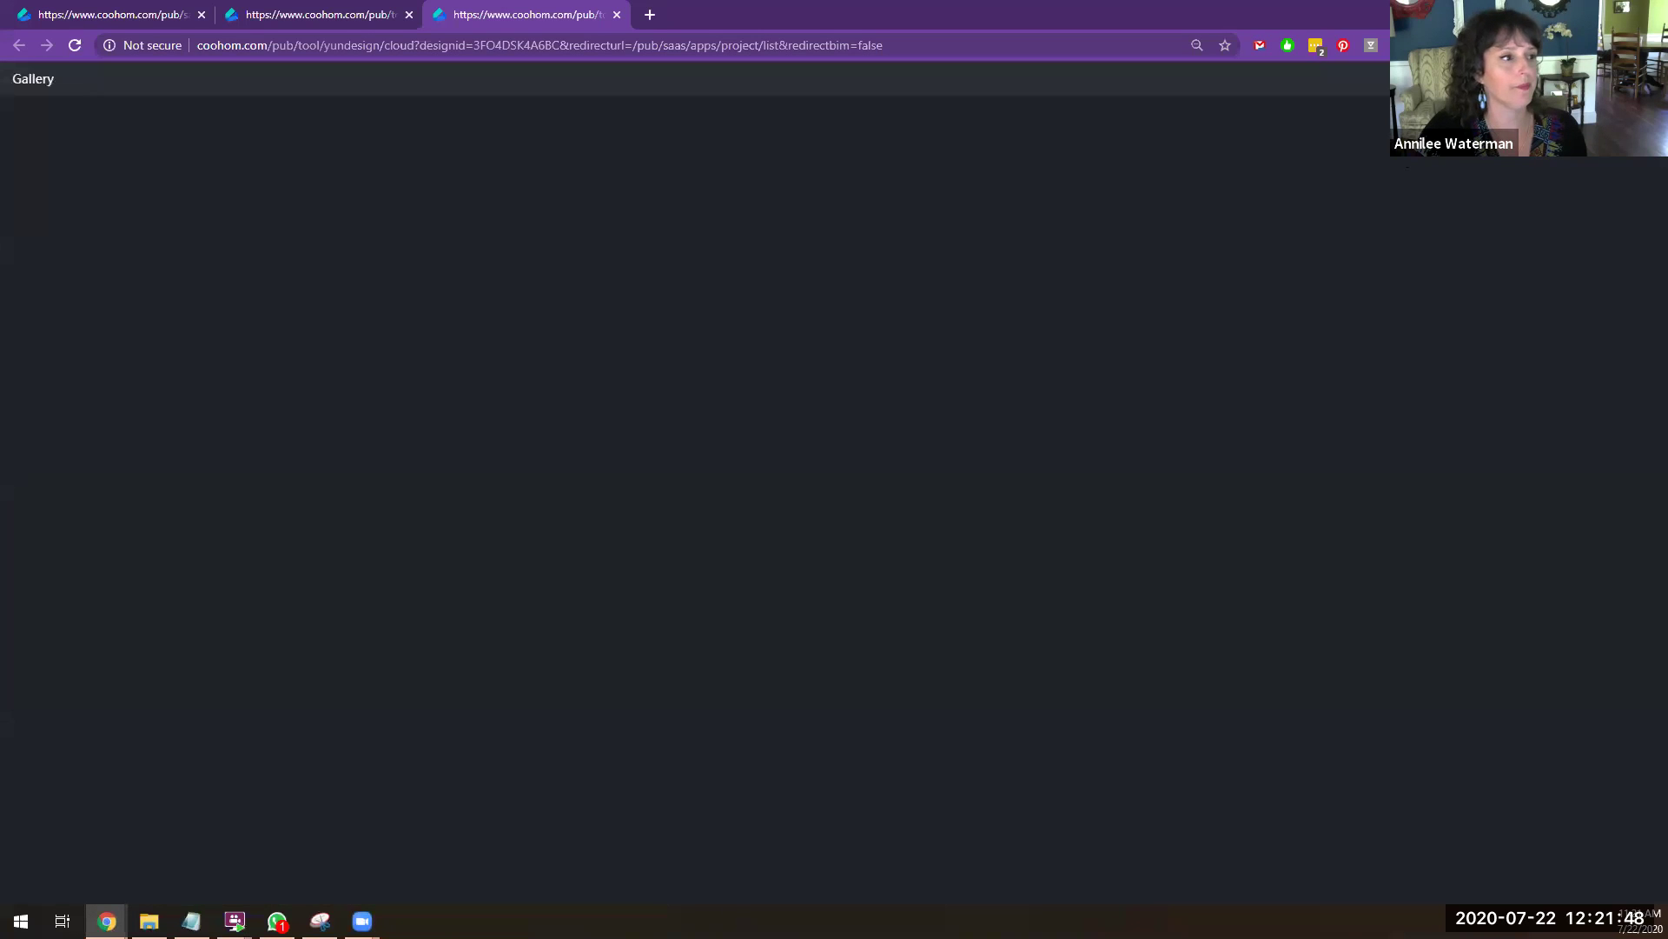
left_click(130, 292)
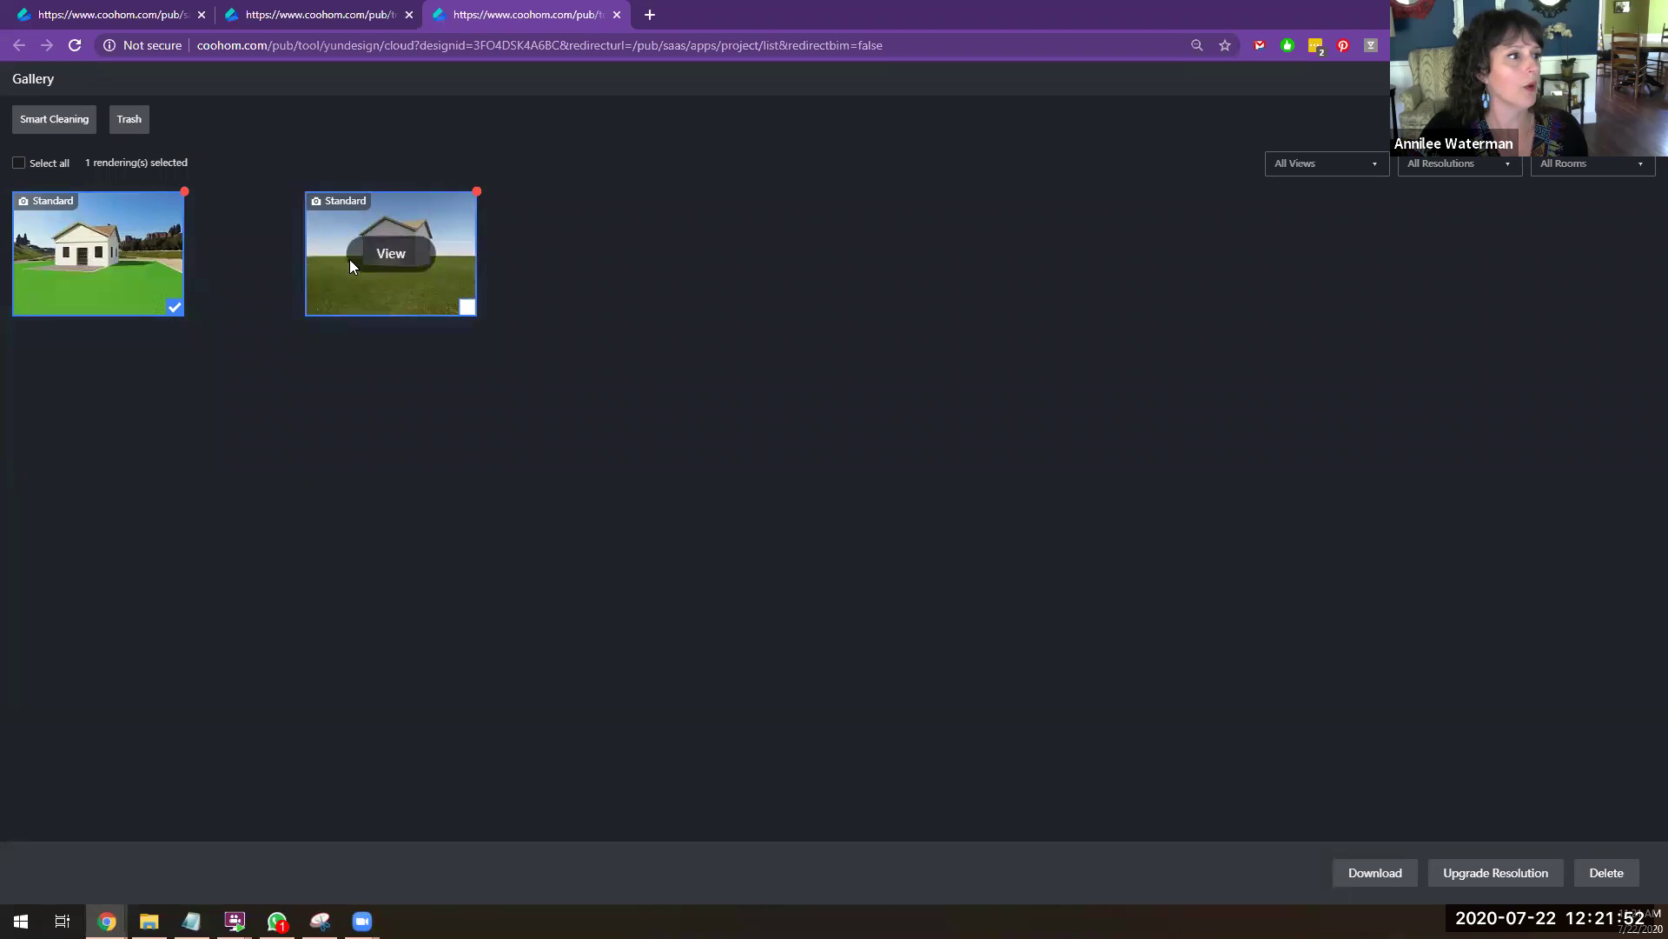
left_click(82, 255)
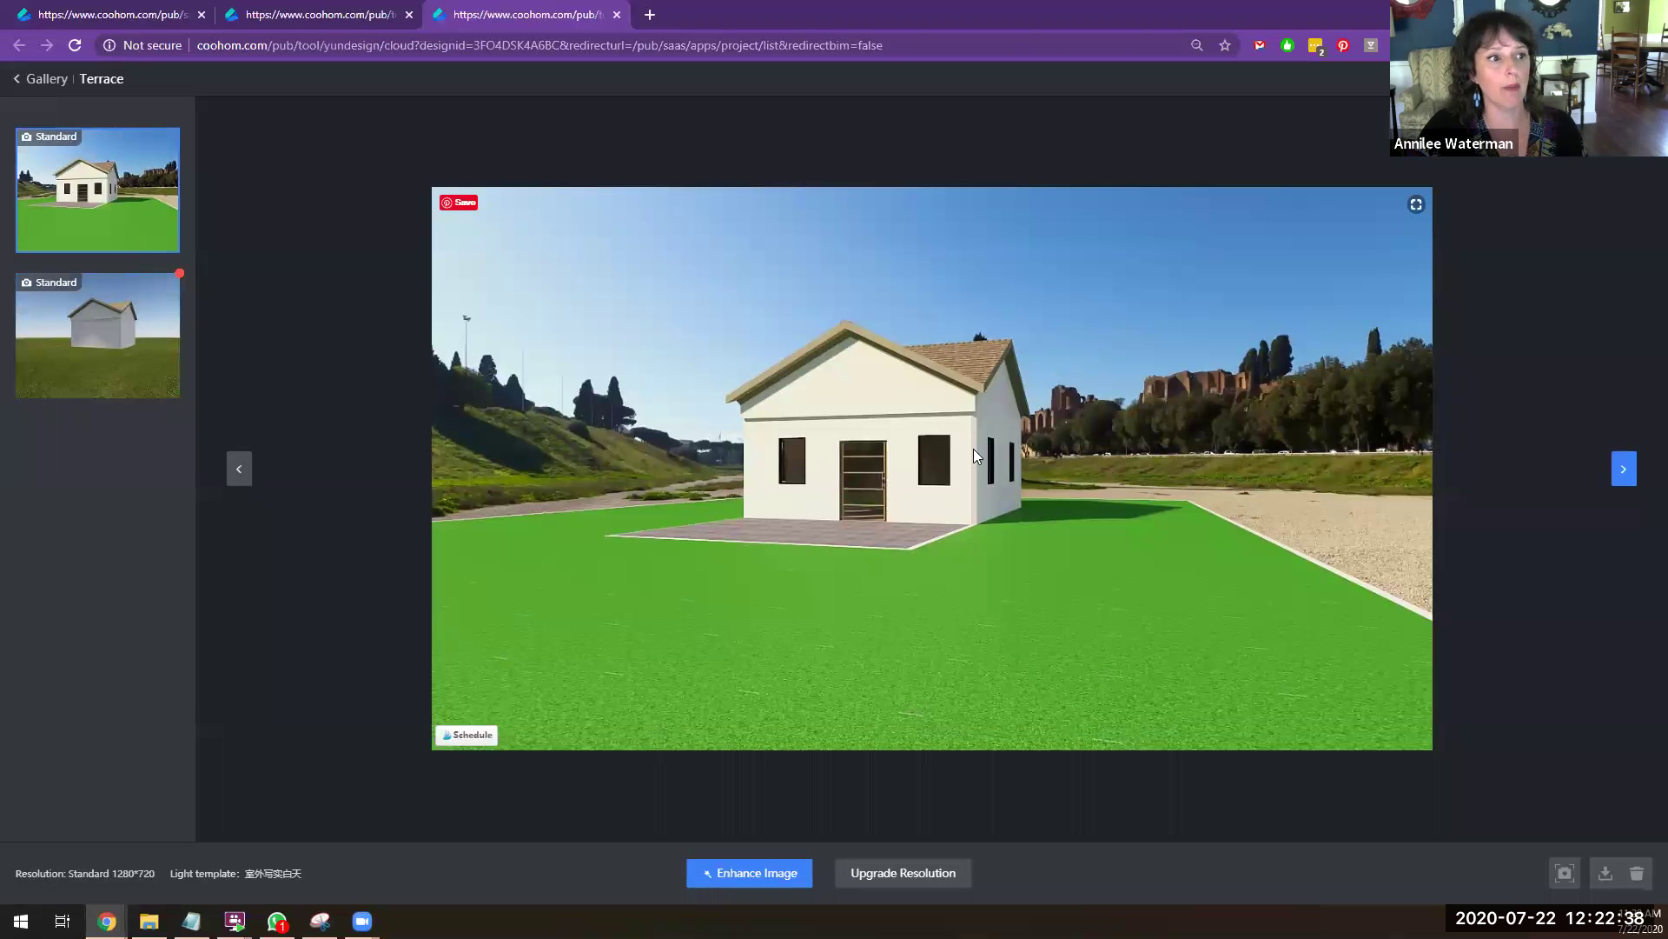
left_click(126, 376)
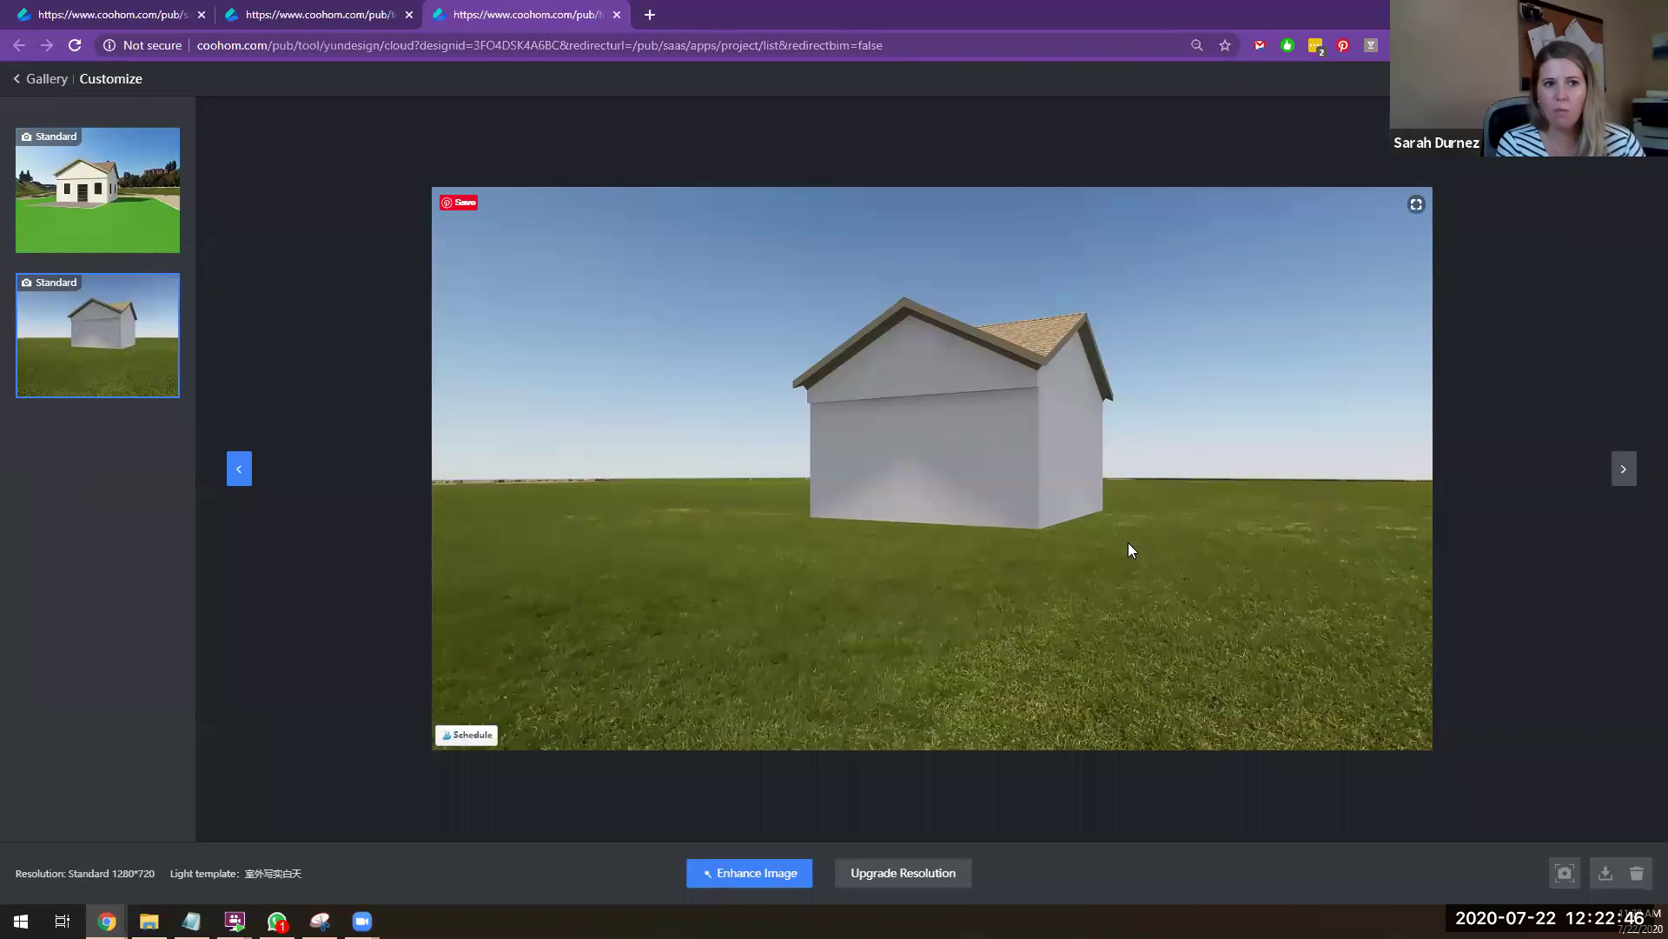
Step: Switch the render environment to the daytime Blue Sky 1 and return to the 3D design
left_click(1646, 79)
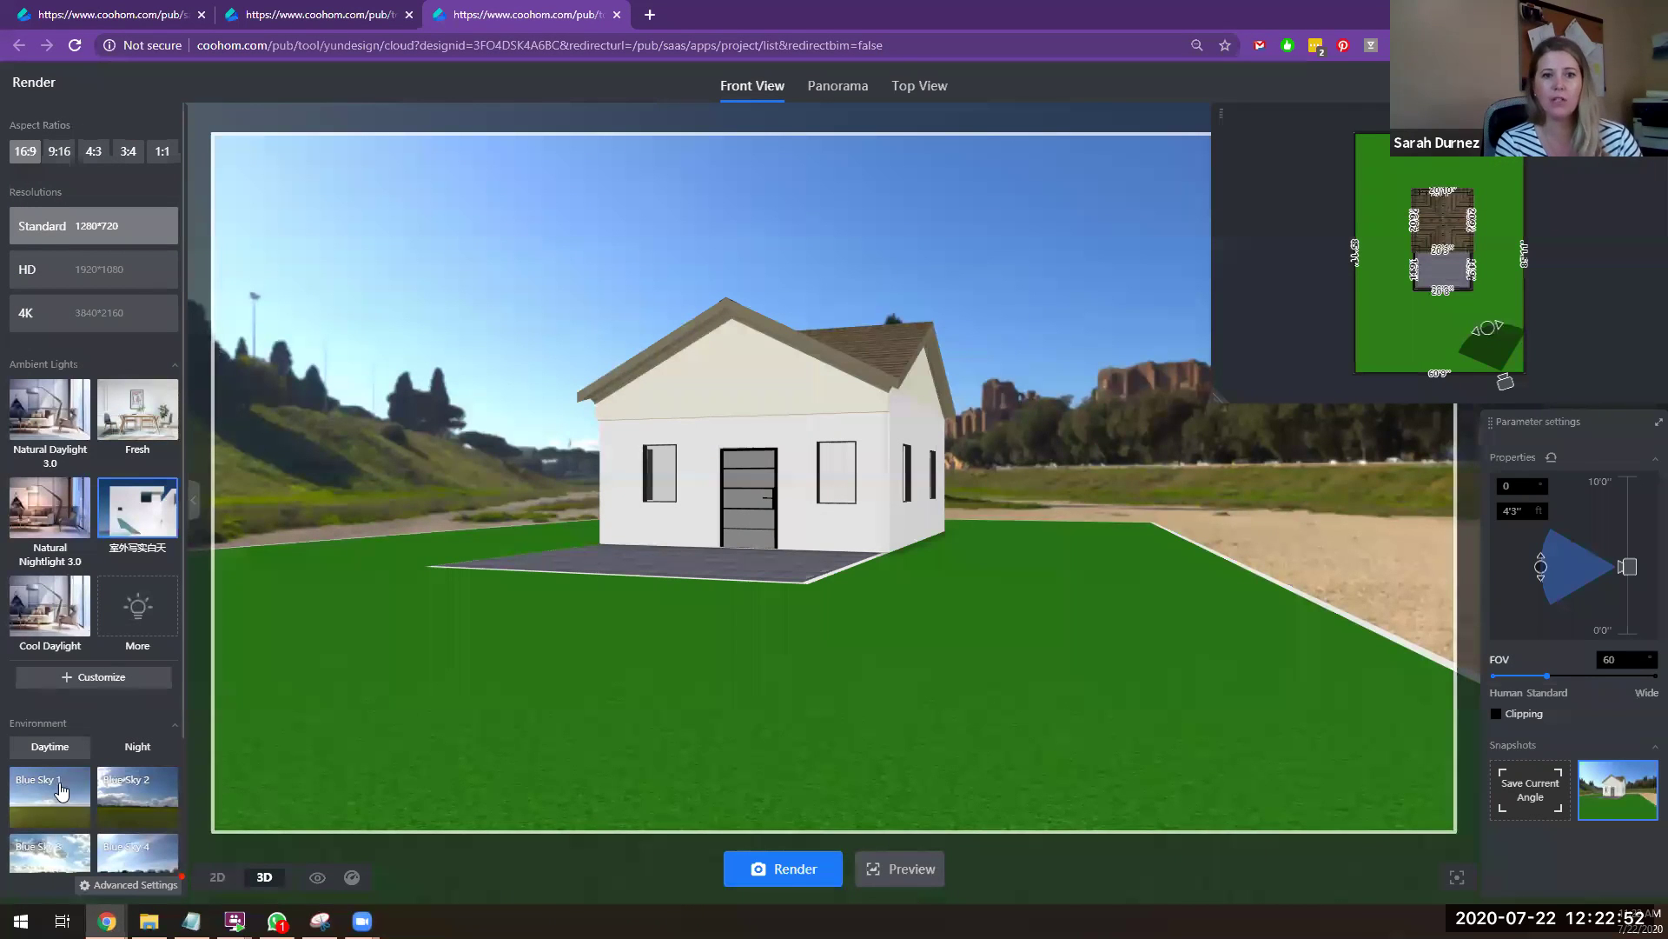
left_click(46, 822)
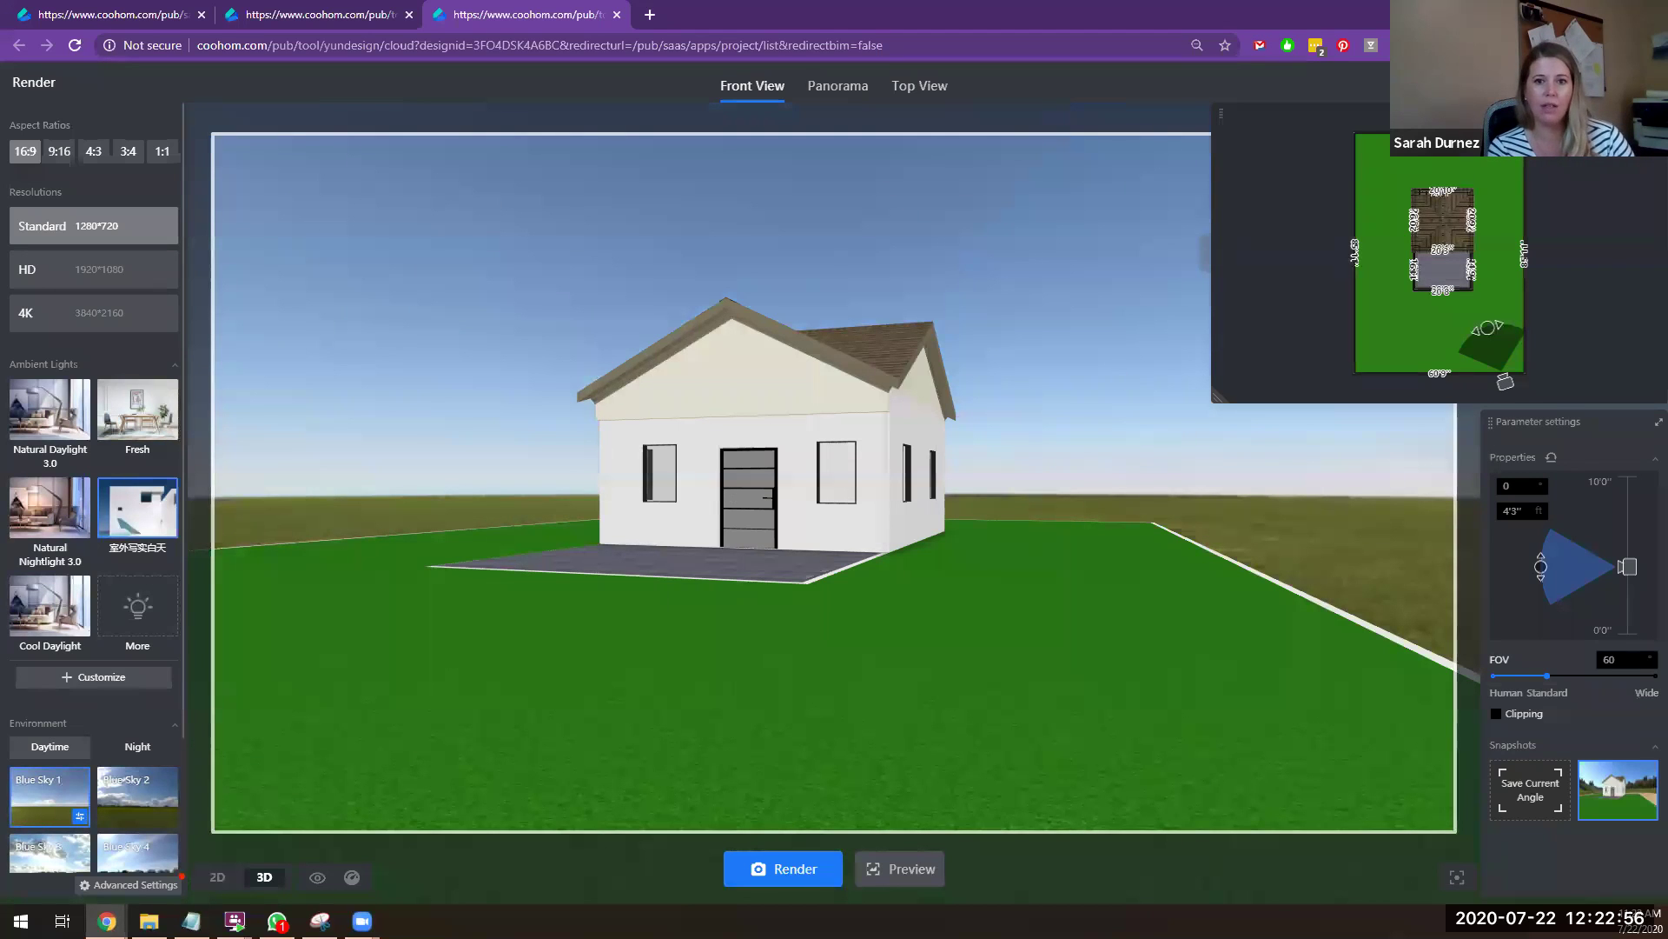
left_click(1634, 83)
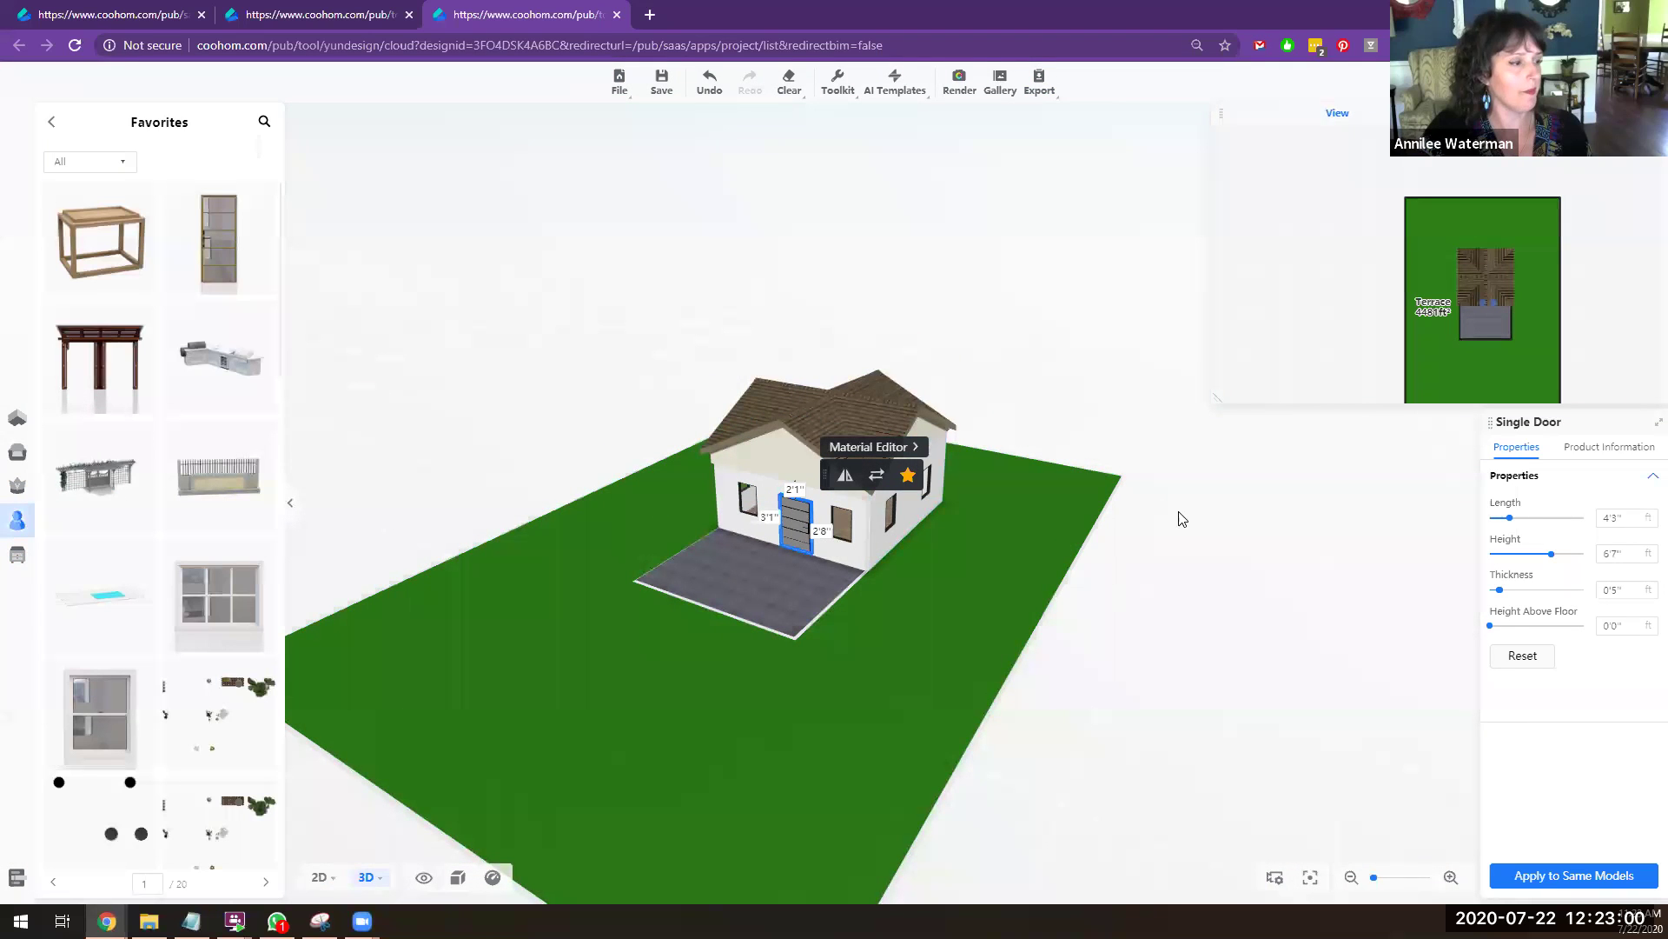
Step: Place the curved panorama of red-roofed houses and trees from the Outdoor Environment models behind the house
scroll(1183, 519, "down", 1)
scroll(451, 469, "up", 3)
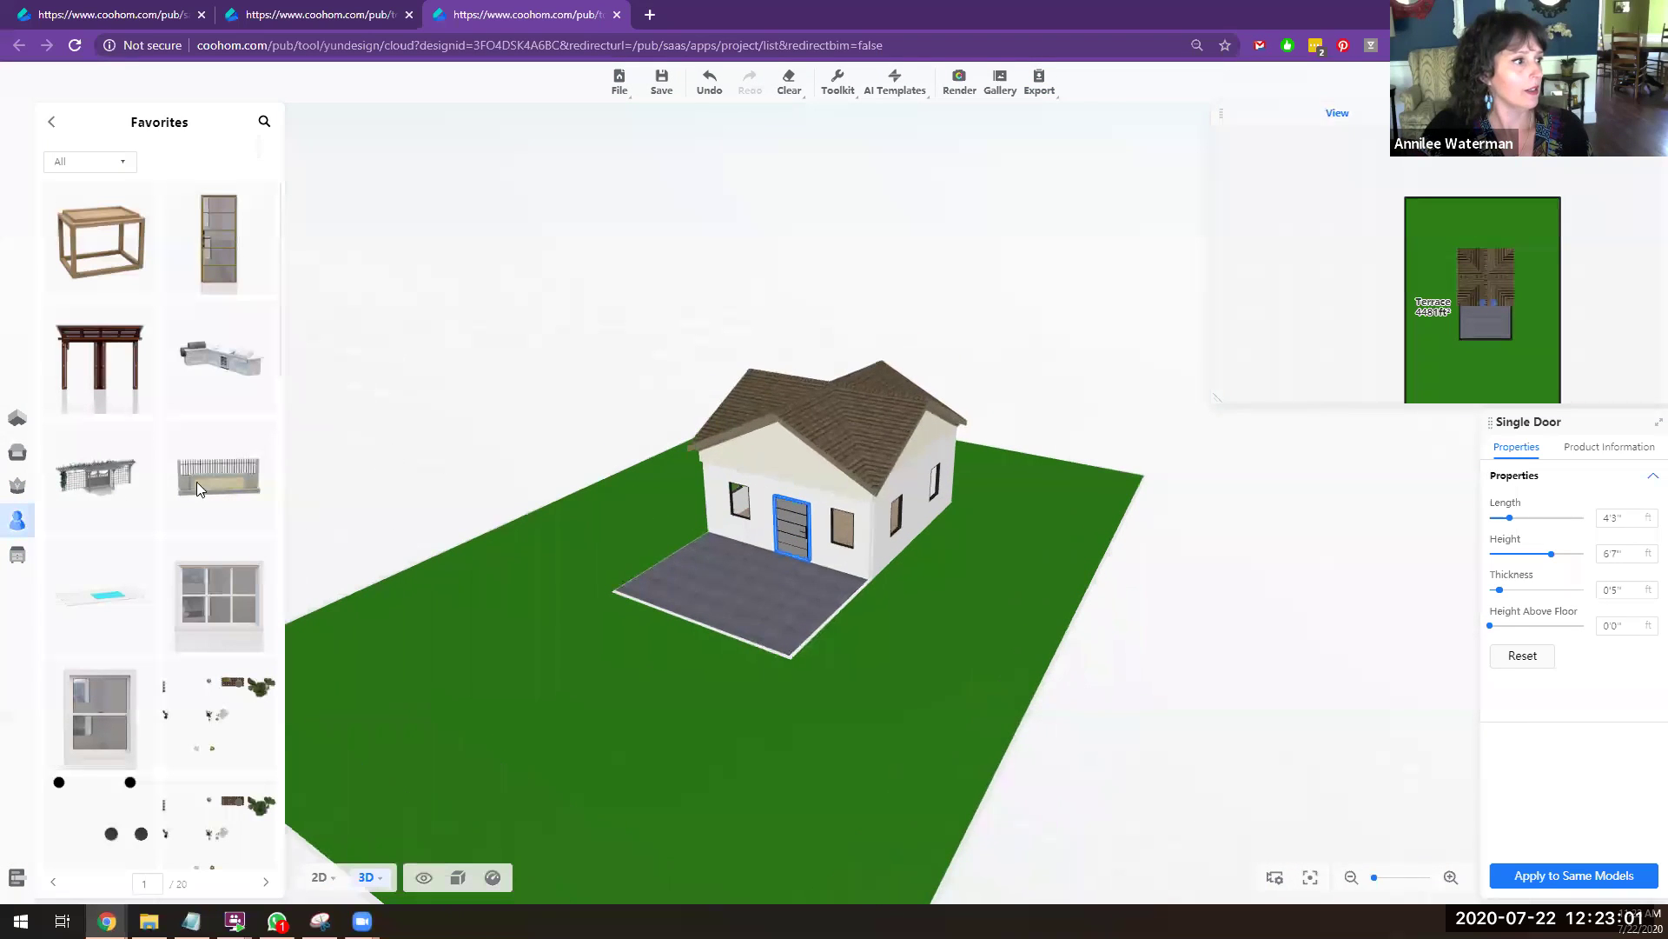
left_click(22, 465)
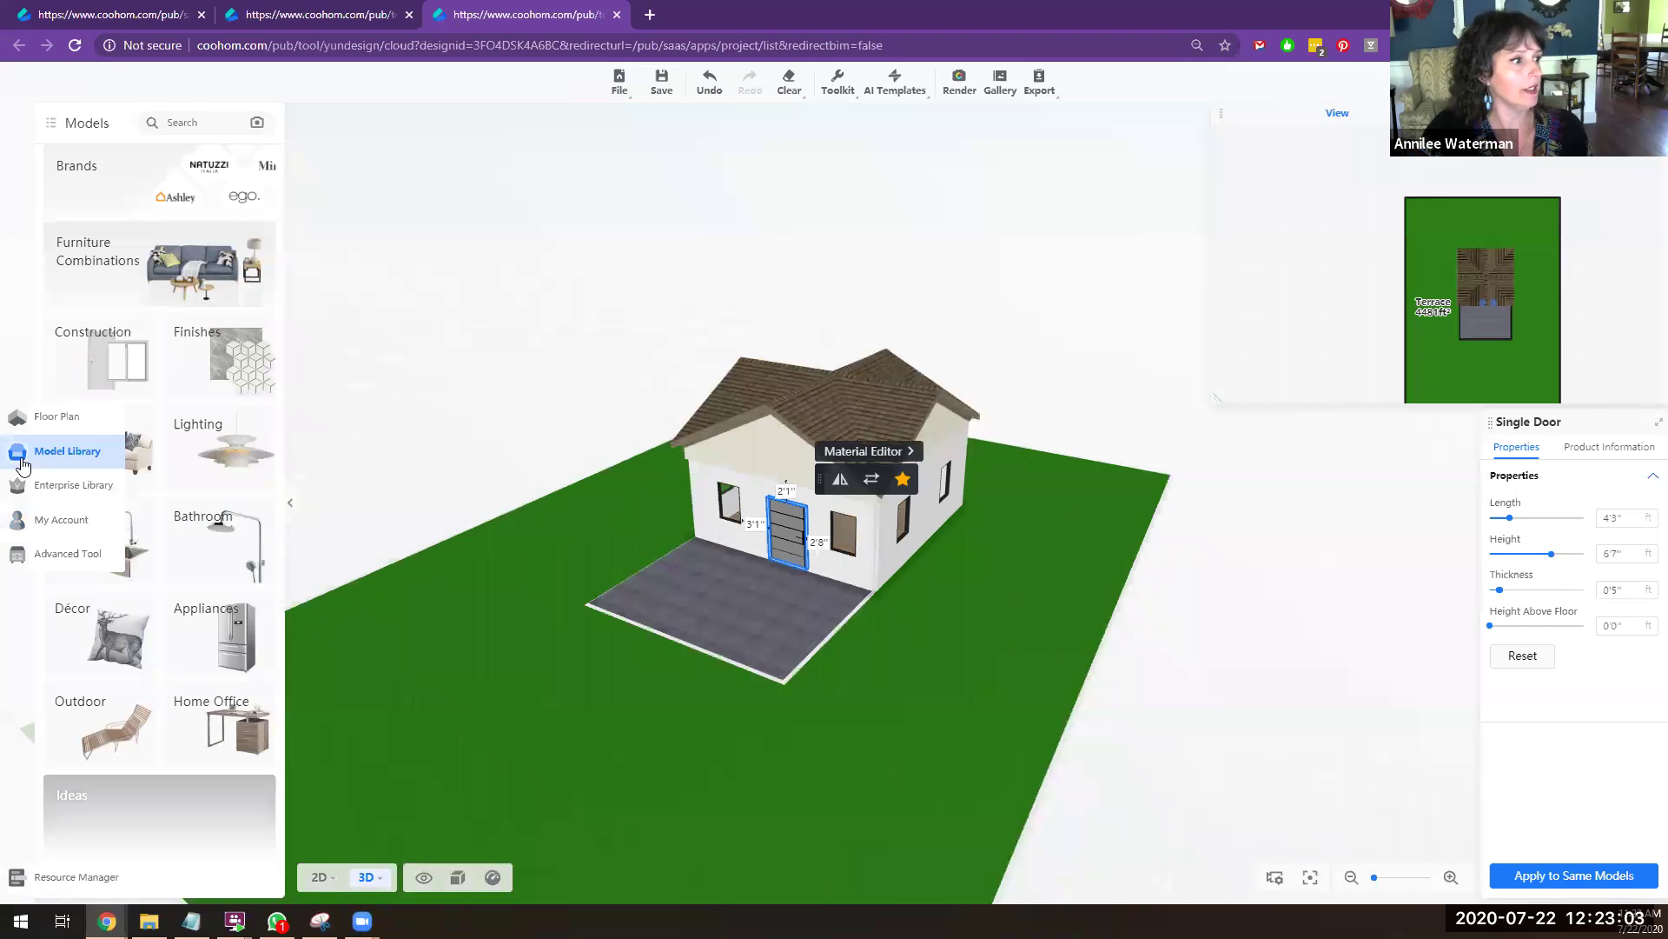
left_click(99, 748)
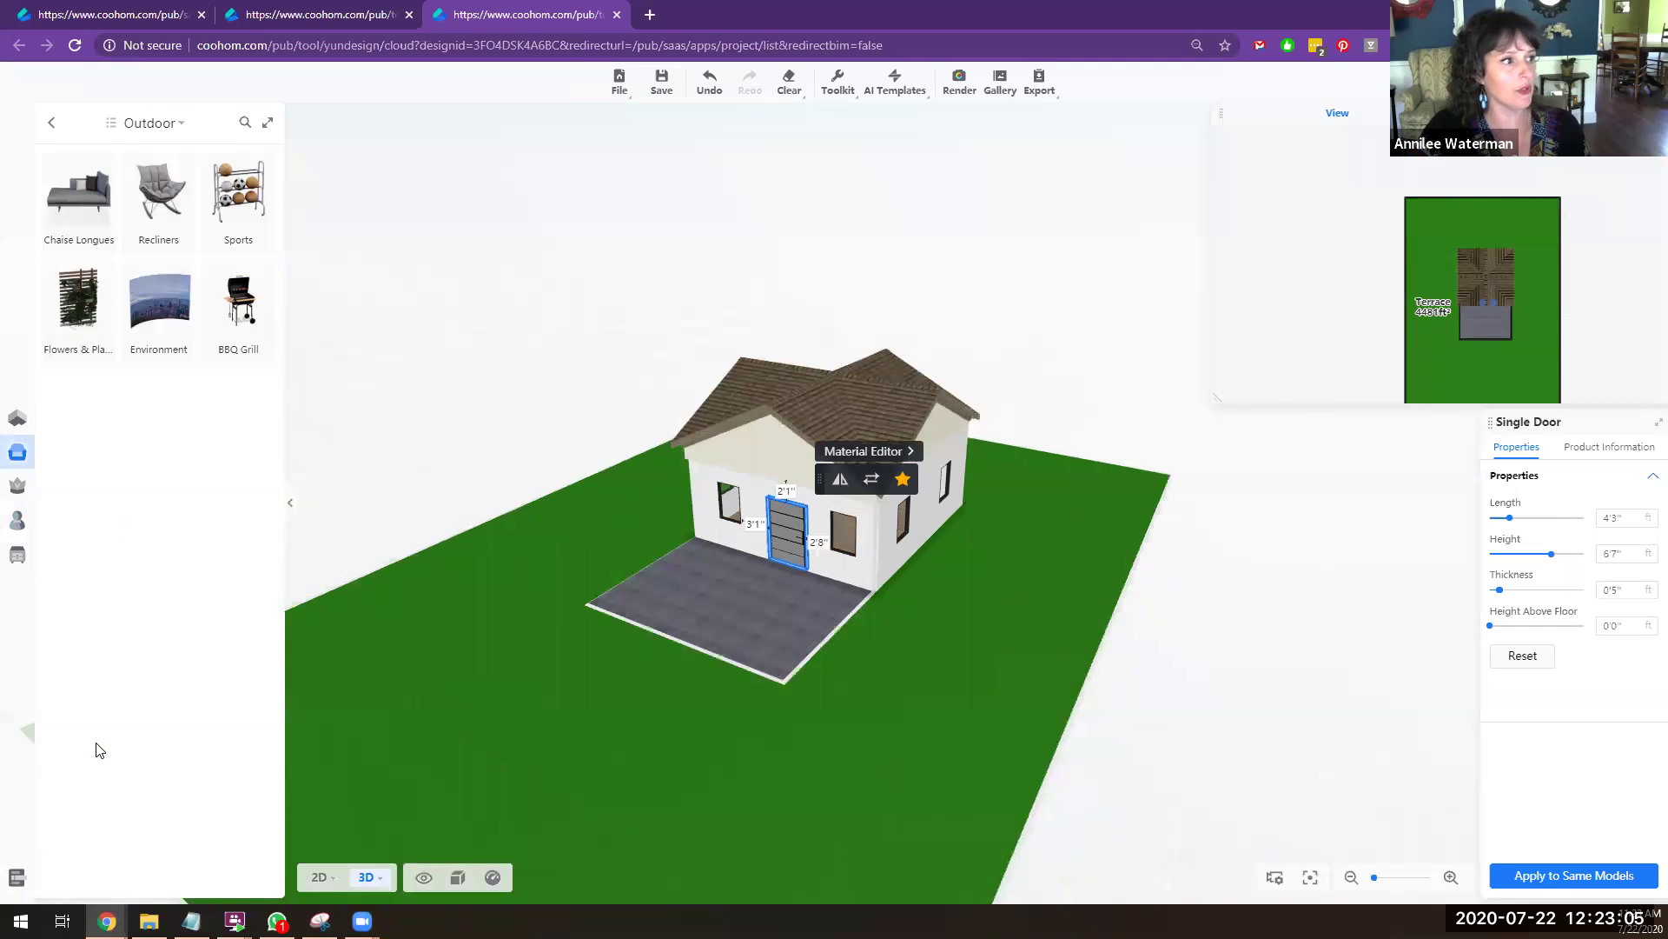
left_click(168, 335)
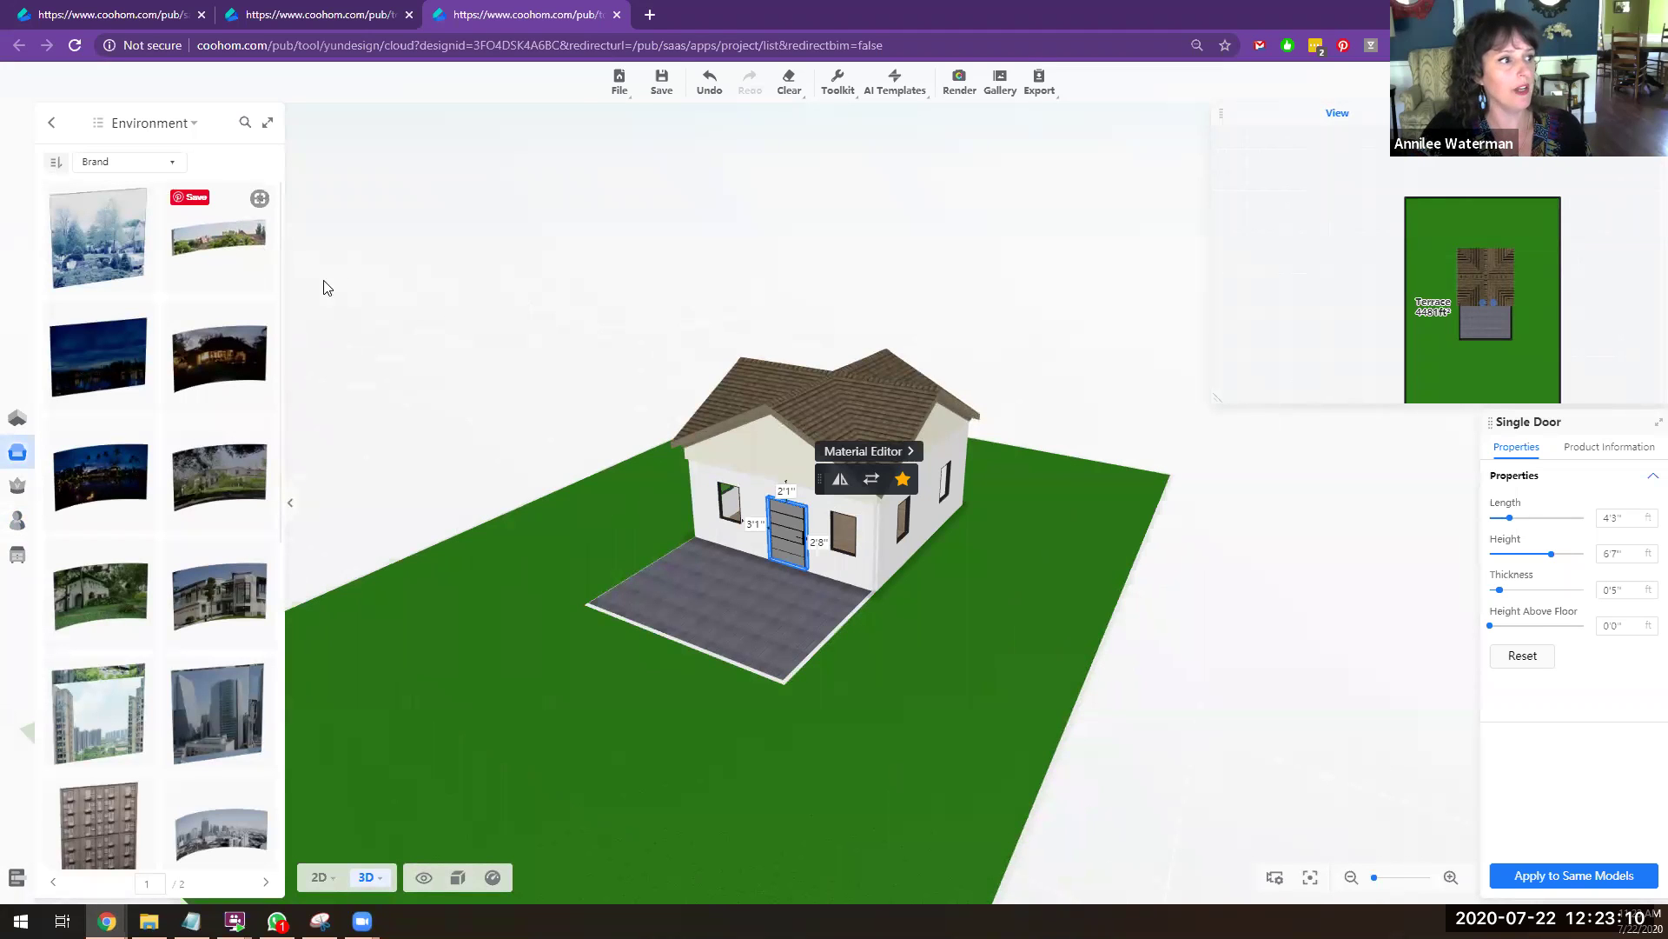
scroll(184, 625, "down", 1)
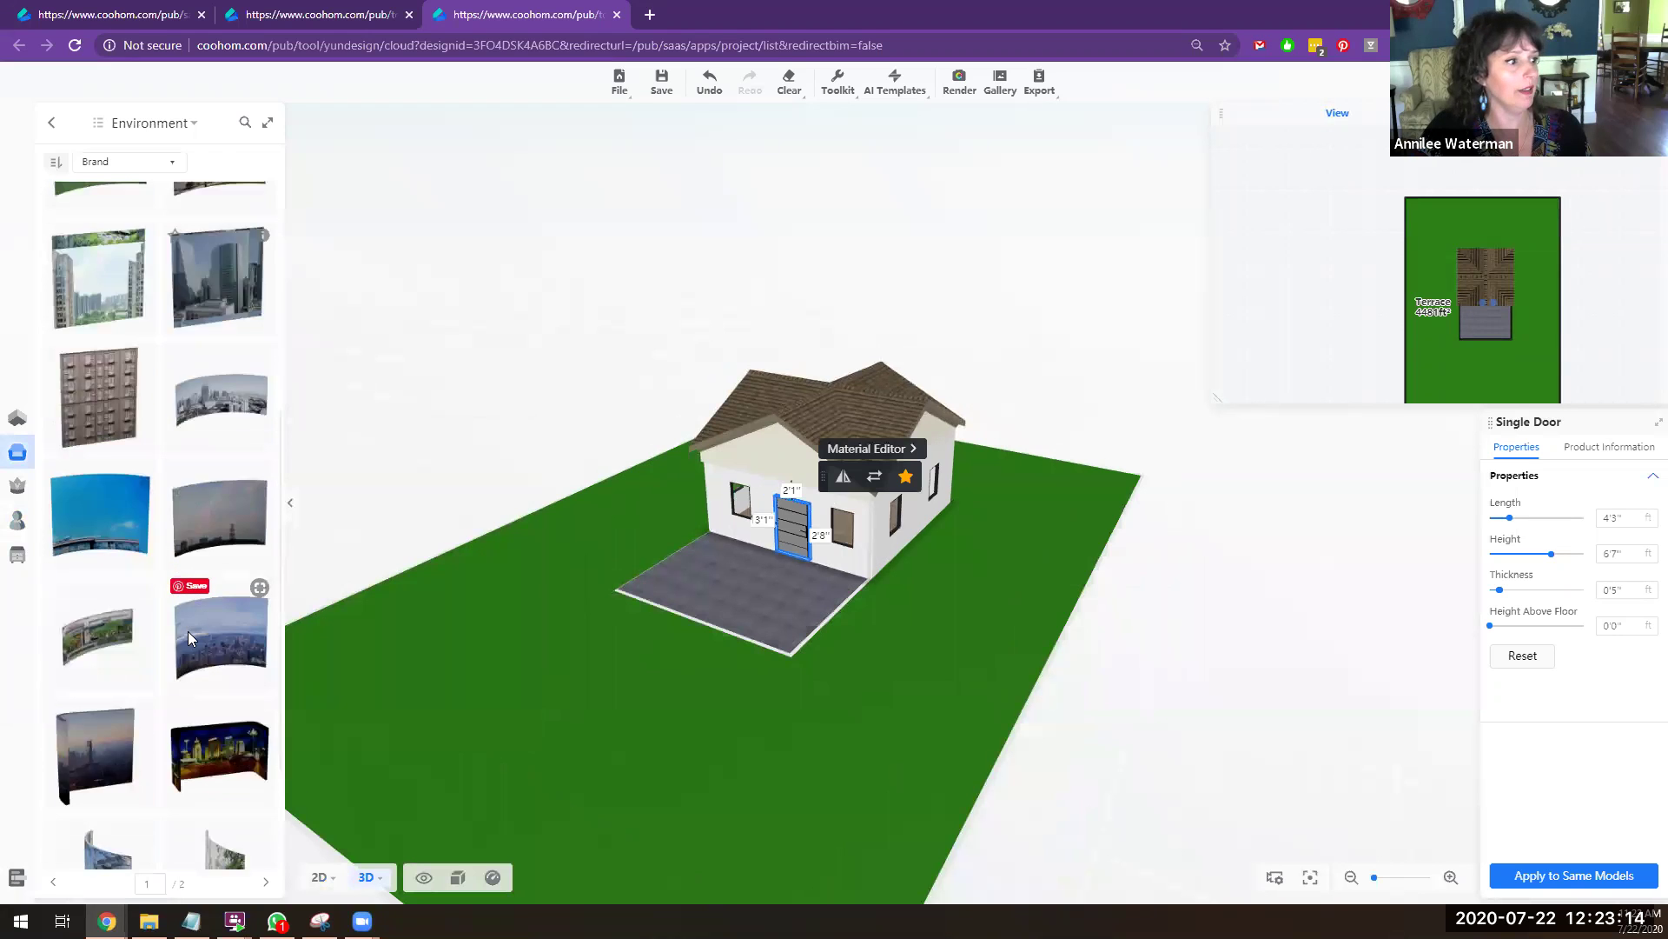
scroll(188, 631, "up", 1)
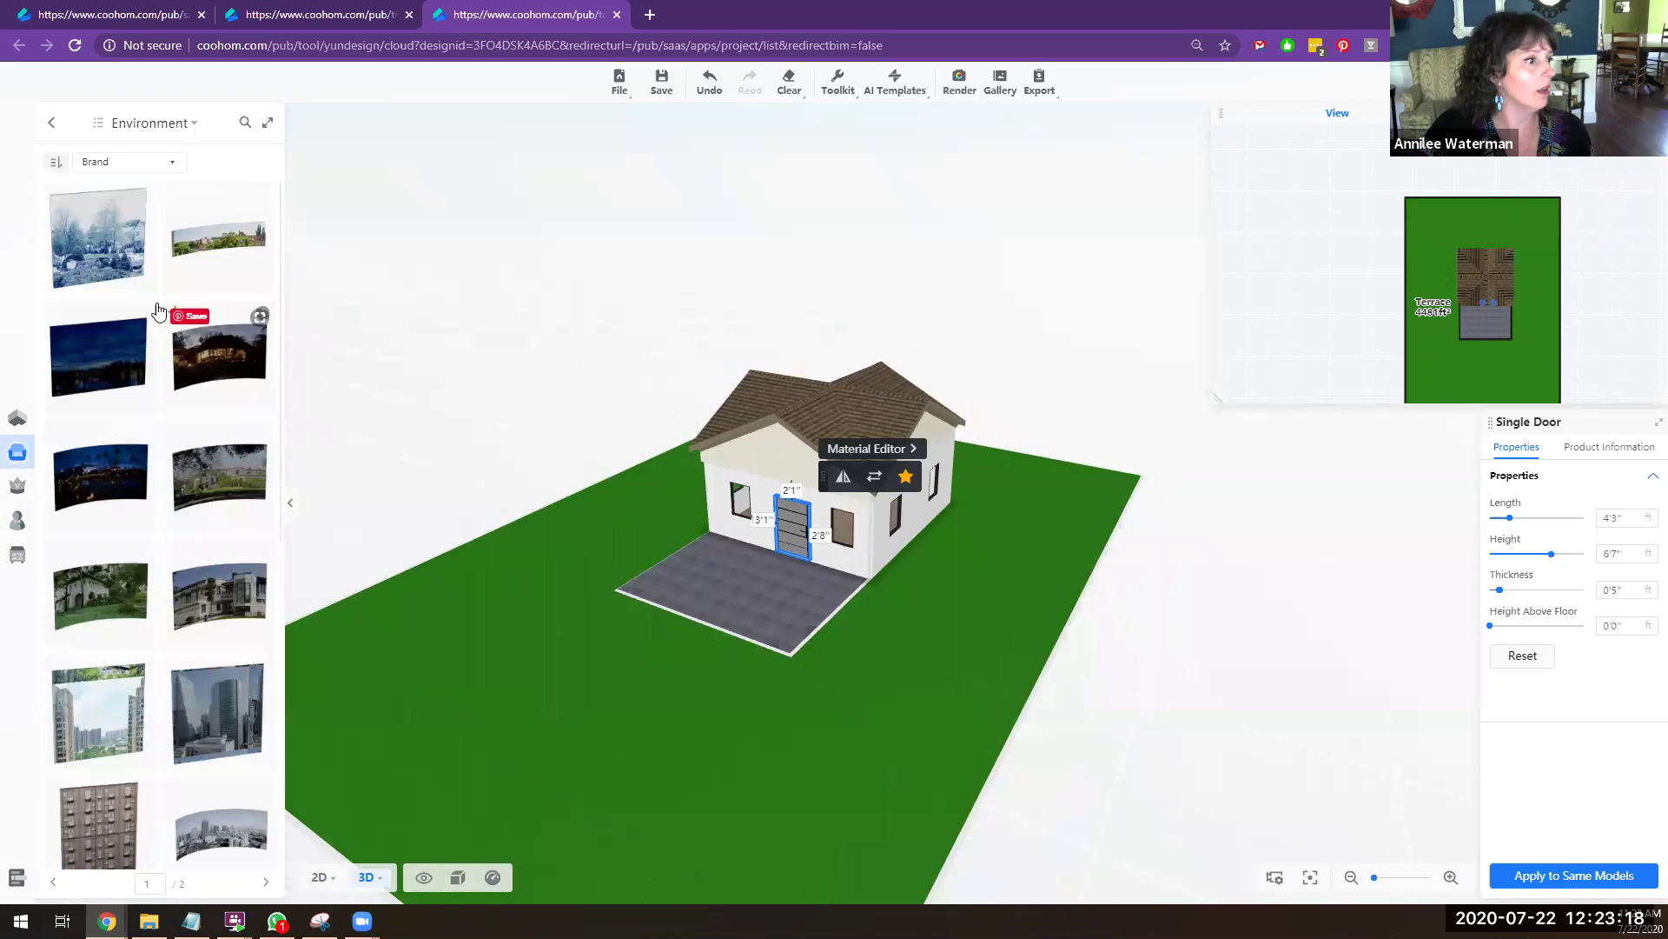
left_click_drag(220, 255, 815, 335)
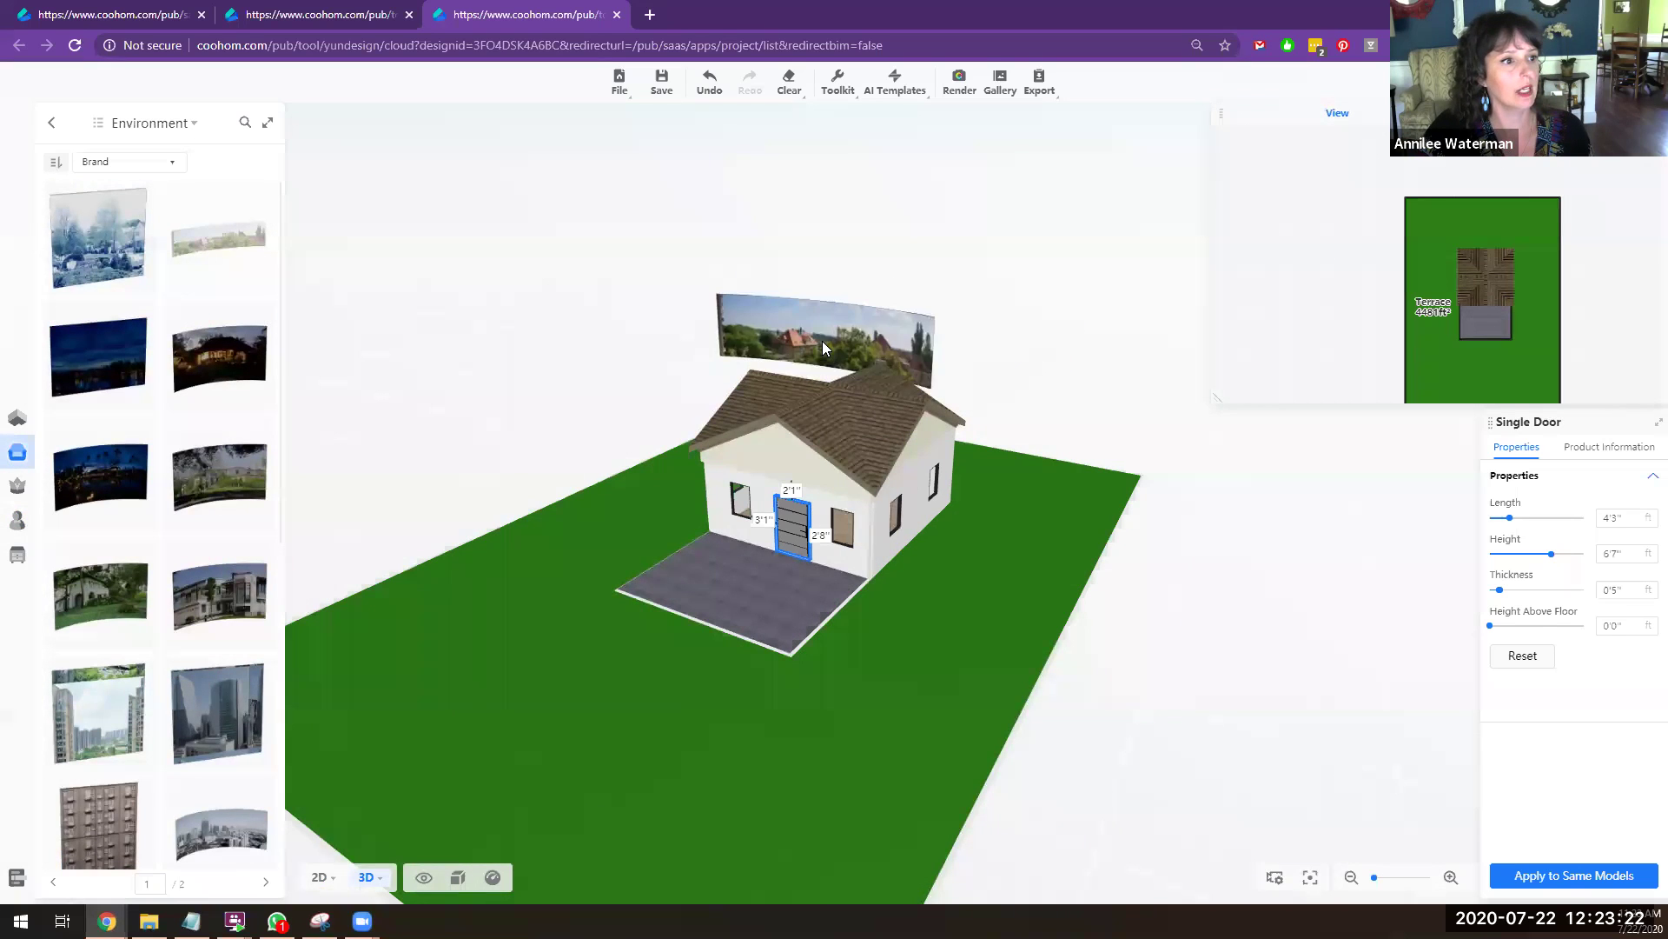
Step: Rotate the panorama backdrop 36° about the Z axis
scroll(744, 278, "up", 2)
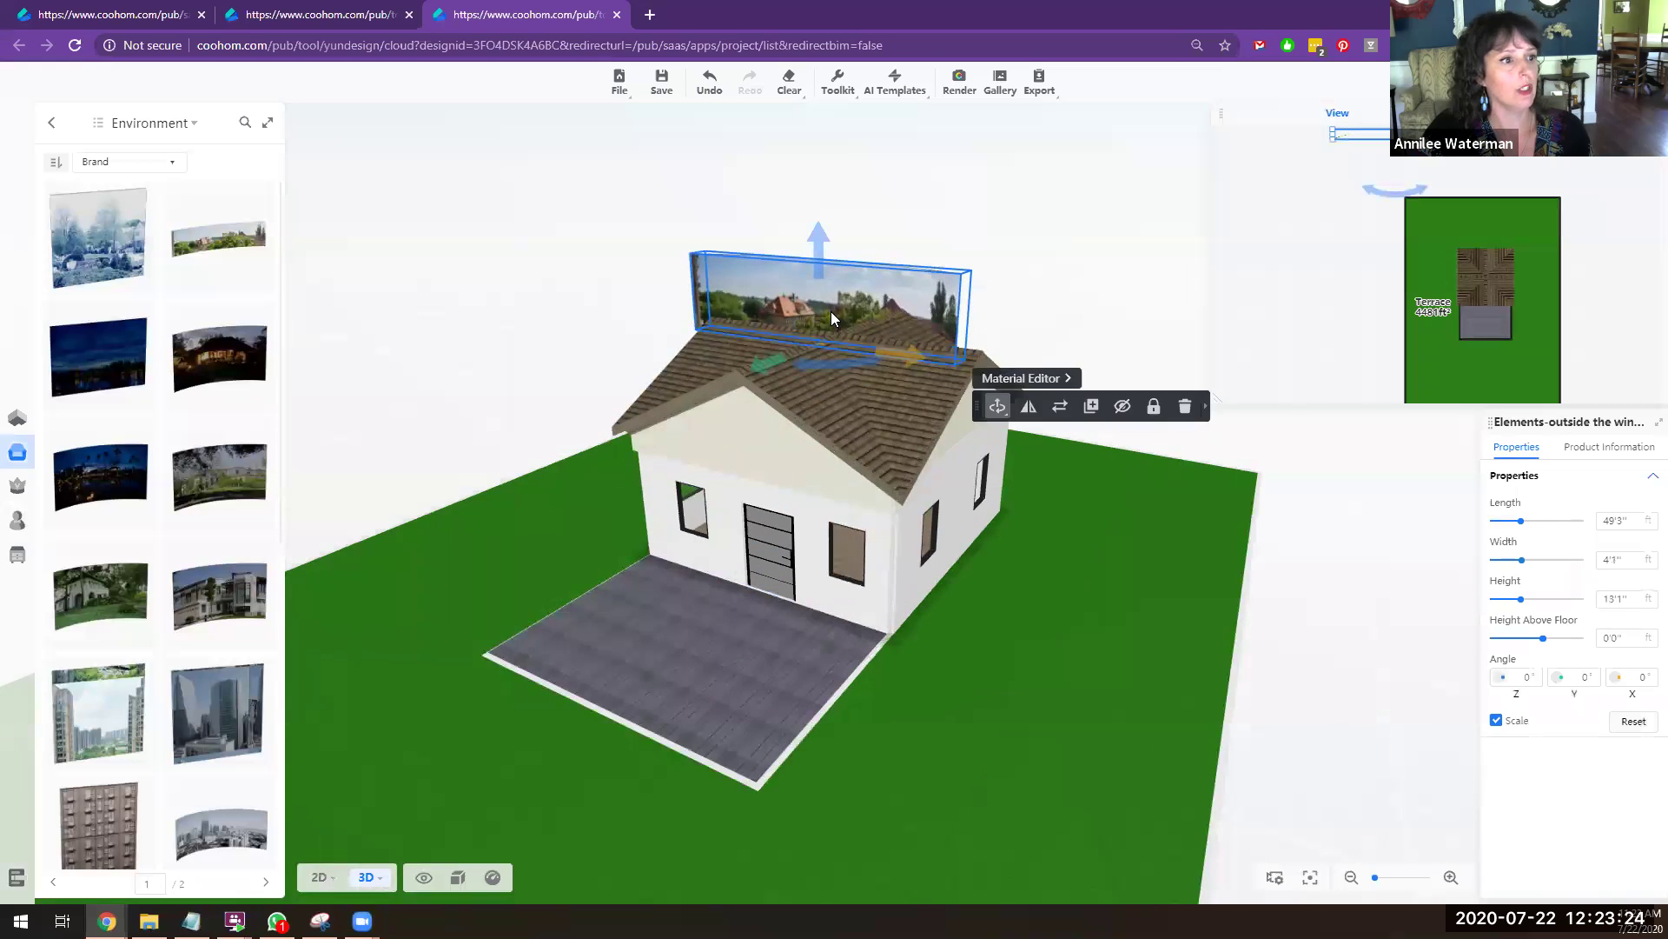
scroll(807, 222, "down", 3)
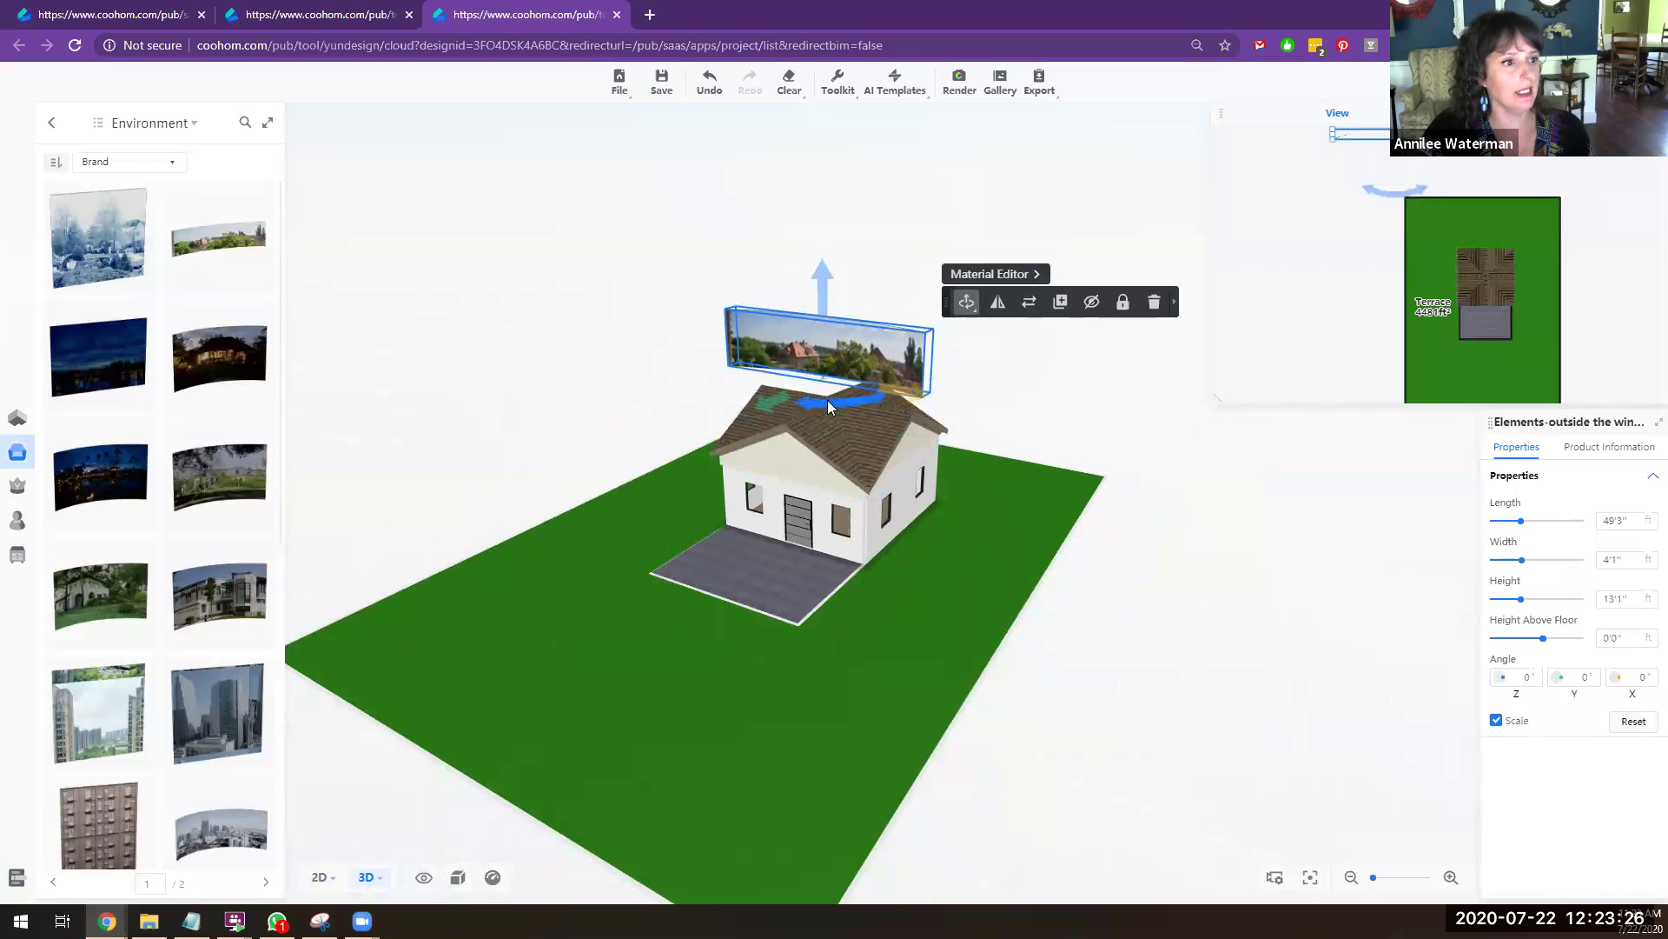
left_click_drag(841, 401, 905, 398)
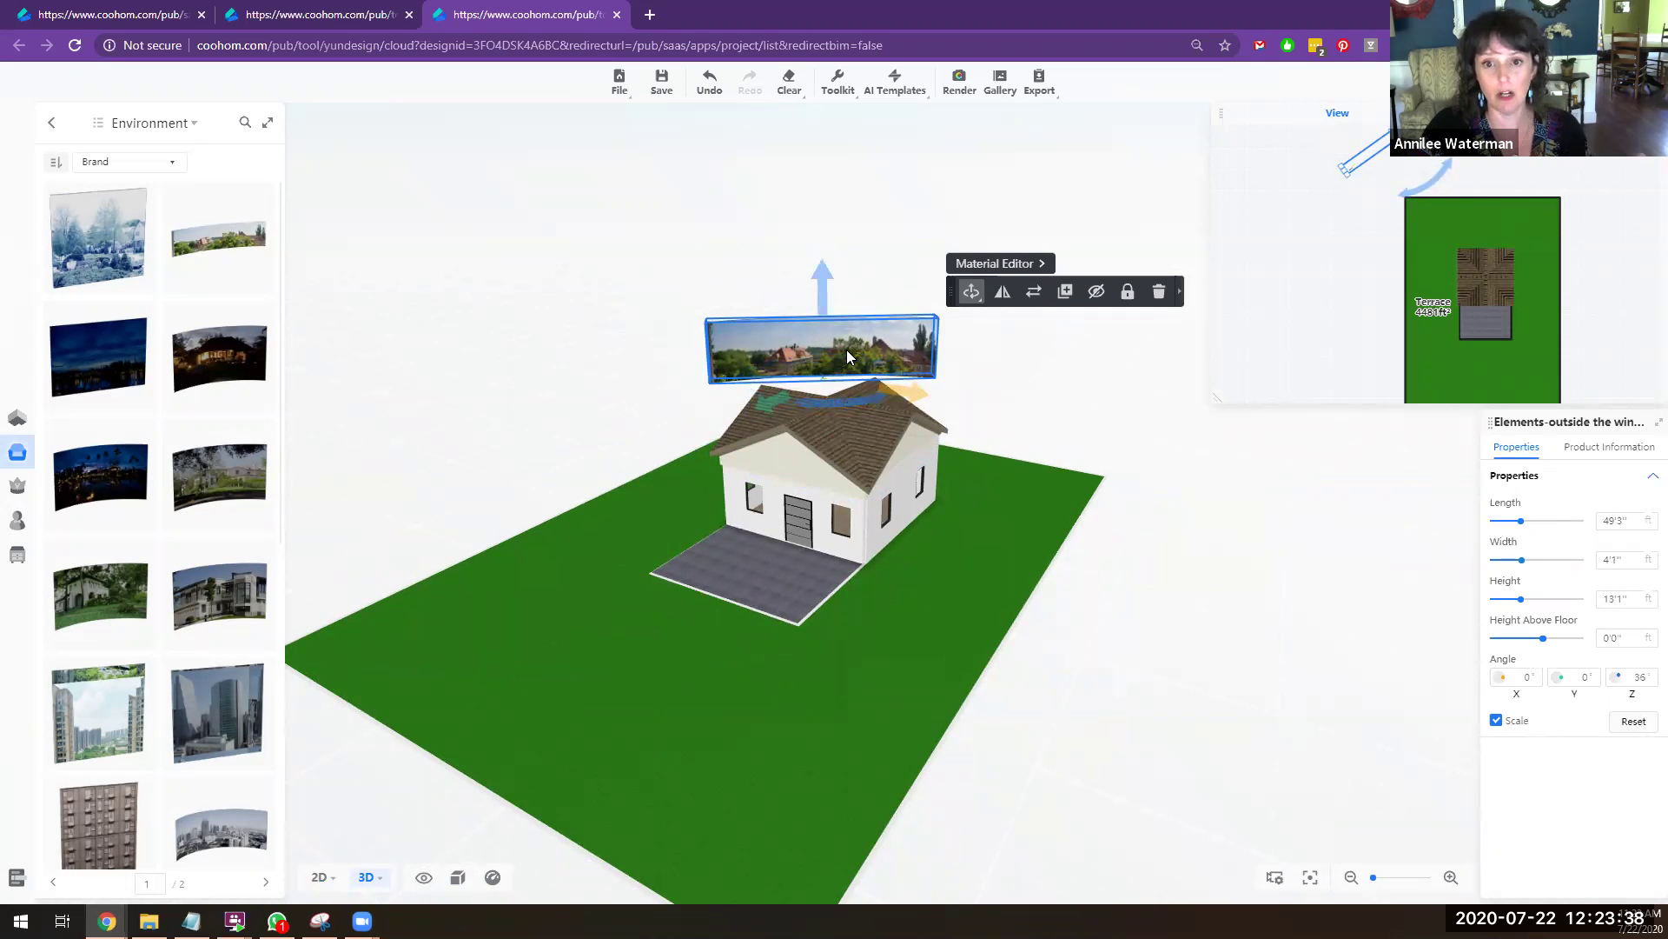
Step: Open the panorama backdrop in the Material Editor and look through the uploaded materials for a replacement image
left_click(998, 268)
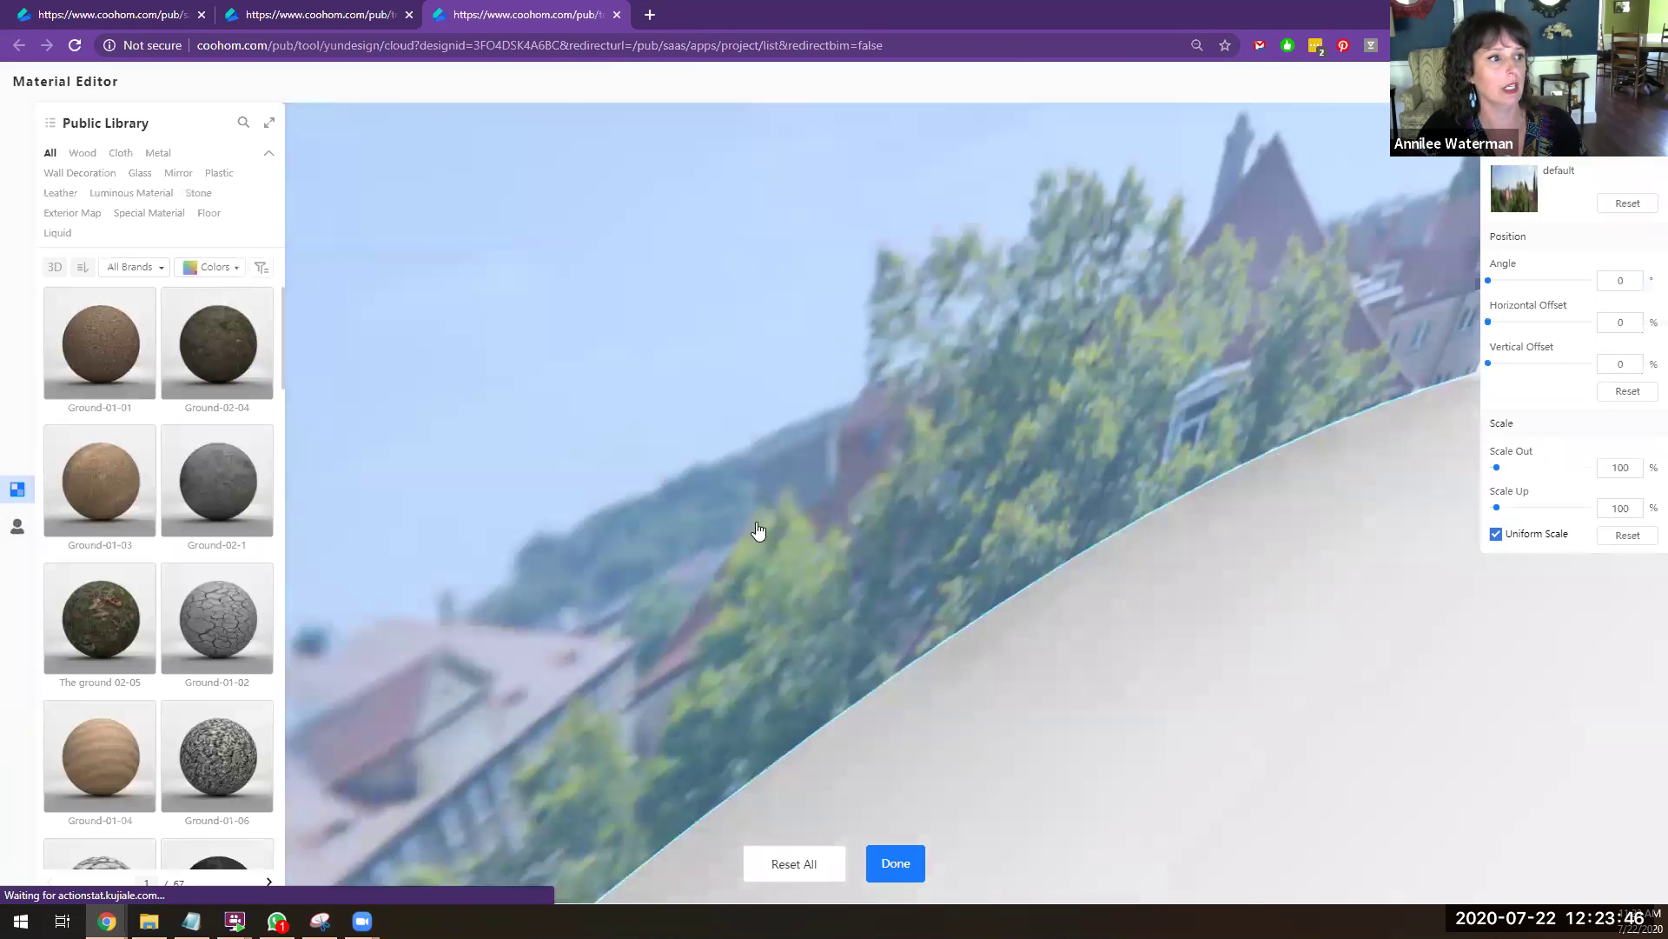
scroll(793, 544, "down", 5)
left_click_drag(1167, 706, 835, 502)
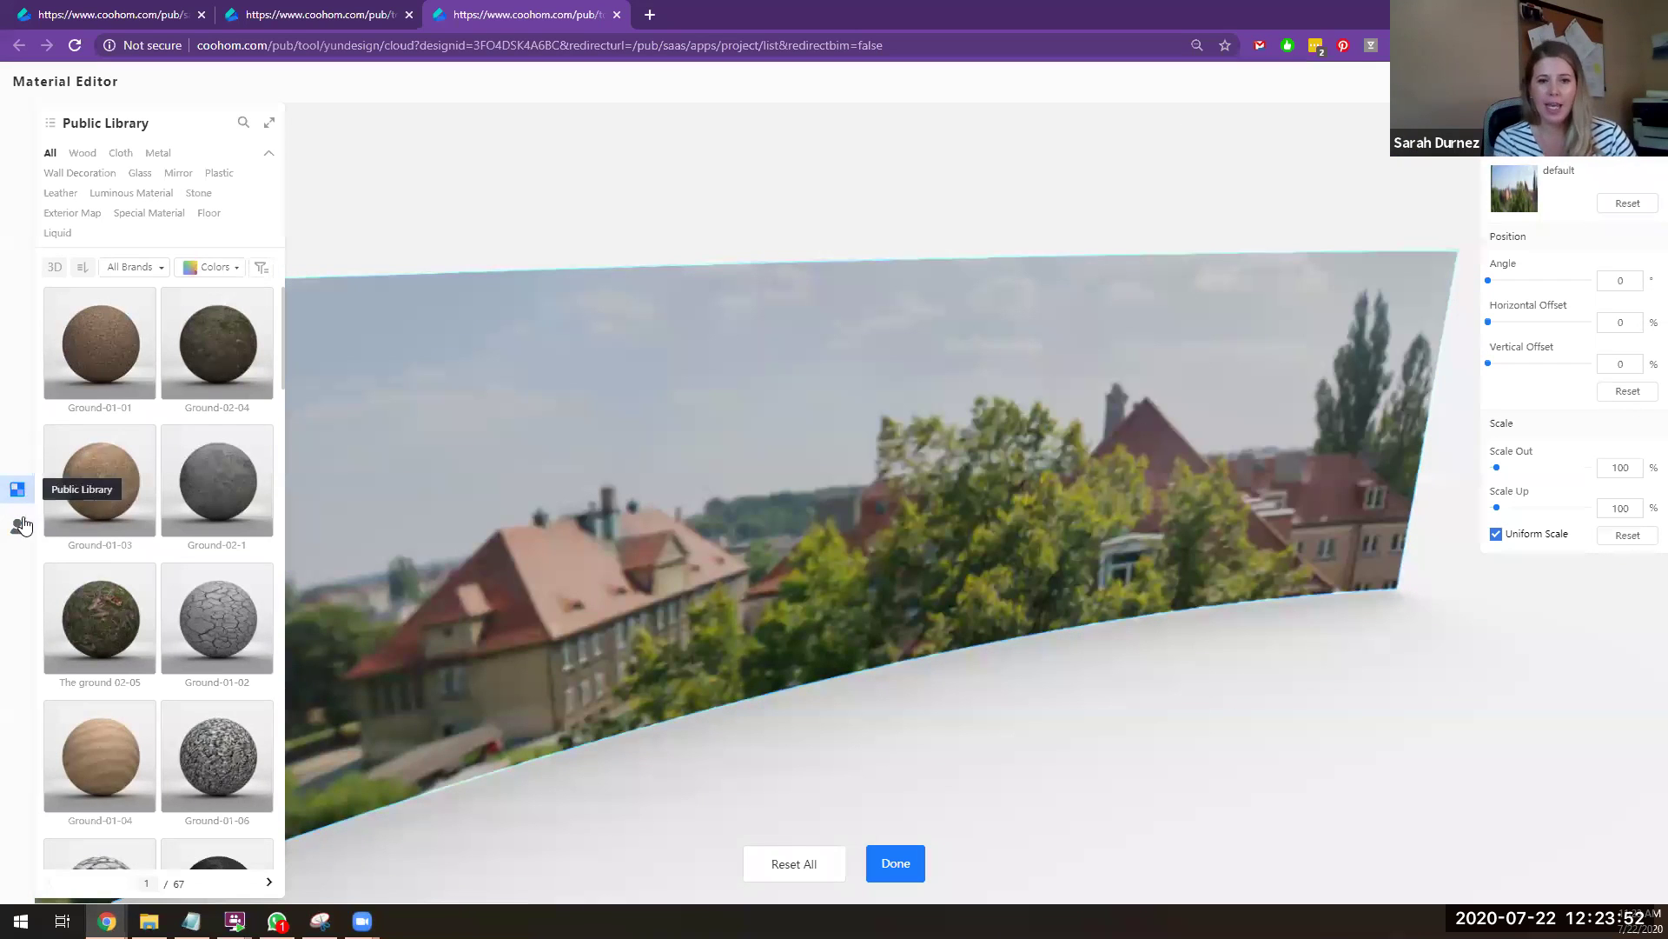
left_click(16, 528)
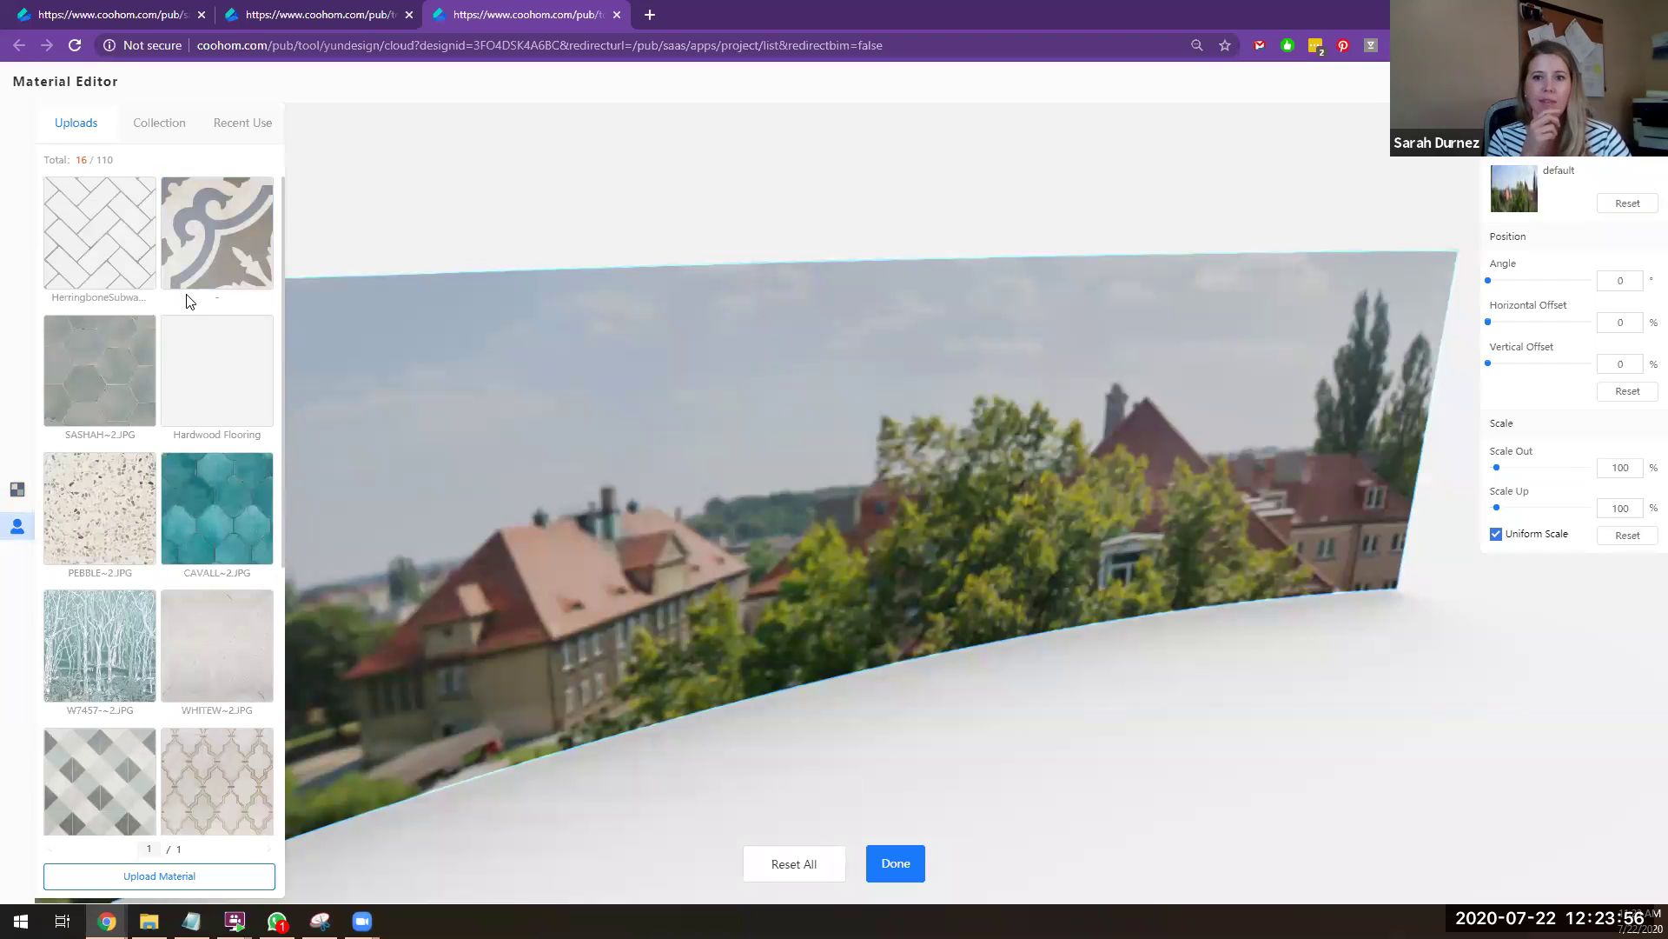
scroll(205, 372, "down", 5)
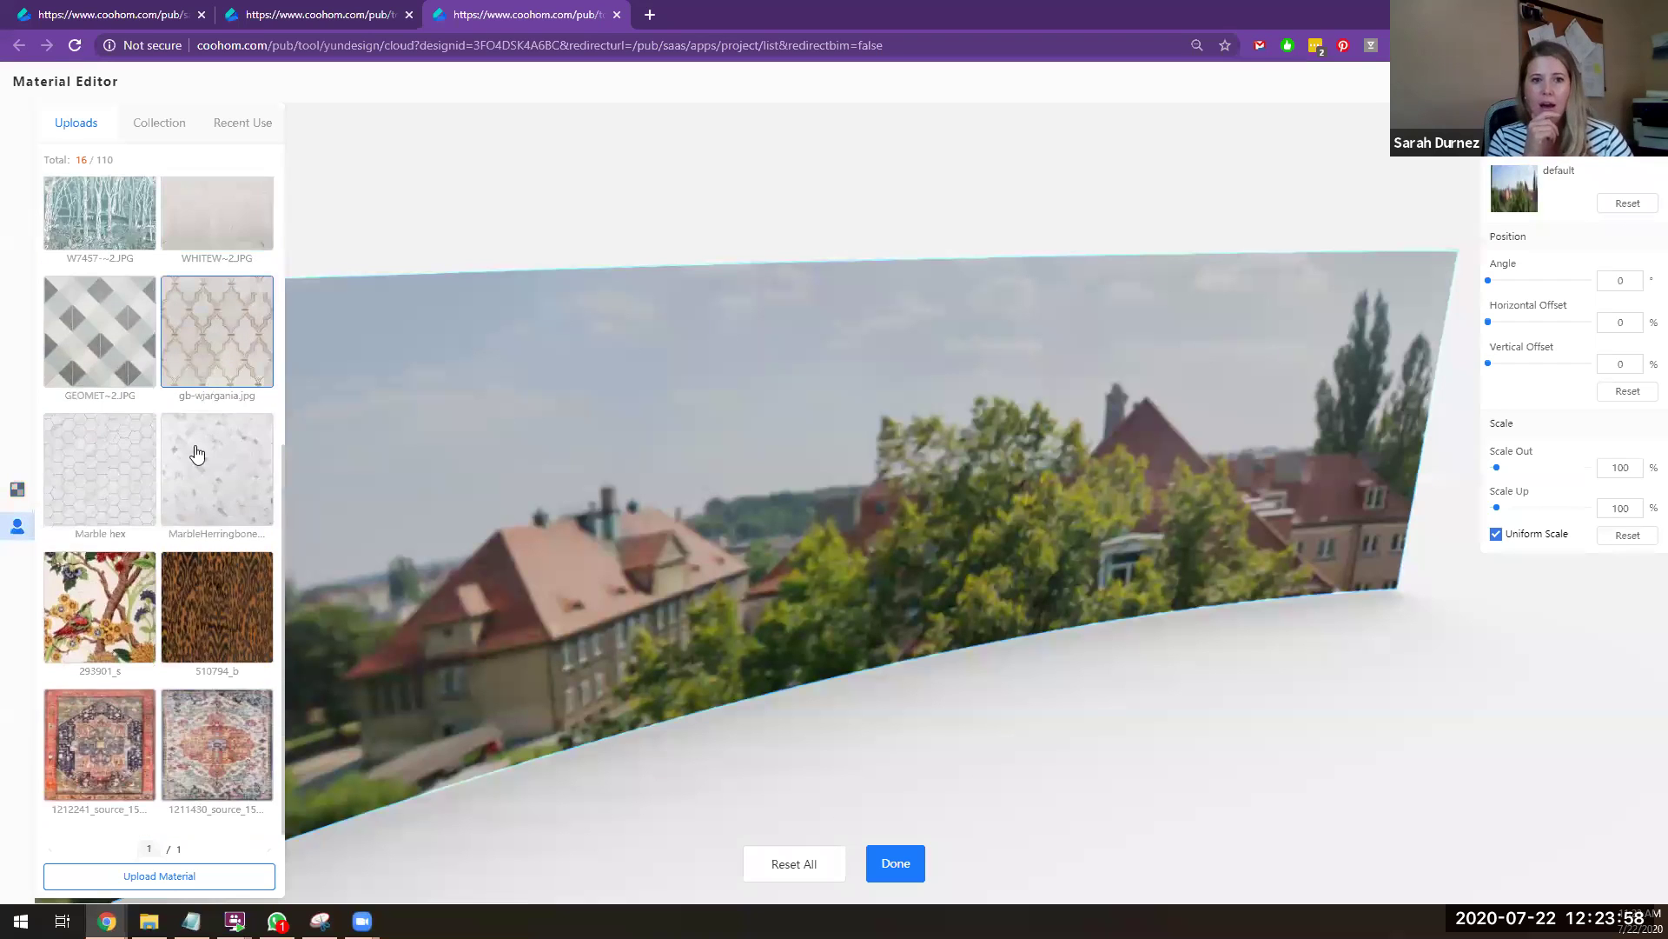
scroll(170, 539, "up", 5)
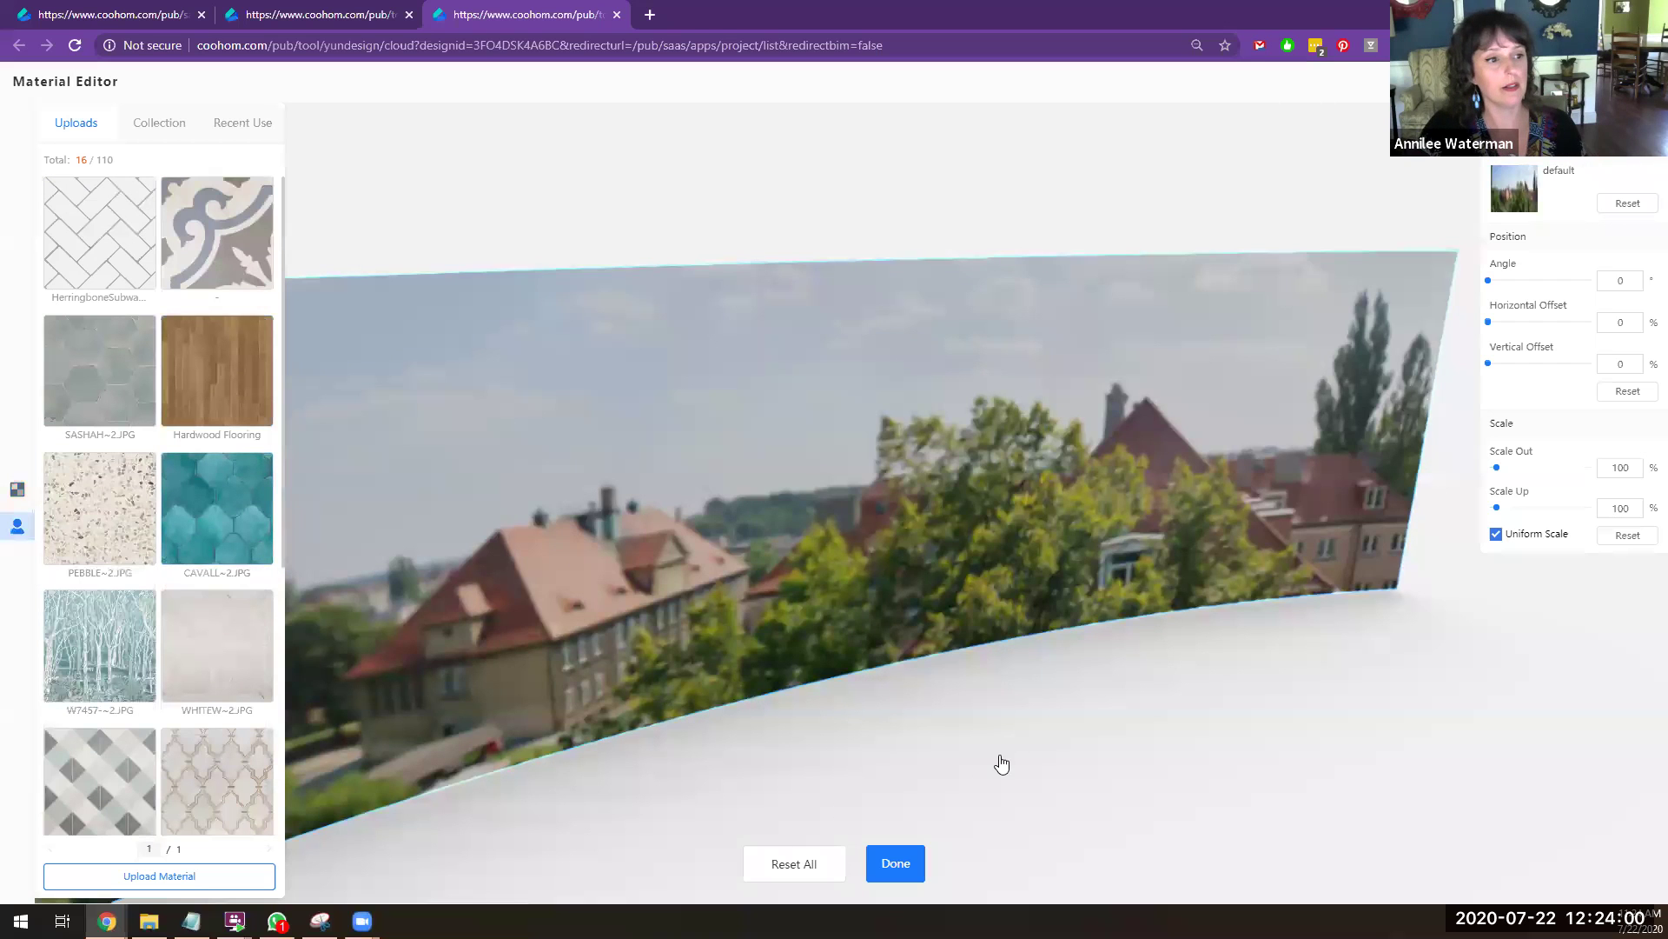
Step: Apply the uploaded SASHAH~2.JPG material to the panorama backdrop, finish the material edit, and delete the backdrop from the design
left_click_drag(1002, 764, 955, 748)
left_click_drag(804, 722, 1041, 702)
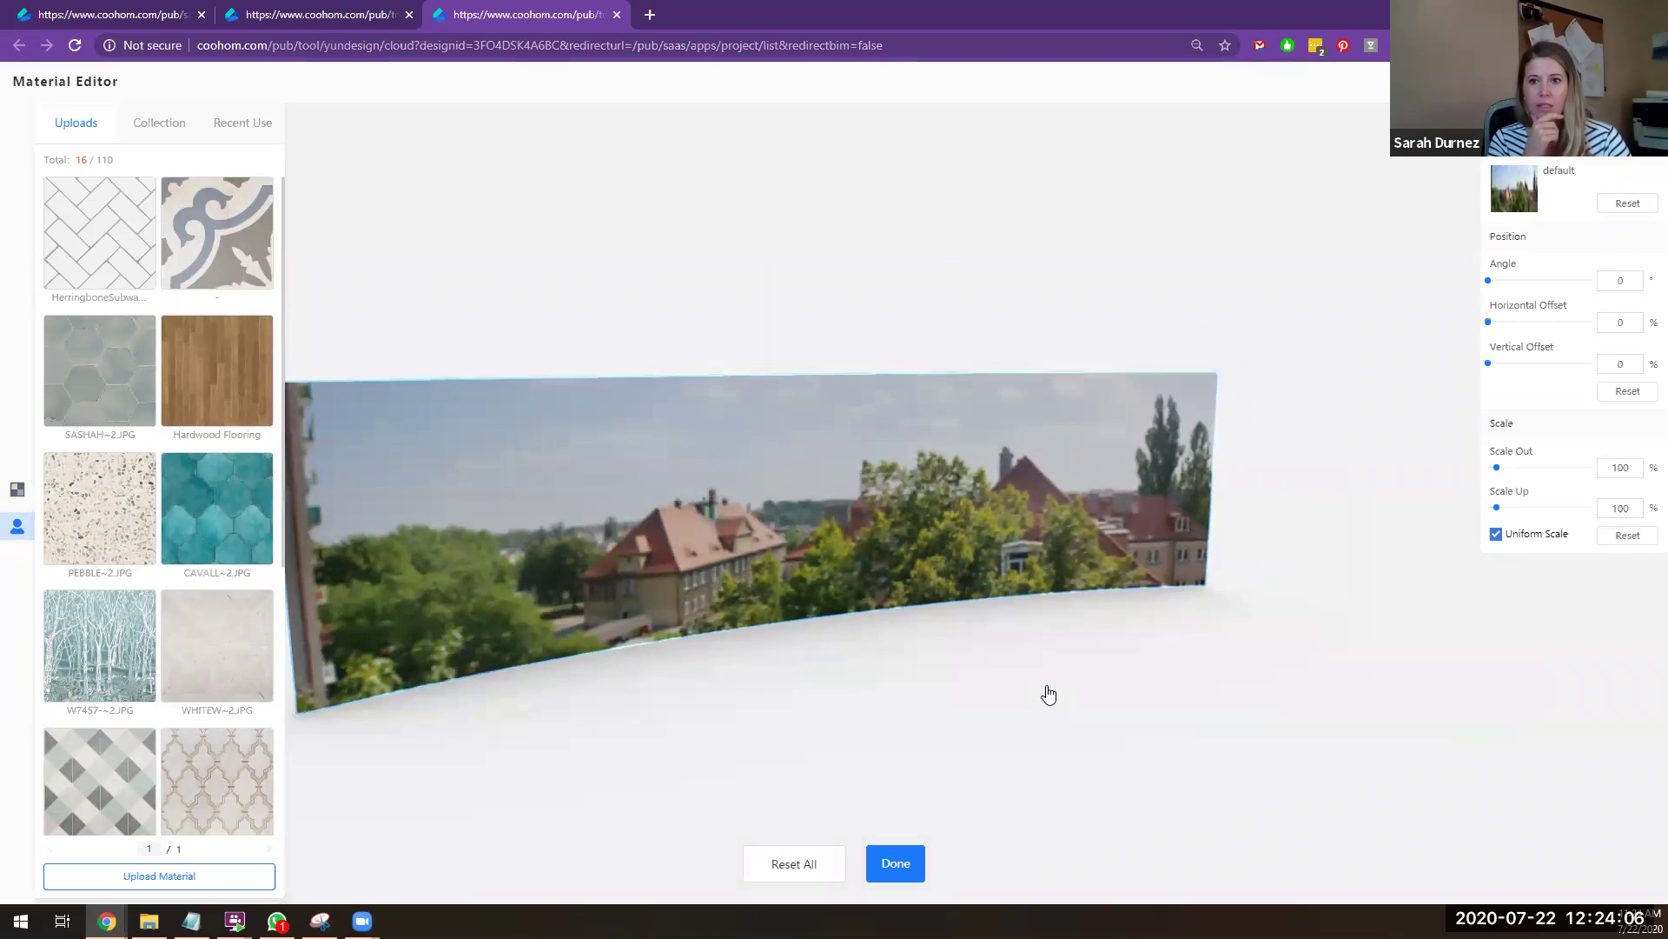
left_click_drag(1008, 690, 964, 691)
scroll(160, 596, "down", 2)
scroll(159, 599, "down", 5)
scroll(165, 600, "up", 7)
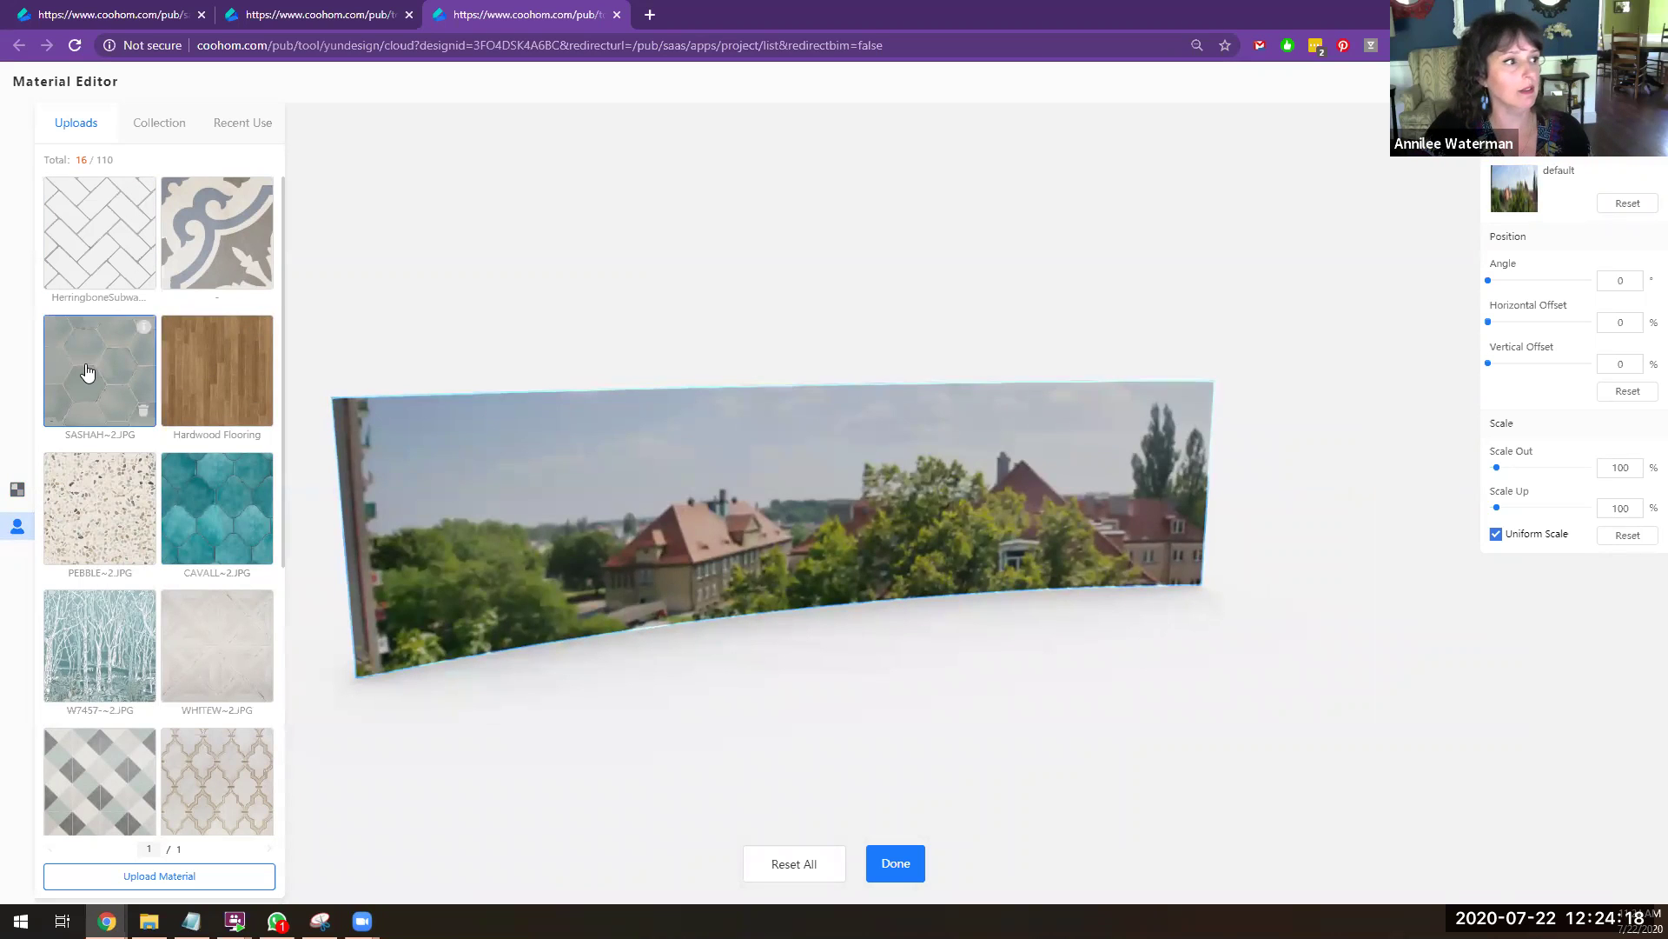
left_click_drag(90, 372, 486, 530)
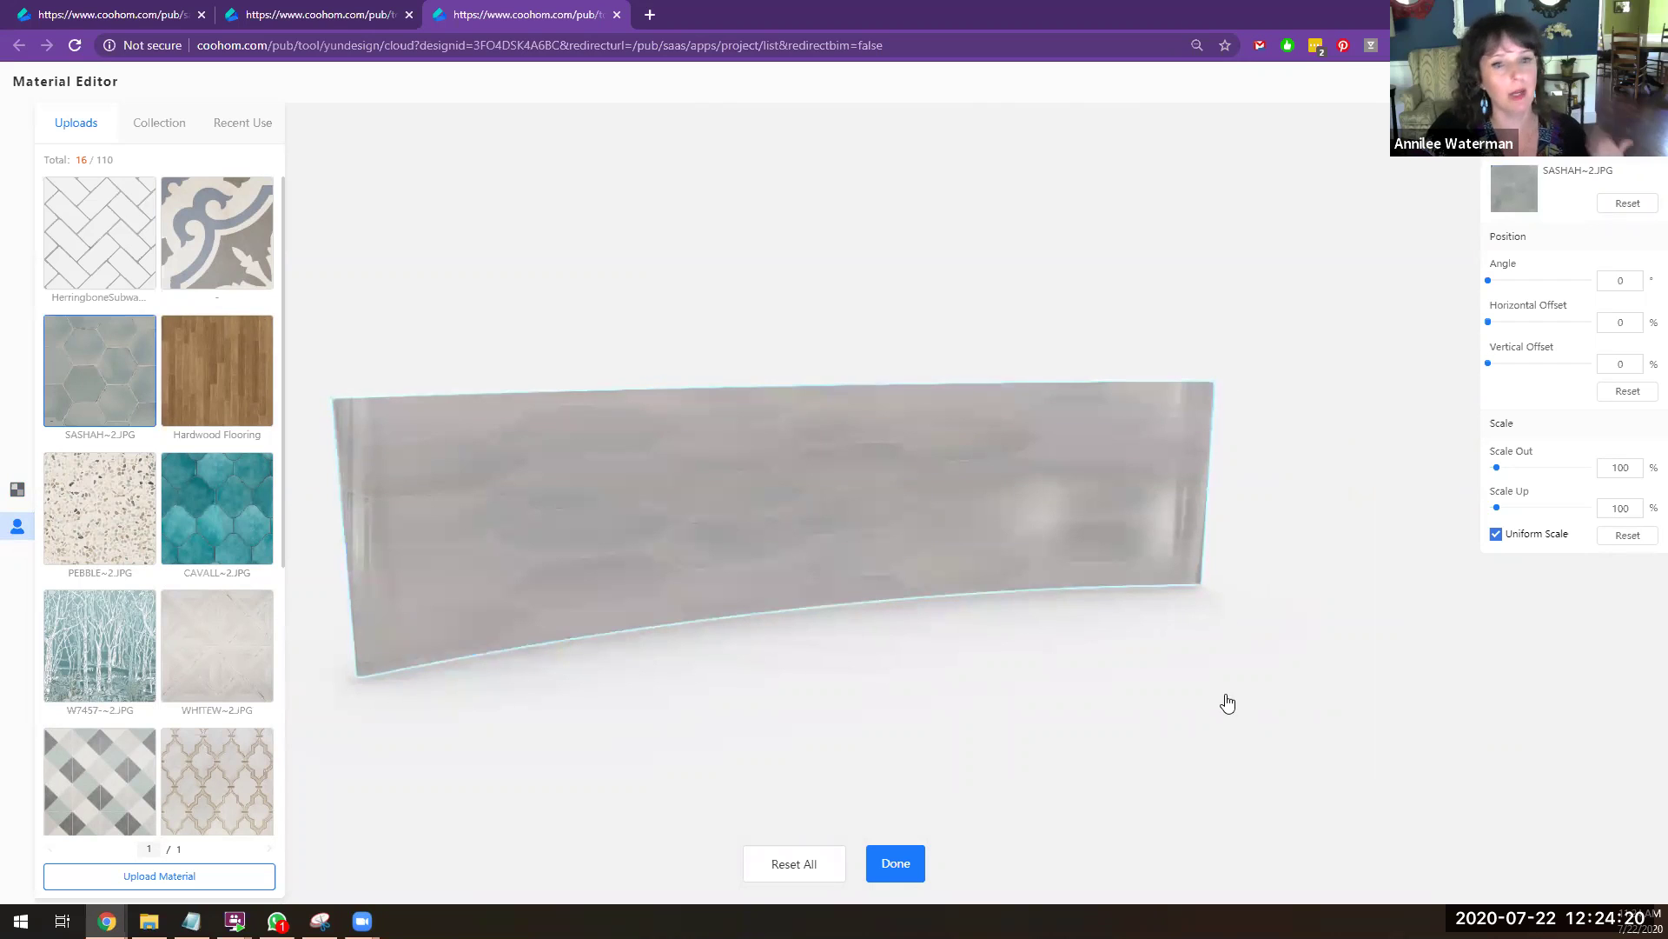
left_click(900, 864)
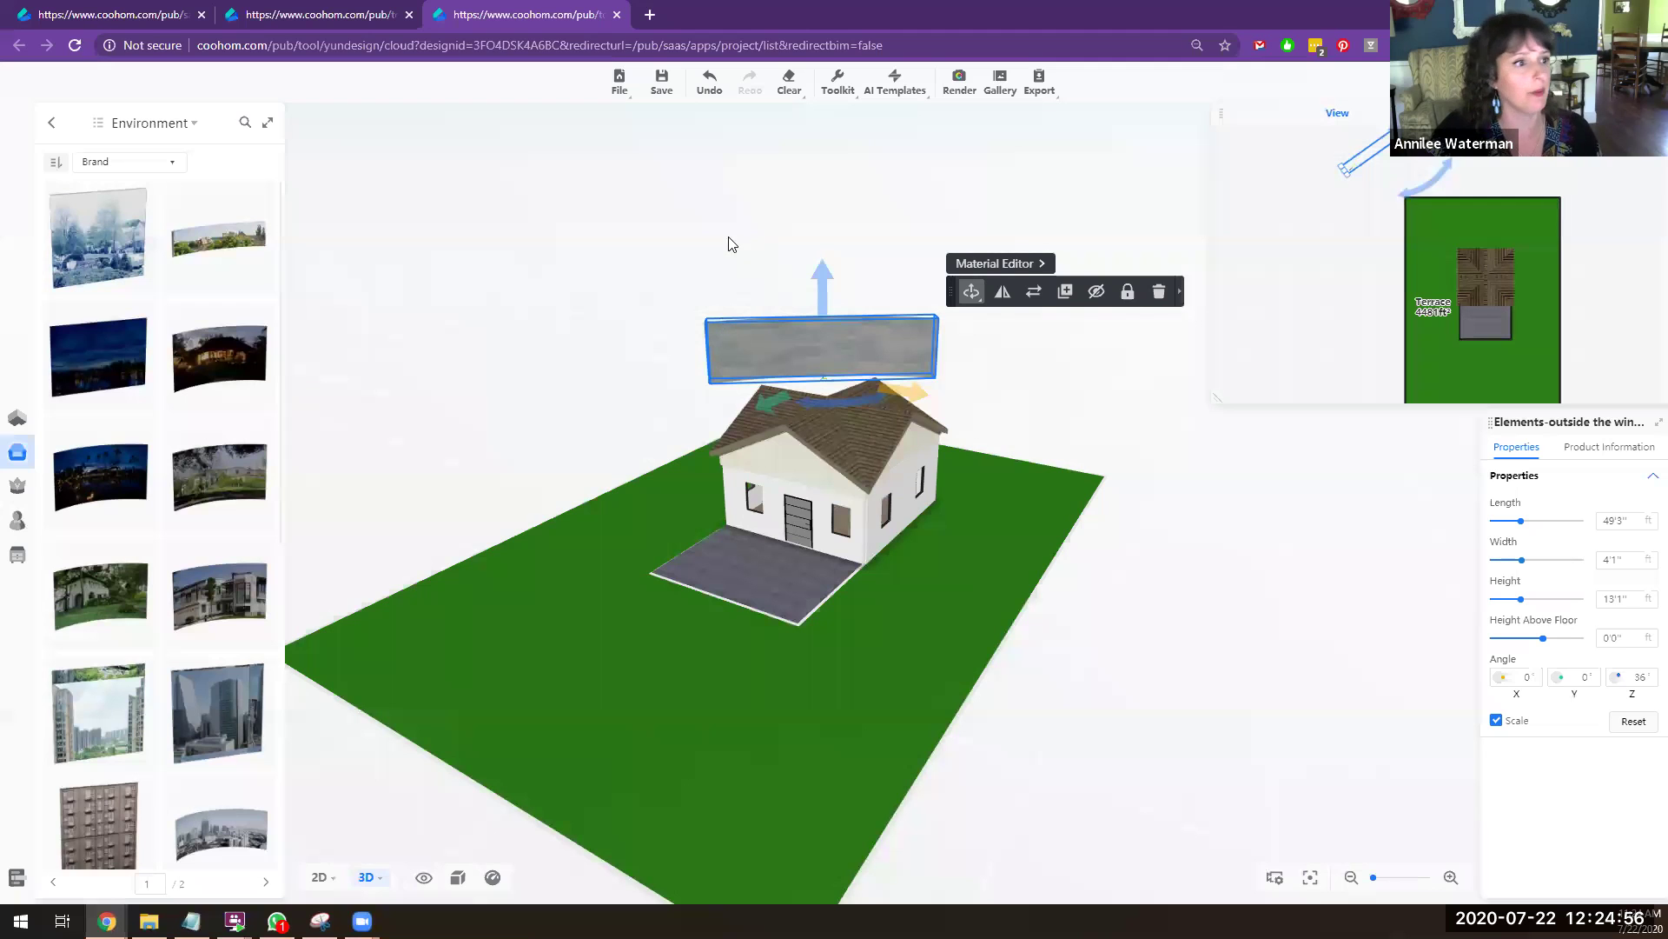
left_click(1160, 293)
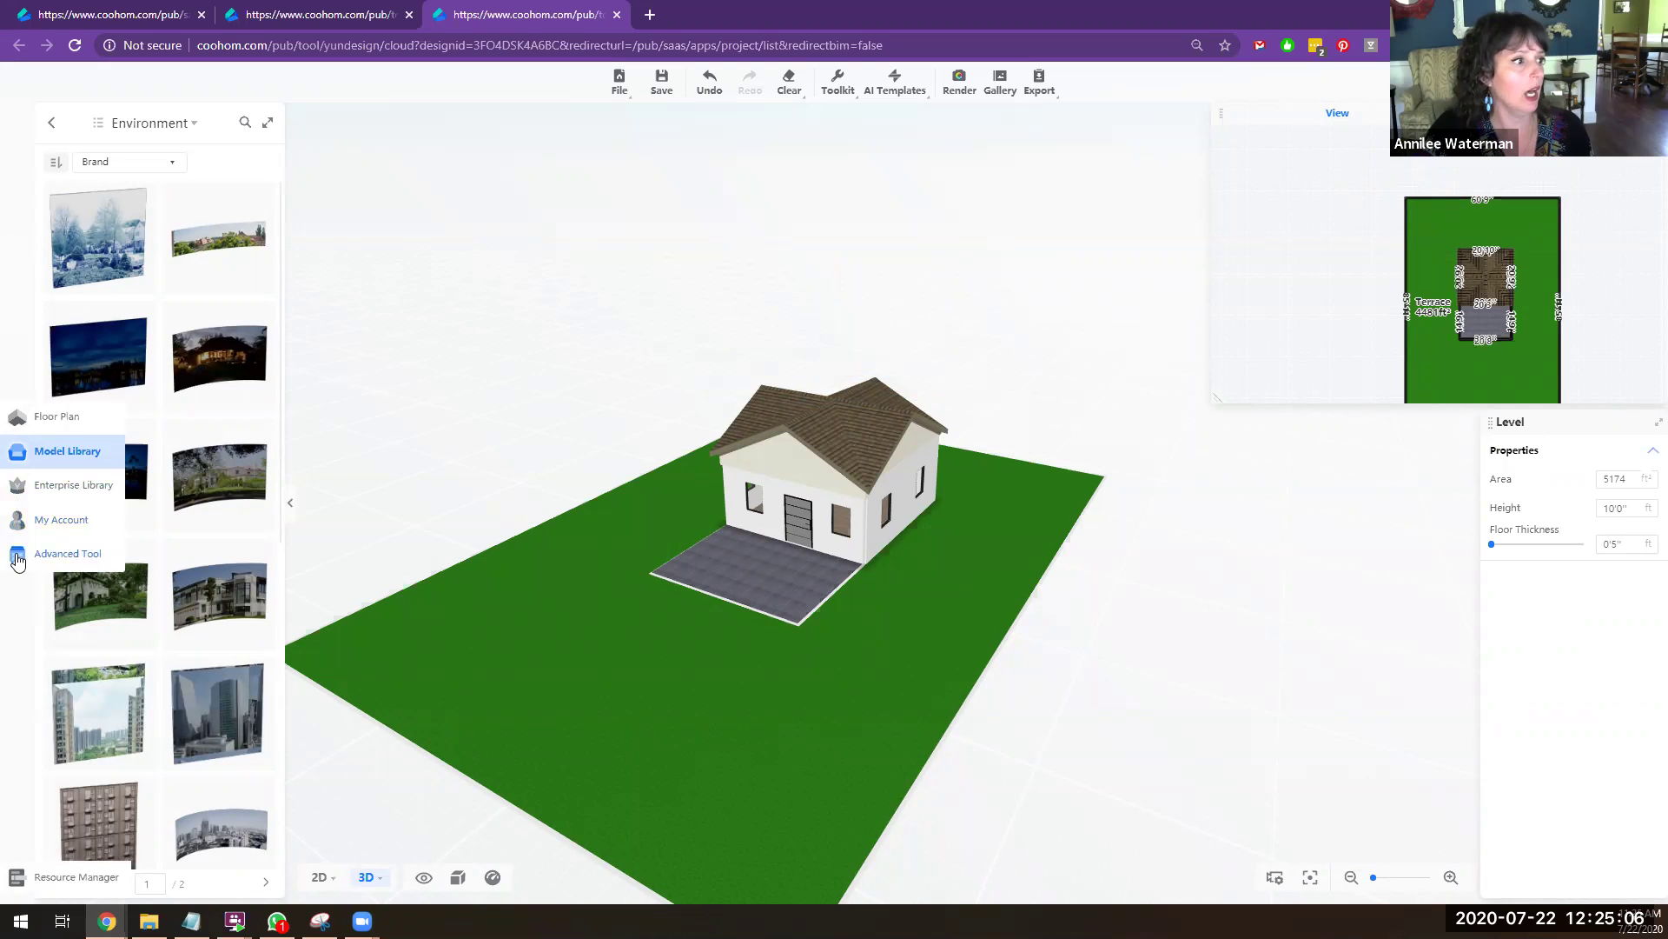
Step: Place the favorited pergola with gate at the lawn's edge beside the house, rotated 90° about the Z axis
left_click(25, 525)
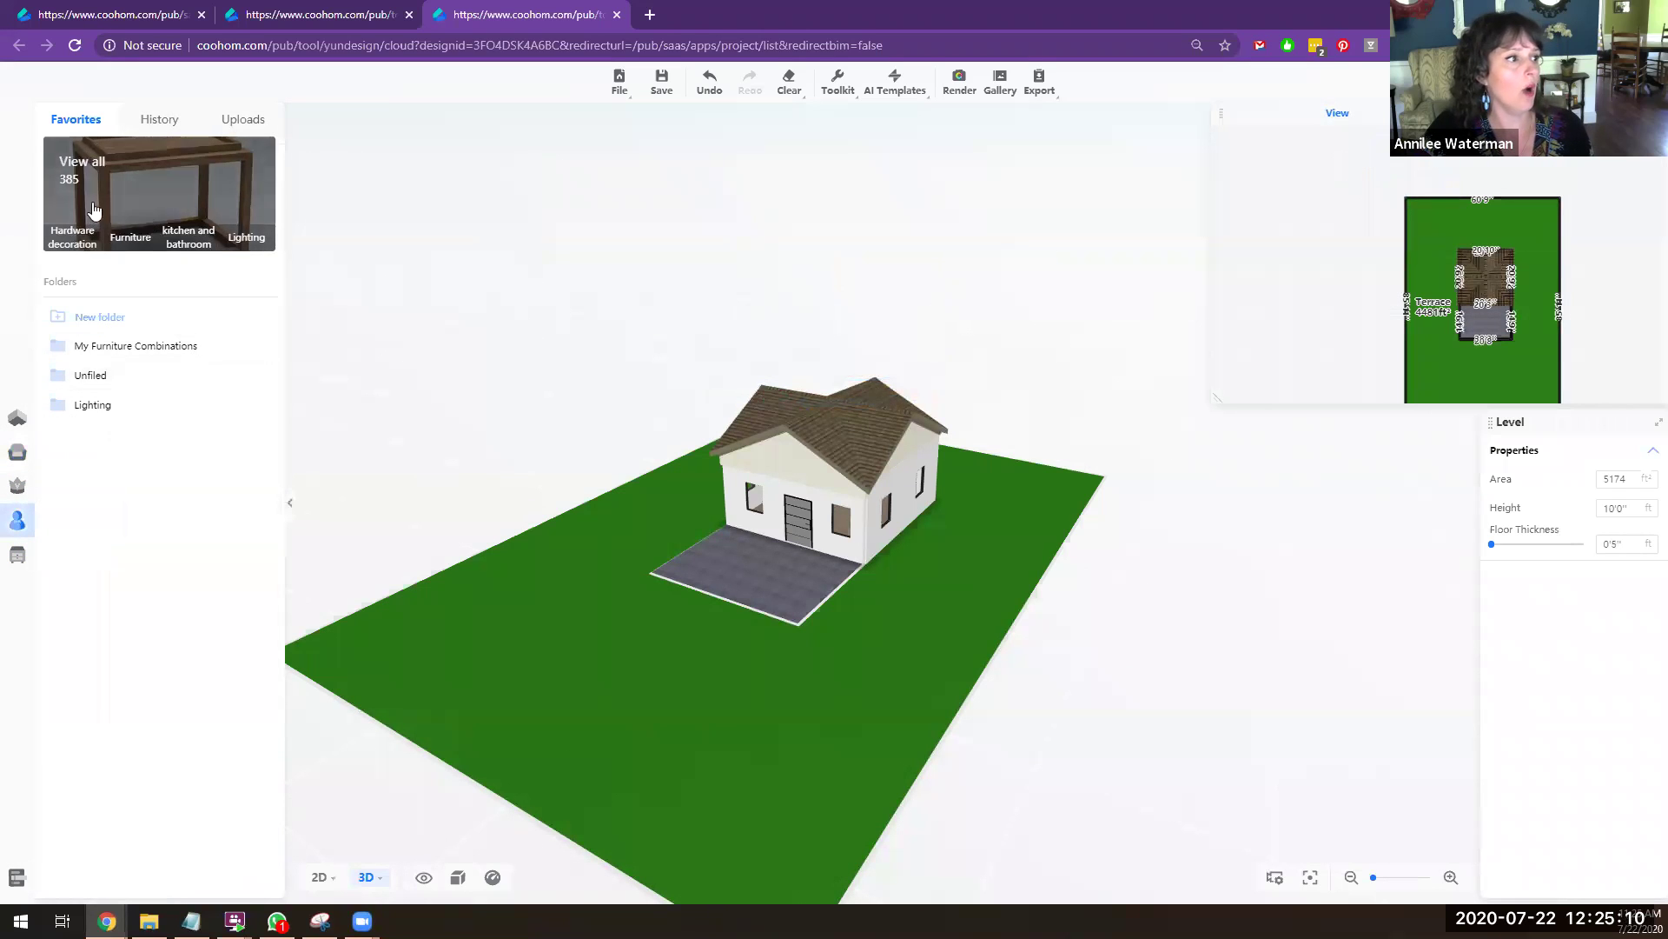
left_click(83, 174)
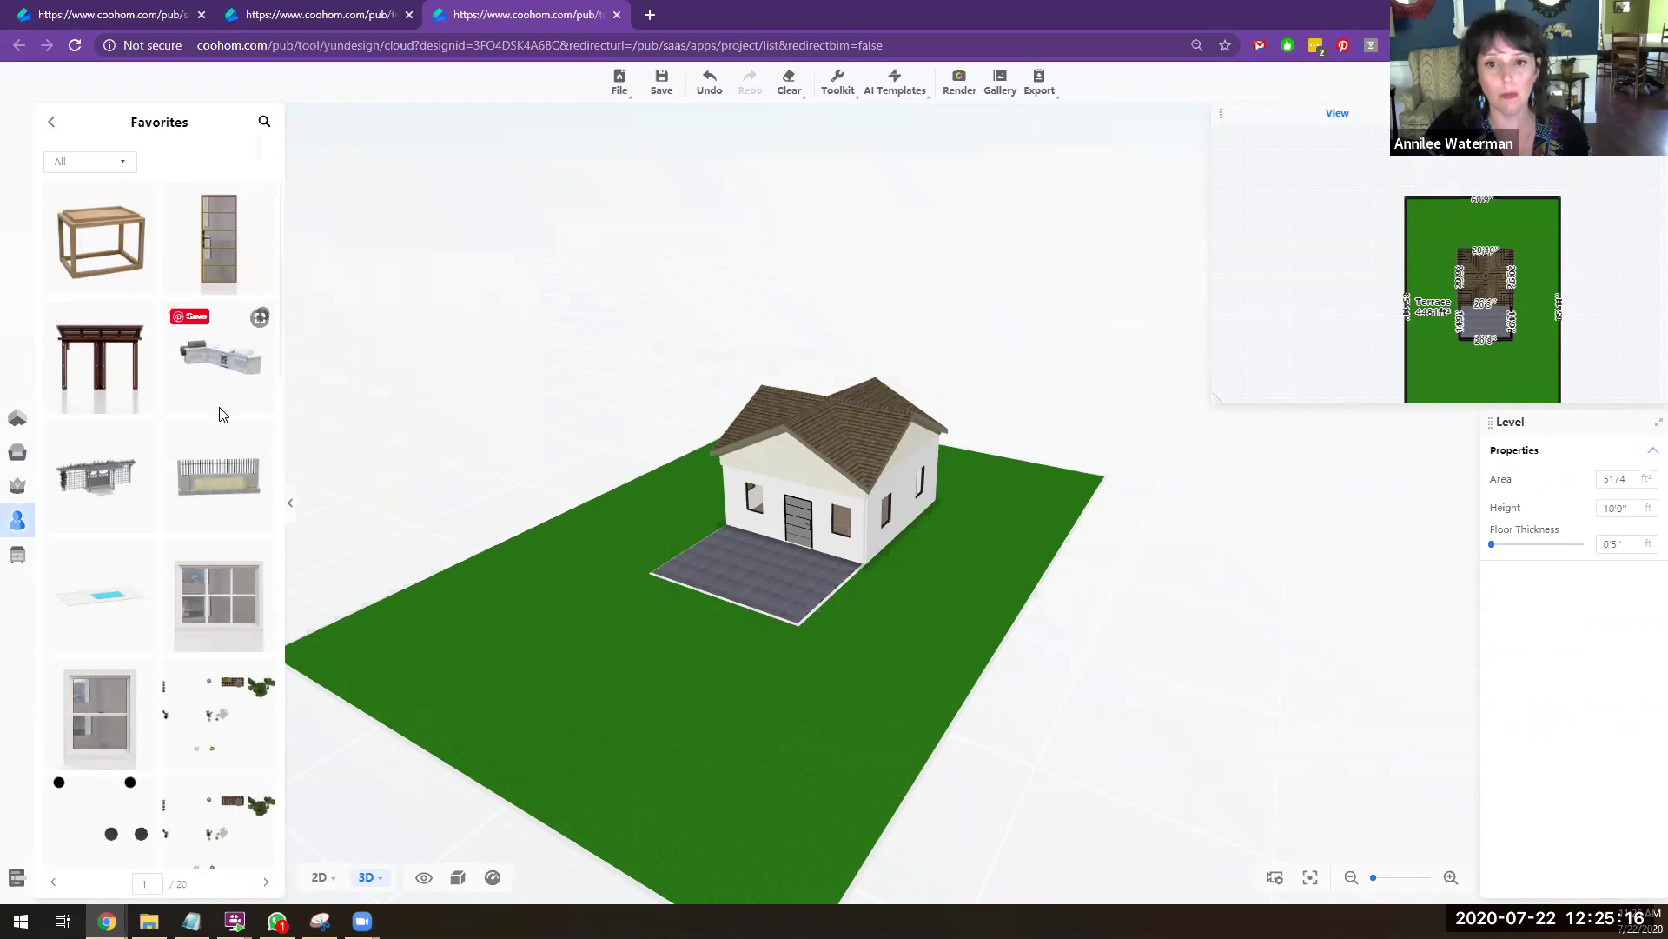
left_click(109, 483)
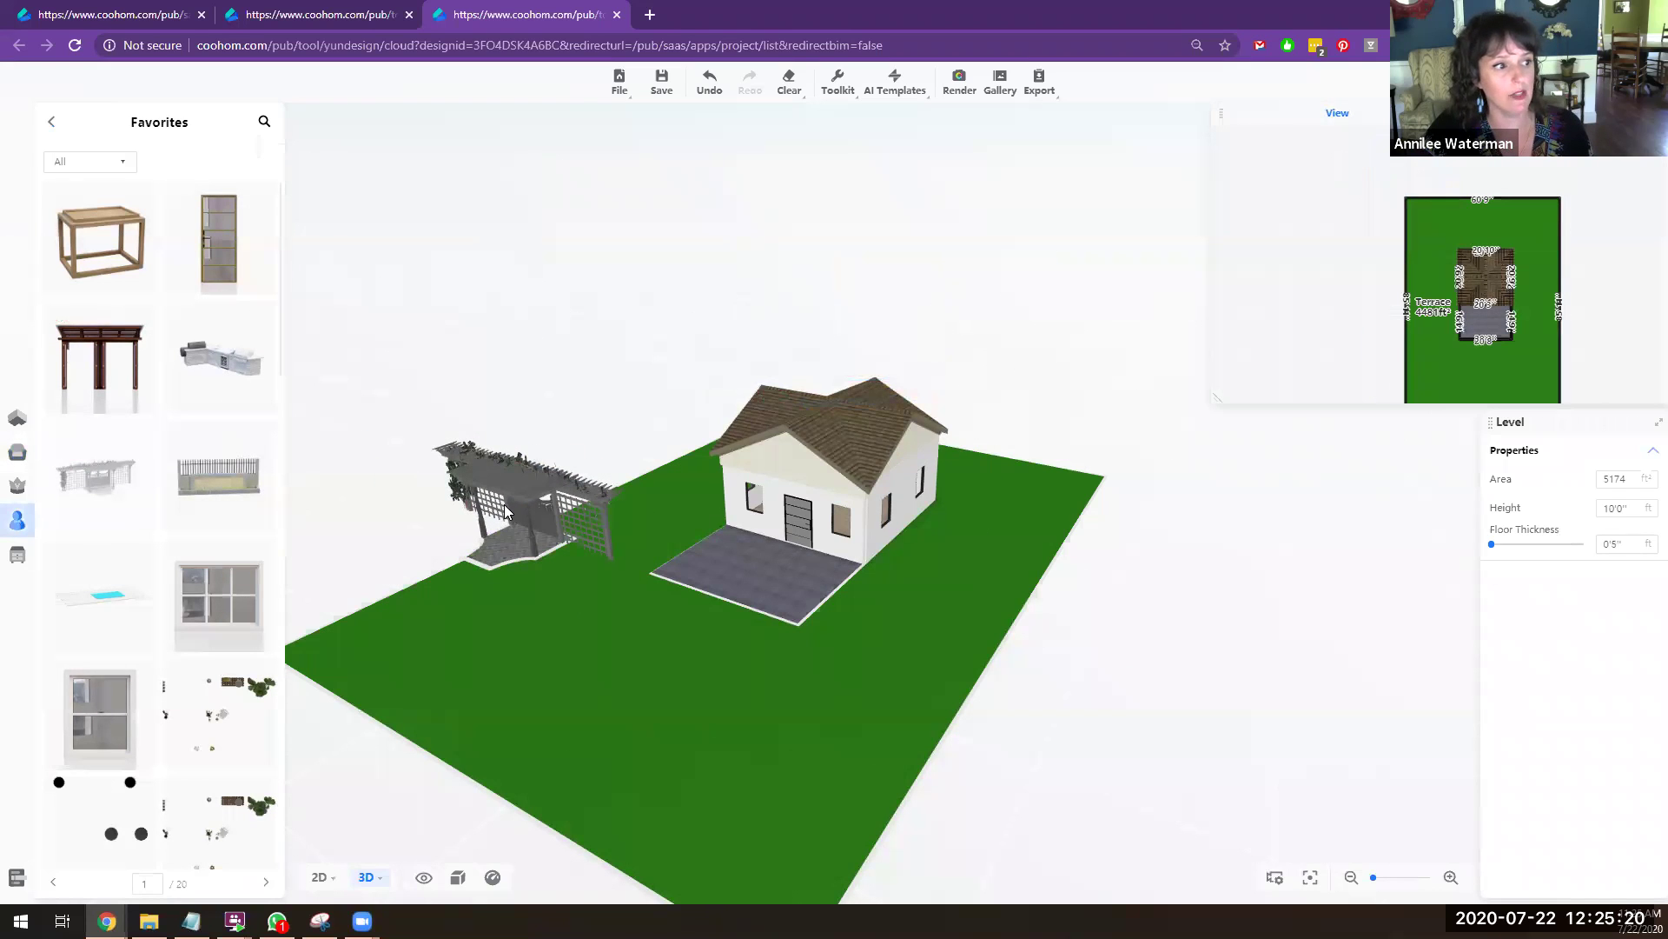
left_click(505, 511)
left_click_drag(476, 602, 553, 545)
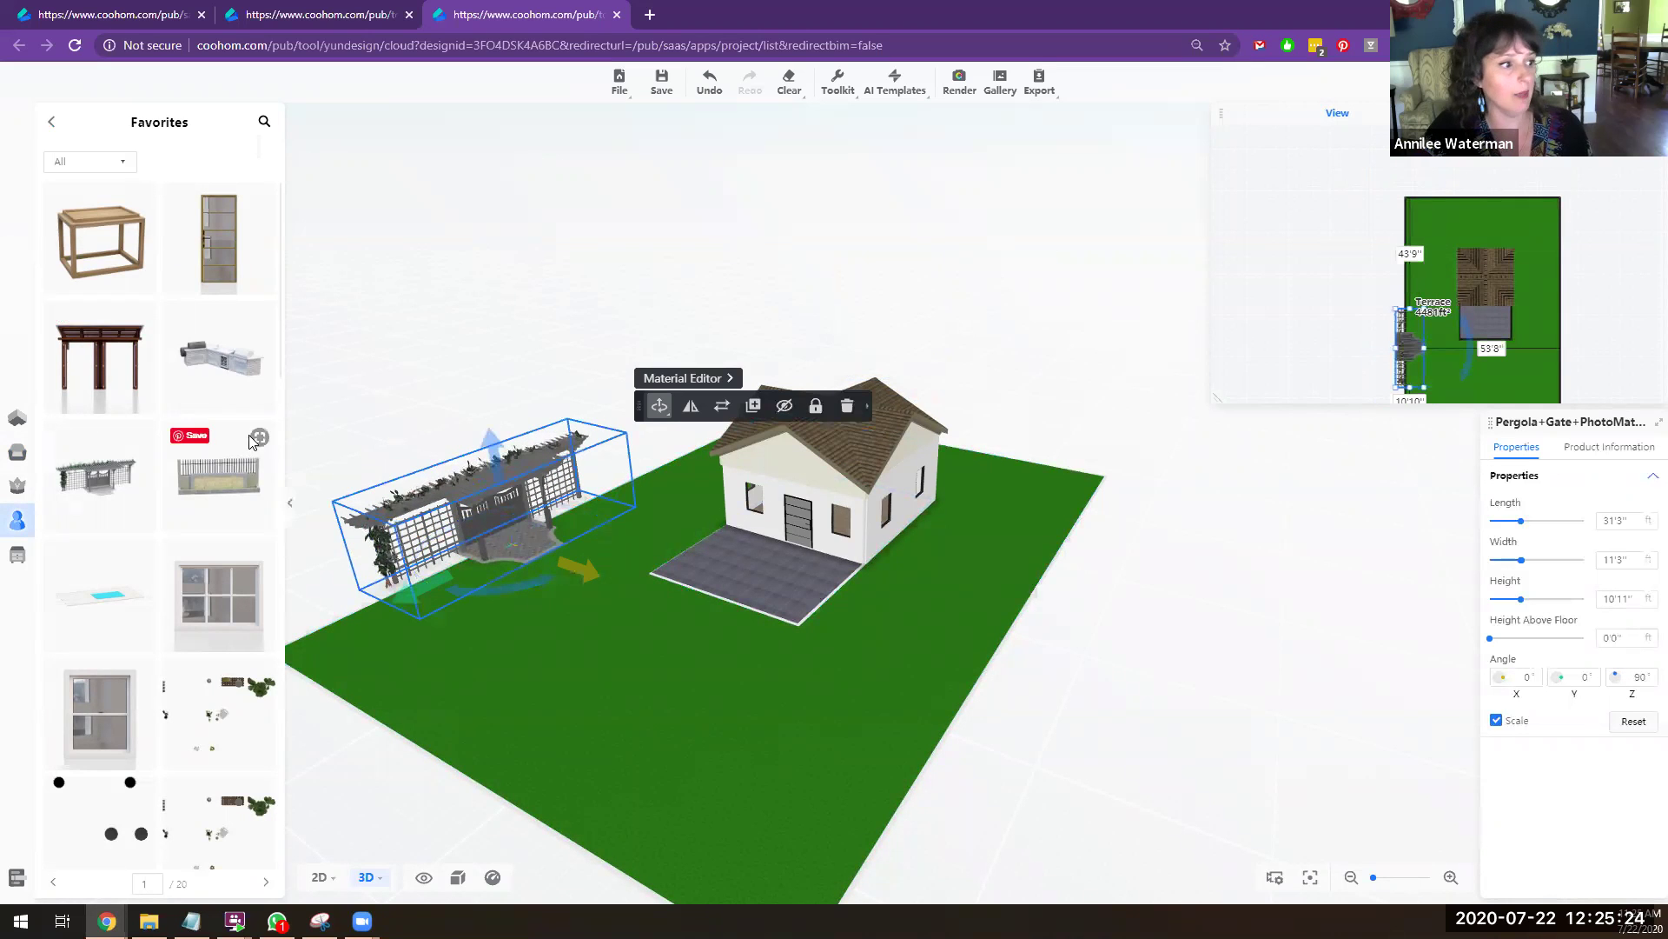
Step: Find the horizontal dark green turf combination among the favorites and place it across the lawn in front of the patio
scroll(150, 436, "down", 2)
scroll(149, 437, "down", 2)
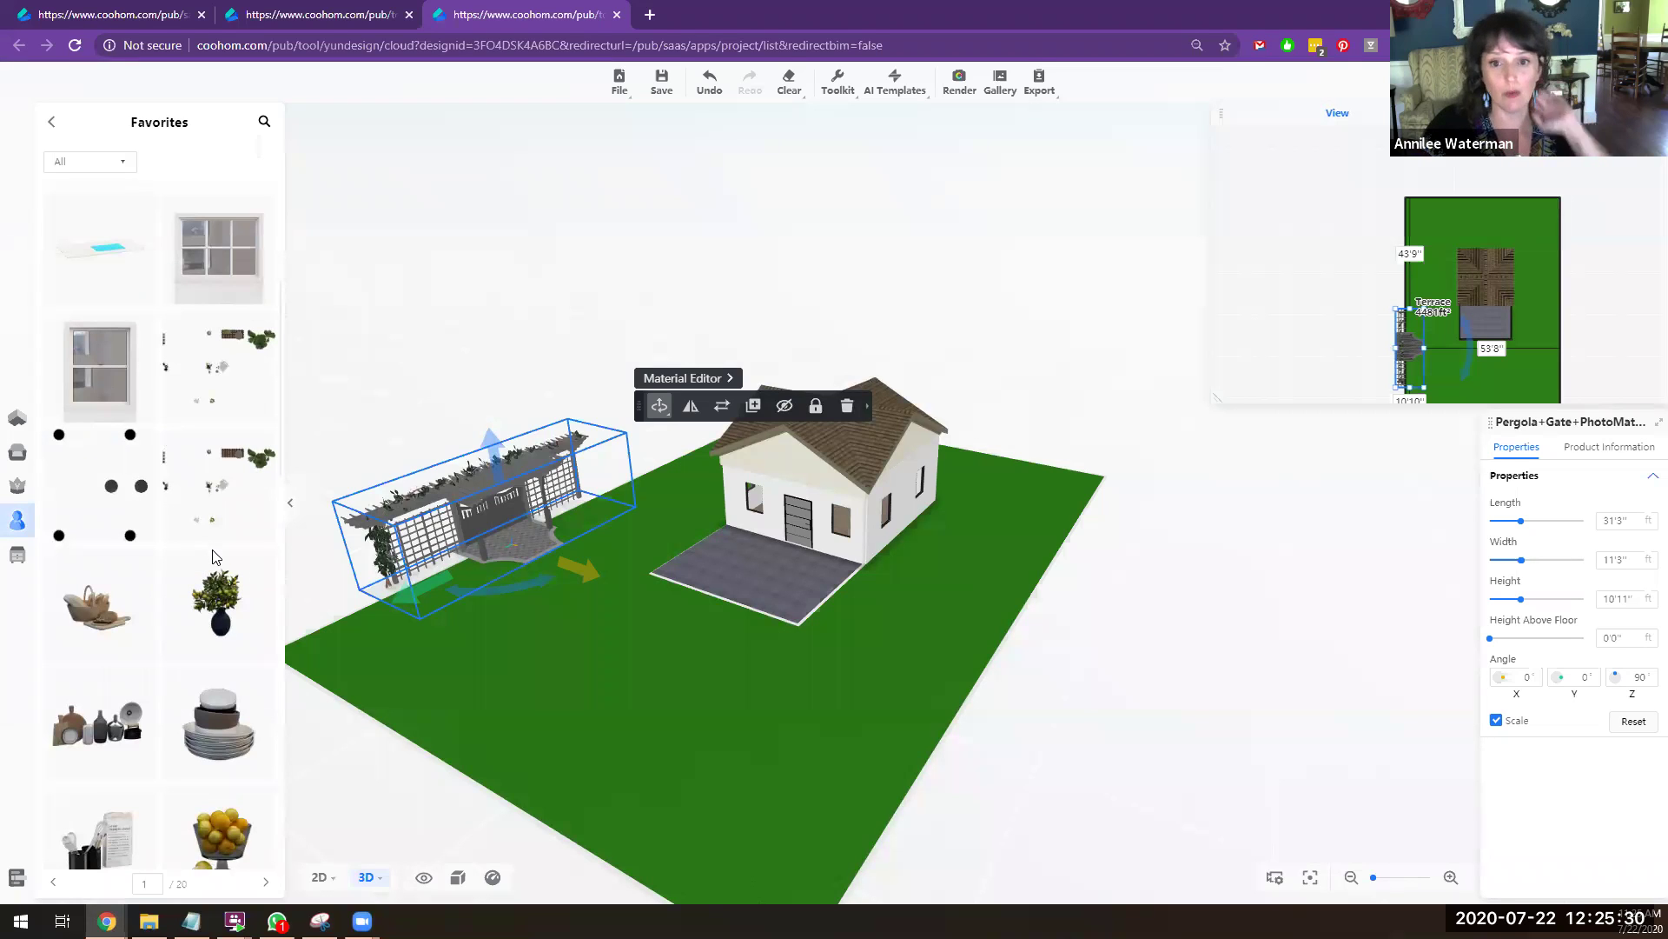
mouse_move(216, 557)
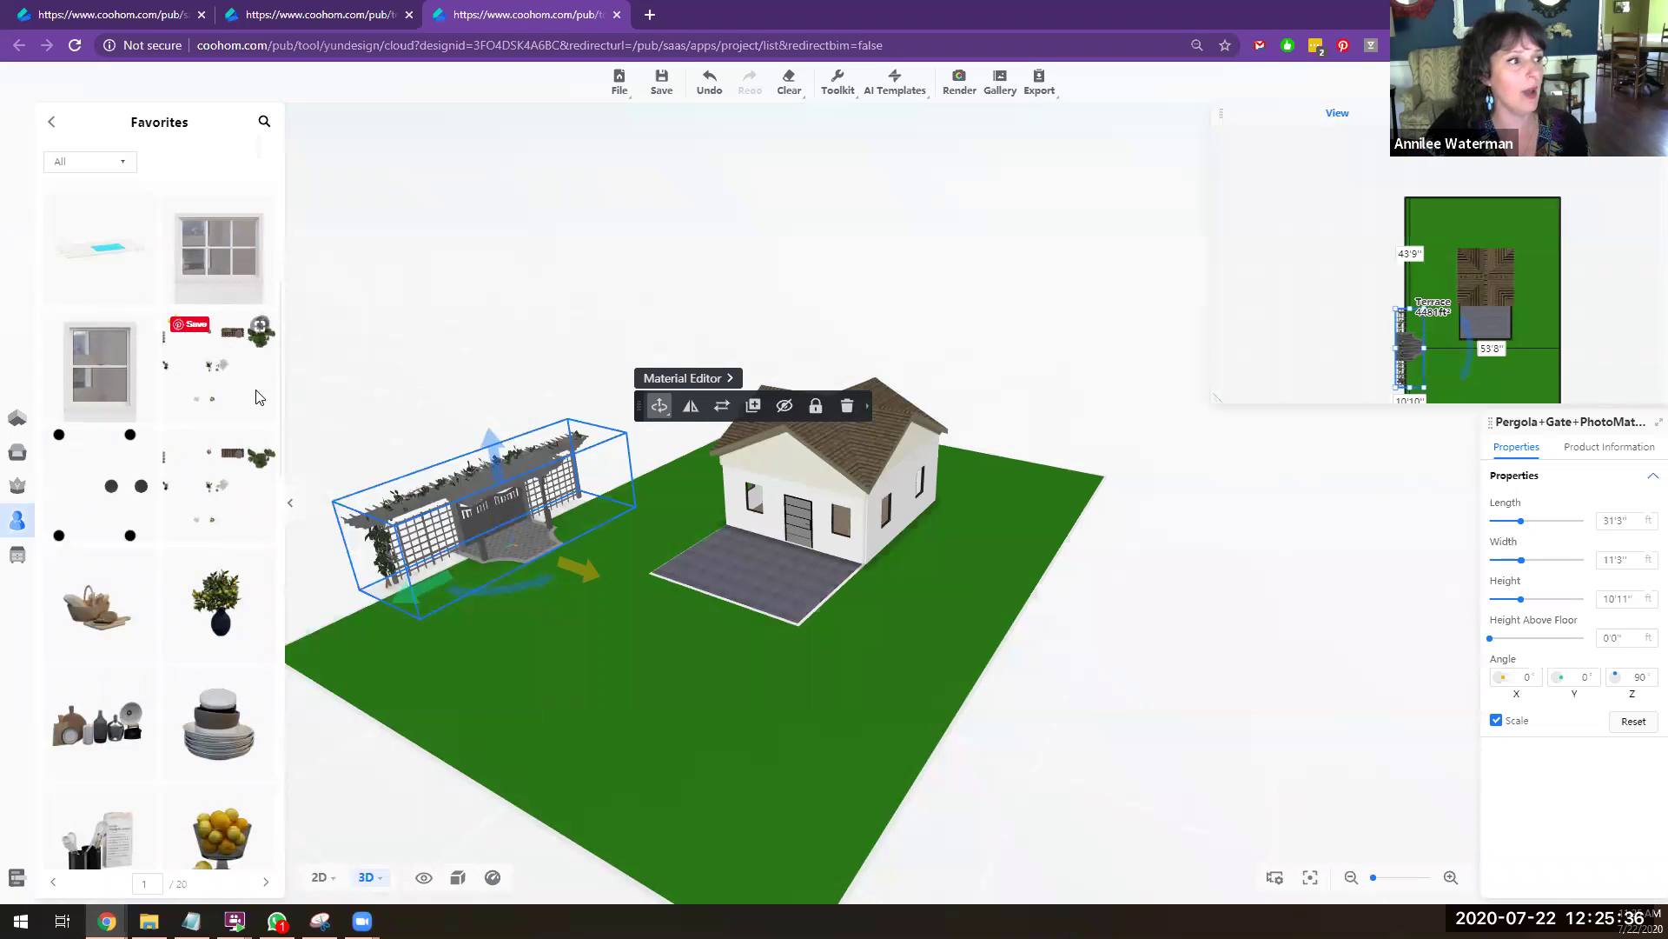
scroll(223, 364, "down", 10)
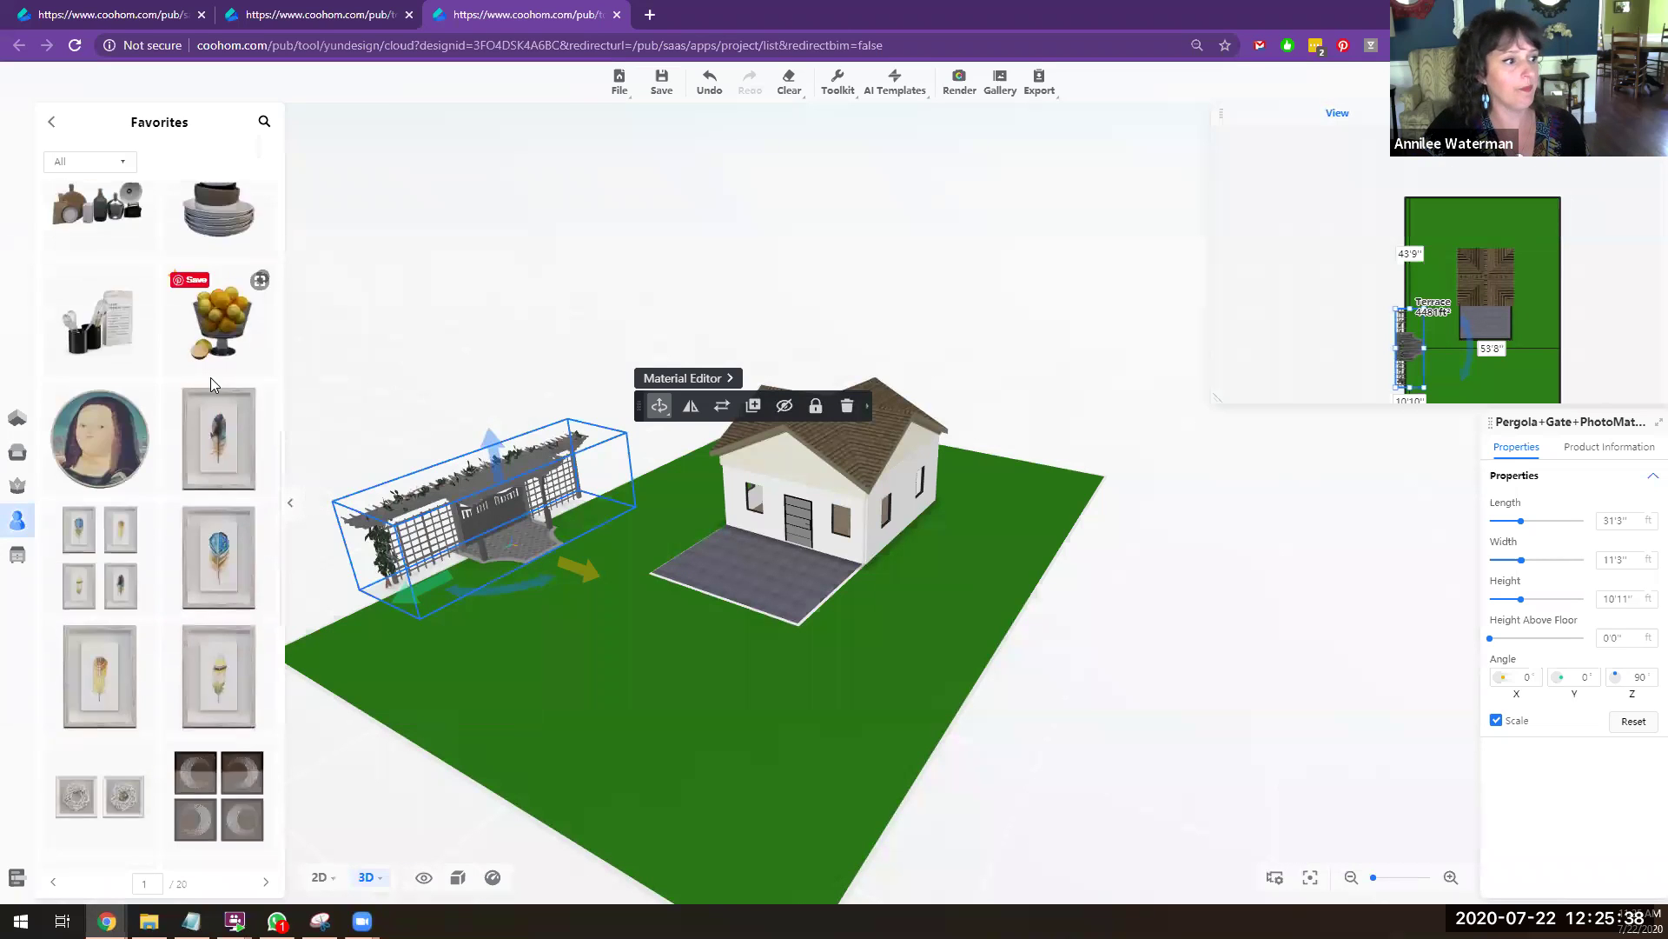
scroll(152, 617, "down", 10)
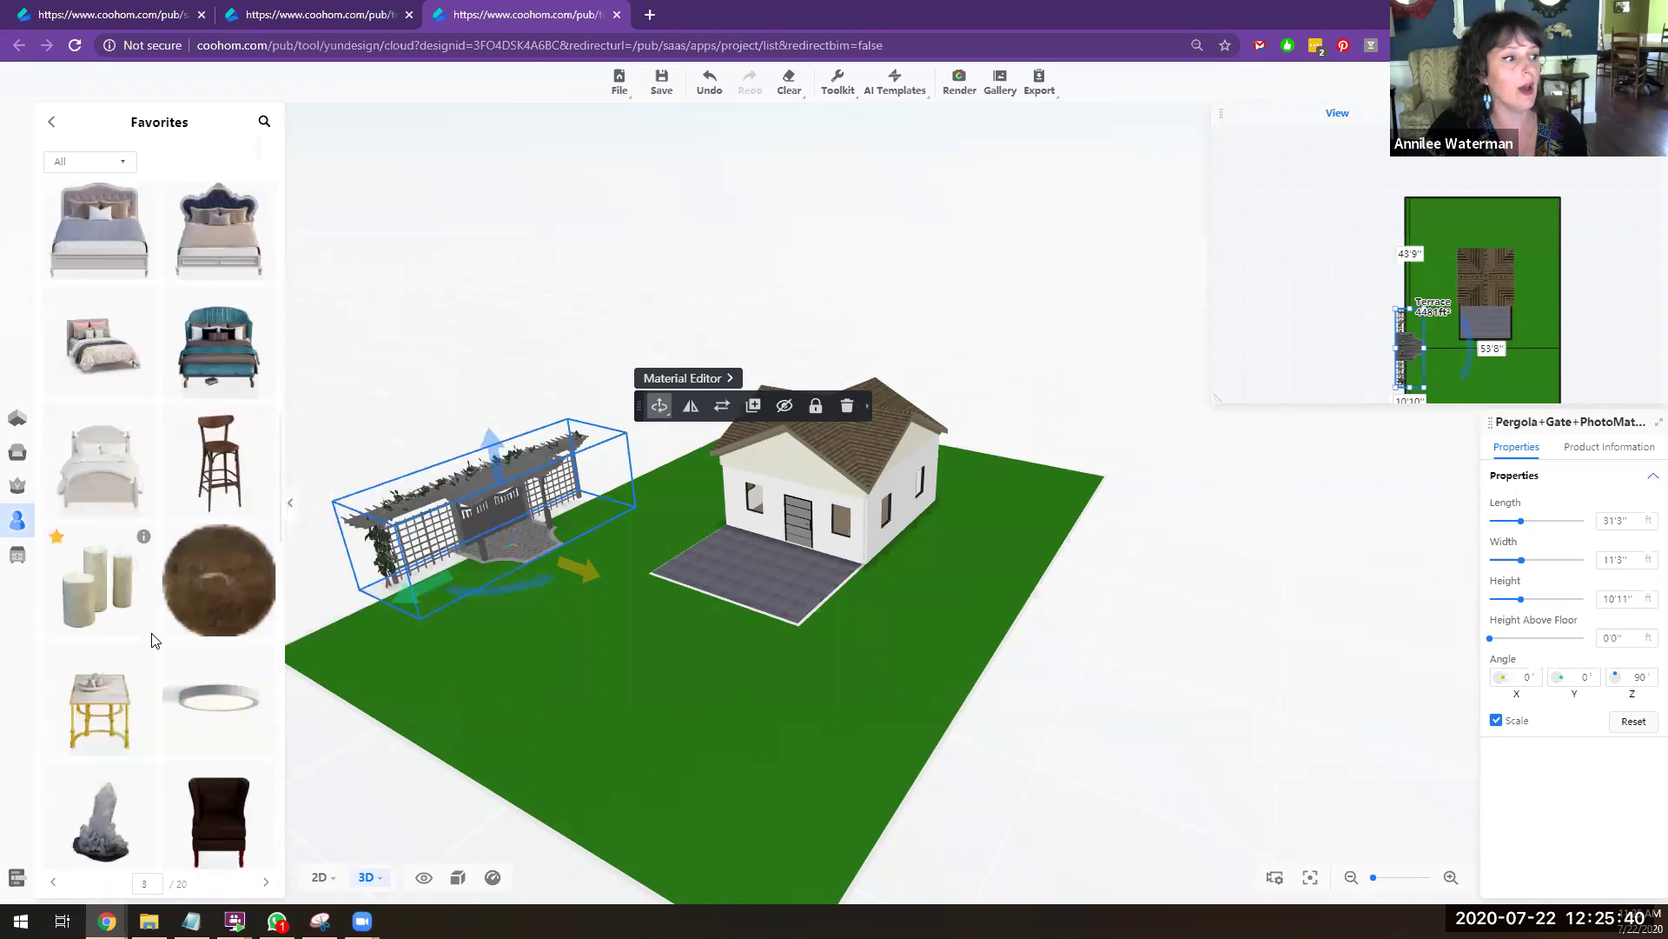
scroll(157, 637, "down", 10)
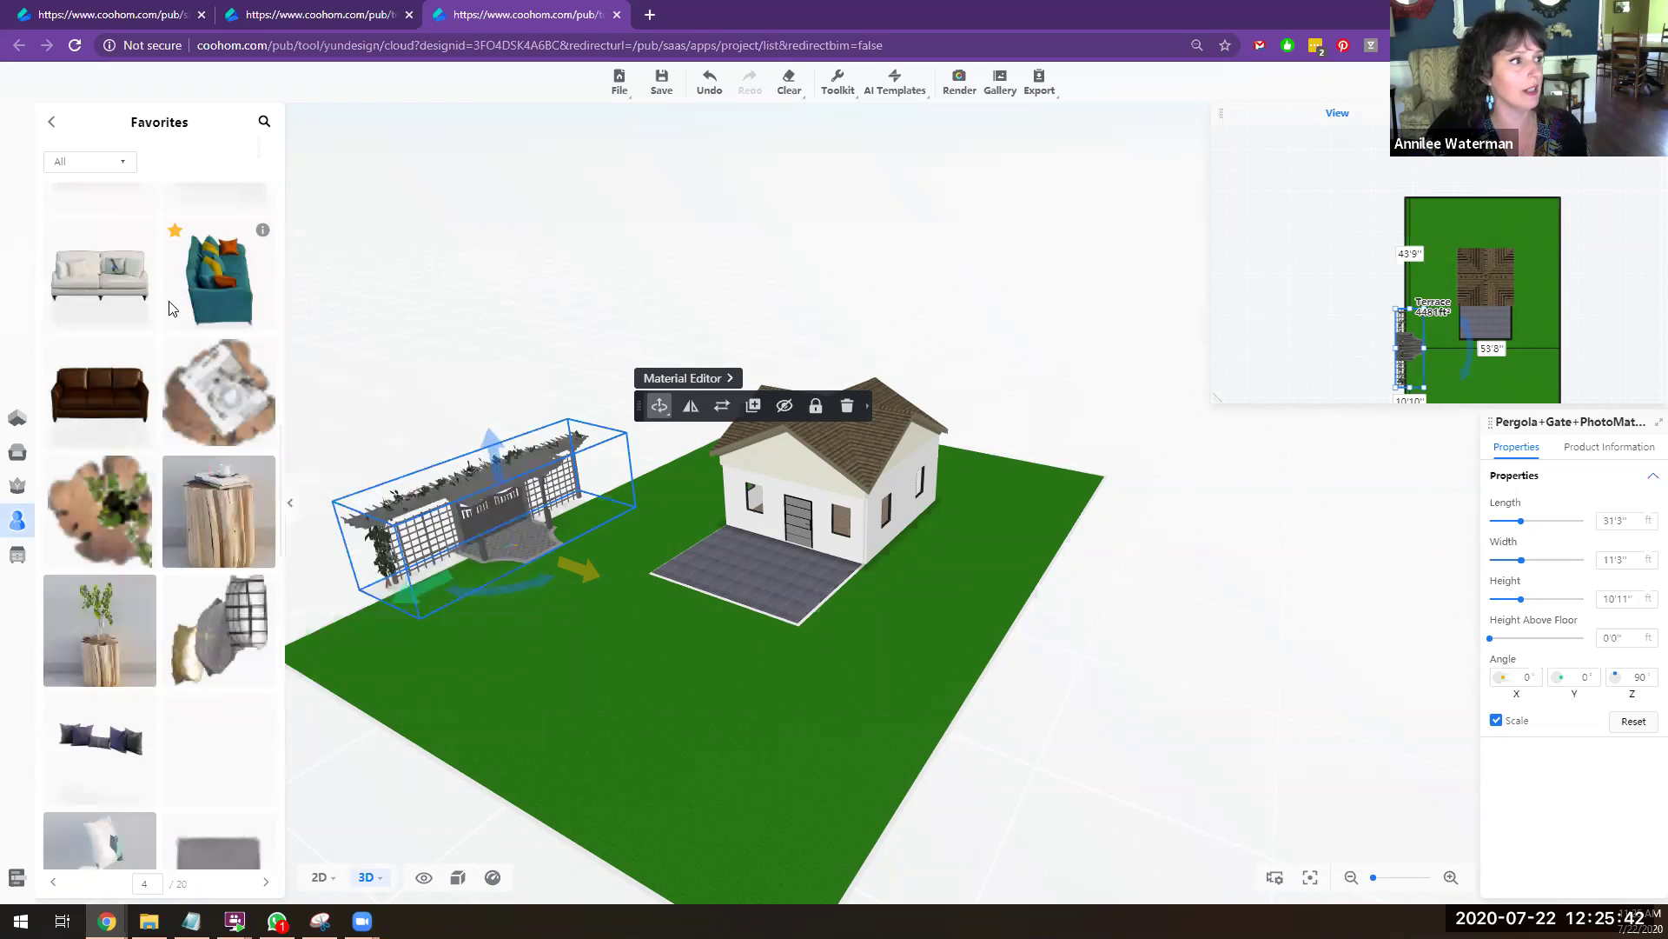
scroll(162, 393, "down", 8)
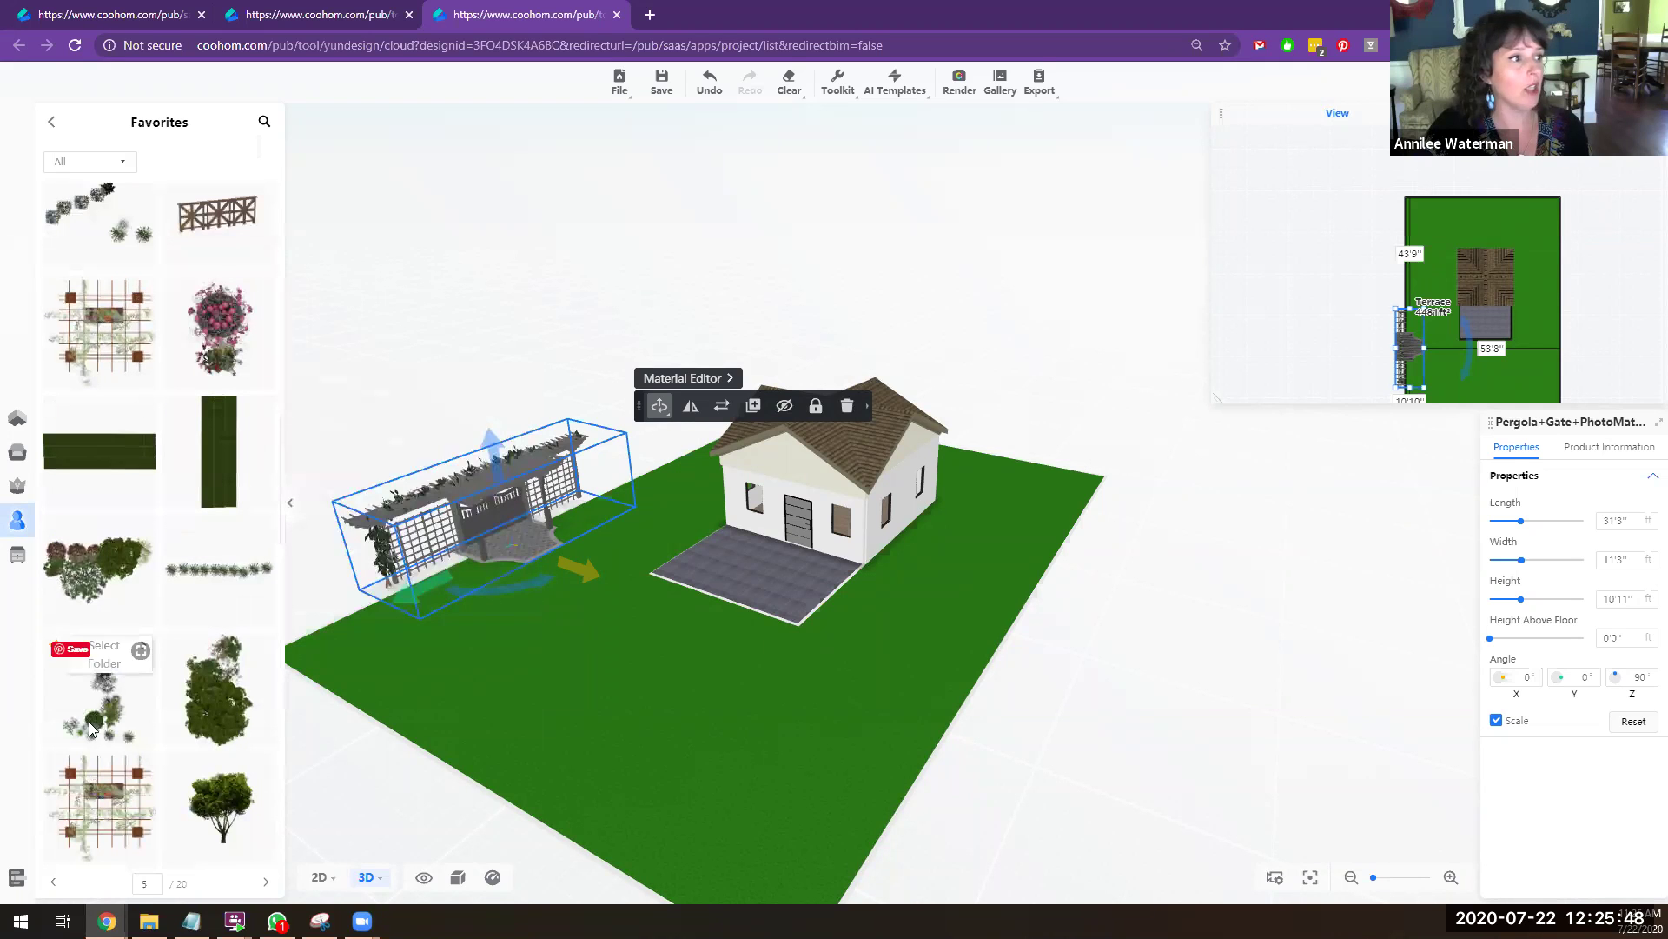
scroll(171, 470, "down", 2)
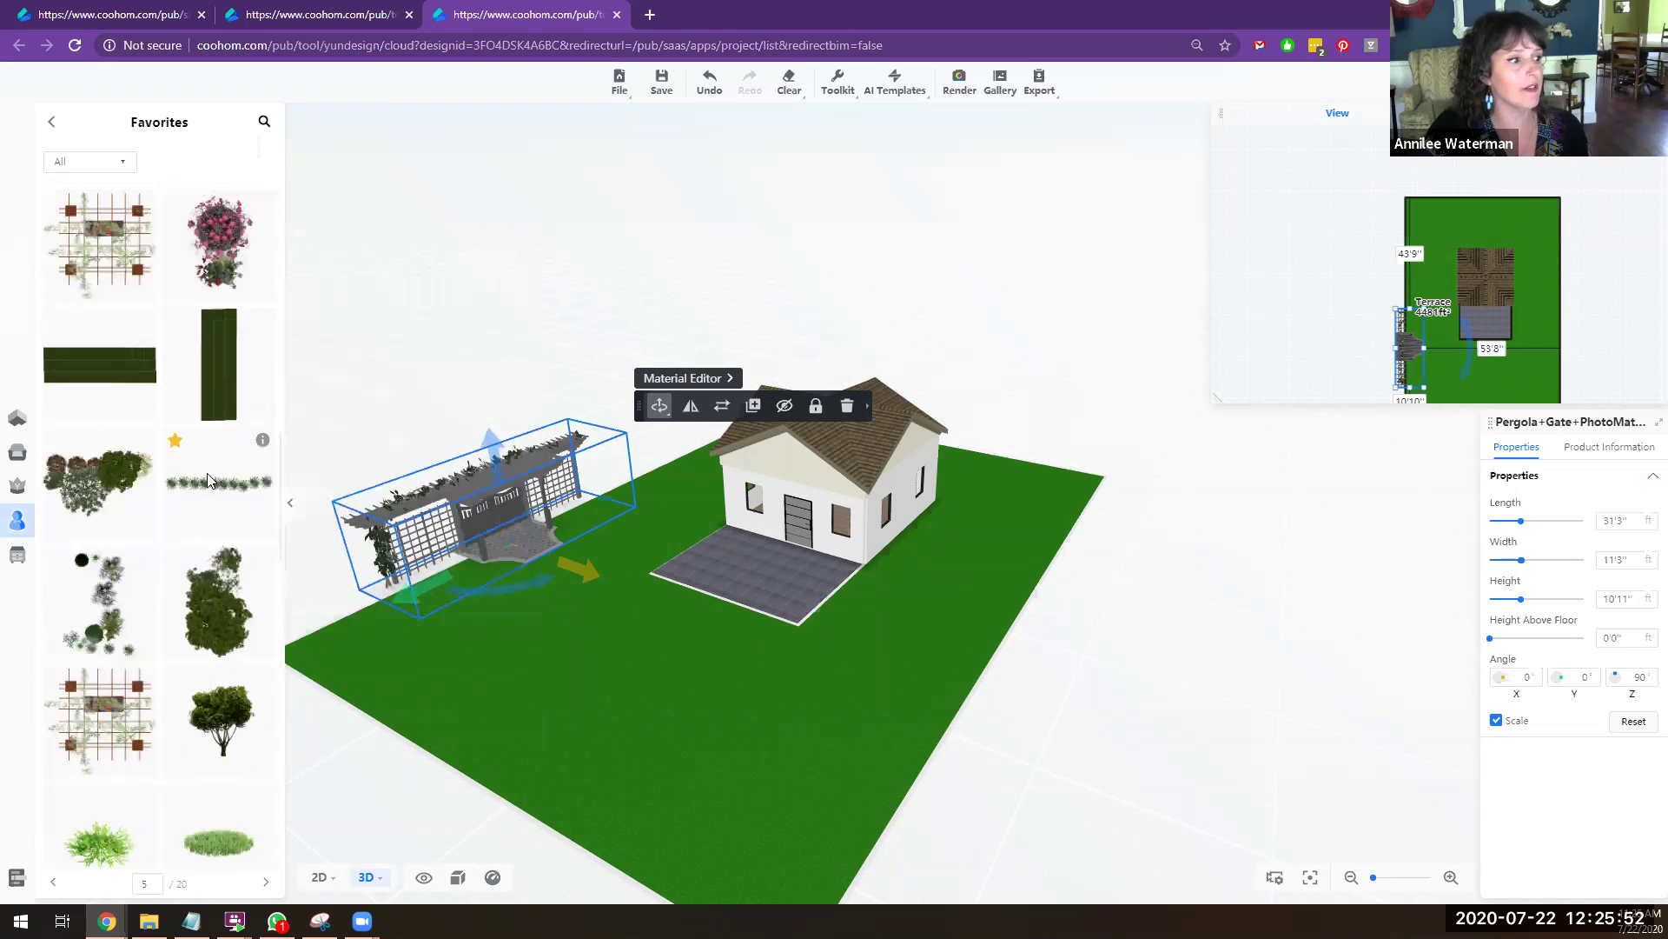
left_click_drag(108, 373, 681, 652)
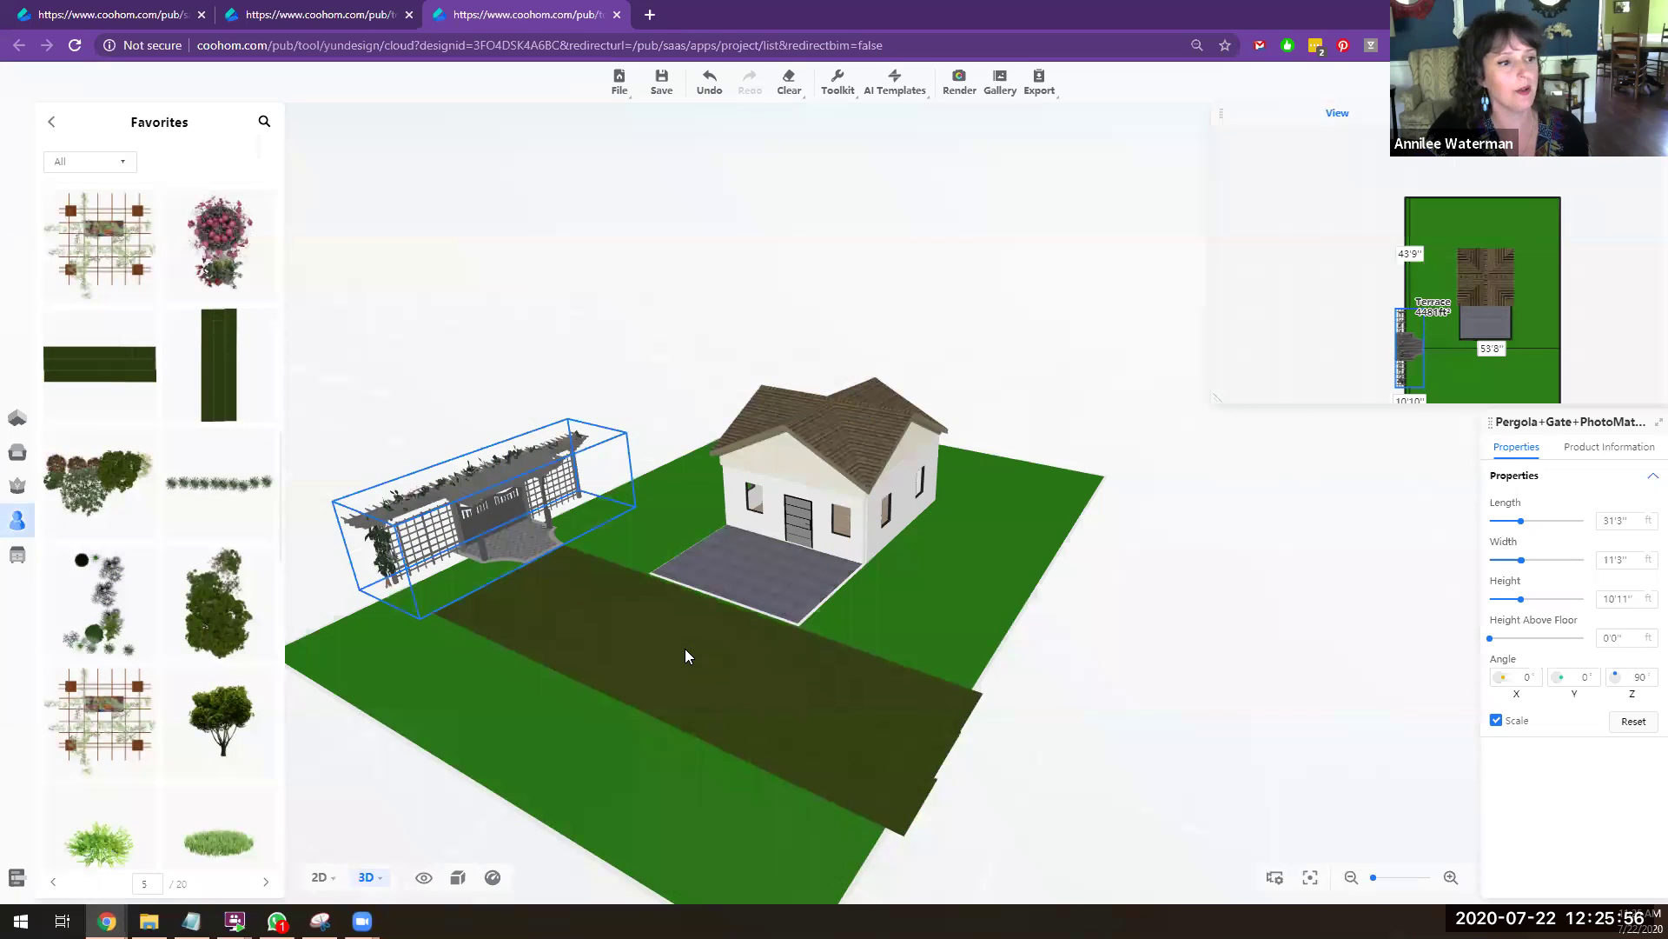
left_click(696, 678)
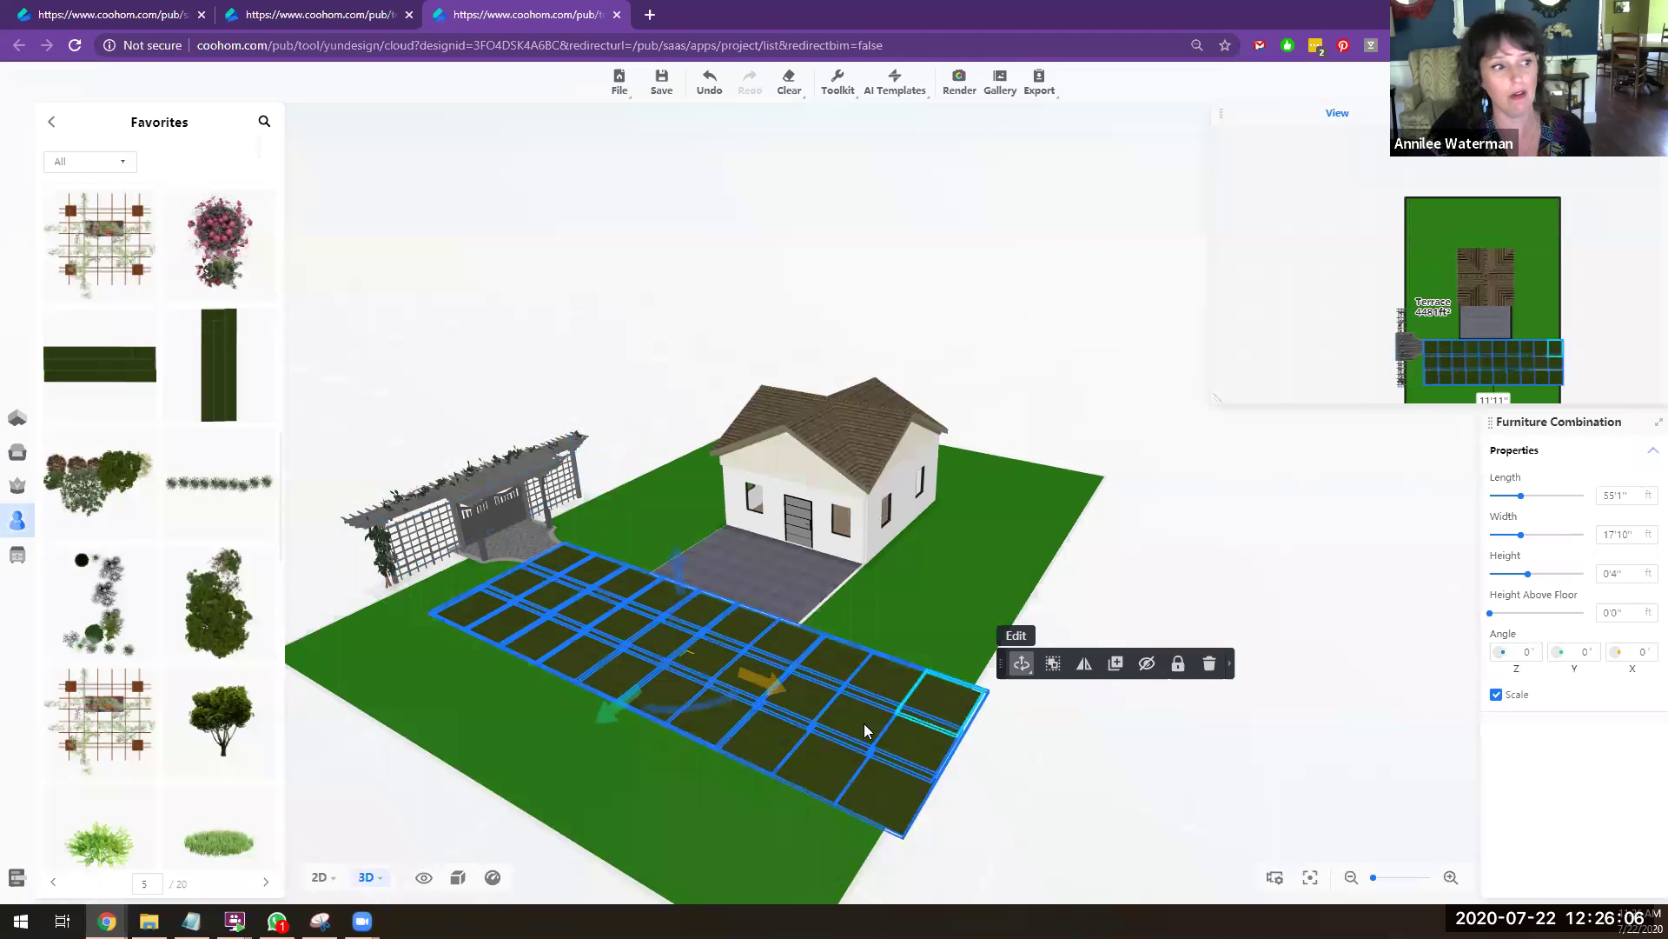
Step: Add a second turf combination, rotate it 90° about the Z axis, and move it alongside the house
left_click(122, 374)
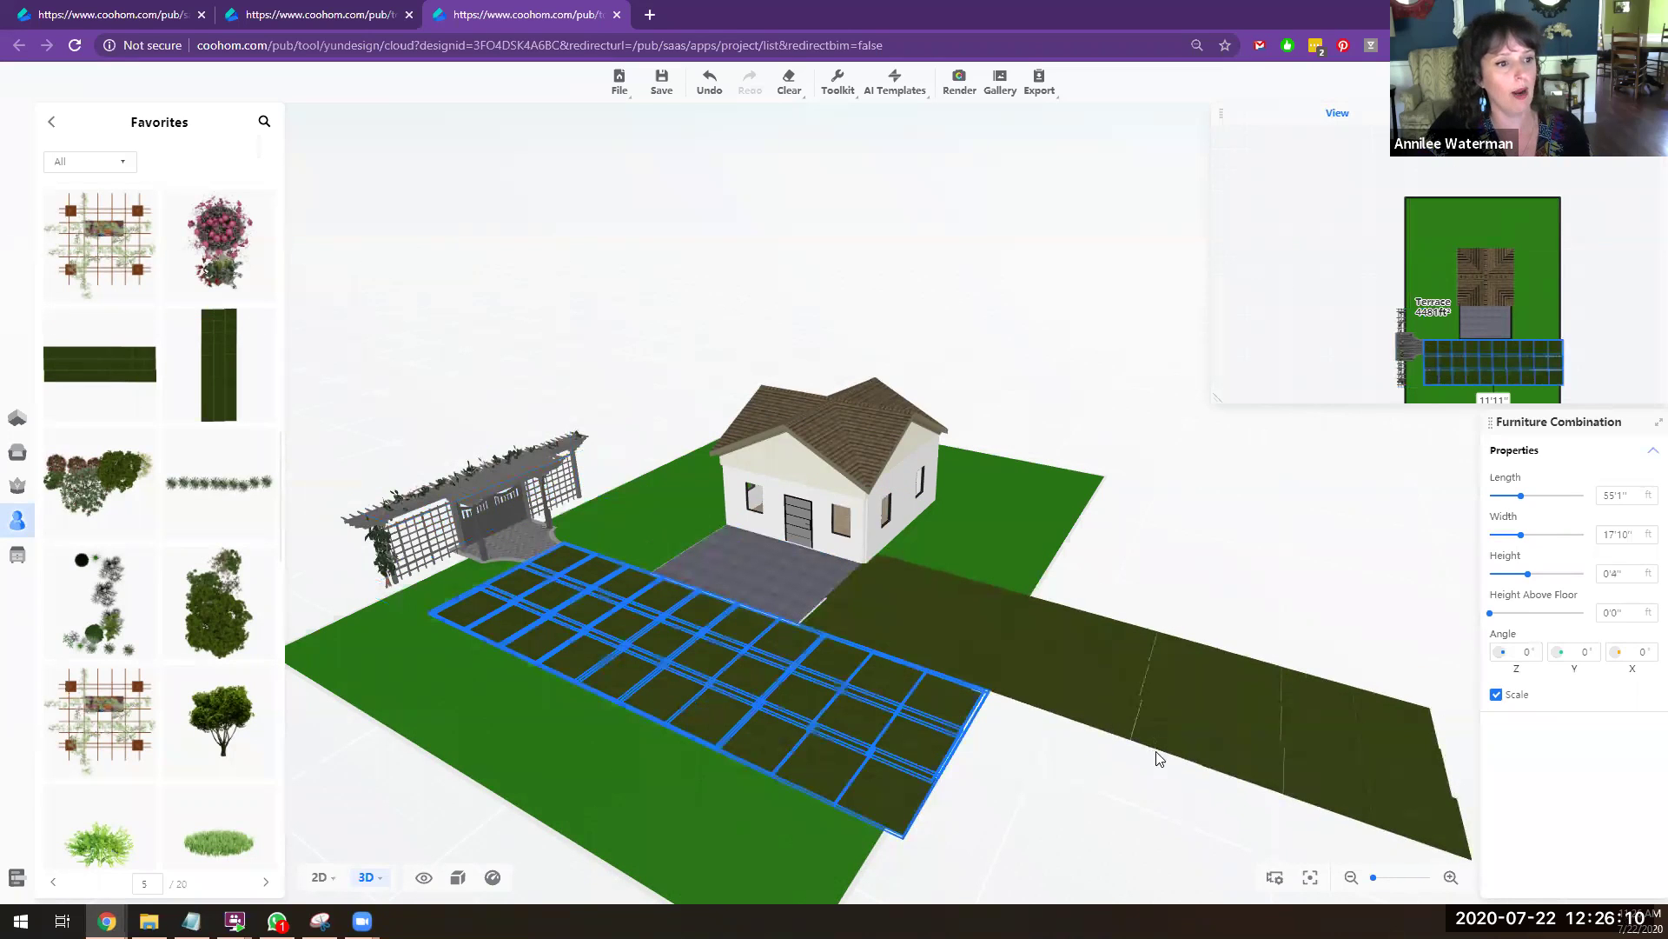
left_click(1088, 662)
left_click_drag(1133, 723, 1184, 683)
left_click_drag(1034, 628, 962, 582)
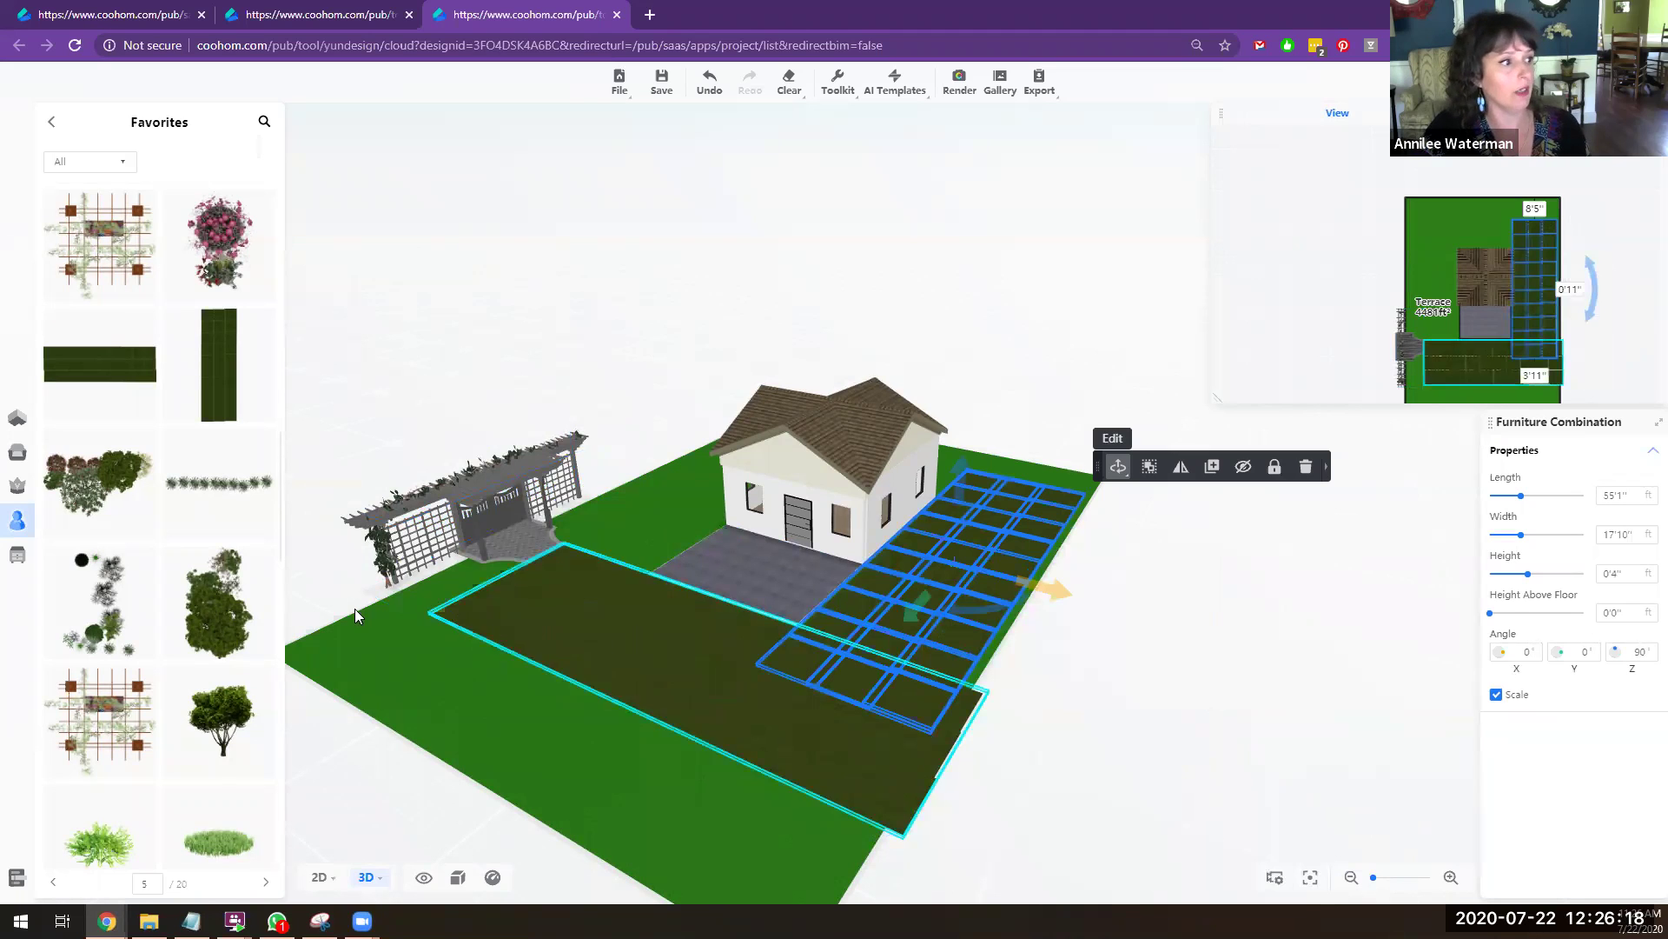
Step: Place the favorited group of trees and flowering shrubs beside the pergola and the row of stepping stones between pergola and patio
left_click(102, 478)
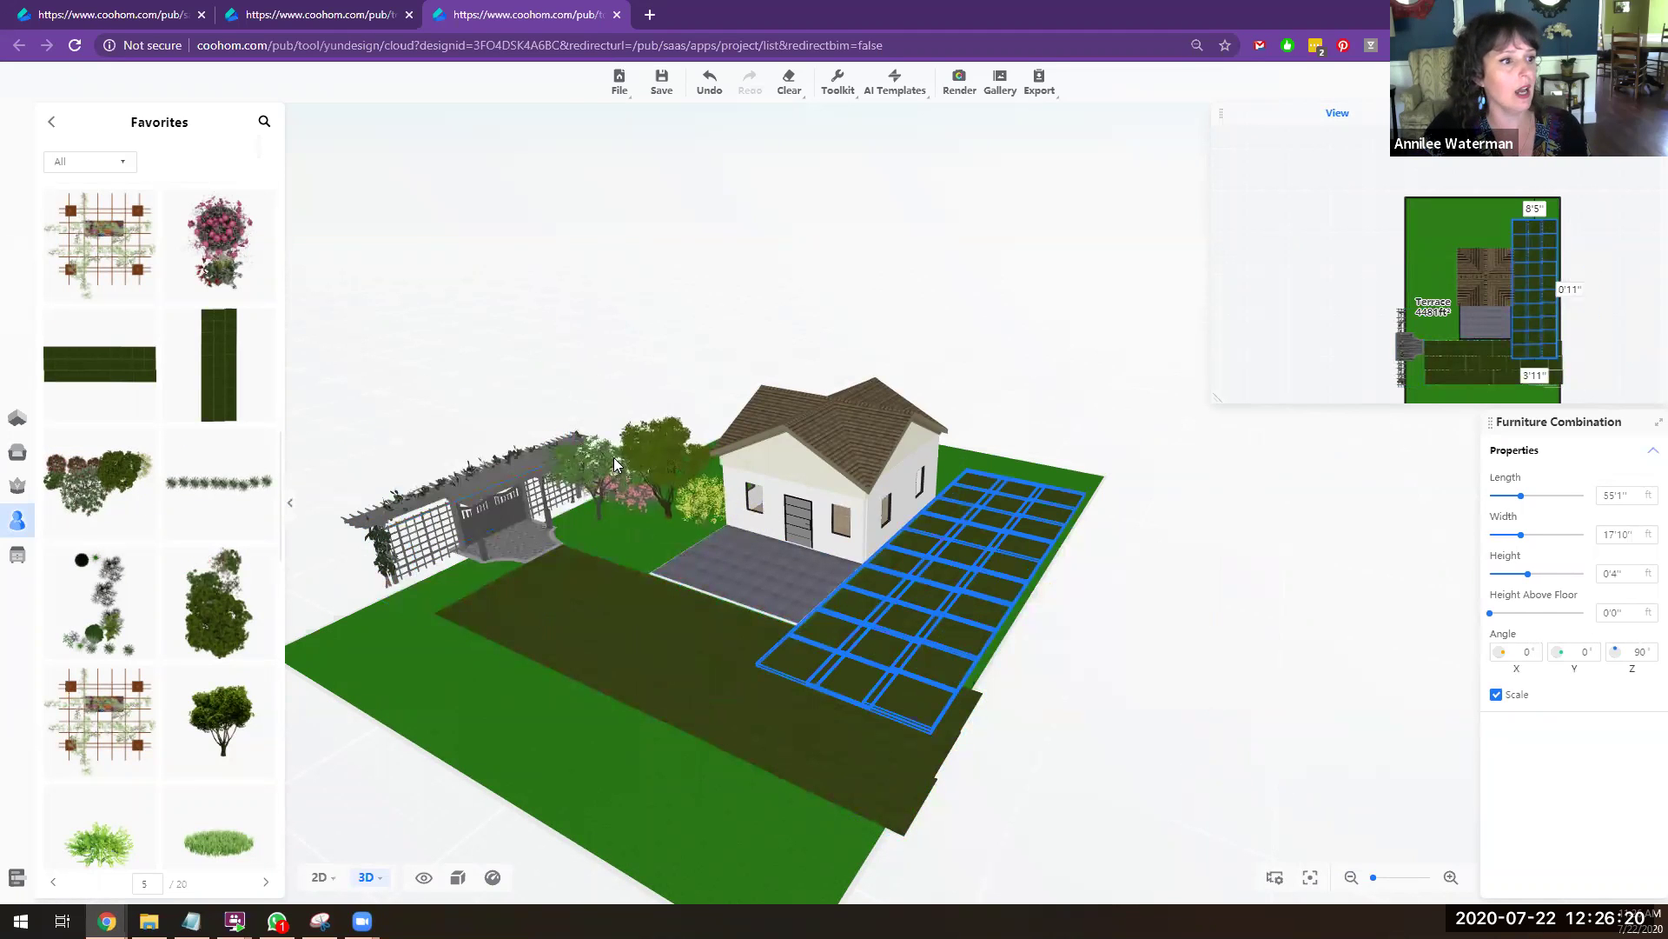
left_click(633, 457)
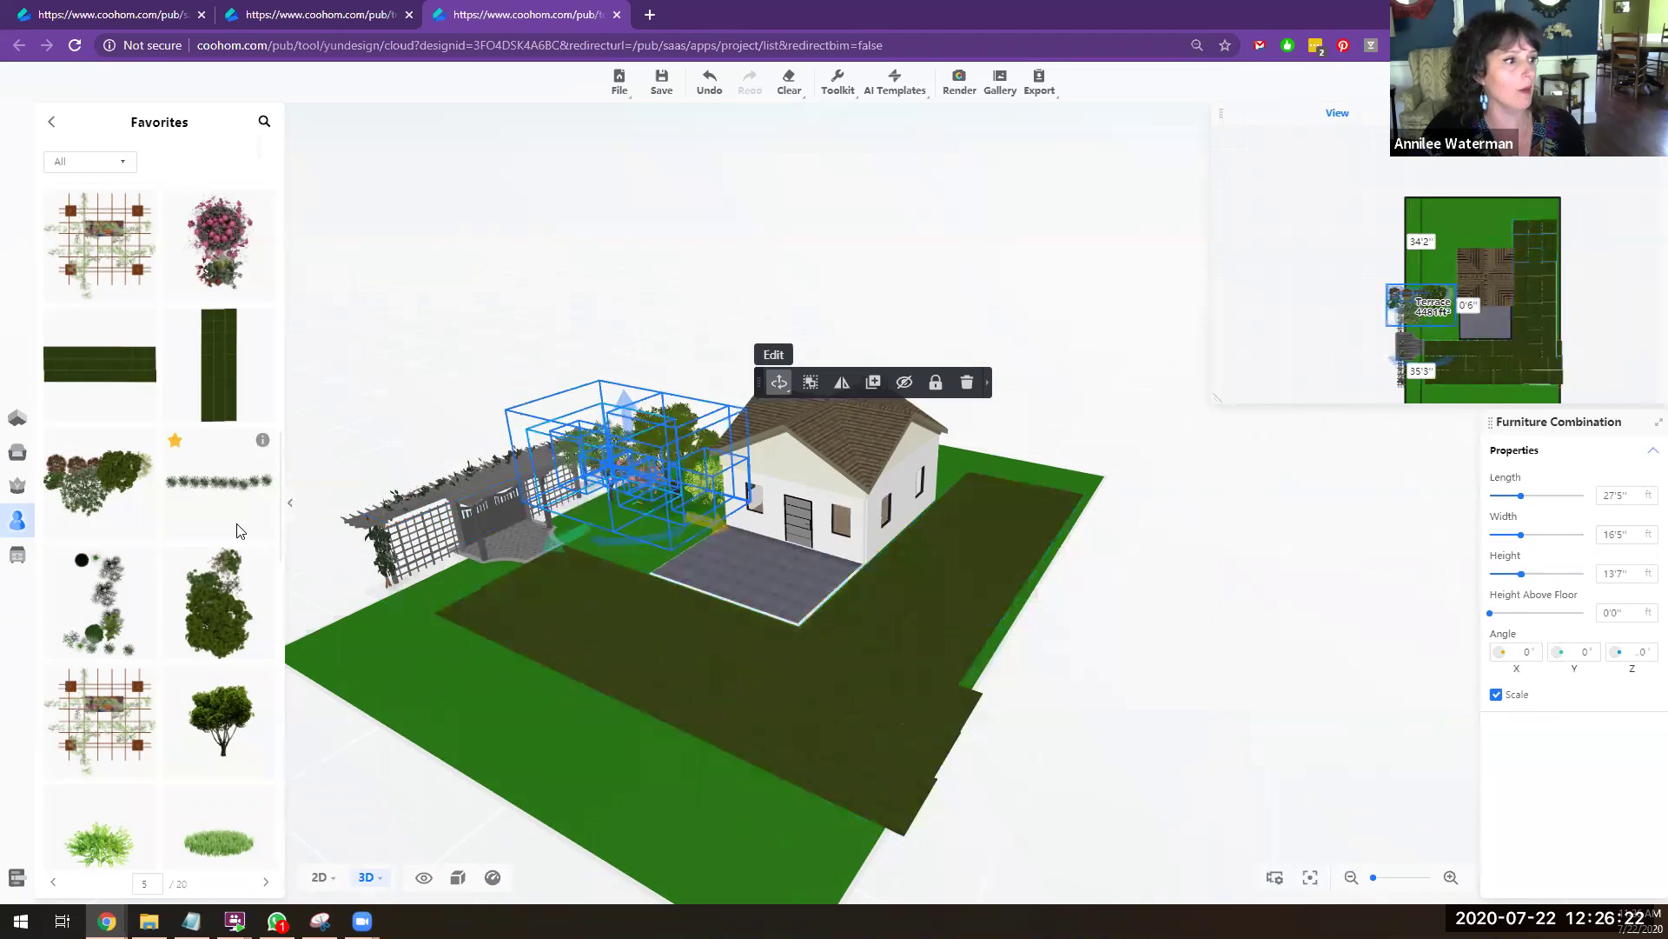
left_click(237, 491)
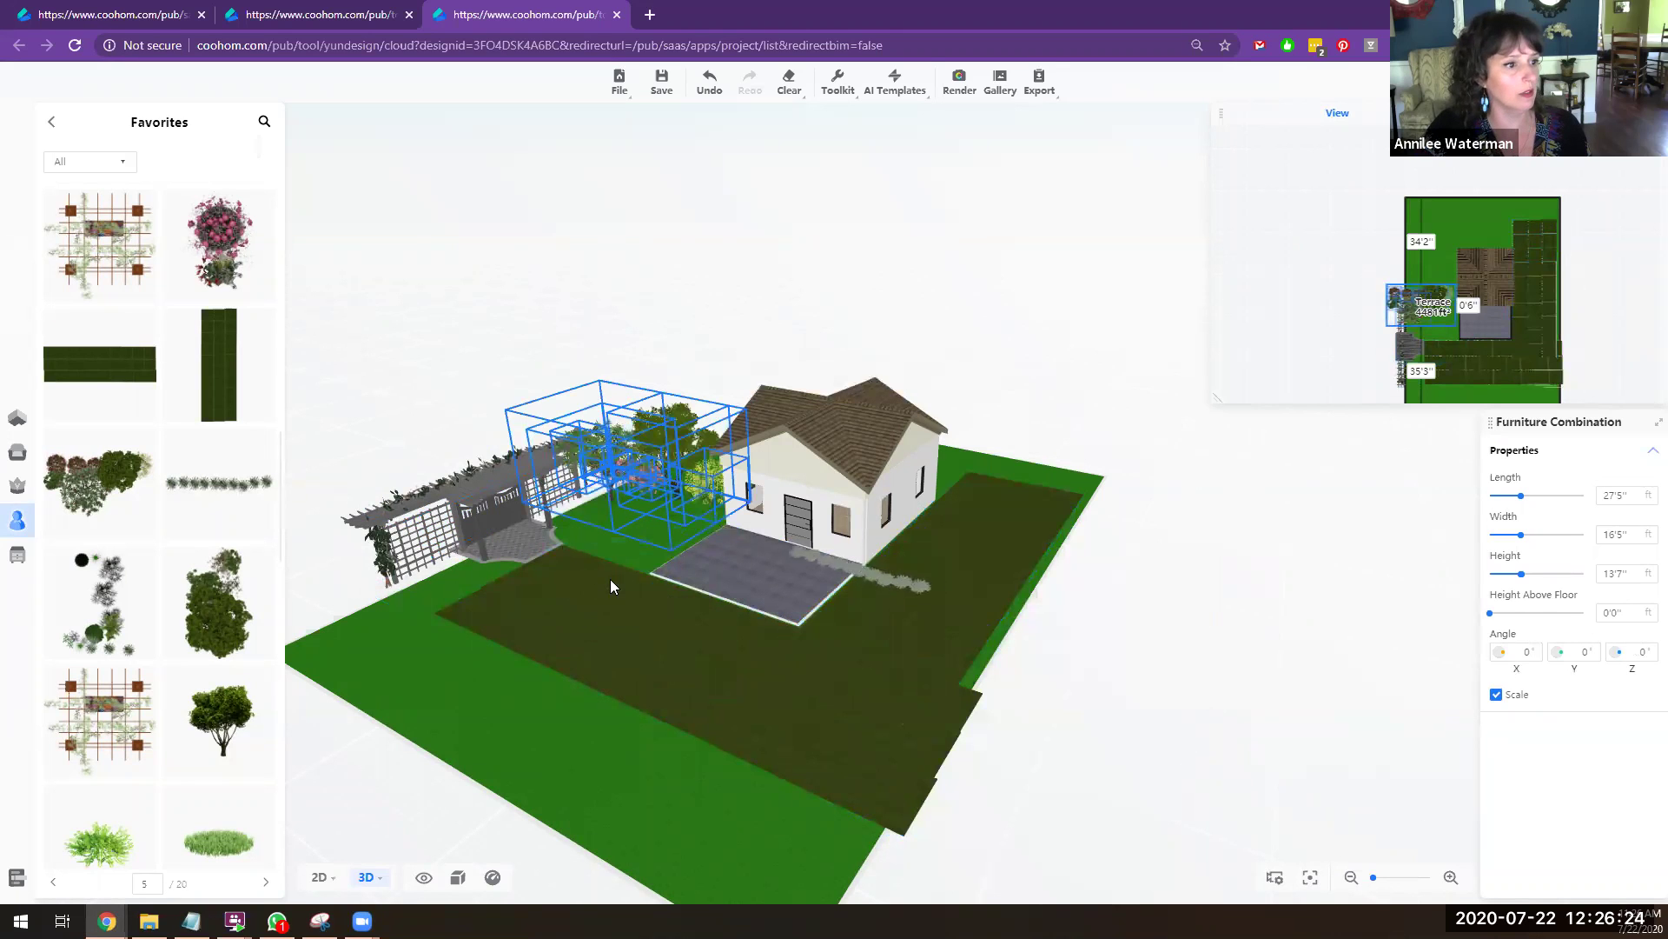
left_click(605, 537)
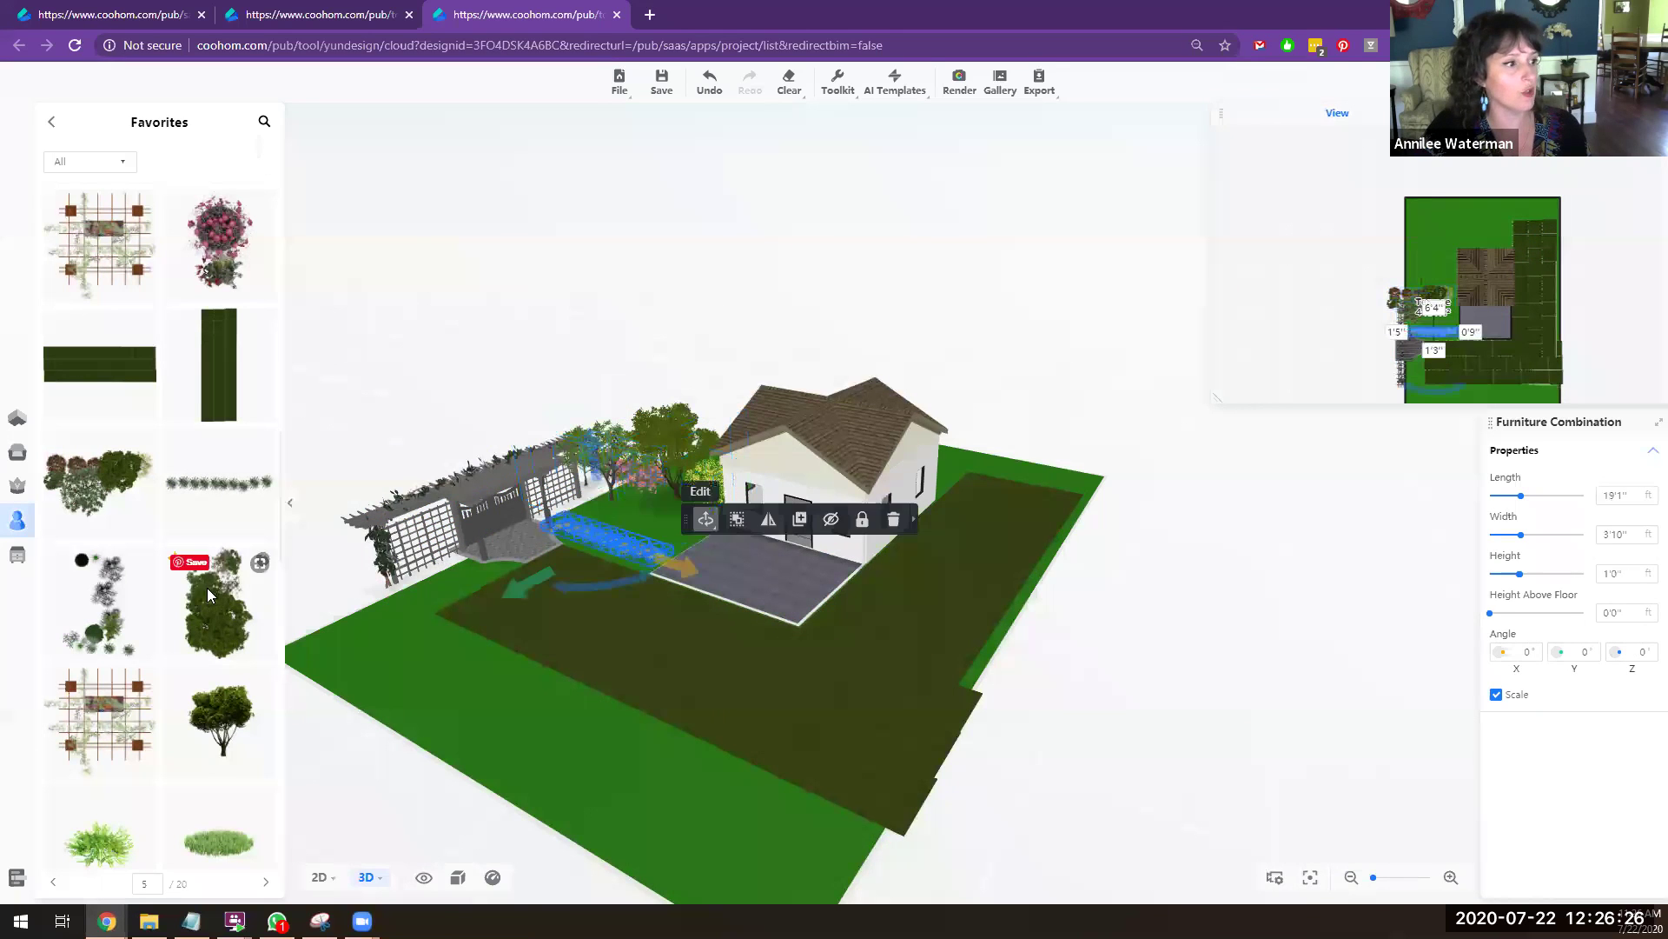
Step: Place the favorited rock-and-flower planting along the side wall of the house and the leafy tree group near the rear corner
left_click(97, 600)
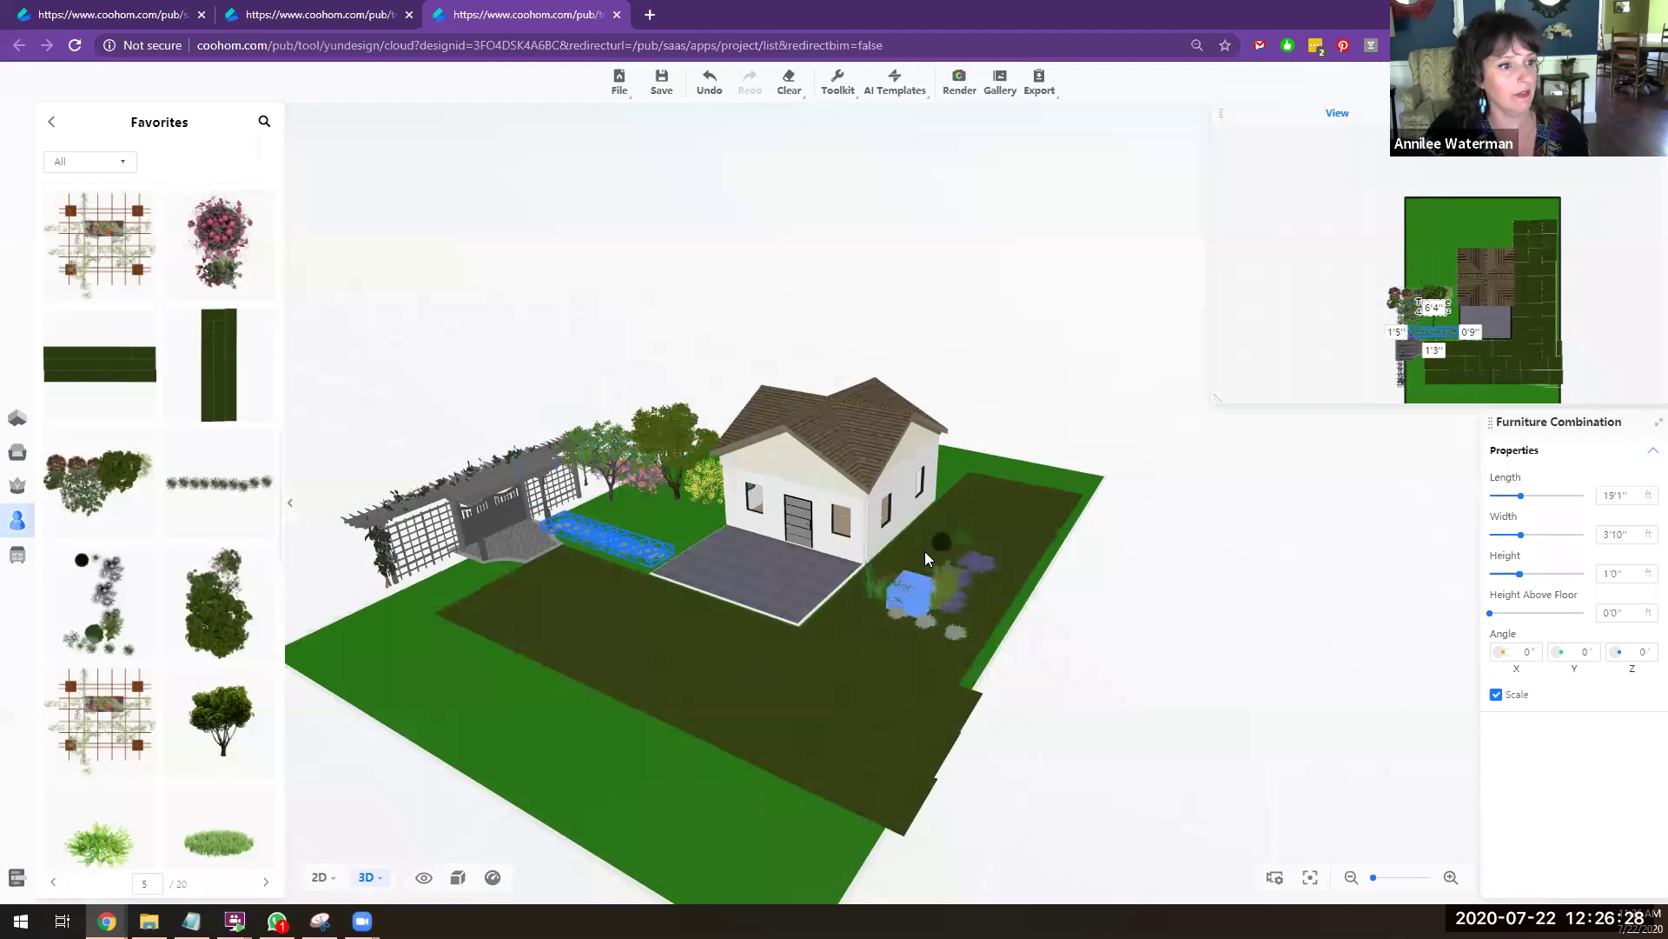
left_click(923, 551)
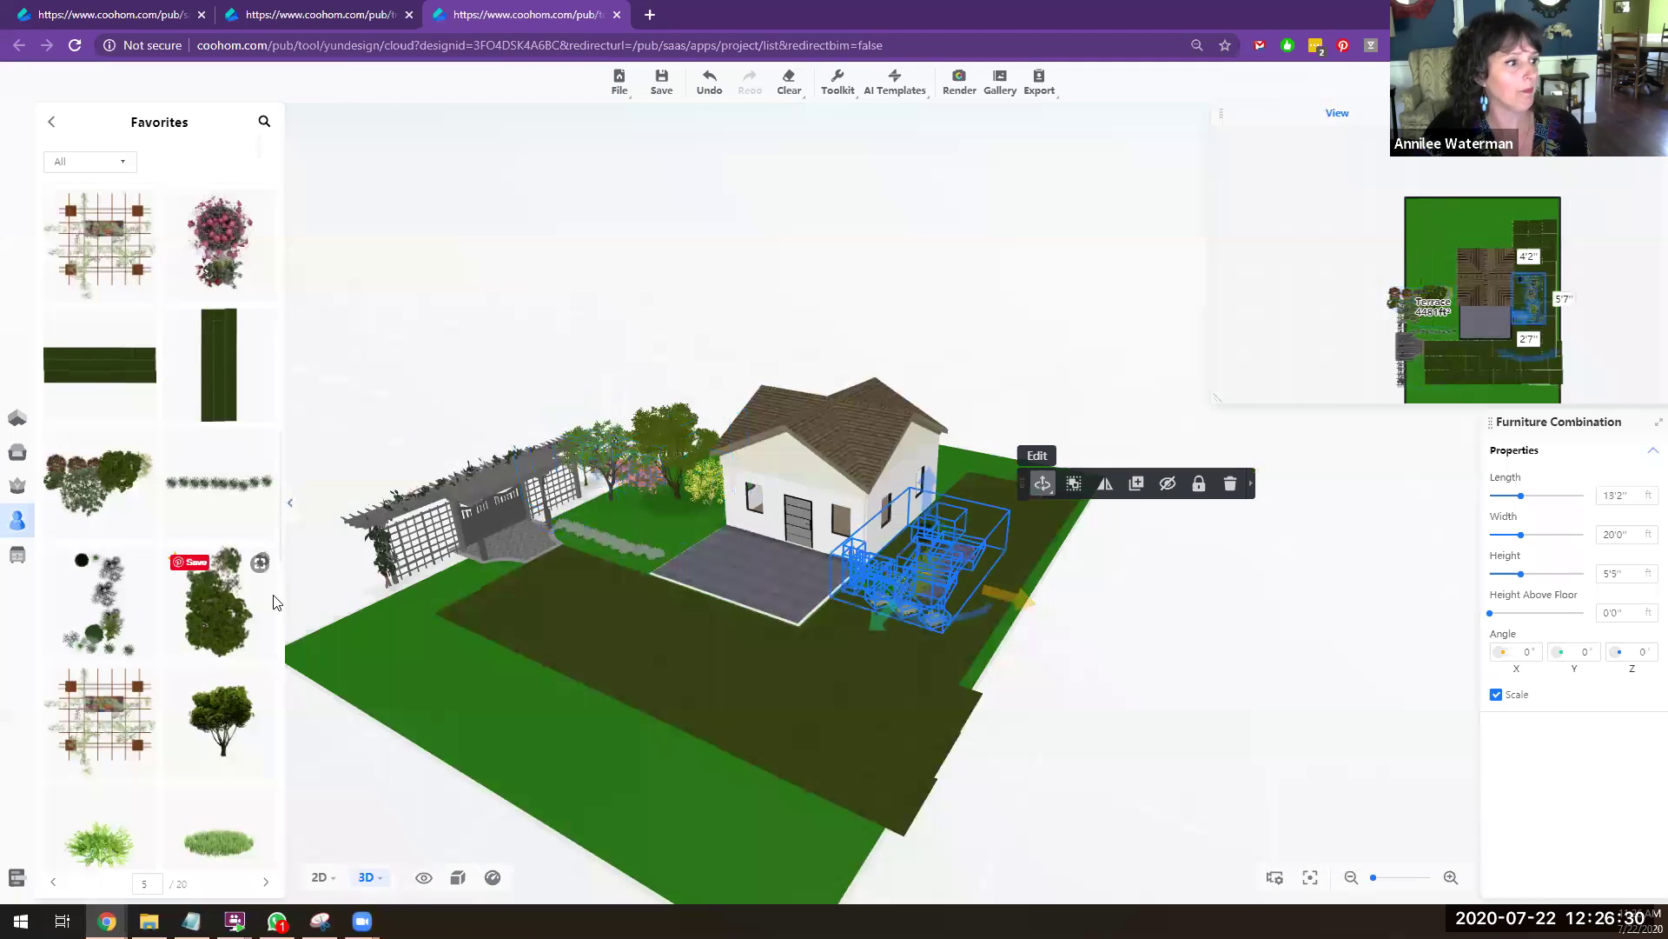
left_click(211, 643)
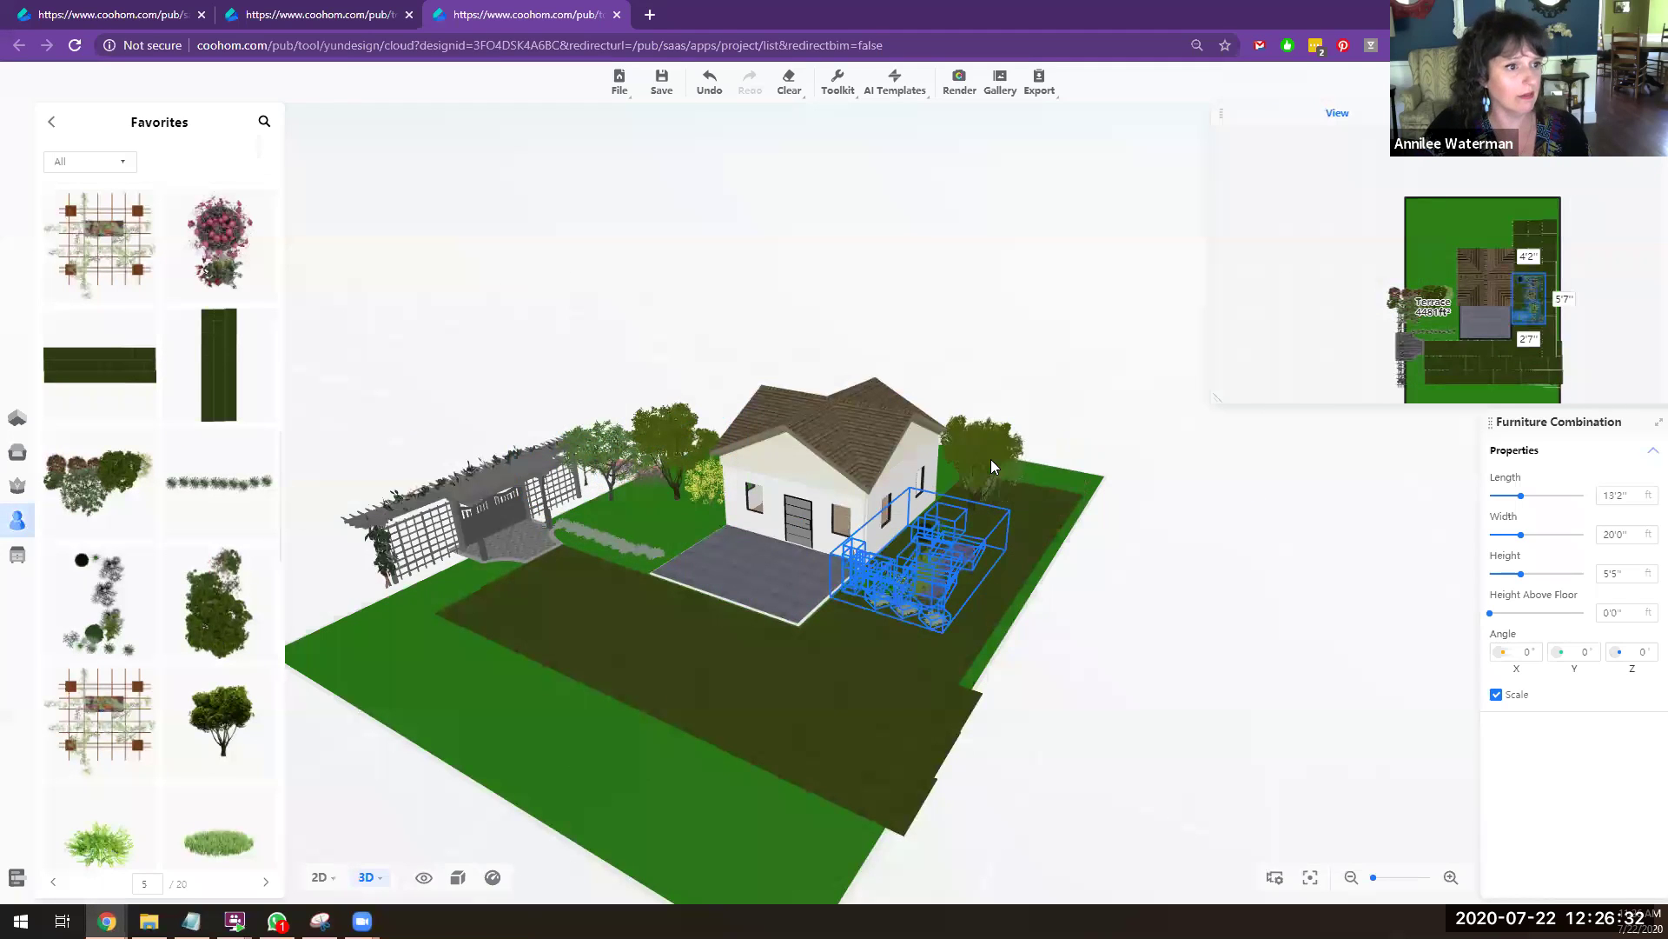
Step: Add the favorited round grass patch at the patio's corner and the boulder-and-shrub group beside the front of the house
left_click(211, 845)
left_click(654, 567)
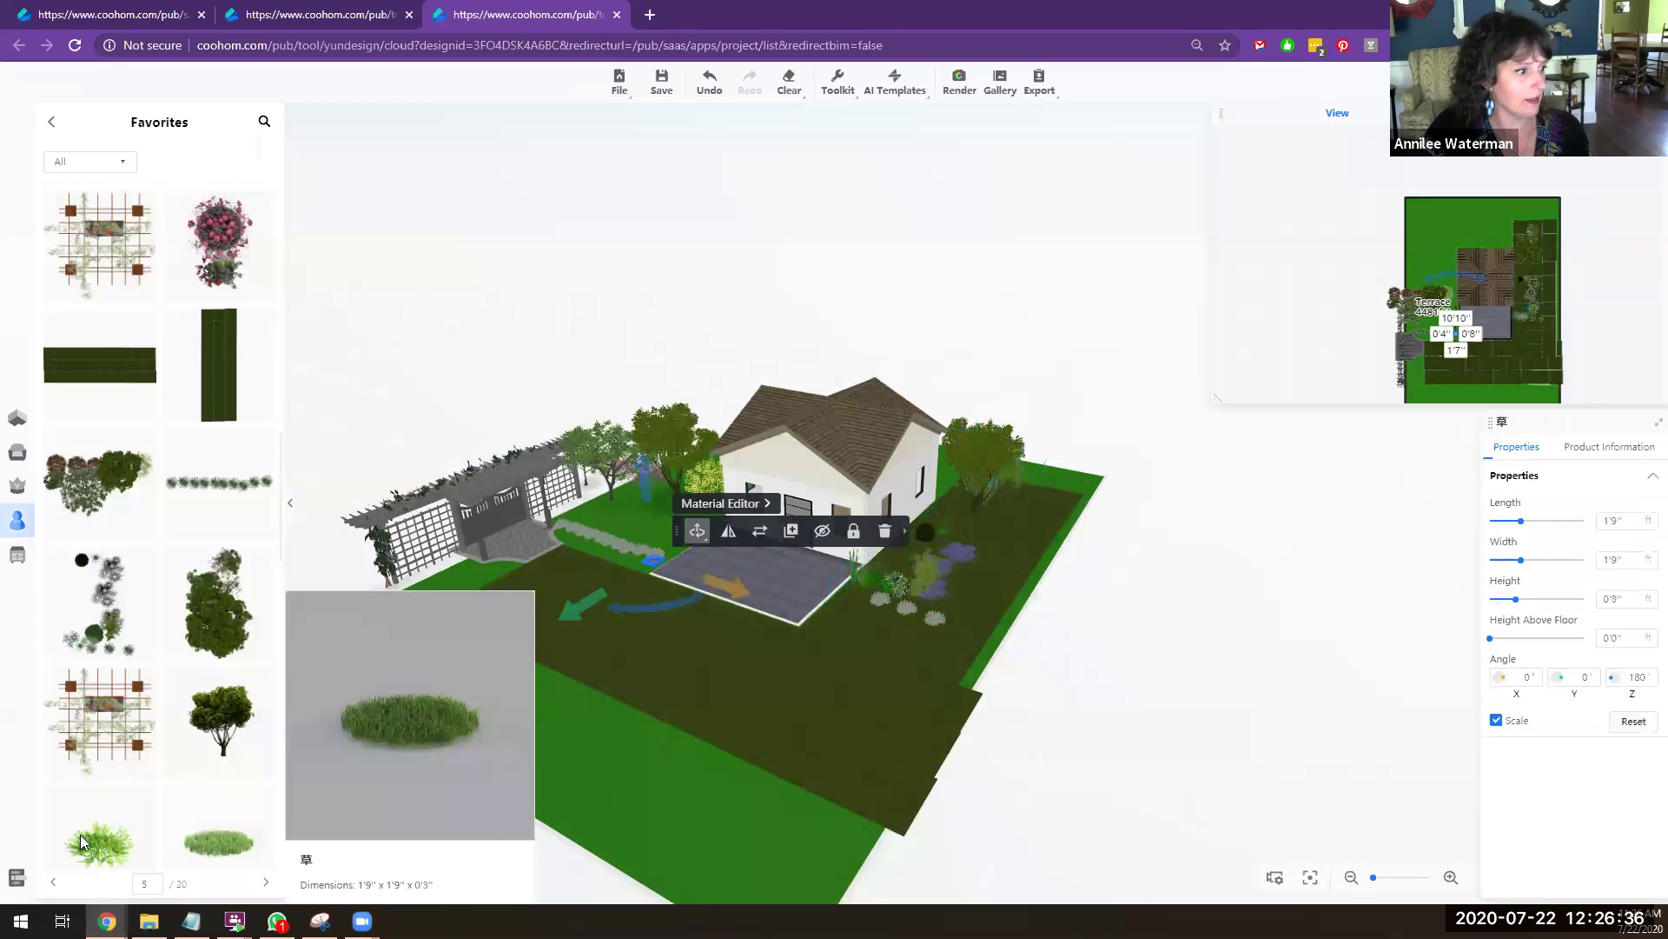
scroll(87, 783, "down", 3)
left_click(76, 856)
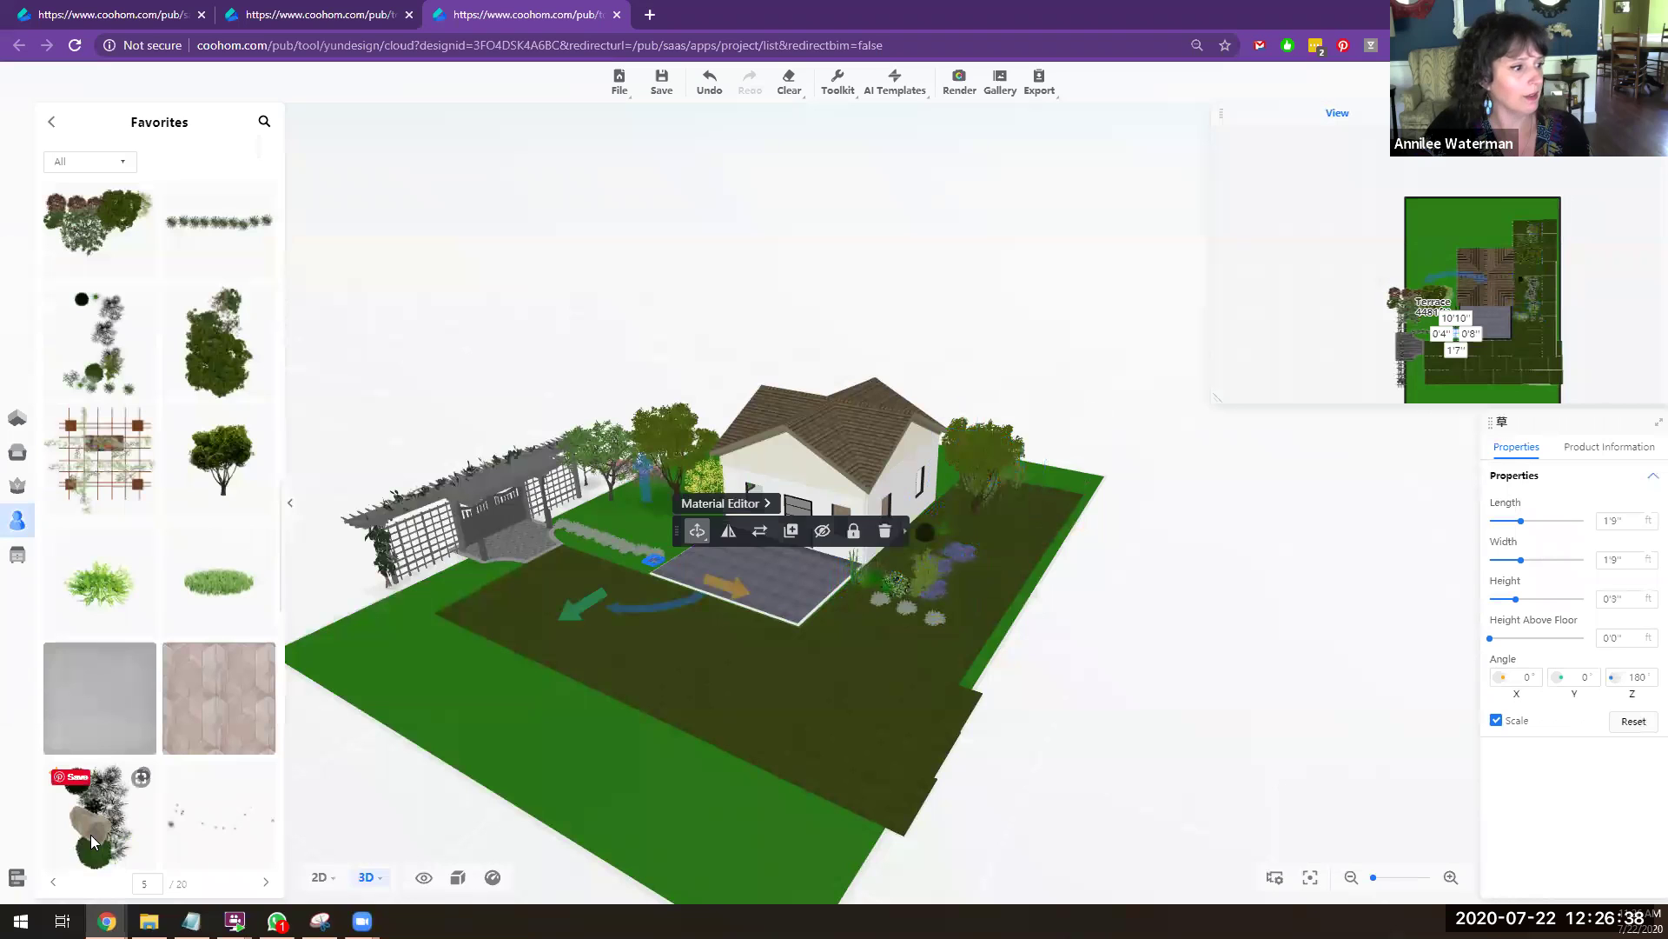
left_click(694, 521)
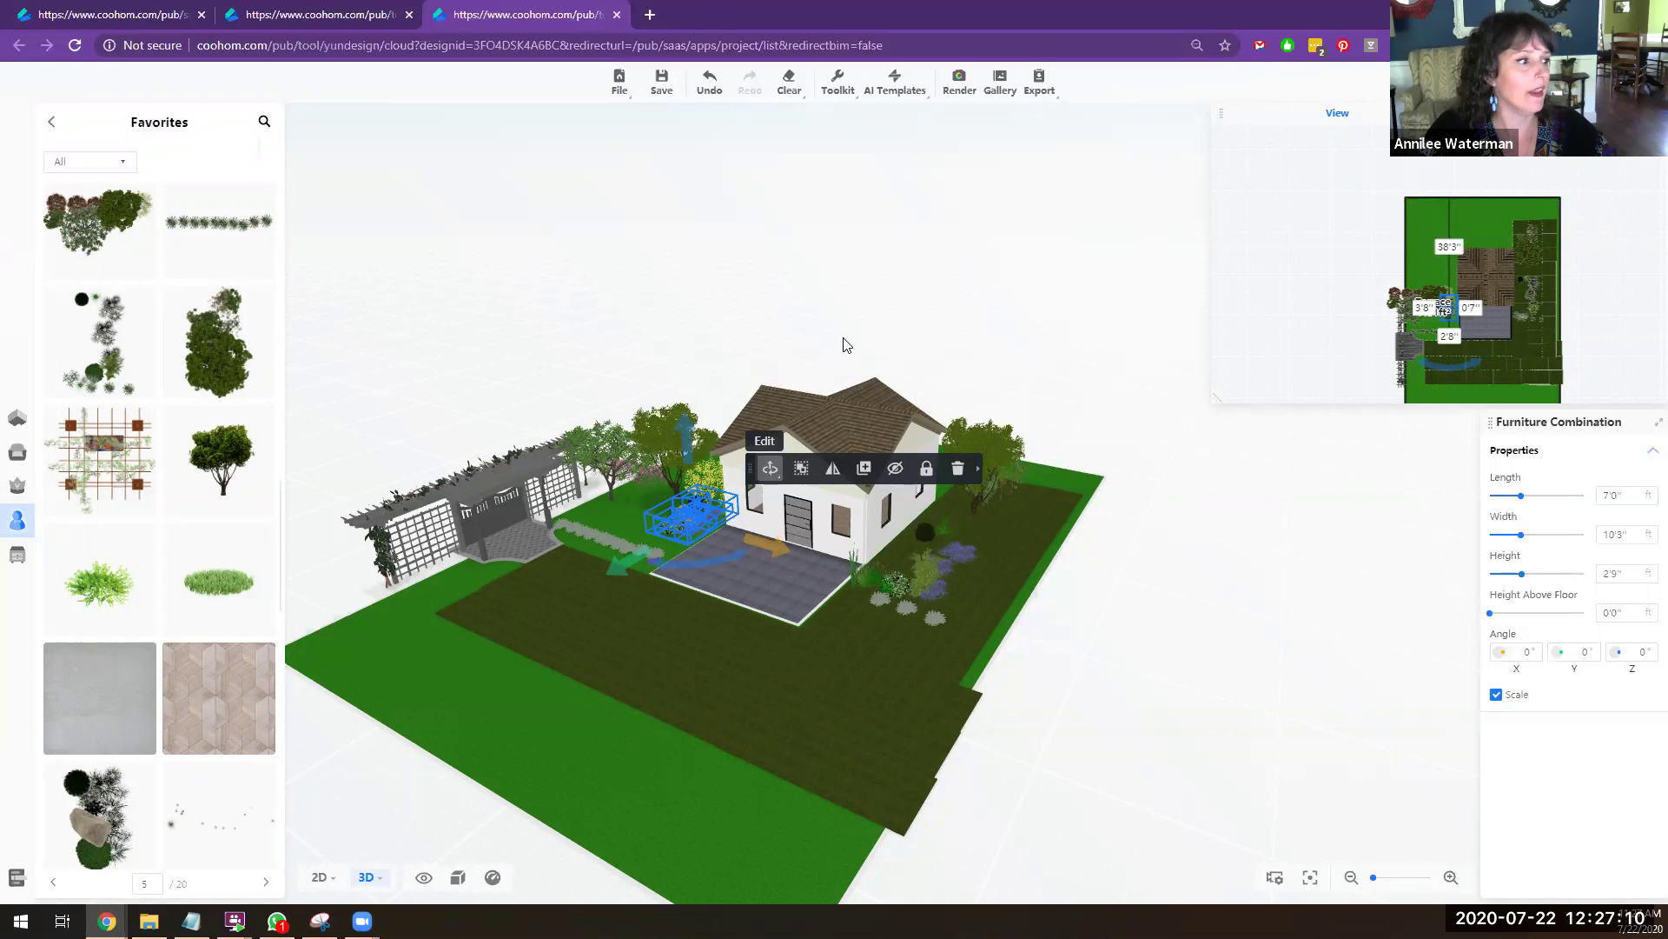
Step: Render the front view of the house exterior at Standard 1280*720 resolution
left_click(959, 85)
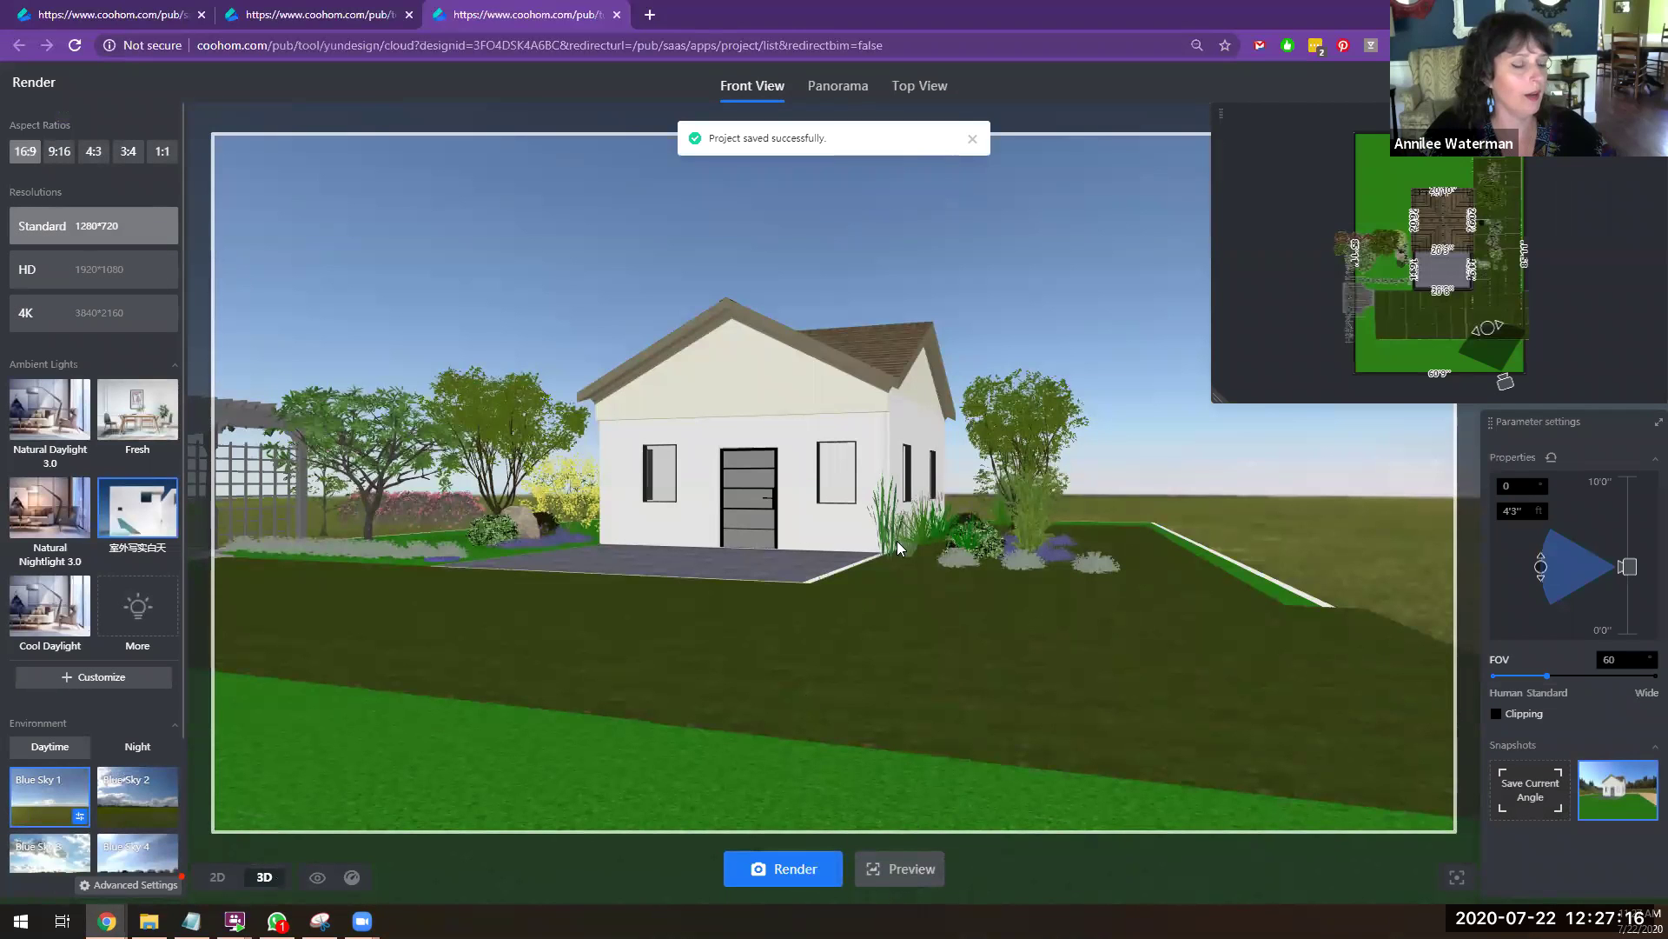
left_click(789, 869)
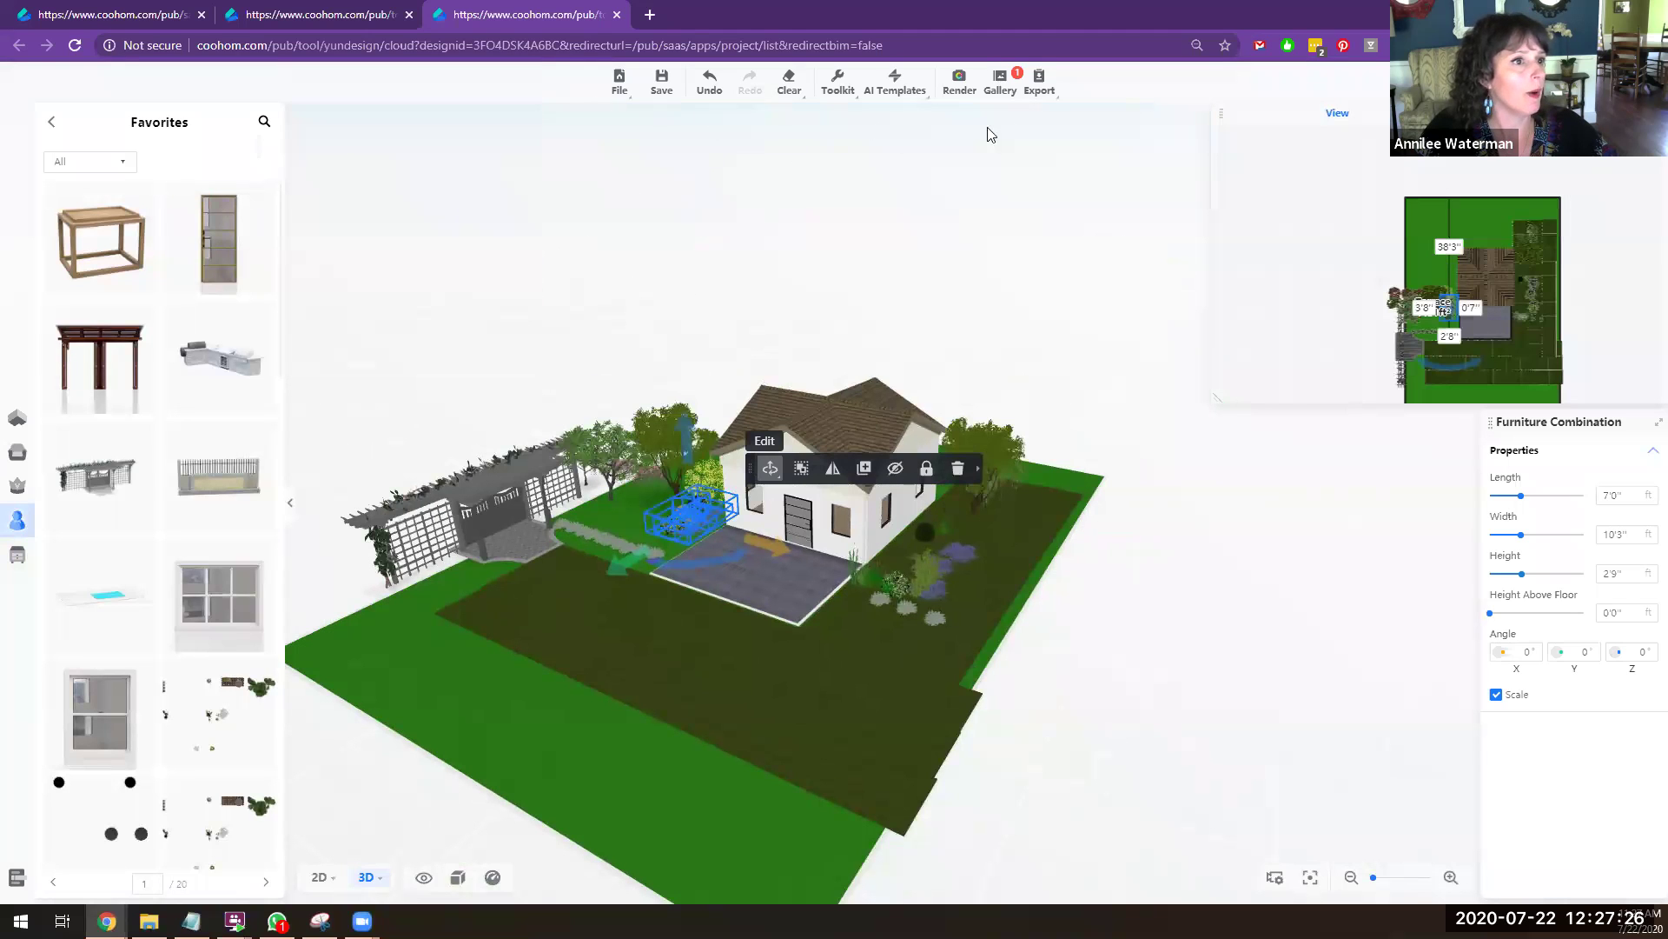
Step: Switch to the interior house project and show its 2D floor plan
left_click(346, 14)
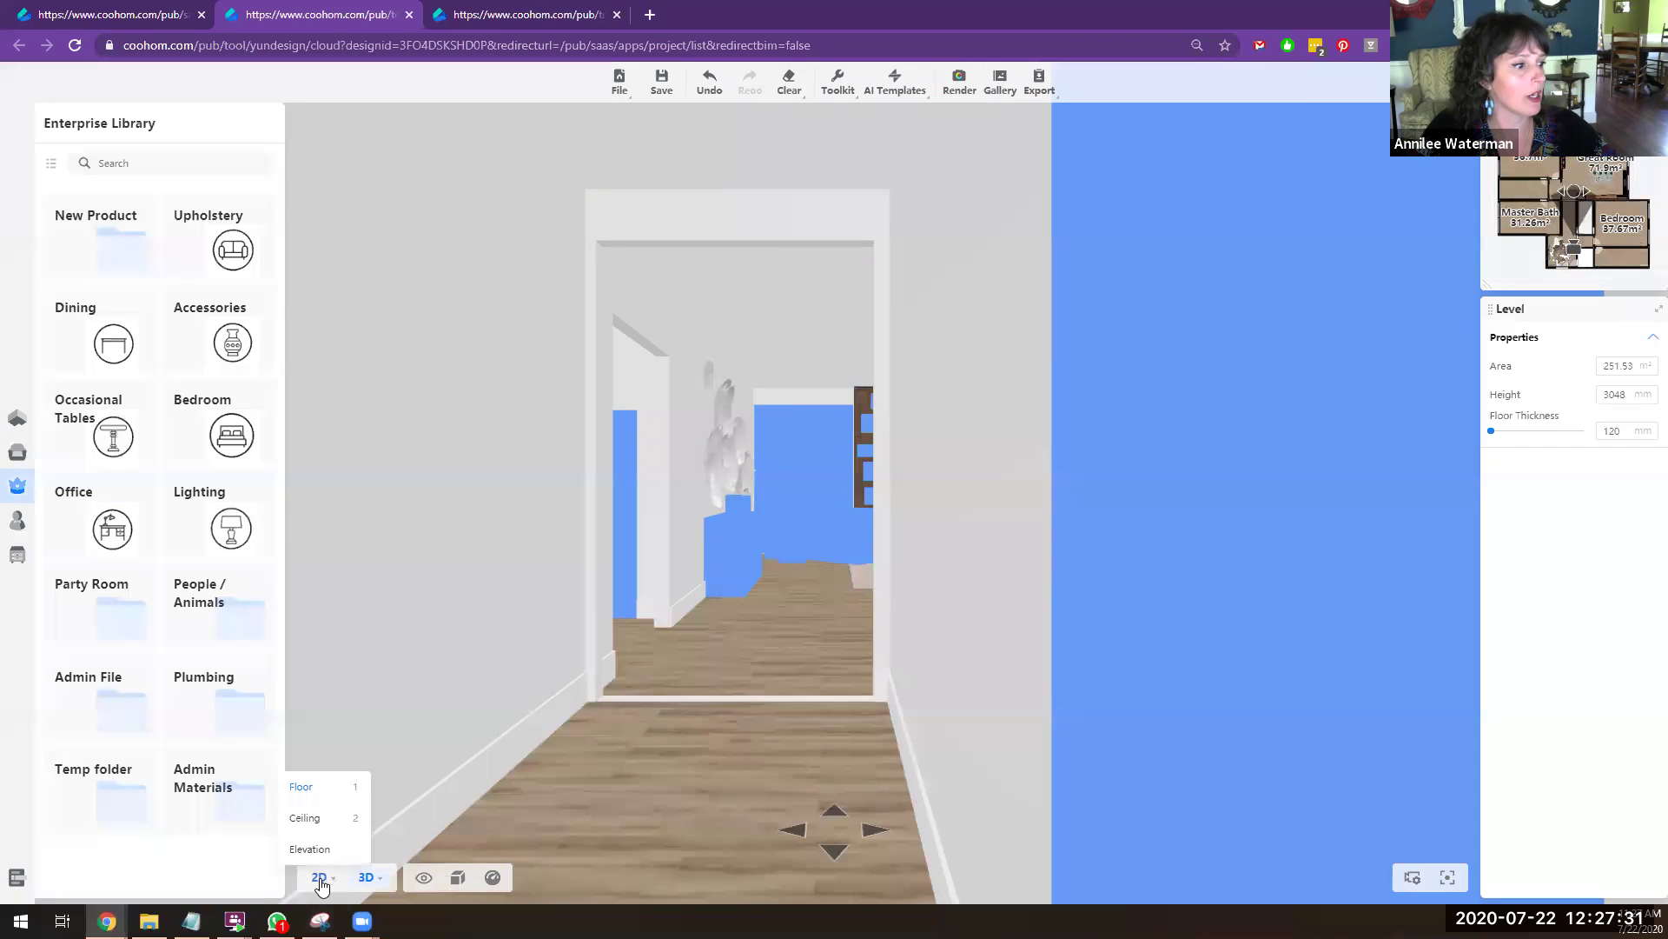
left_click(318, 877)
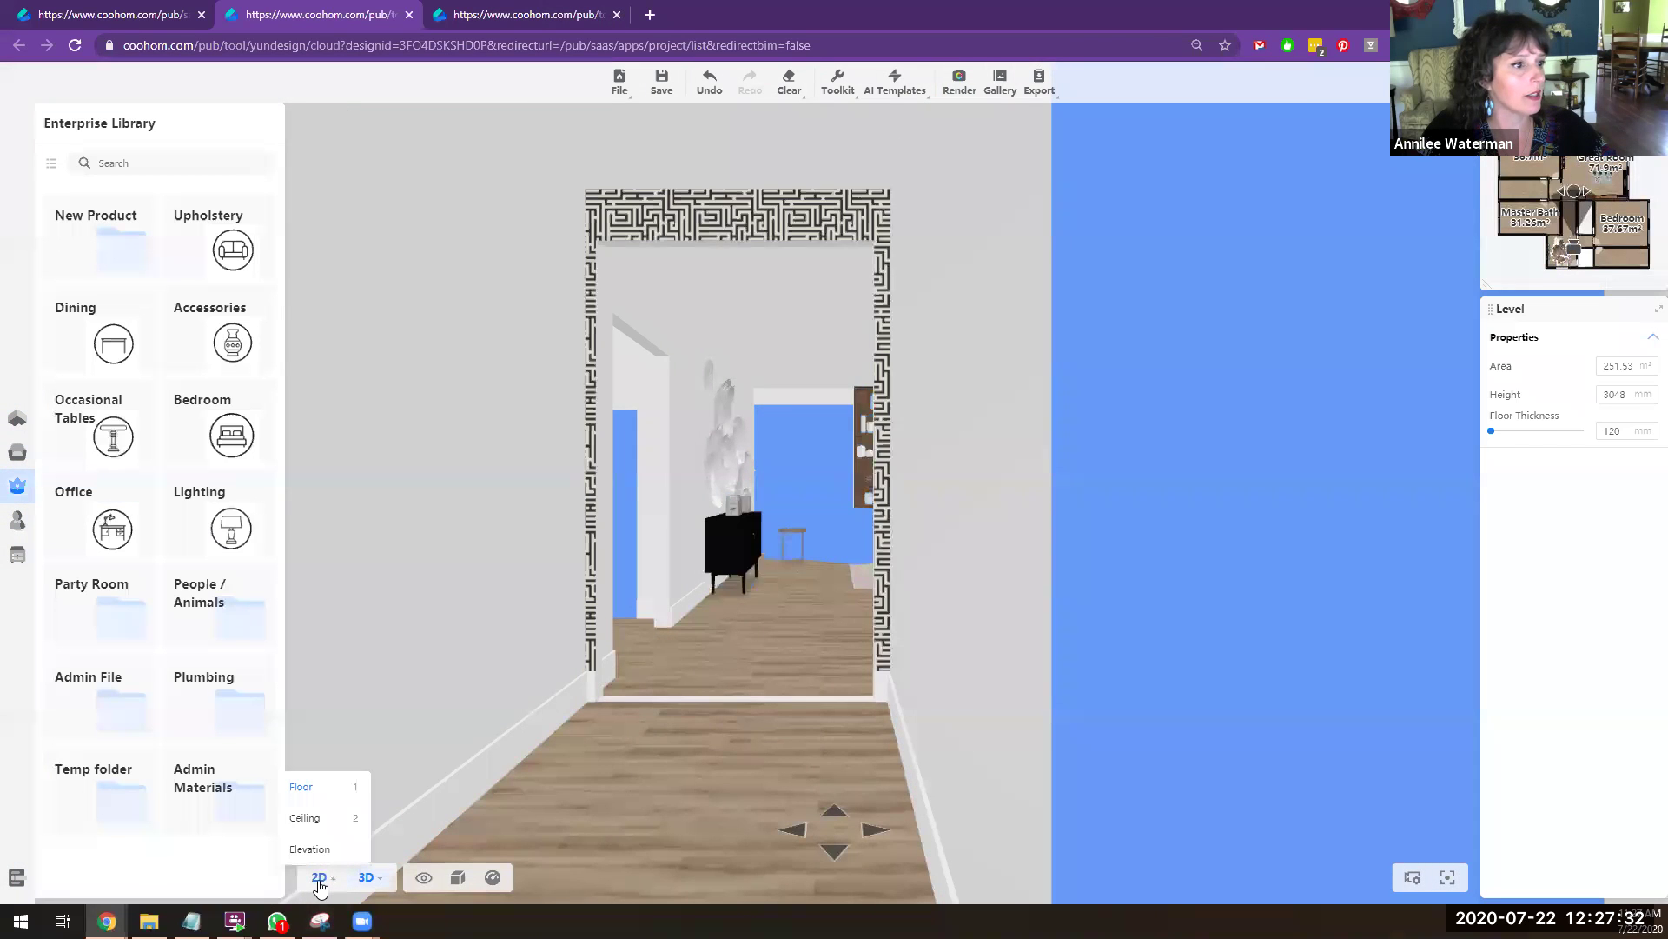
scroll(1083, 372, "down", 4)
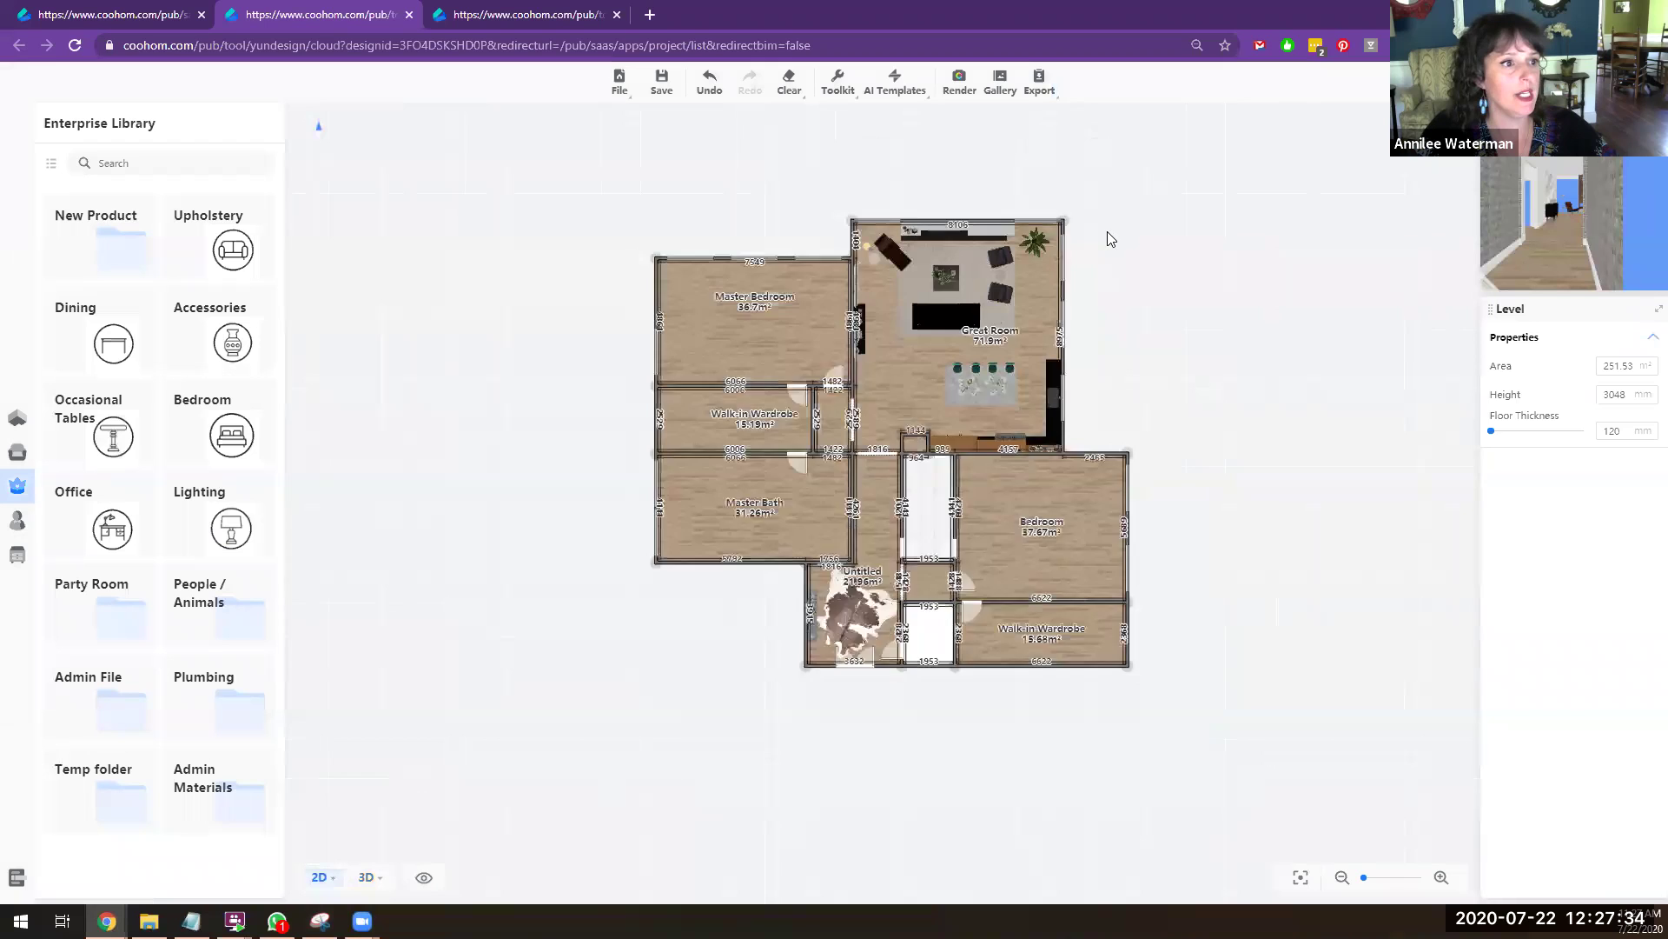
scroll(1112, 239, "up", 3)
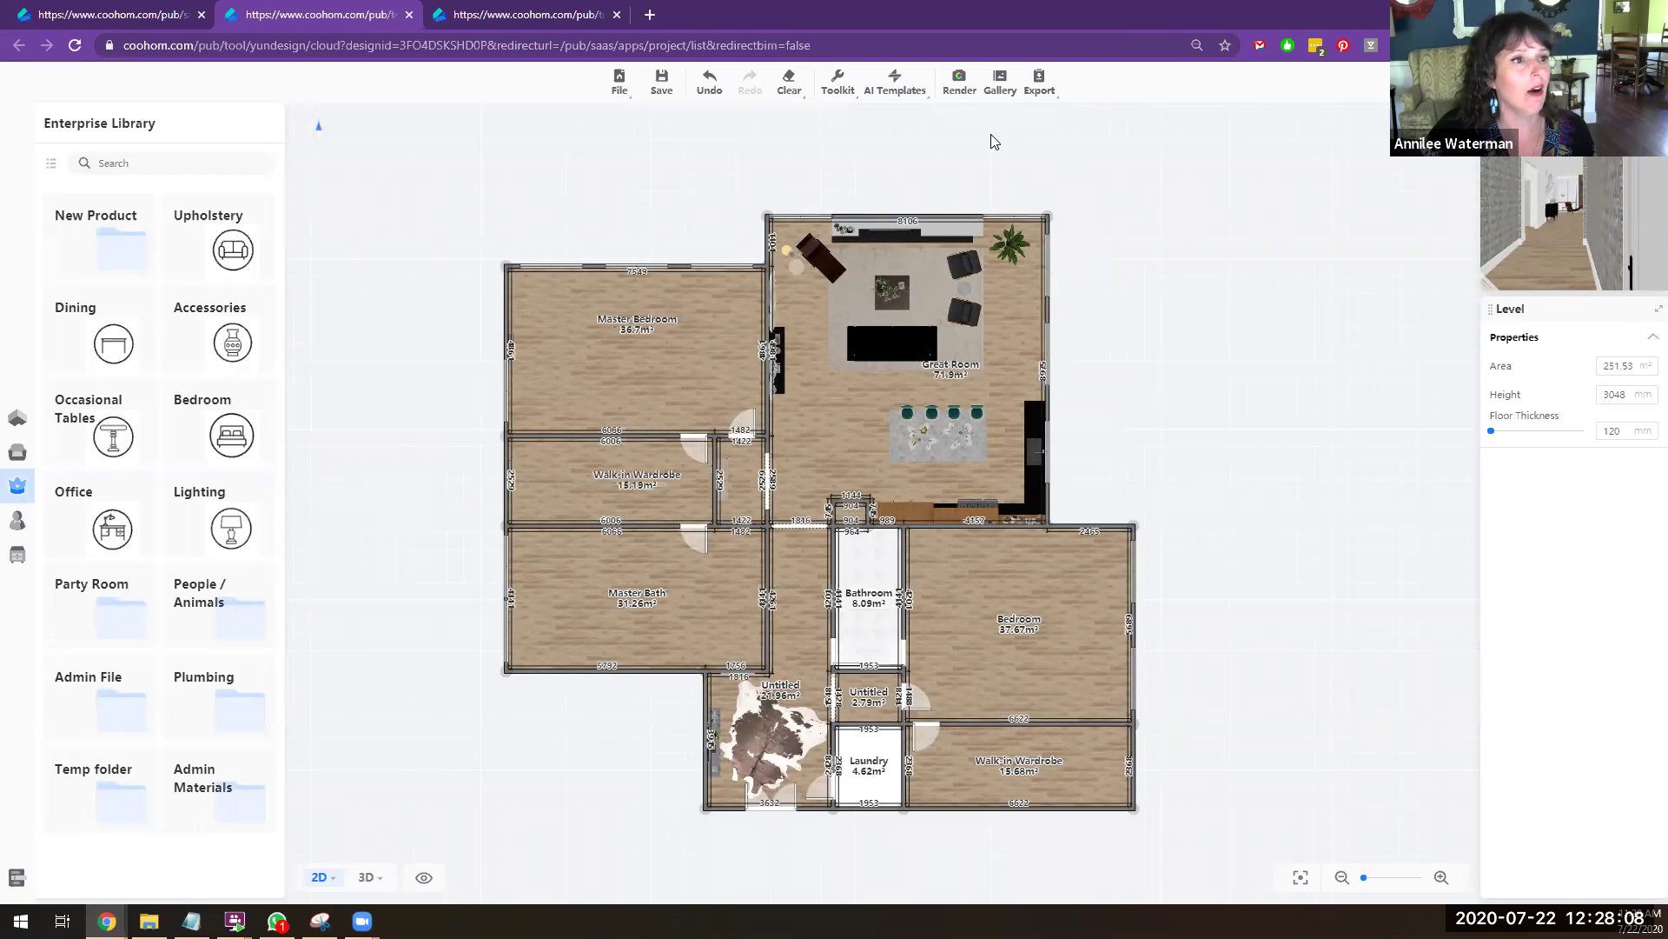
Step: Examine the great room's fireplace wall in the render preview and return to the floor plan
left_click(961, 84)
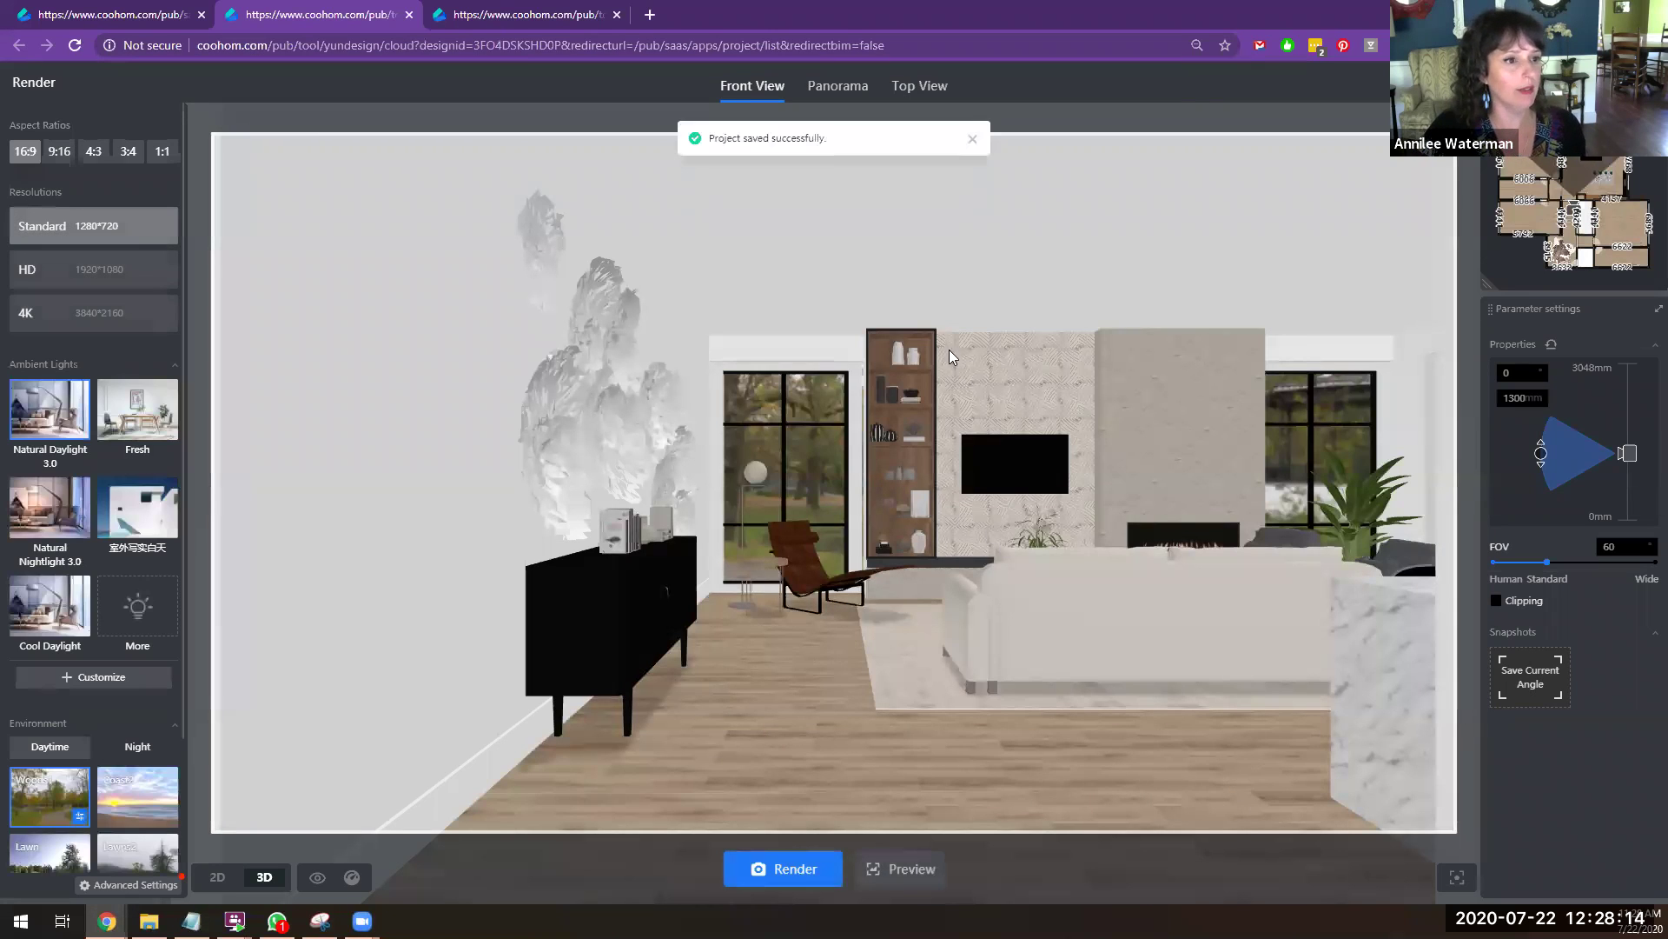
left_click_drag(956, 497, 973, 514)
left_click_drag(962, 525, 1152, 369)
left_click_drag(873, 501, 452, 539)
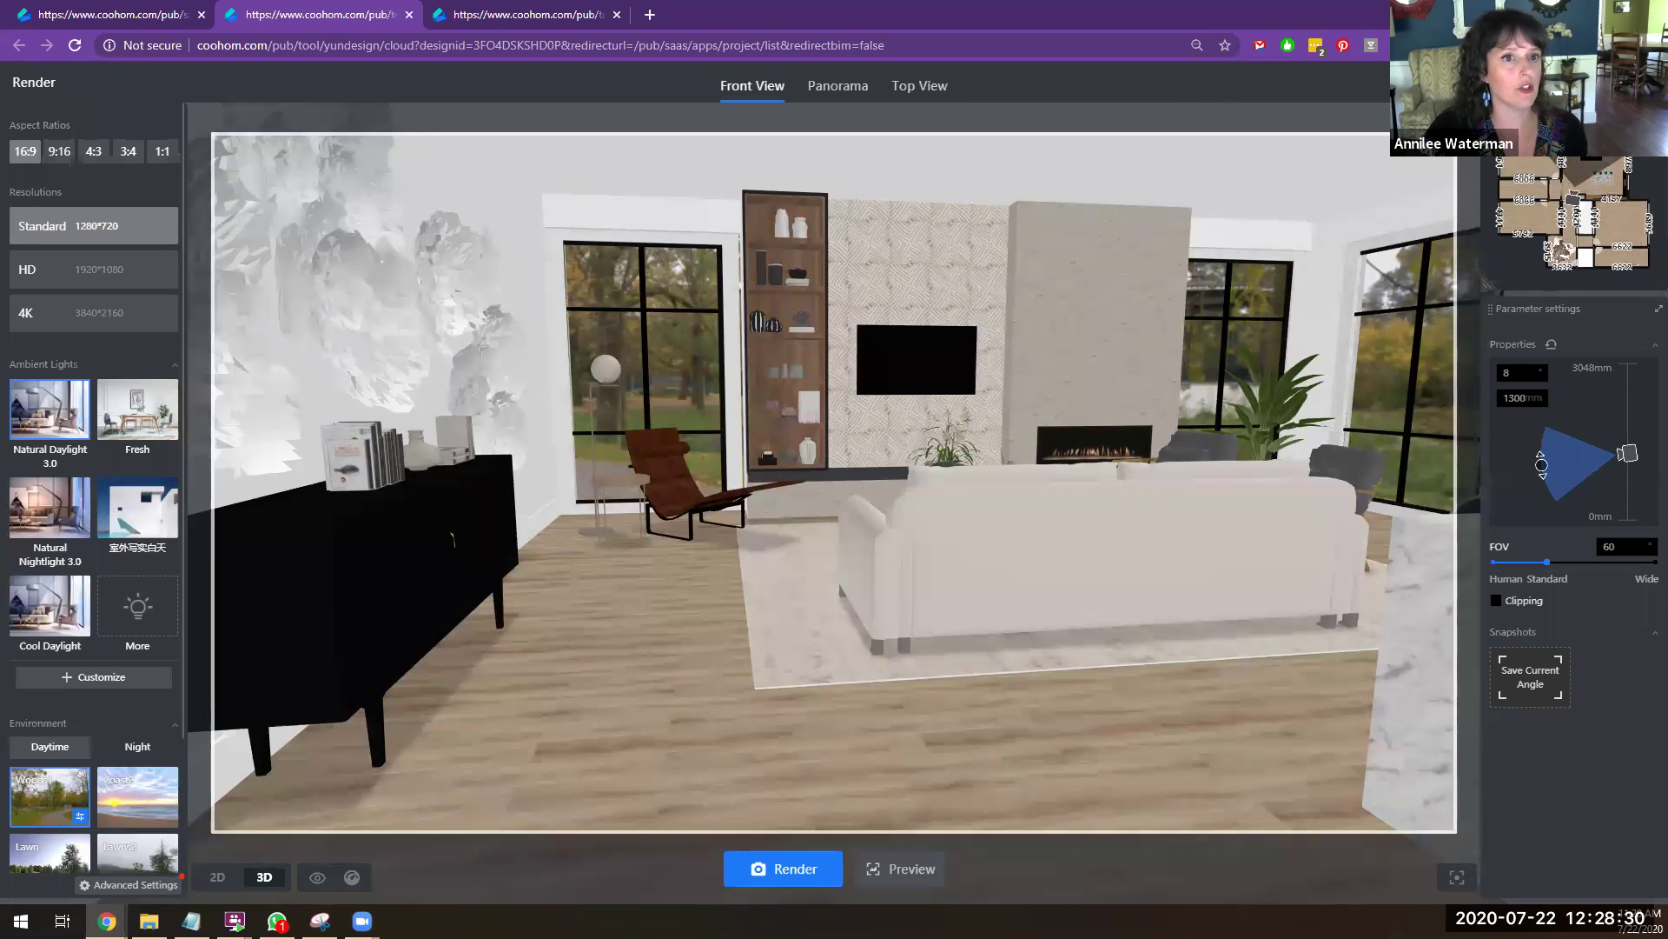
left_click(1632, 83)
Step: Place a round white downlight from the Lighting library's Downlights in the great room, between the lounge chair and the sideboard
scroll(965, 346, "down", 3)
scroll(1016, 205, "up", 3)
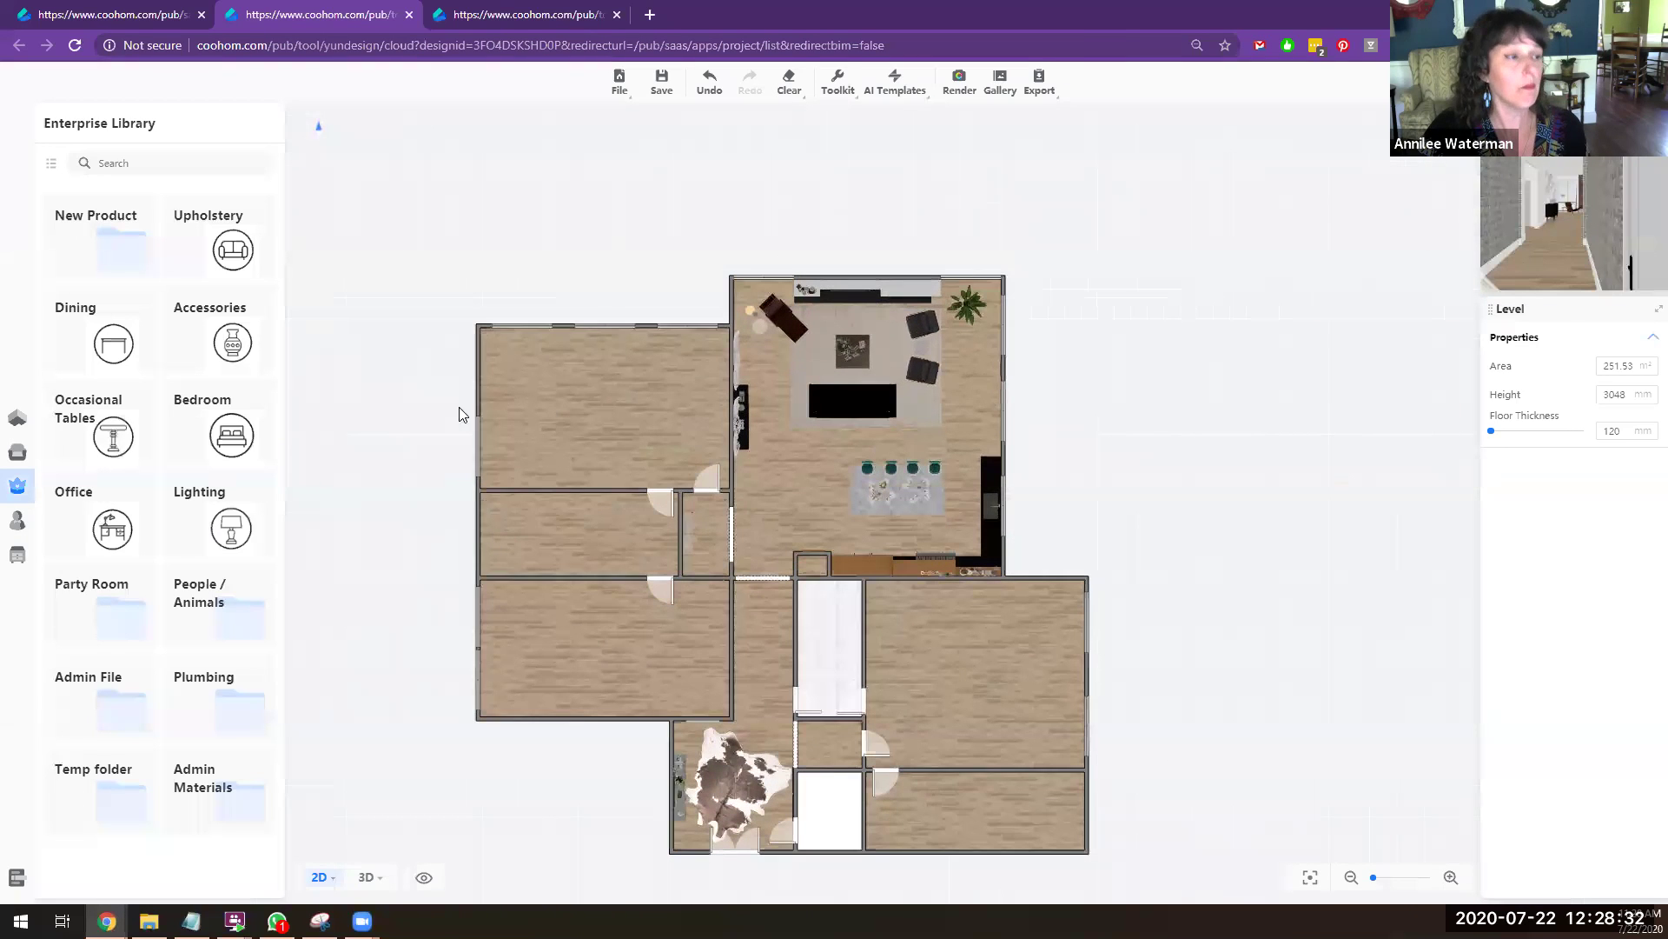
left_click(17, 417)
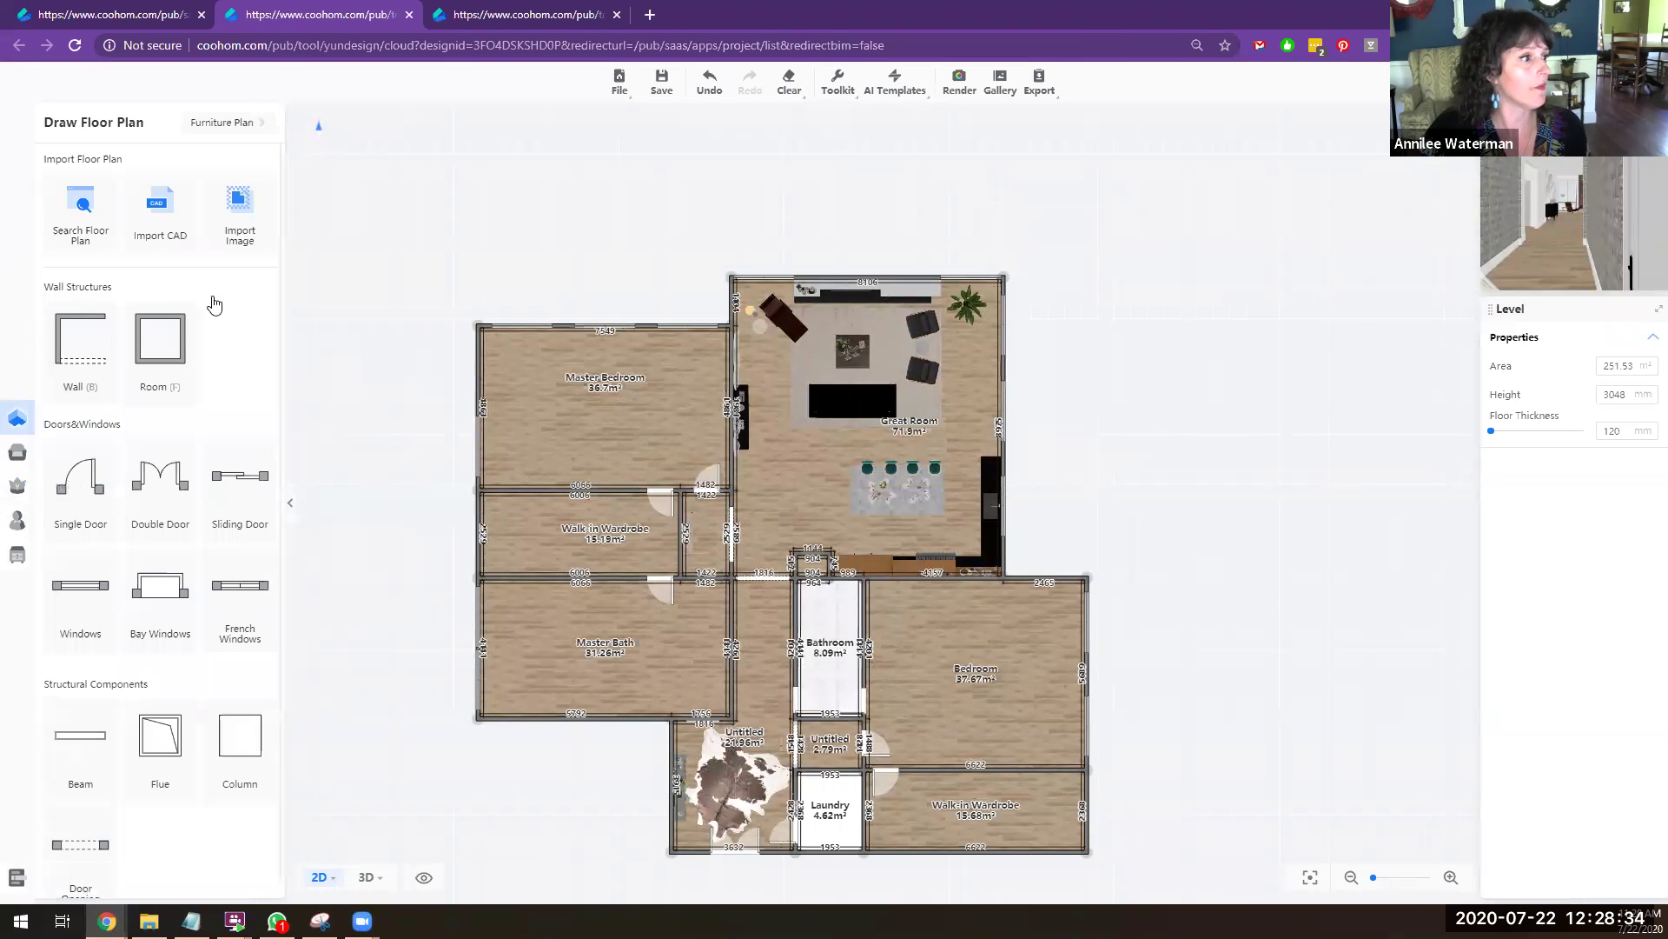
left_click(17, 452)
left_click(201, 473)
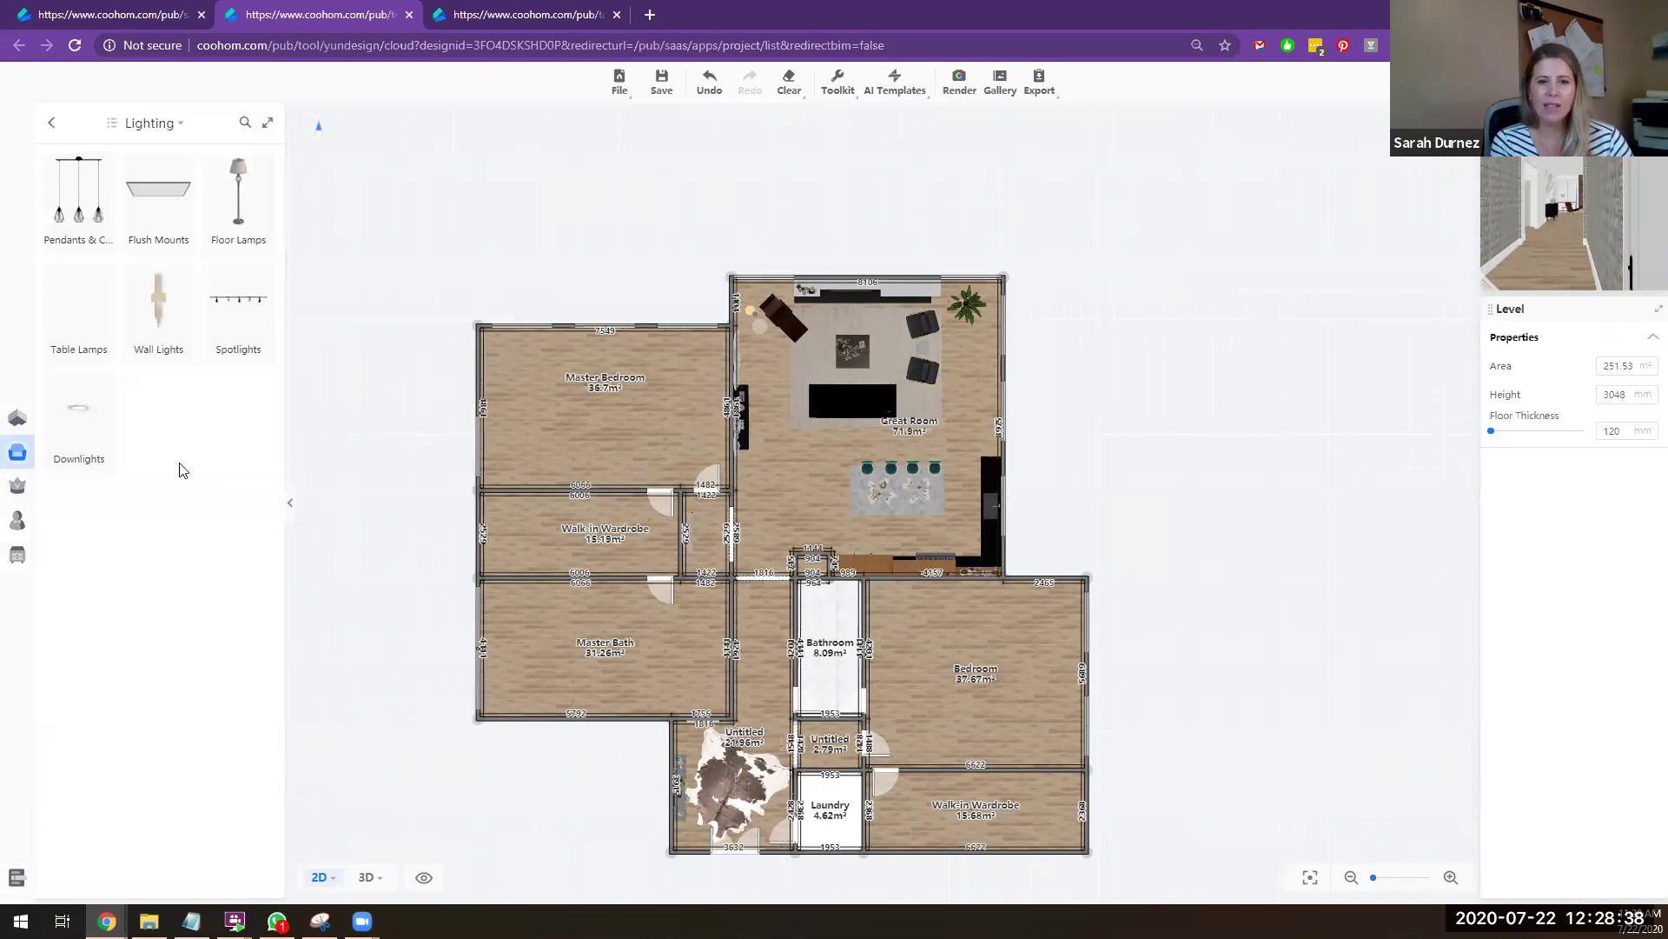
left_click(80, 419)
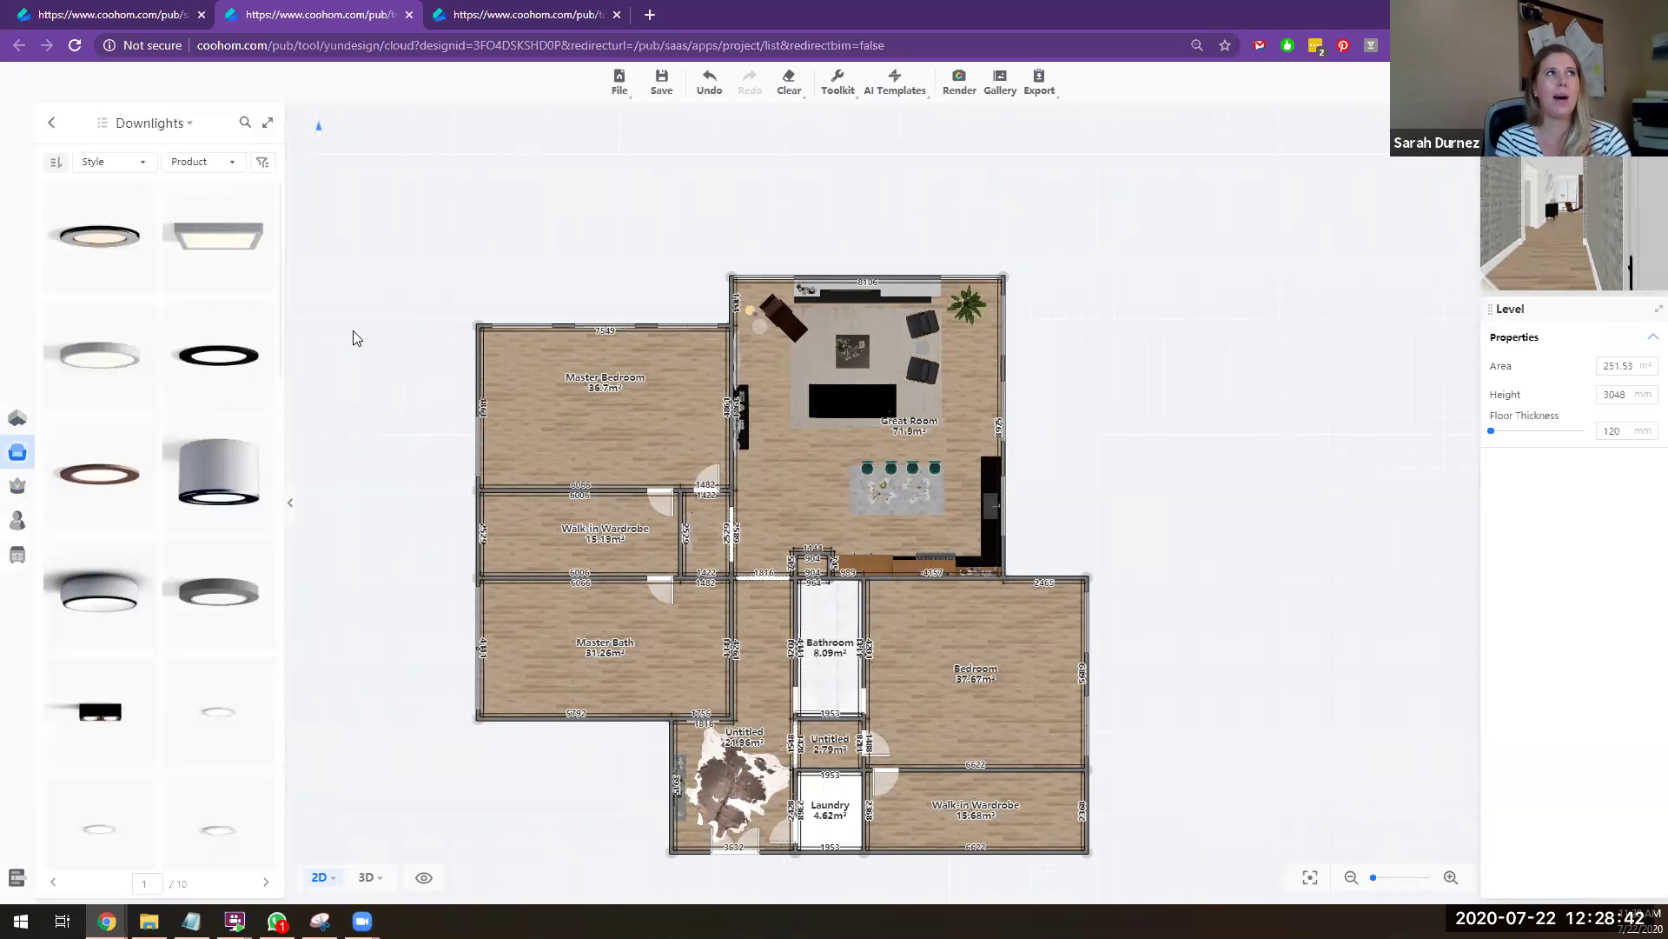
scroll(352, 337, "down", 1)
left_click_drag(120, 372, 679, 358)
scroll(678, 358, "up", 3)
scroll(679, 358, "up", 2)
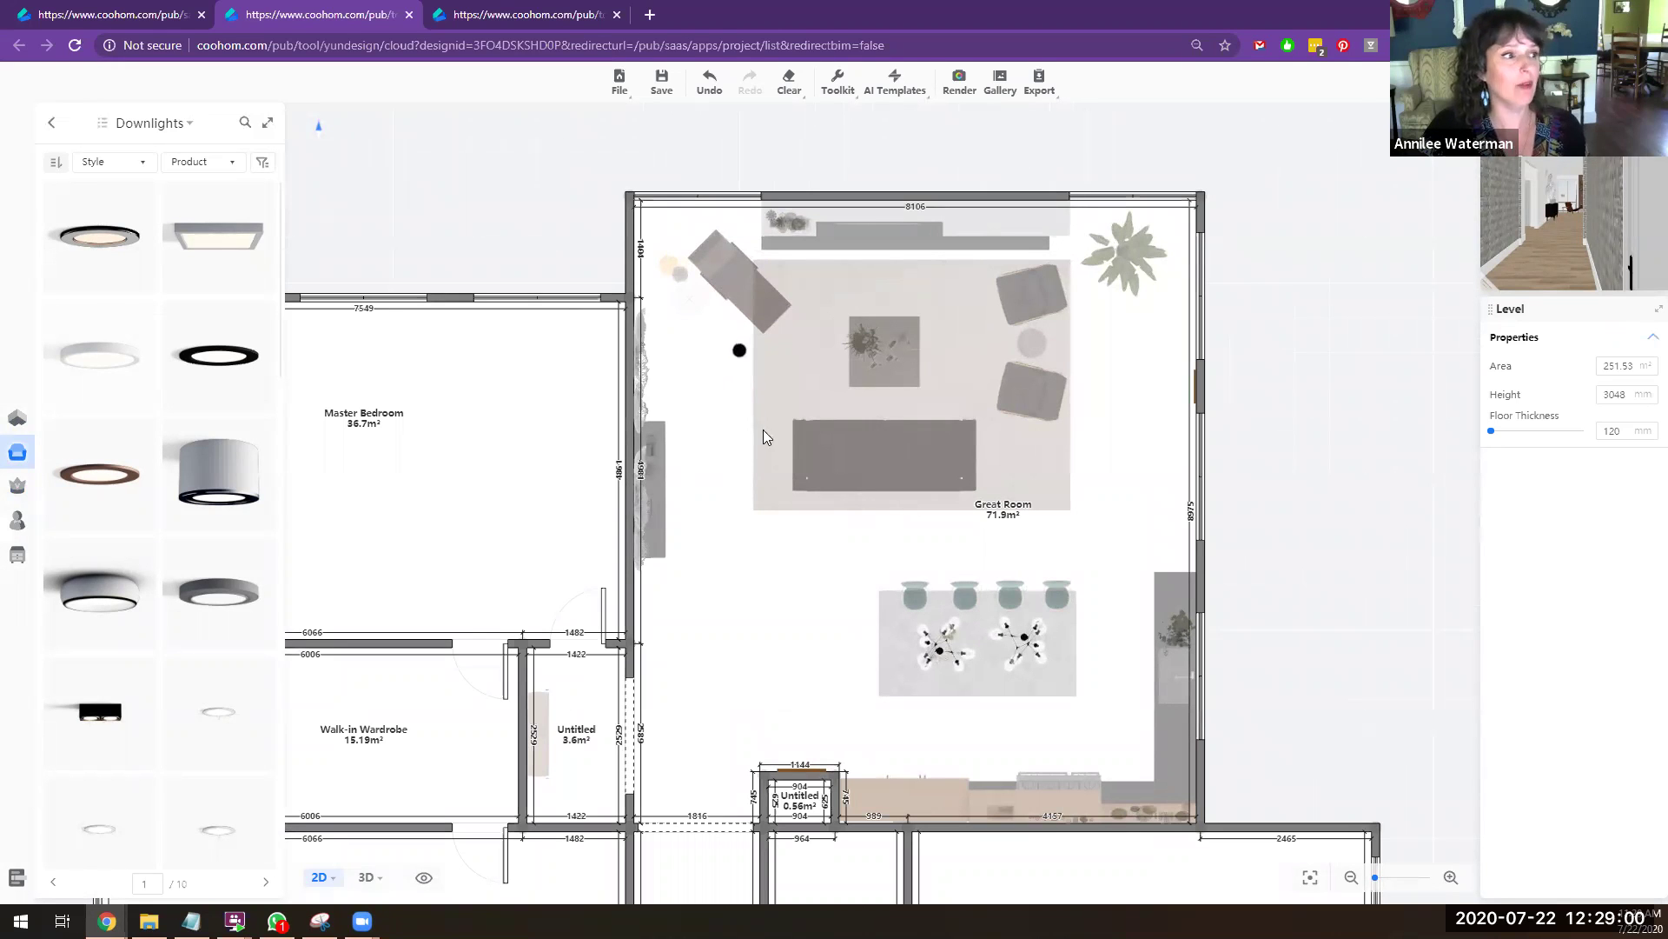
scroll(786, 417, "down", 1)
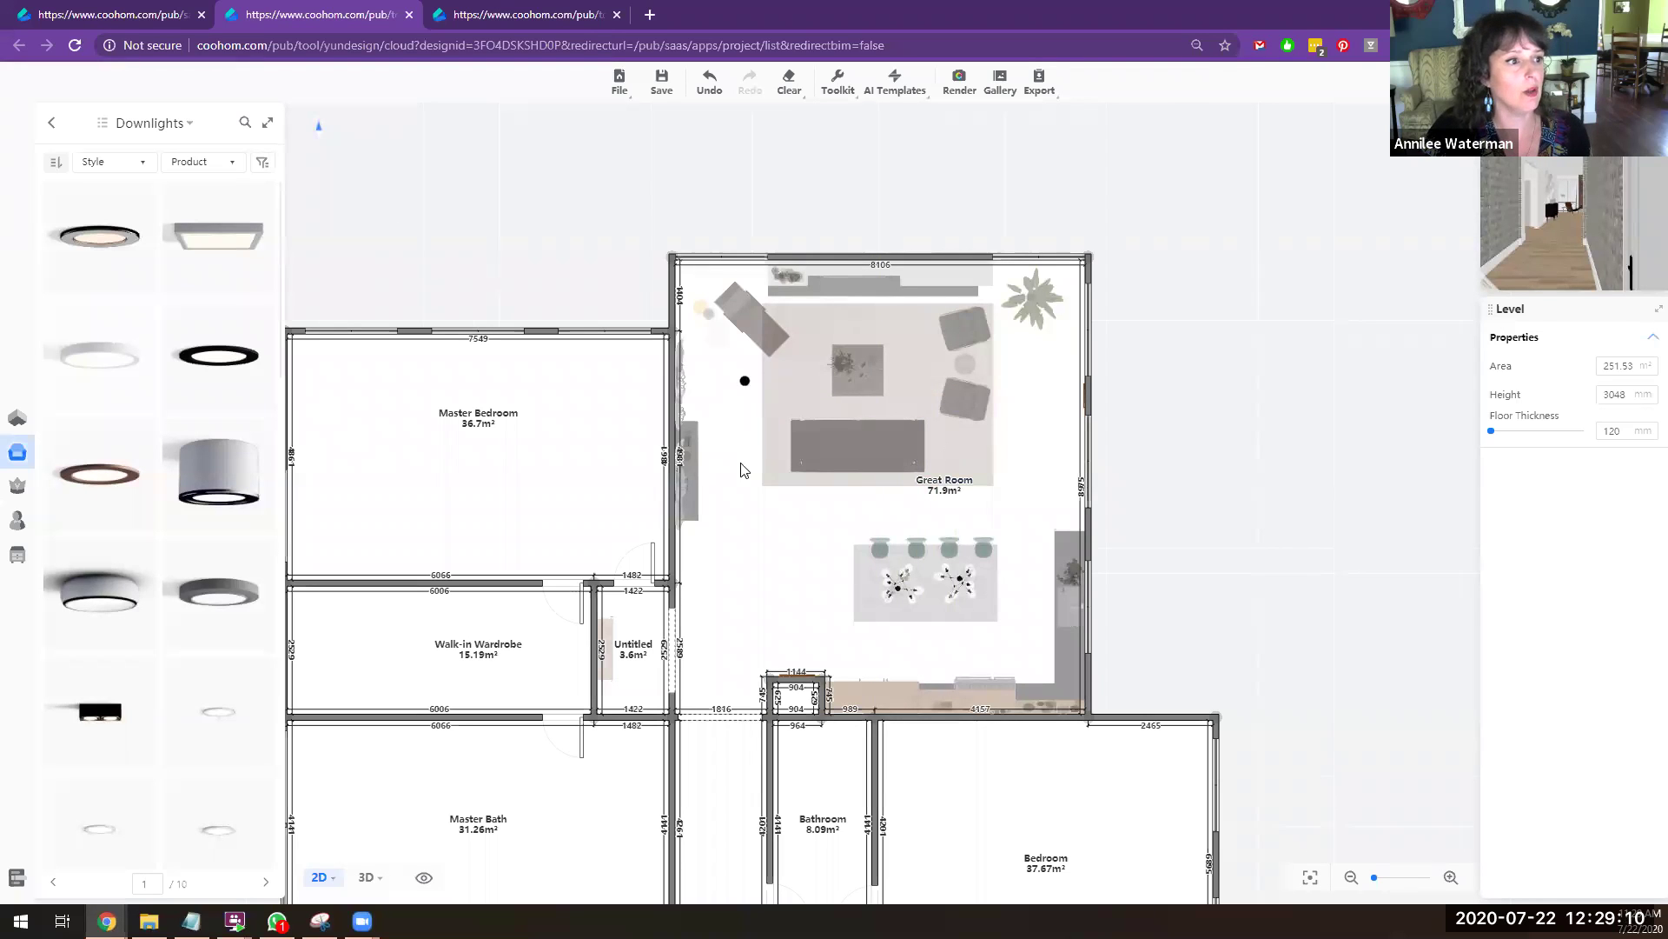
Step: Add three more of the same downlights to the great room: near the hallway, by the armchairs and beside the kitchen island
left_click(745, 381)
left_click(102, 391)
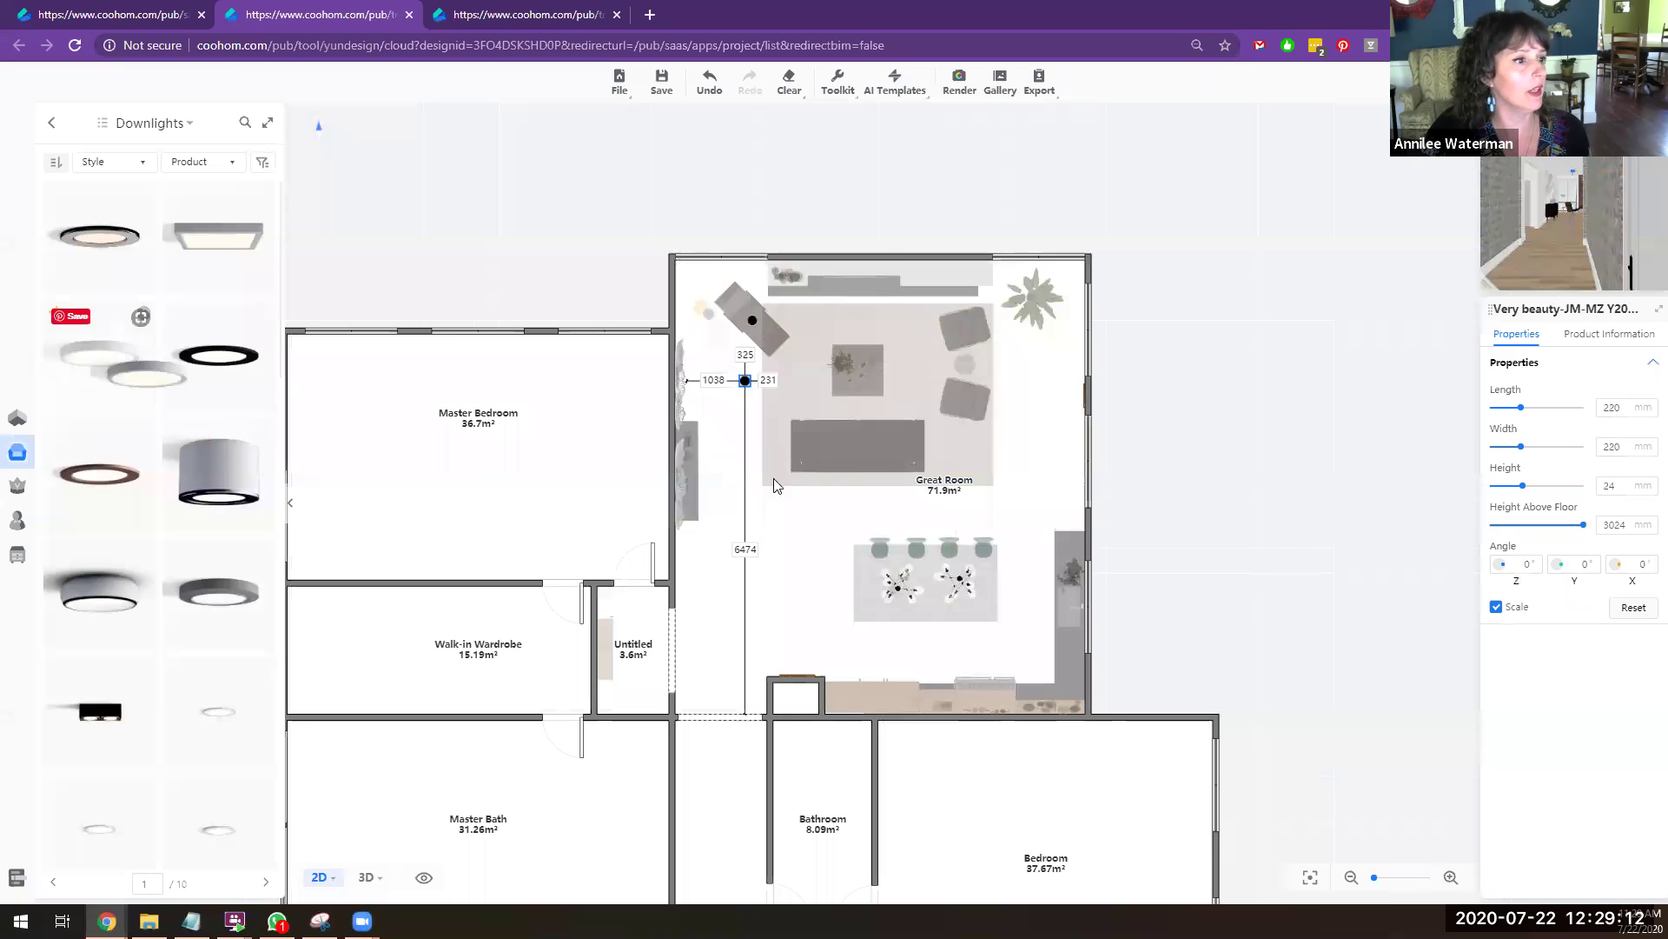
left_click(751, 584)
left_click(102, 356)
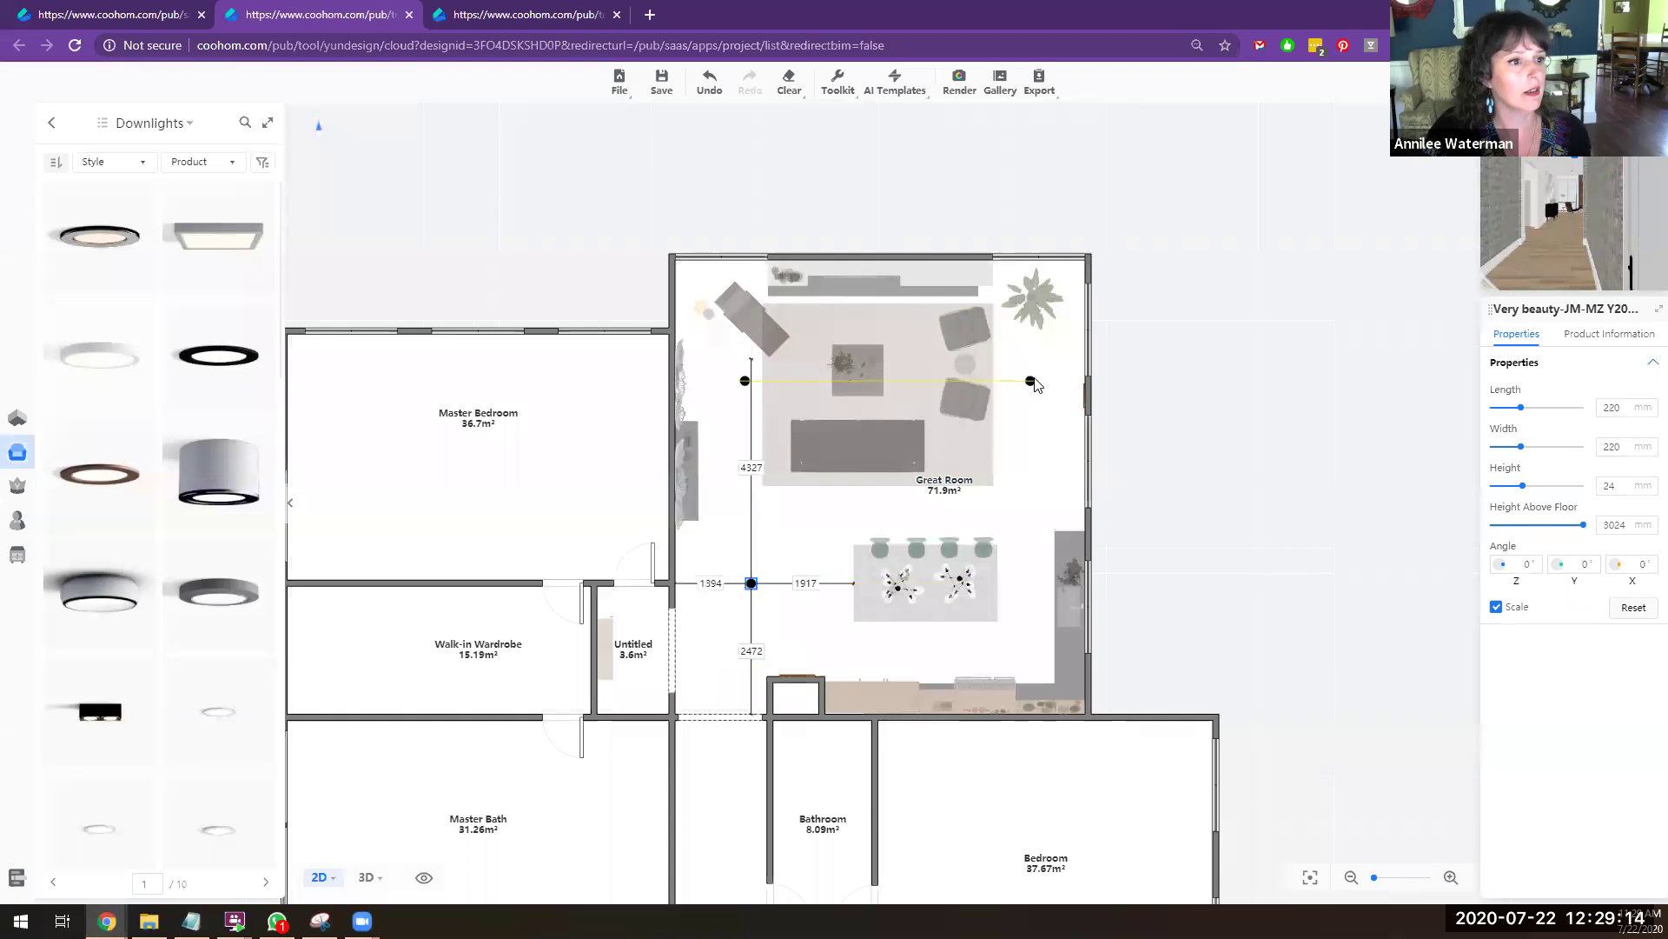
left_click(1035, 368)
left_click(102, 356)
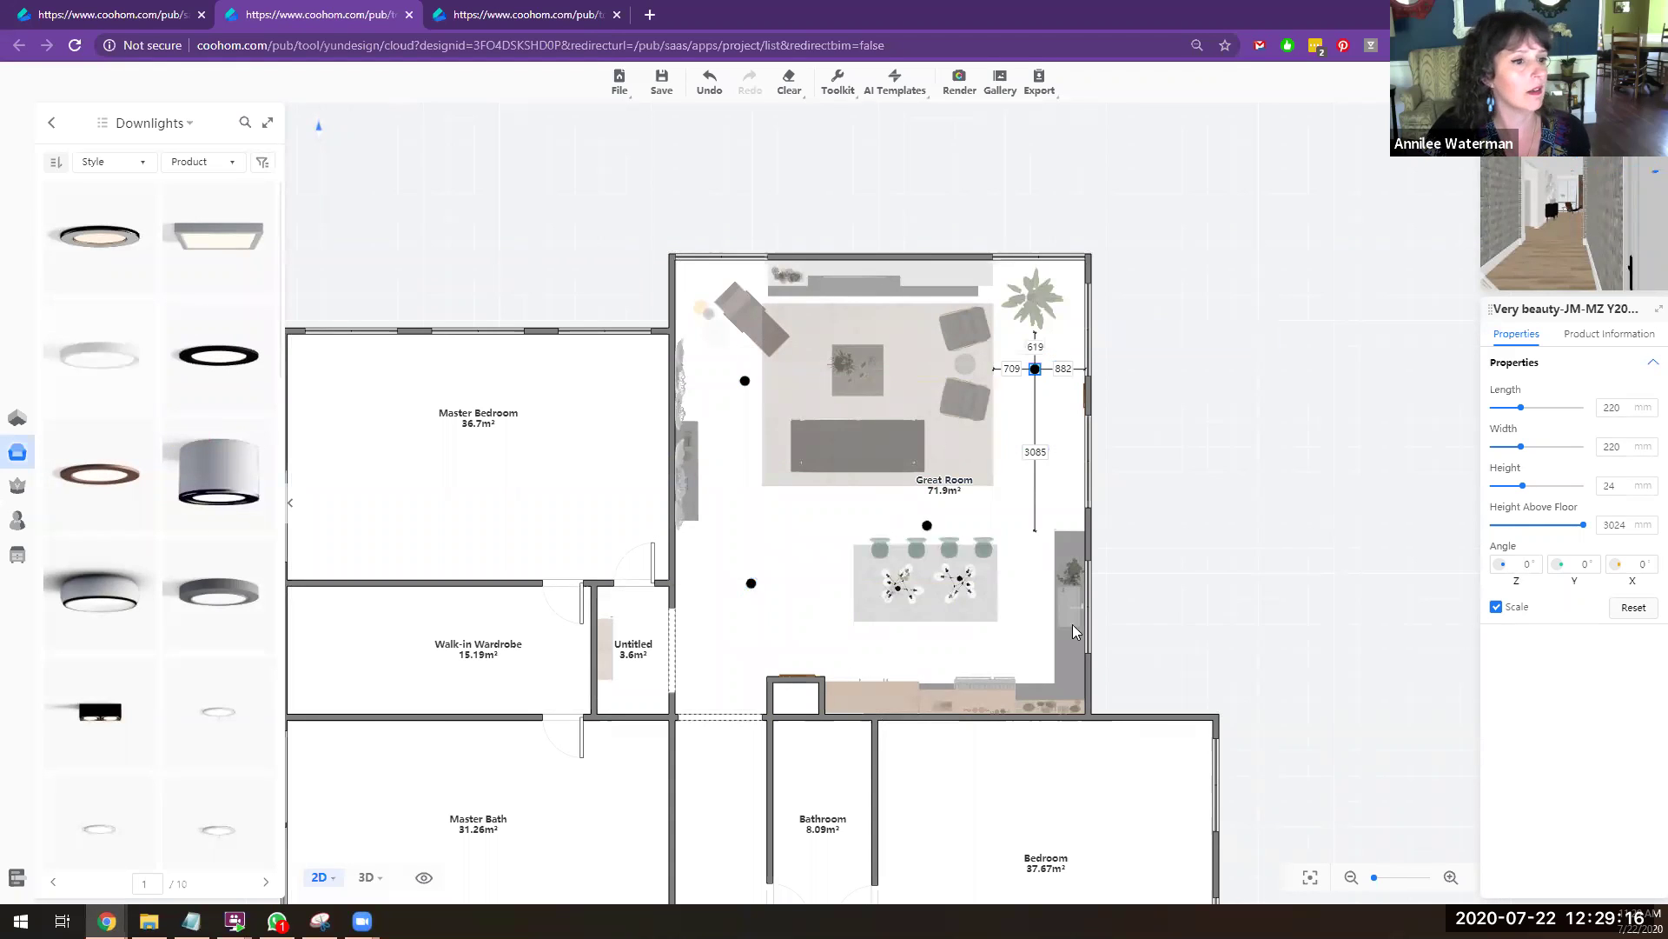
left_click(1035, 597)
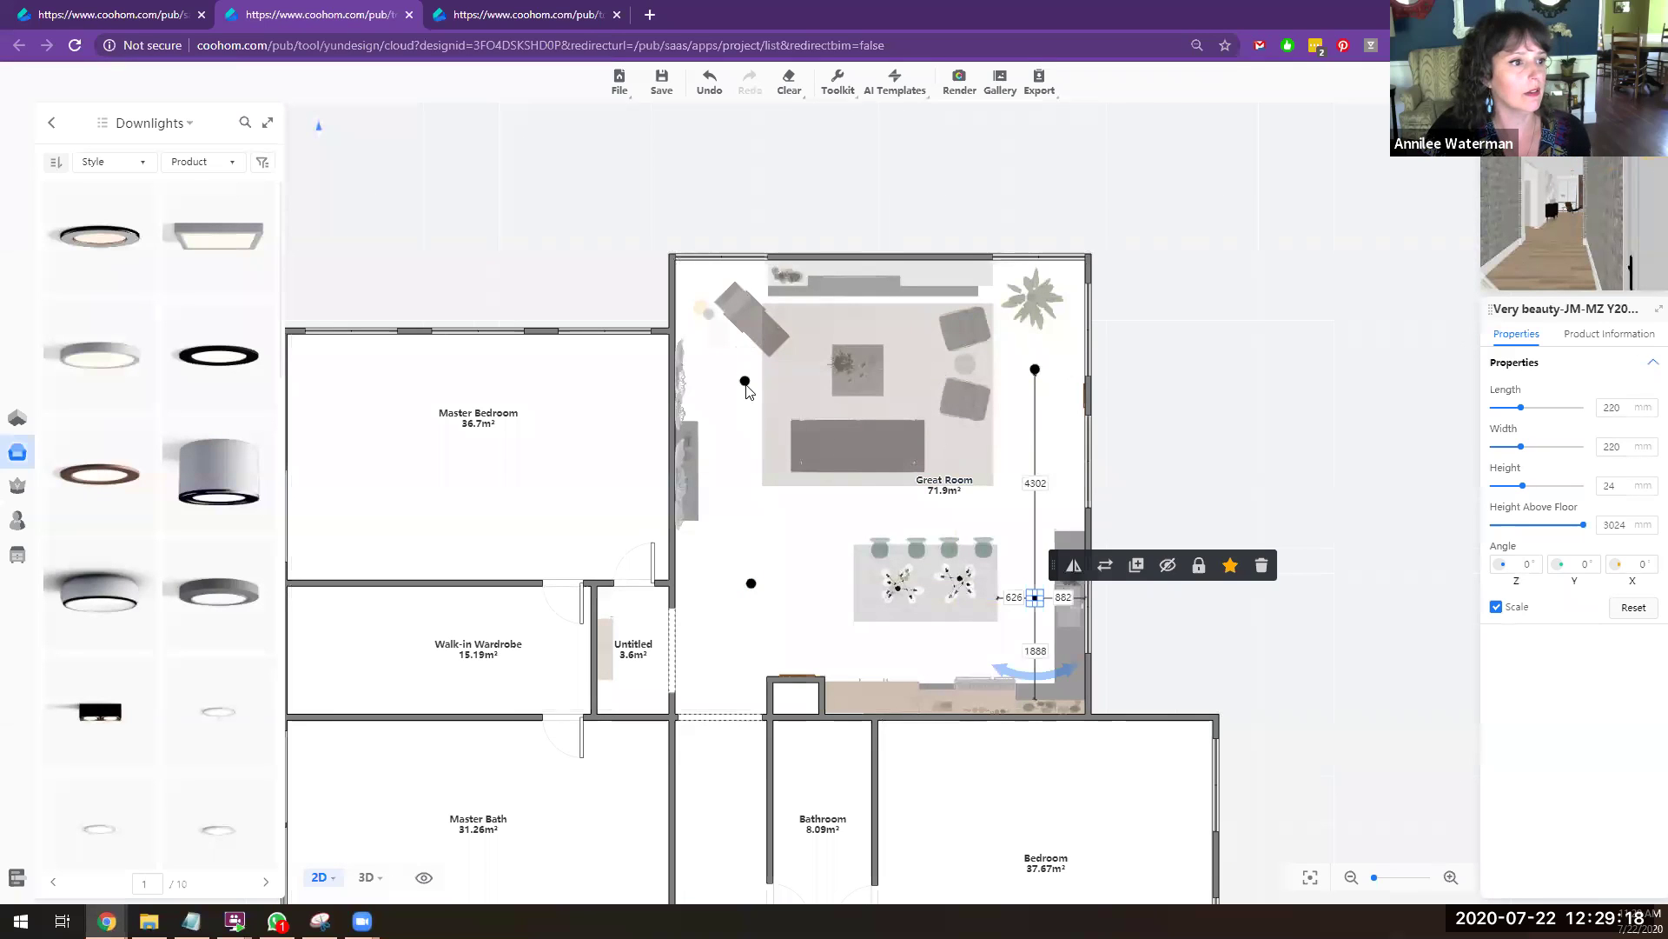
Step: Align the two downlights on the sideboard side of the great room with the opposite pair to form a rectangle
left_click_drag(743, 379, 750, 368)
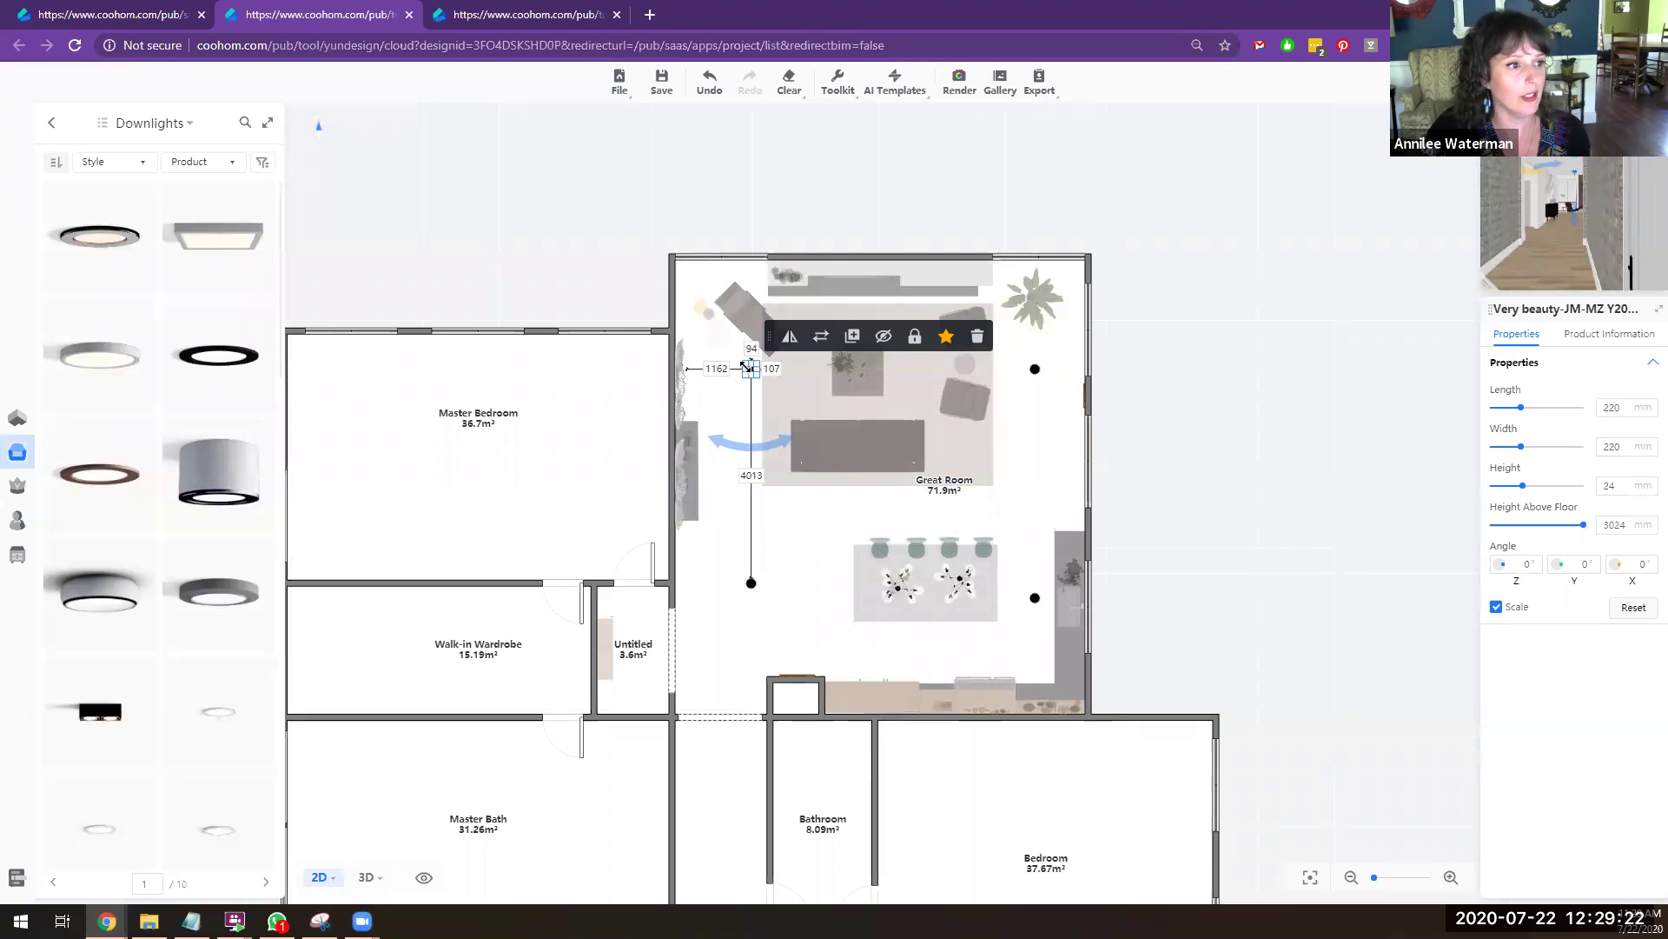
left_click(1039, 372)
left_click_drag(1036, 373, 1035, 376)
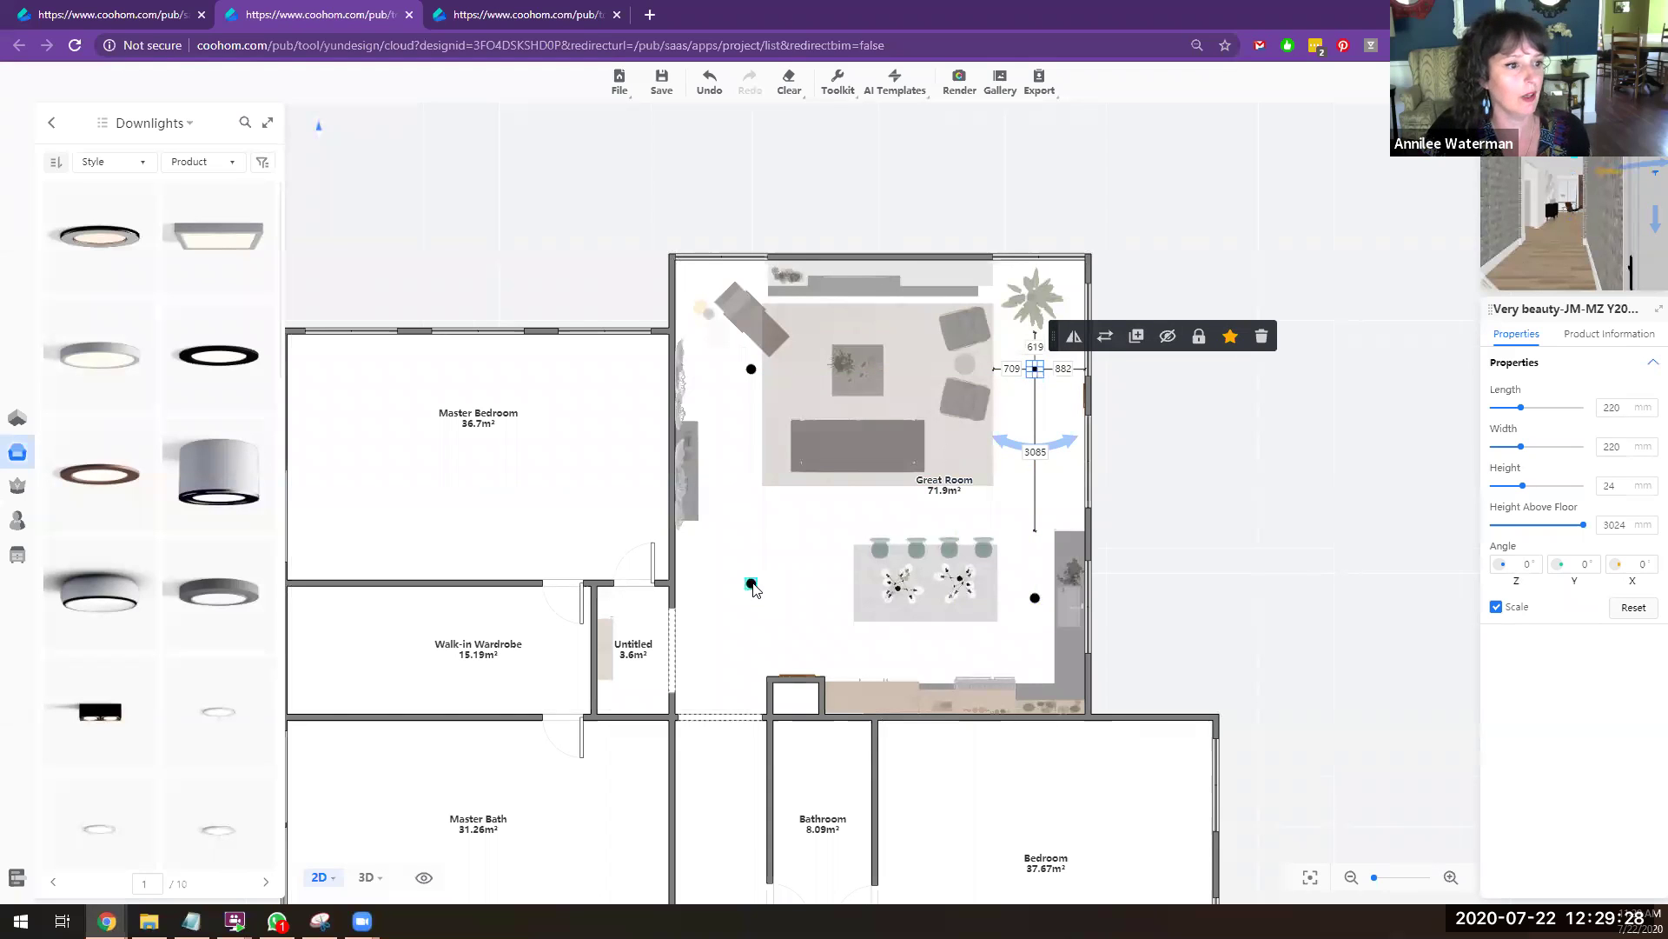
left_click_drag(754, 589, 753, 615)
left_click(752, 614)
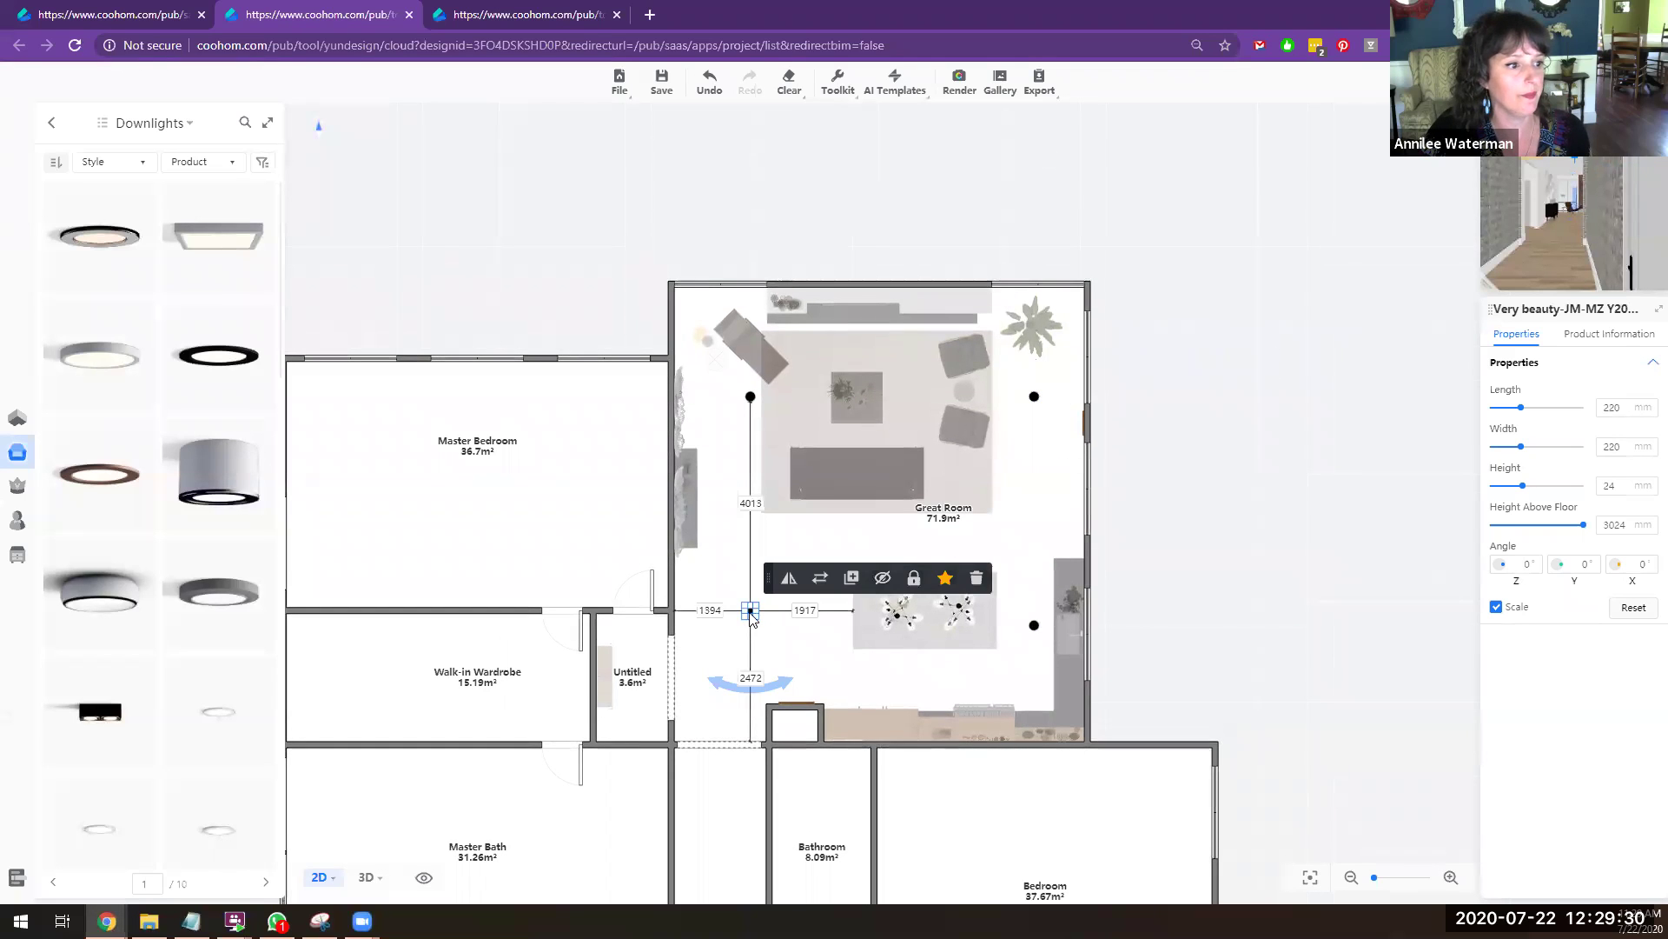
left_click_drag(749, 613, 752, 631)
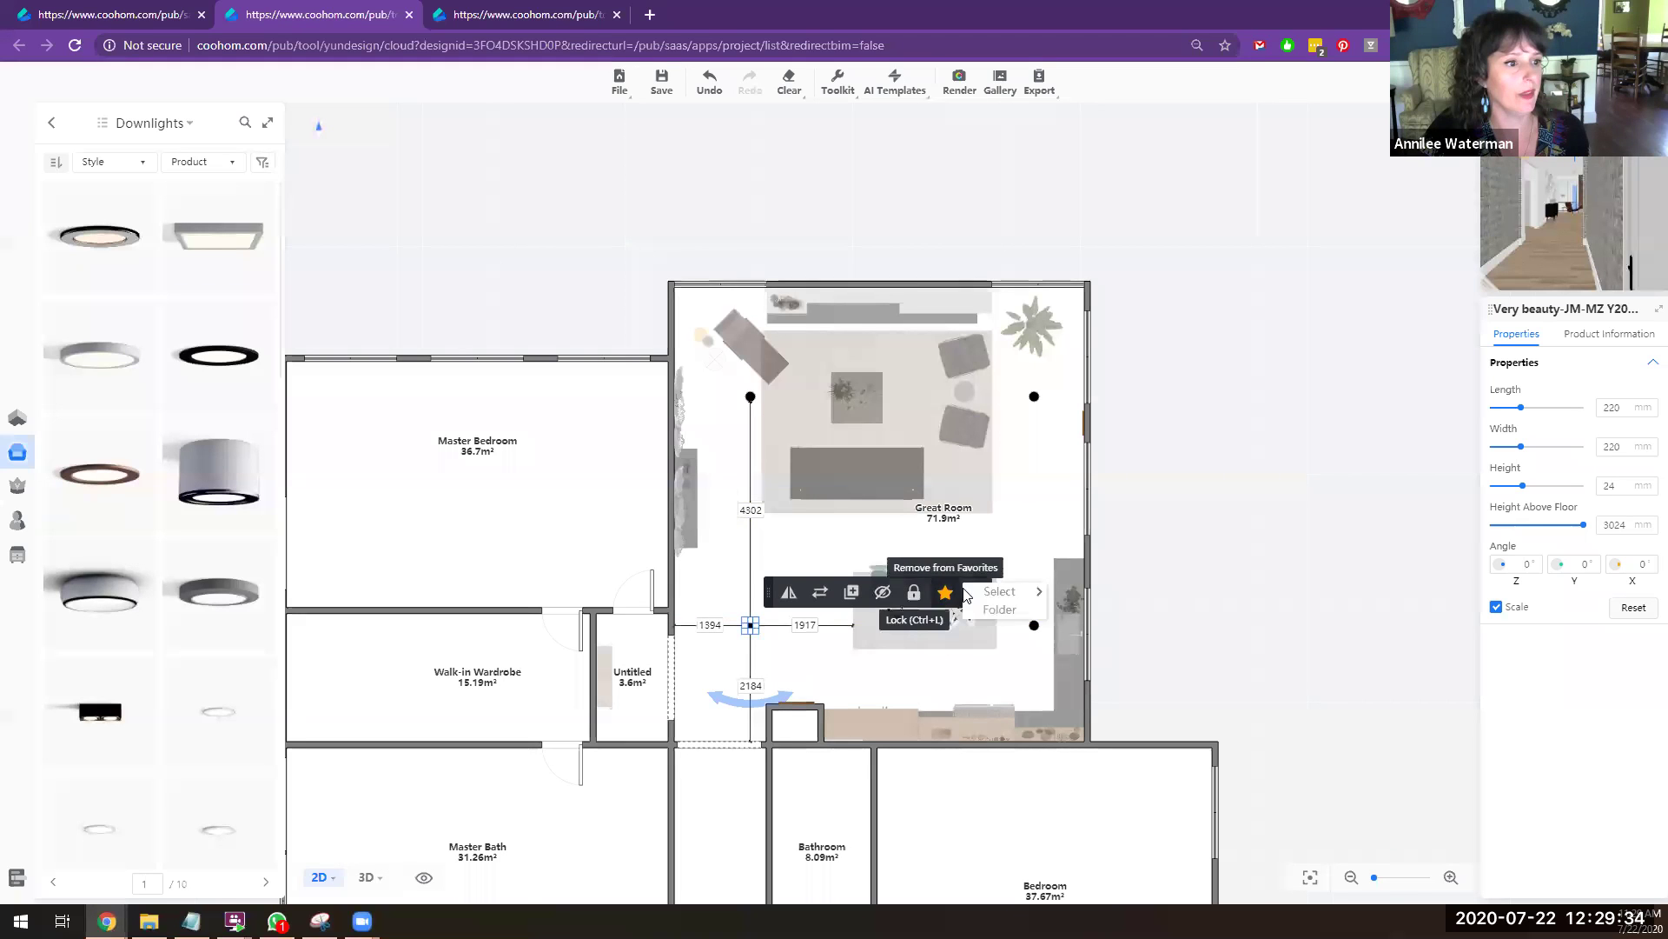
Step: Add a fifth matching downlight above the sofa in the great room
scroll(807, 344, "down", 3)
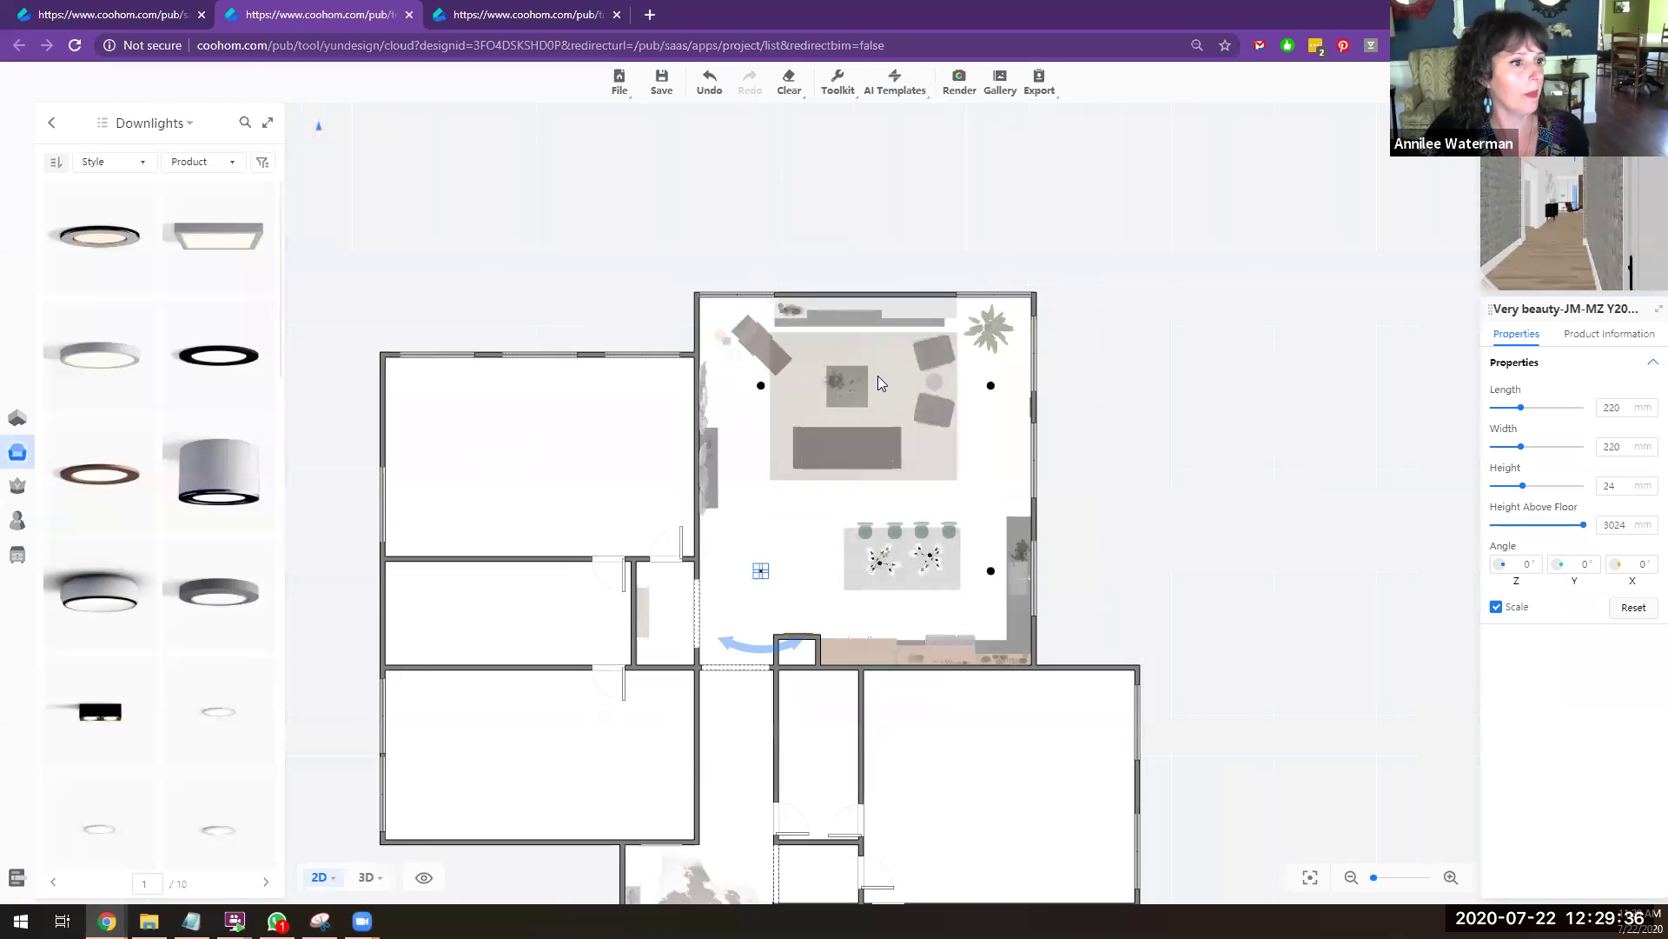
scroll(902, 431, "up", 4)
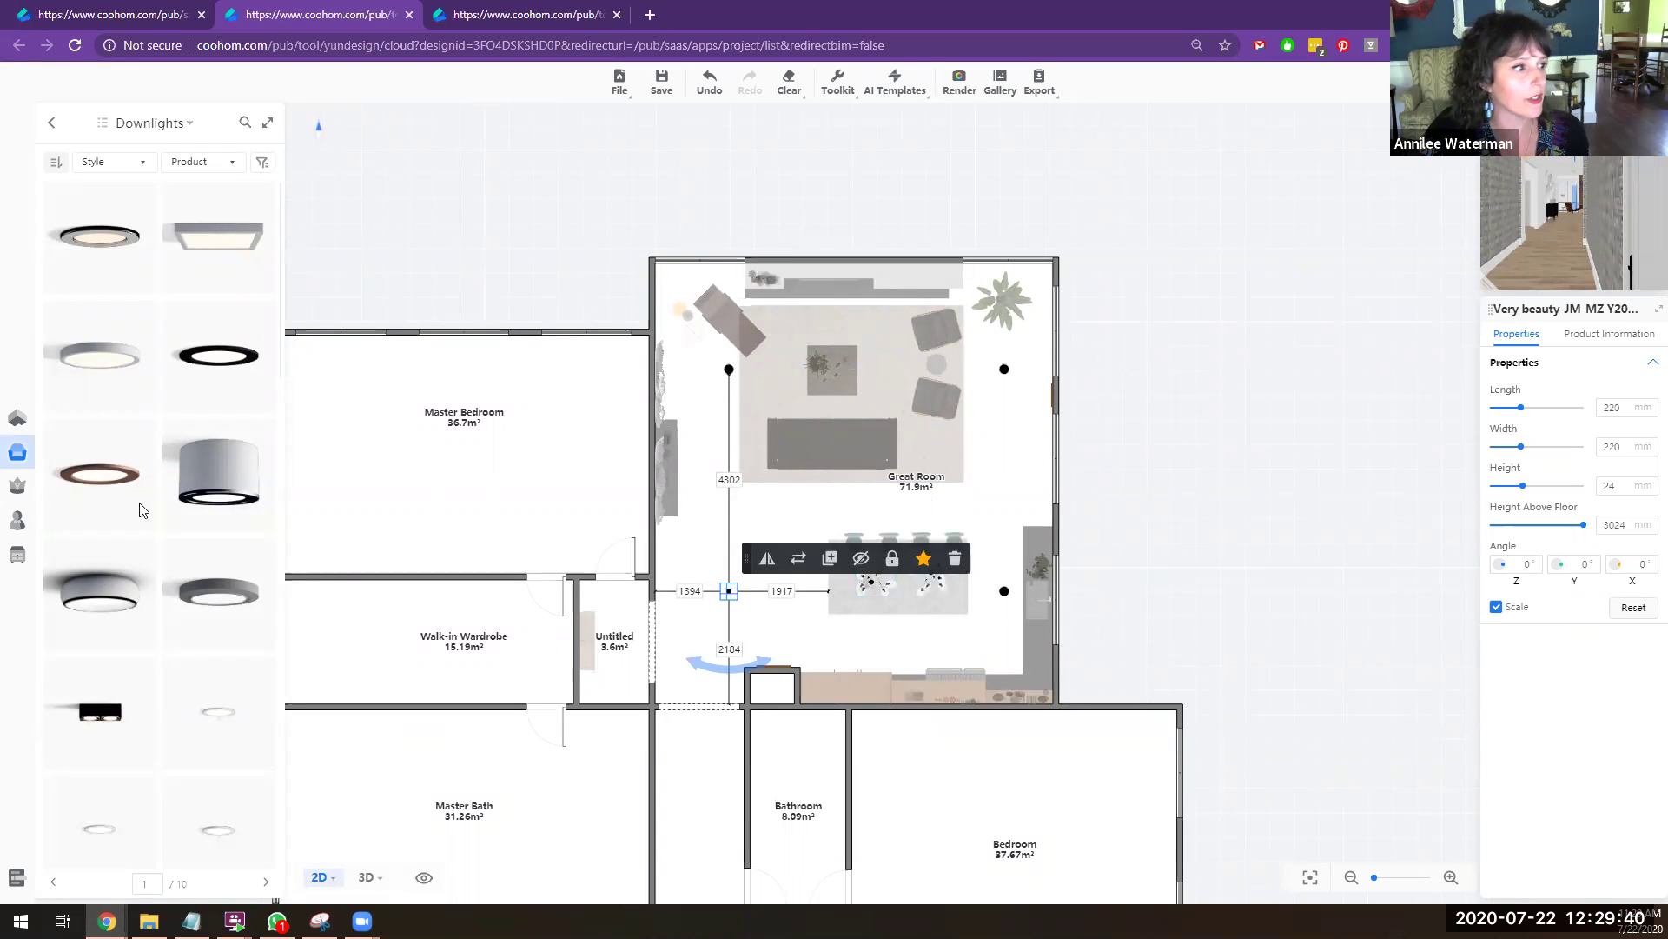
left_click(113, 356)
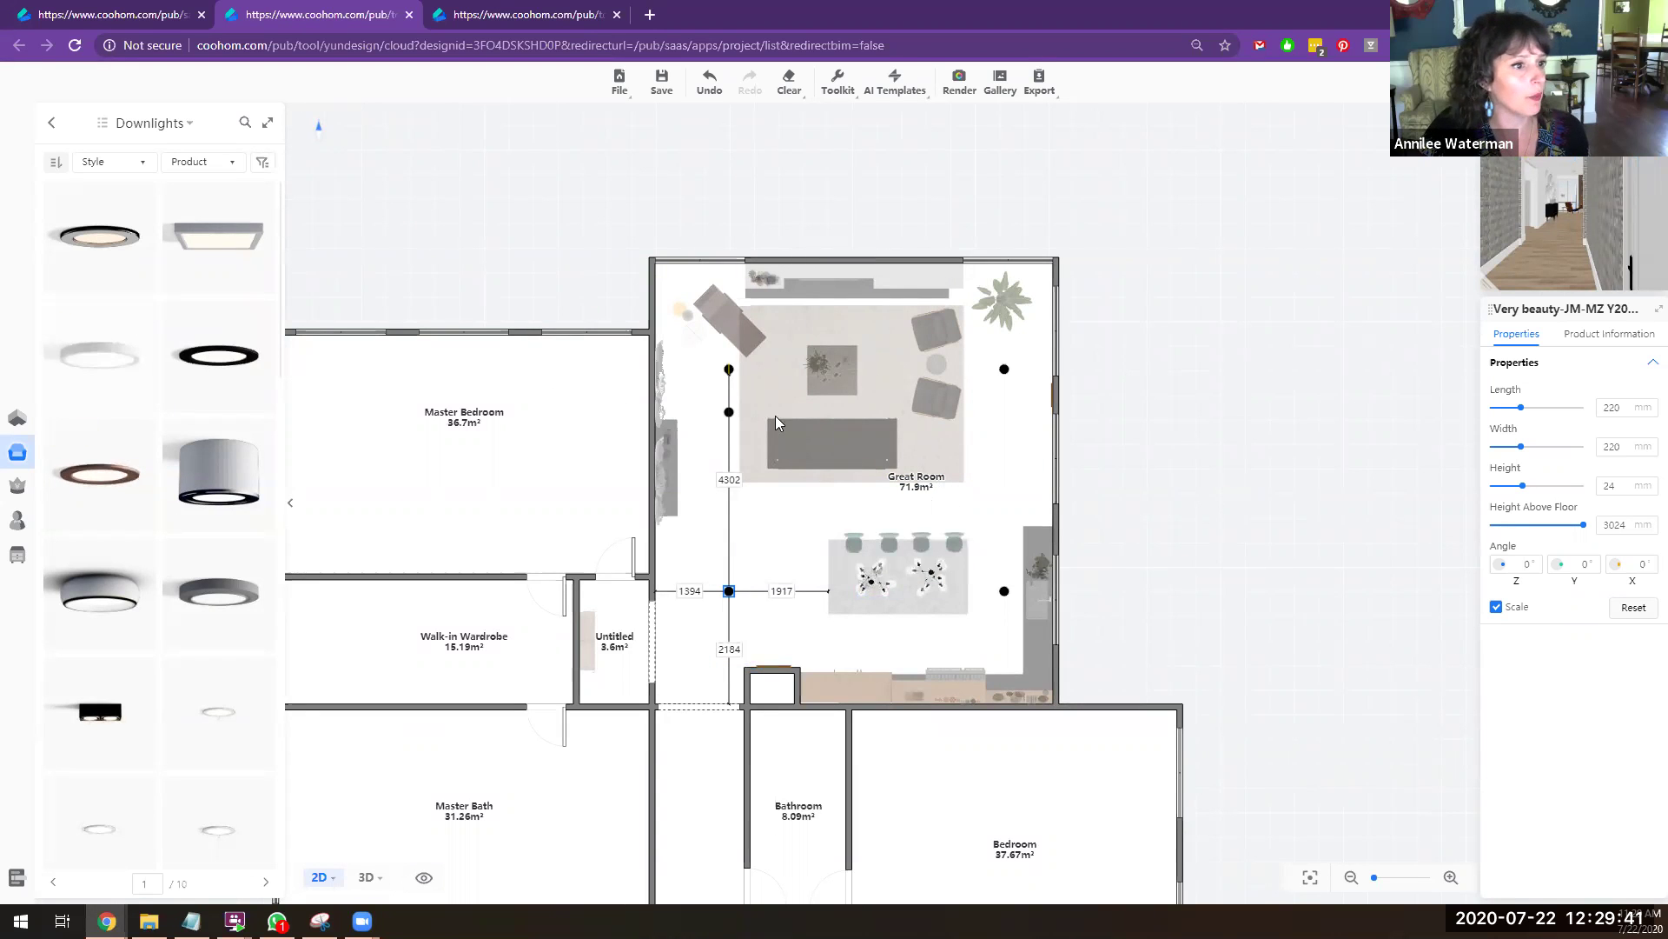
left_click(849, 452)
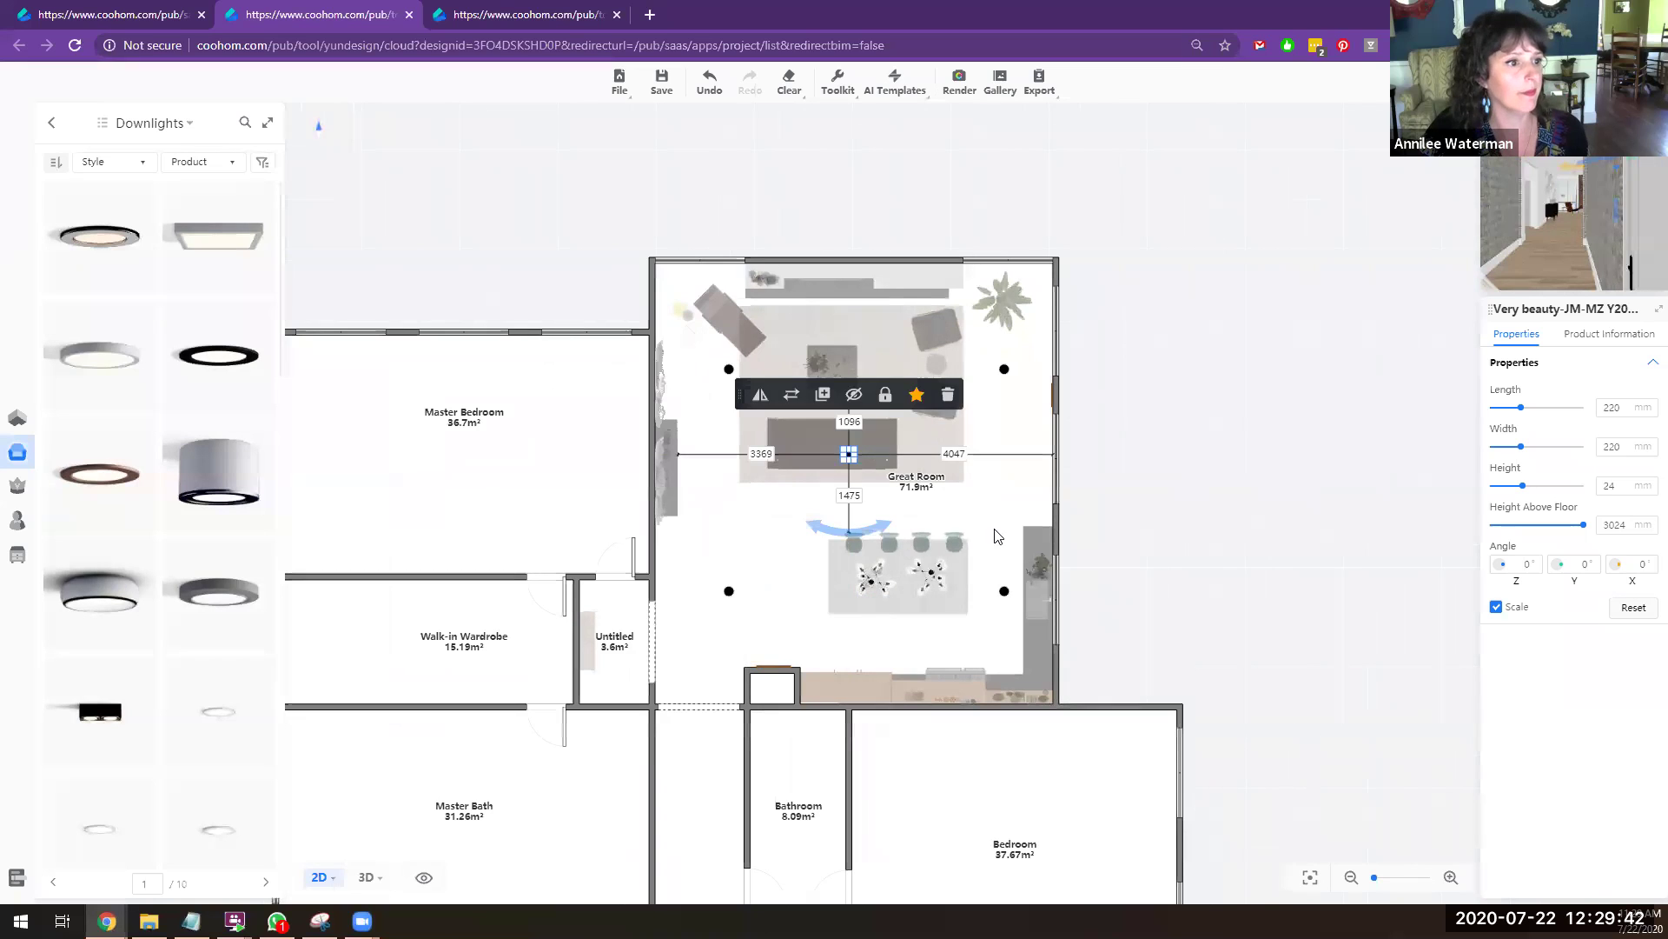
Step: Inspect the new downlights in the render preview across the great room's ceiling, fireplace wall and kitchen
left_click(956, 80)
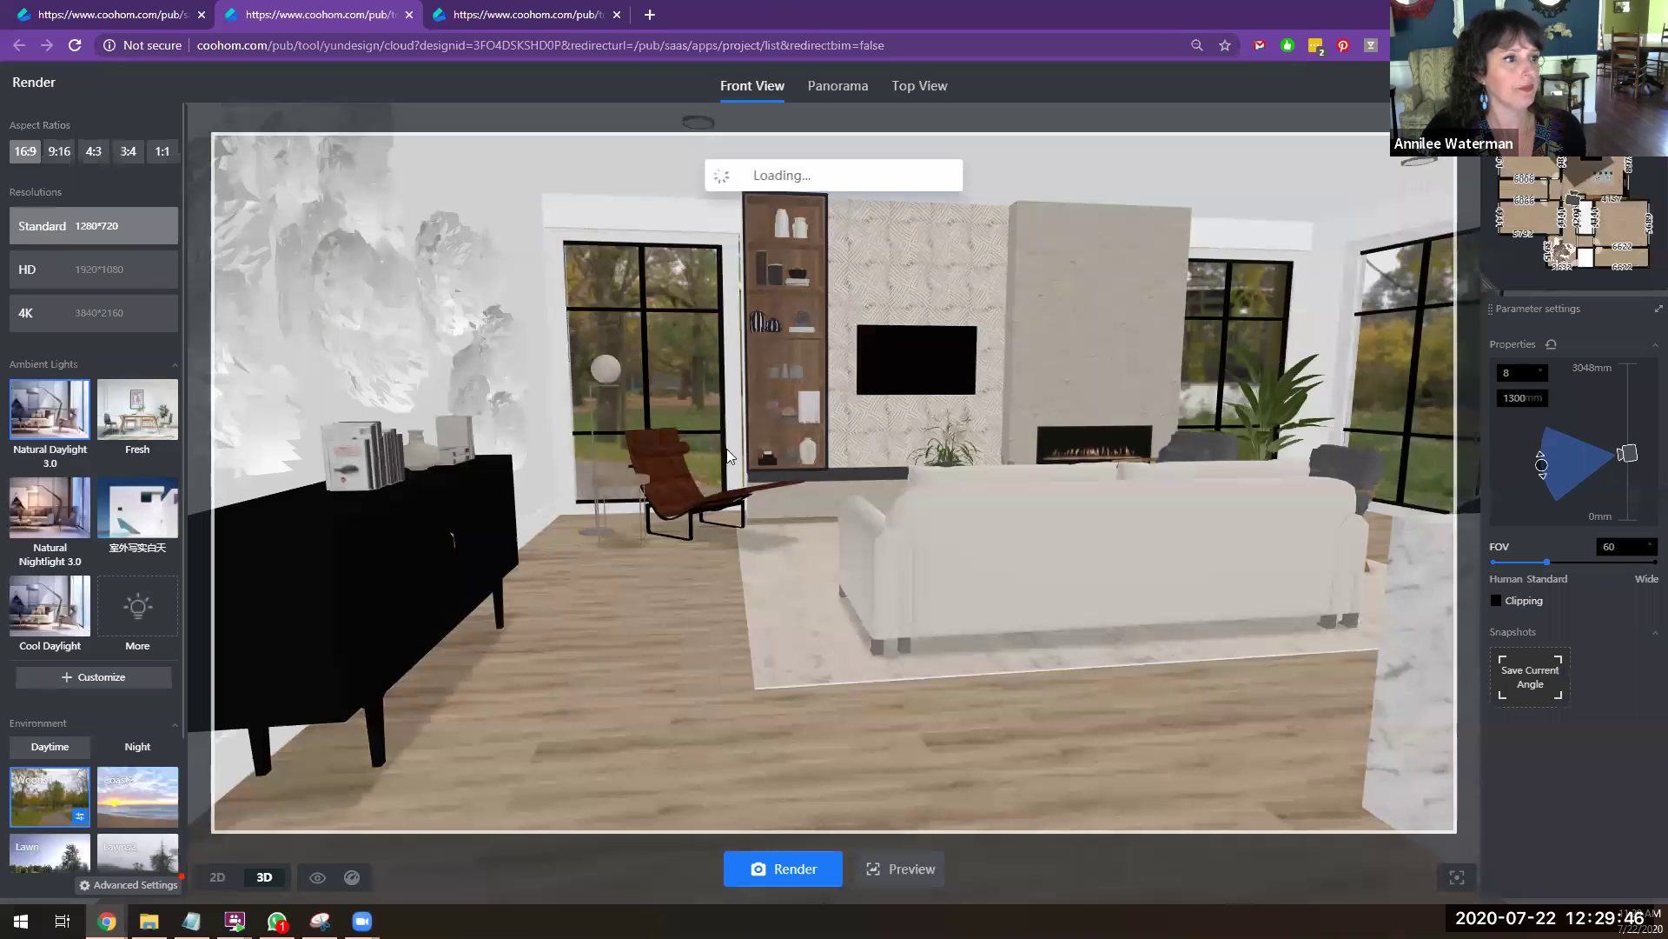
left_click_drag(793, 460, 742, 563)
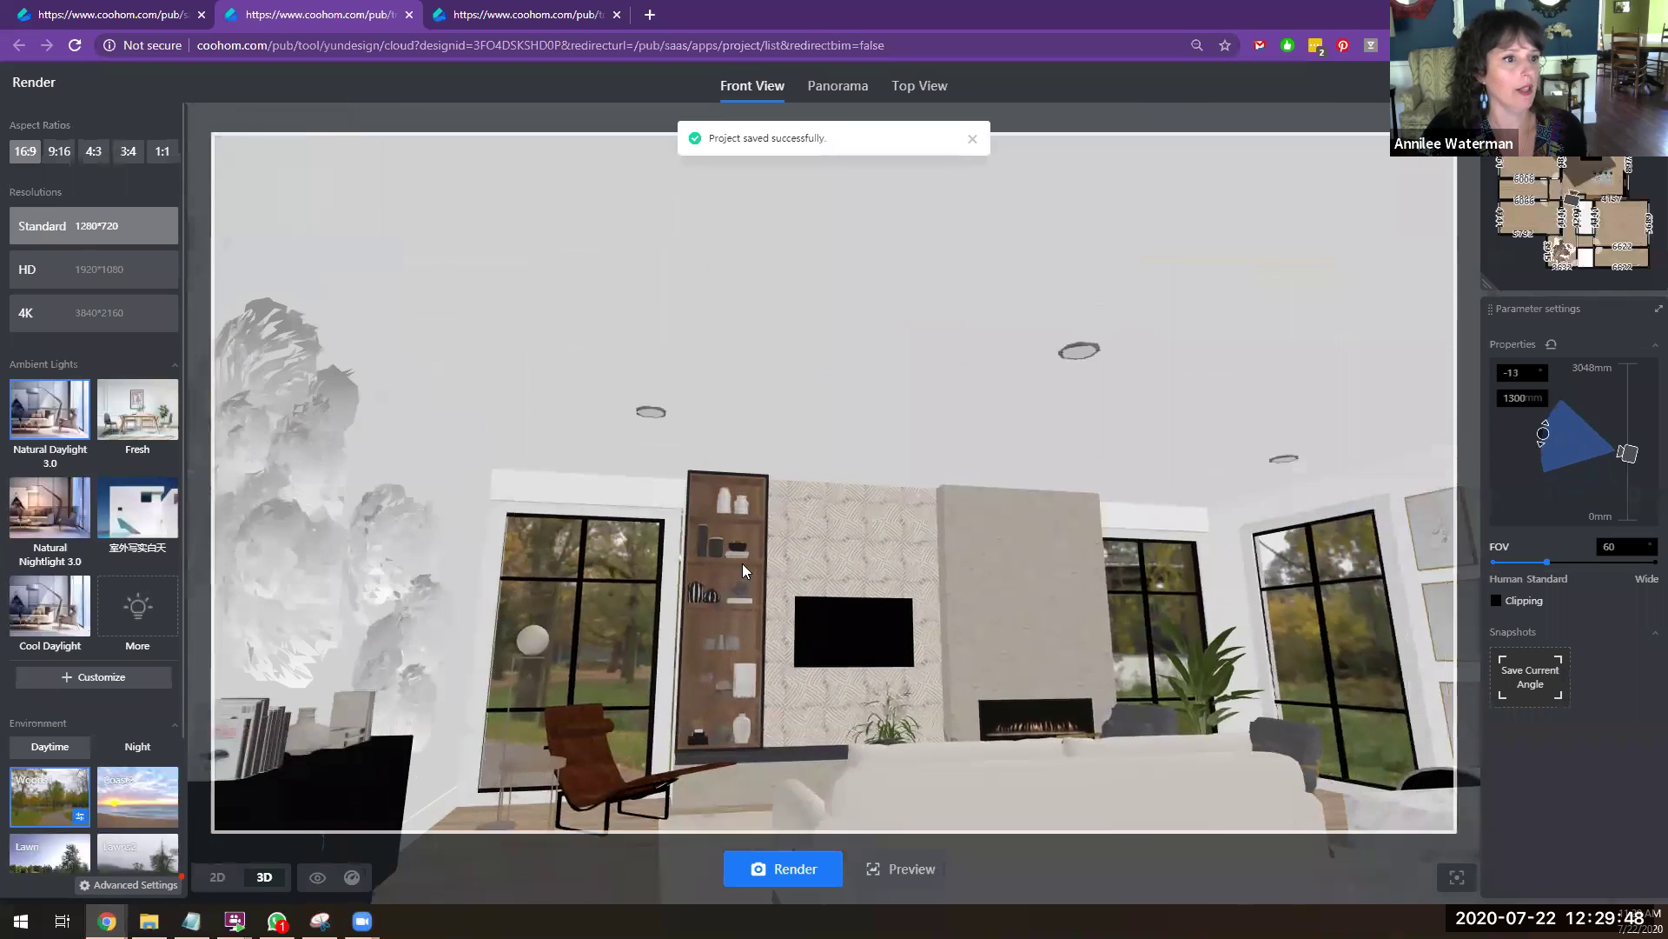
left_click_drag(1071, 462, 982, 404)
scroll(1245, 377, "up", 2)
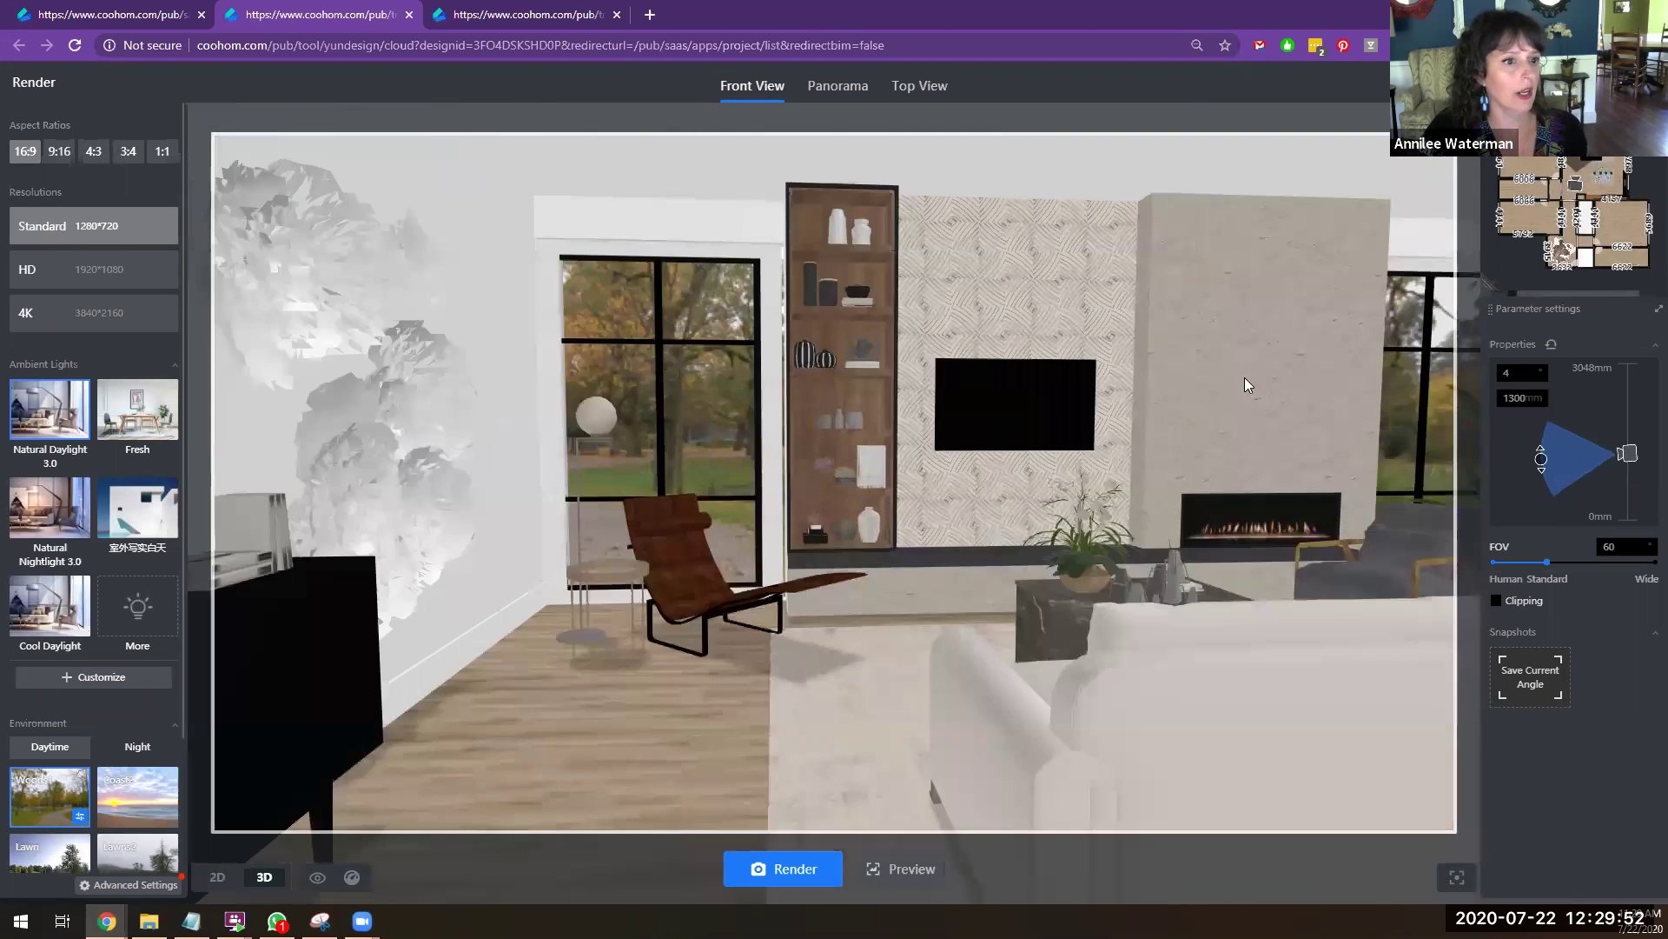
scroll(1245, 377, "up", 3)
left_click_drag(504, 415, 899, 478)
left_click_drag(1031, 228, 947, 239)
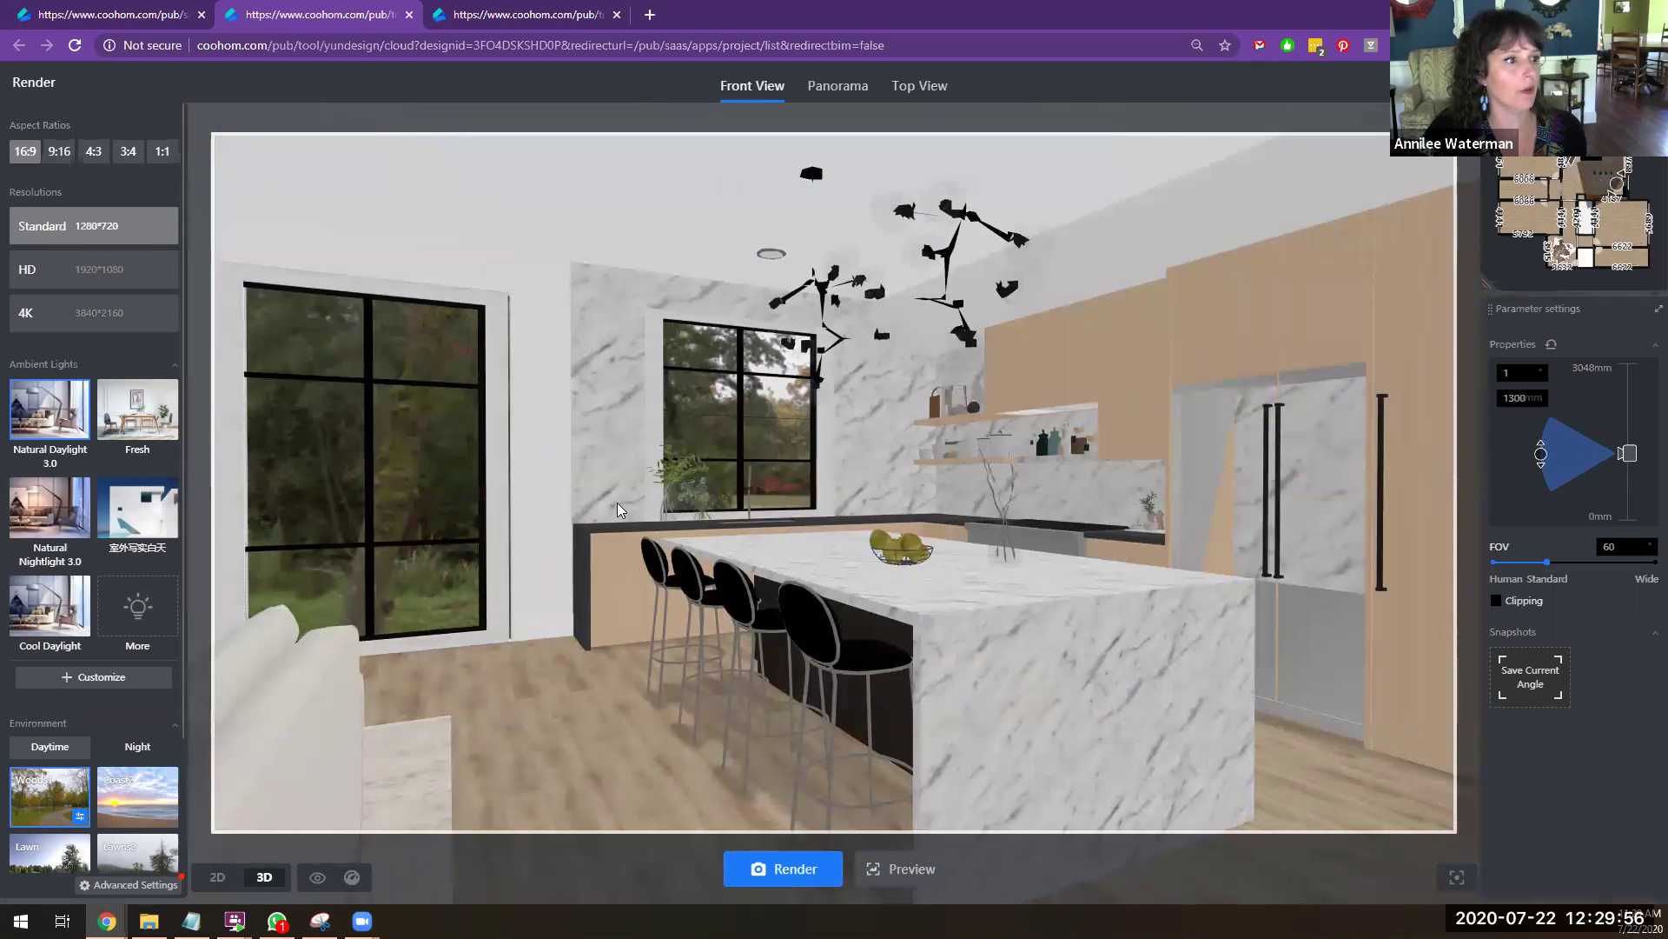
left_click_drag(585, 496, 1412, 356)
left_click_drag(856, 419, 679, 503)
scroll(869, 407, "down", 4)
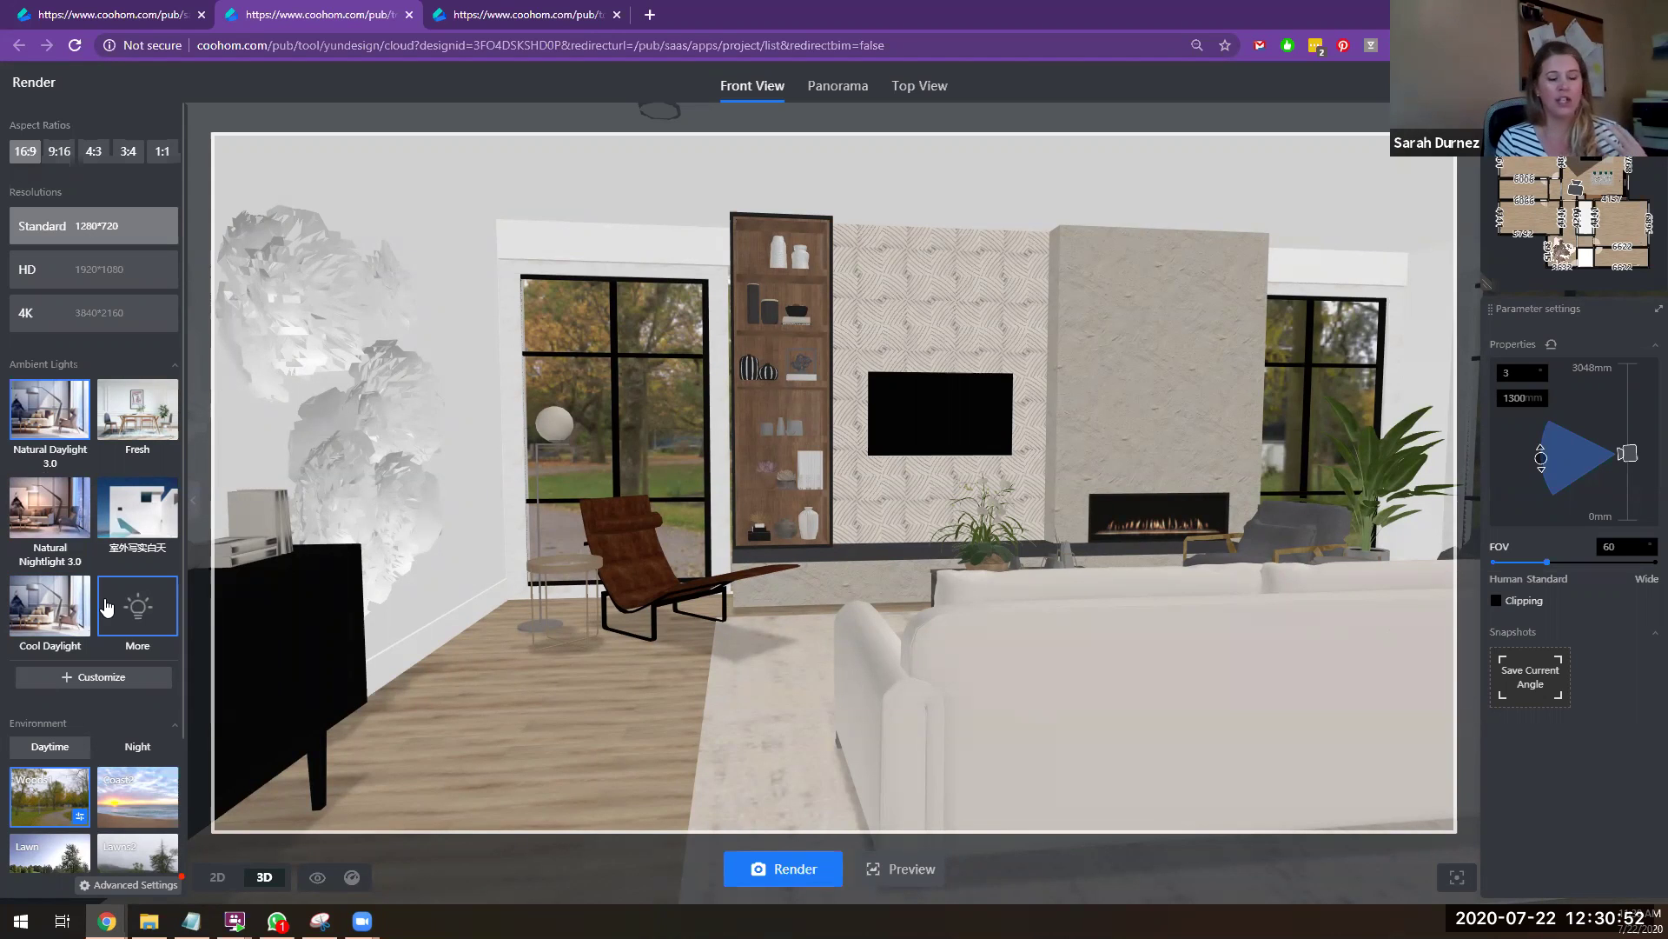
Step: Frame the great room with the sofa, fireplace wall and island, save that camera angle and render it at Standard 1280*720
left_click_drag(964, 406, 626, 418)
scroll(877, 465, "down", 3)
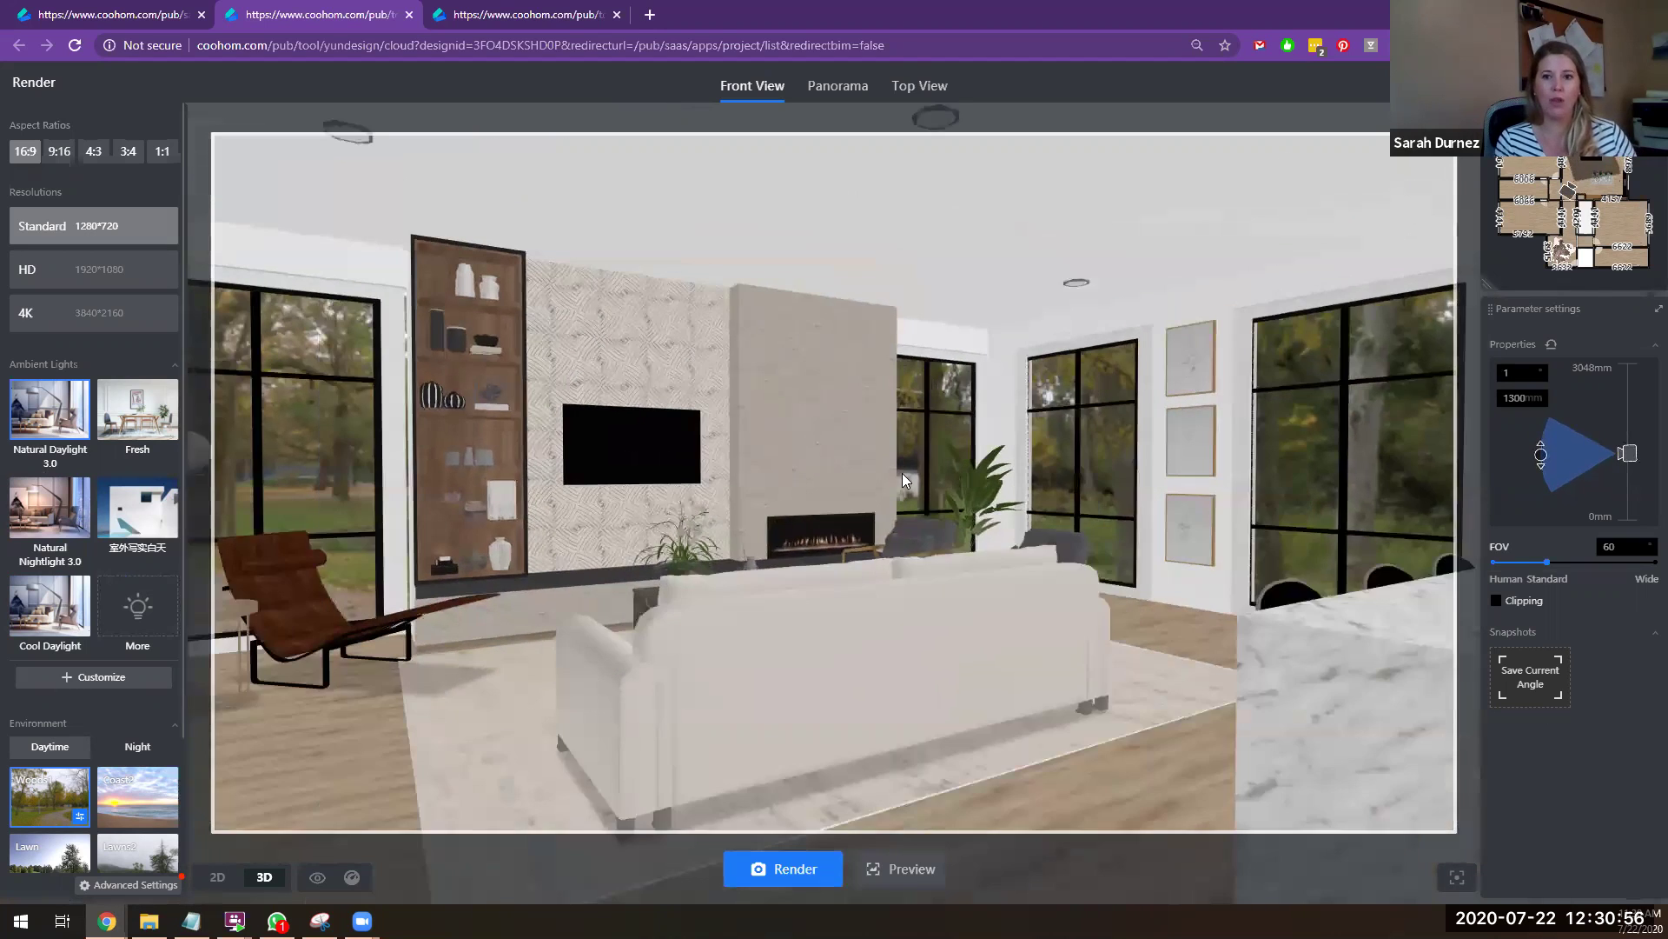
scroll(877, 485, "down", 2)
left_click_drag(862, 490, 925, 454)
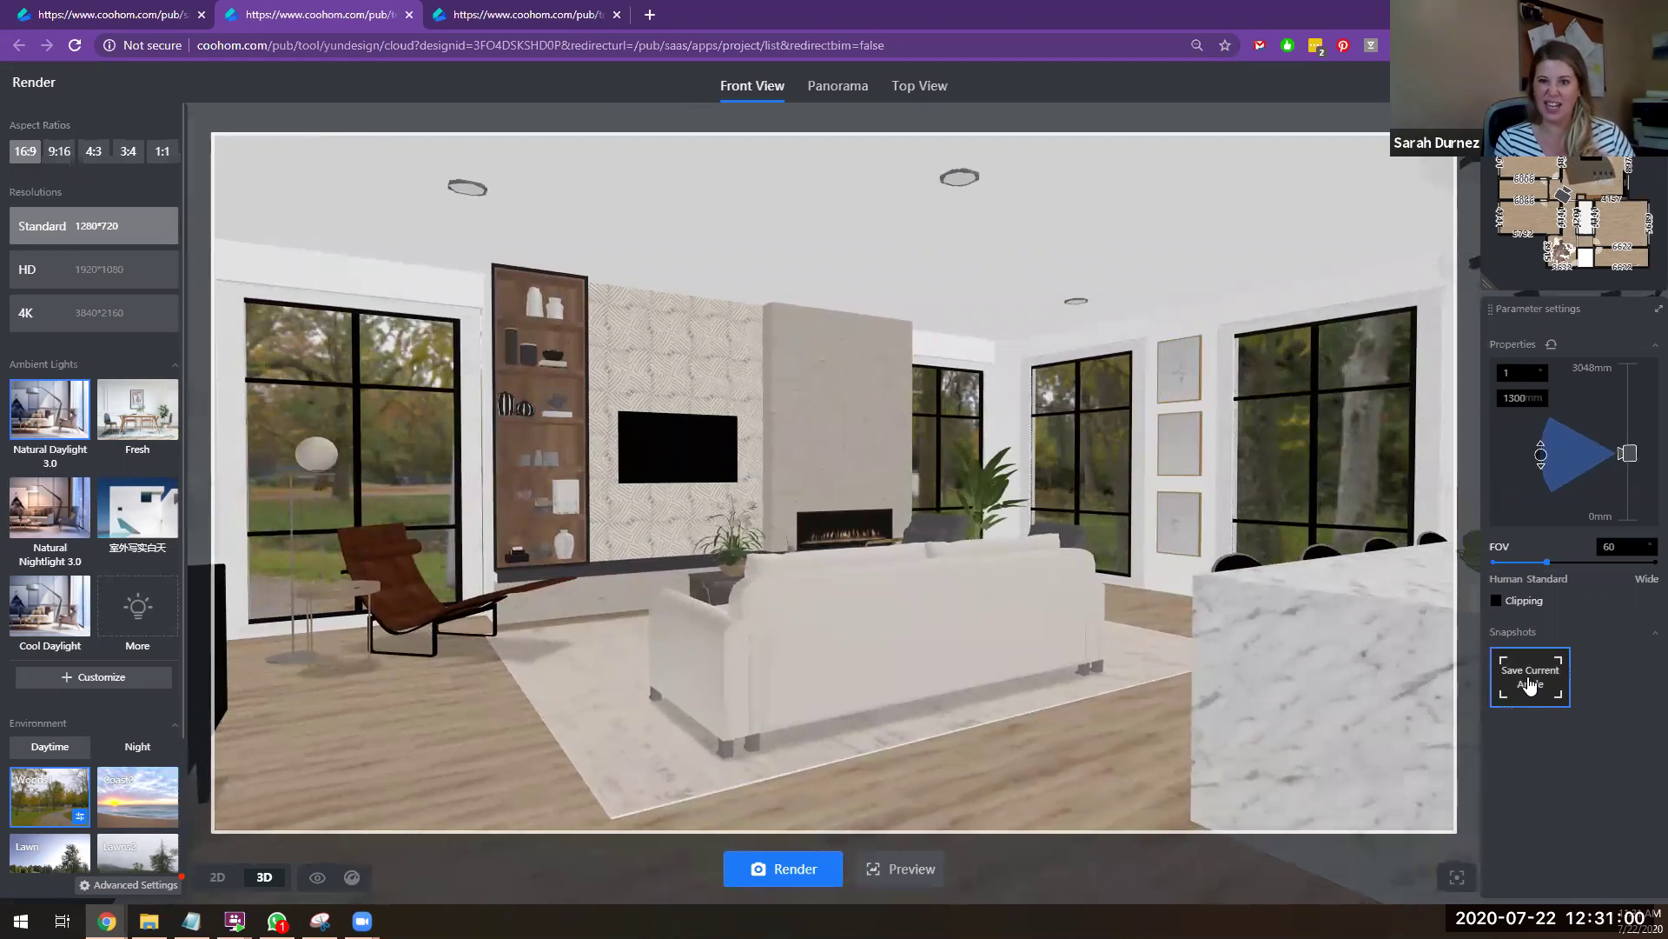
left_click(1532, 686)
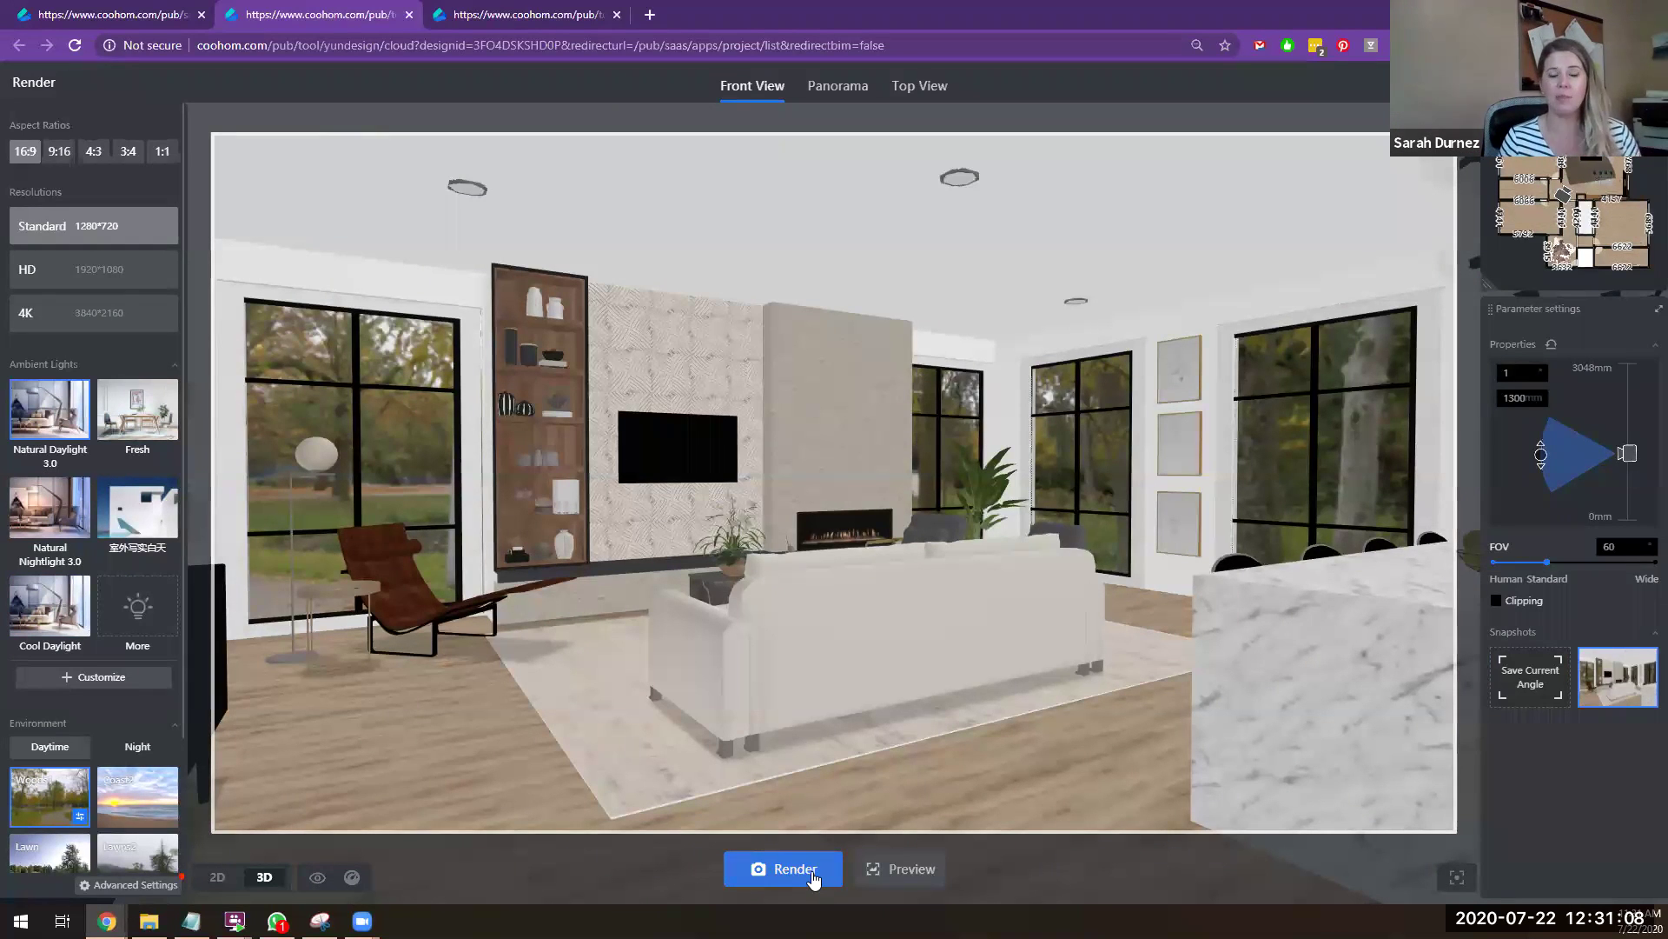
left_click(811, 876)
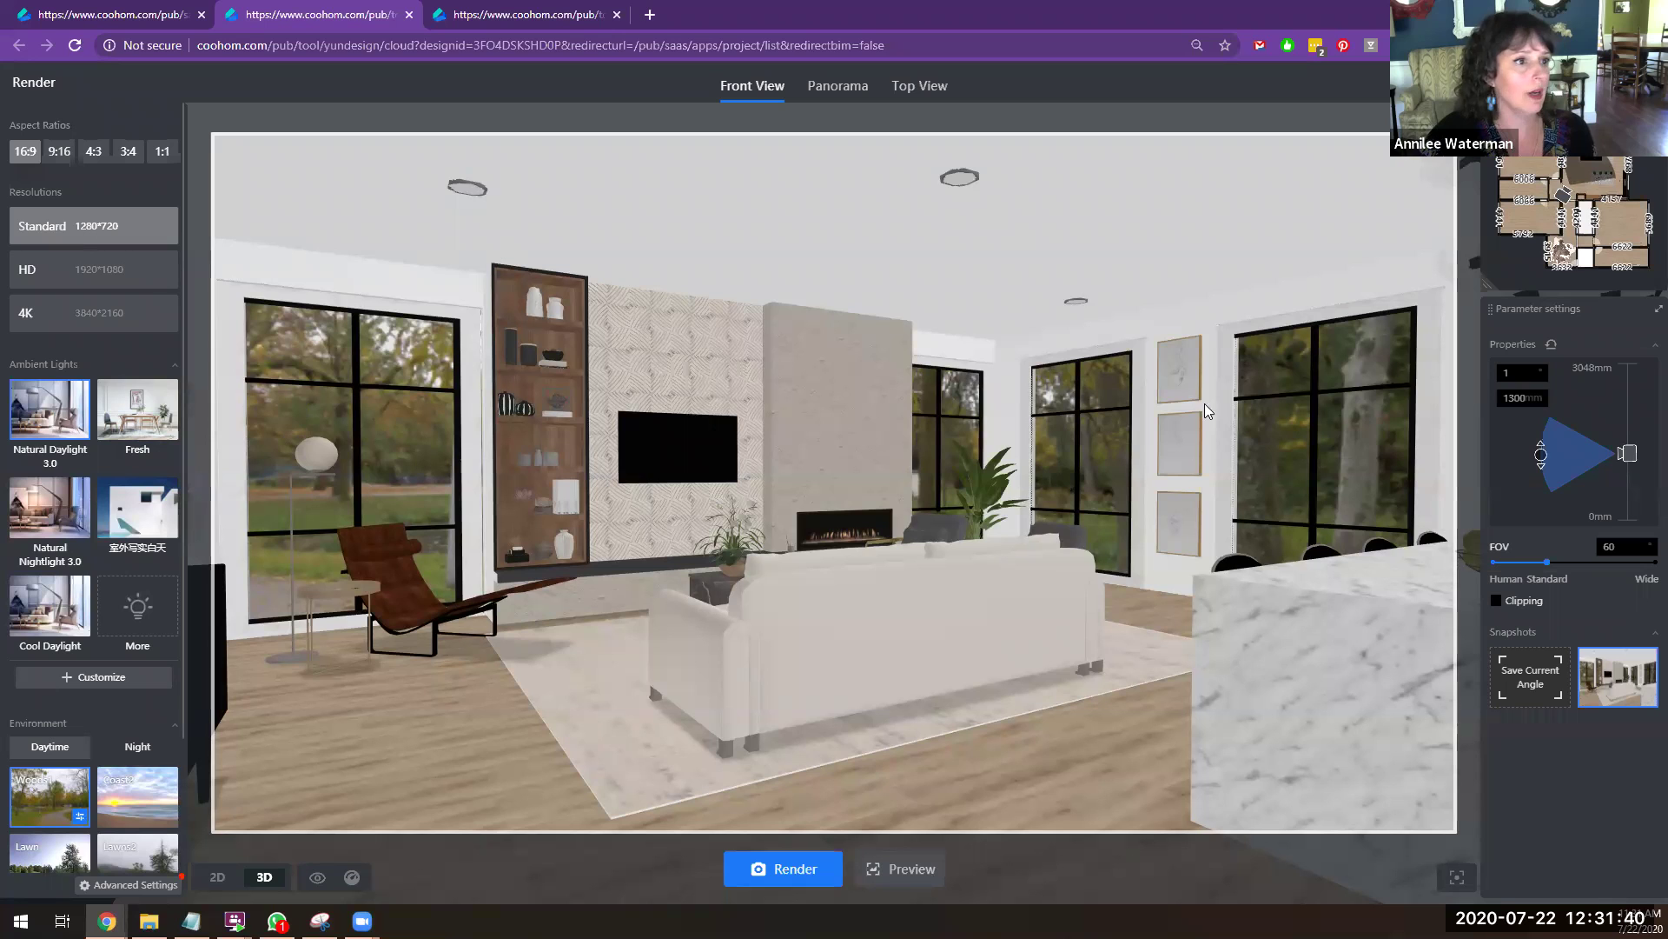
Step: Render the great room view with the Fresh ambient light and compare it with Natural Daylight 3.0 in the preview
left_click(127, 422)
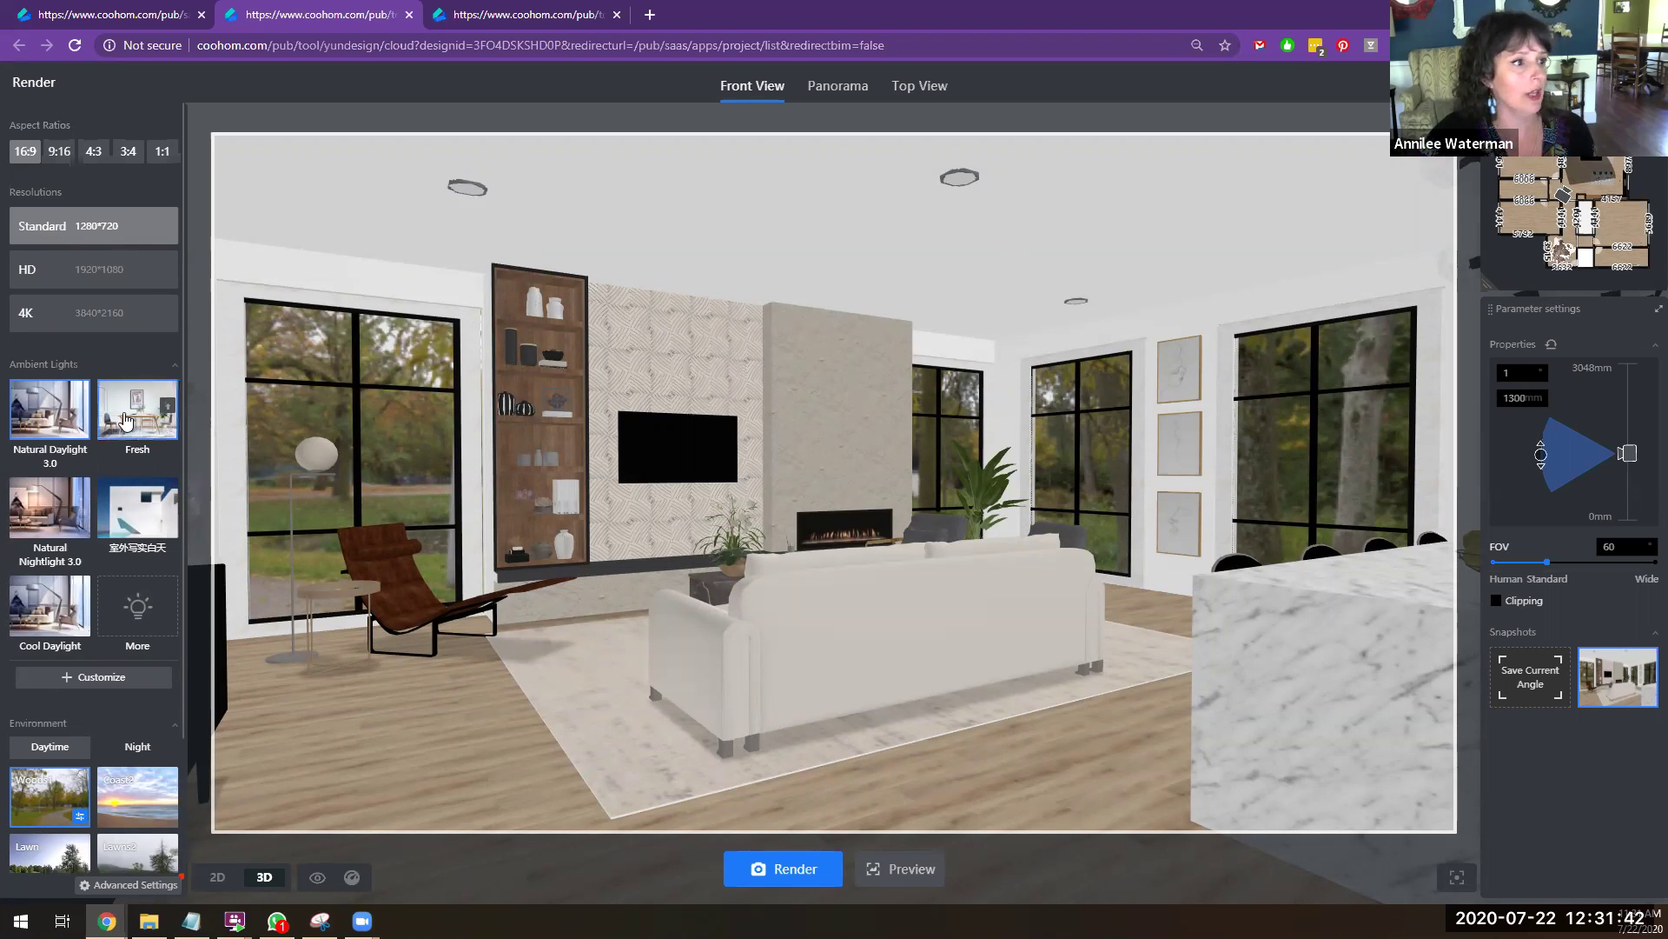
left_click(798, 869)
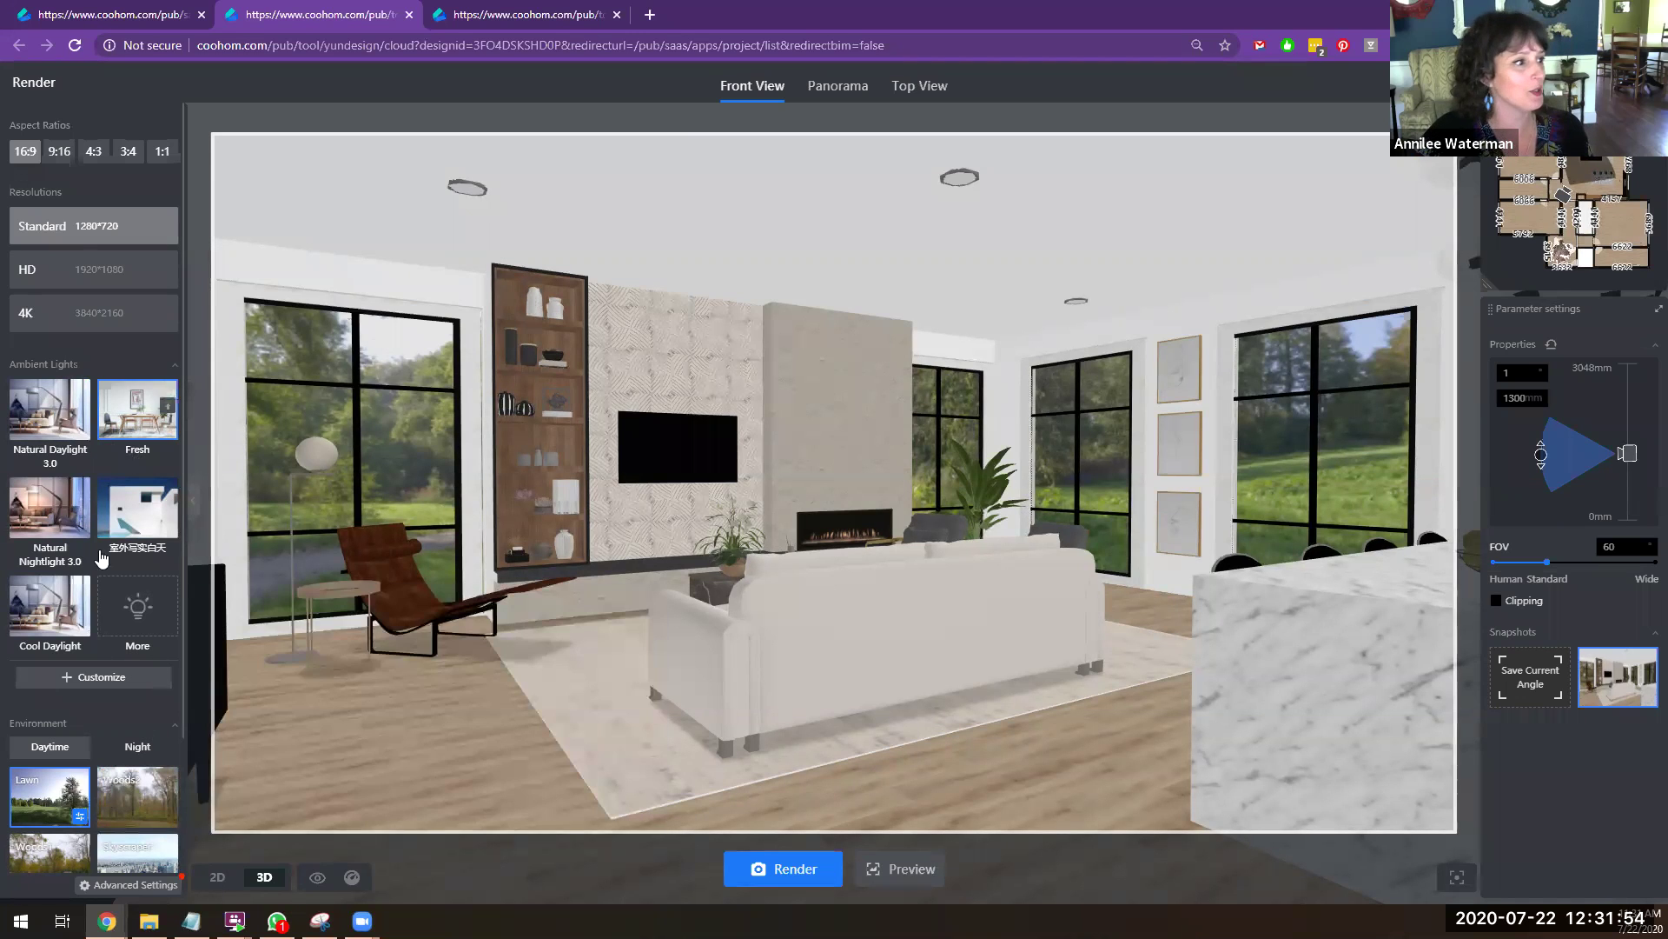
left_click(34, 415)
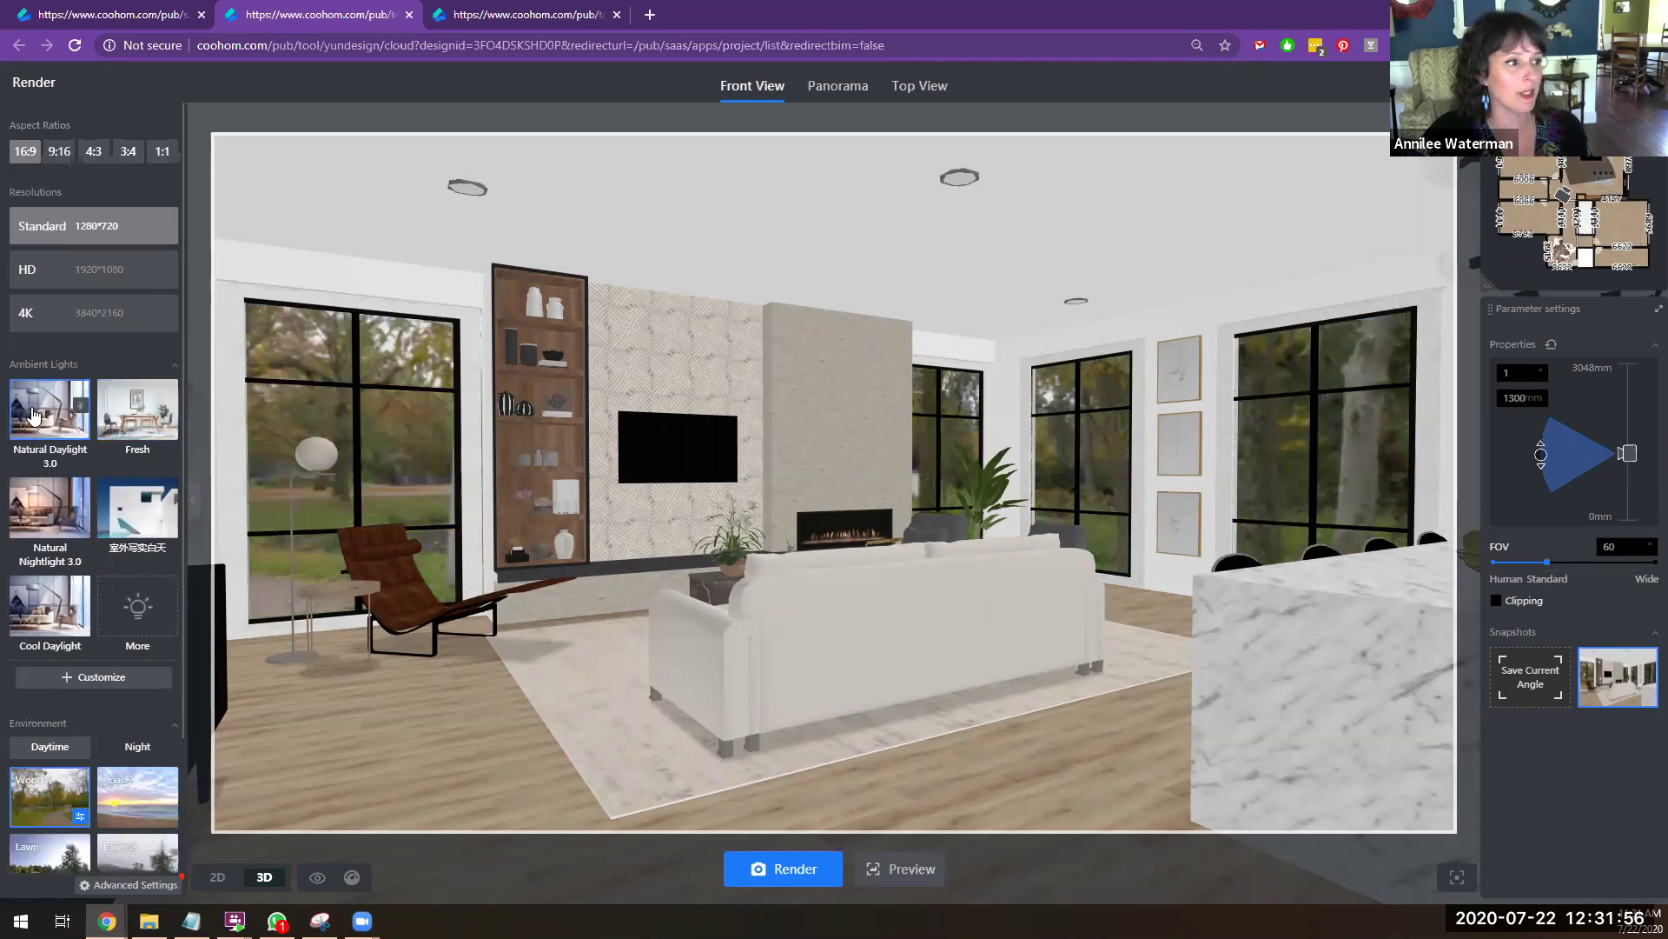
left_click(109, 411)
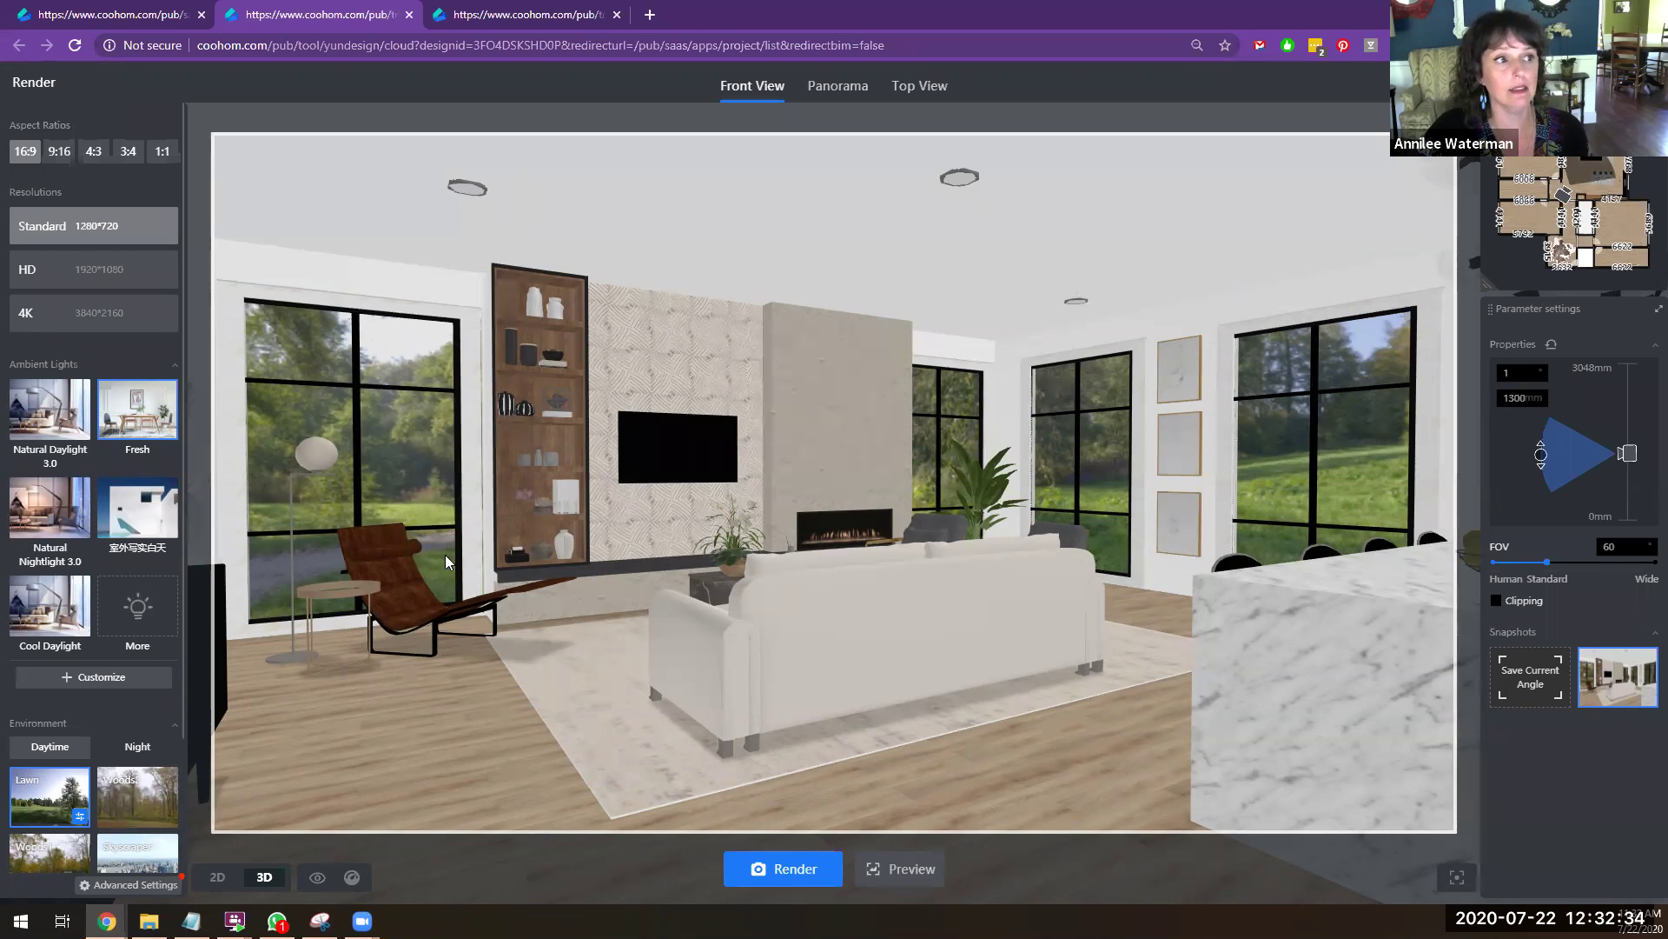
Step: Open the finished great room renders and compare the Fresh version with the Natural Daylight 3.0 version
left_click_drag(1126, 357, 1024, 322)
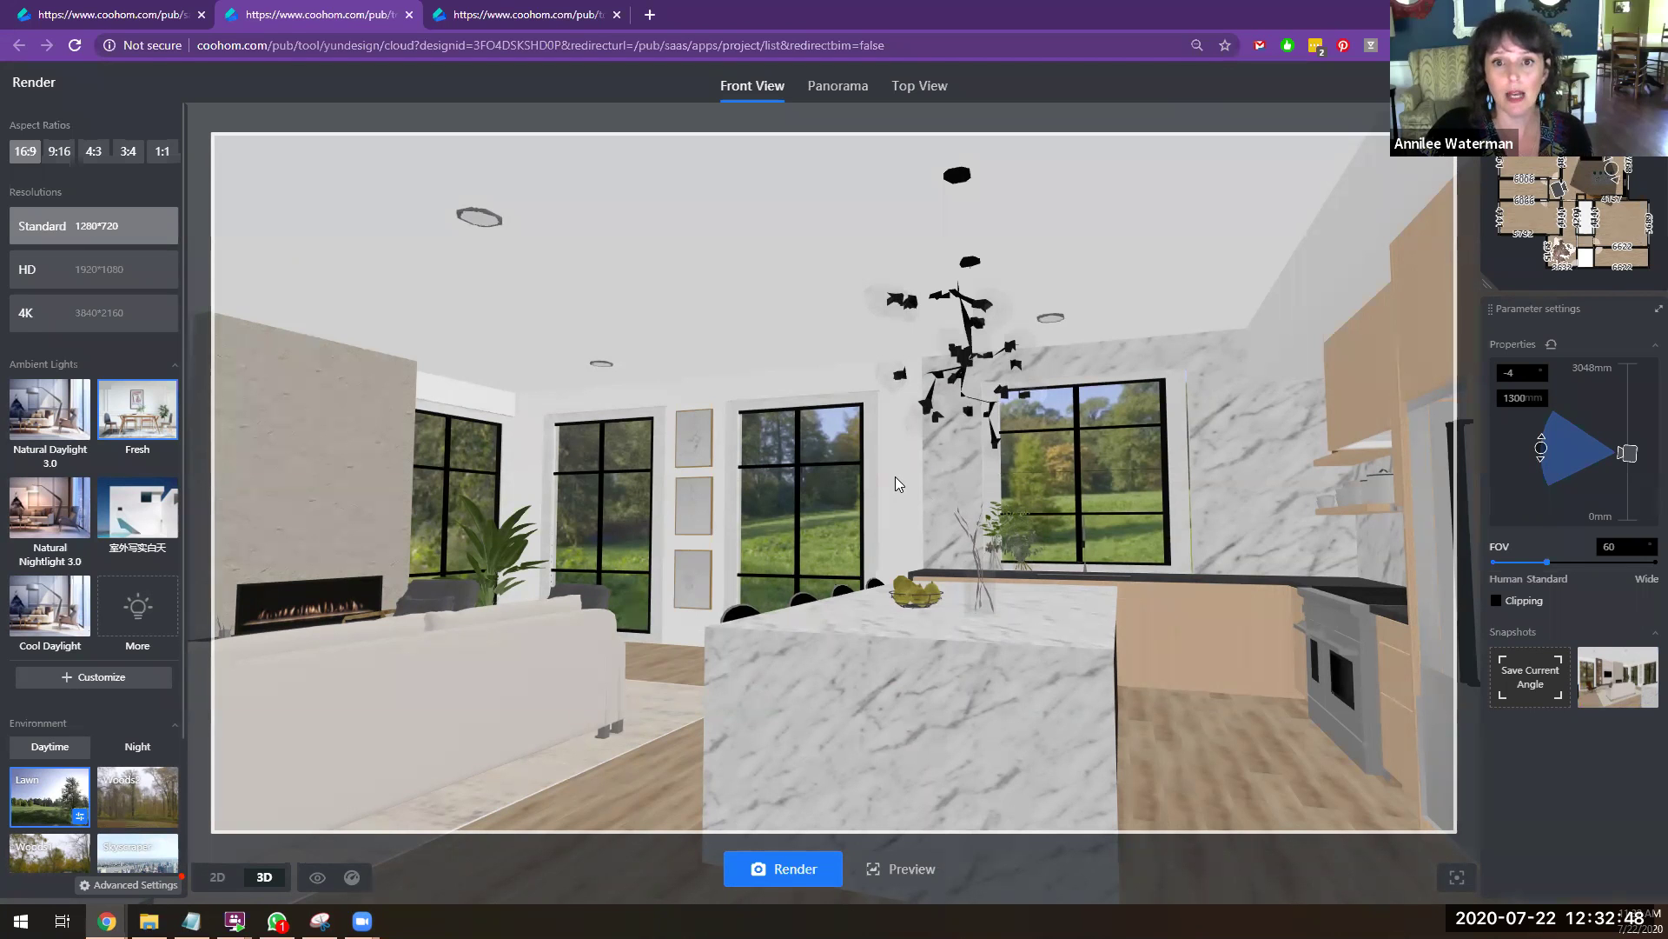
left_click_drag(899, 484, 1151, 410)
mouse_move(1512, 85)
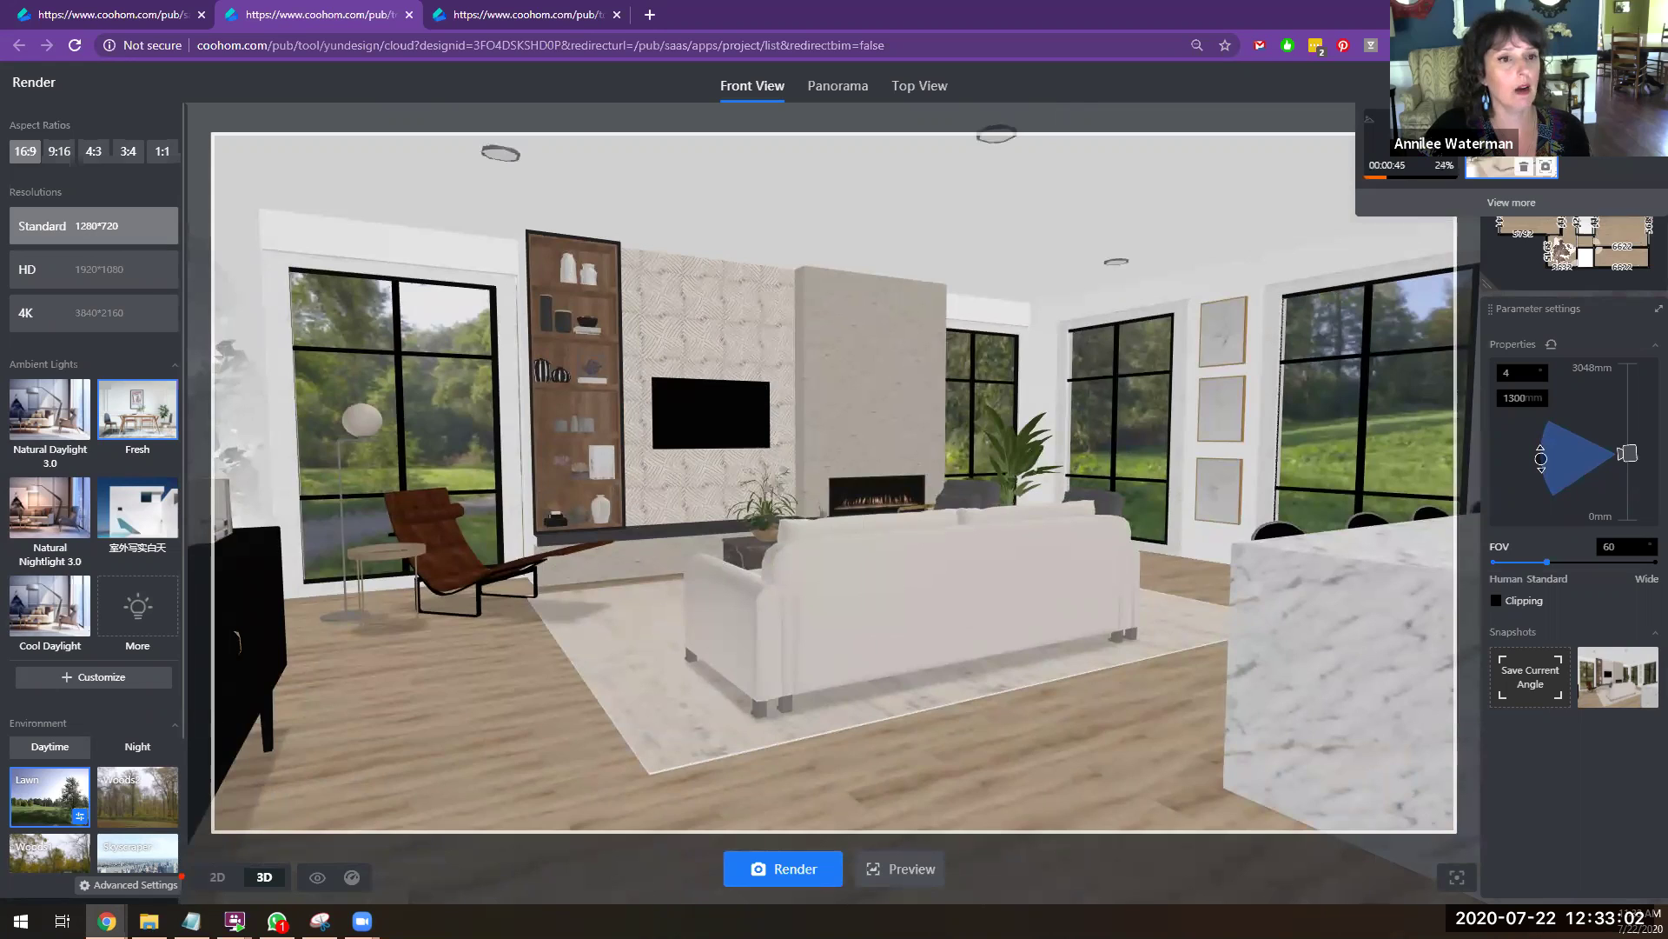
left_click(1491, 203)
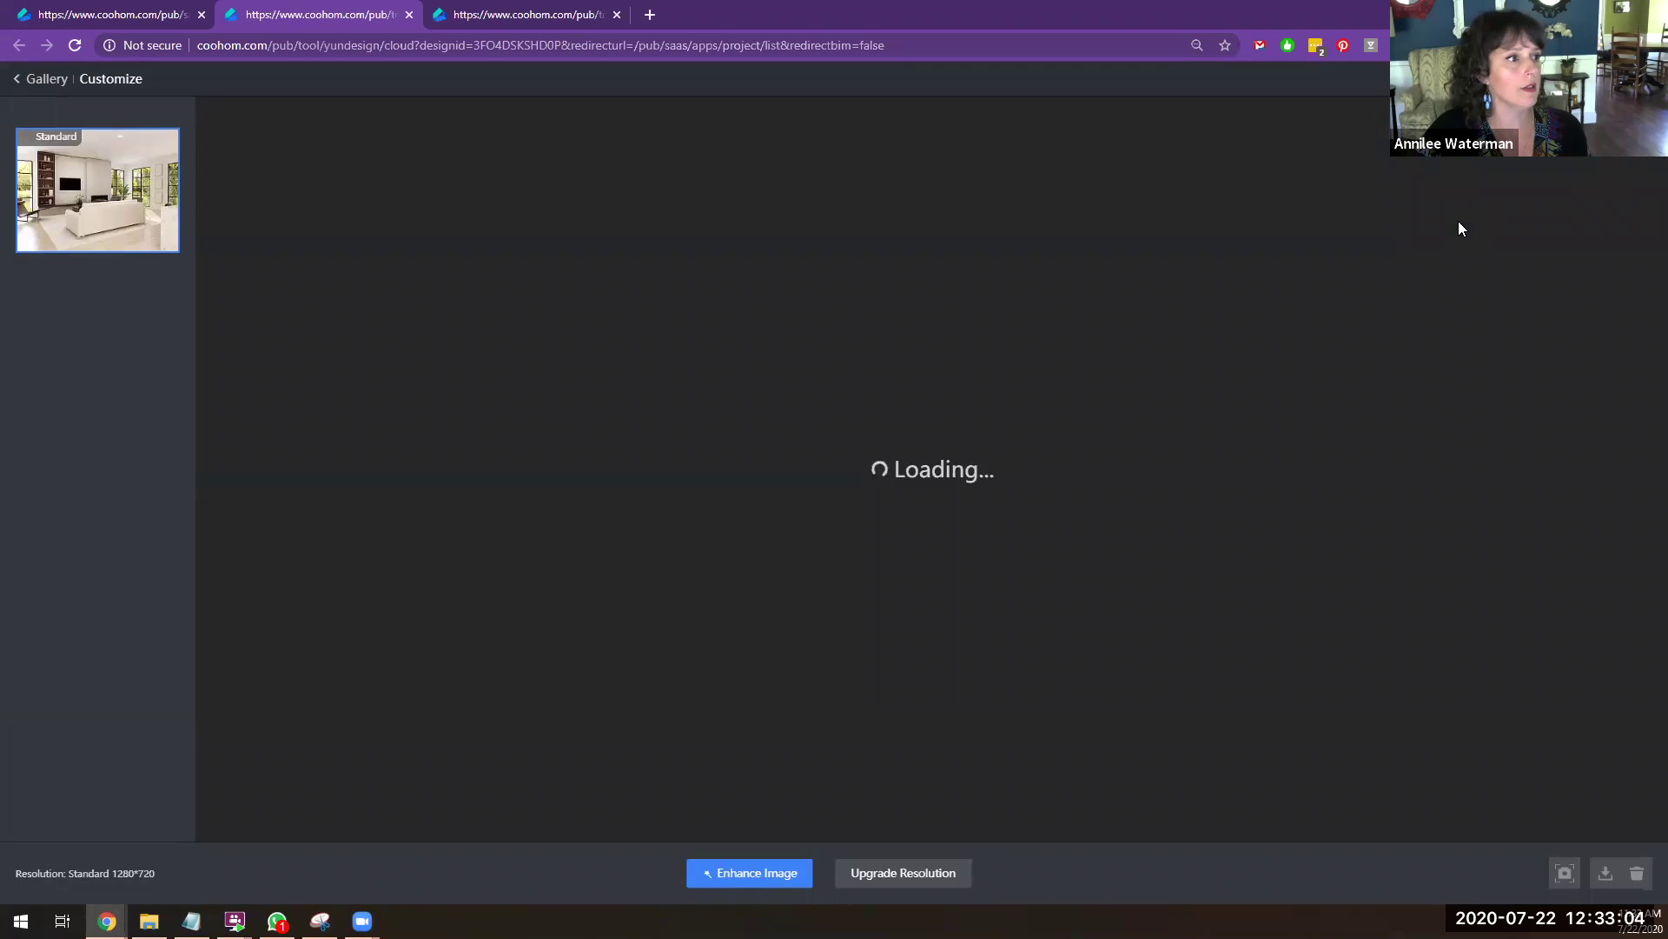
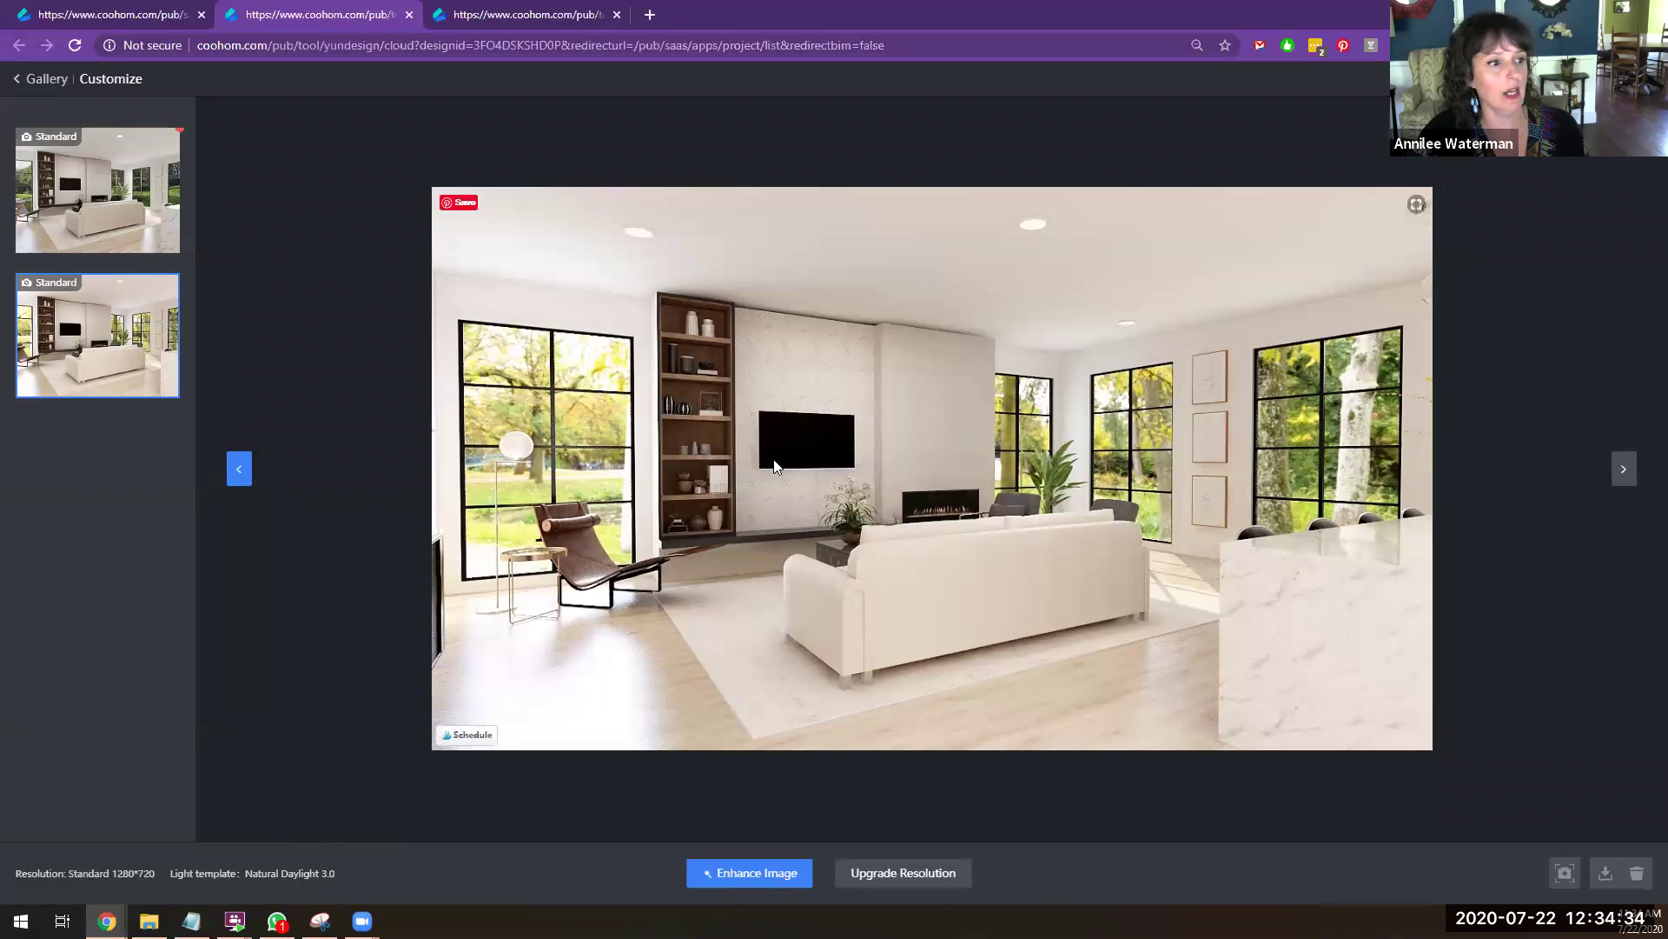
left_click(111, 209)
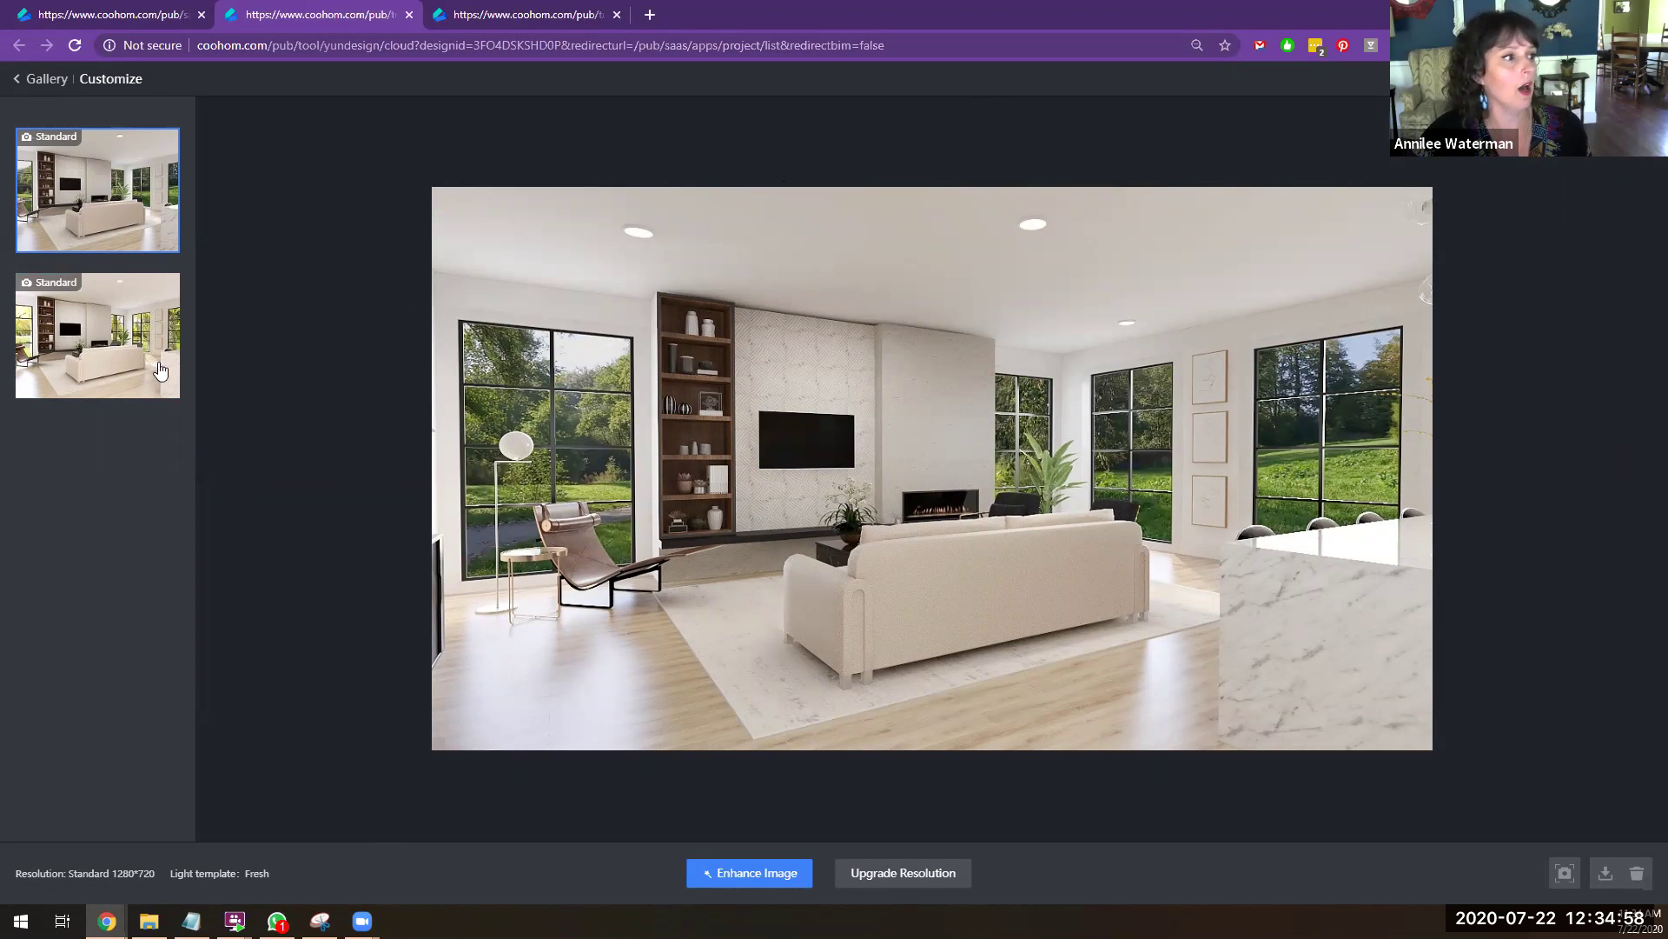
left_click(113, 365)
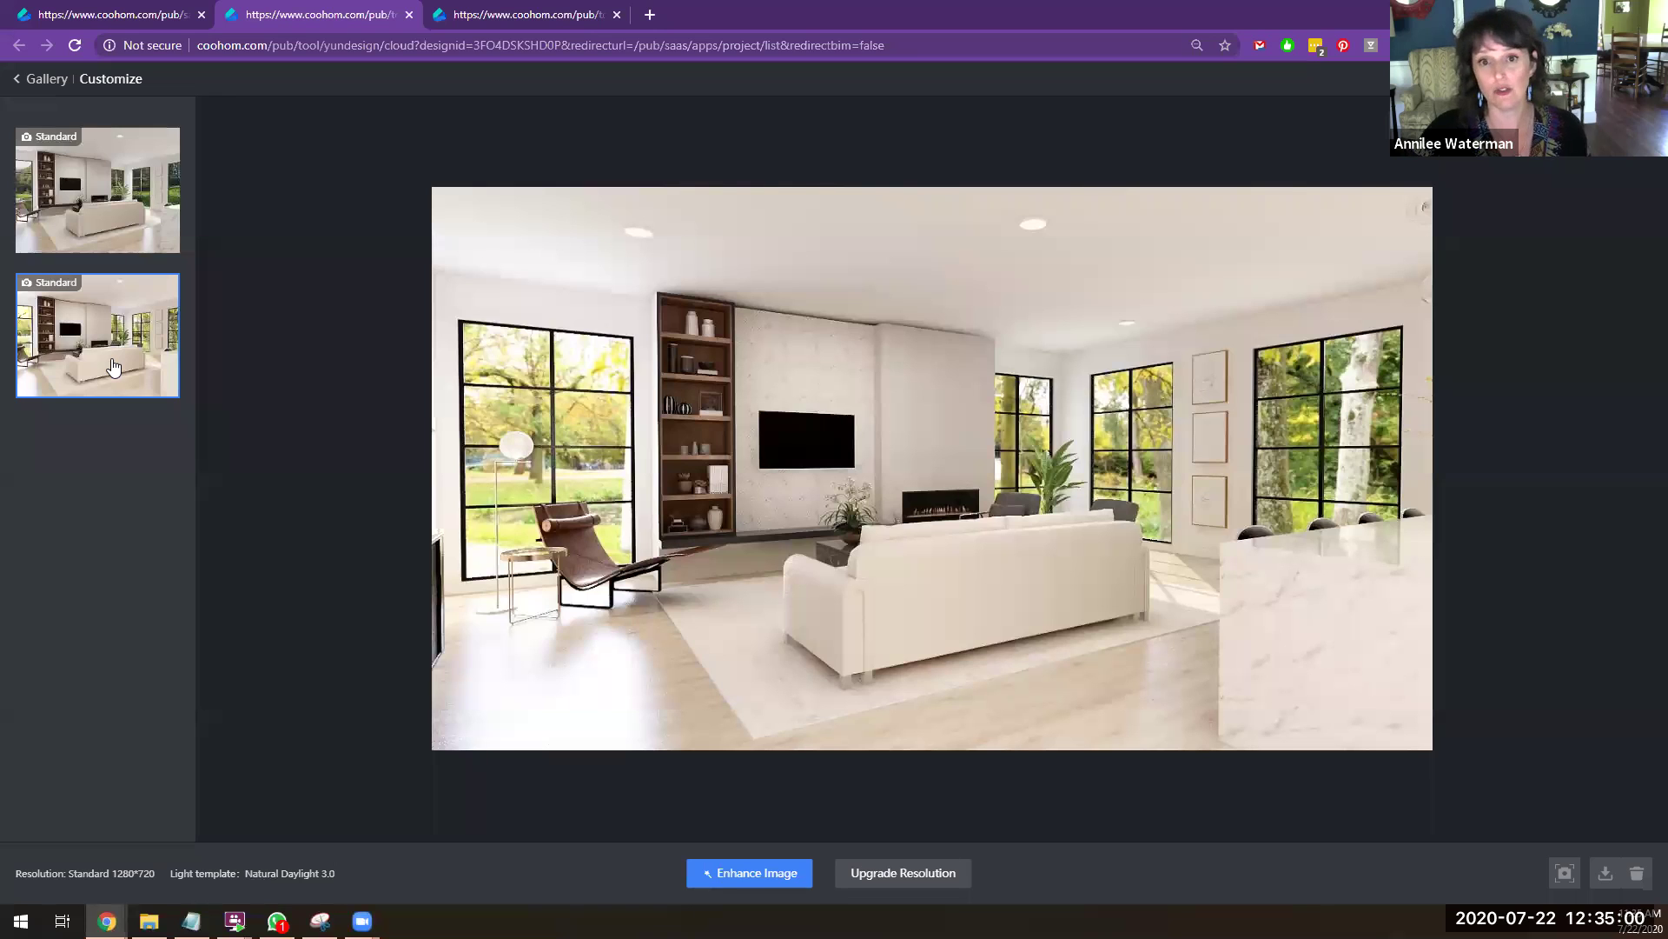
left_click(141, 193)
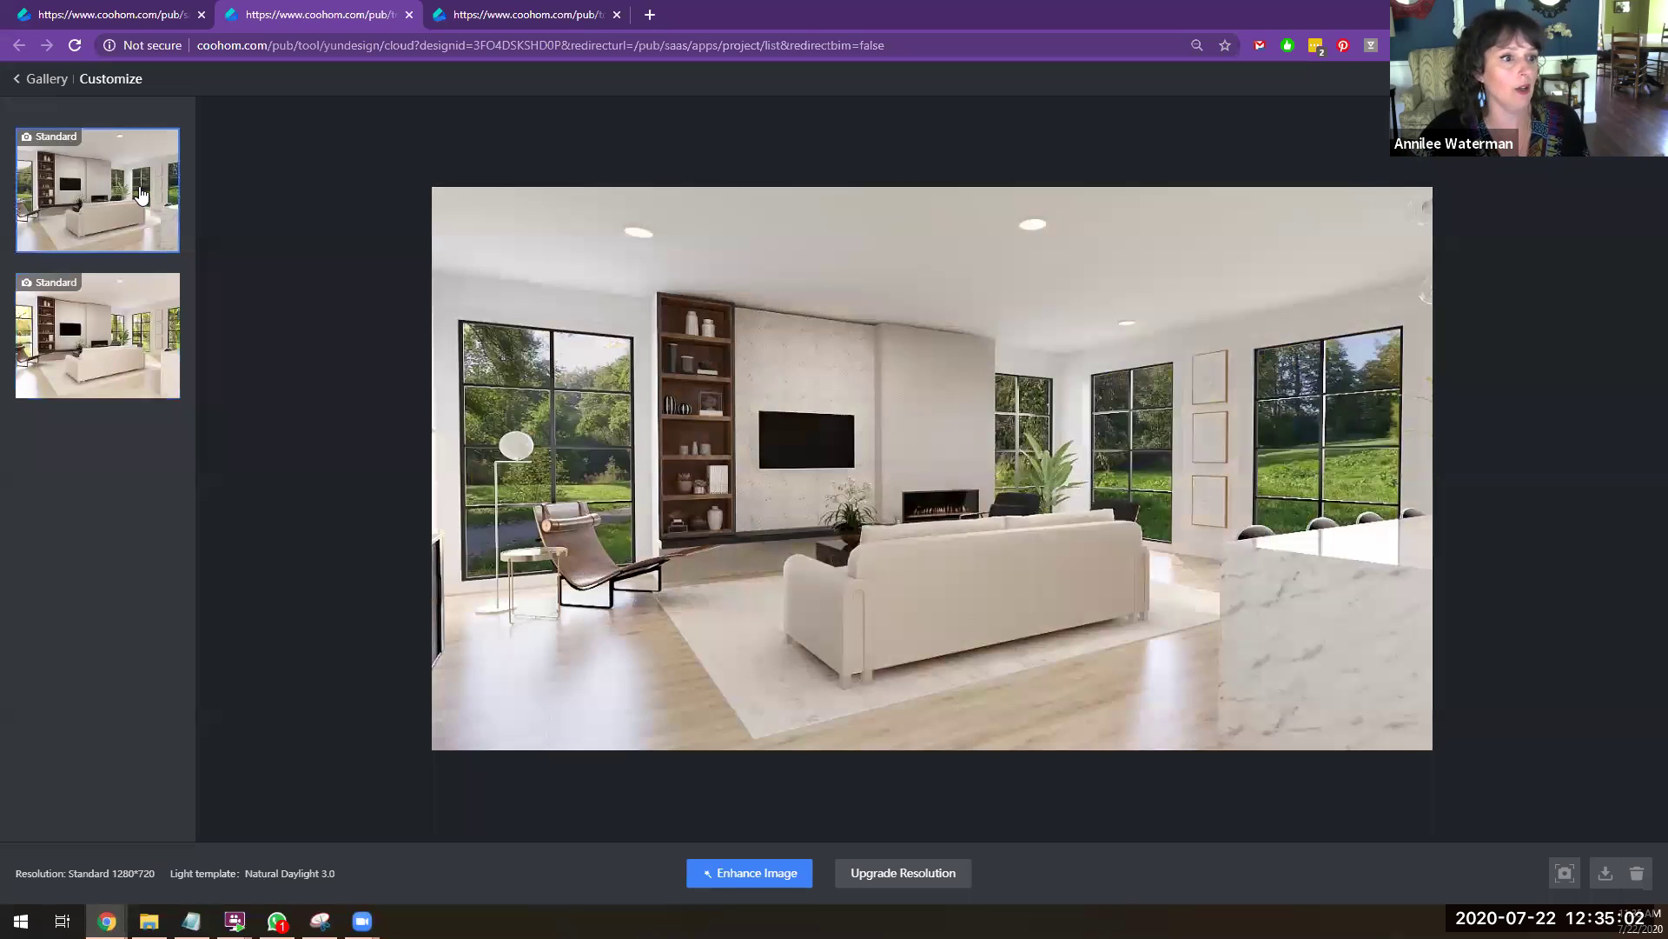
left_click(119, 349)
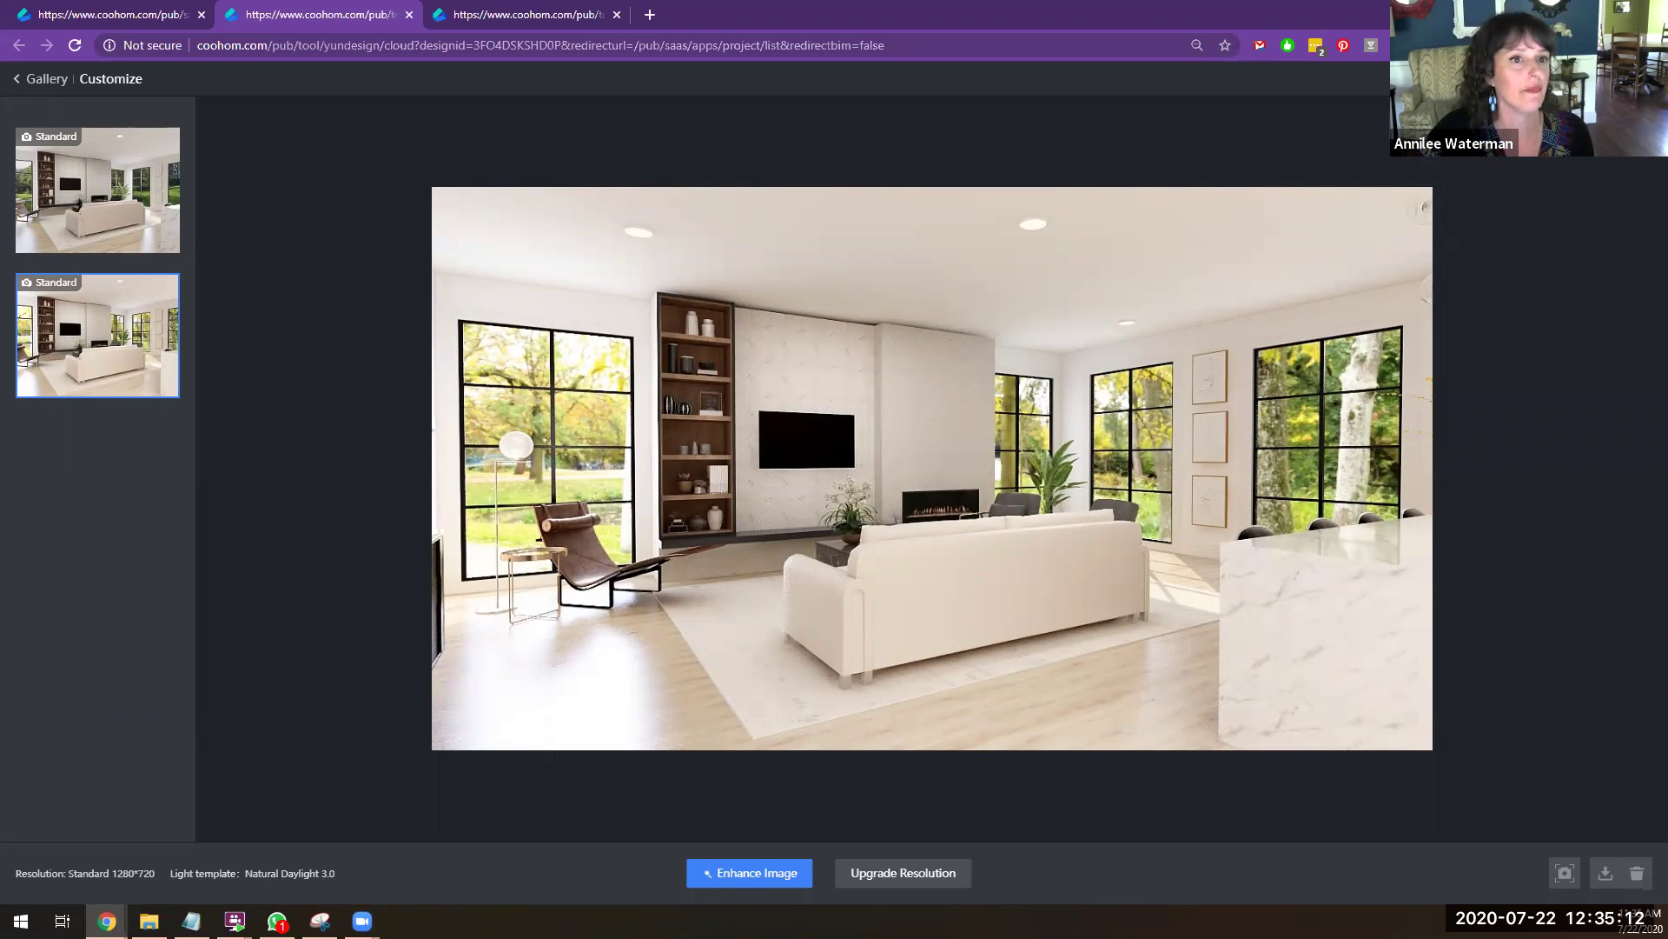
left_click(39, 79)
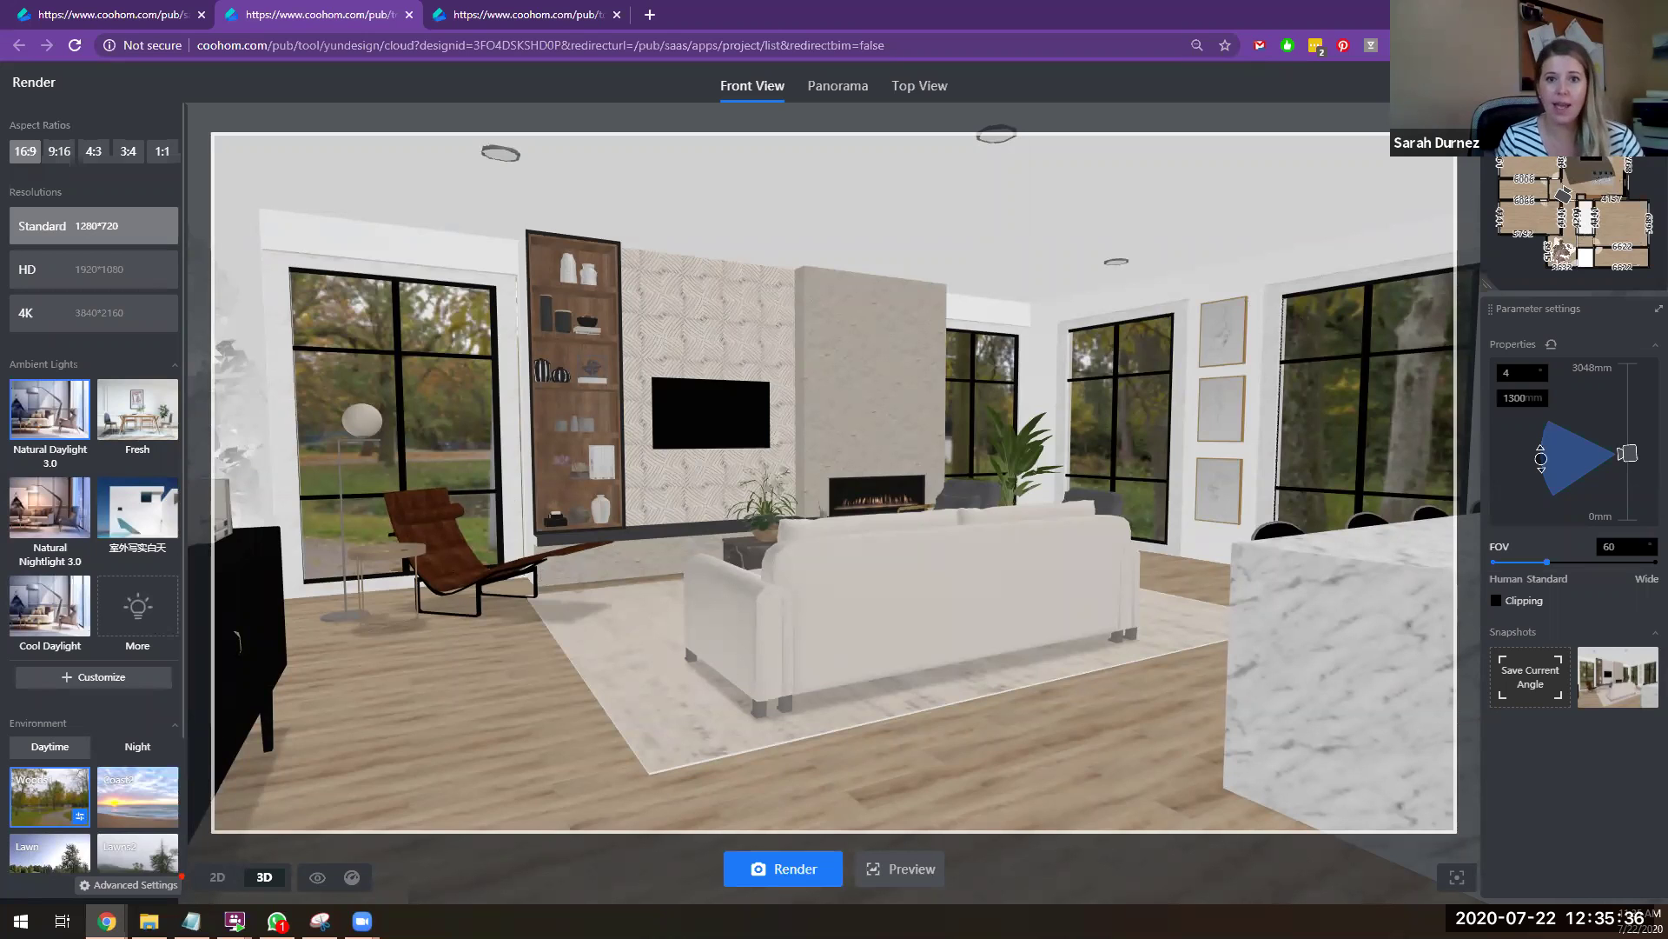
Step: Place a three-lamp track light from the Spotlights library in the great room plan, between the coffee table and the media wall
left_click(1636, 83)
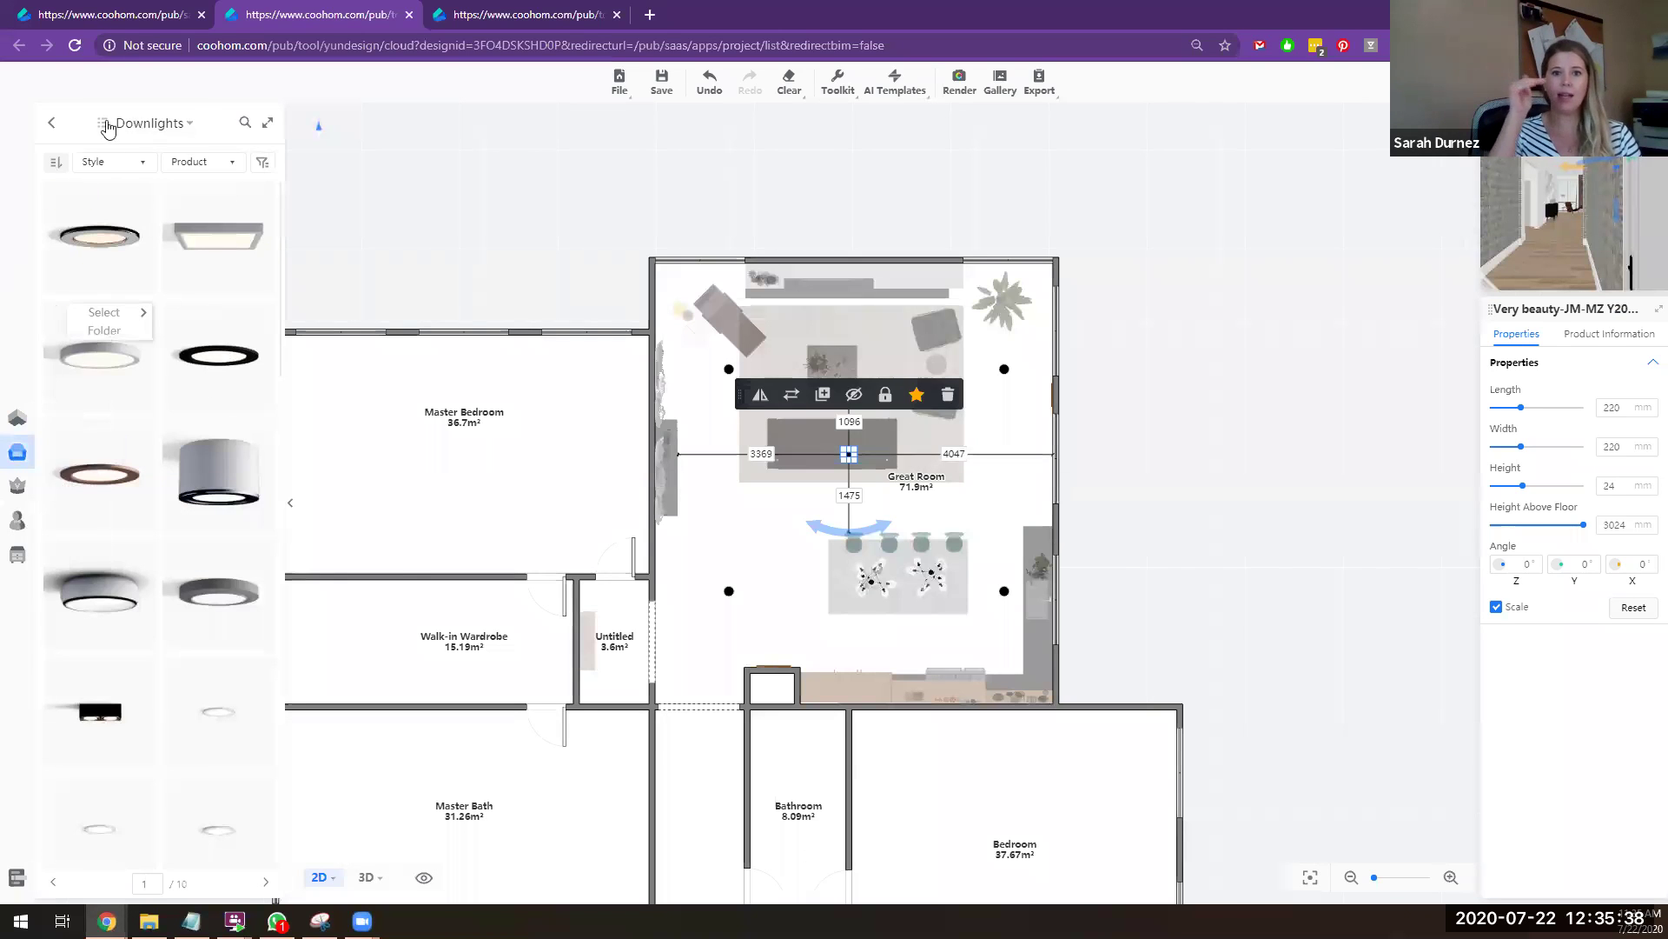
left_click(51, 122)
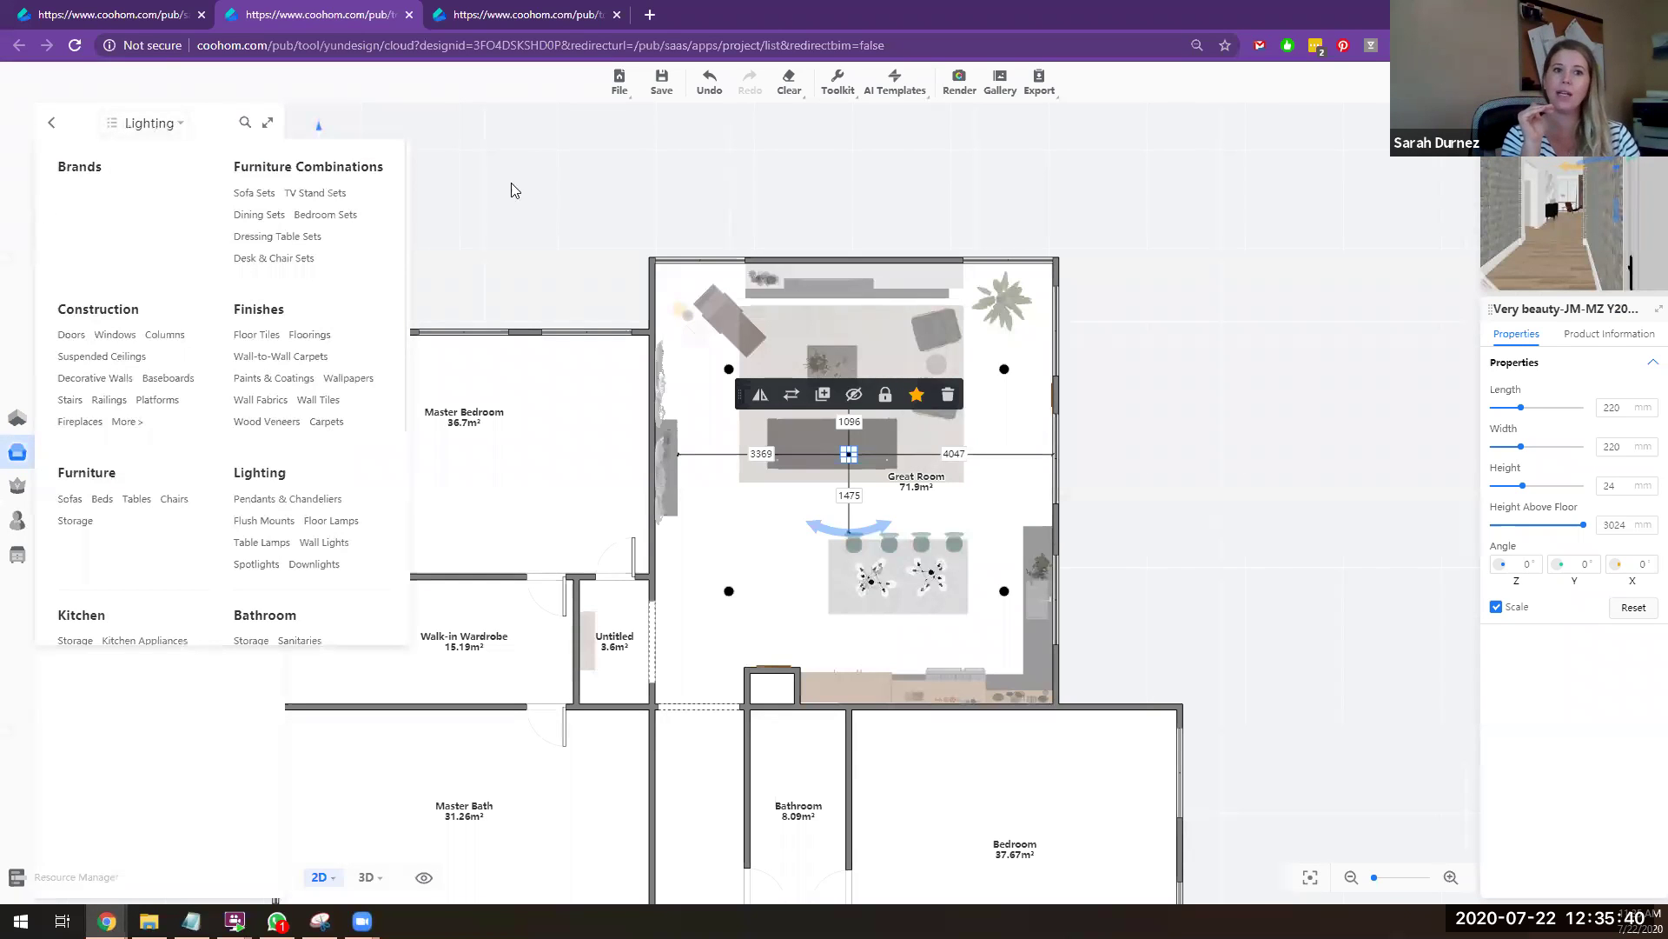
left_click(247, 311)
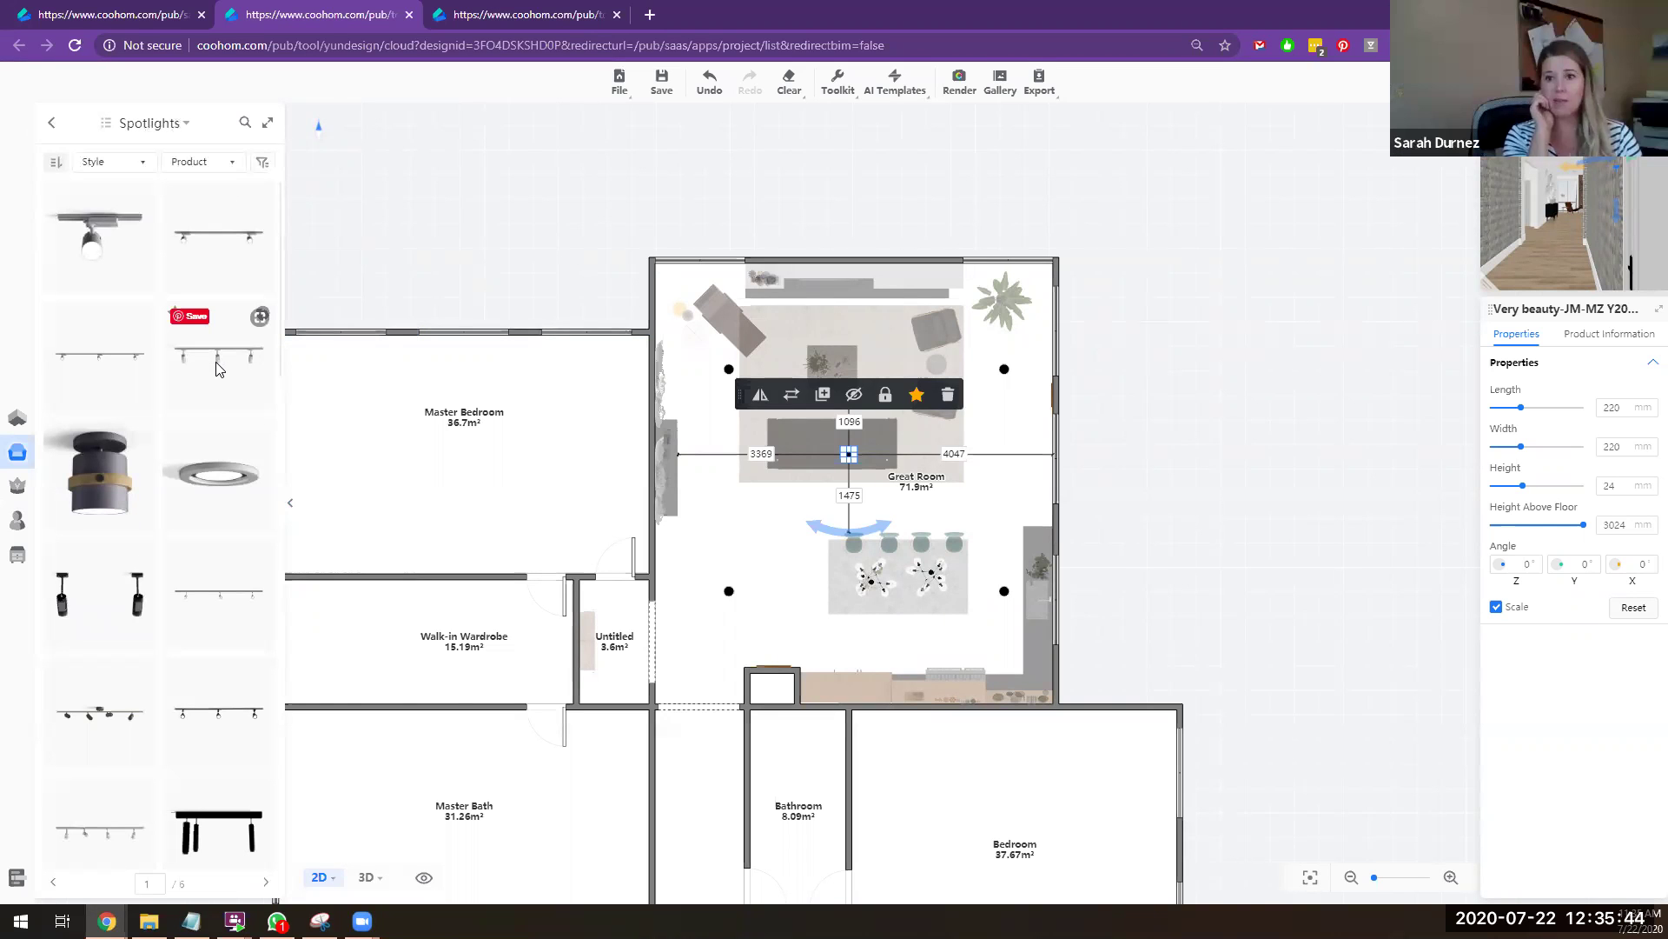
left_click_drag(219, 368, 850, 316)
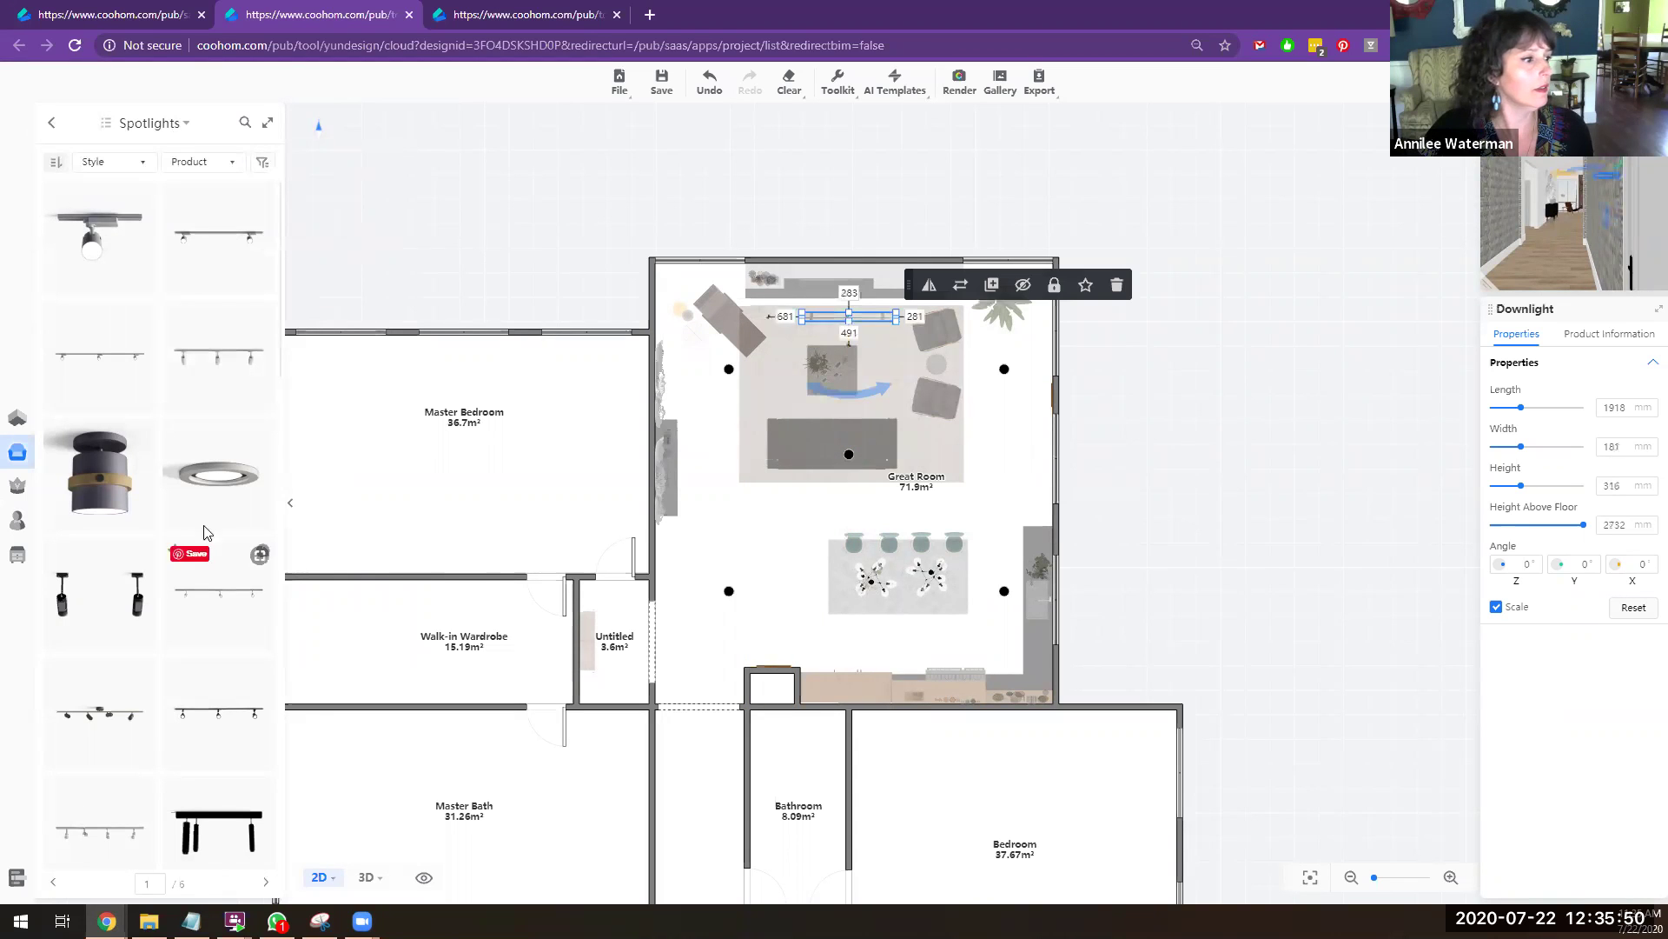
Step: Add a longer four-lamp track light beside the coffee table and delete the shorter three-lamp track
scroll(216, 504, "down", 3)
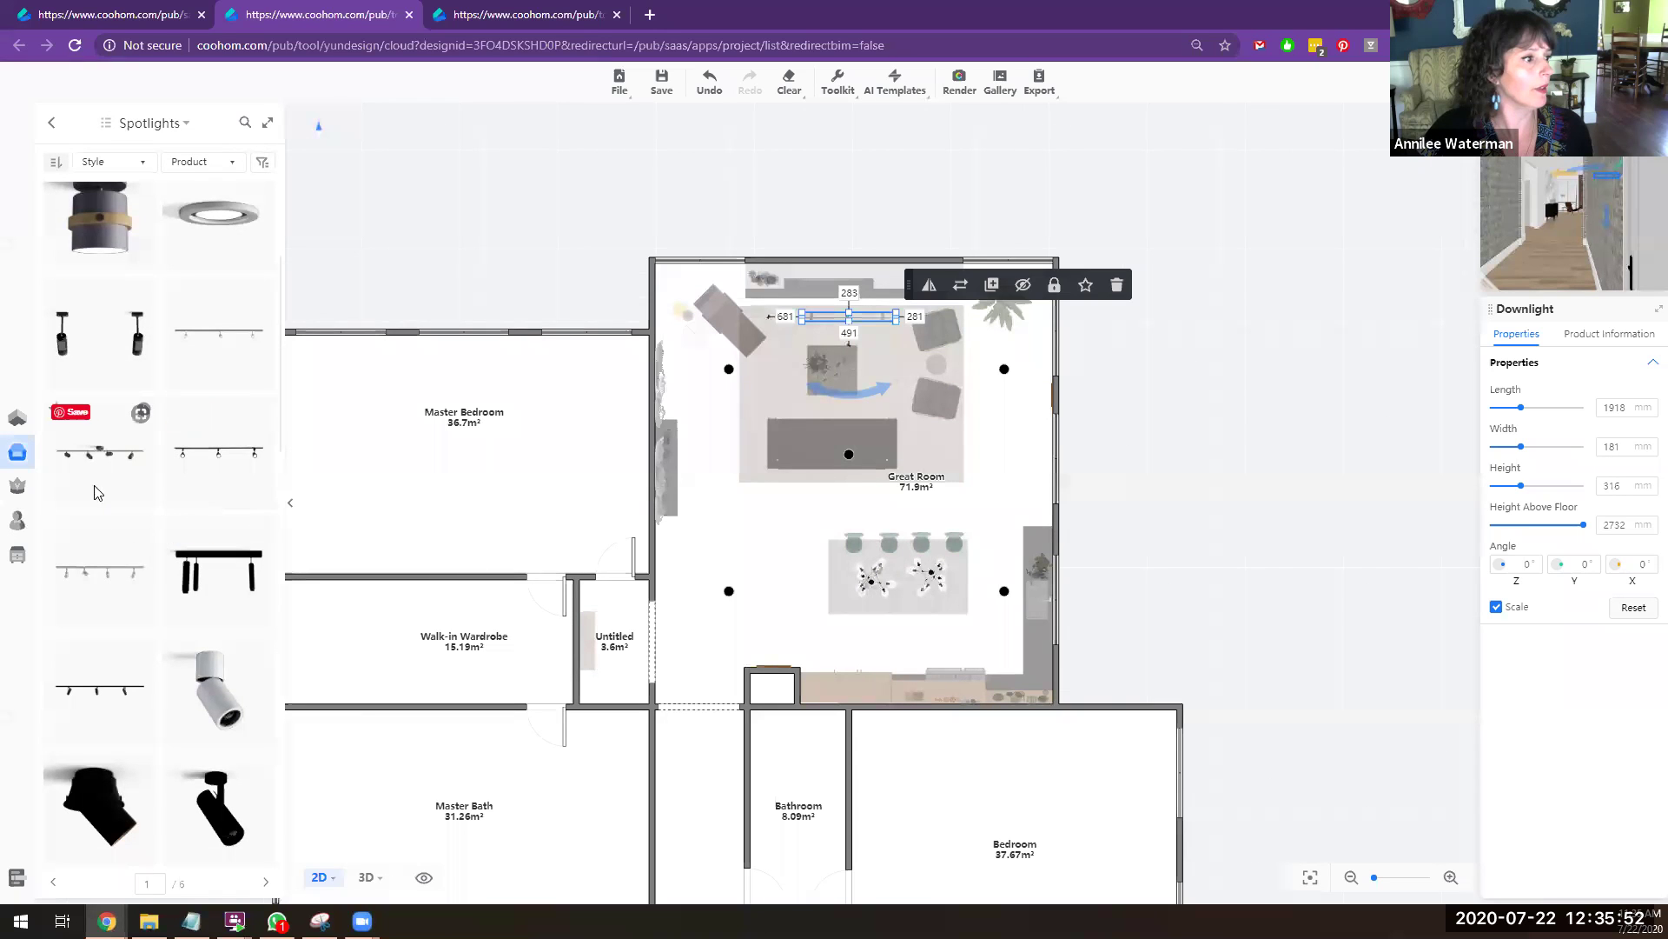
left_click_drag(104, 581, 858, 351)
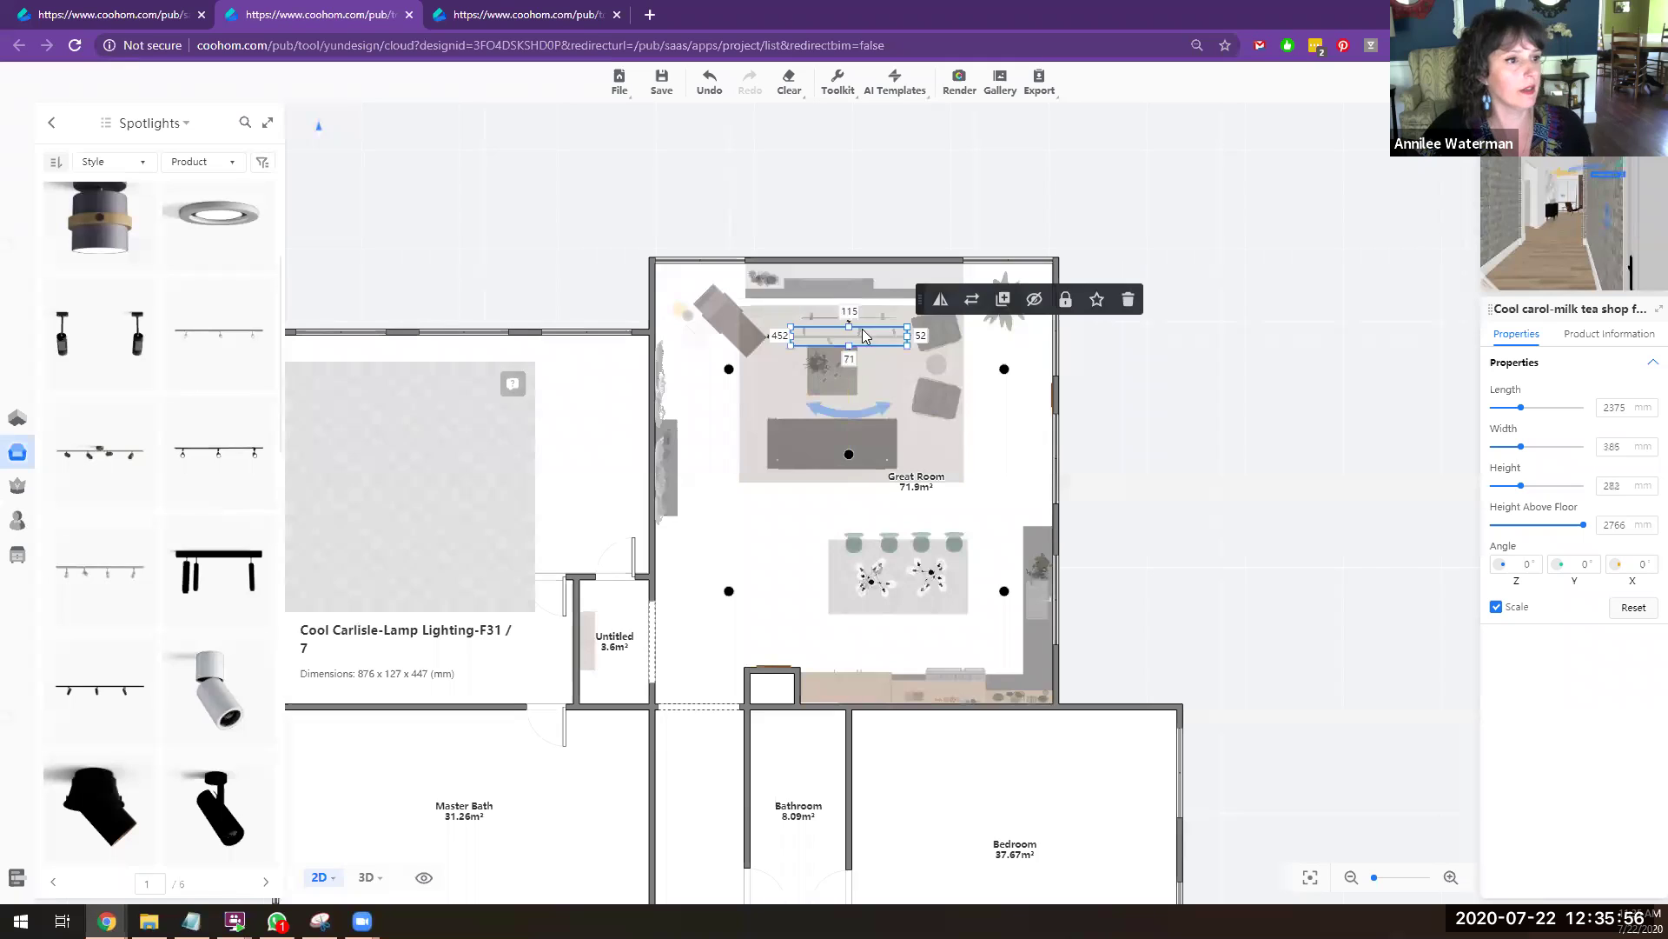
scroll(858, 289, "up", 2)
scroll(859, 289, "up", 2)
left_click(838, 349)
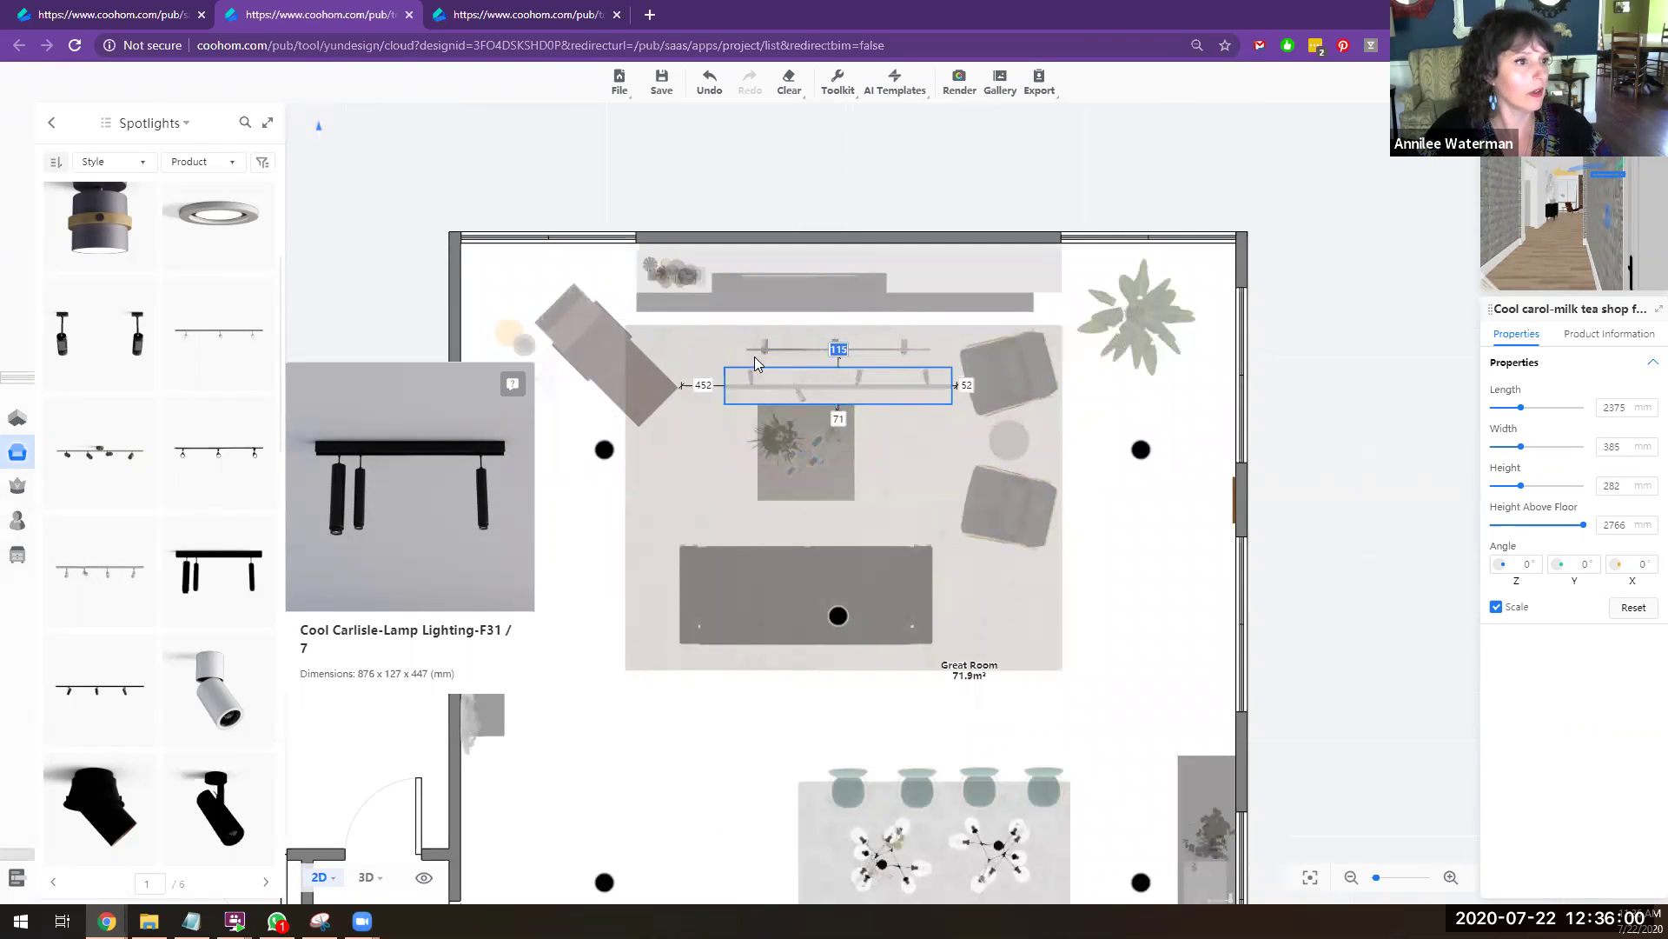
left_click(803, 354)
left_click(769, 351)
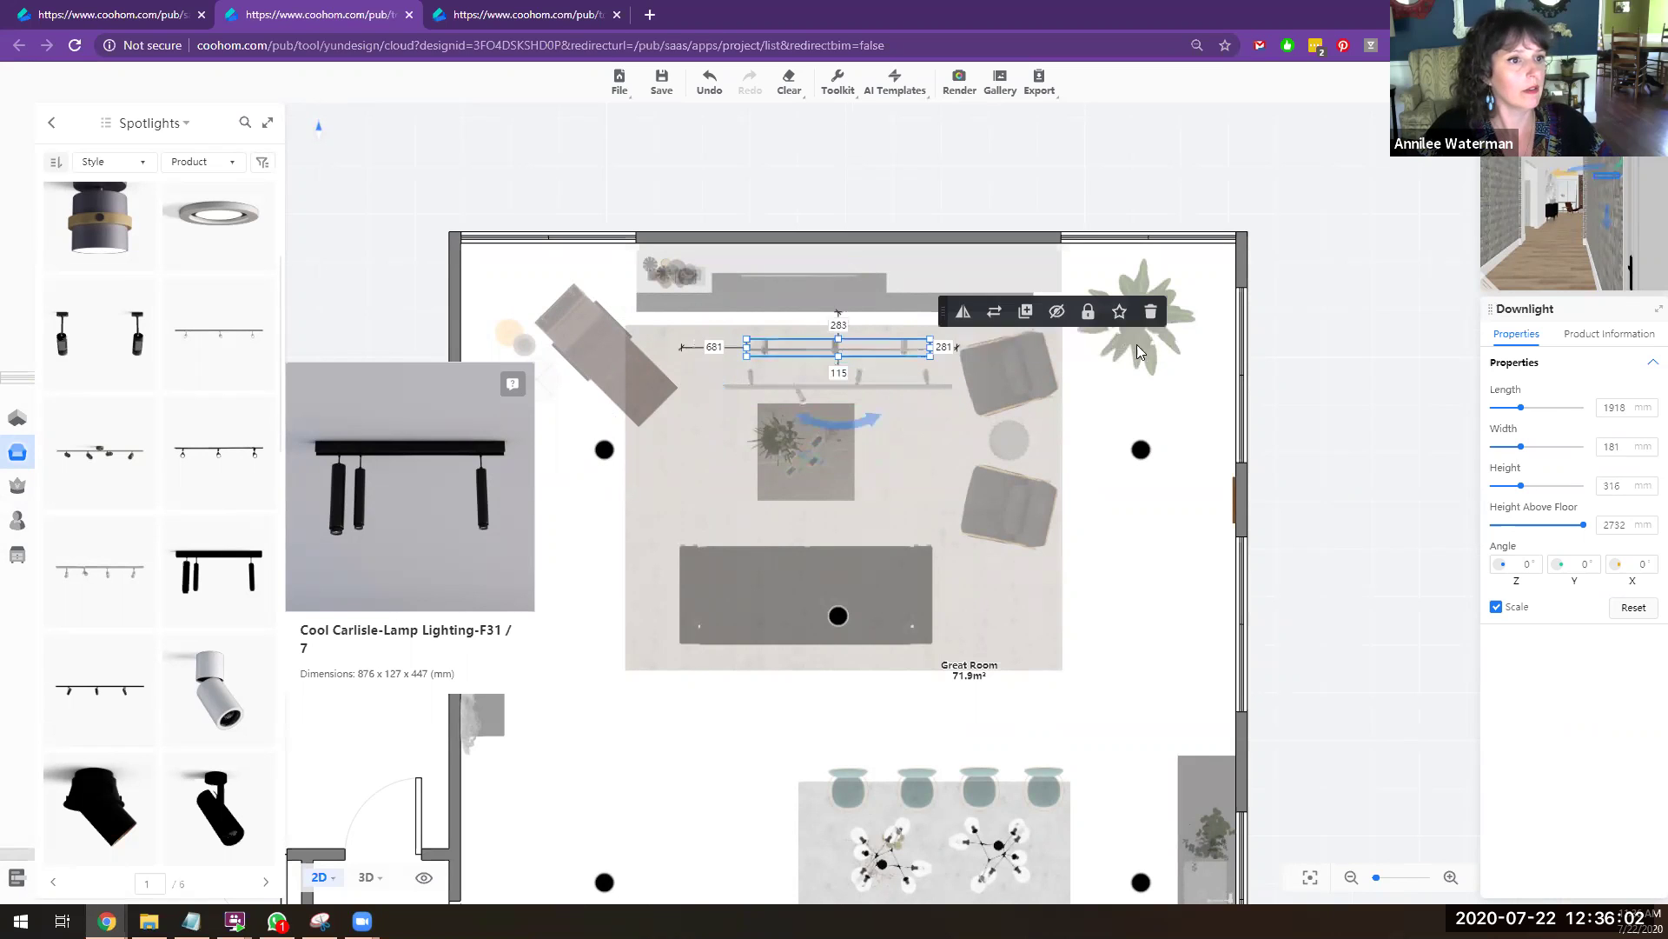
left_click(1157, 316)
Step: Move the track light closer to the media wall in plan, and slide it towards the fireplace in the 3D view
left_click(838, 393)
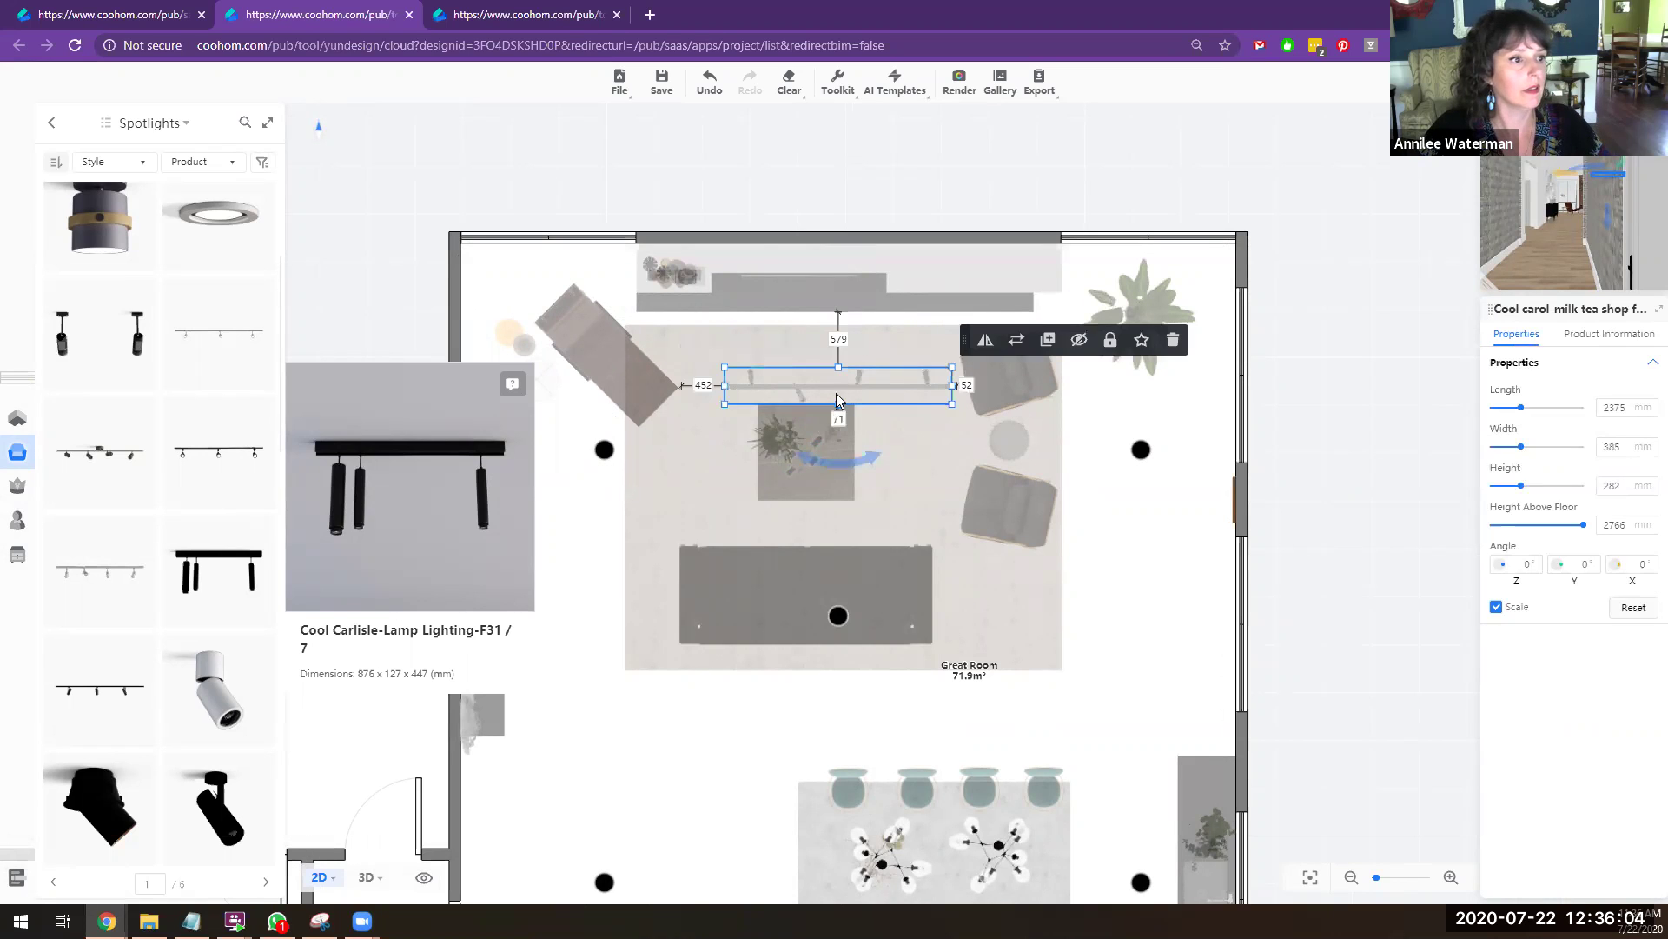
left_click_drag(857, 392, 845, 326)
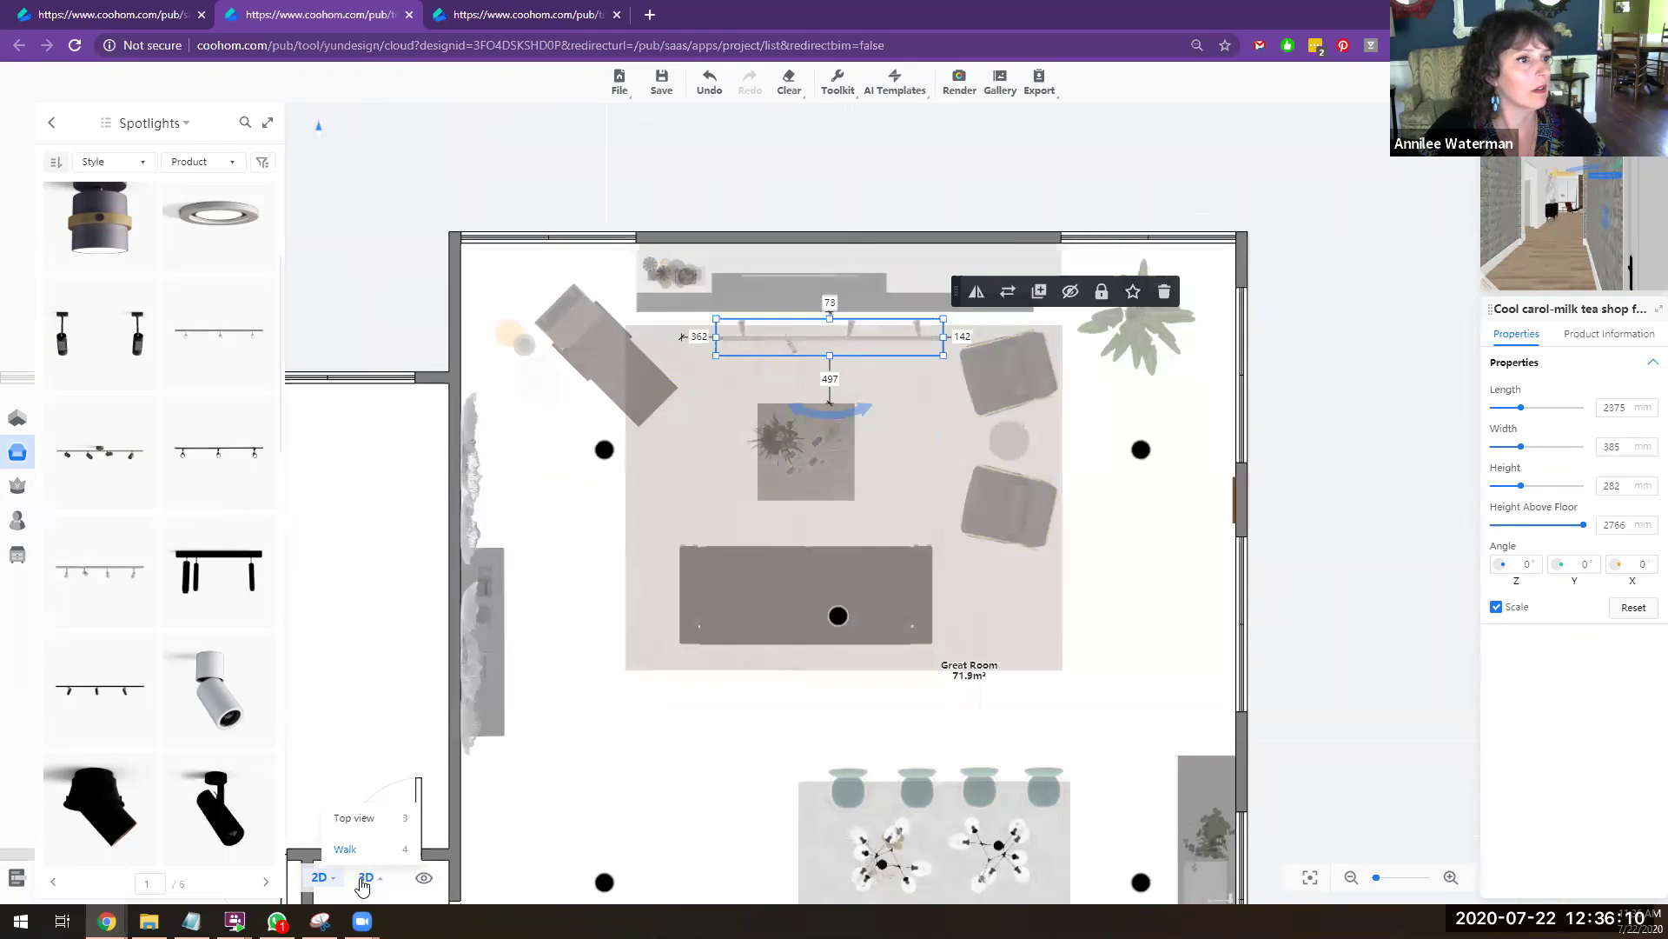
left_click(366, 877)
scroll(794, 590, "up", 8)
left_click_drag(774, 612, 532, 619)
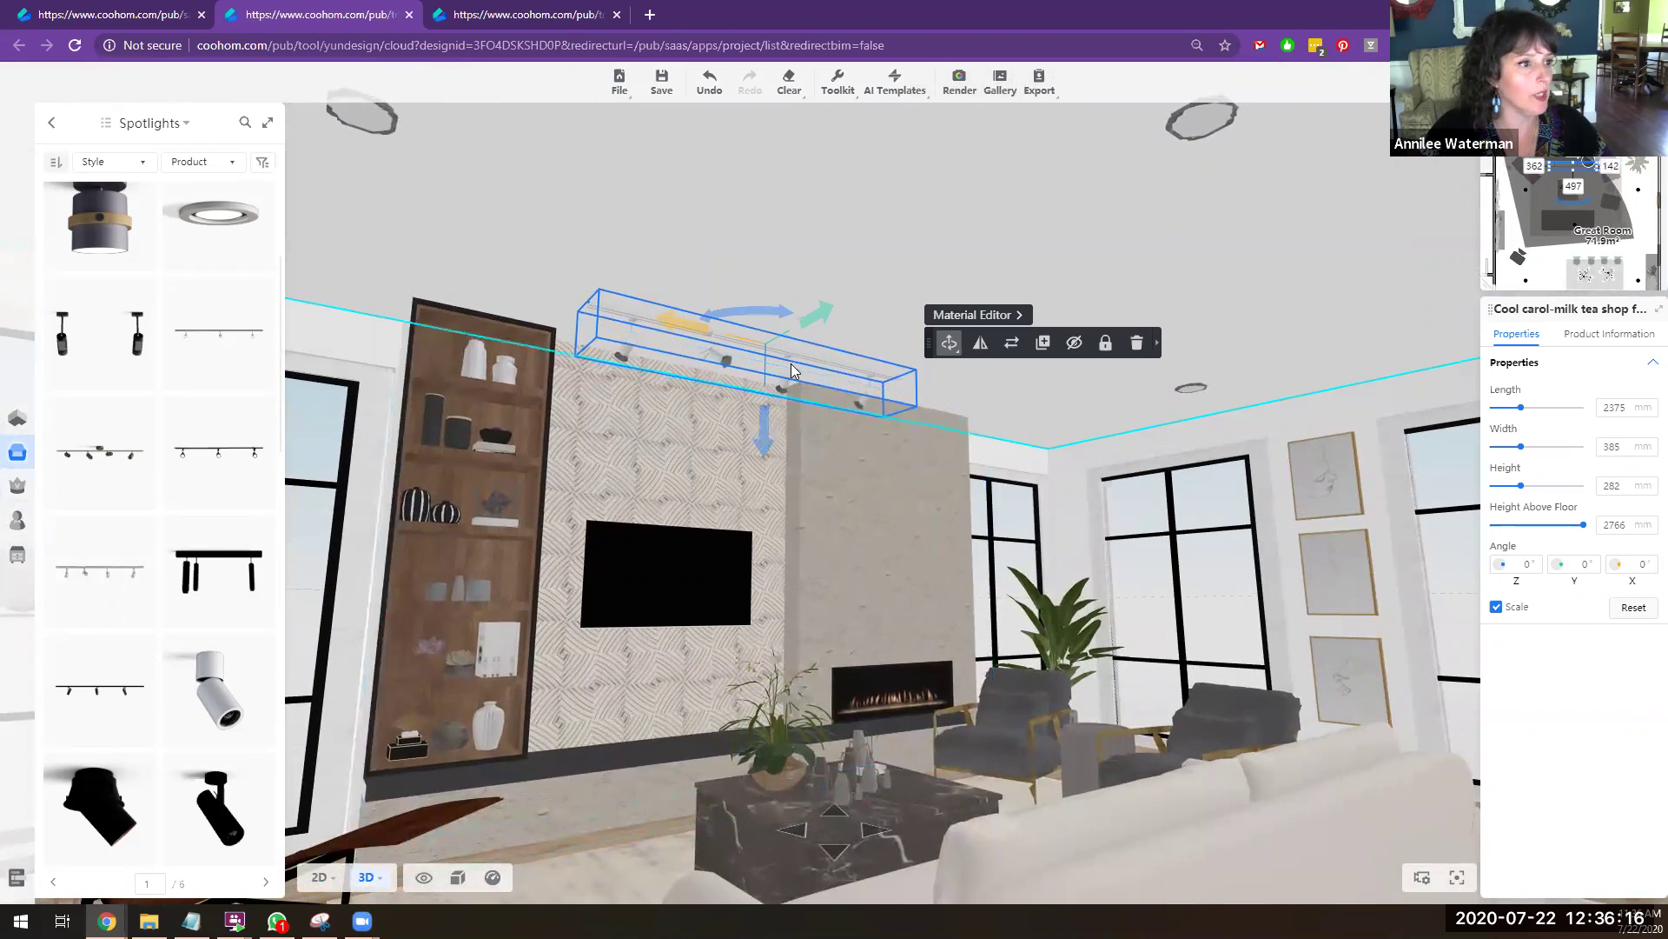
left_click_drag(665, 321, 724, 323)
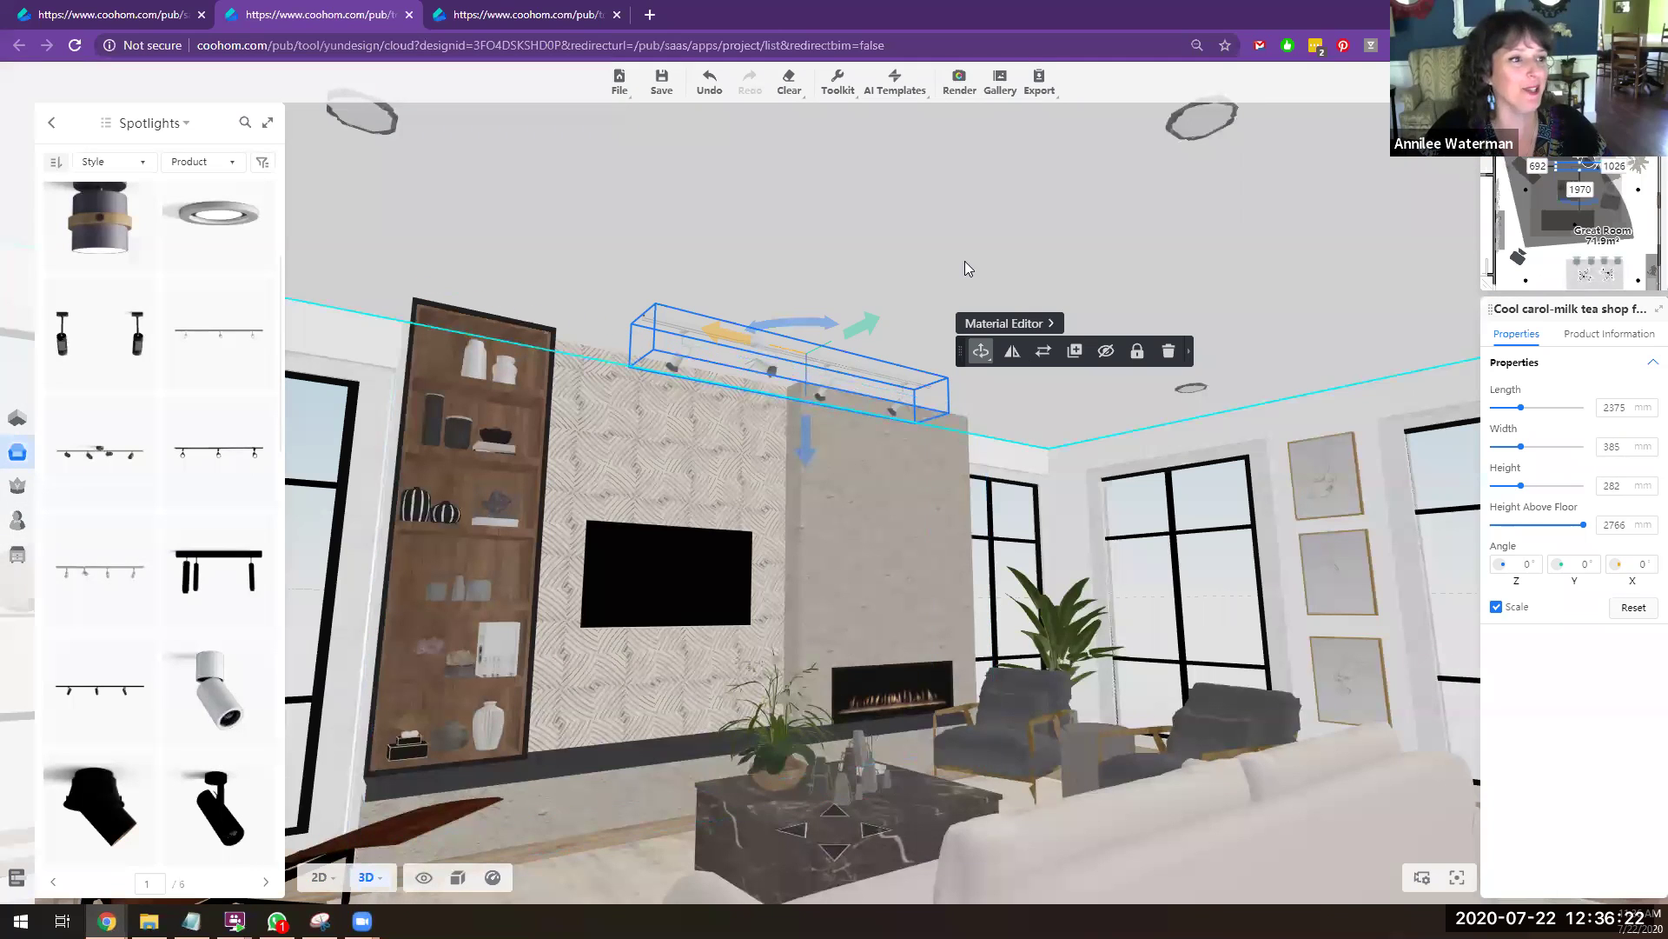
Step: Render the great room with the added track light, using Natural Daylight 3.0 at Standard 1280*720
left_click(959, 81)
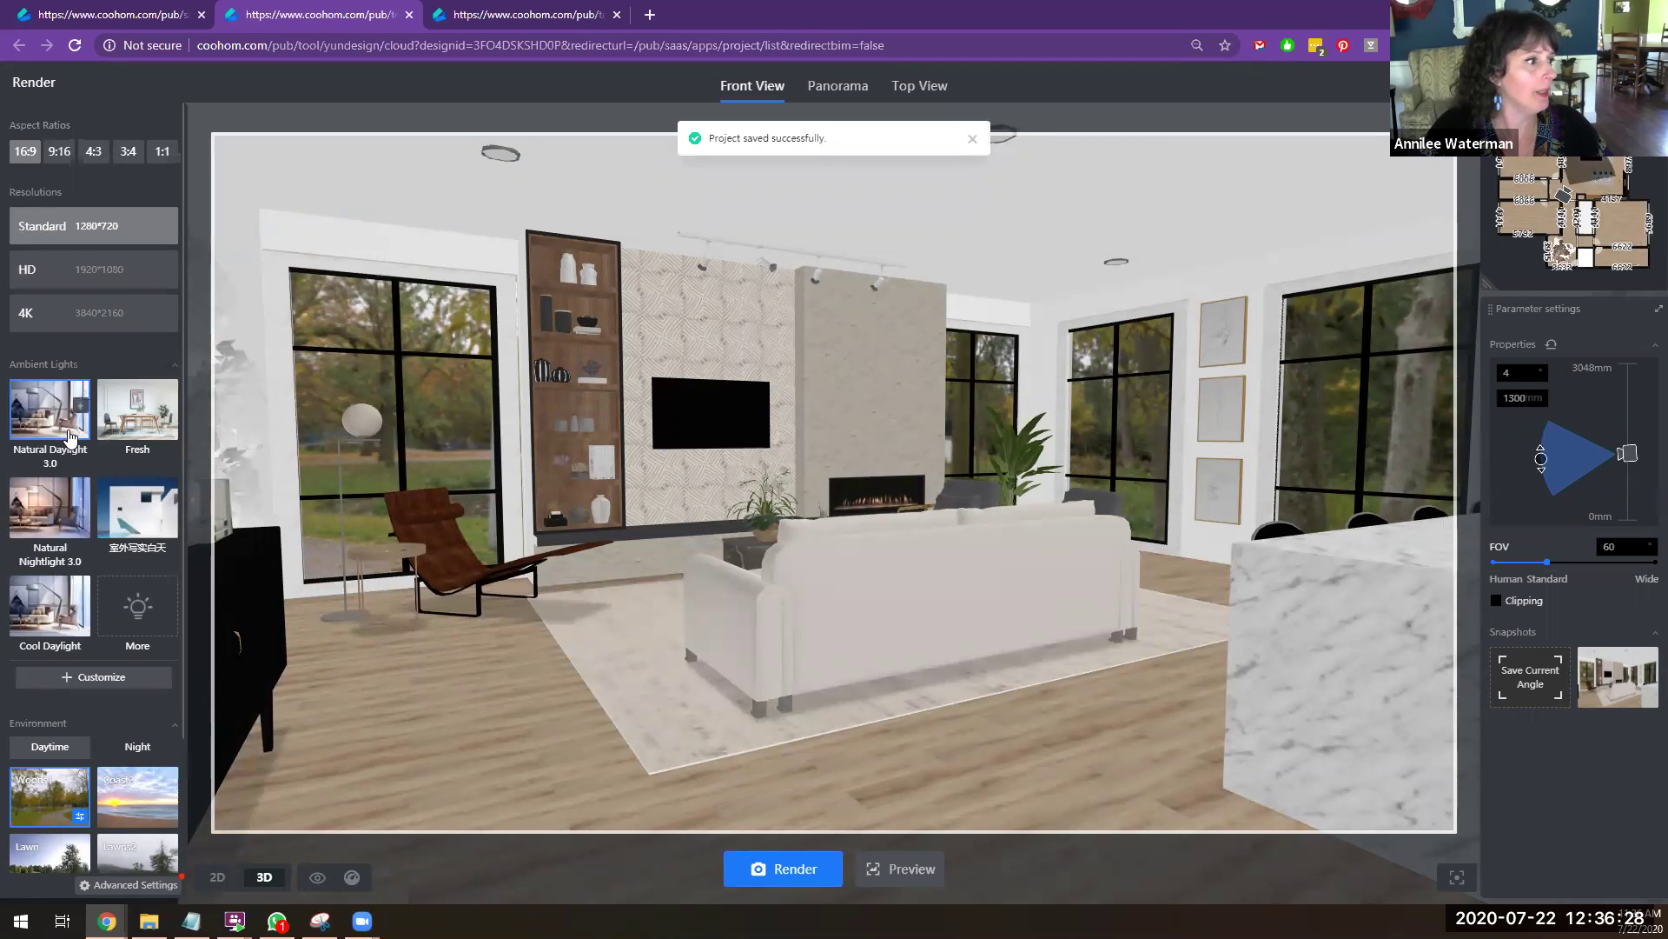
left_click(823, 876)
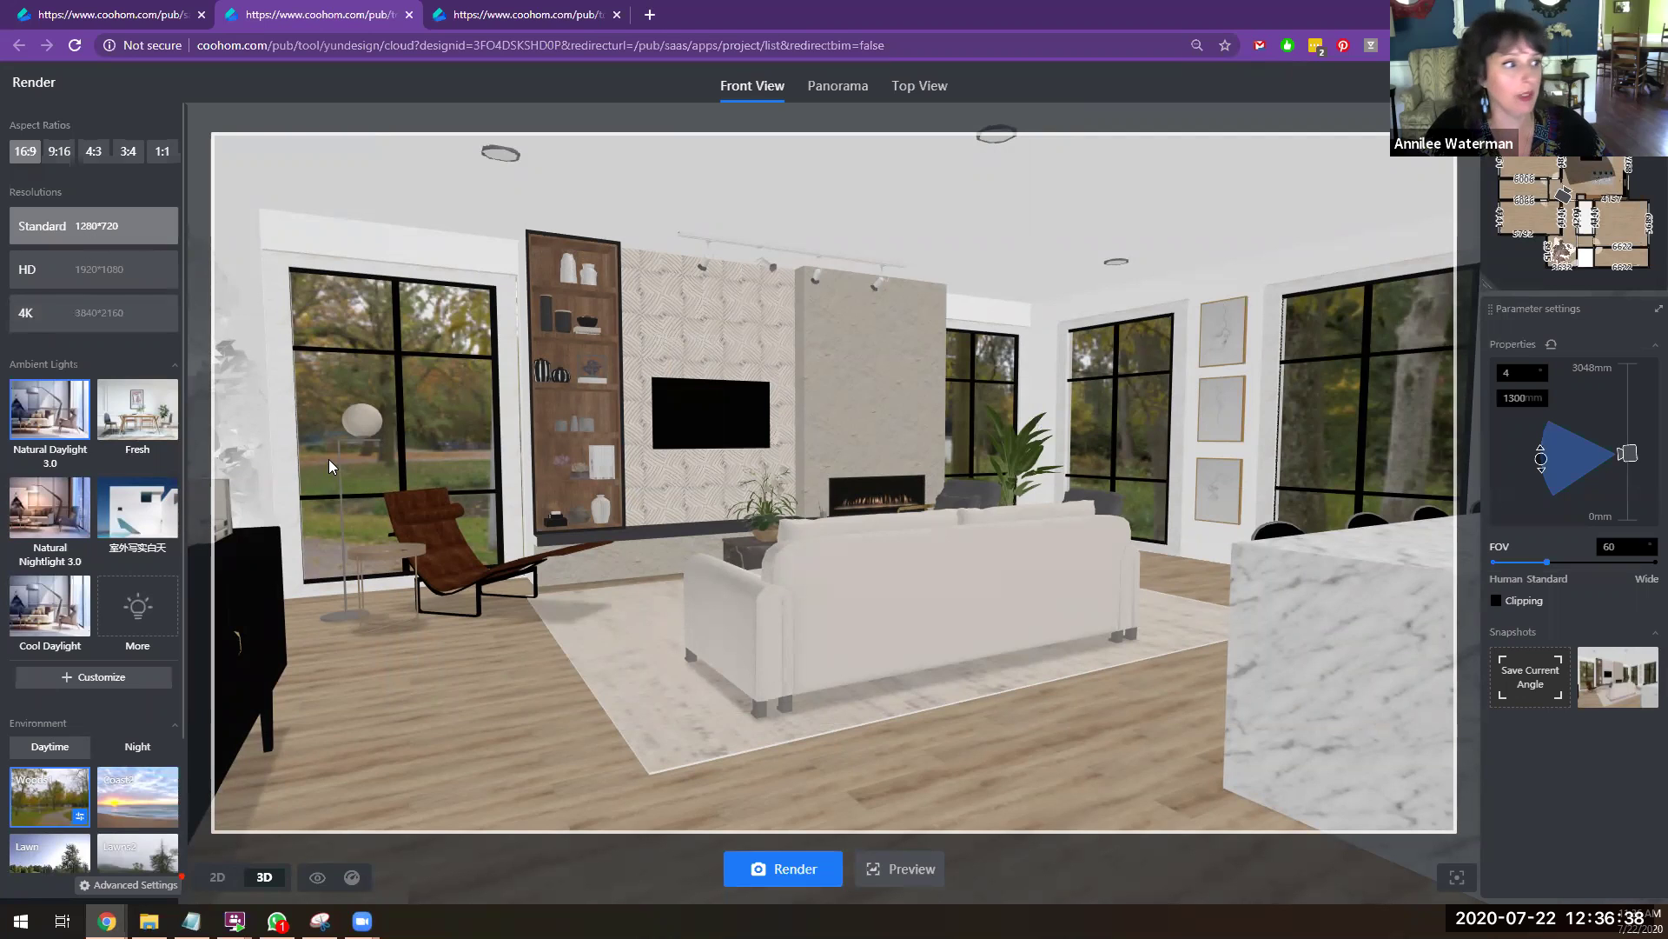
Step: Create a custom ambient light scheme from the Natural Daylight 3.0 template
scroll(184, 497, "down", 2)
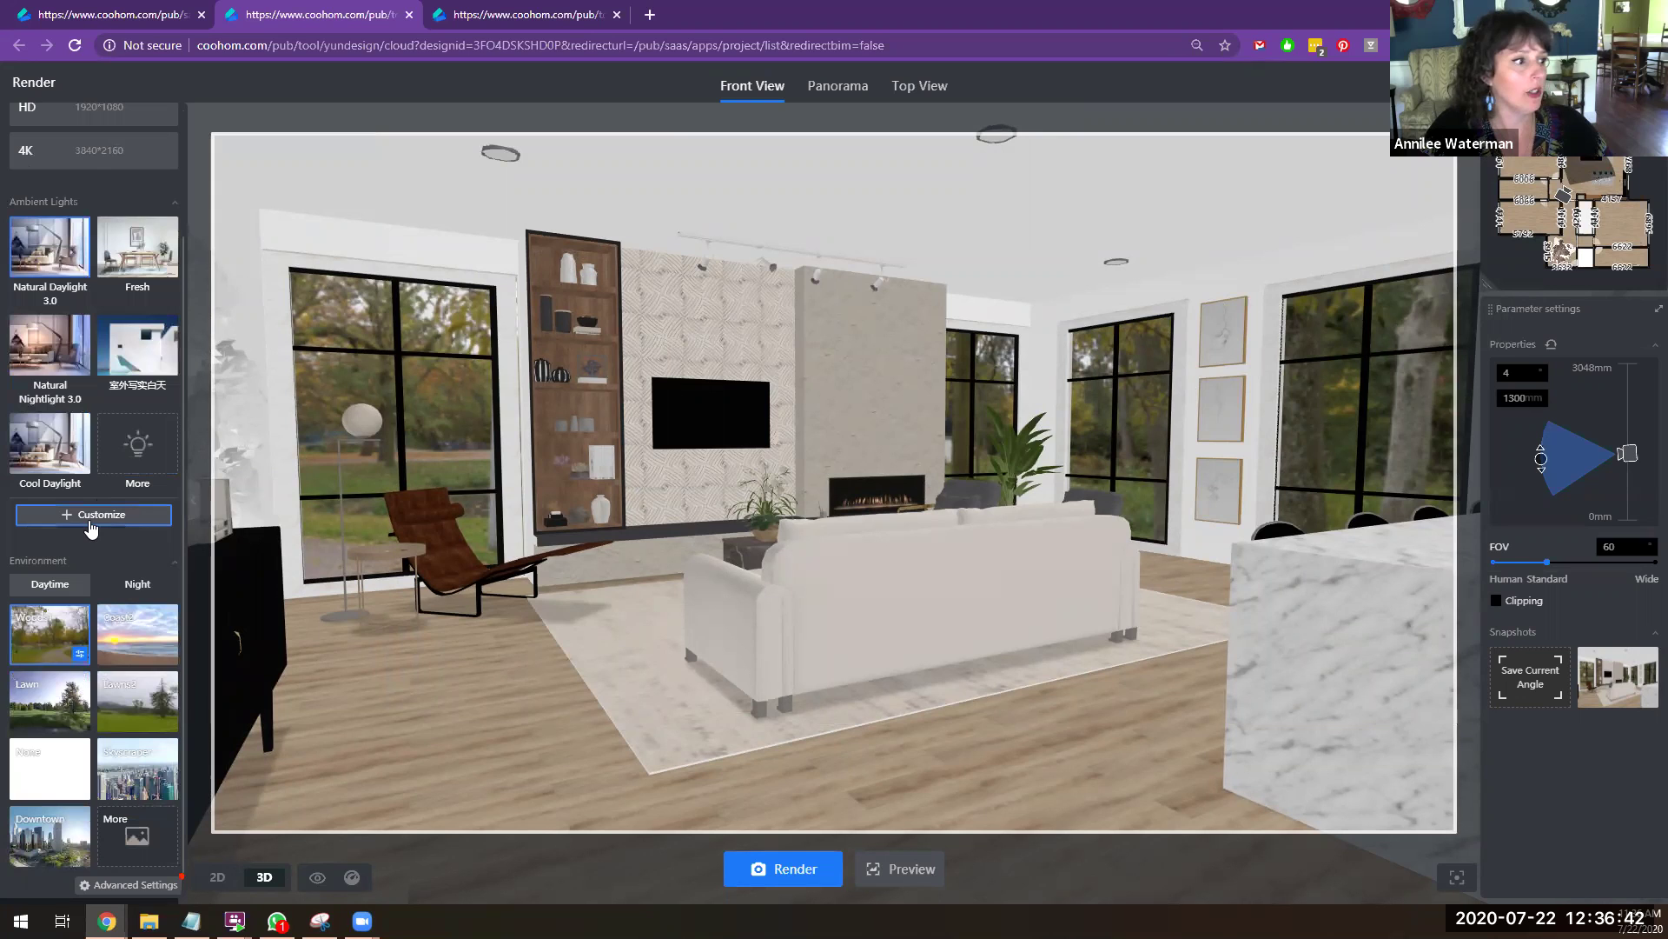
left_click(90, 515)
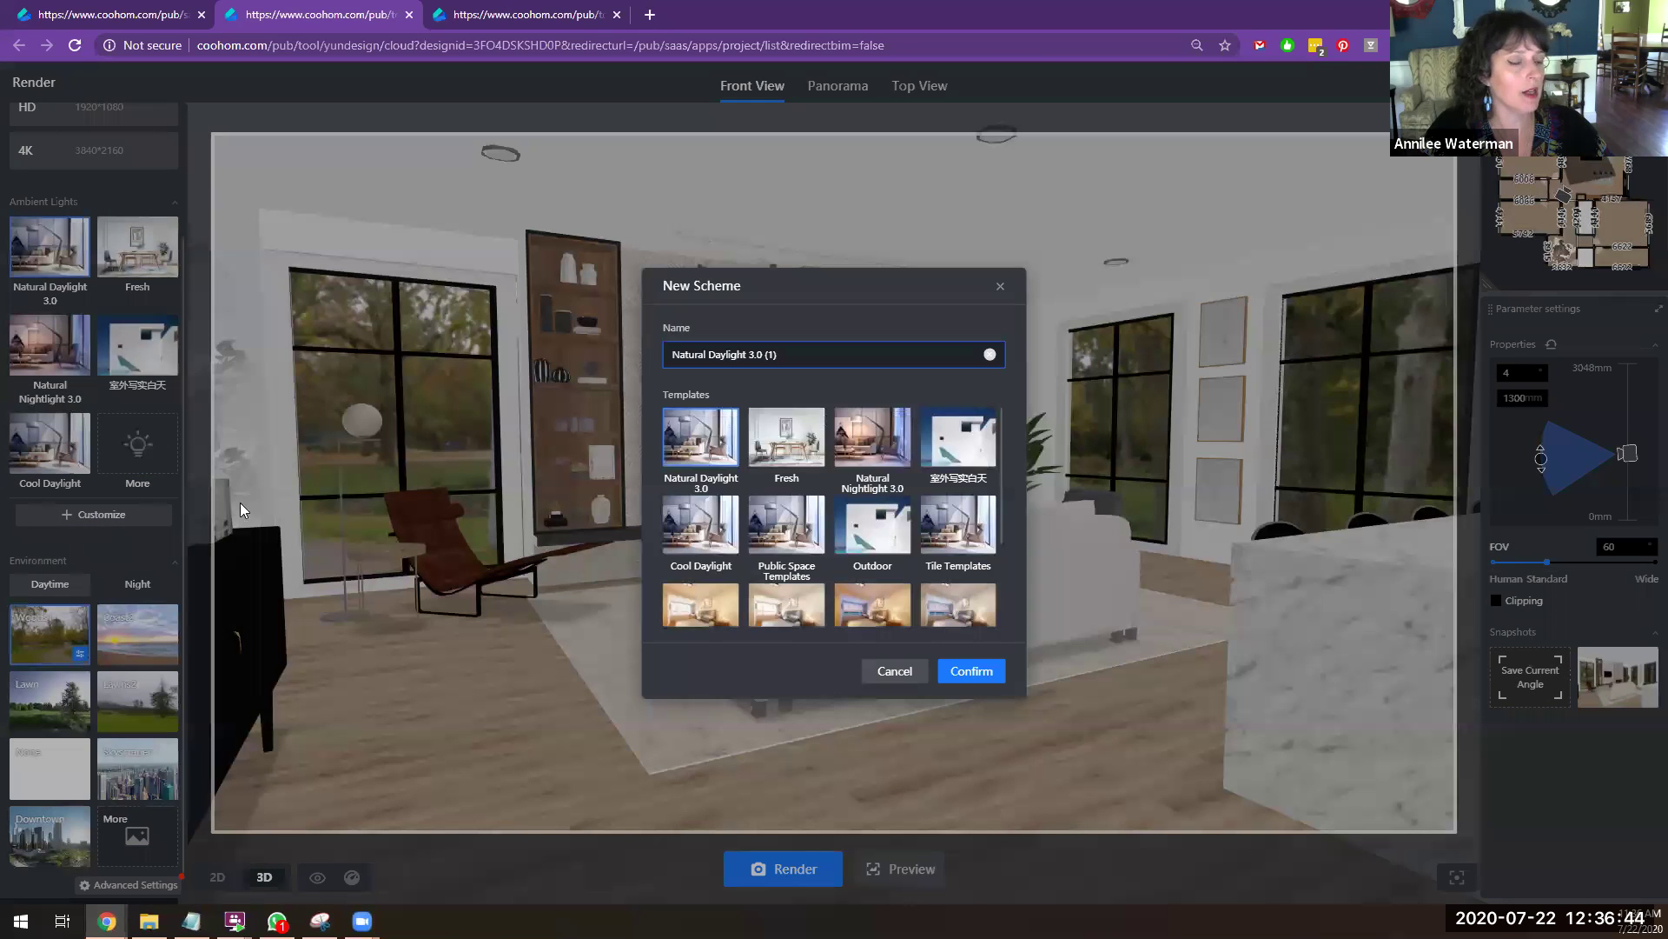
scroll(877, 499, "down", 3)
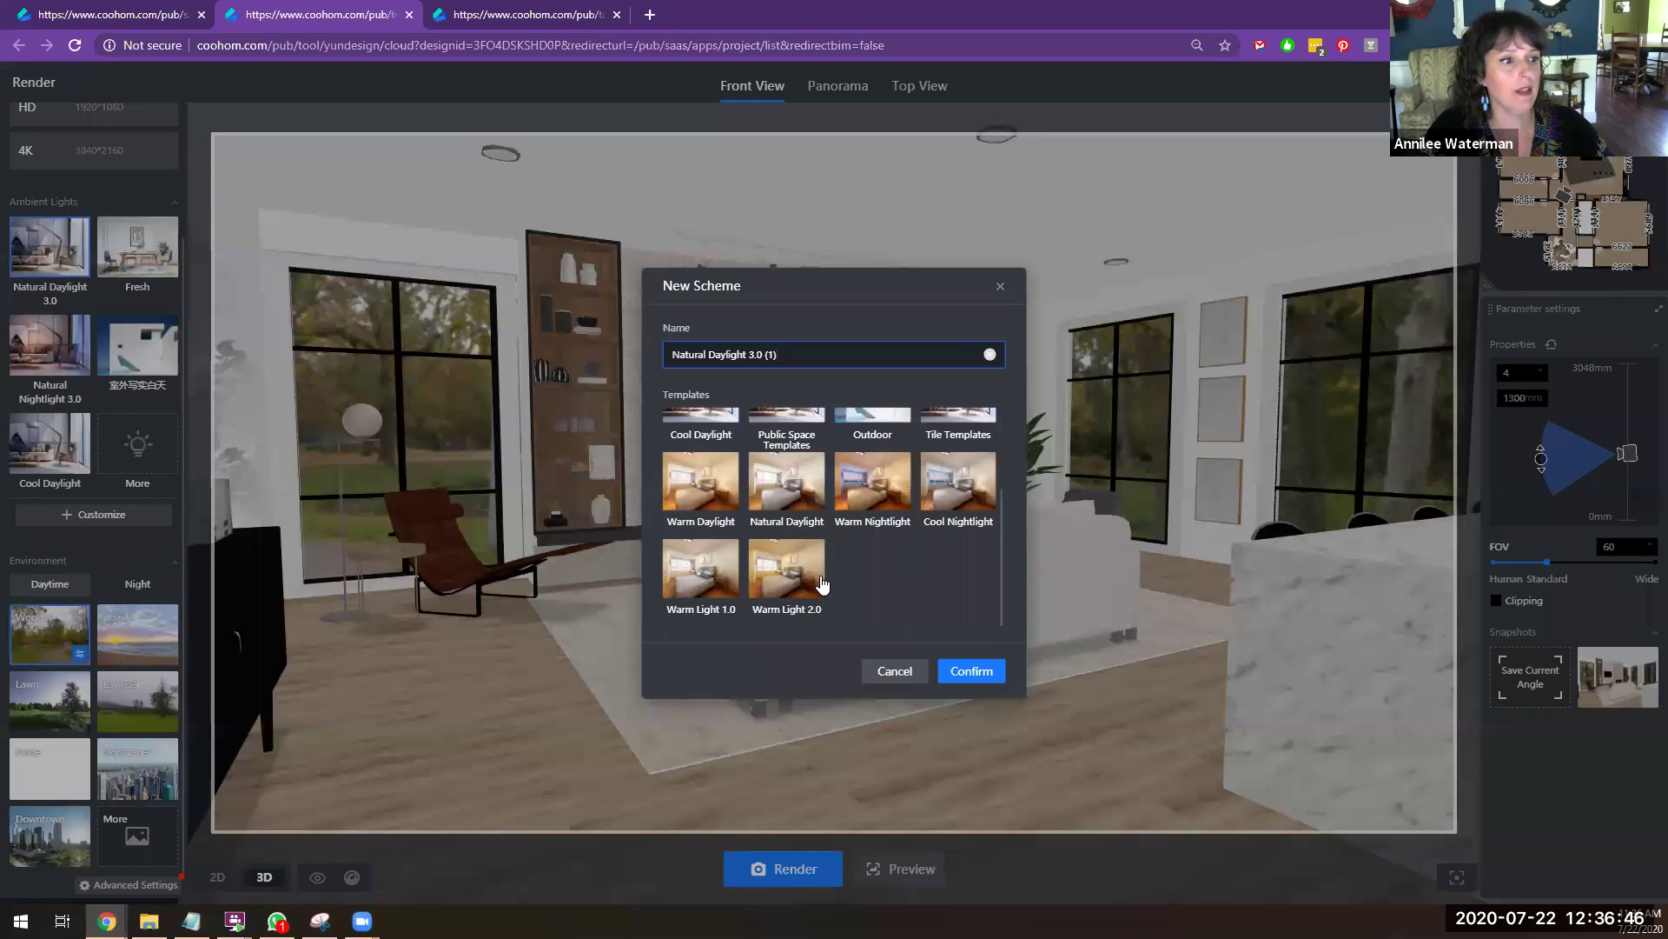
scroll(937, 556, "up", 3)
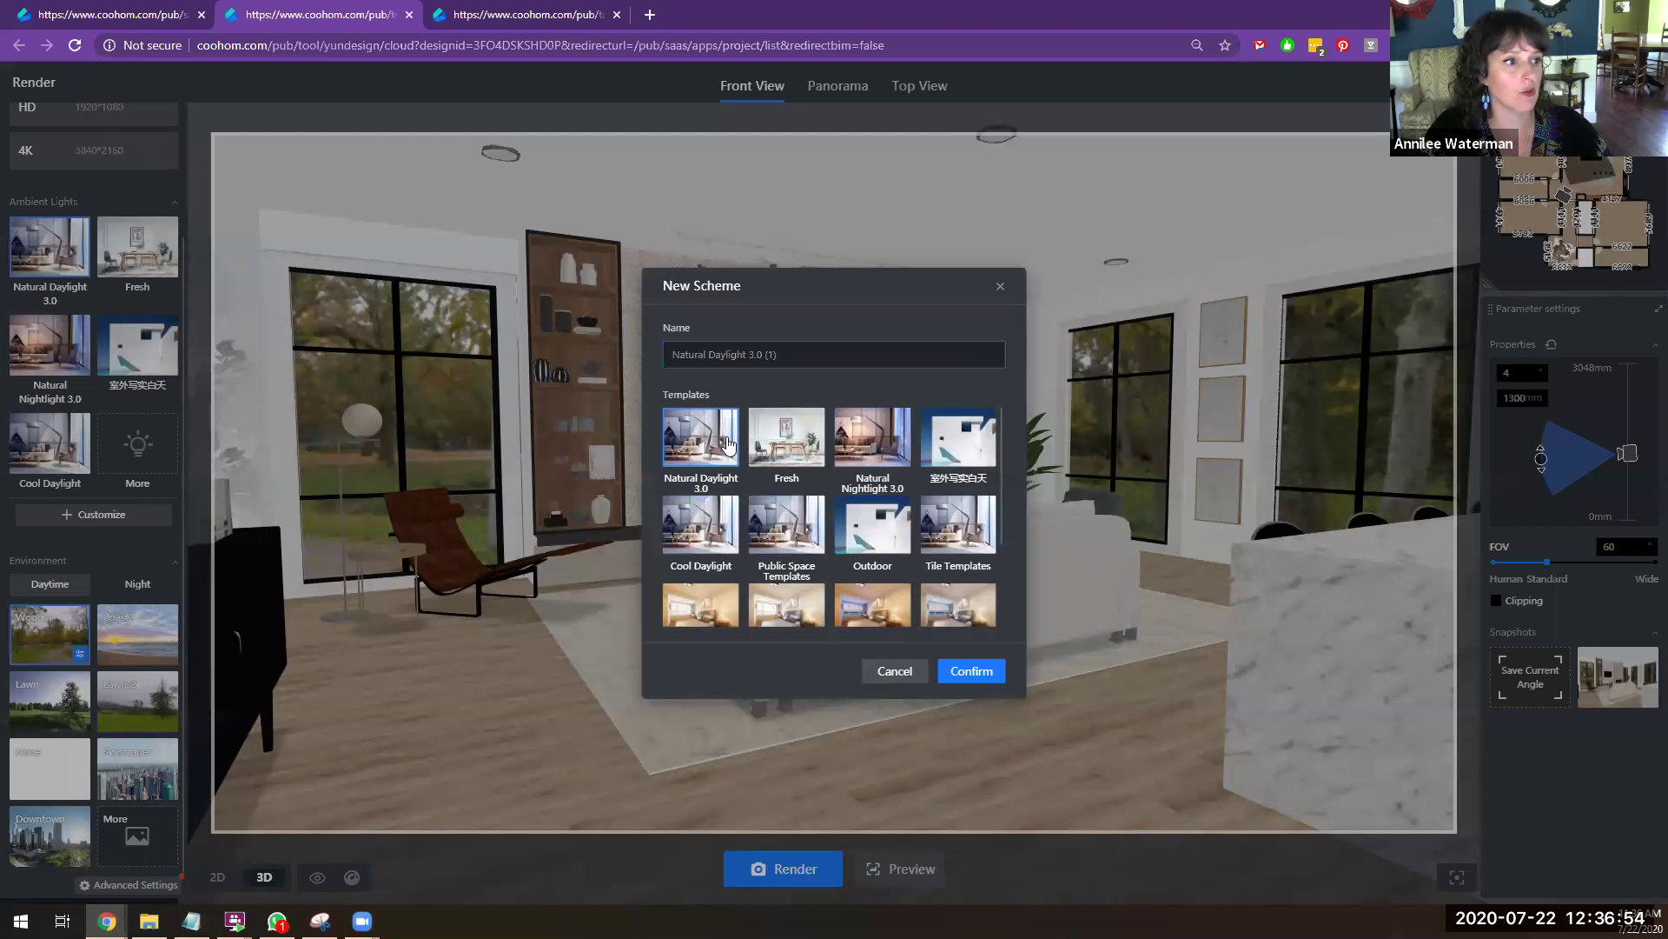
left_click(968, 670)
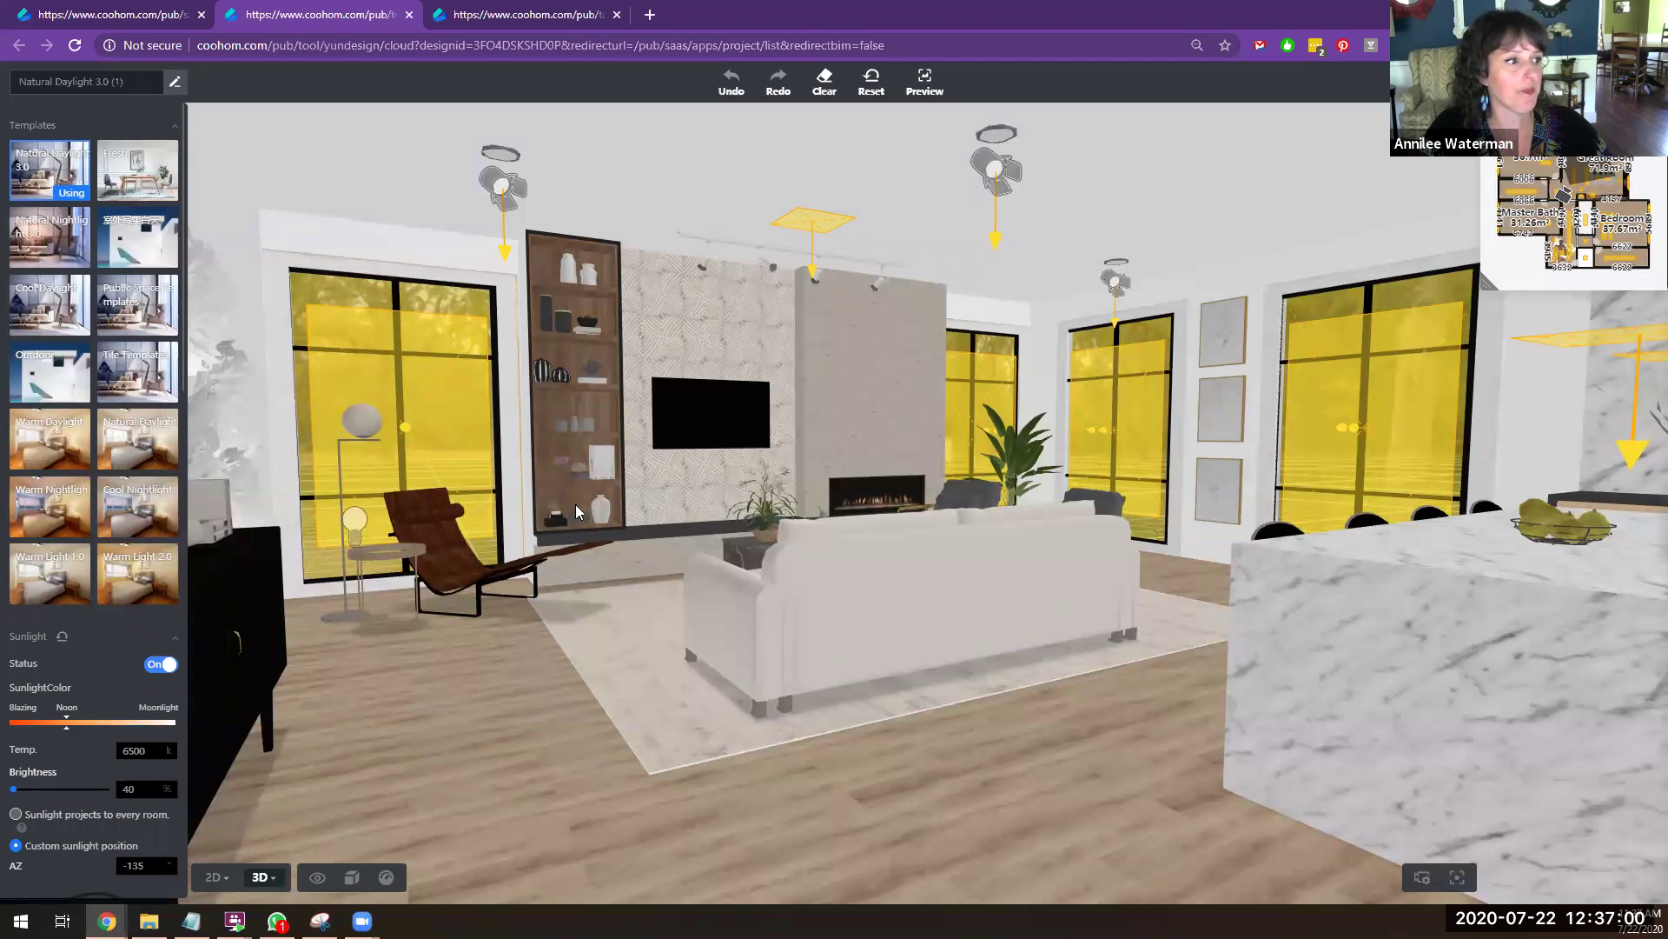
Step: Examine the scheme's light sources at the great room's downlights, track light, floor lamp, windows and kitchen island
scroll(756, 504, "down", 1)
scroll(759, 504, "up", 2)
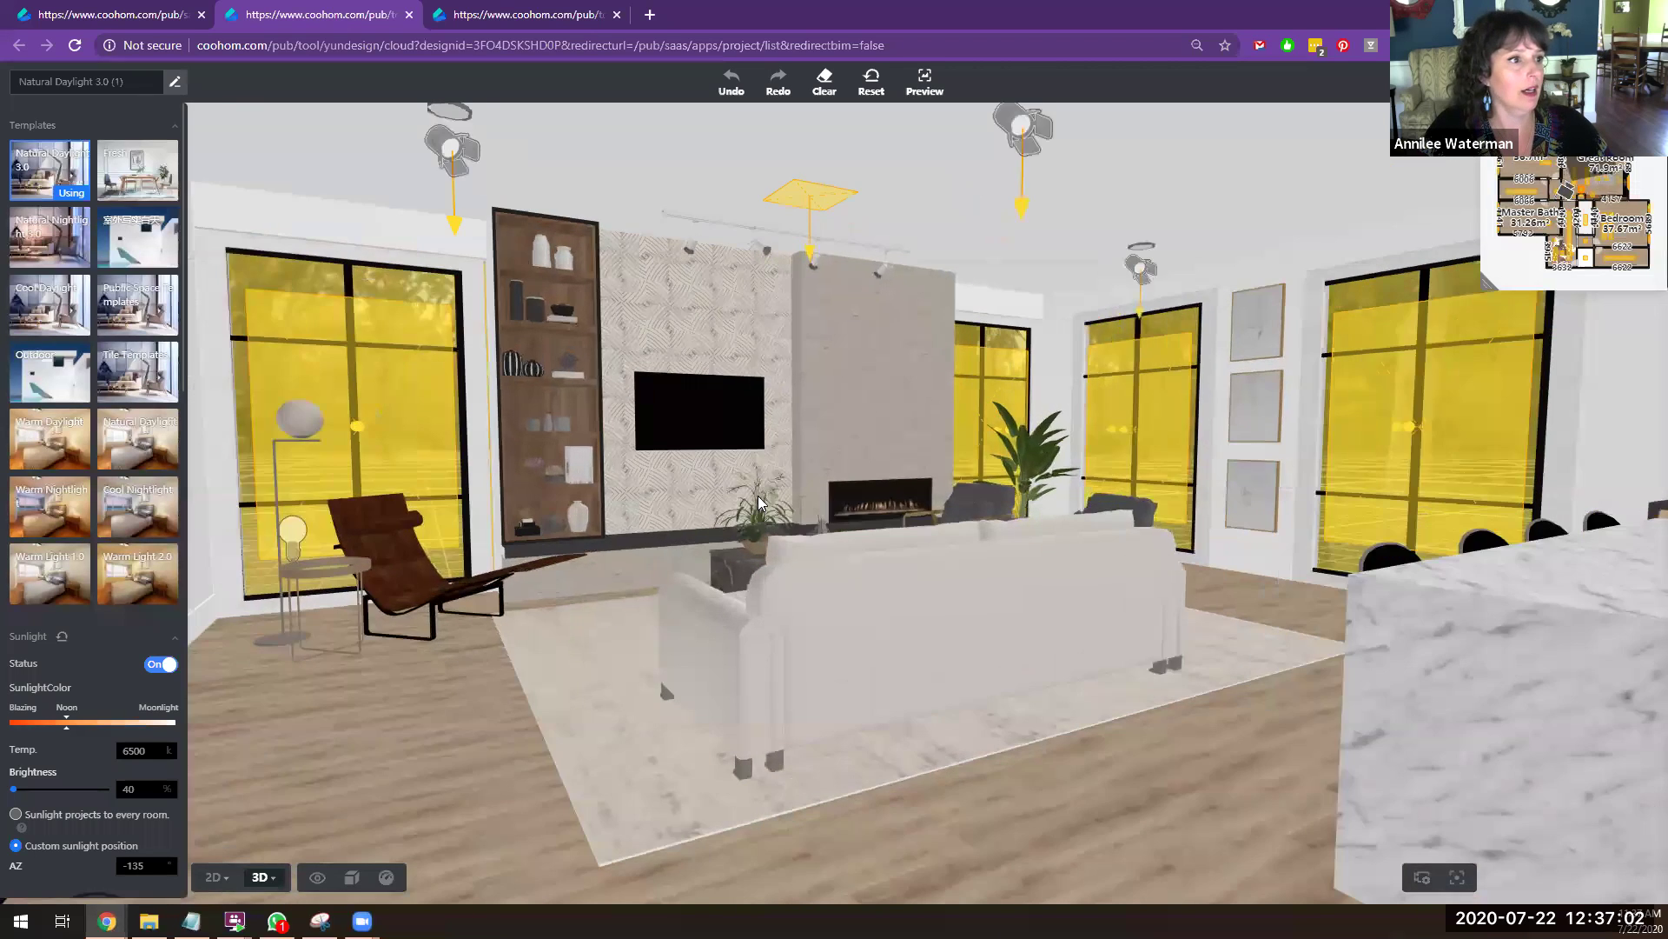
scroll(759, 503, "up", 2)
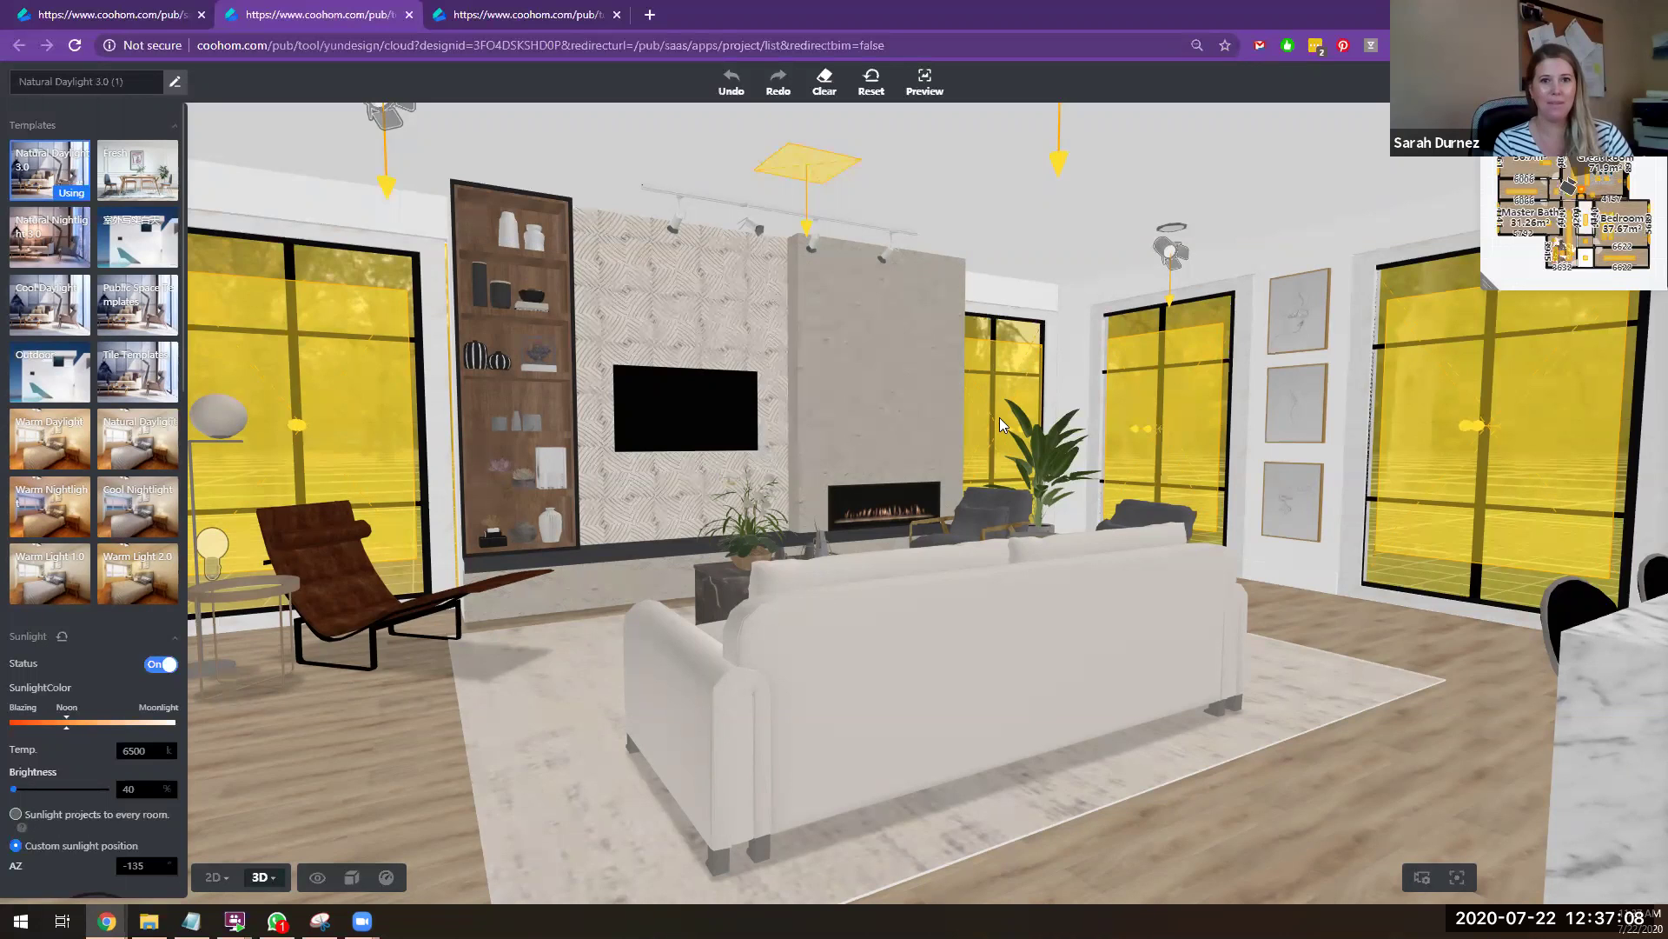
scroll(1001, 415, "down", 2)
scroll(1116, 347, "down", 2)
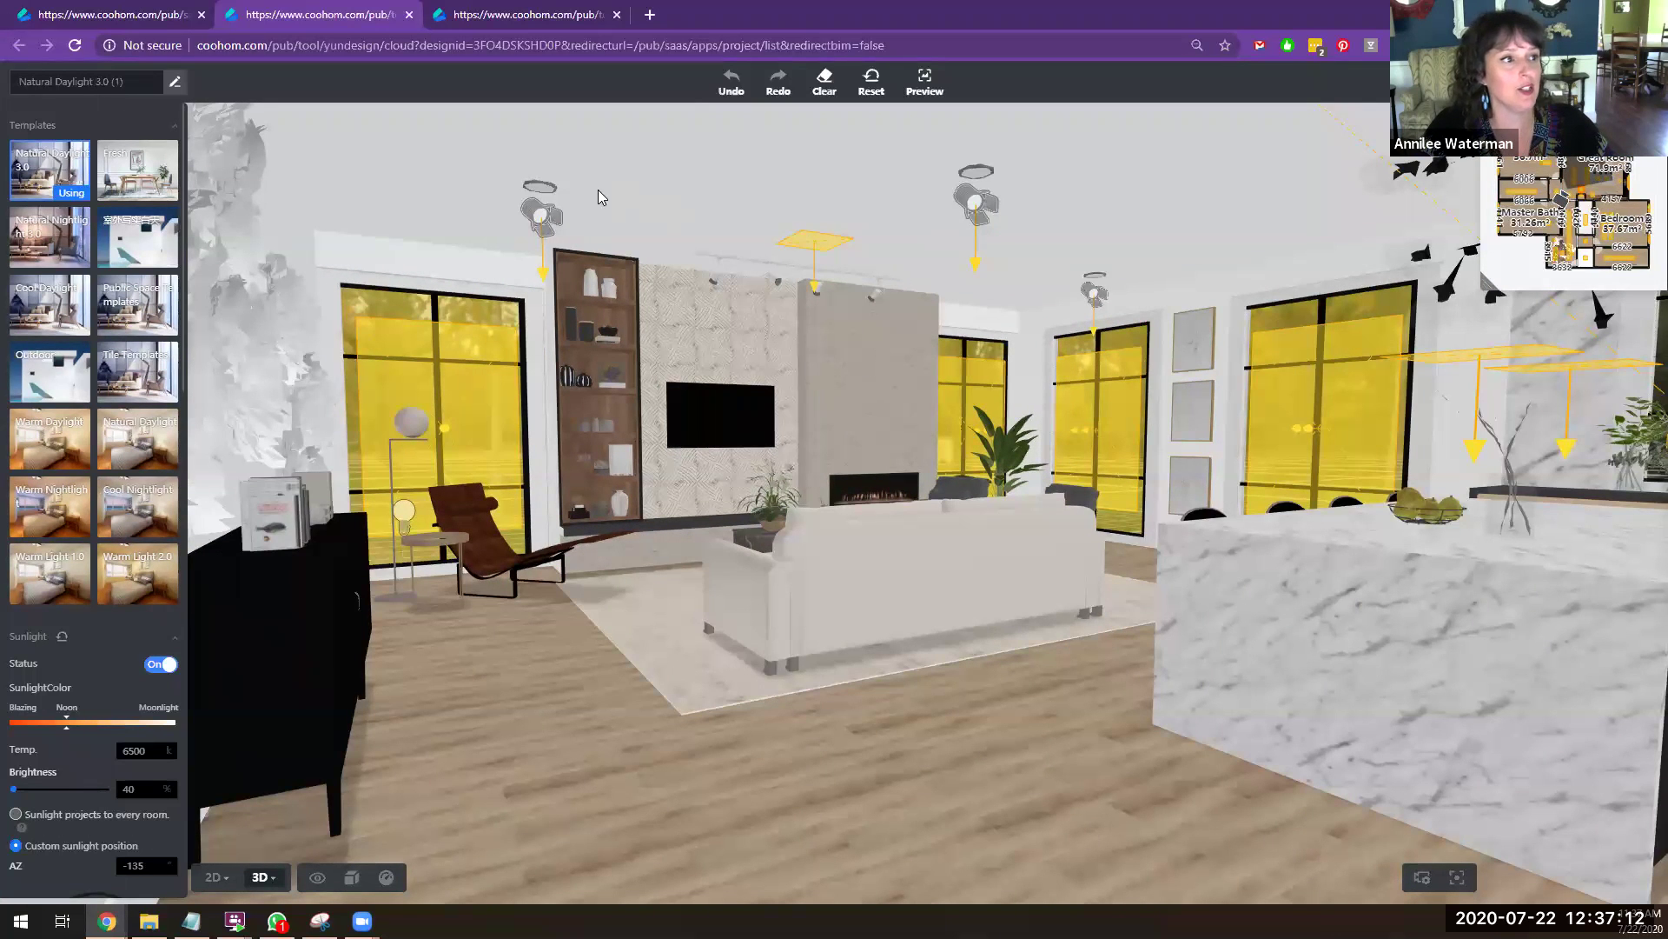
Step: Examine the properties of the great room's ceiling spotlights and the rectangle light above the fireplace area in 3D
left_click(975, 211)
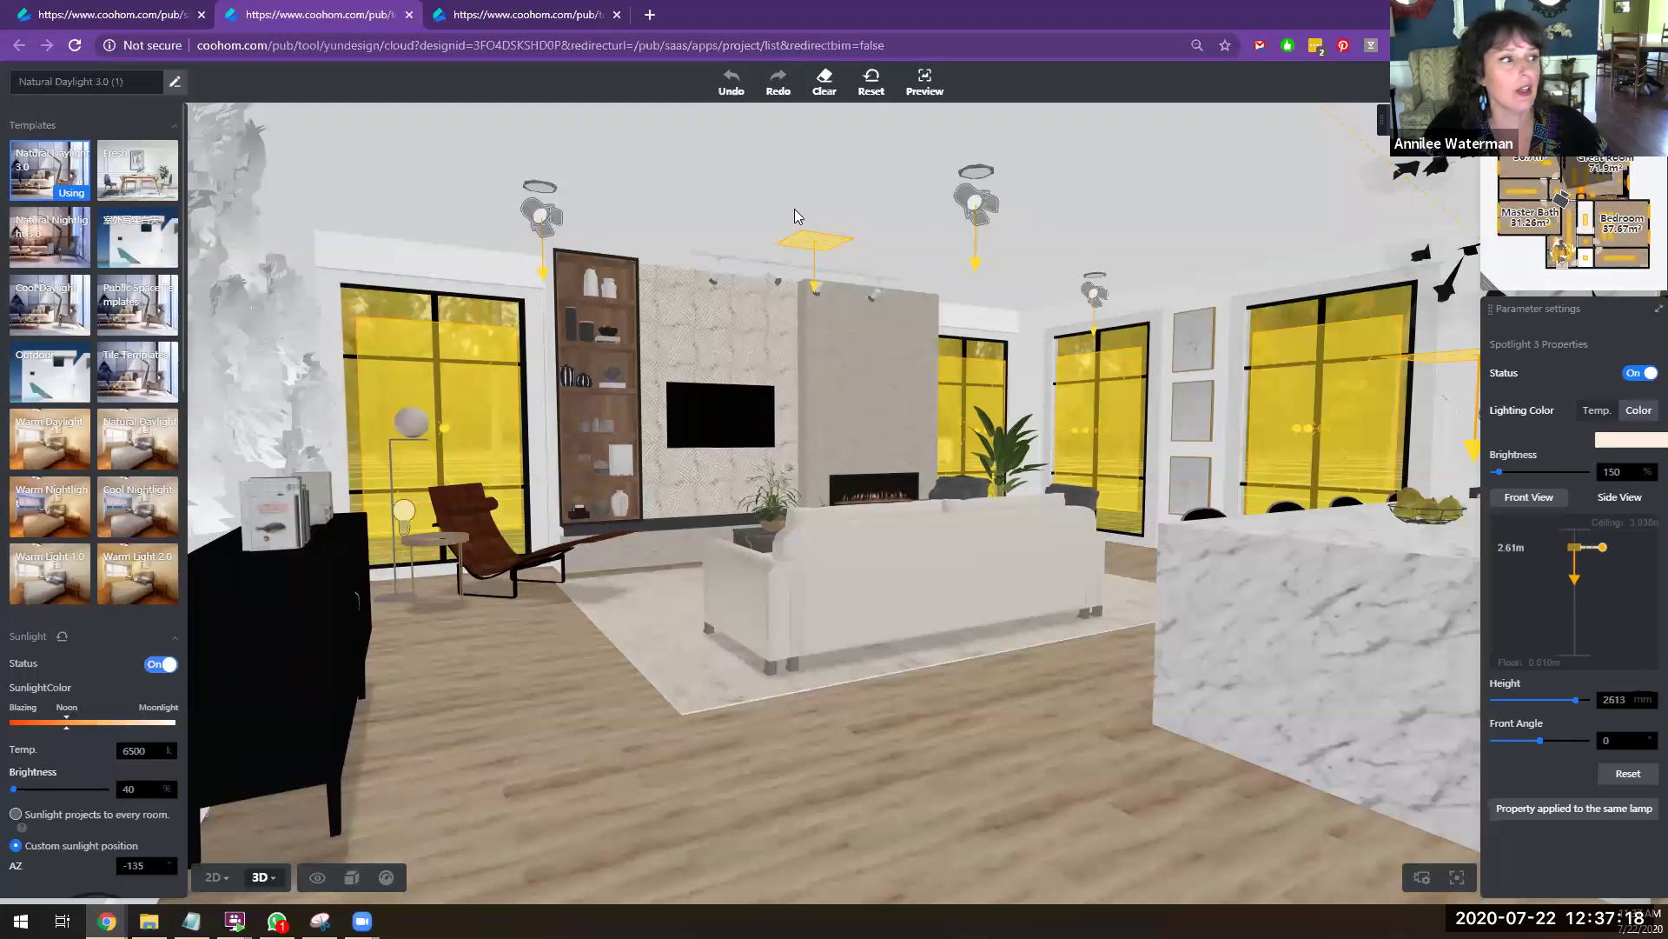
left_click_drag(1007, 216, 869, 265)
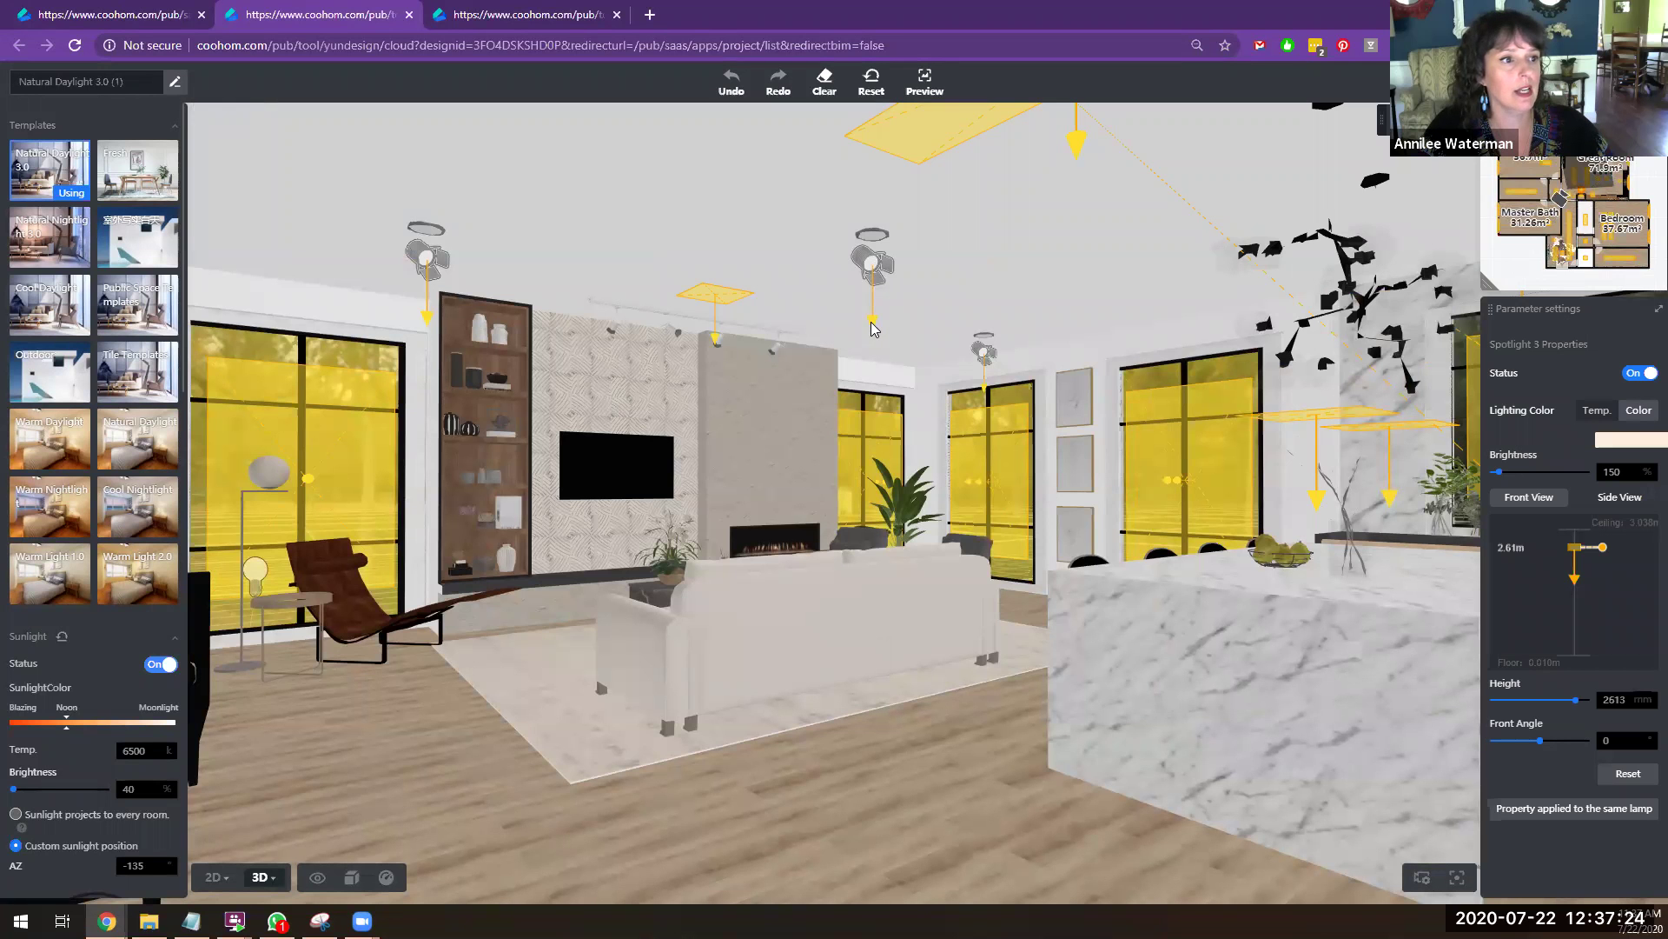
scroll(785, 325, "down", 2)
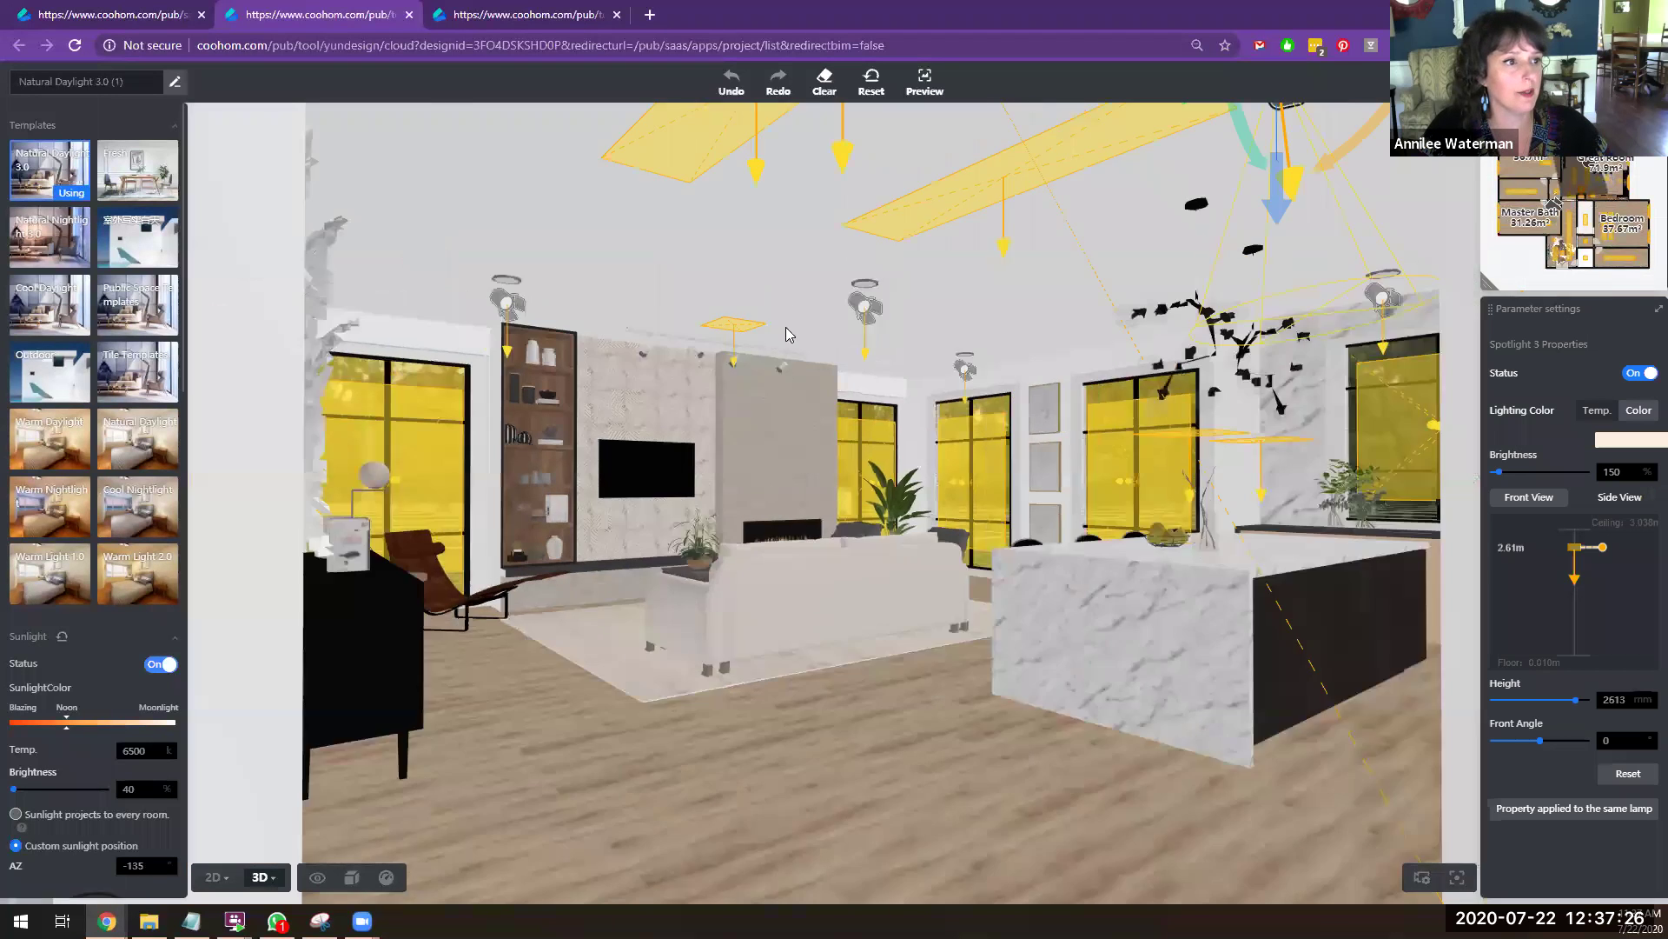
scroll(784, 327, "up", 1)
left_click_drag(854, 335, 487, 439)
left_click_drag(898, 380, 902, 314)
left_click(862, 355)
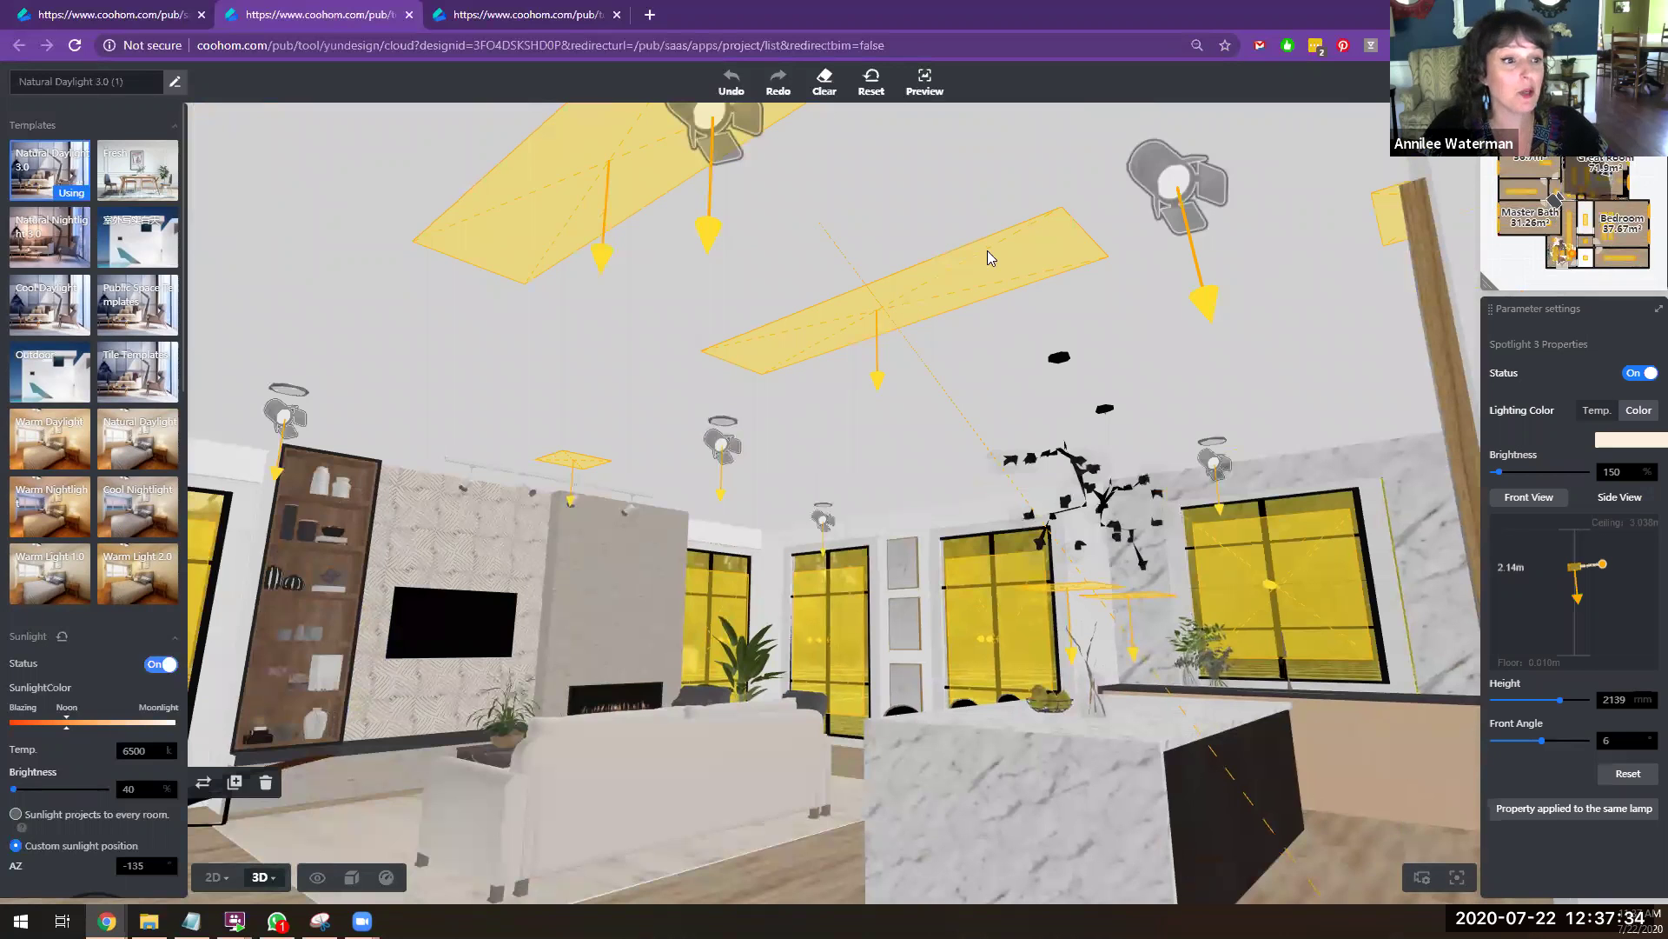
left_click_drag(947, 265, 611, 398)
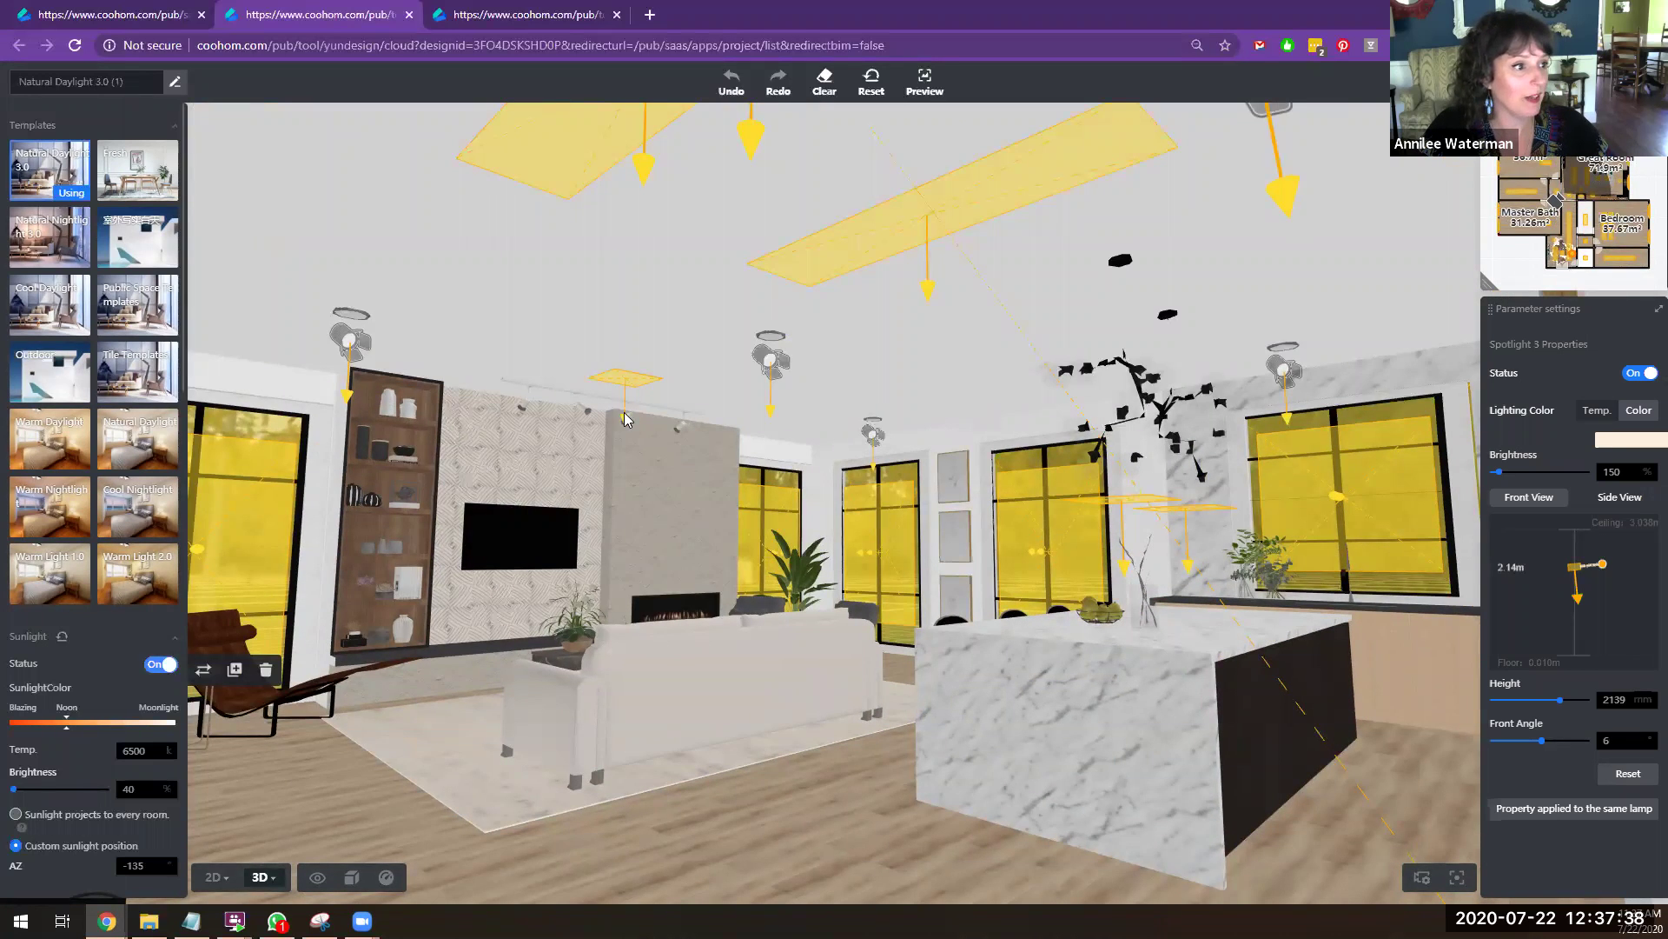
left_click(626, 422)
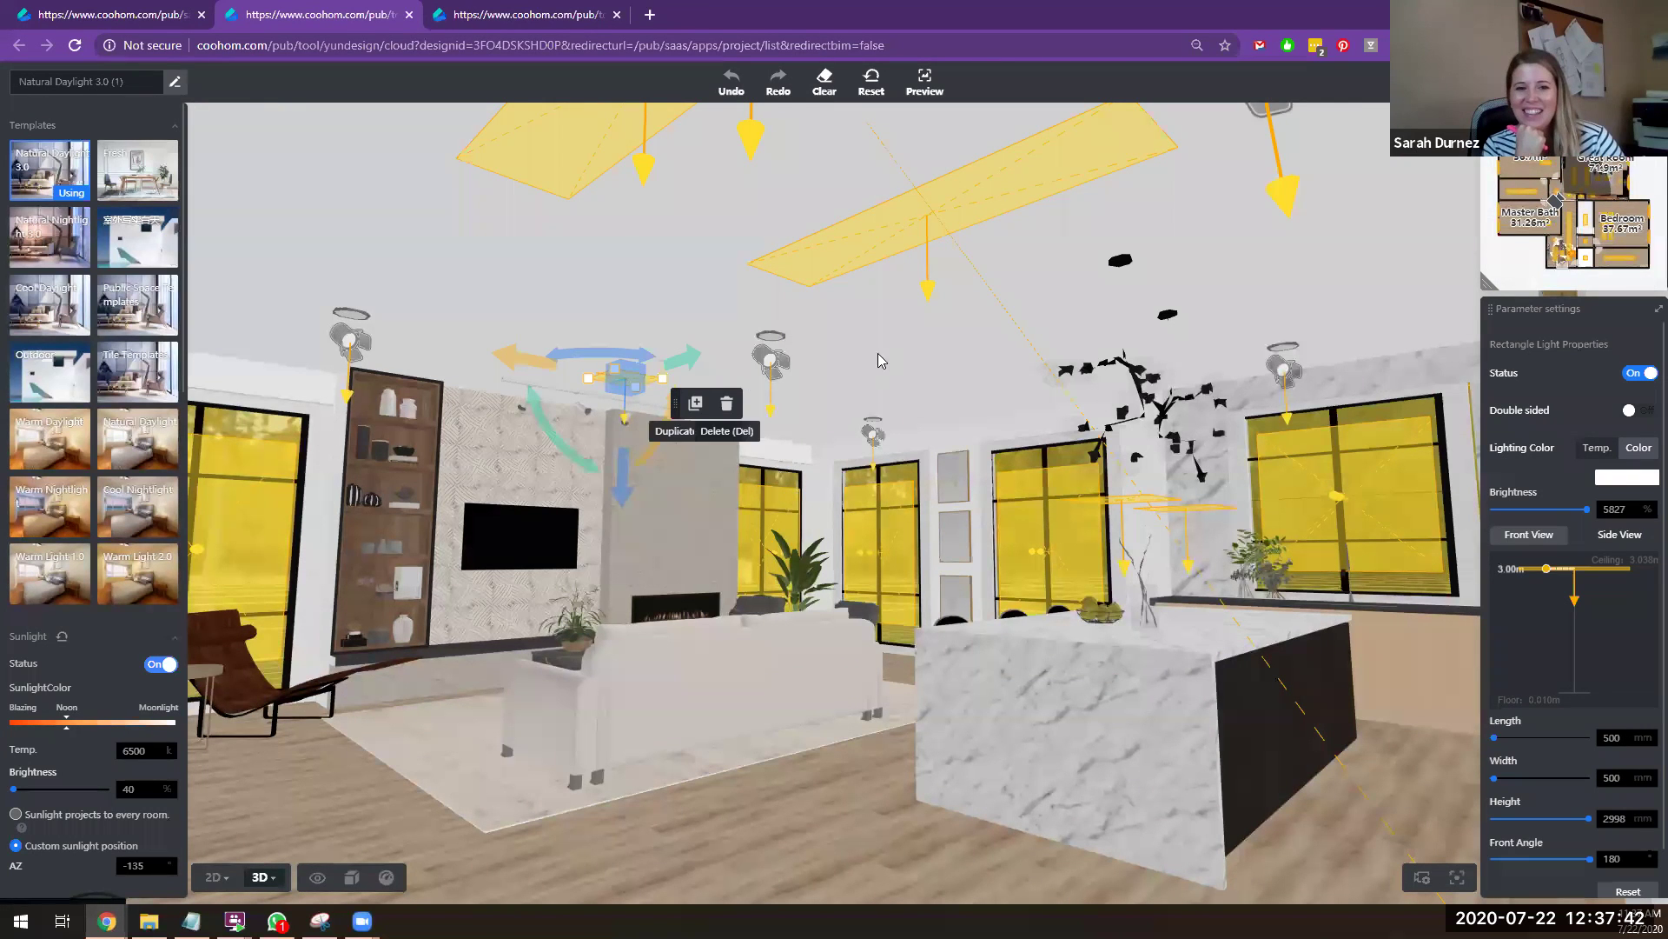
left_click(927, 291)
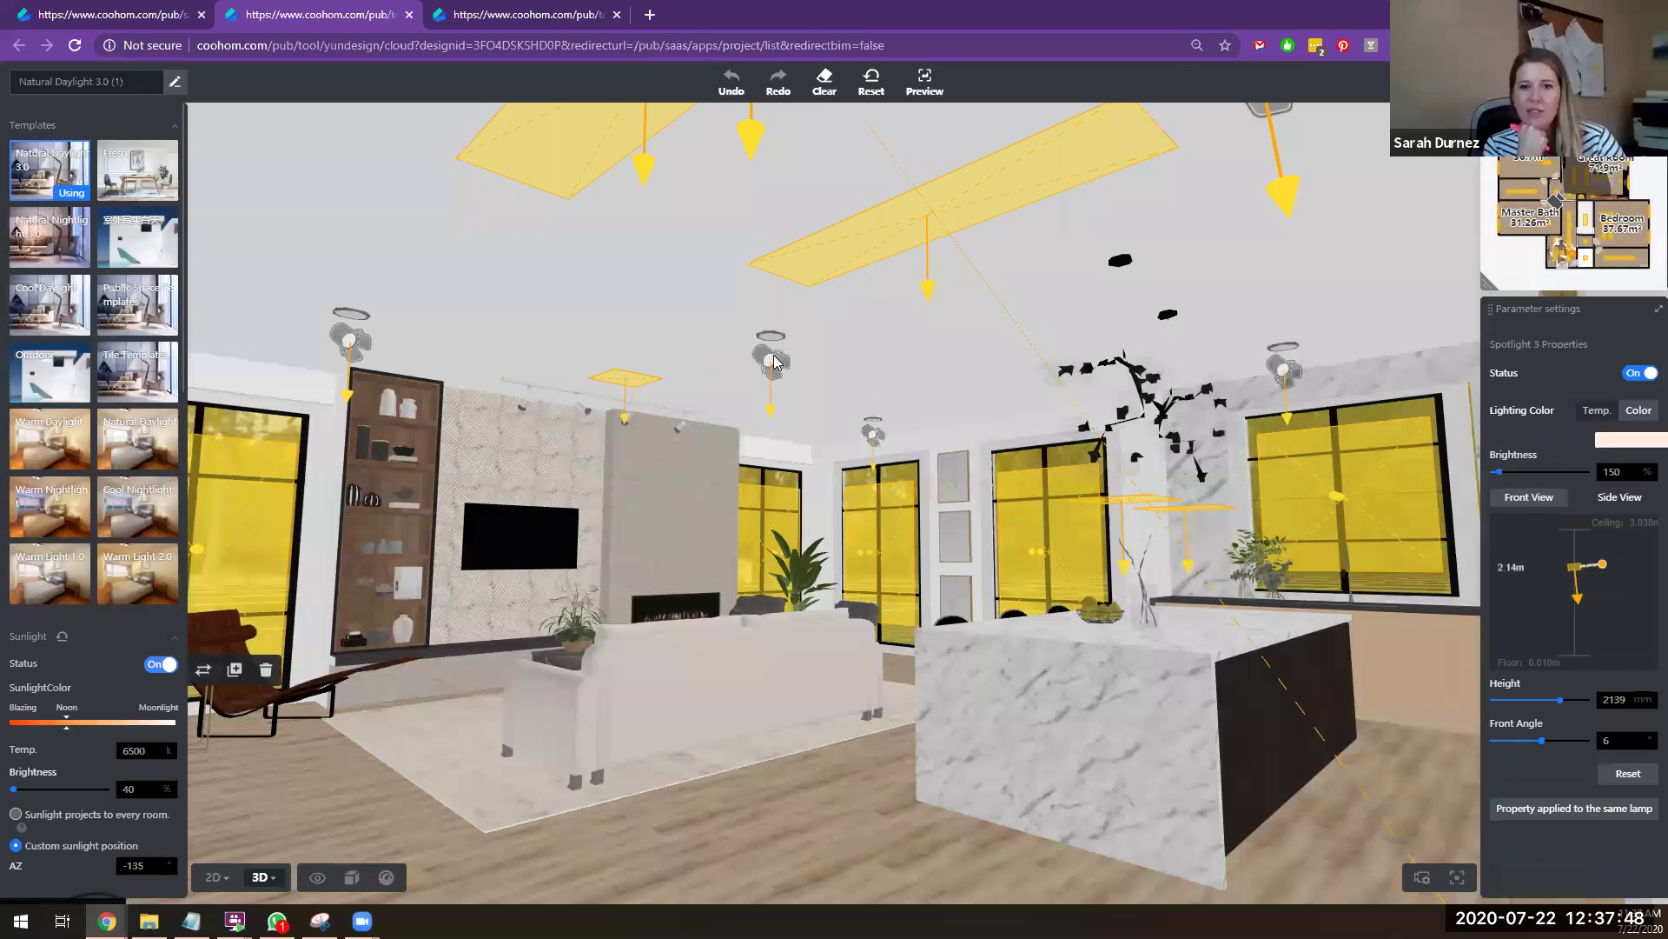
Step: In plan, resize the great room's long rectangle light farthest from the kitchen island to about 766 mm length and 2167 mm width
left_click(217, 882)
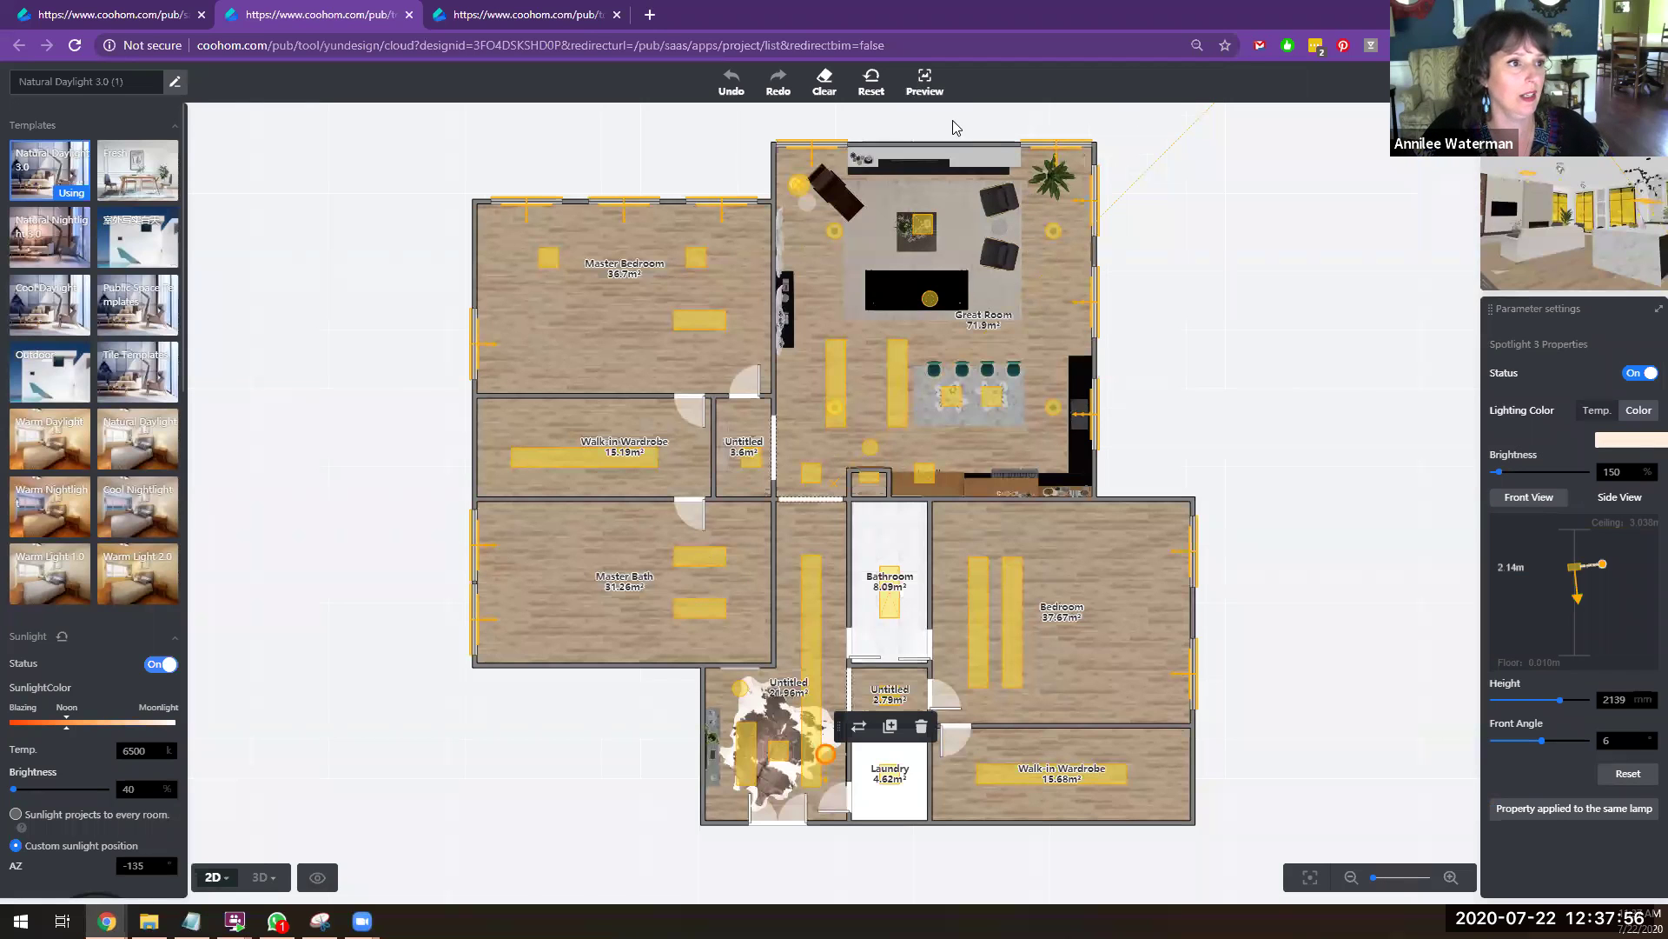
scroll(920, 134, "up", 5)
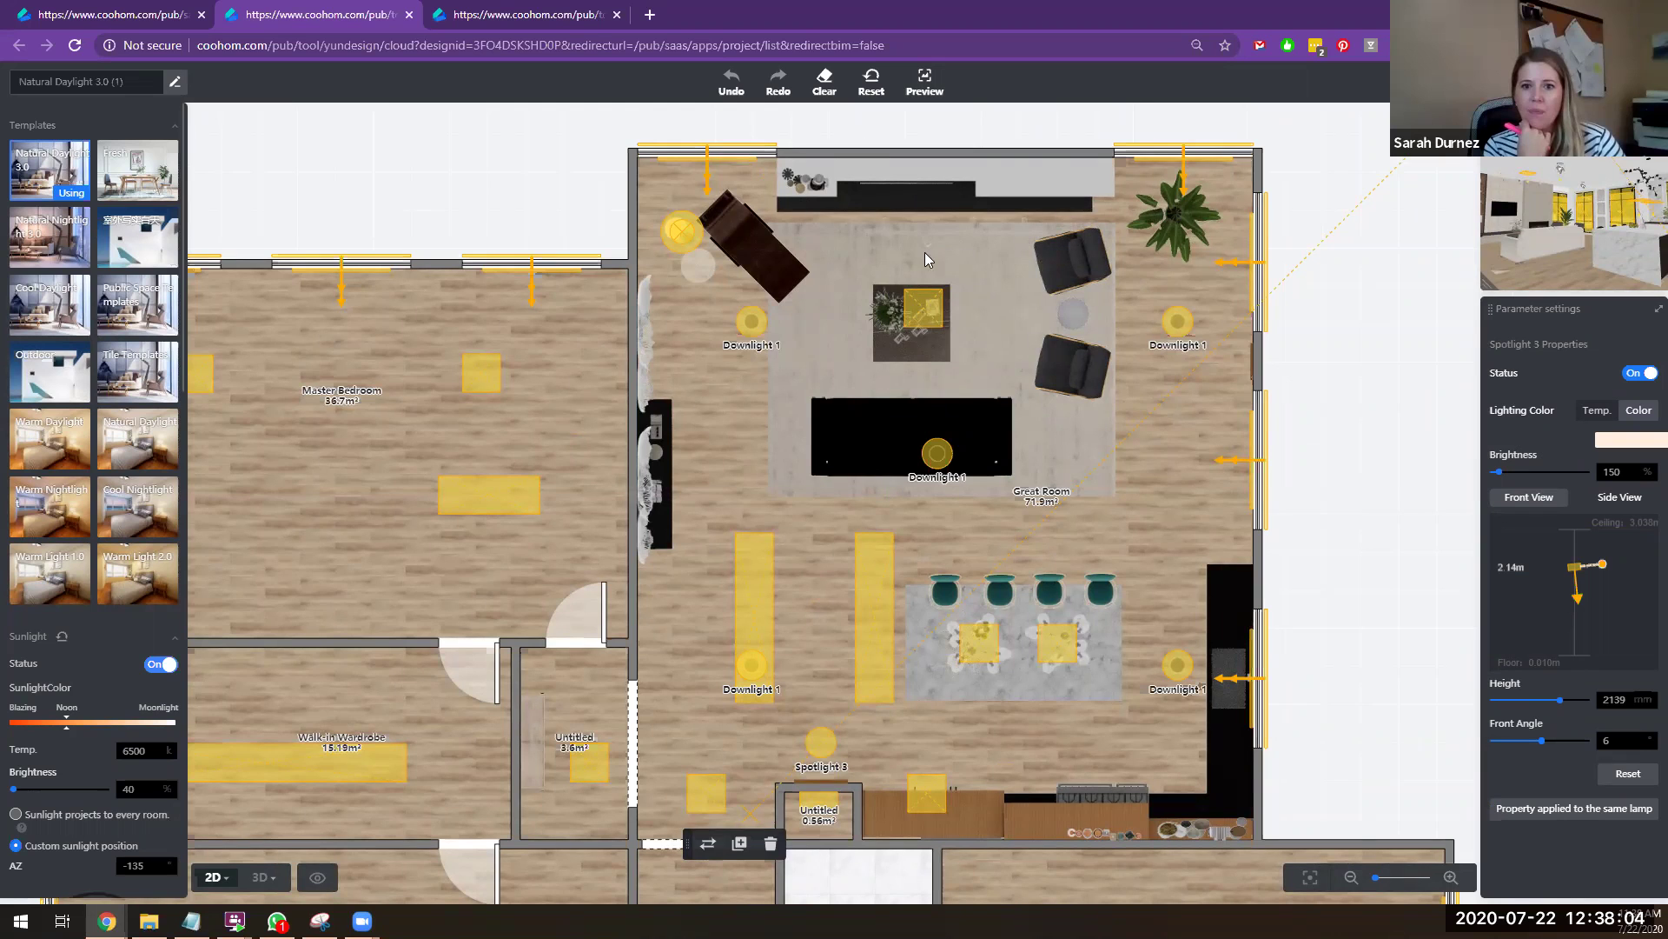
scroll(968, 235, "down", 3)
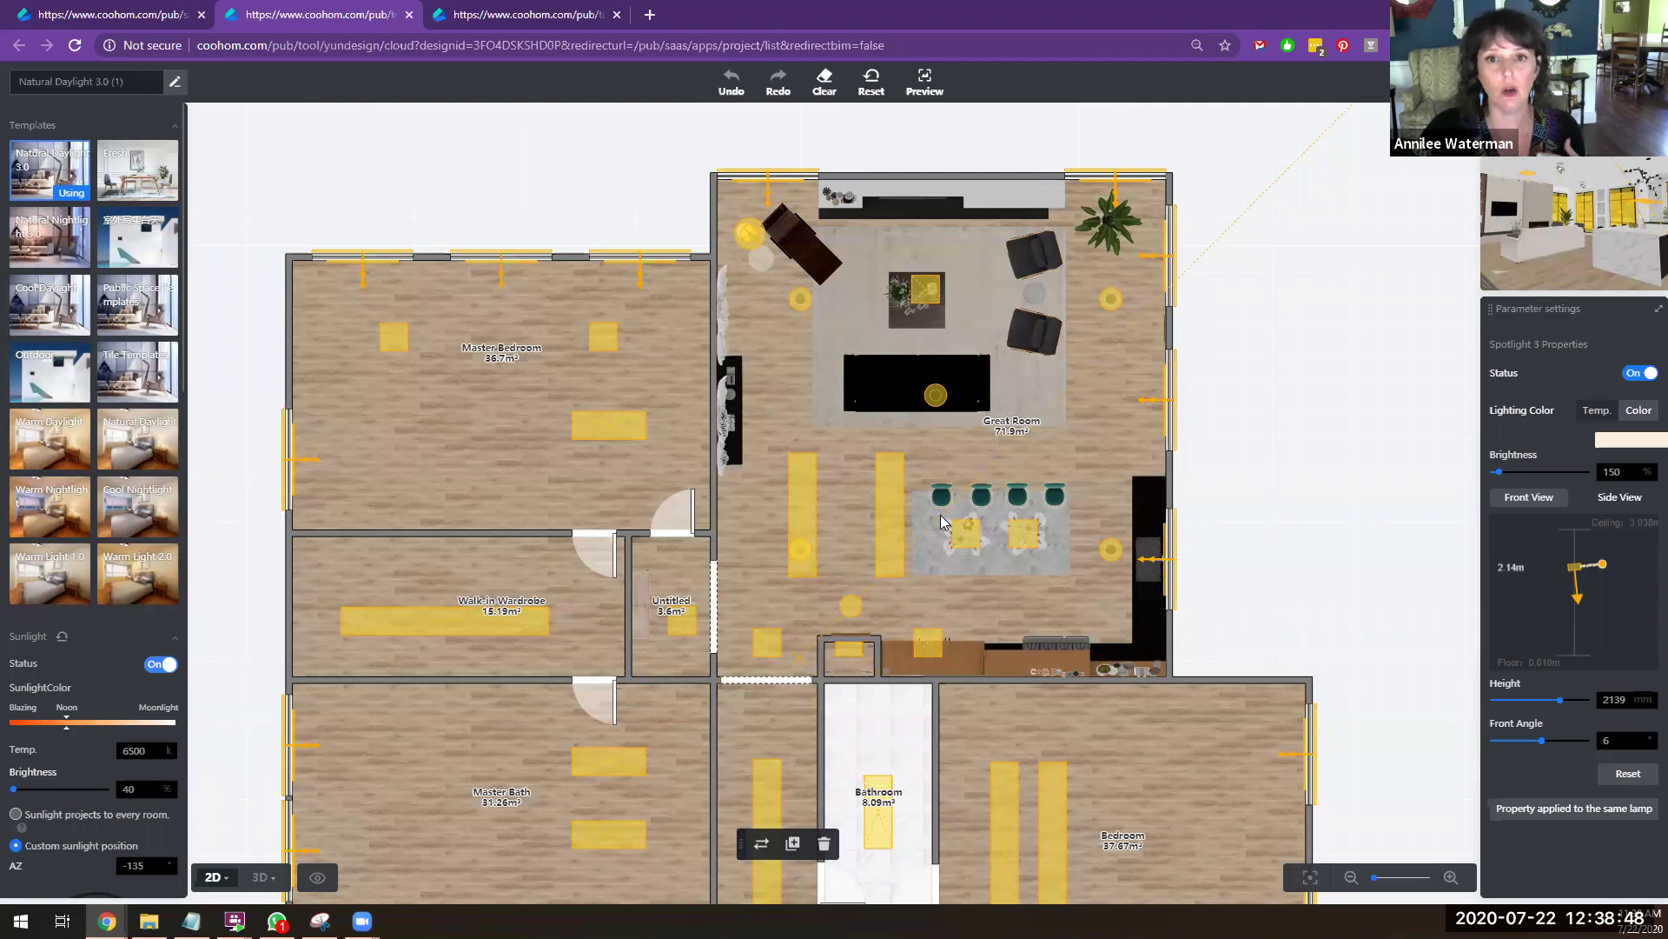
left_click(801, 507)
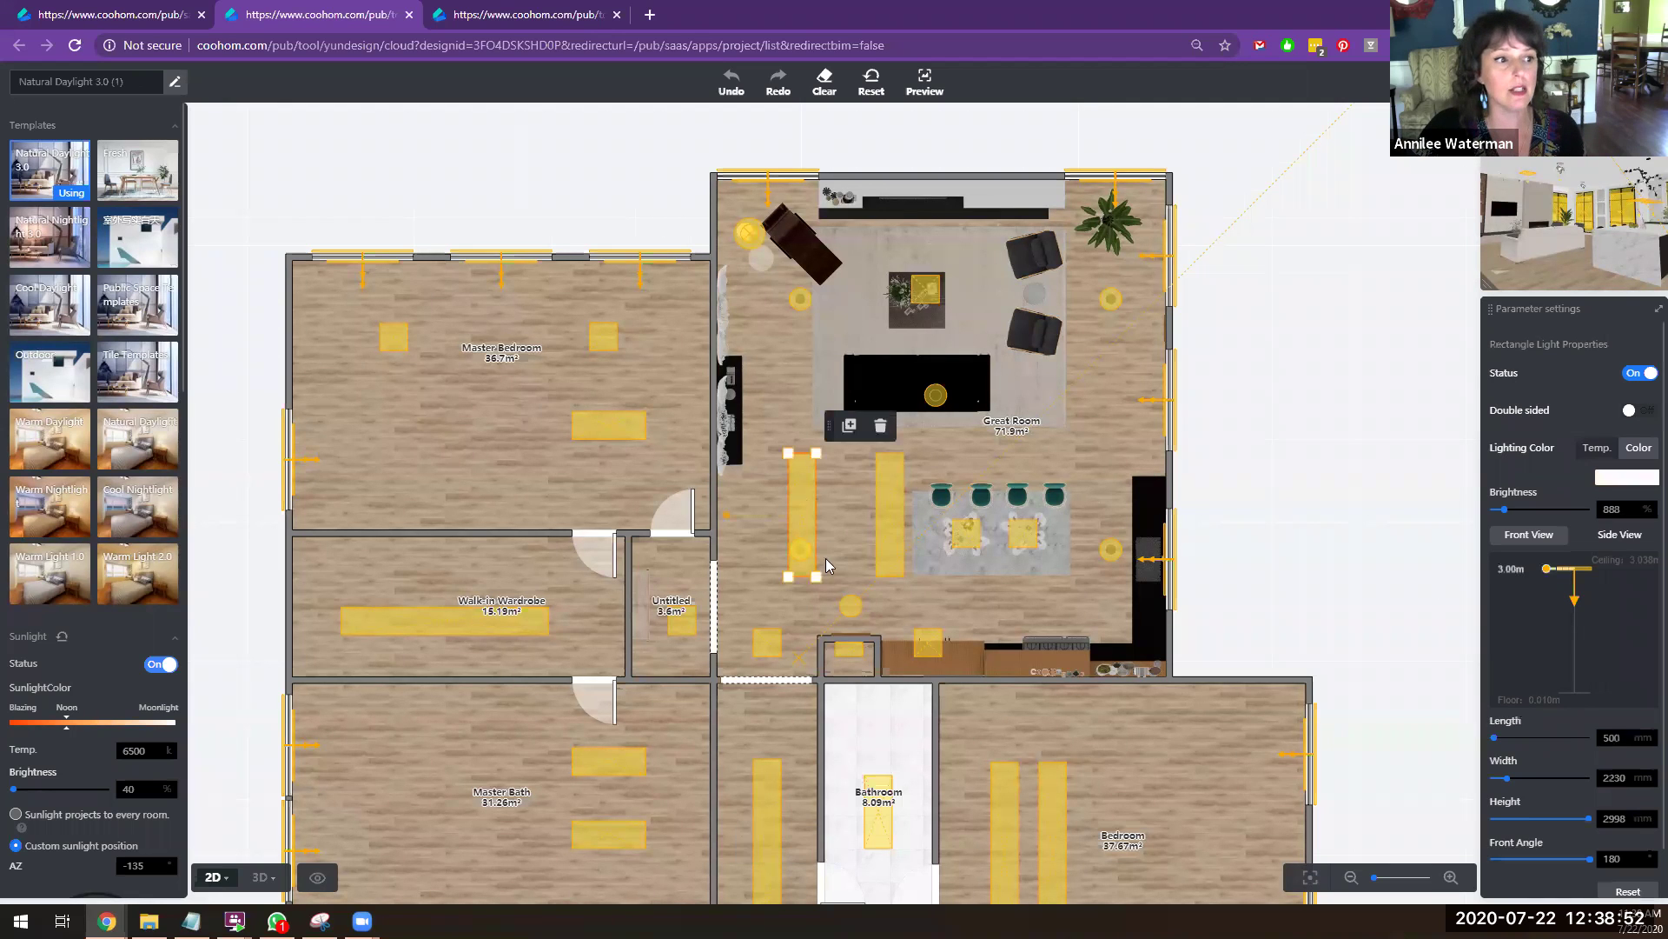
mouse_move(815, 577)
left_mouse_down()
mouse_move(1129, 558)
mouse_move(1090, 650)
mouse_move(1040, 279)
mouse_move(832, 654)
mouse_move(893, 613)
mouse_move(831, 573)
left_mouse_up()
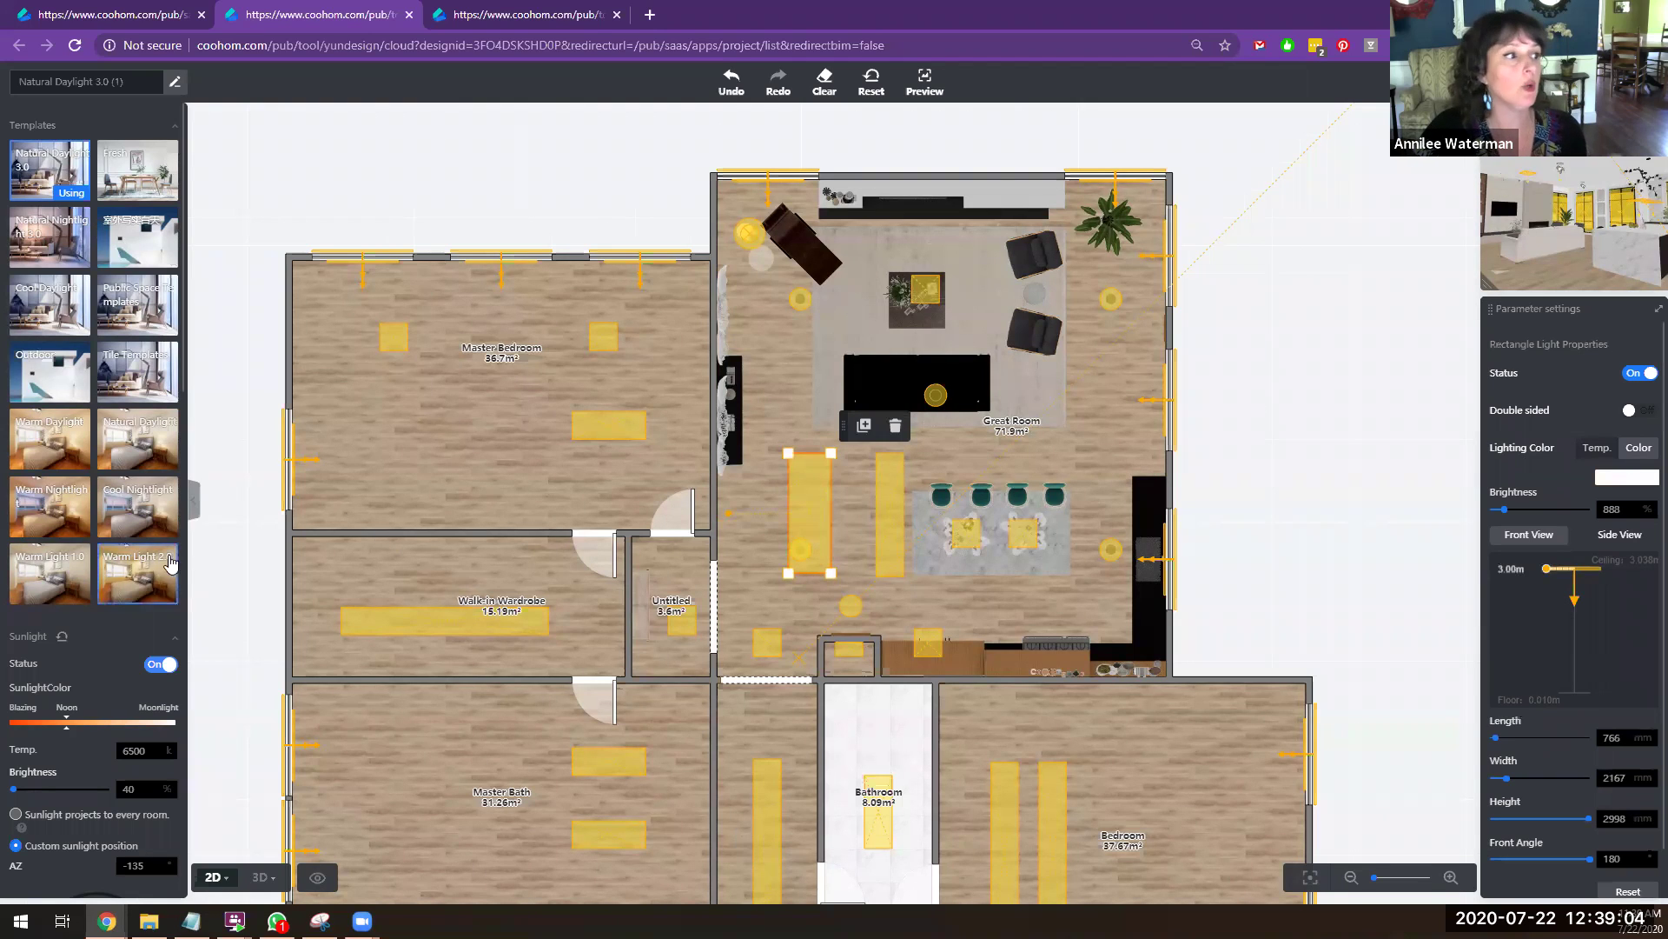
Step: Add a basic rectangle light in the middle of the Master Bedroom in plan
scroll(152, 474, "down", 4)
scroll(127, 471, "down", 10)
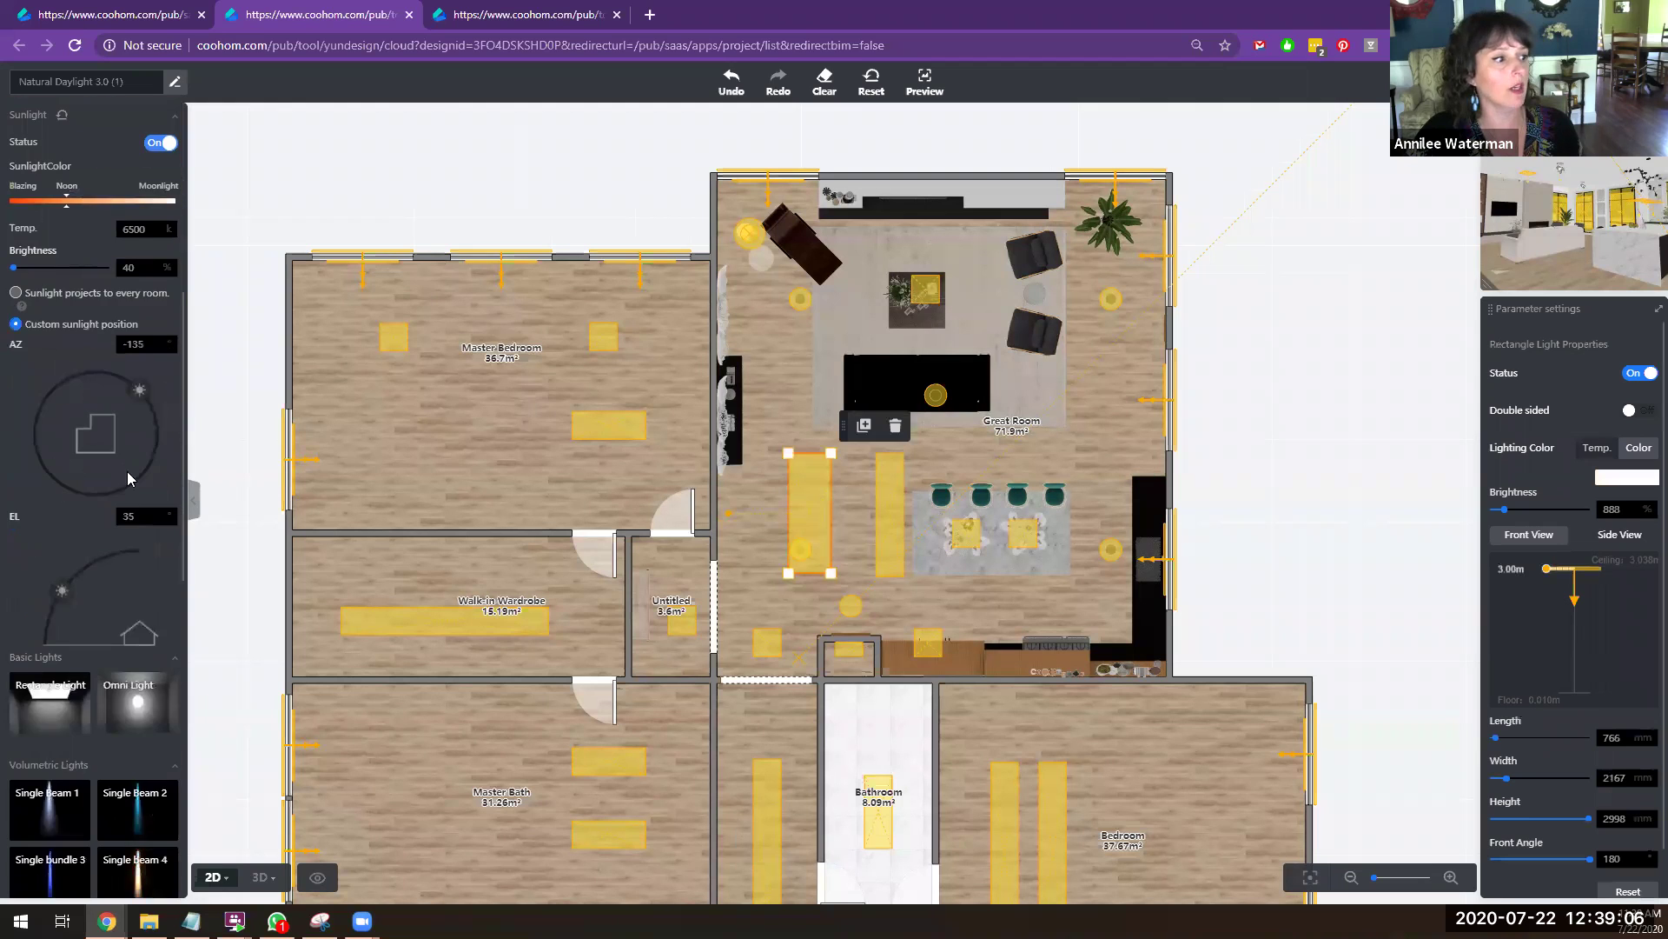
scroll(123, 472, "down", 3)
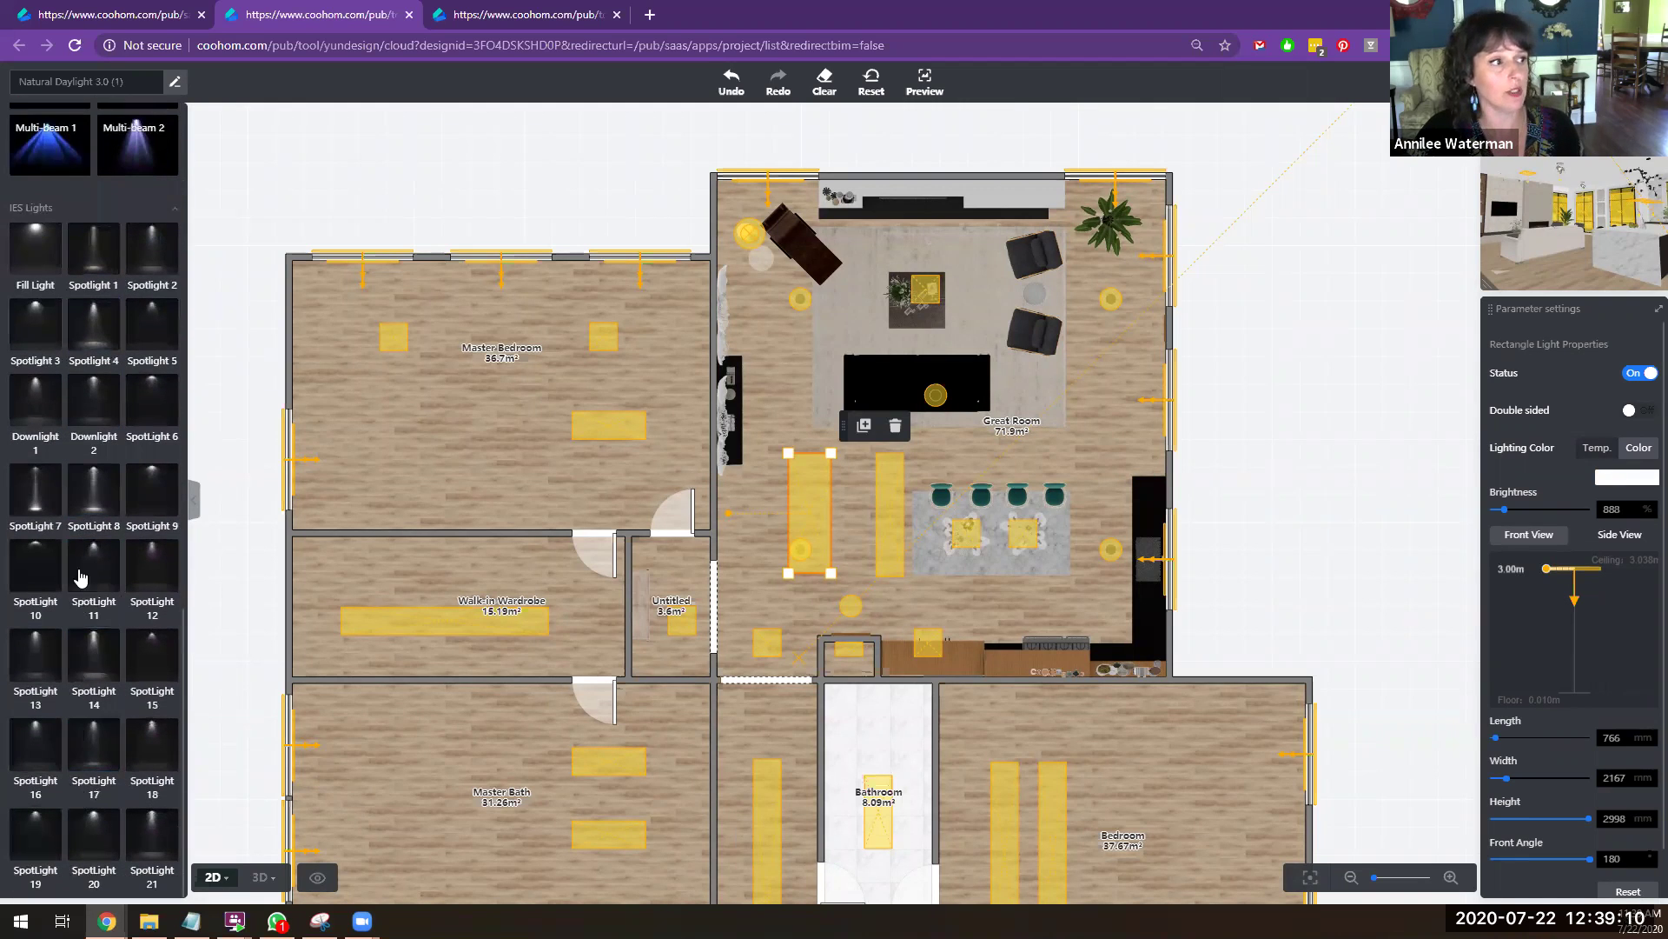
scroll(117, 497, "up", 4)
scroll(118, 497, "up", 2)
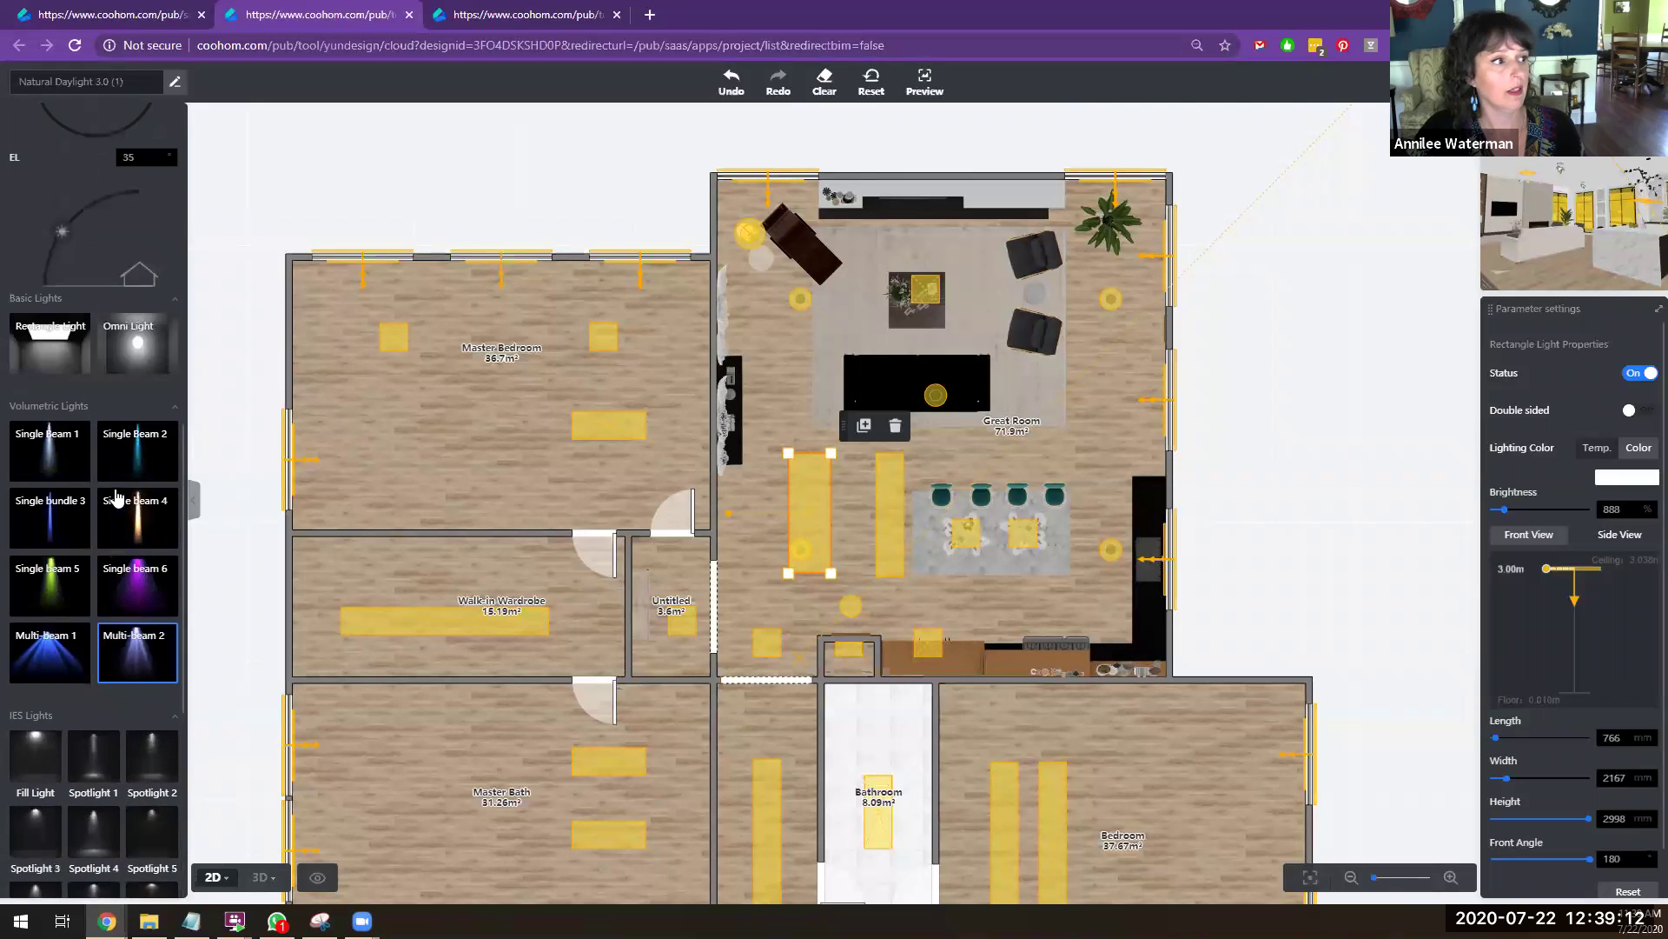
left_click(55, 369)
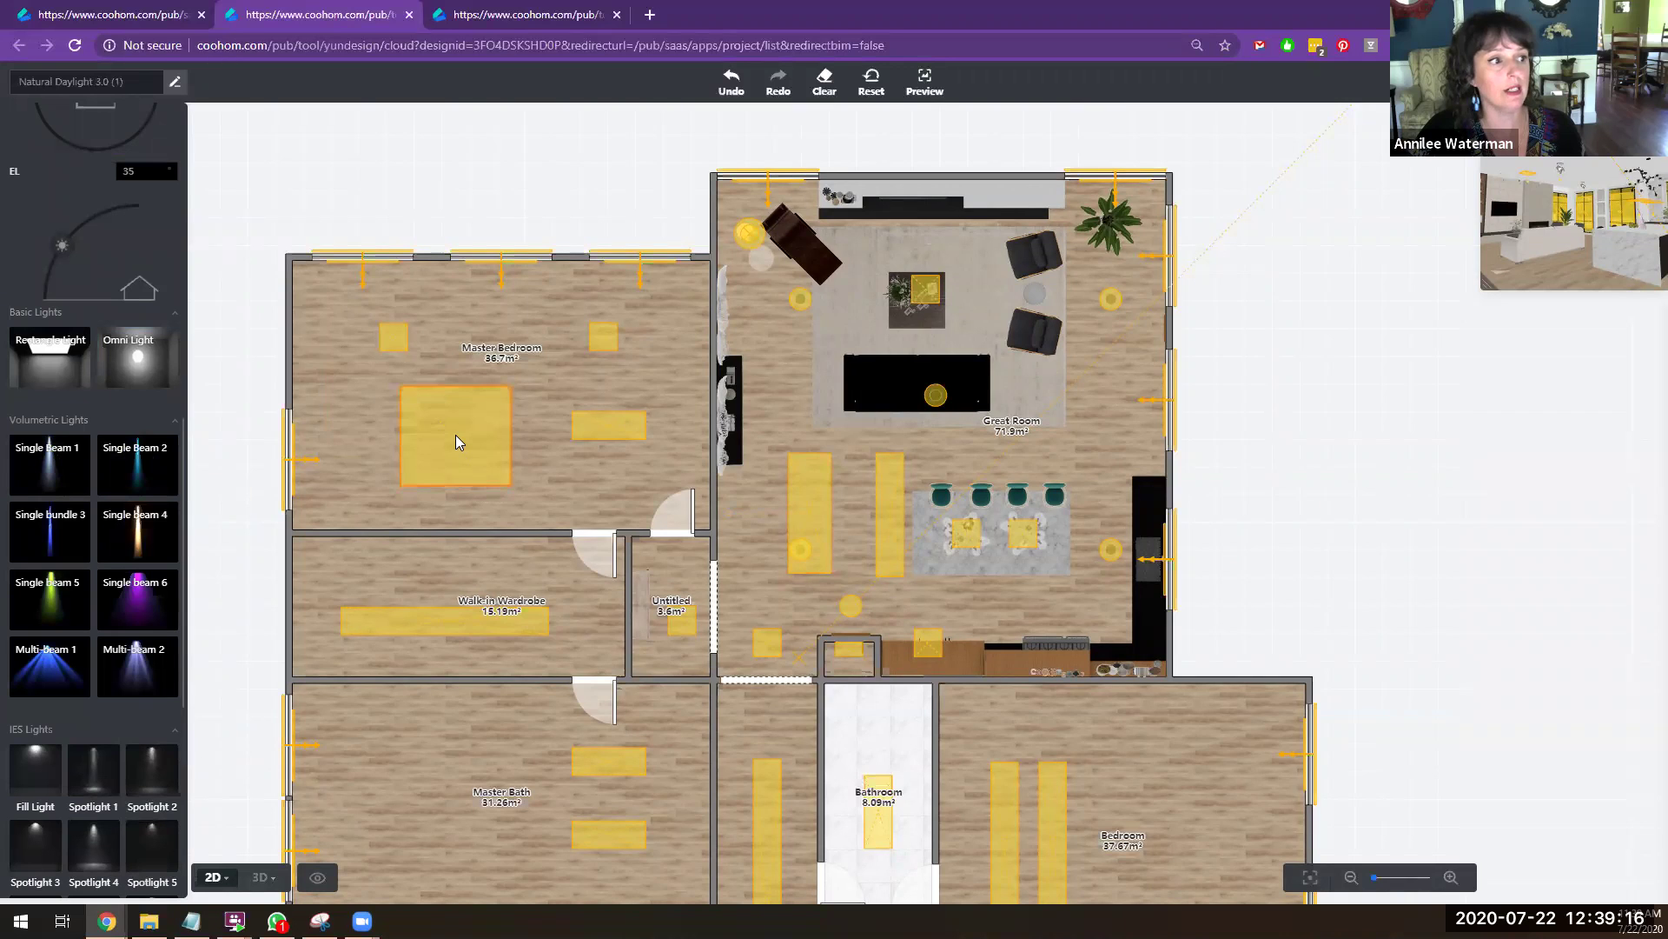
left_click(455, 435)
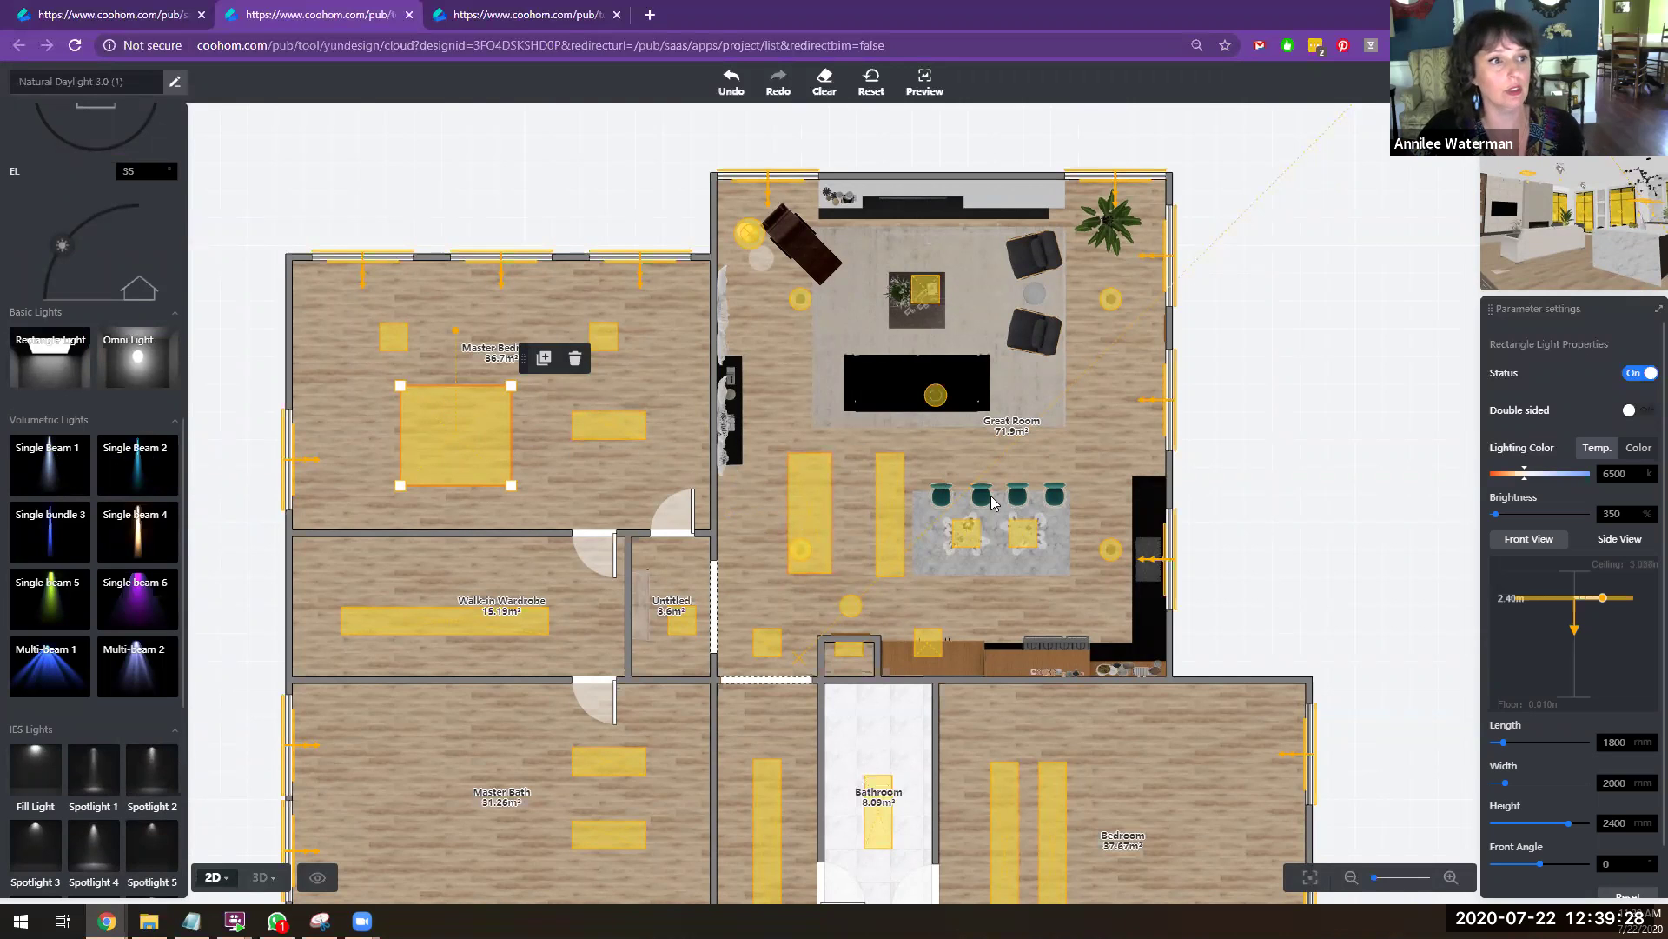
Step: Look over the light layout across the floor plan's rooms, and check Spotlight 3's properties in 3D
scroll(628, 417, "down", 1)
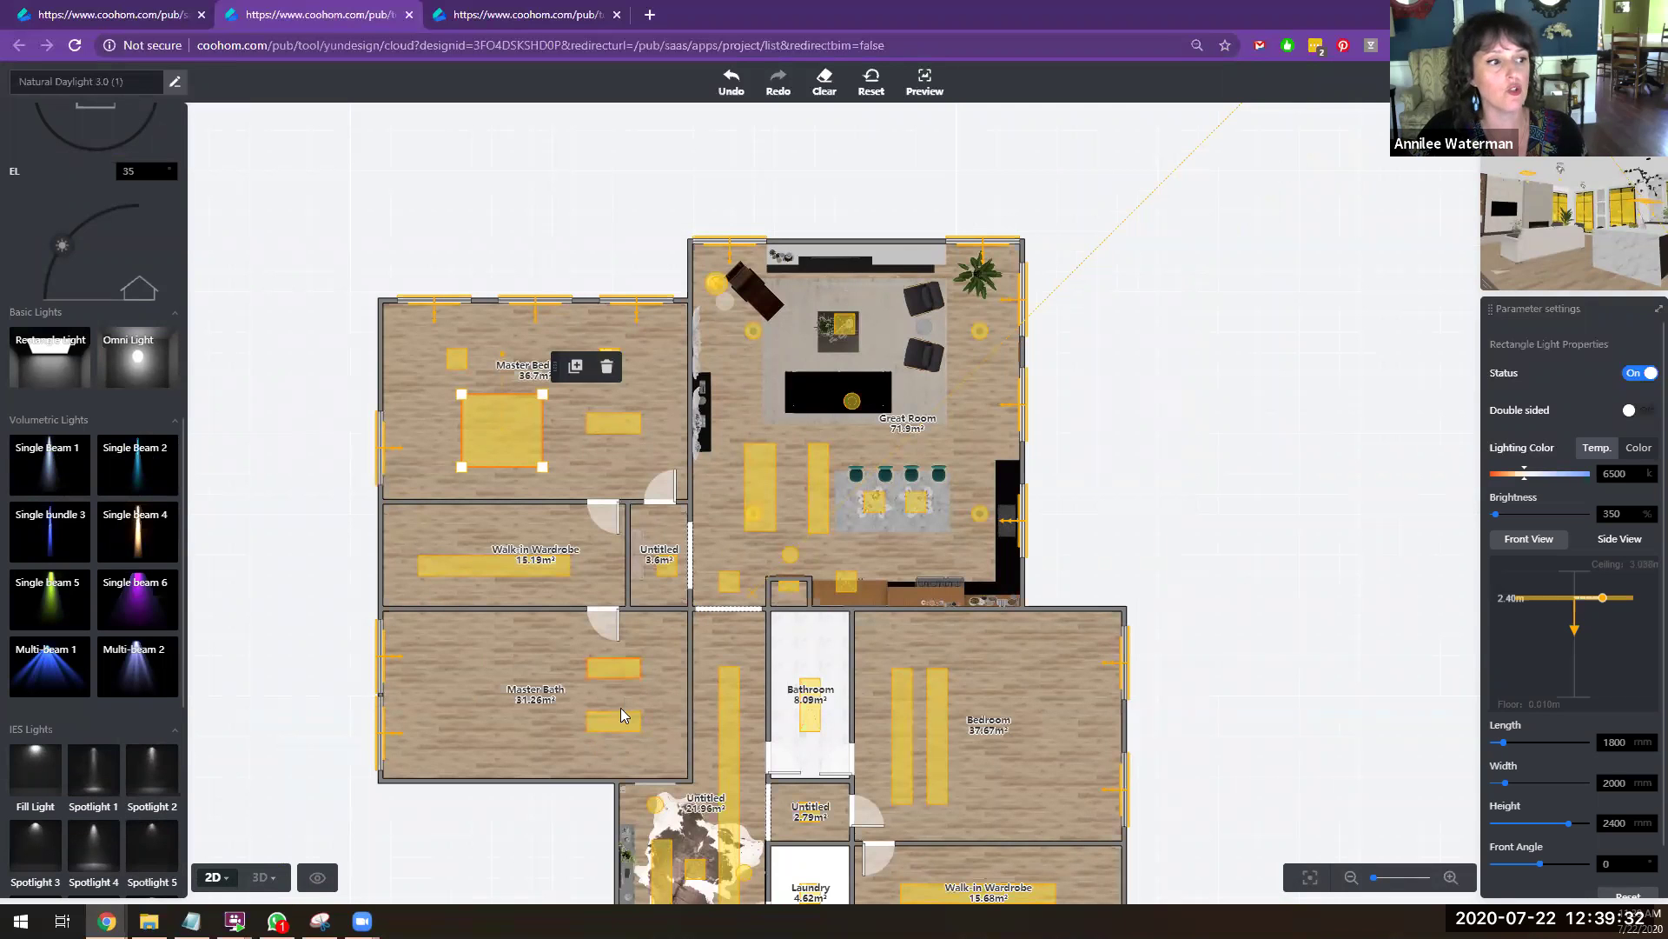
scroll(990, 642, "down", 1)
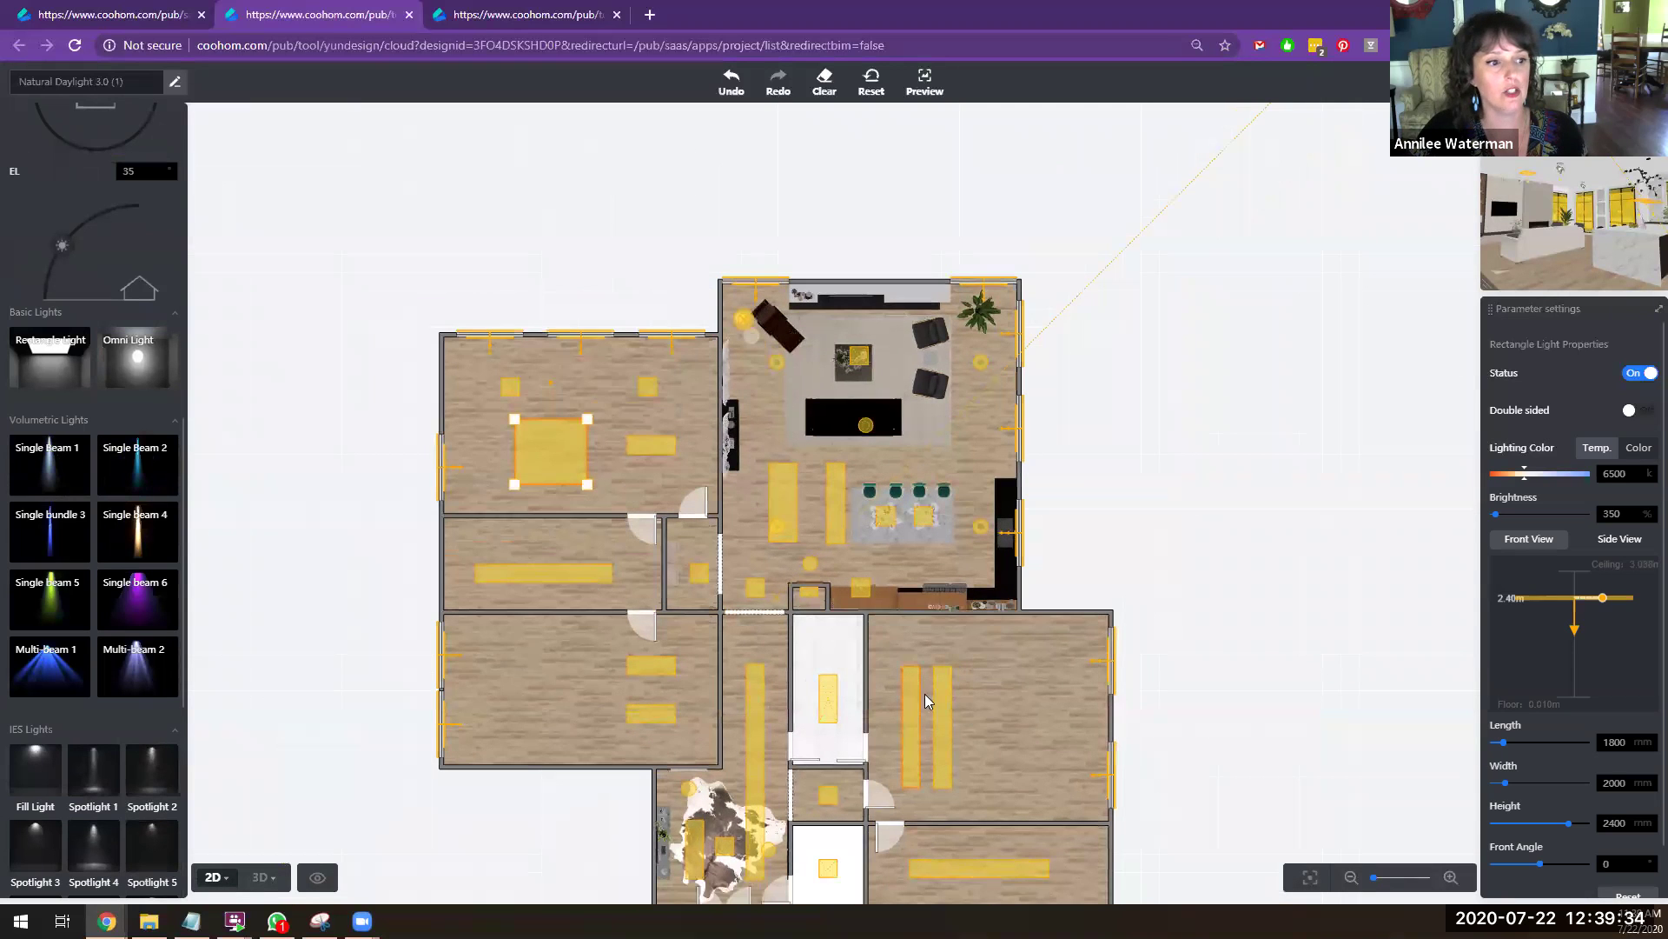
scroll(985, 826, "down", 1)
scroll(982, 808, "up", 2)
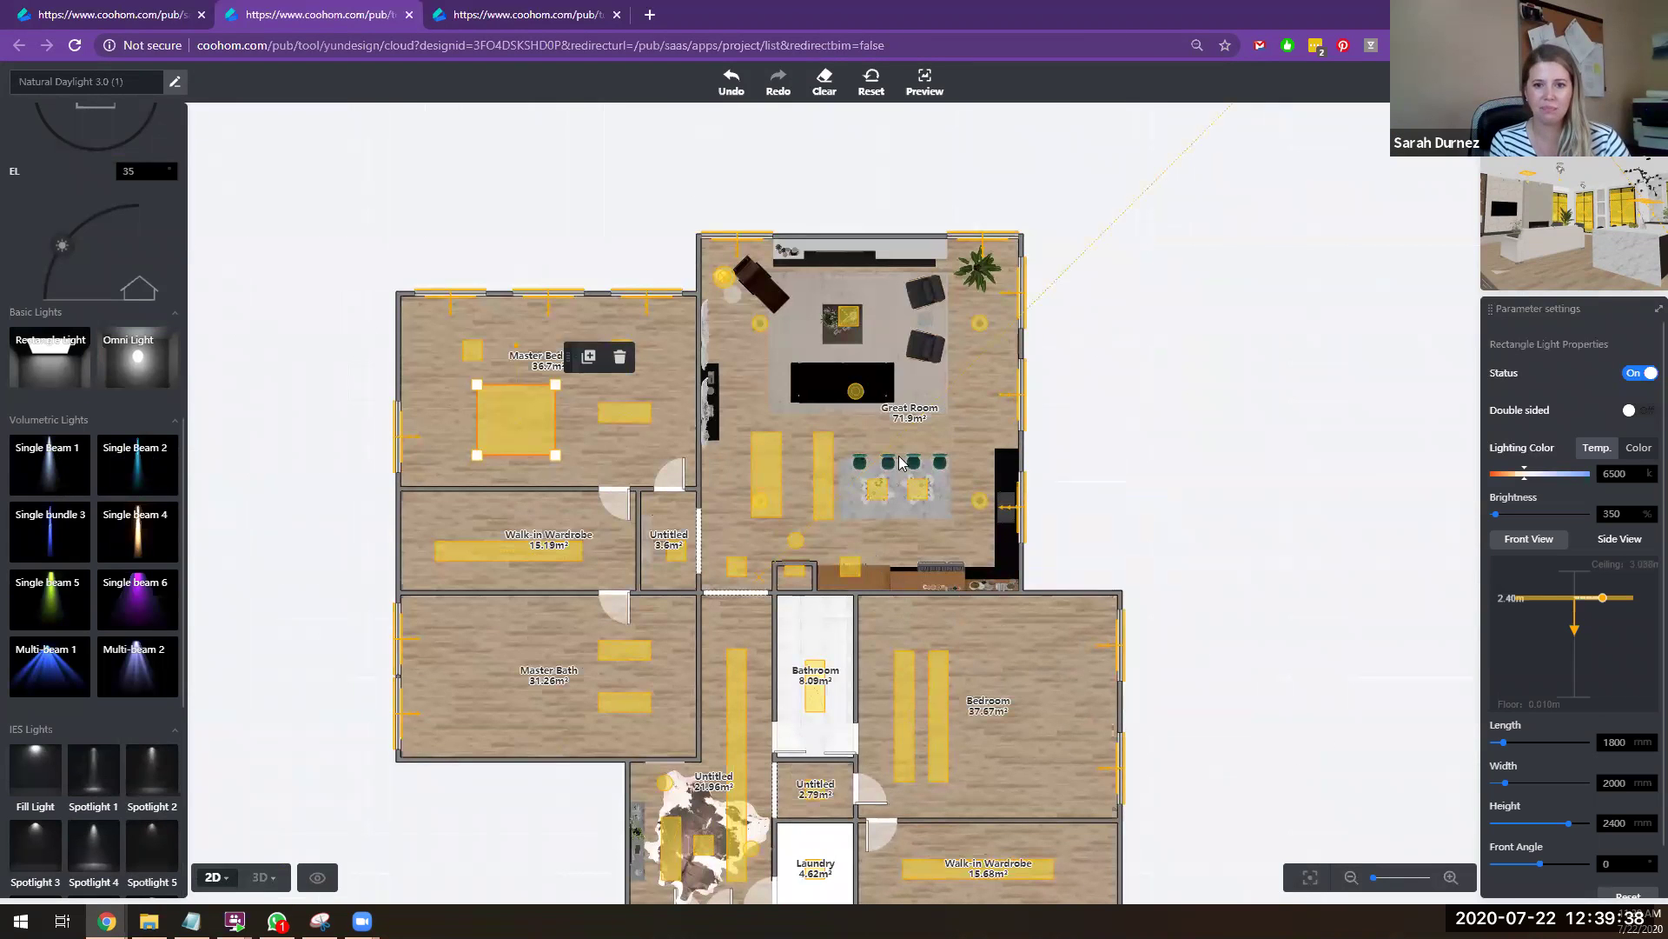
scroll(937, 298, "up", 3)
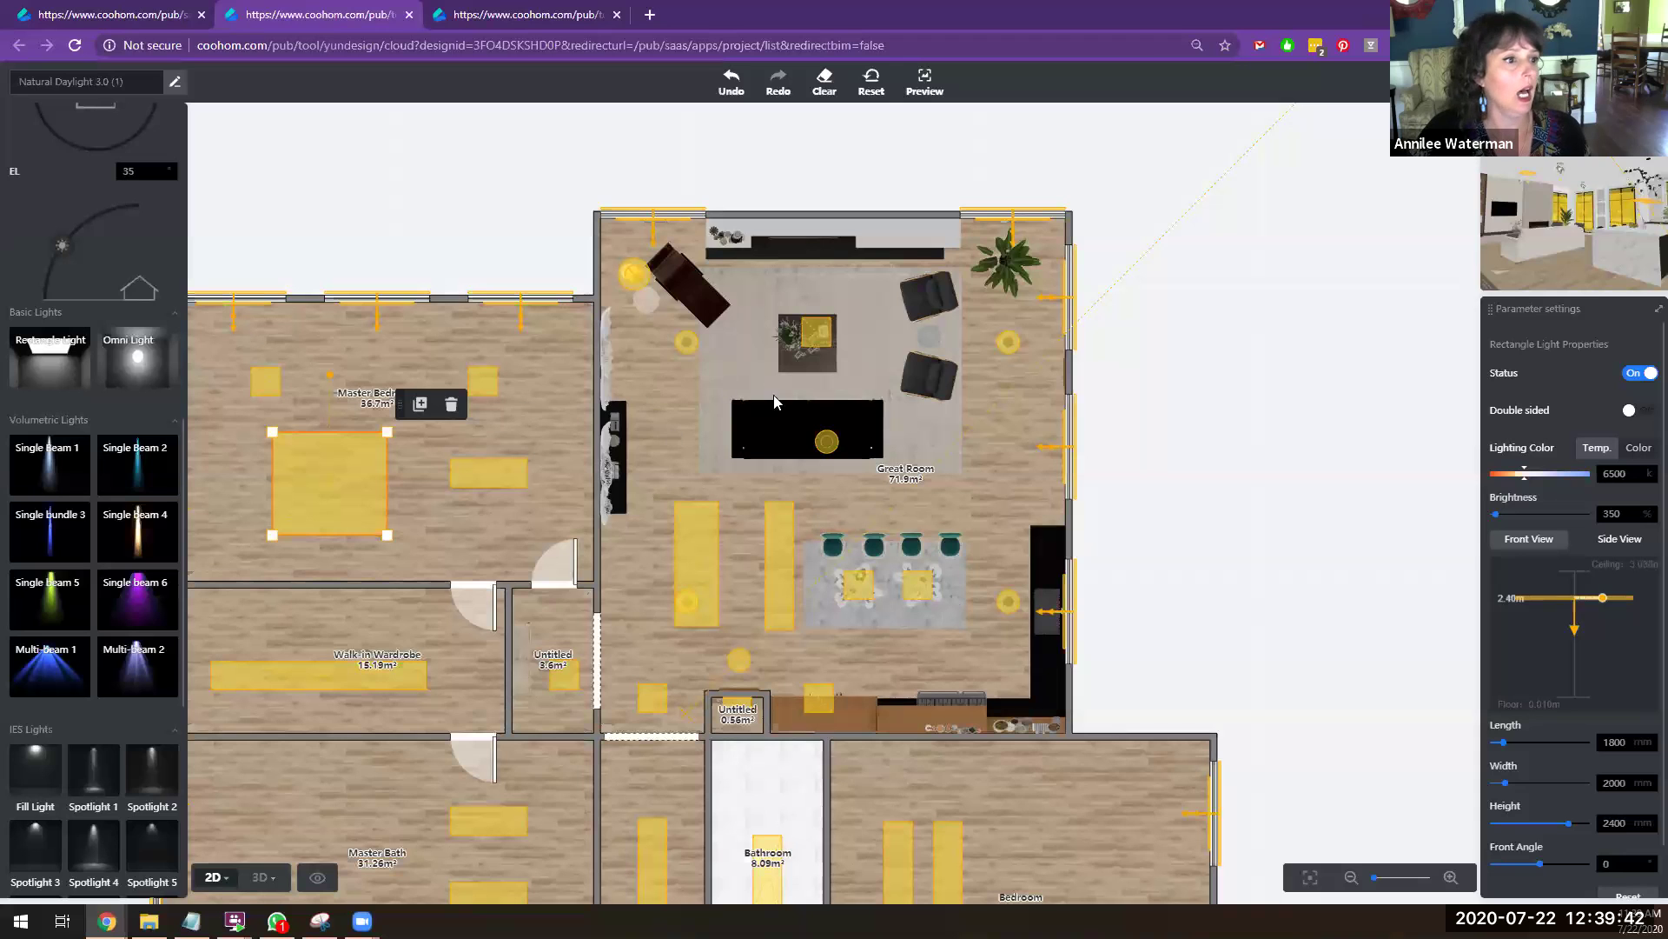
left_click(259, 876)
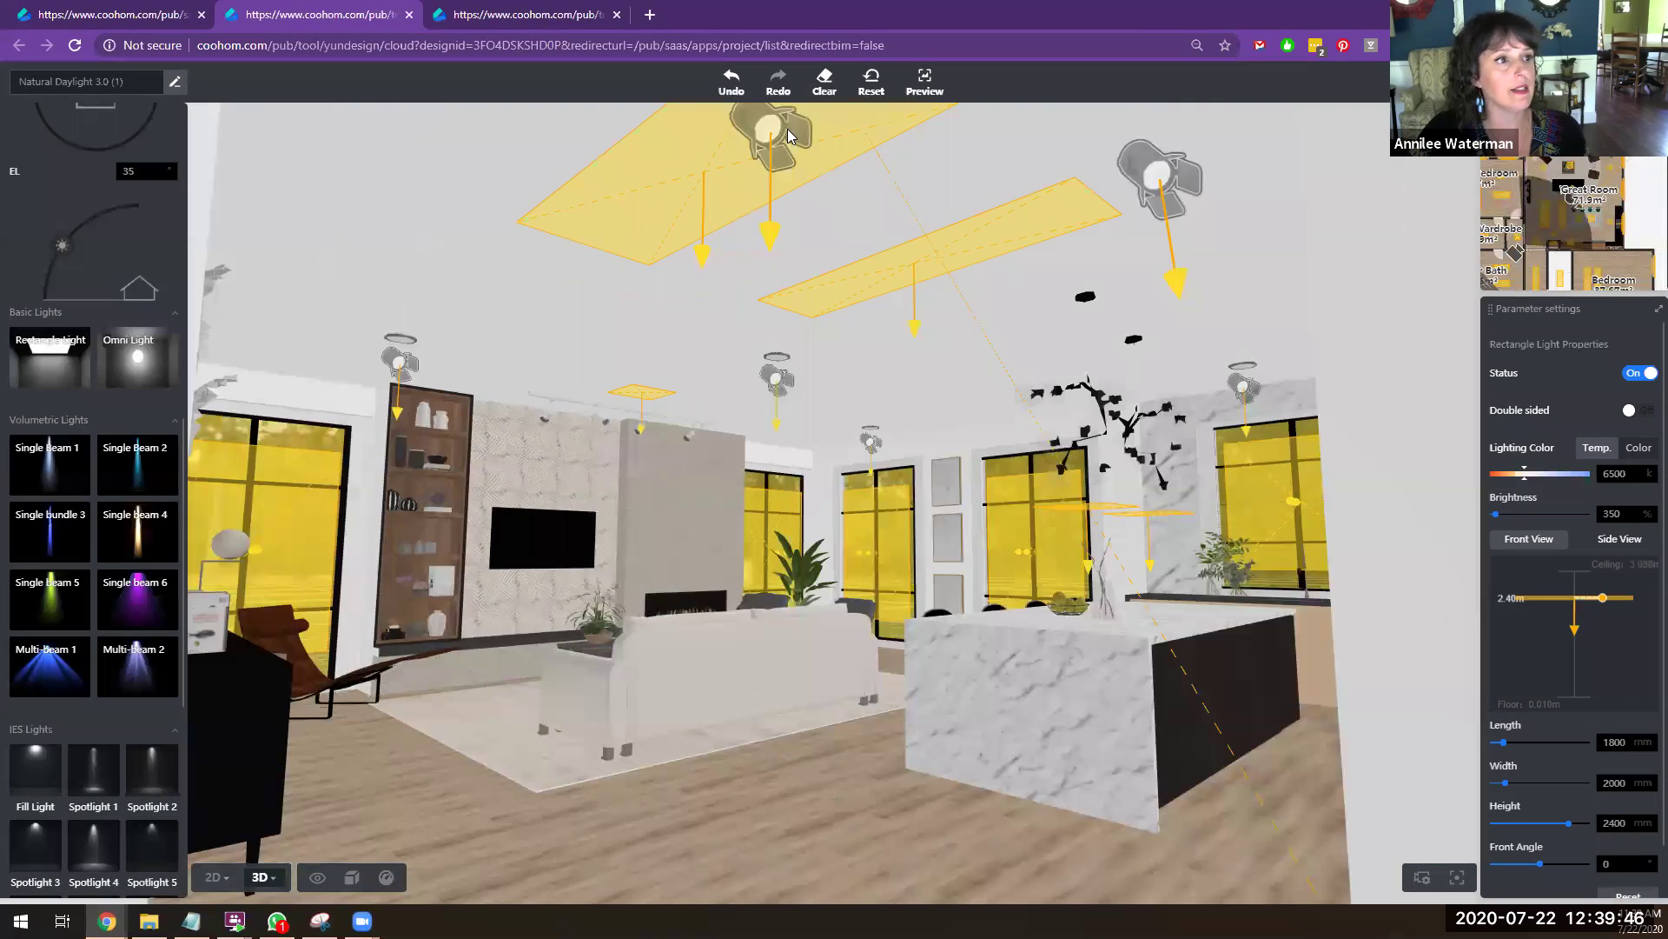
left_click(770, 137)
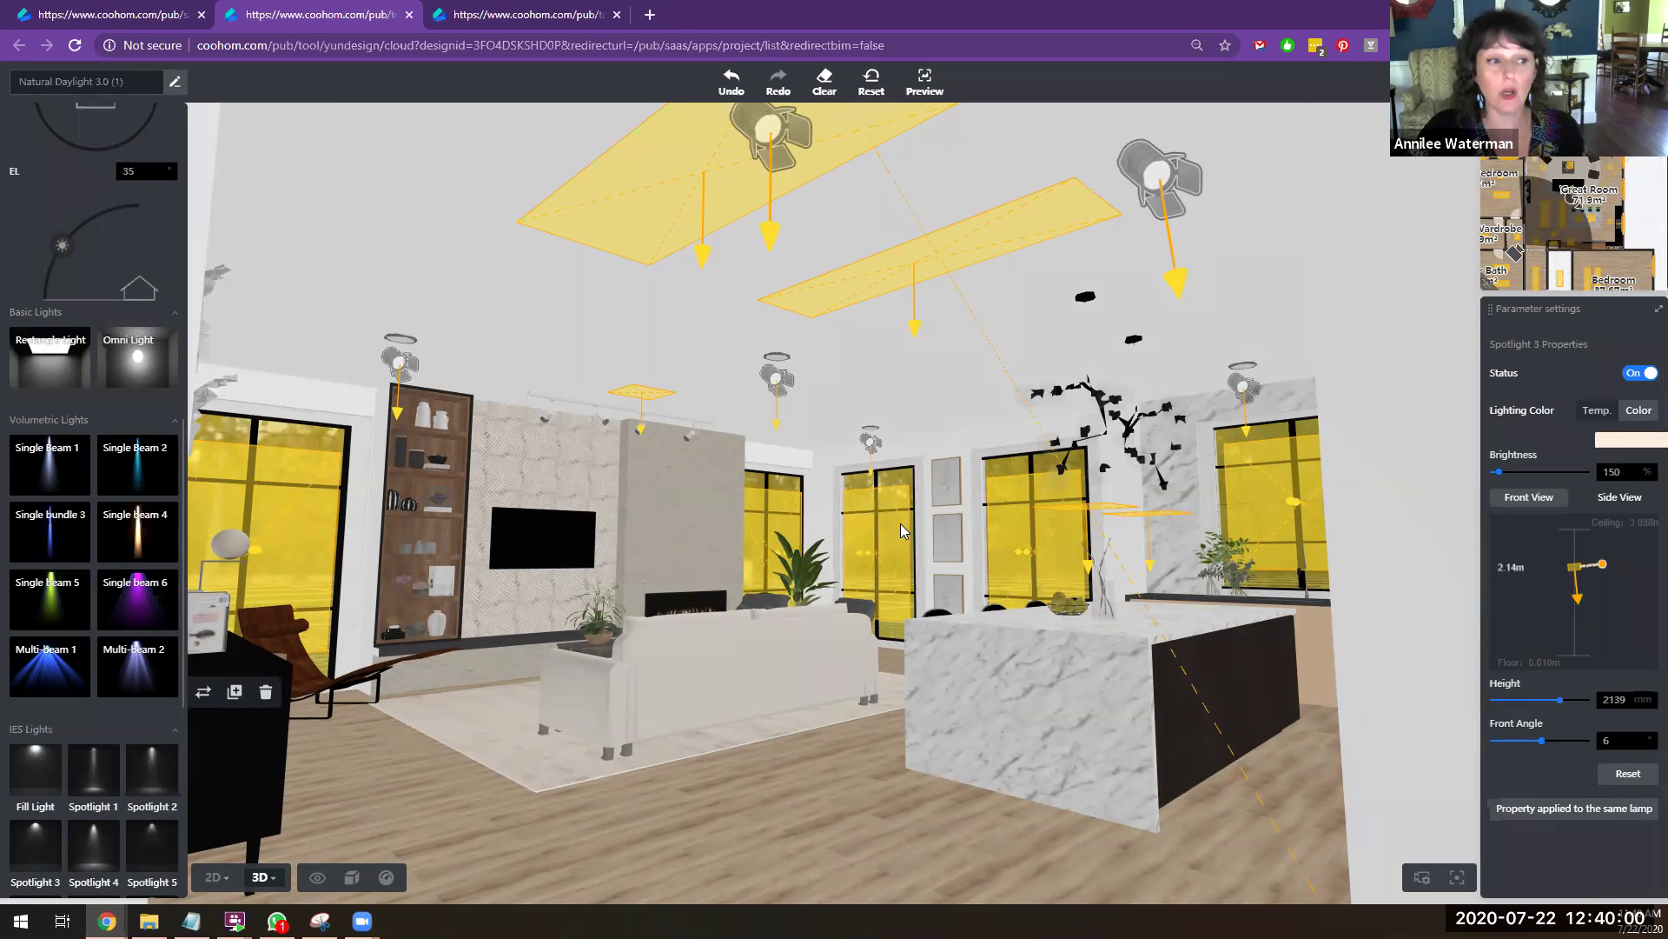
Step: Delete the rectangle light on the window beside the shelving unit, and undo the deletion
left_click(284, 523)
left_click(412, 423)
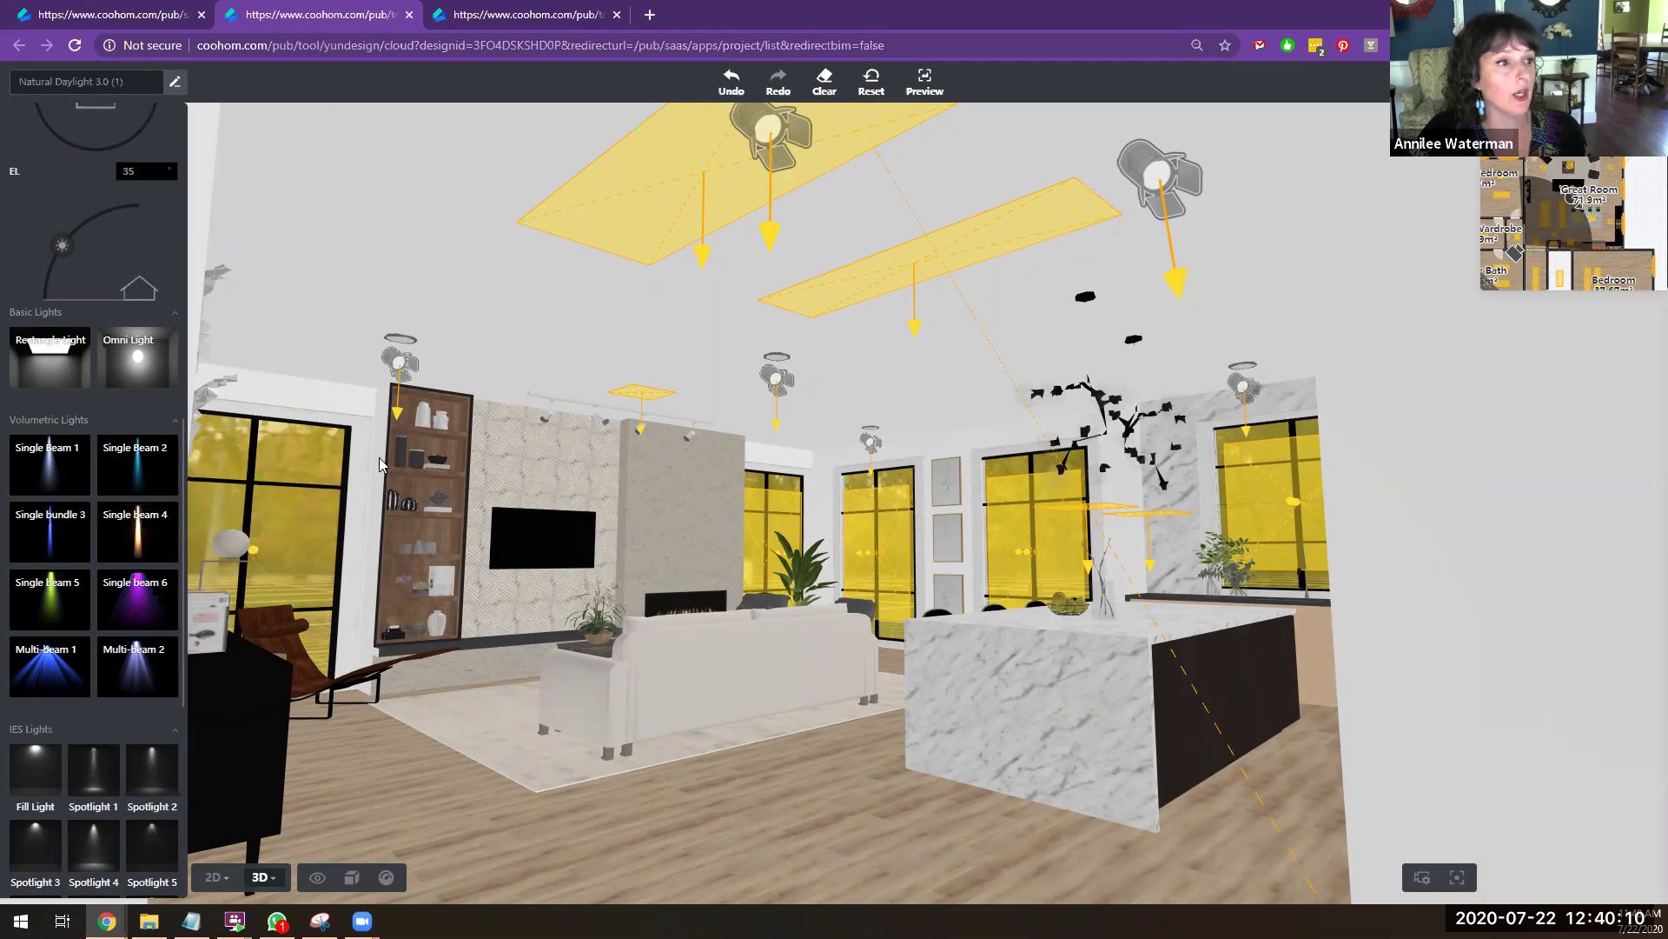
left_click(731, 82)
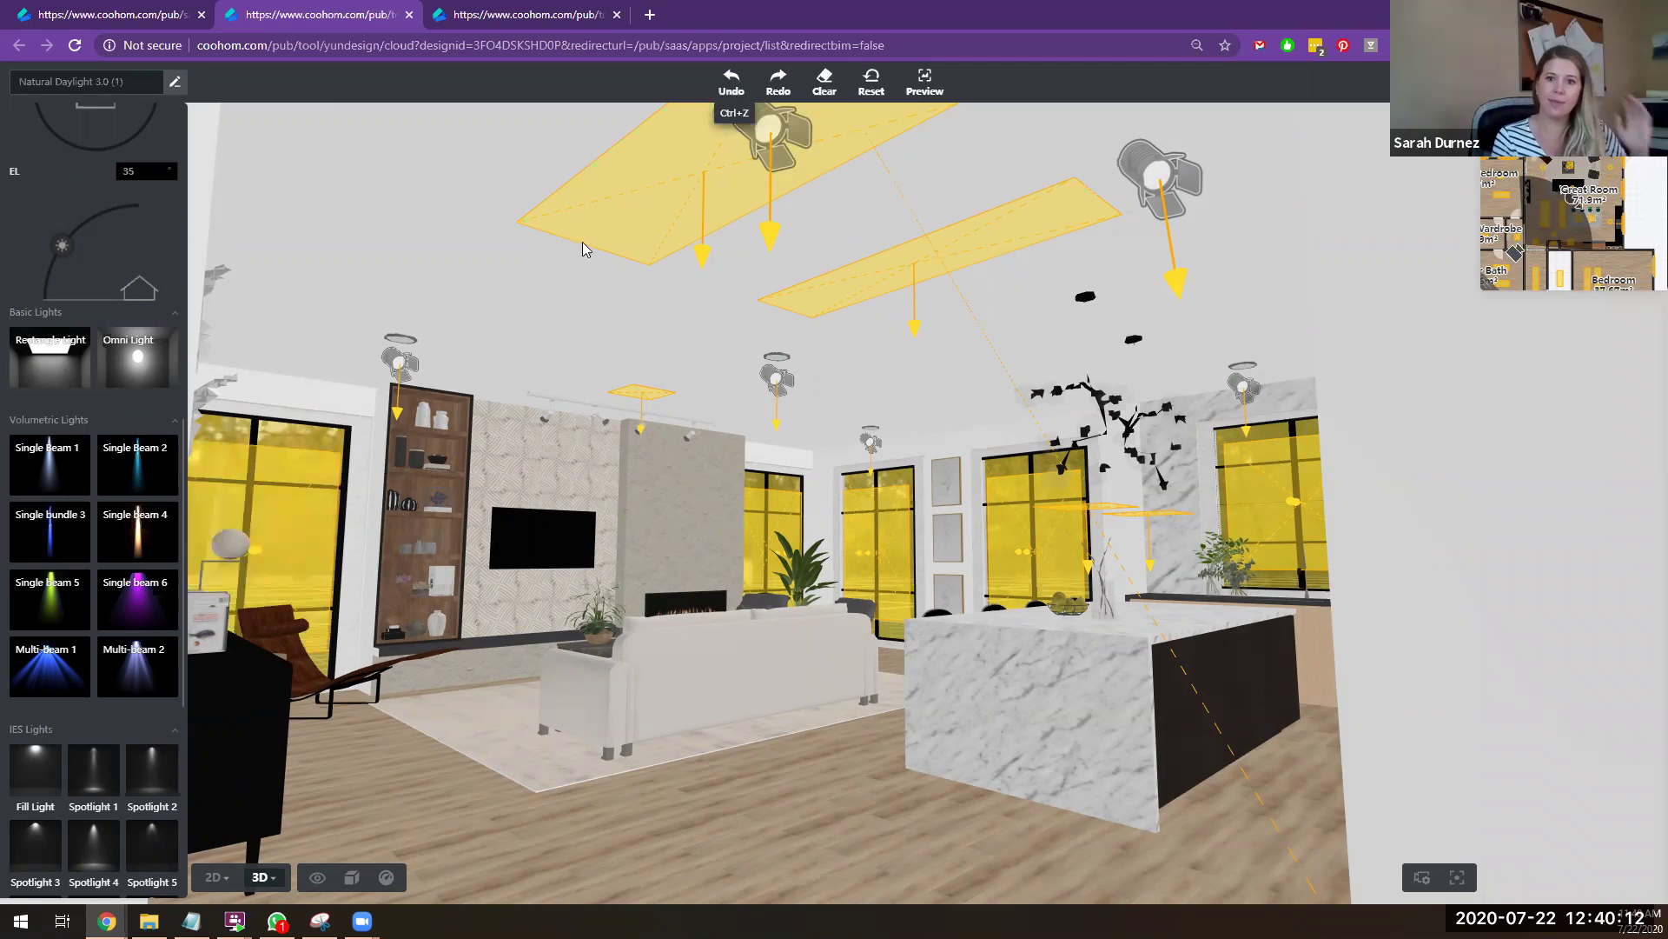
Step: Examine the lighting colour options of the rectangle light on the window beside the shelving unit
left_click(297, 519)
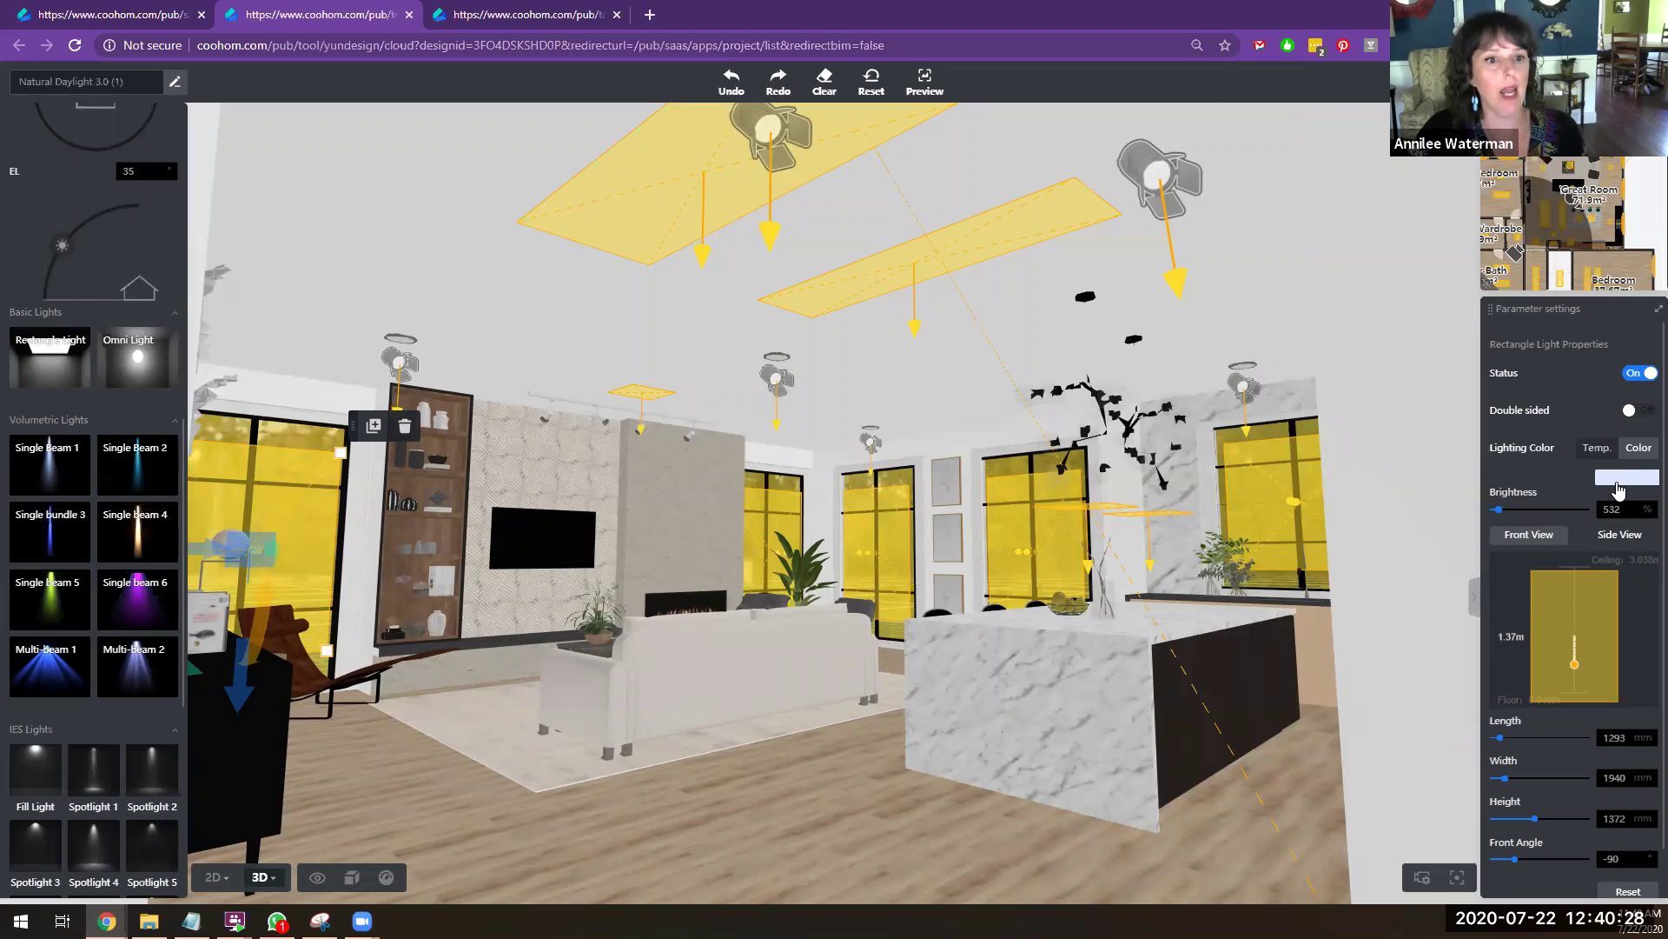
left_click(1618, 480)
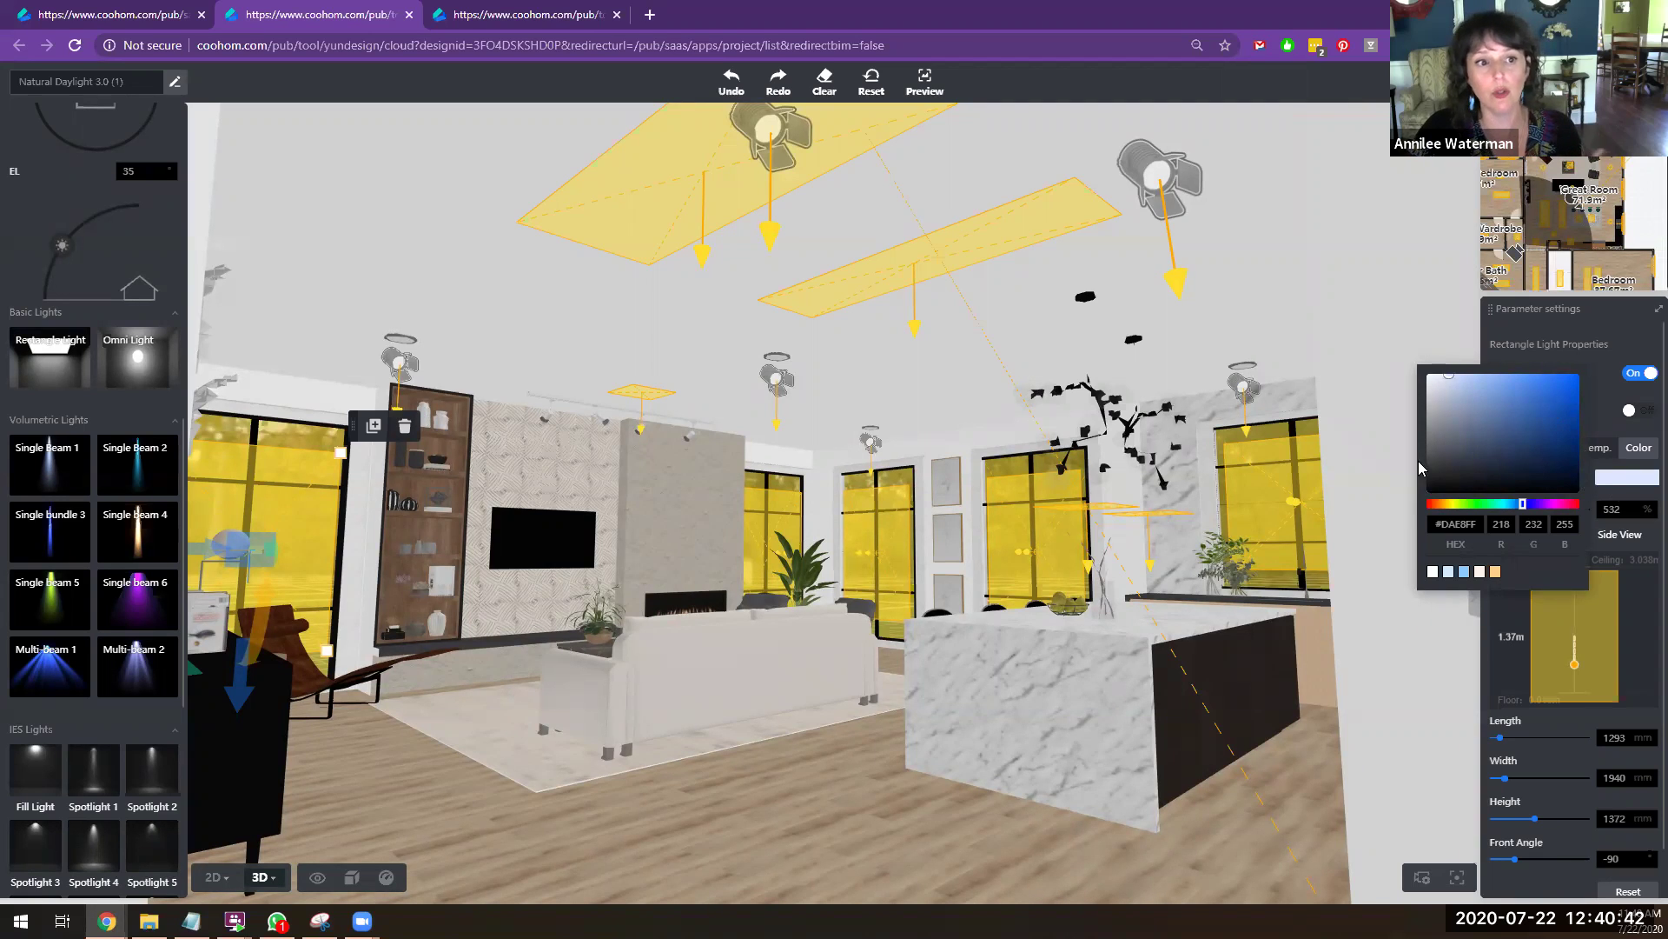
left_click(1512, 326)
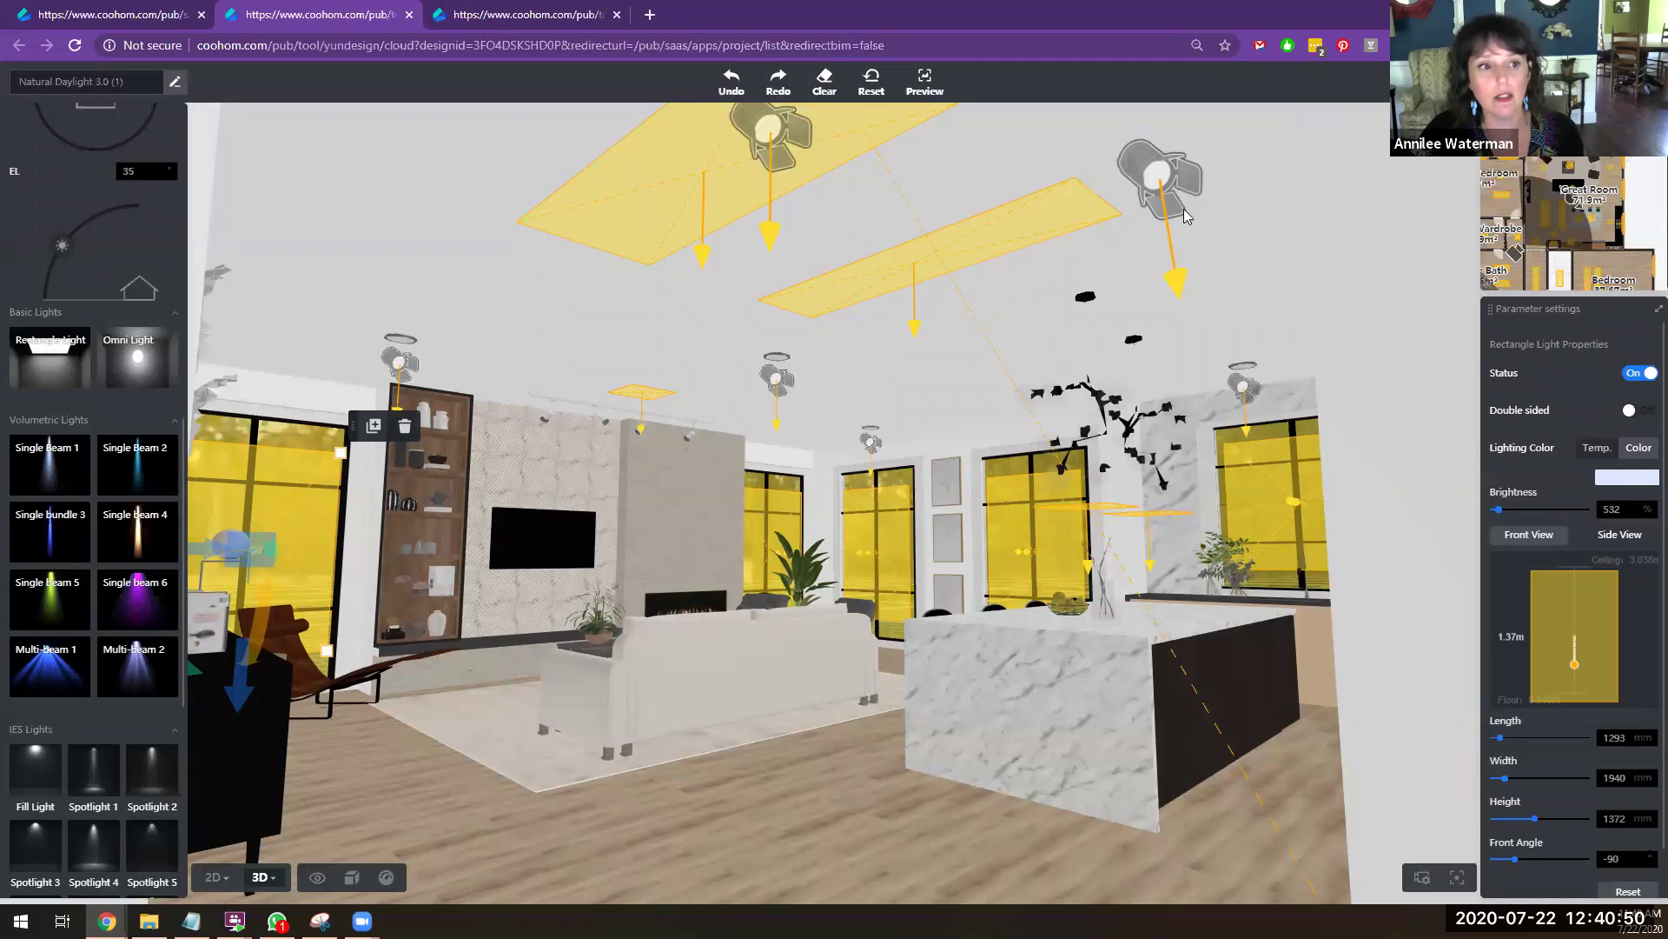
Step: Check Spotlight 3's lighting colour options, and set its brightness to 346%
left_click(1159, 189)
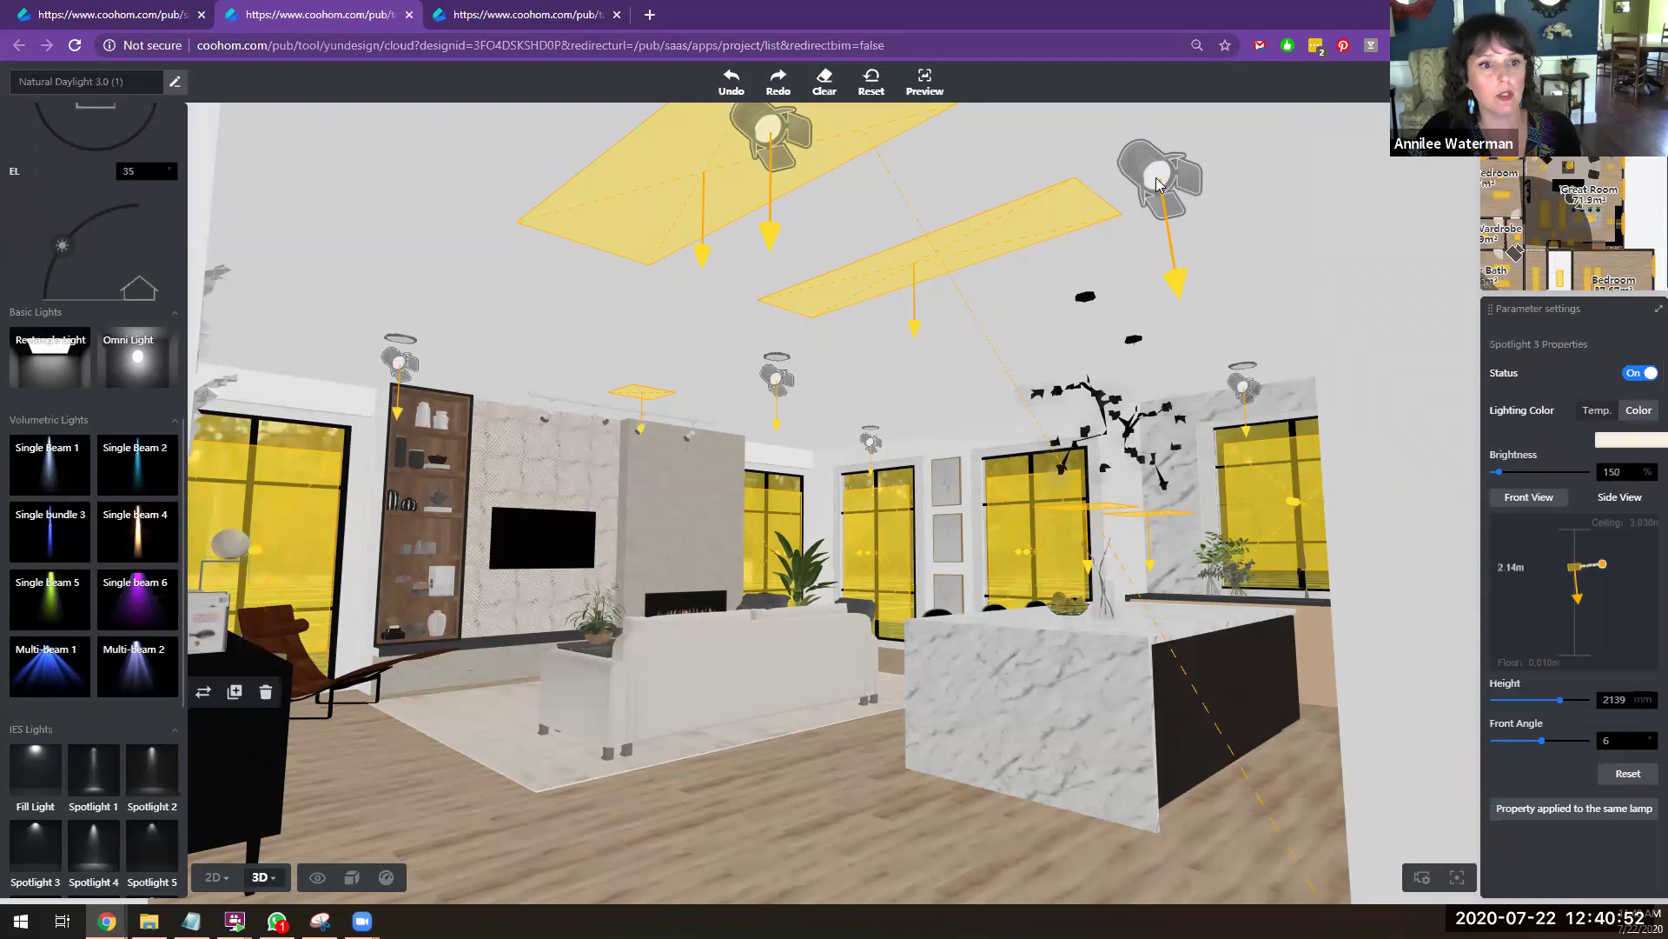
left_click(1633, 446)
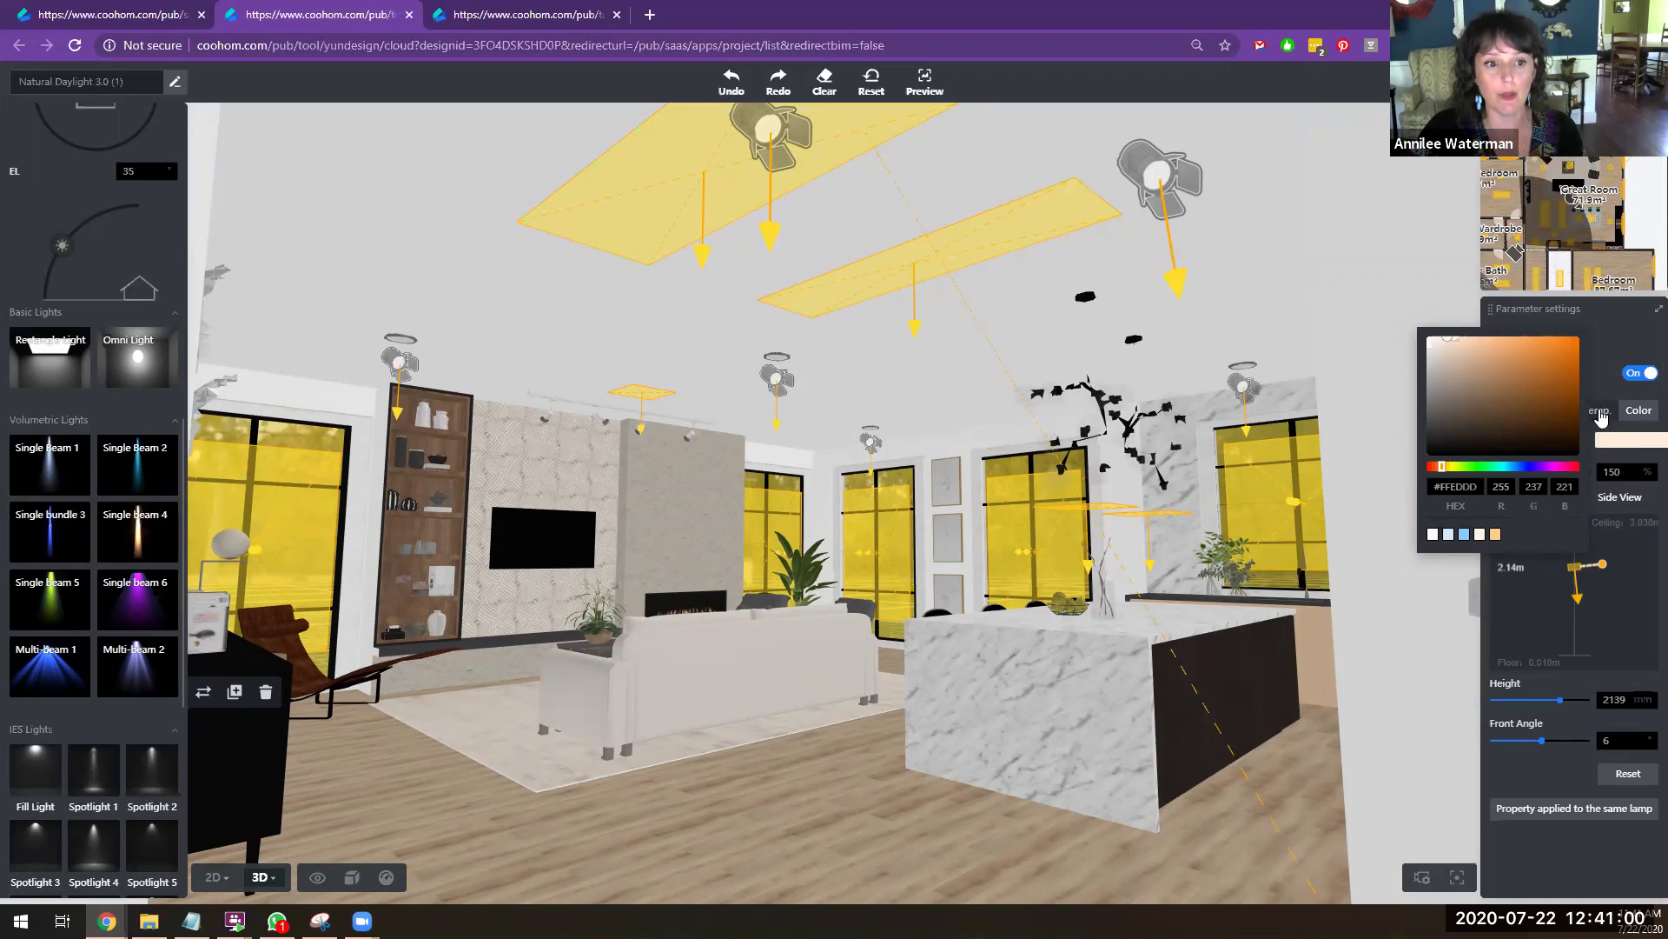
left_click(1602, 321)
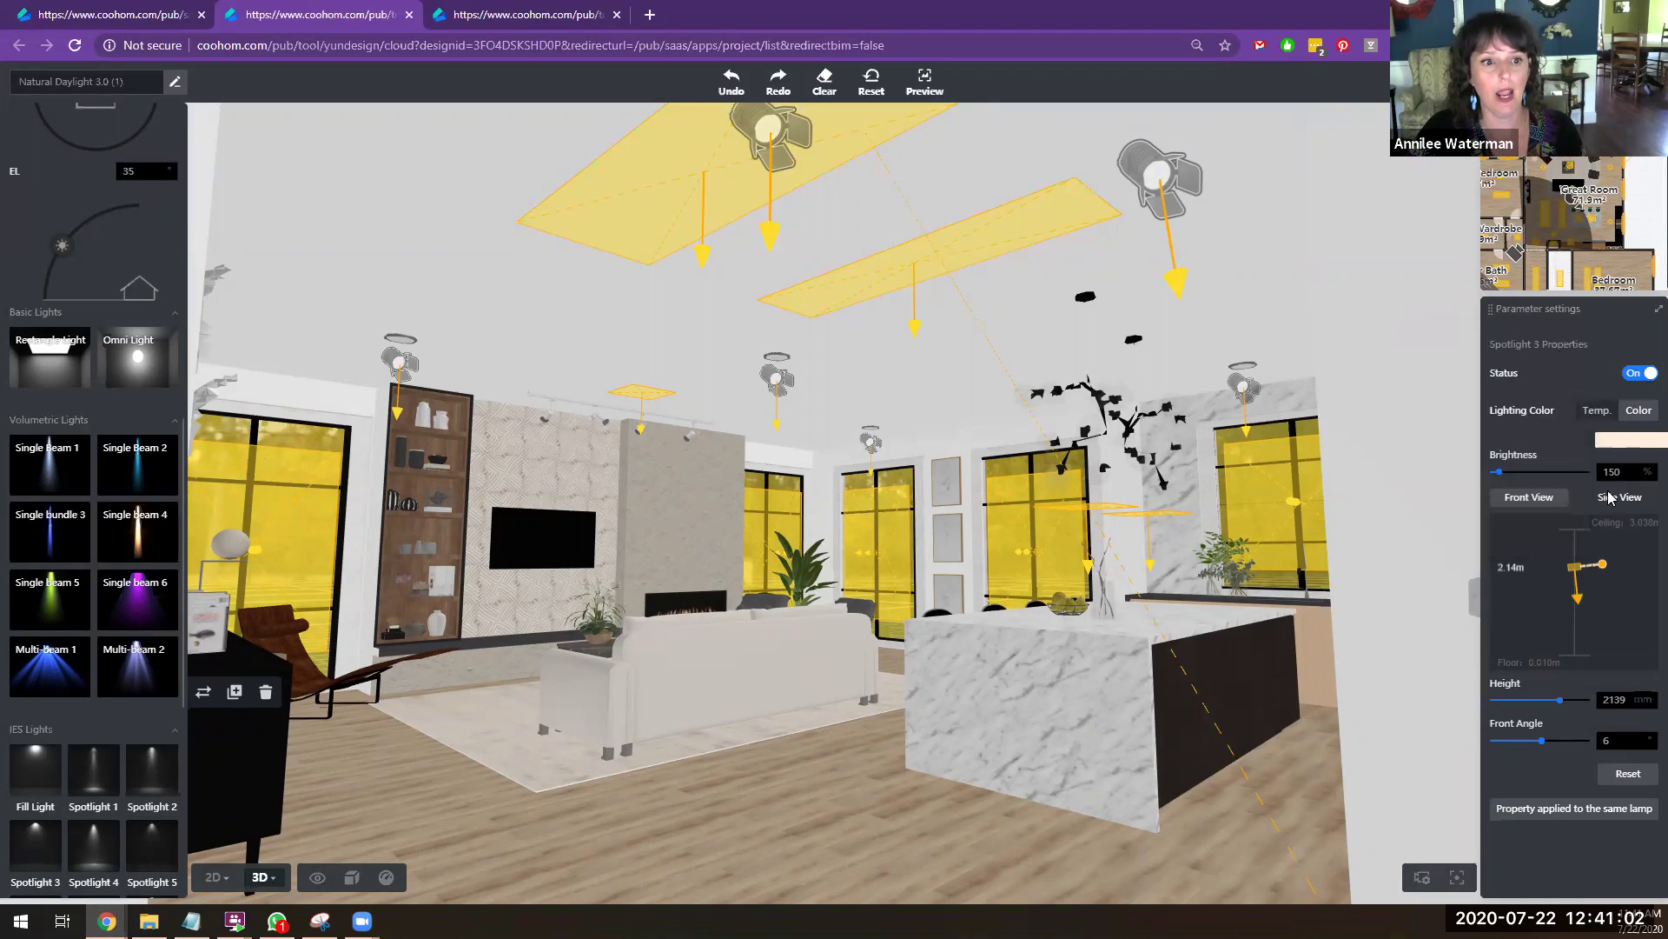
mouse_move(1498, 473)
left_mouse_down()
mouse_move(1584, 481)
mouse_move(1514, 483)
left_mouse_up()
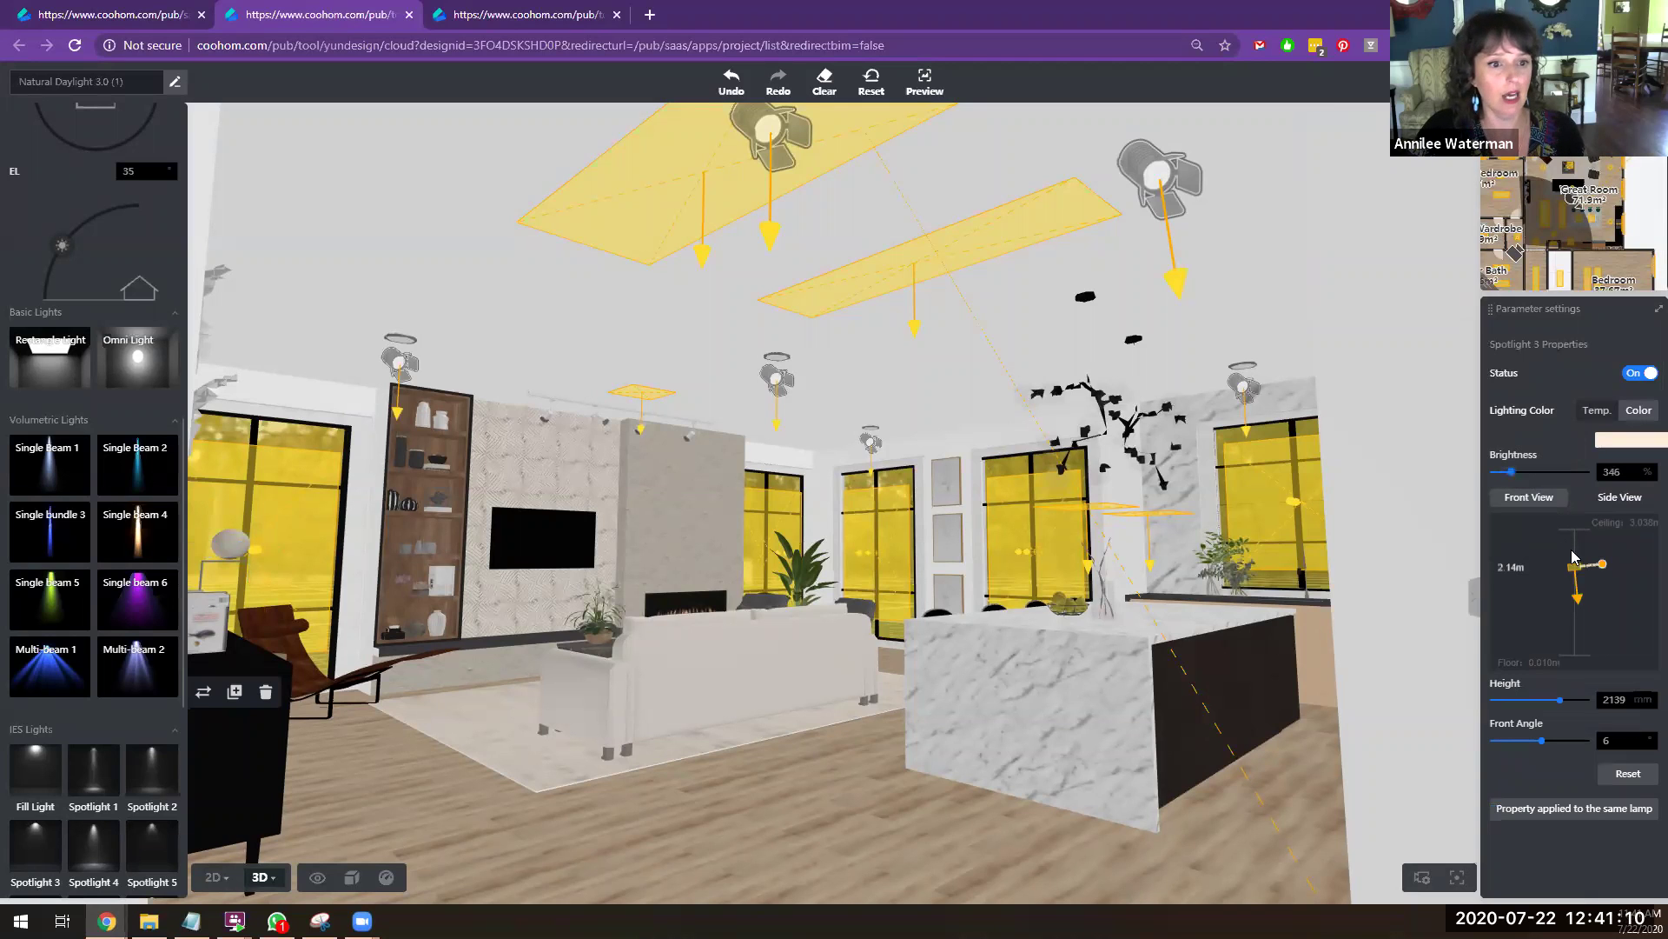
Step: Lower the ceiling spotlight near the kitchen island to a height of 2310 mm, and tilt its beam direction
left_click(1170, 228)
left_click_drag(1167, 310, 1187, 356)
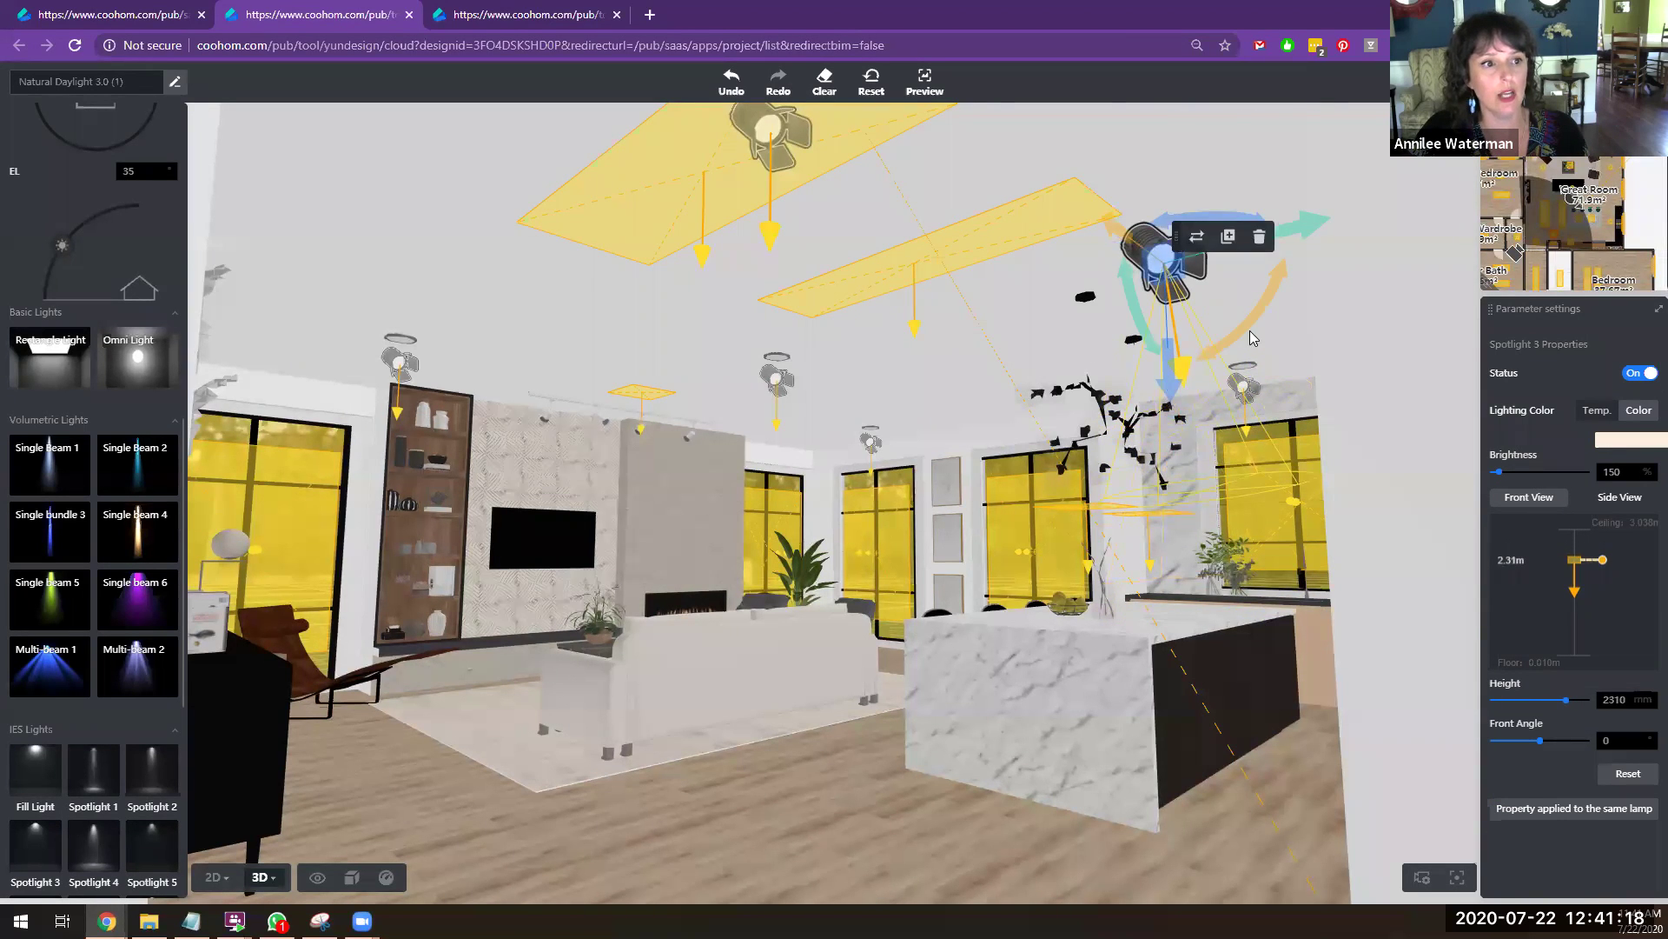
left_click_drag(1256, 315, 1197, 374)
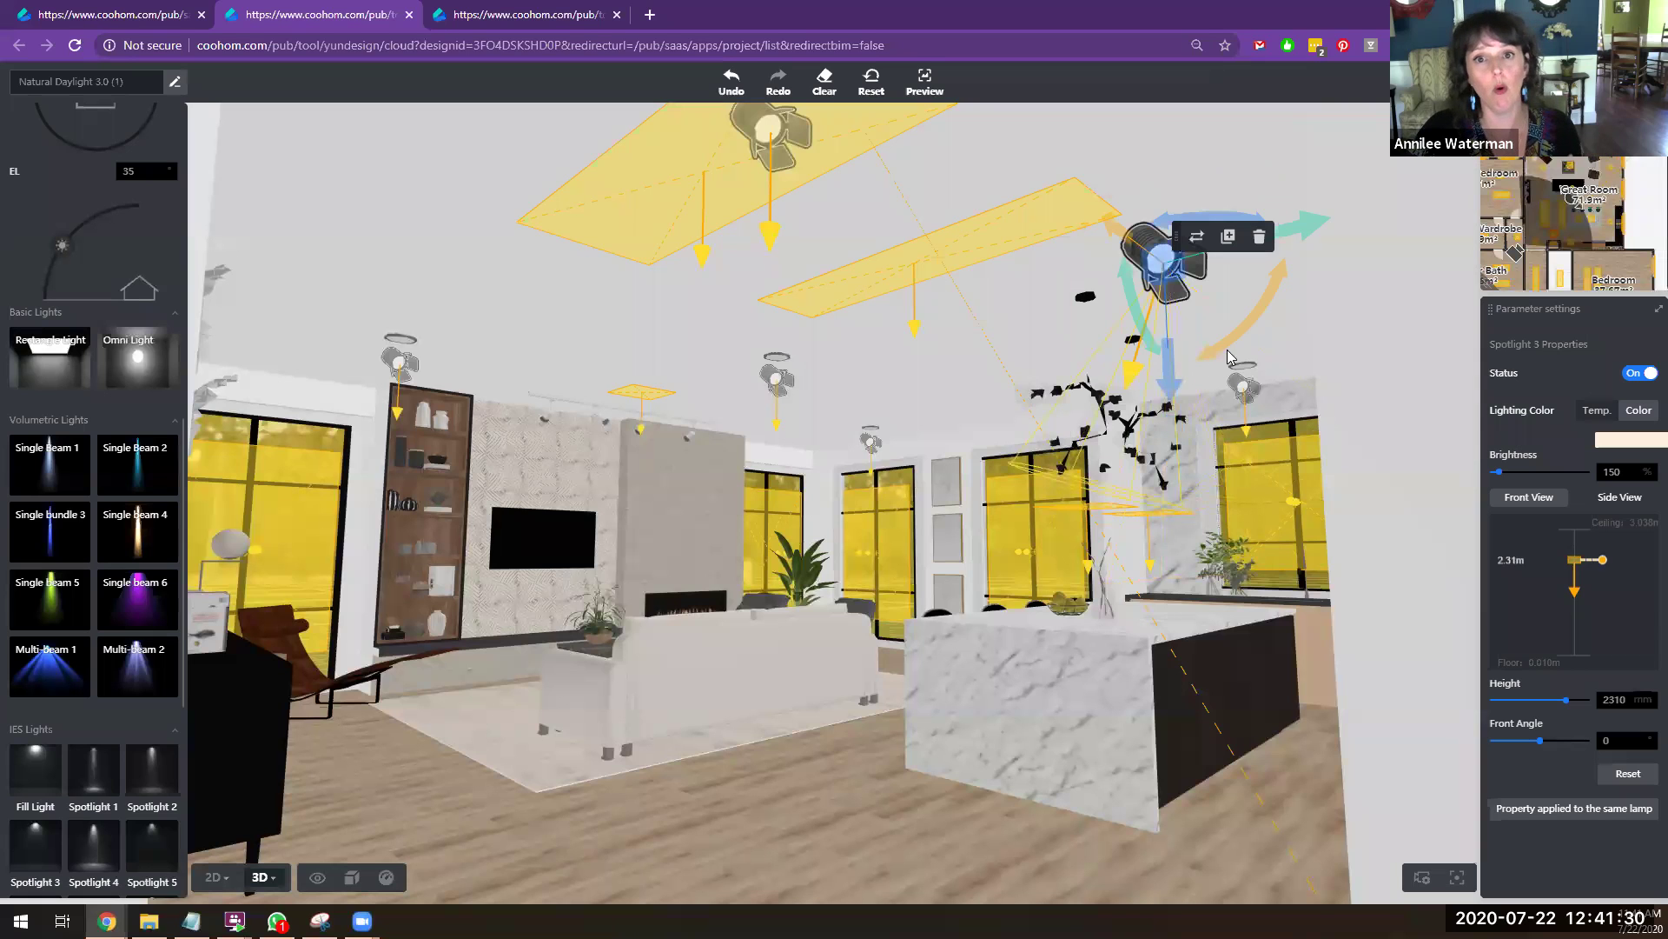
mouse_move(1258, 311)
left_mouse_down()
mouse_move(1157, 339)
mouse_move(1082, 300)
mouse_move(1127, 265)
mouse_move(1180, 326)
mouse_move(1231, 303)
left_mouse_up()
left_click_drag(1254, 292, 1274, 280)
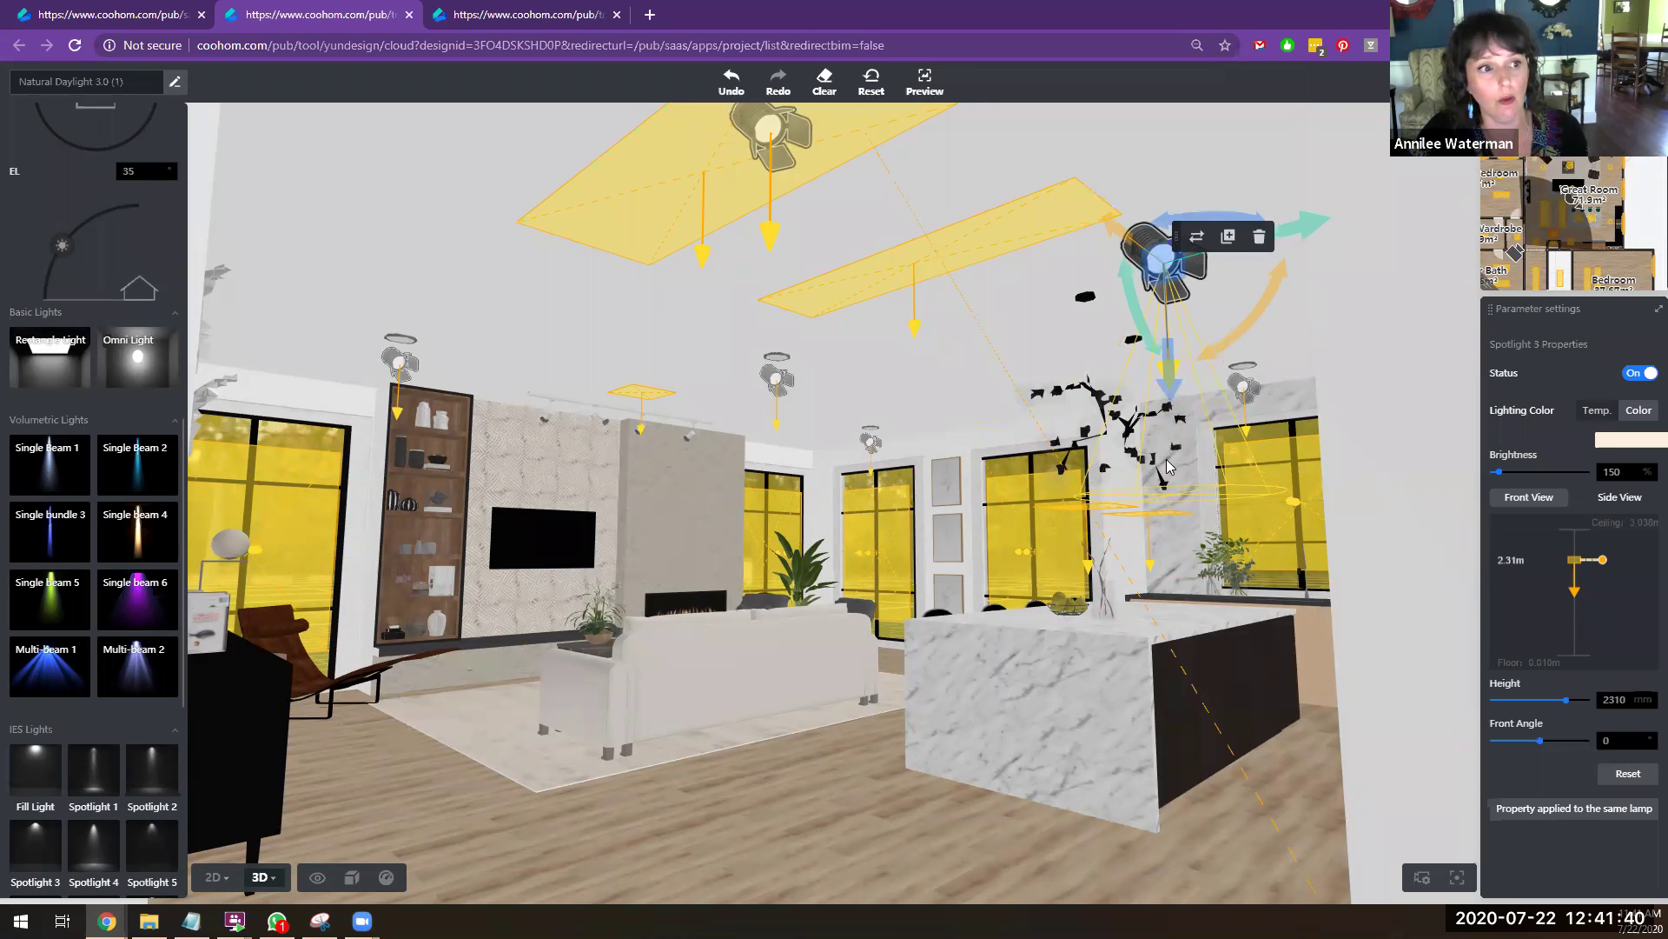
left_click_drag(1134, 330, 1095, 351)
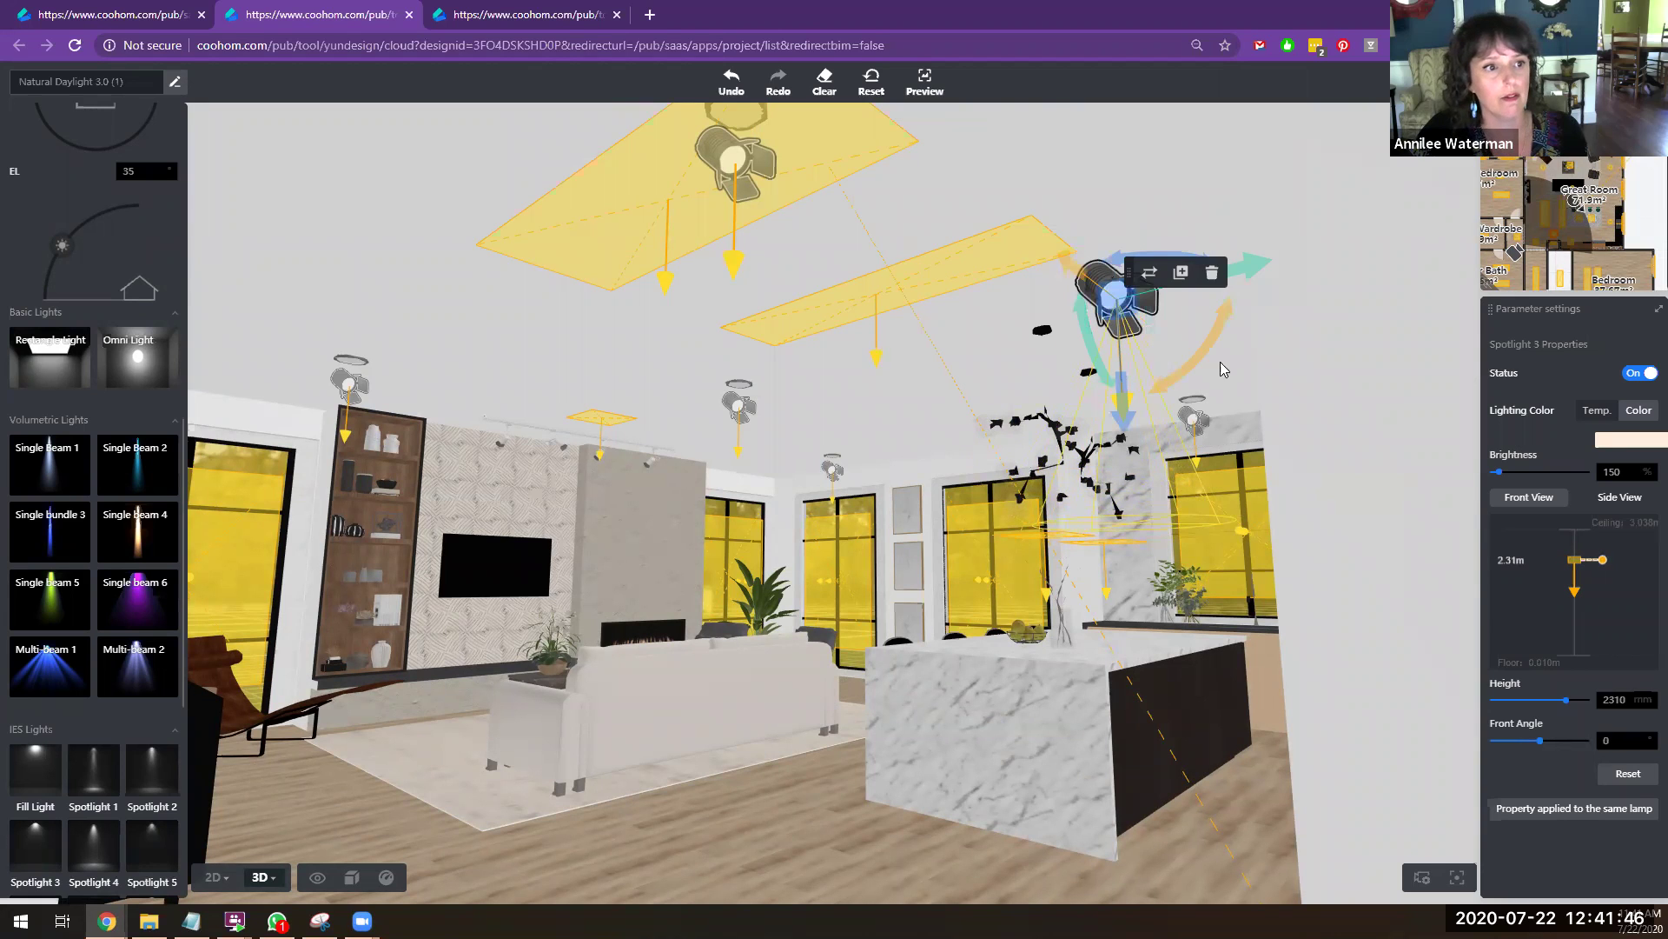
mouse_move(1194, 361)
left_mouse_down()
mouse_move(1220, 325)
mouse_move(1182, 366)
mouse_move(1207, 346)
mouse_move(1195, 360)
left_mouse_up()
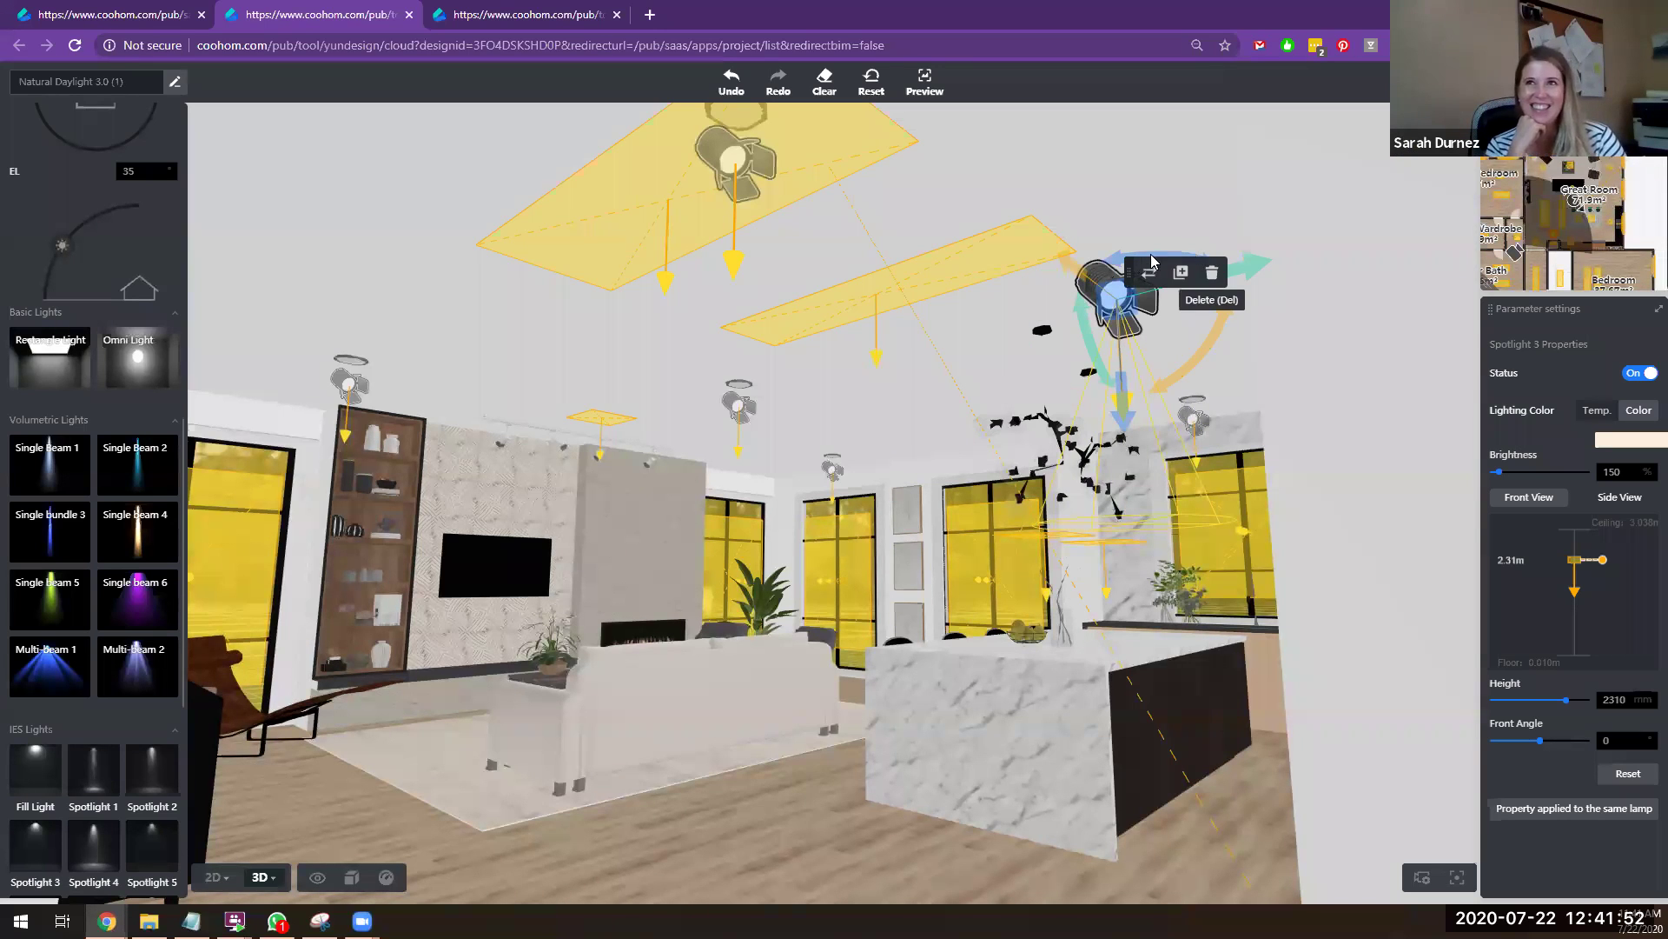
left_click_drag(1148, 257, 1173, 260)
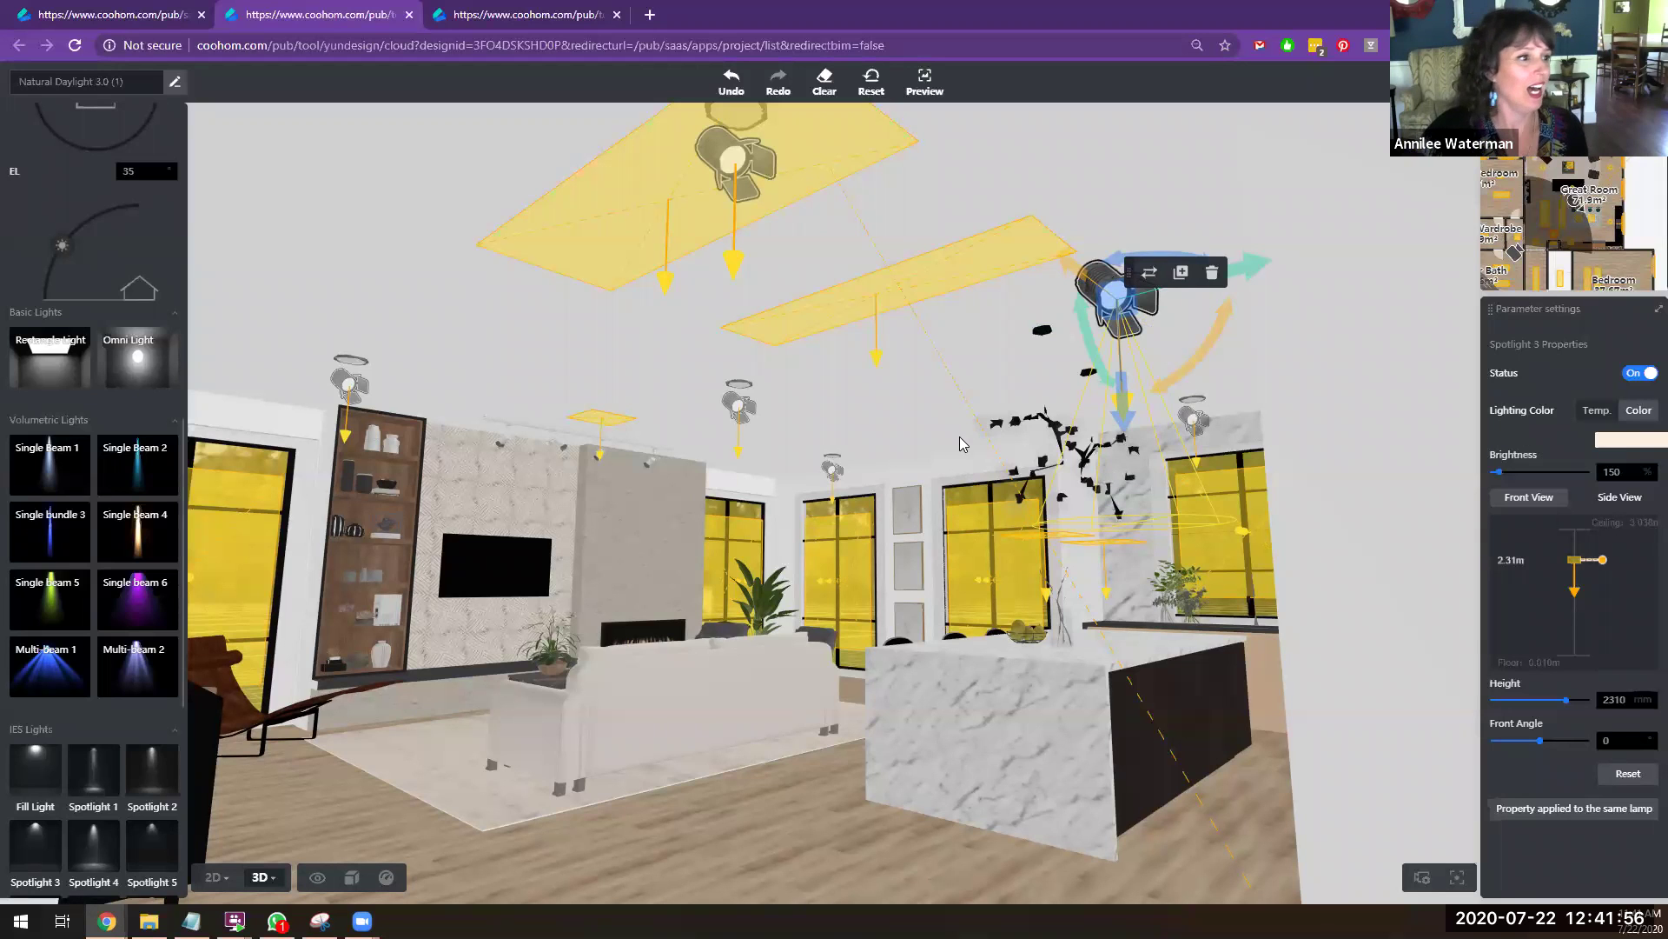
left_click_drag(1102, 443, 1334, 172)
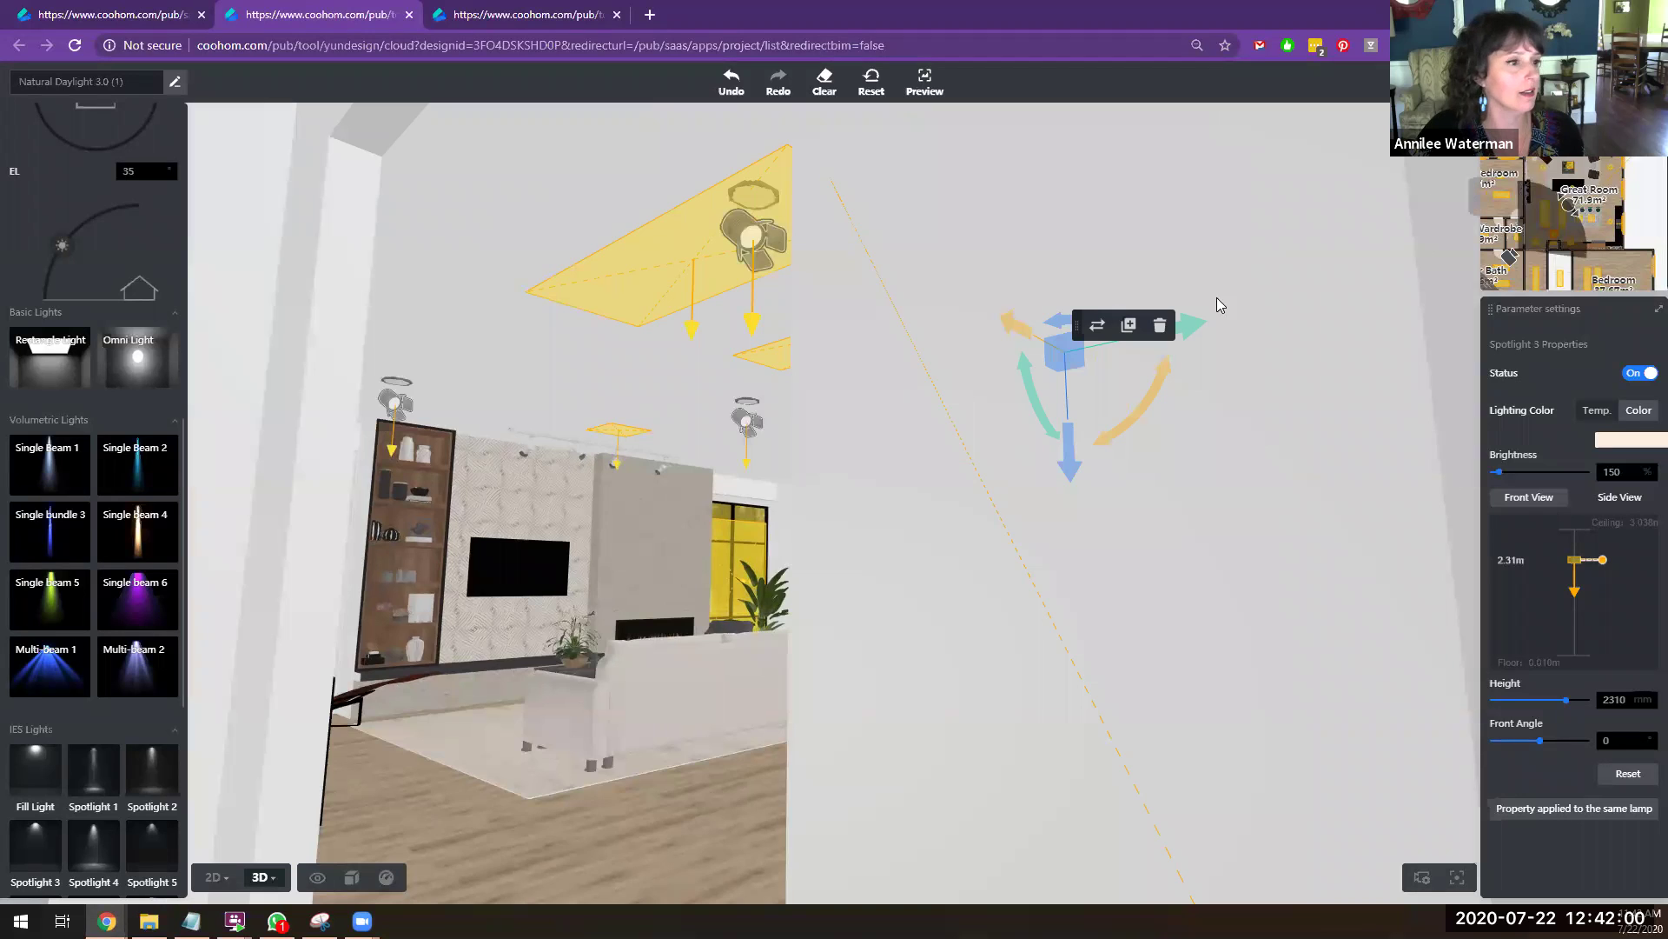
scroll(846, 557, "down", 2)
scroll(869, 562, "up", 5)
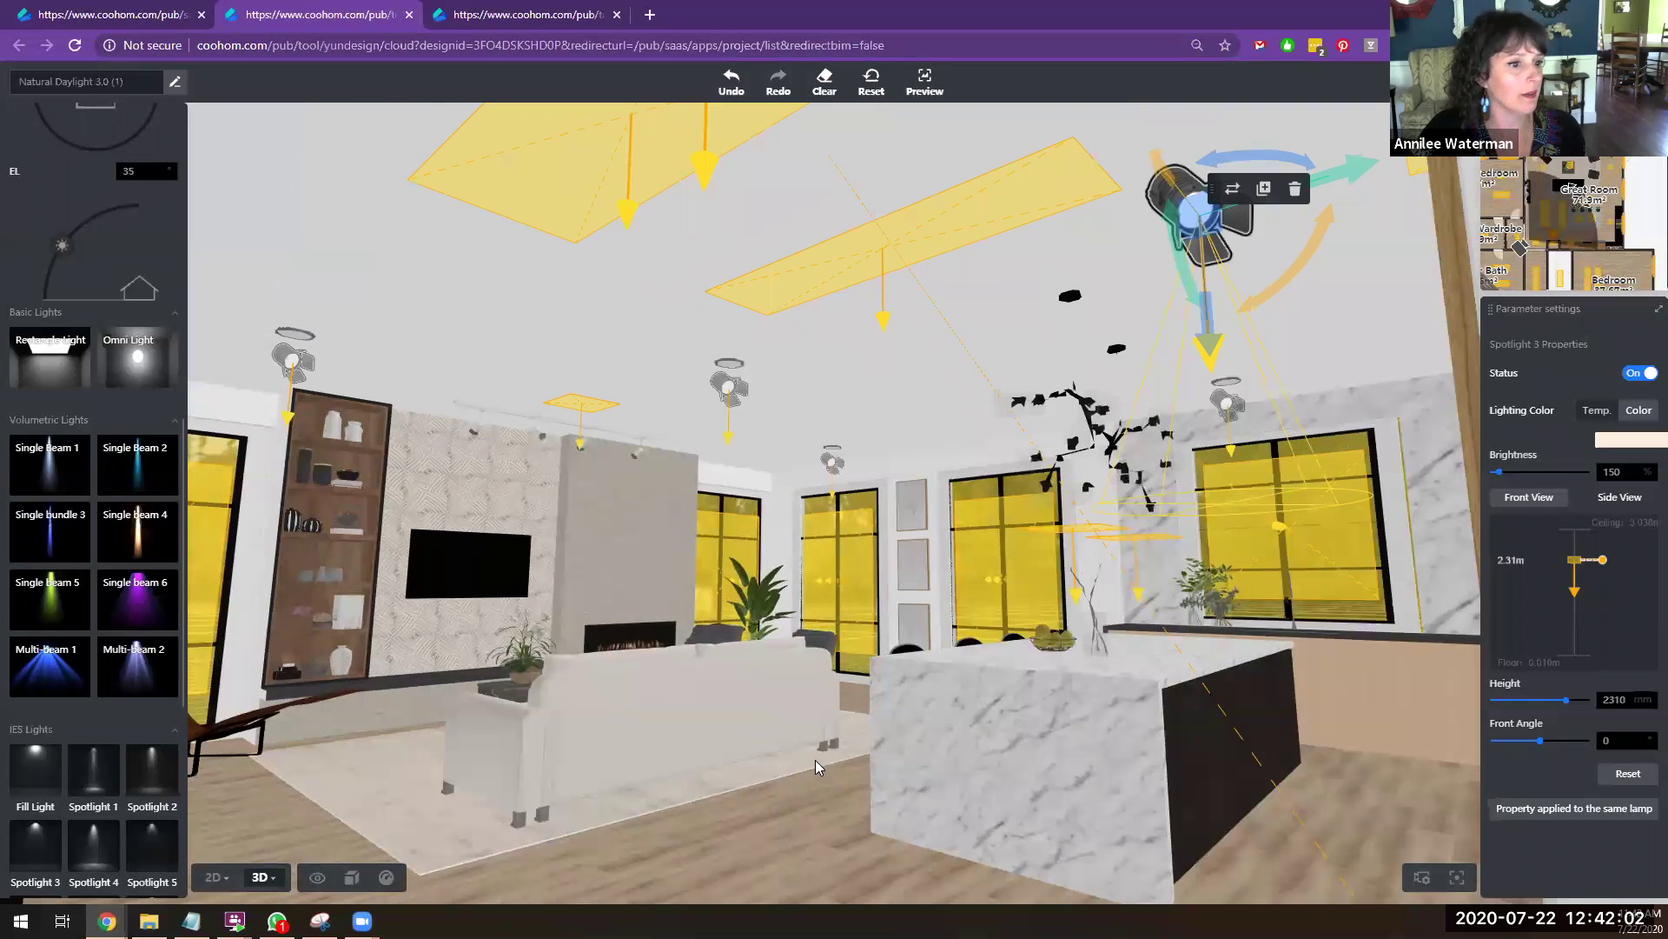
left_click_drag(806, 759, 905, 736)
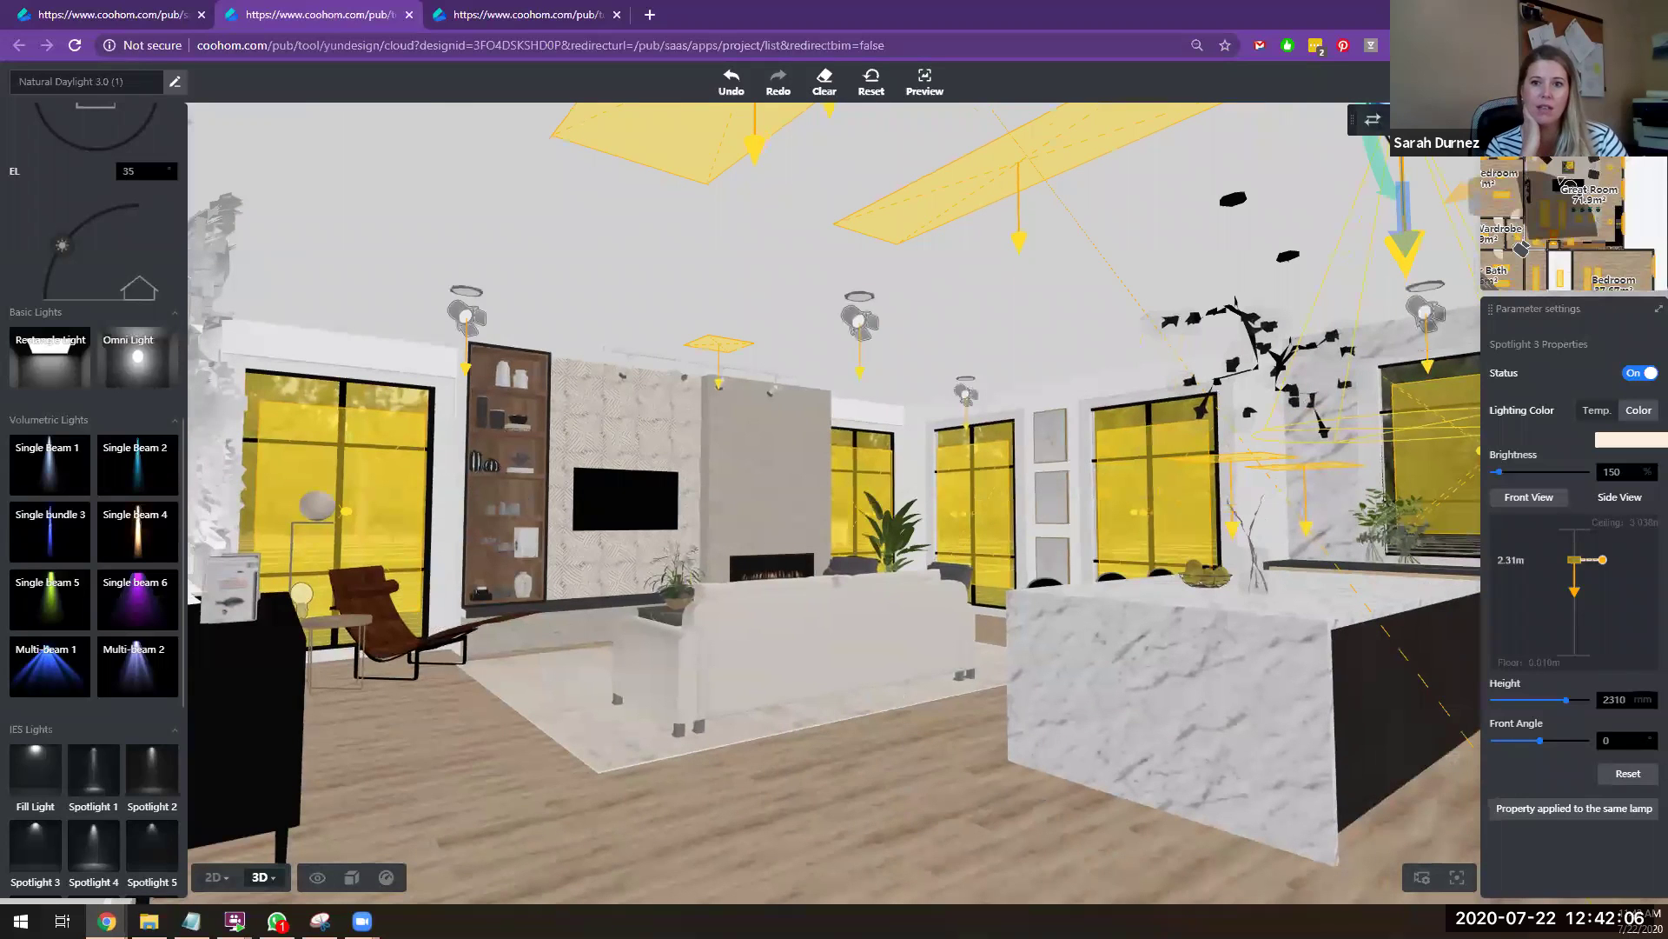
Step: Leave the lighting editor and examine the first finished standard render of the great room in the gallery
left_click(1629, 81)
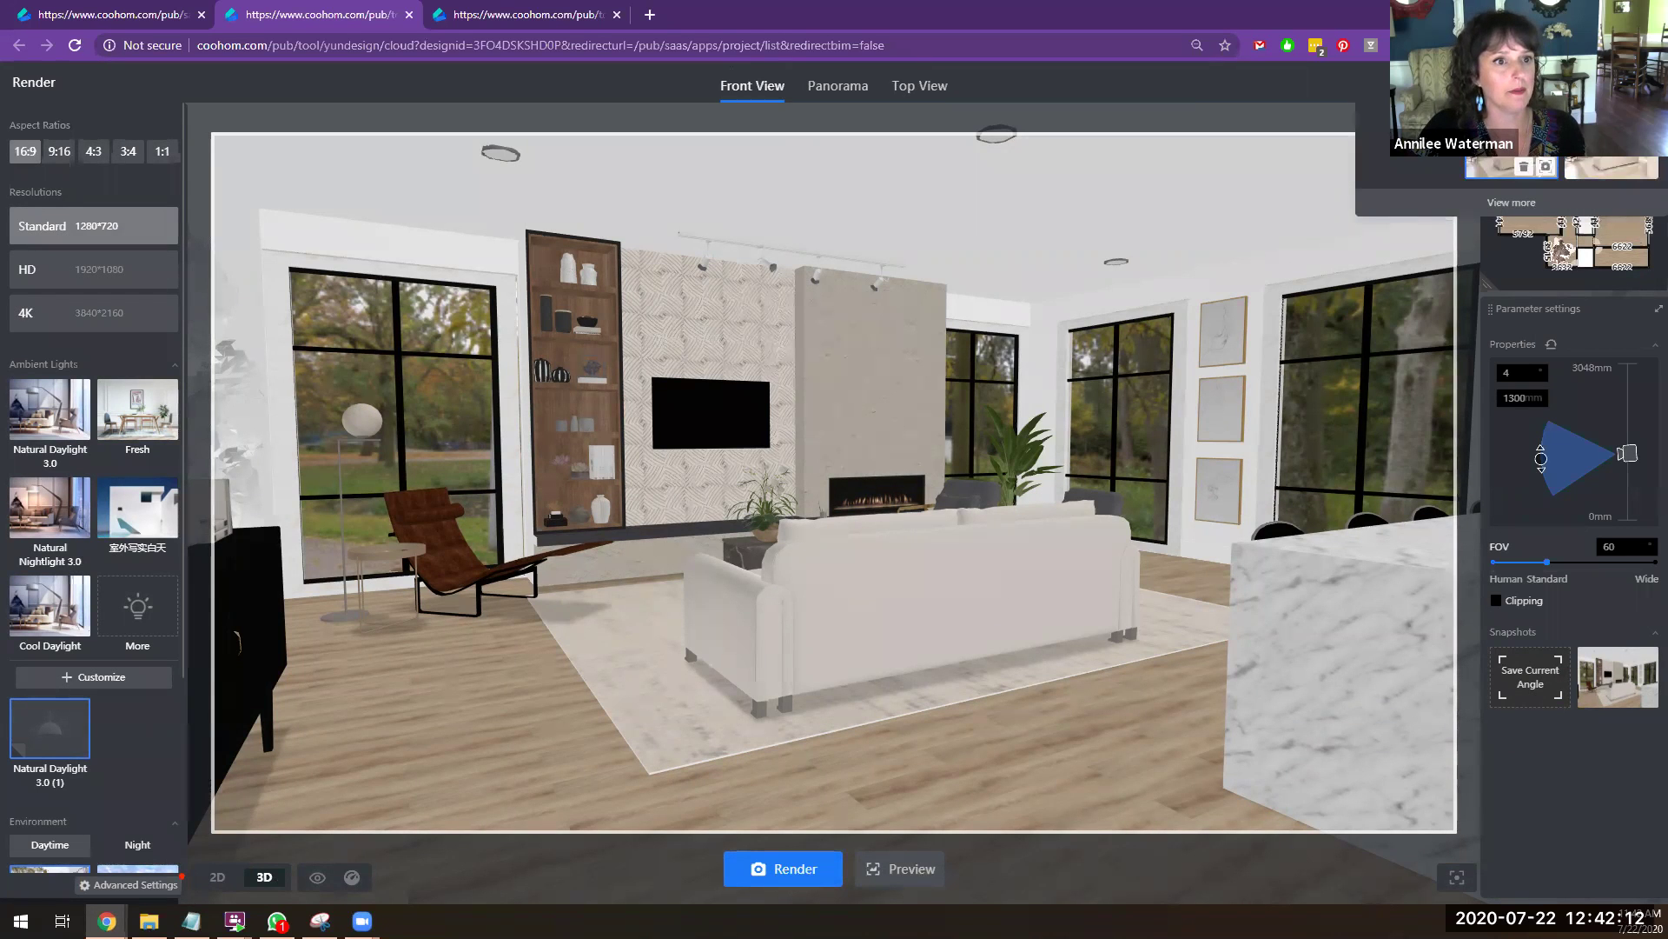
left_click(1411, 139)
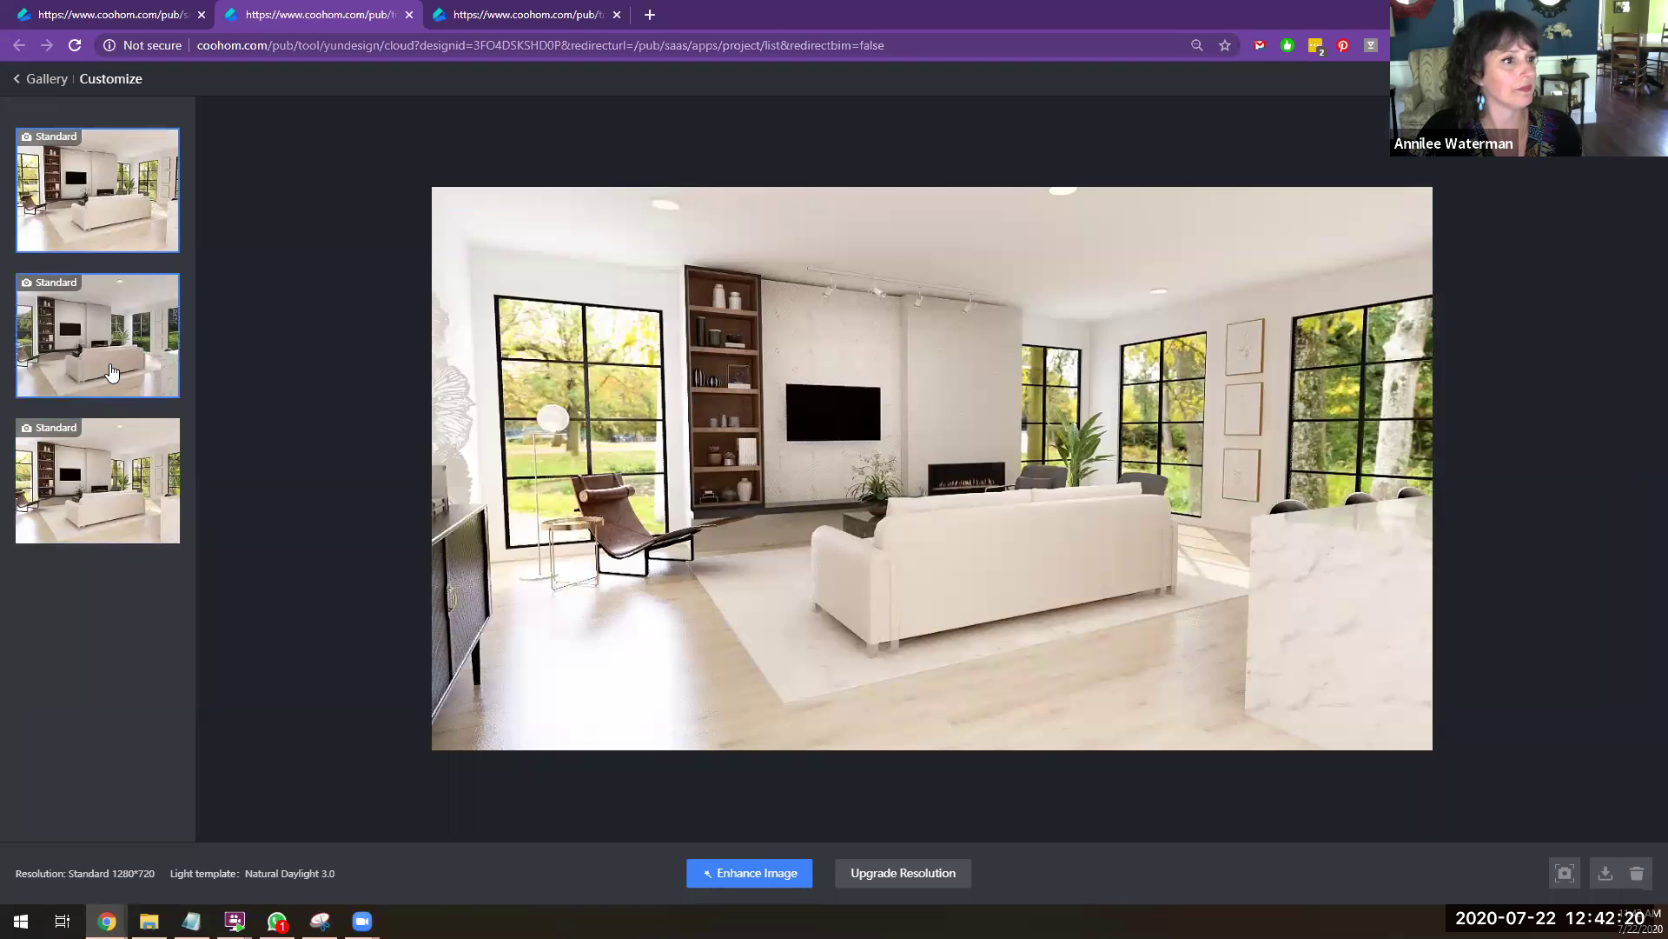
left_click(85, 232)
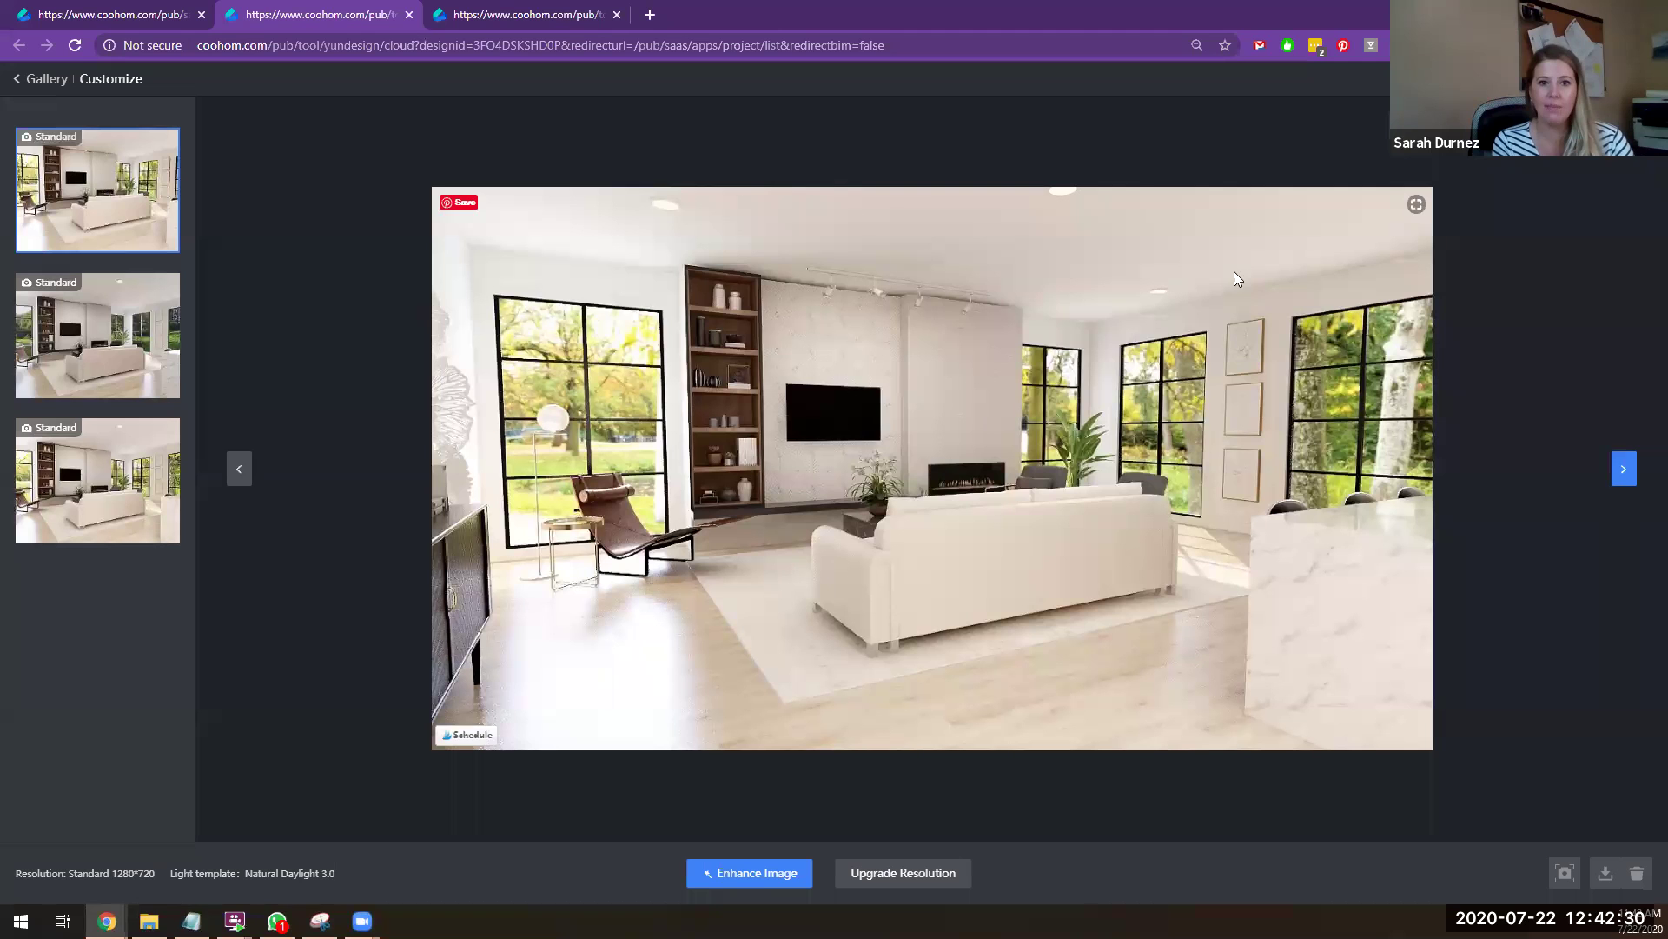
key("Escape")
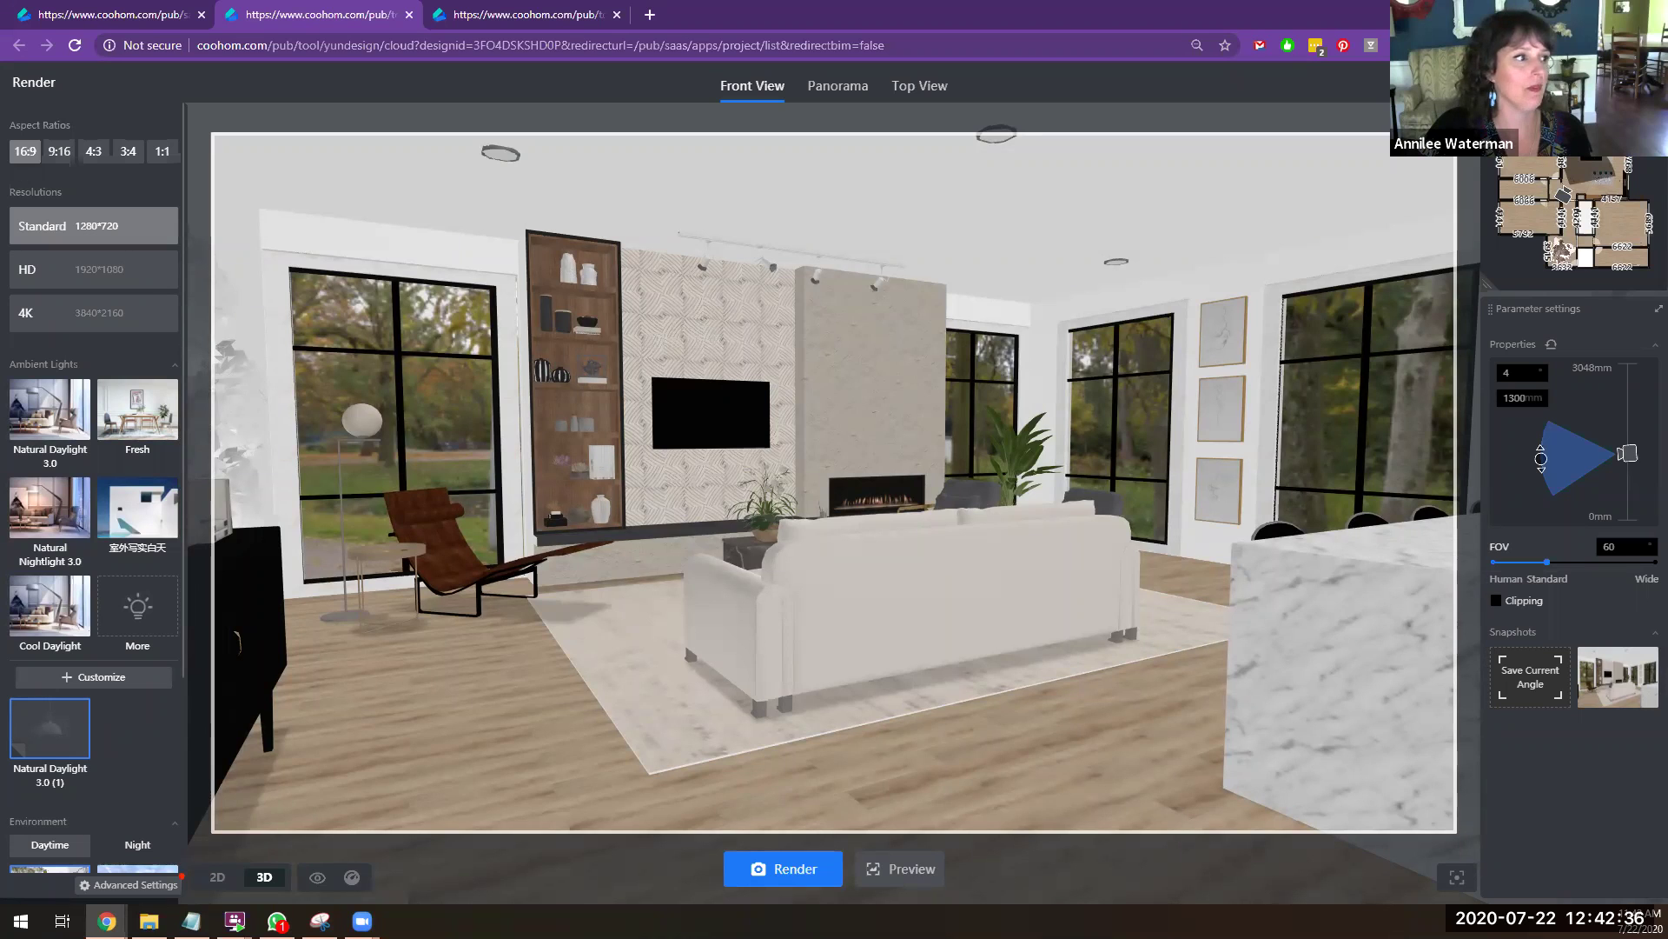
Step: Return to the design and delete the track light above the TV wall and two ring ceiling lights in the great room
left_click(1634, 84)
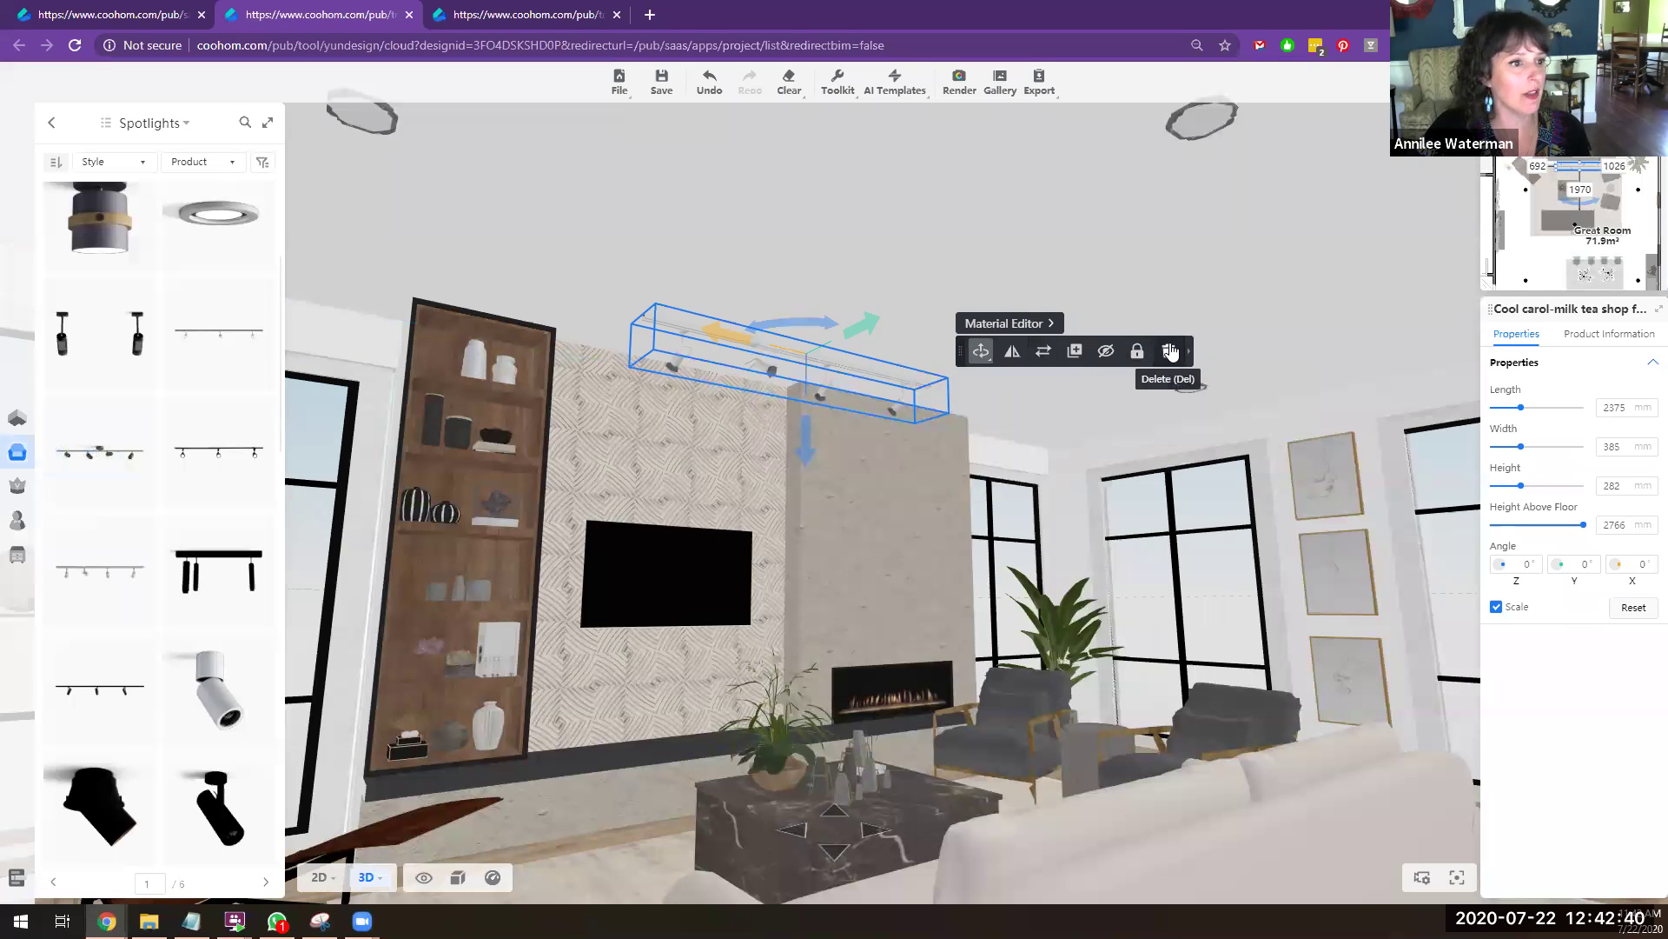
left_click(1168, 352)
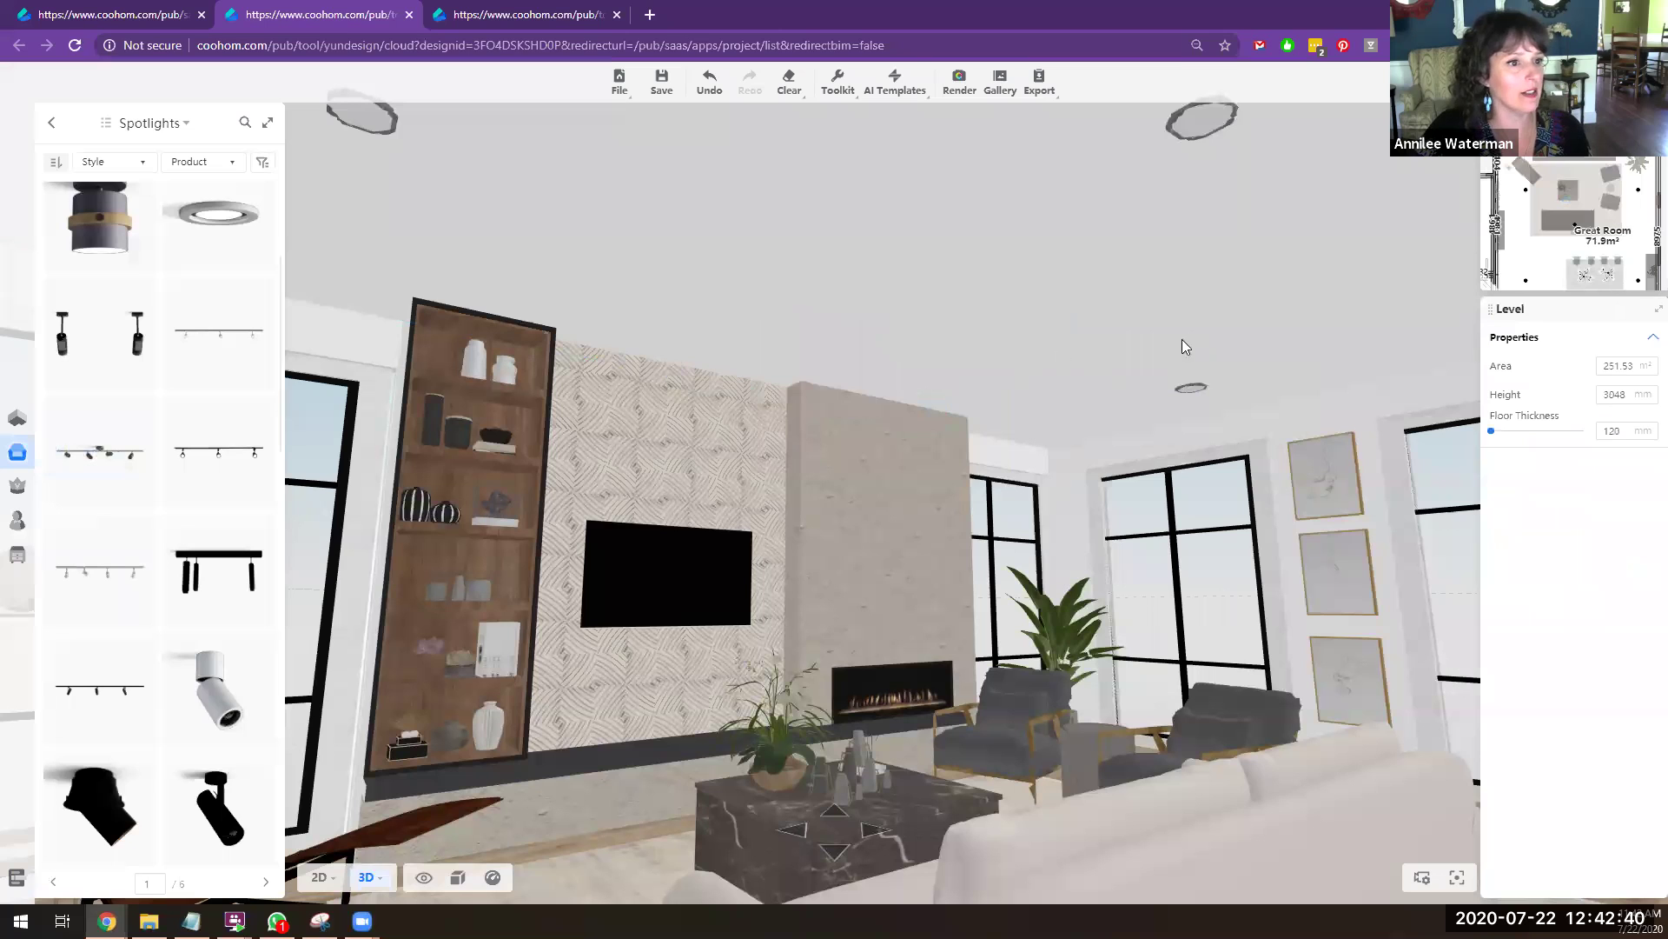
left_click(1192, 389)
left_click(1425, 358)
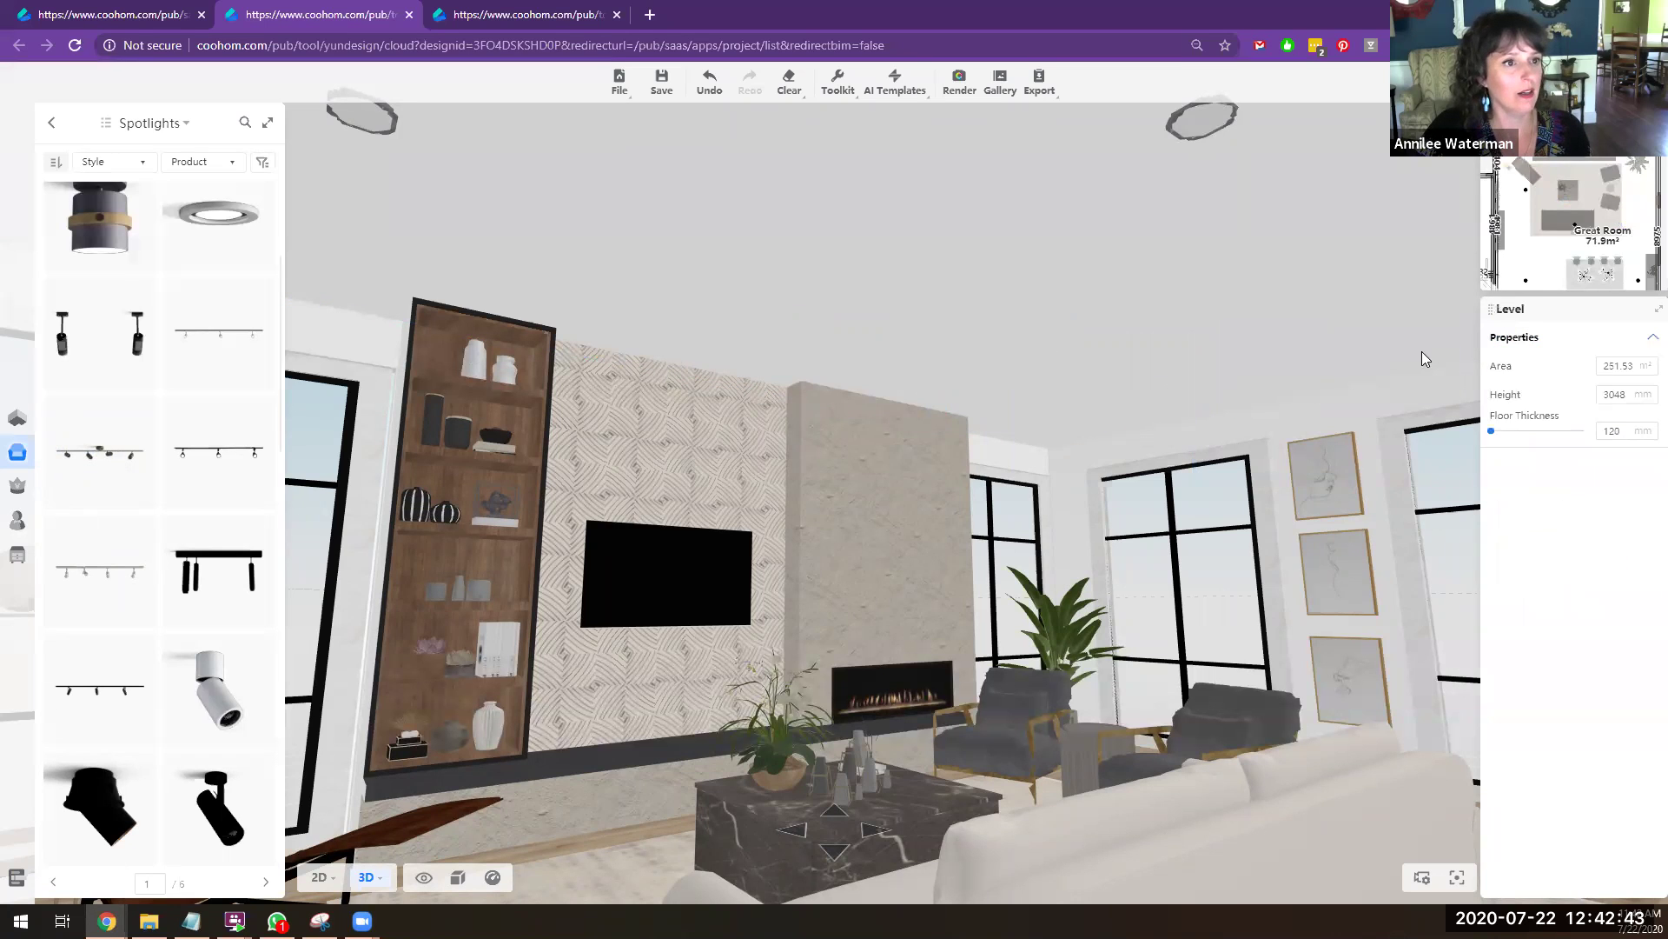
left_click(1207, 130)
left_click(1164, 186)
left_click(1108, 227)
Step: Move the ring ceiling light from near the lounge chair to the ceiling above the coffee table
left_click_drag(1090, 306, 1296, 317)
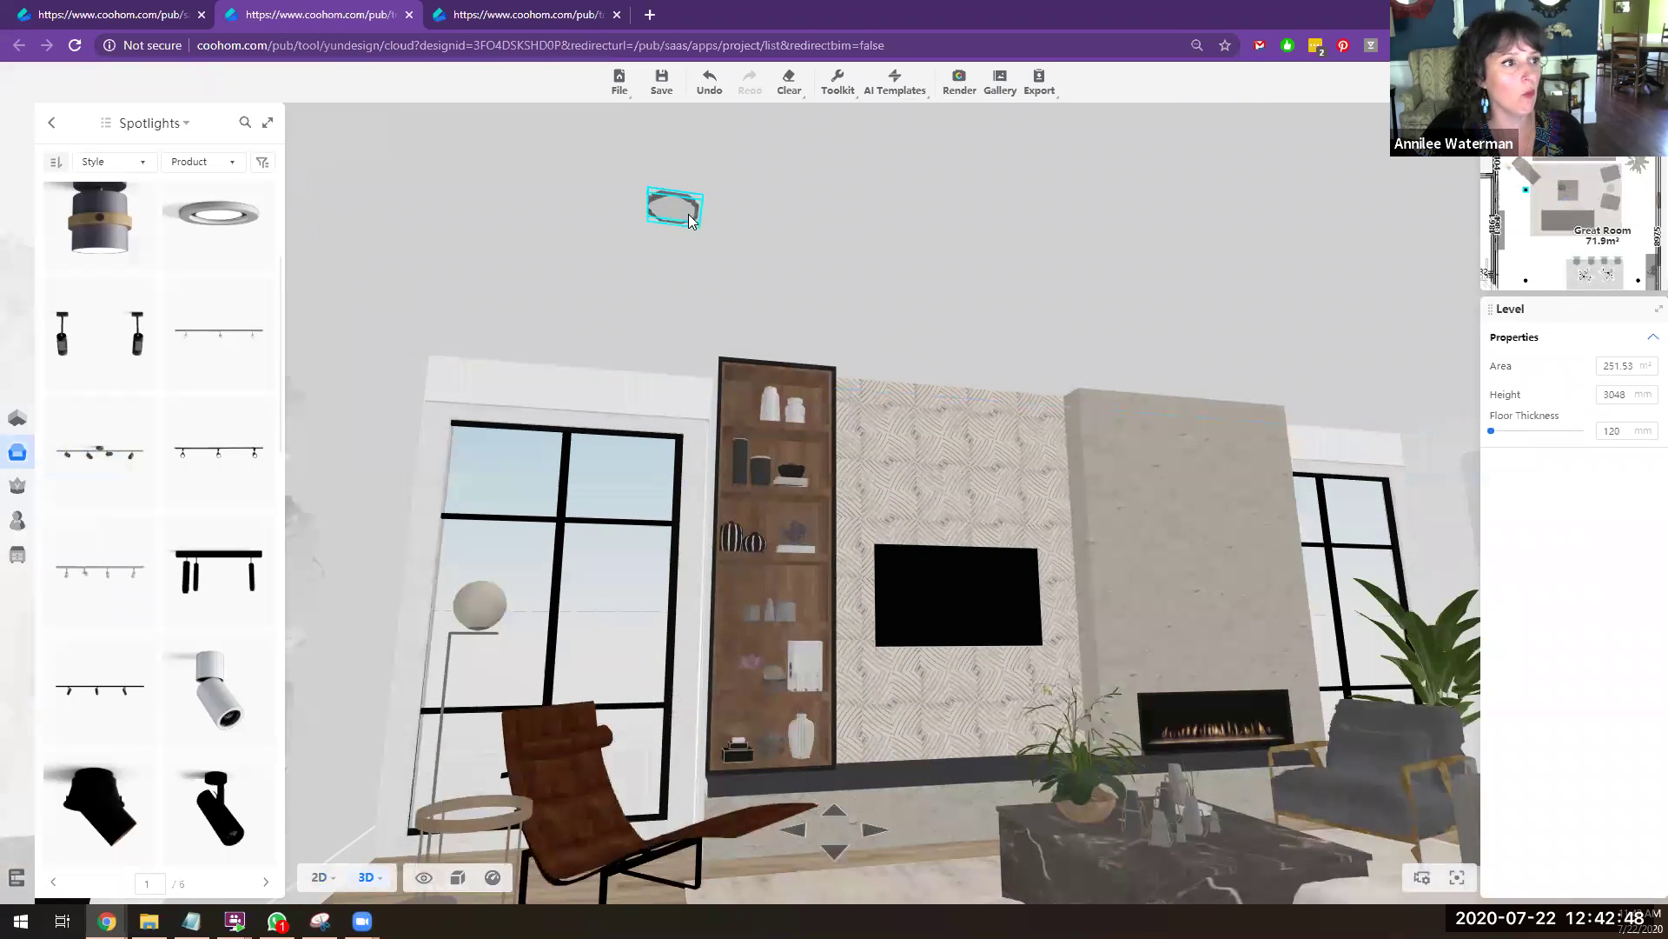
left_click(683, 215)
left_click_drag(596, 193, 996, 230)
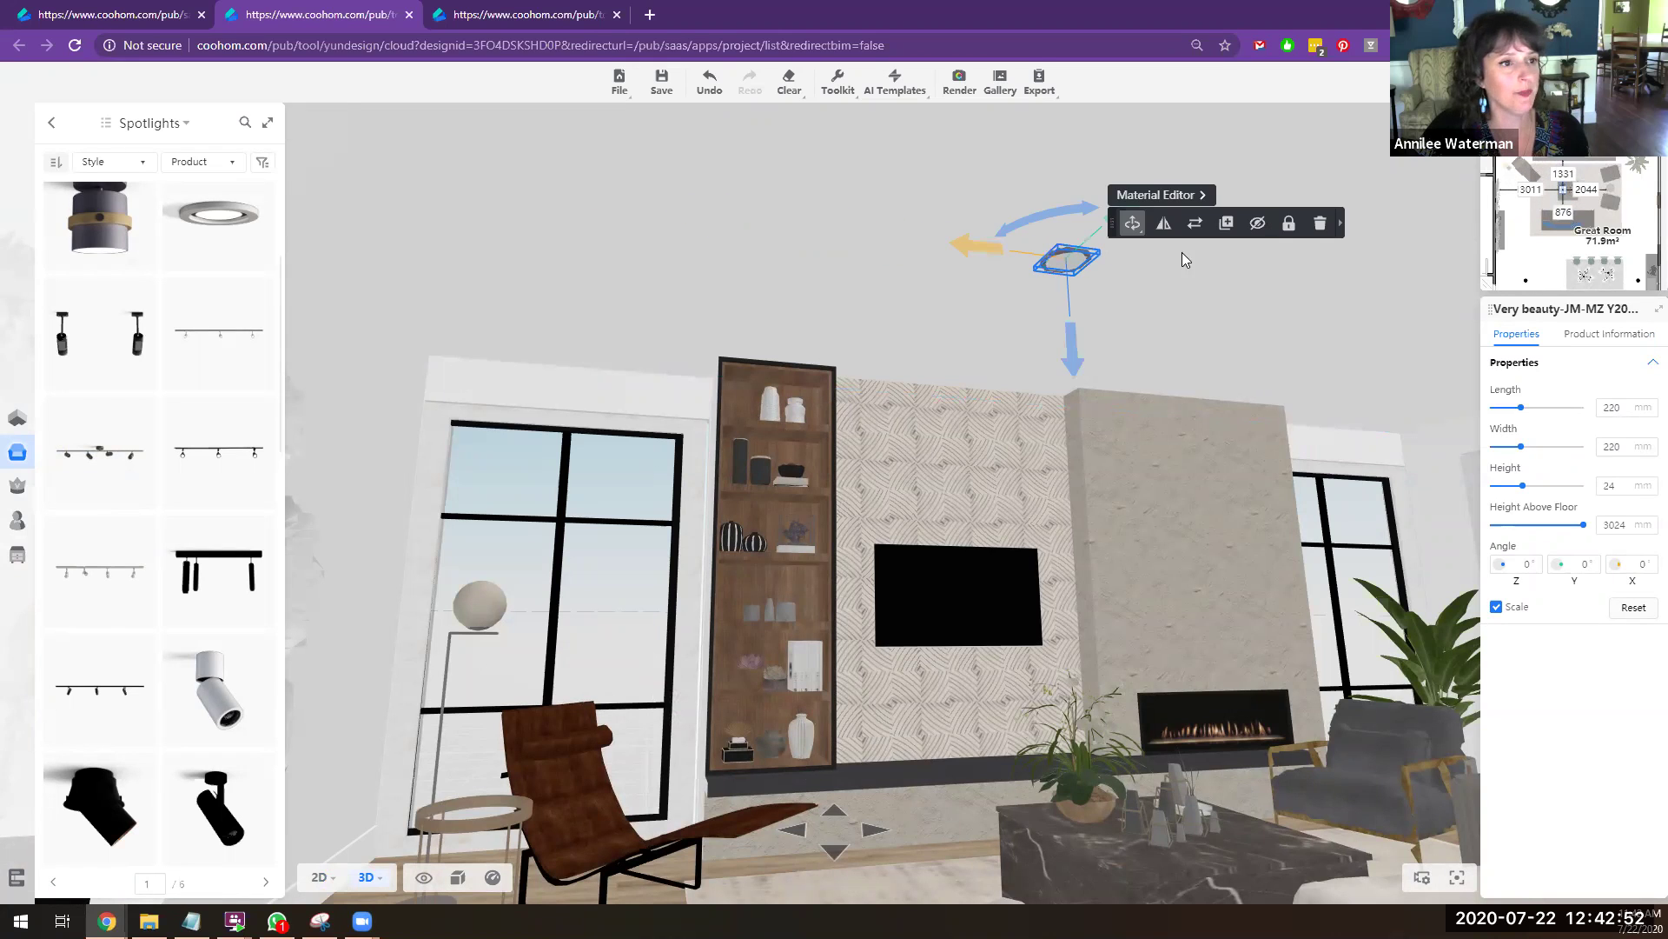
Step: Switch to the 2D floor plan and delete the two ceiling lights on either side of the kitchen island
left_click_drag(1185, 339, 1045, 87)
mouse_move(318, 886)
left_click(304, 818)
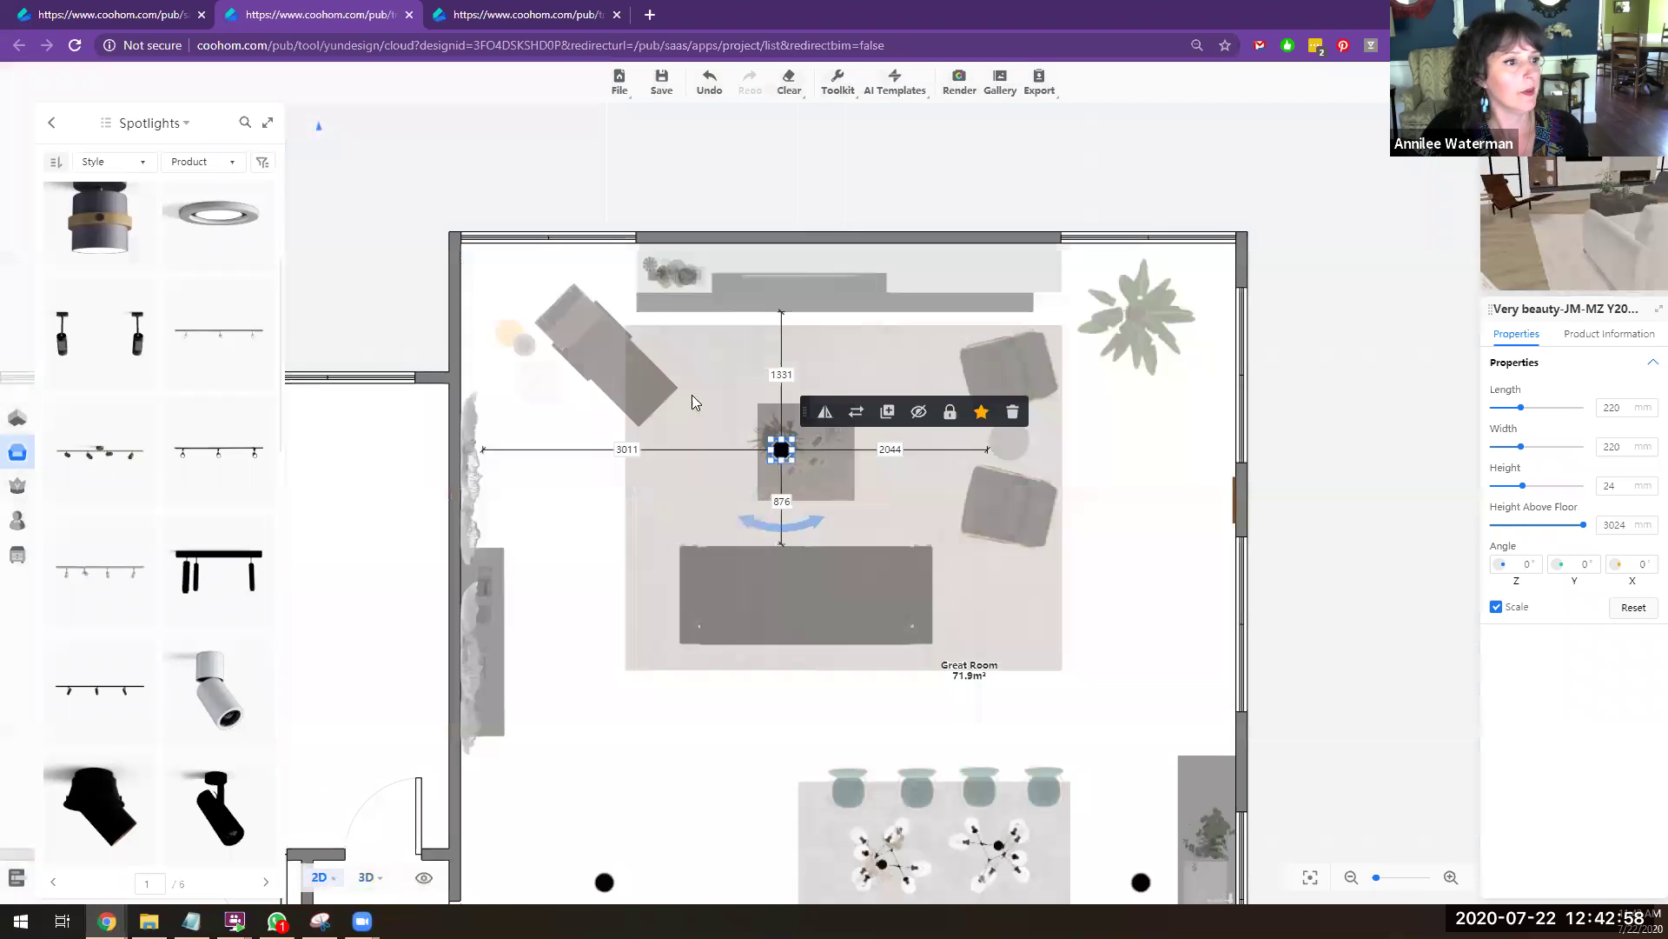
scroll(765, 348, "down", 3)
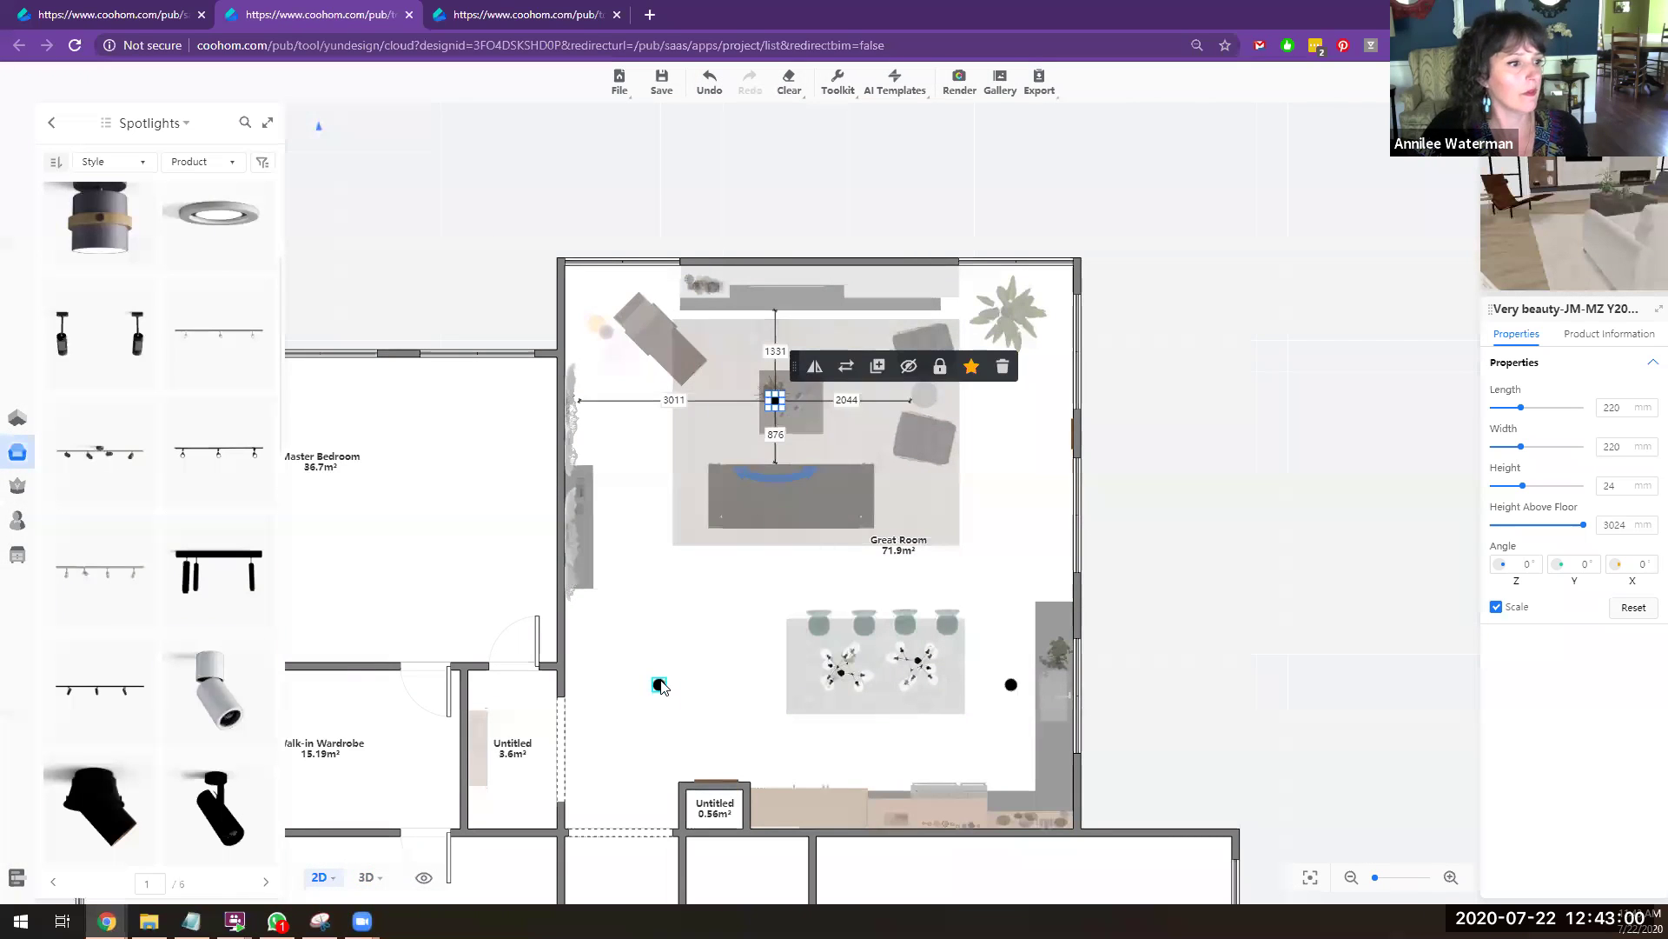
left_click(660, 685)
key("Delete")
left_click(1010, 684)
key("Delete")
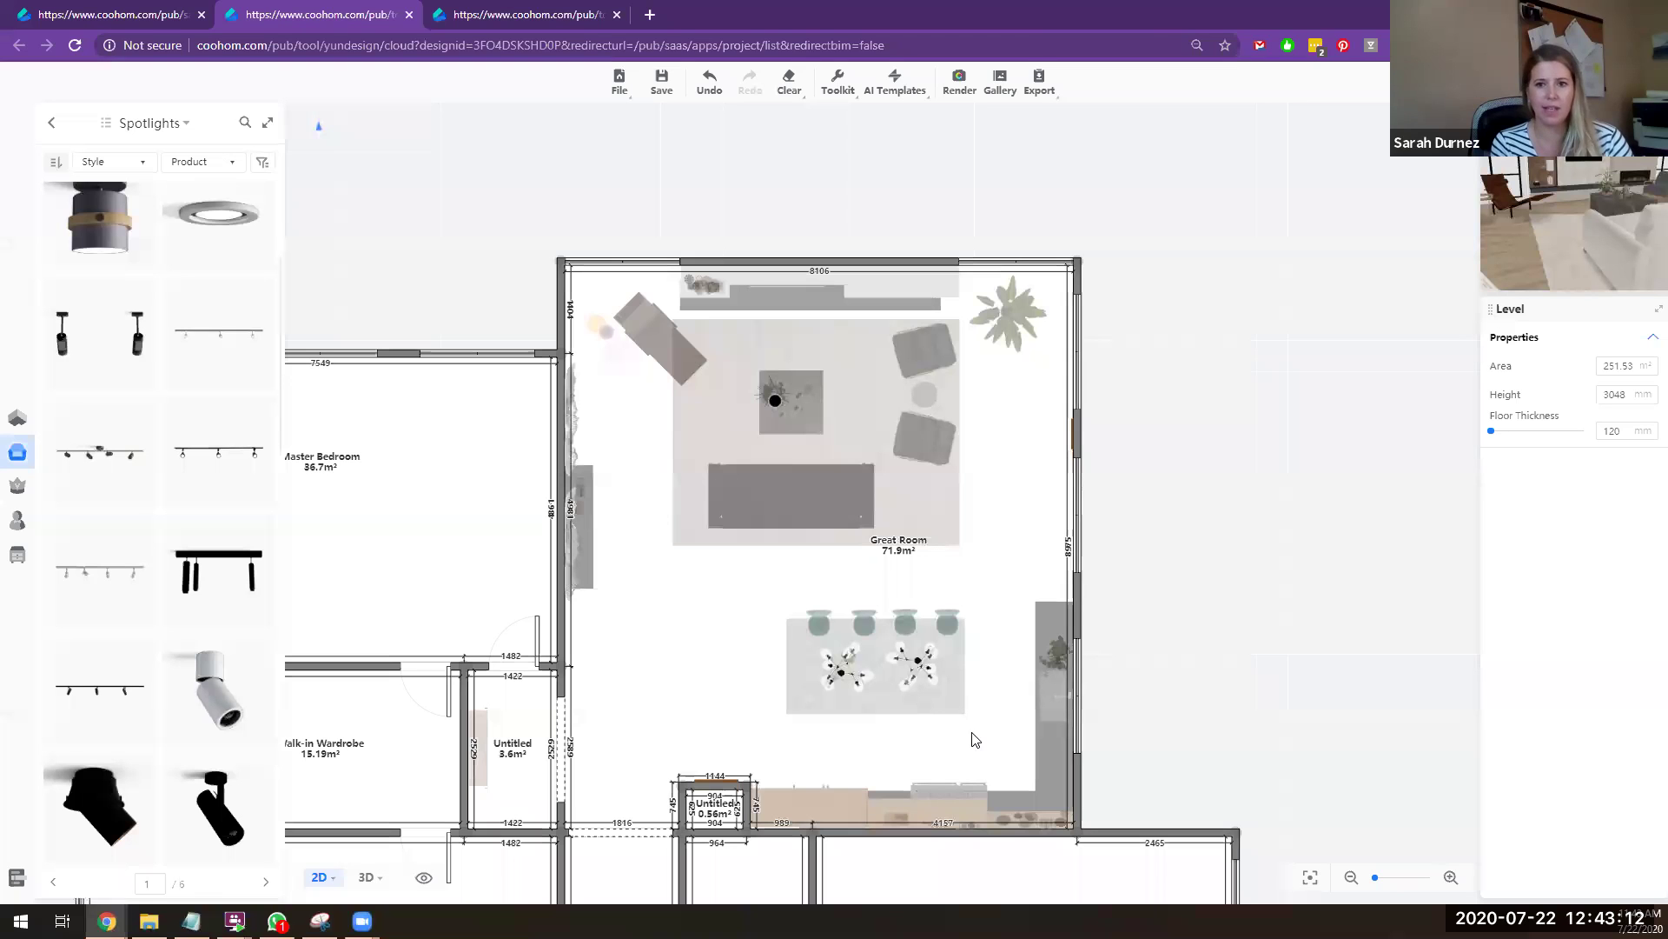
Step: Return to the render settings and reopen the custom lighting scheme Natural Daylight 3.0 (1) for editing
left_click(960, 86)
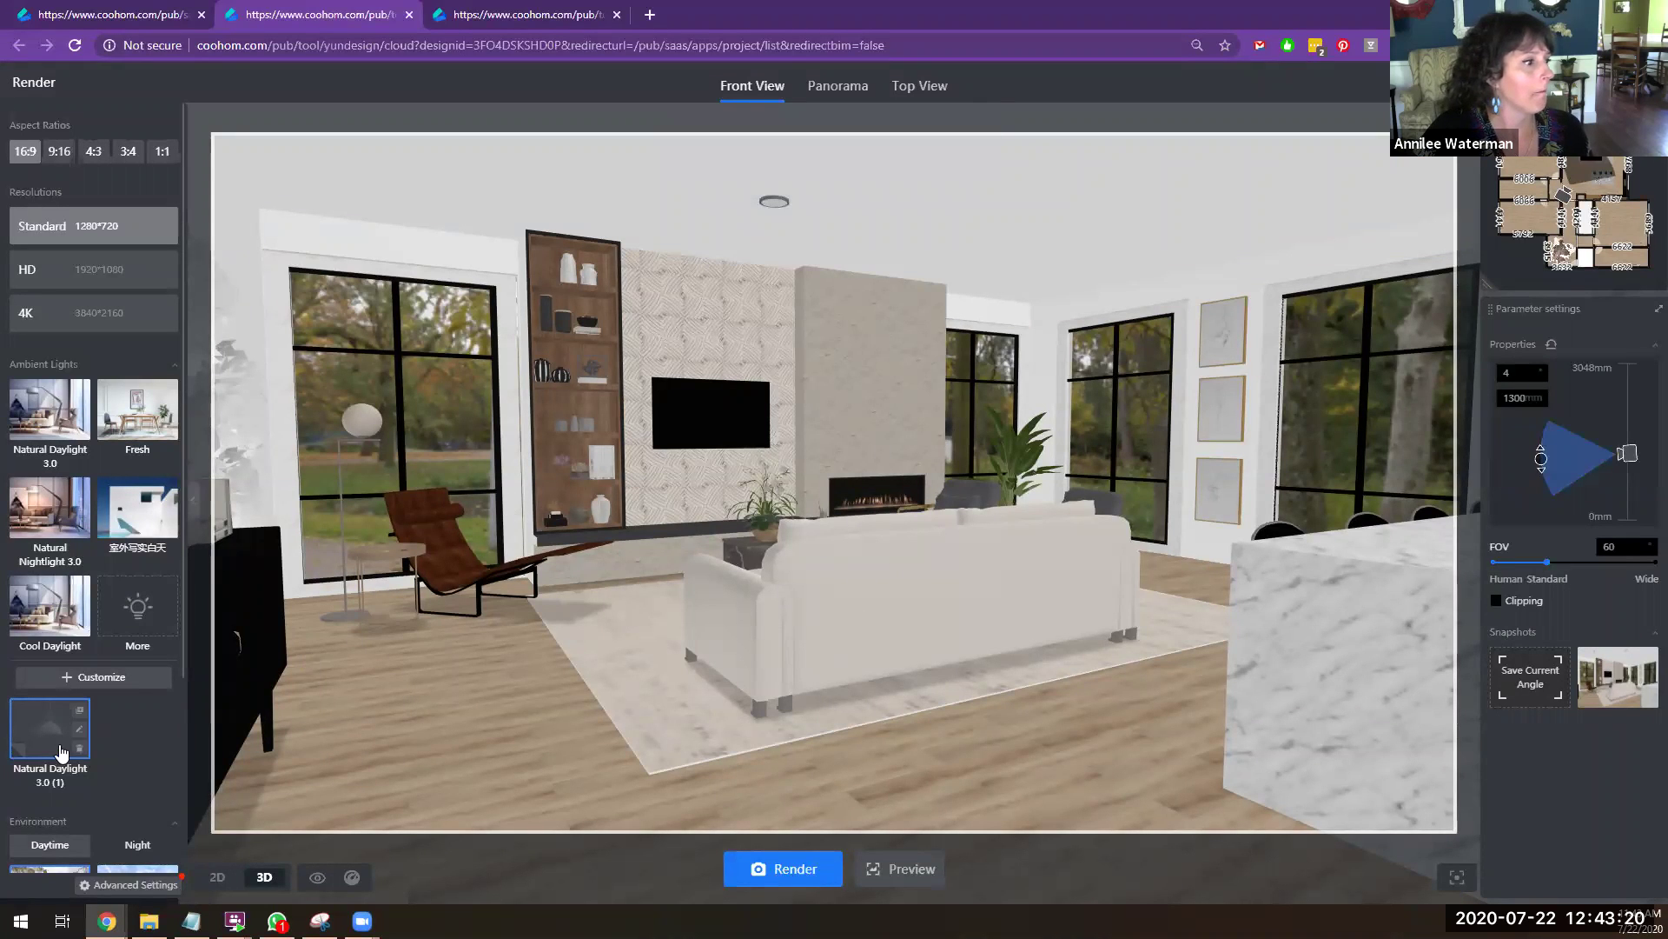
left_click(81, 731)
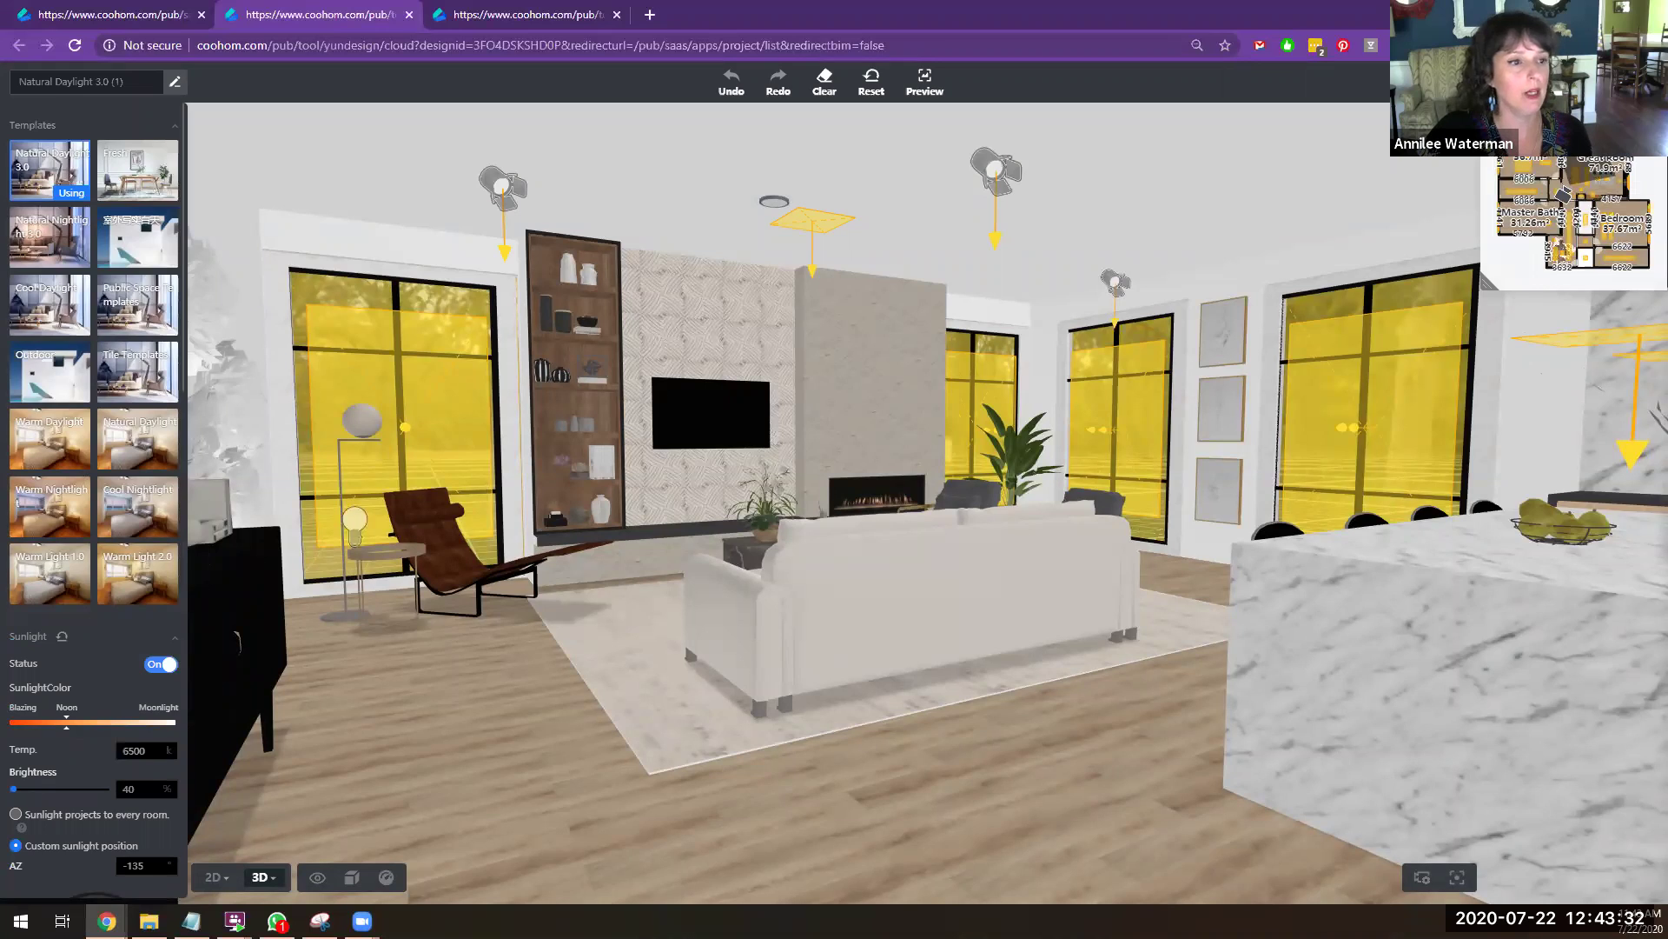
left_click(1624, 82)
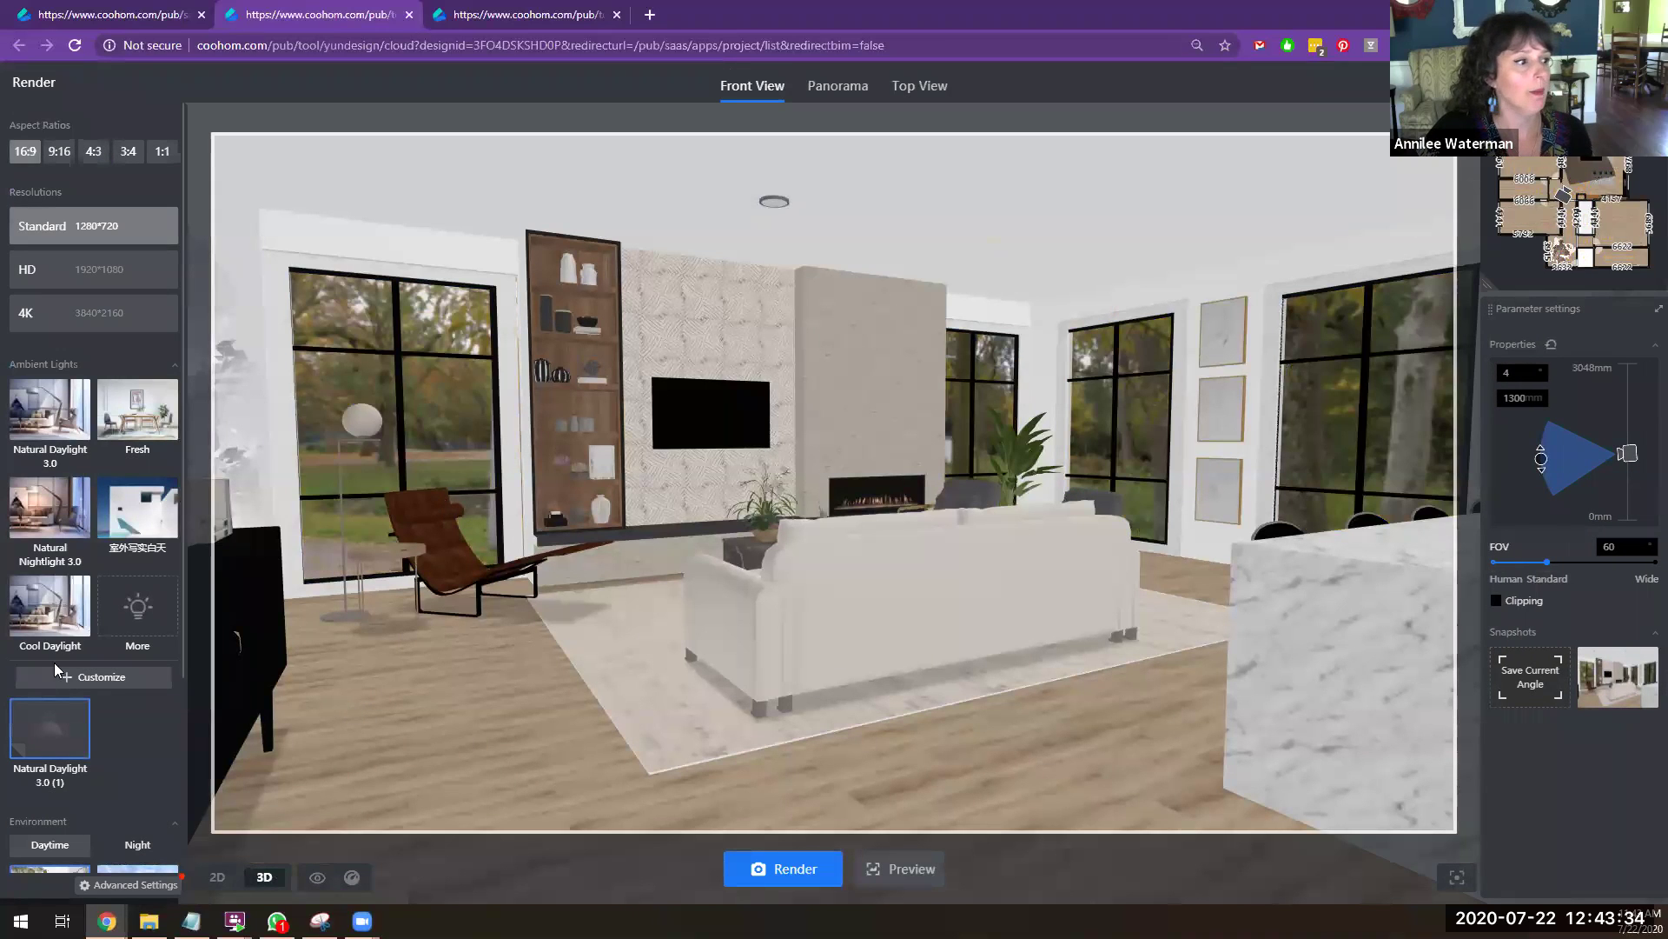
mouse_move(86, 734)
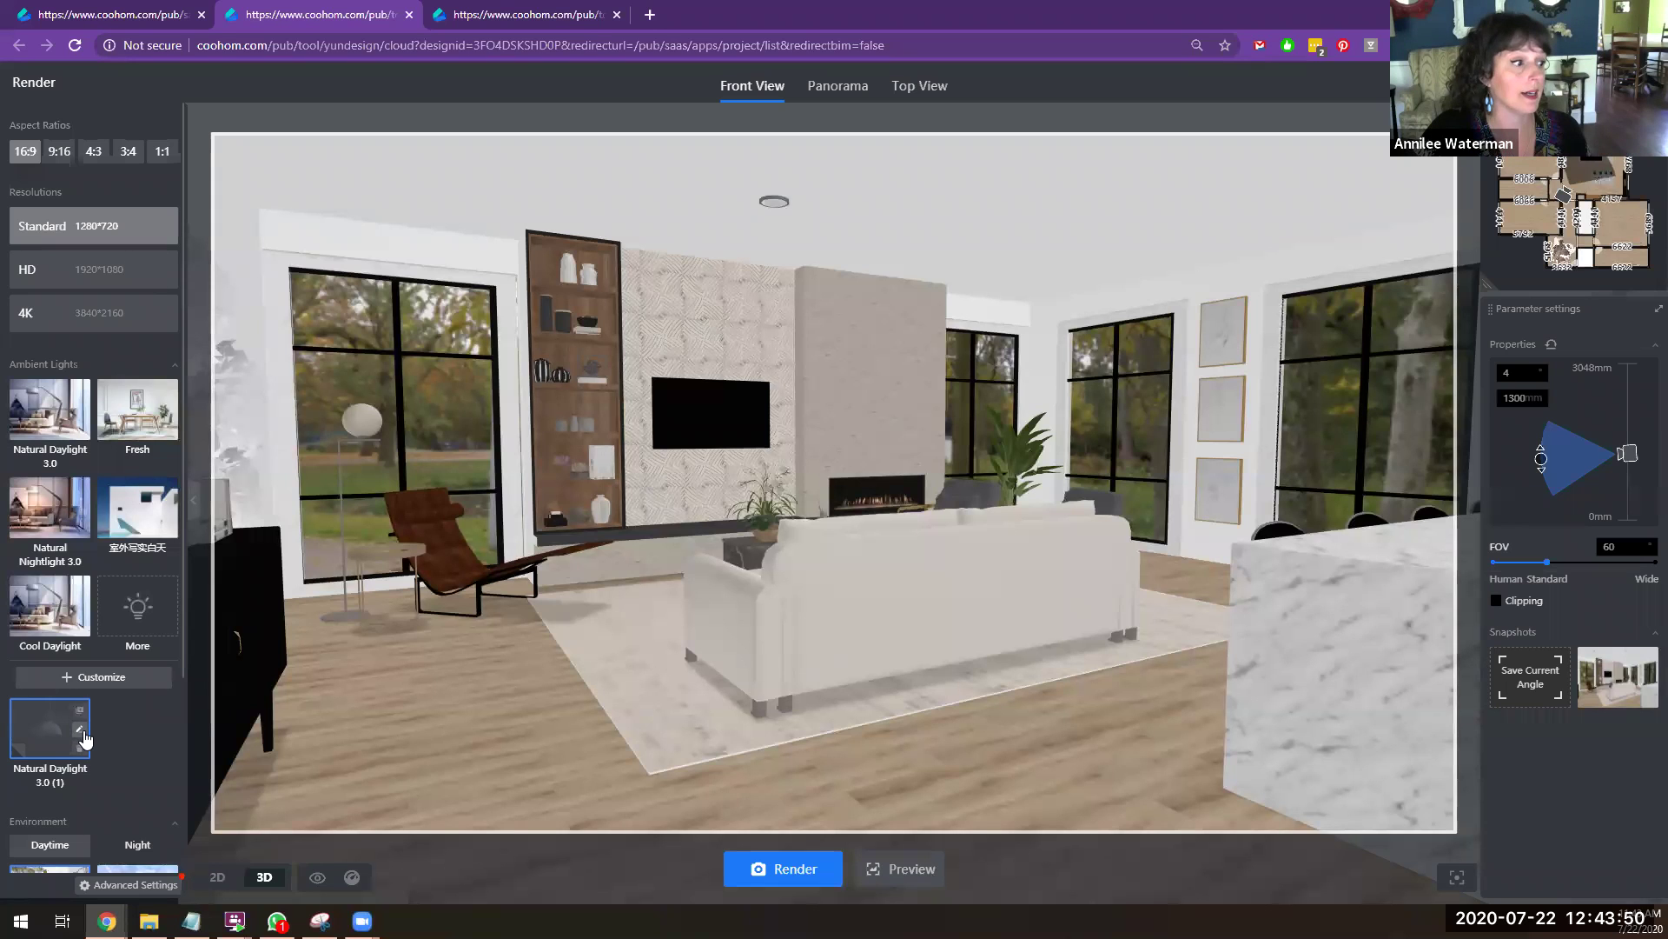
left_click(80, 734)
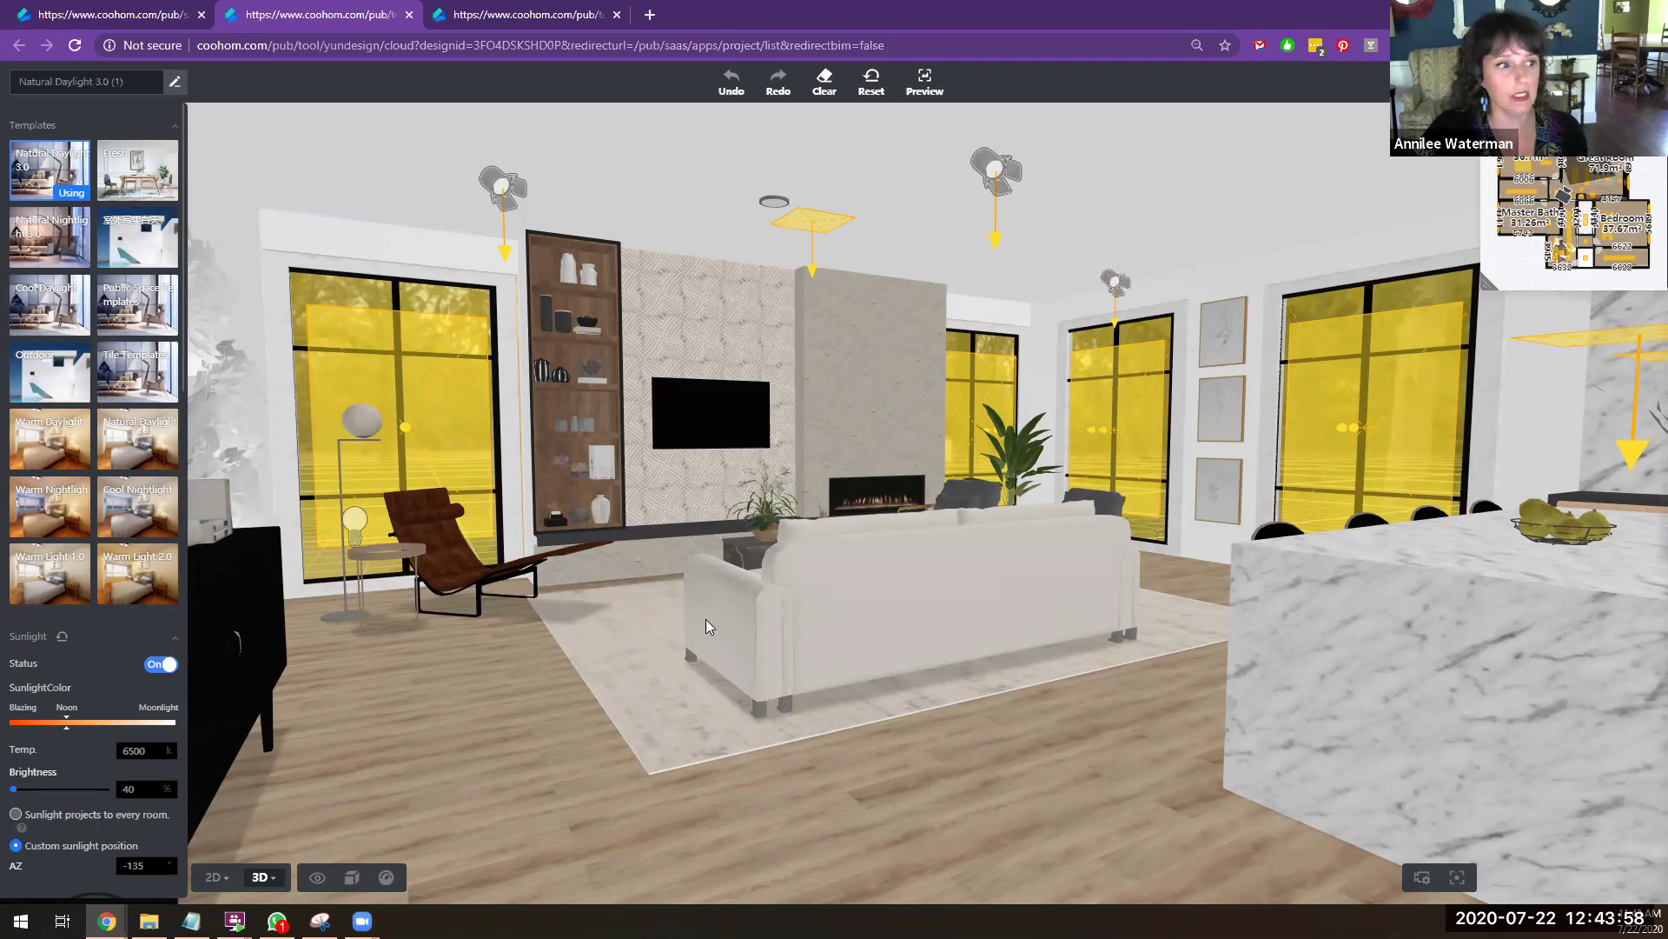
Step: Delete the Spotlight 3 with 346% brightness from the great room's lighting scheme
left_click_drag(626, 663, 632, 349)
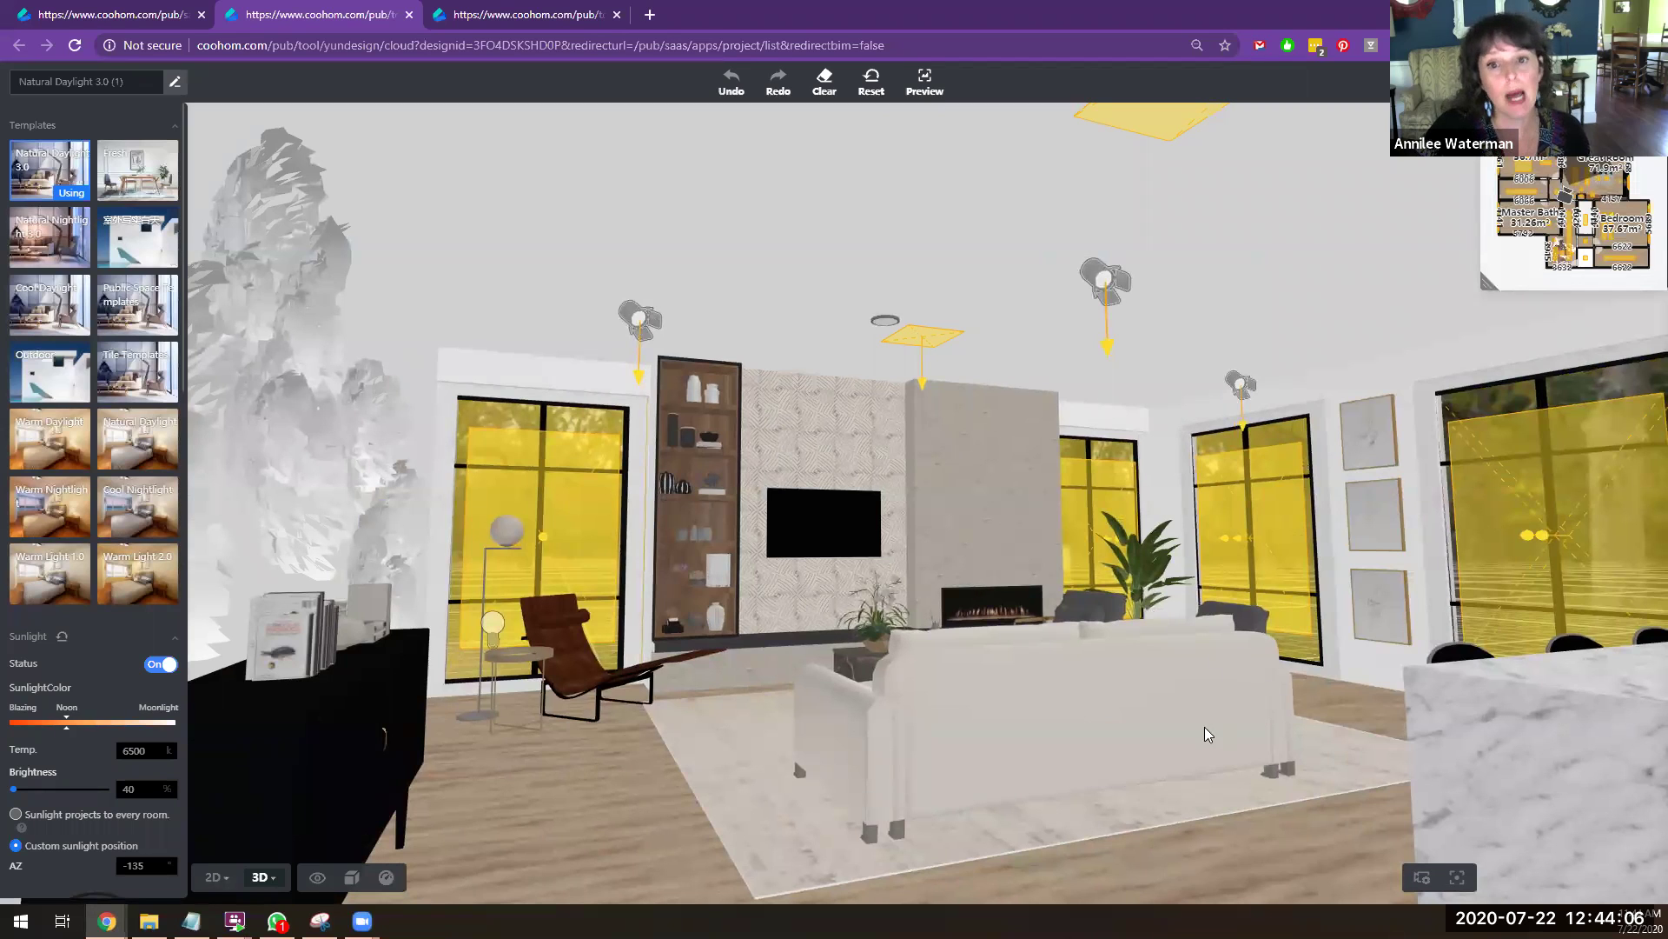
mouse_move(1175, 734)
left_mouse_down()
mouse_move(998, 756)
mouse_move(1169, 721)
left_mouse_up()
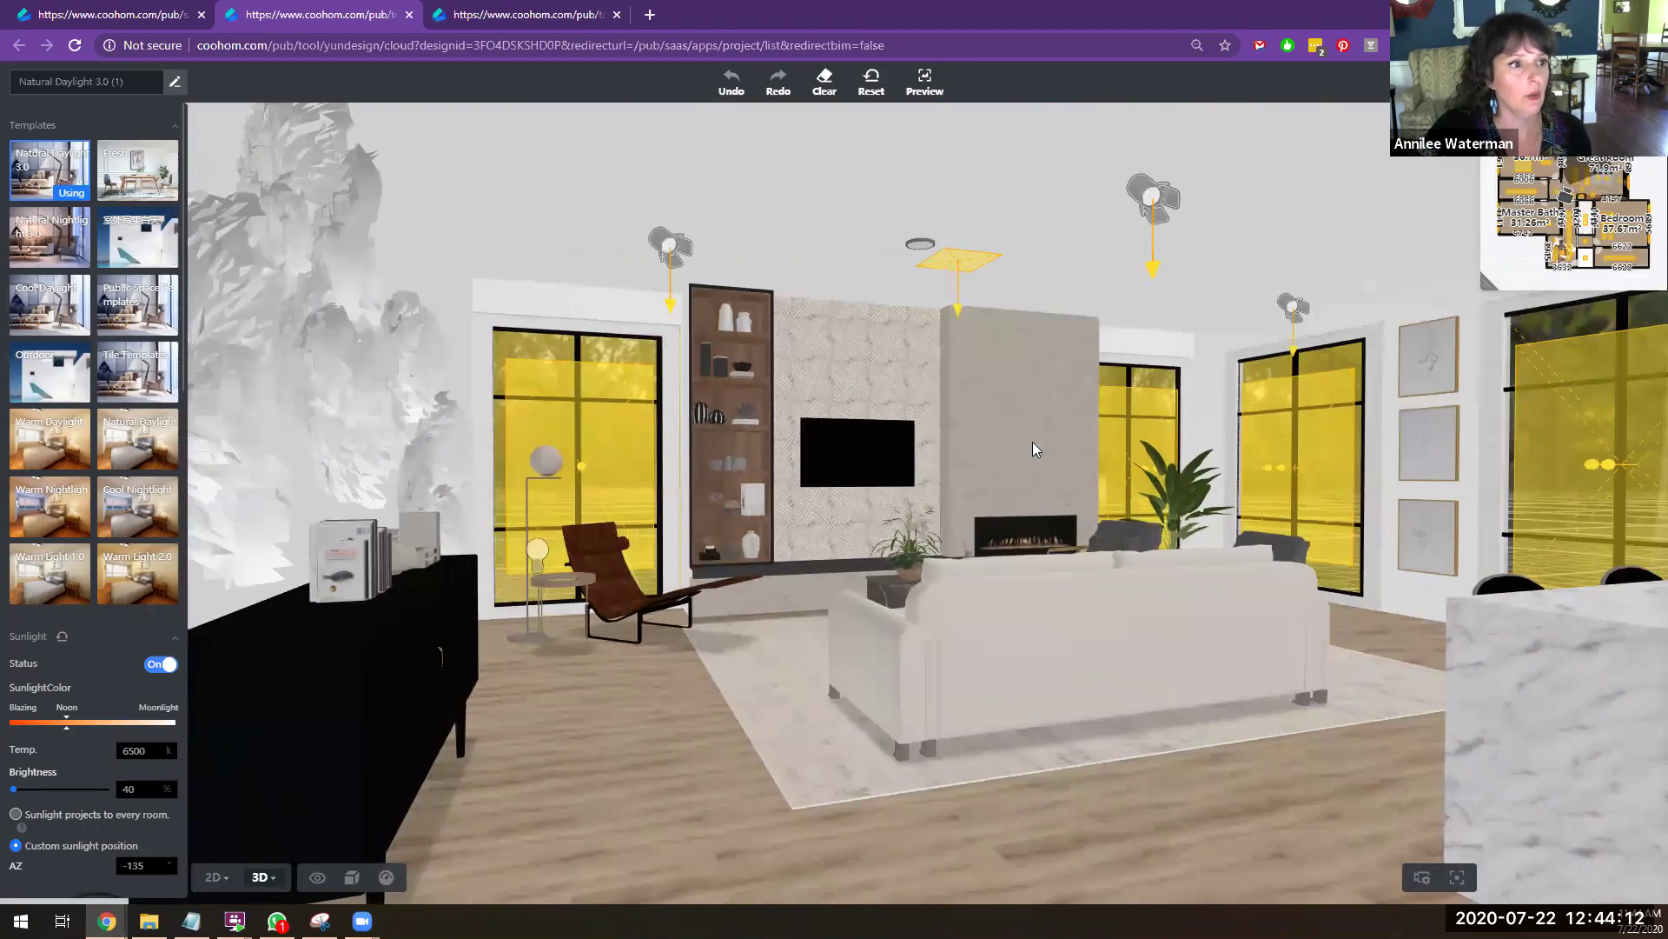
left_click(669, 245)
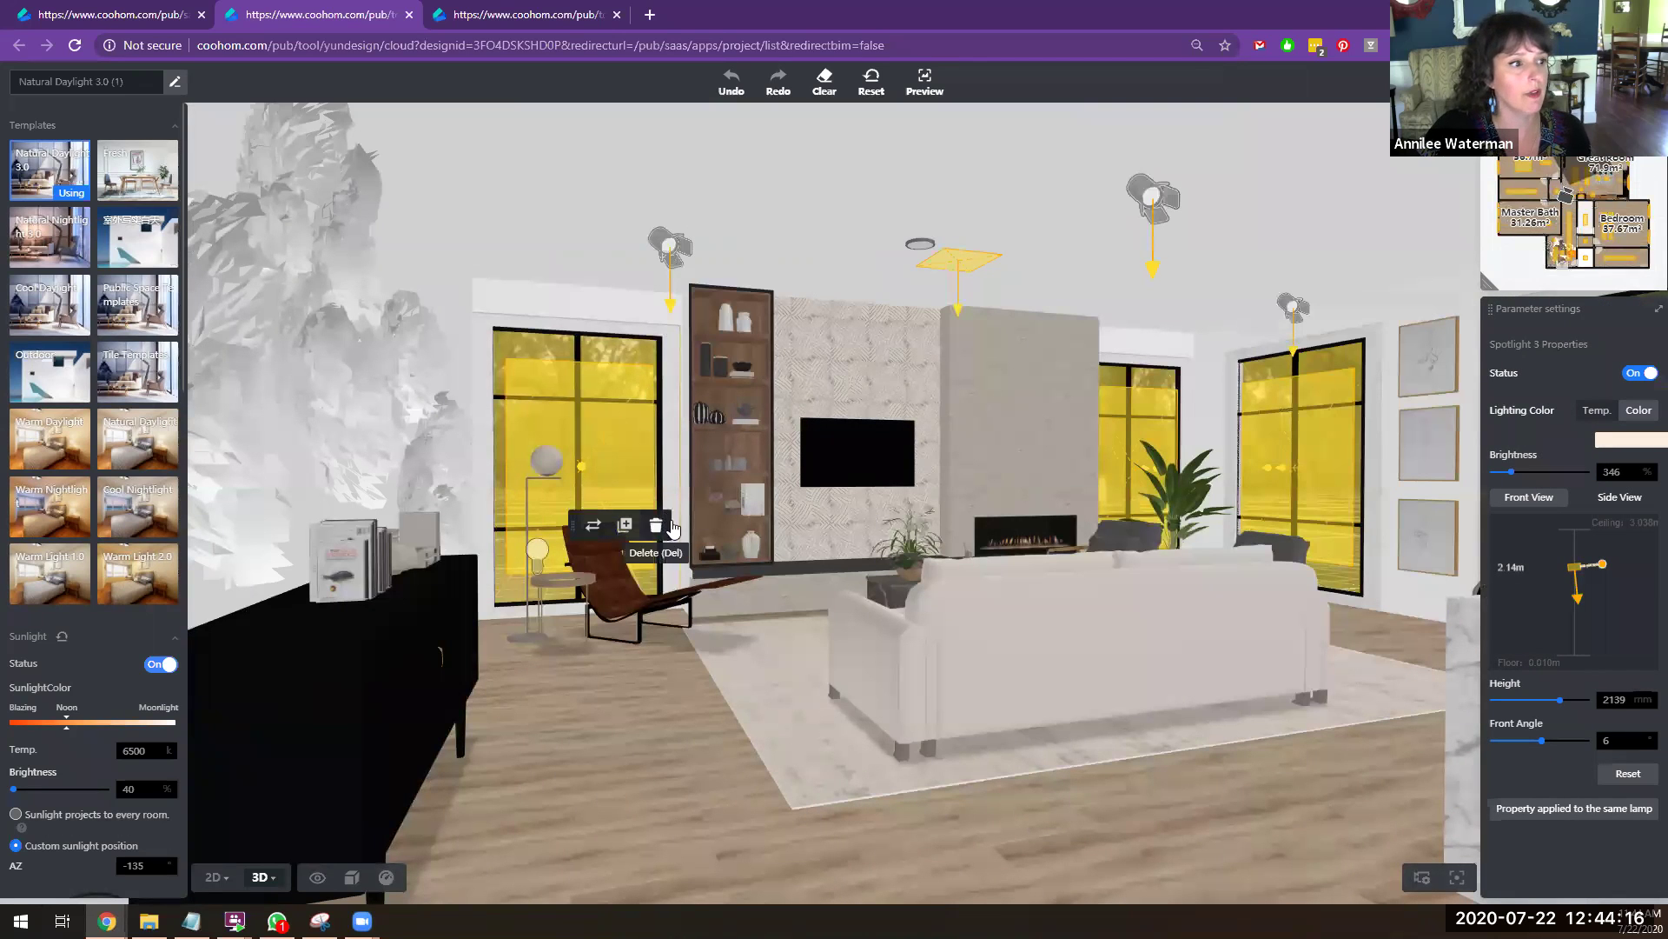
left_click(654, 532)
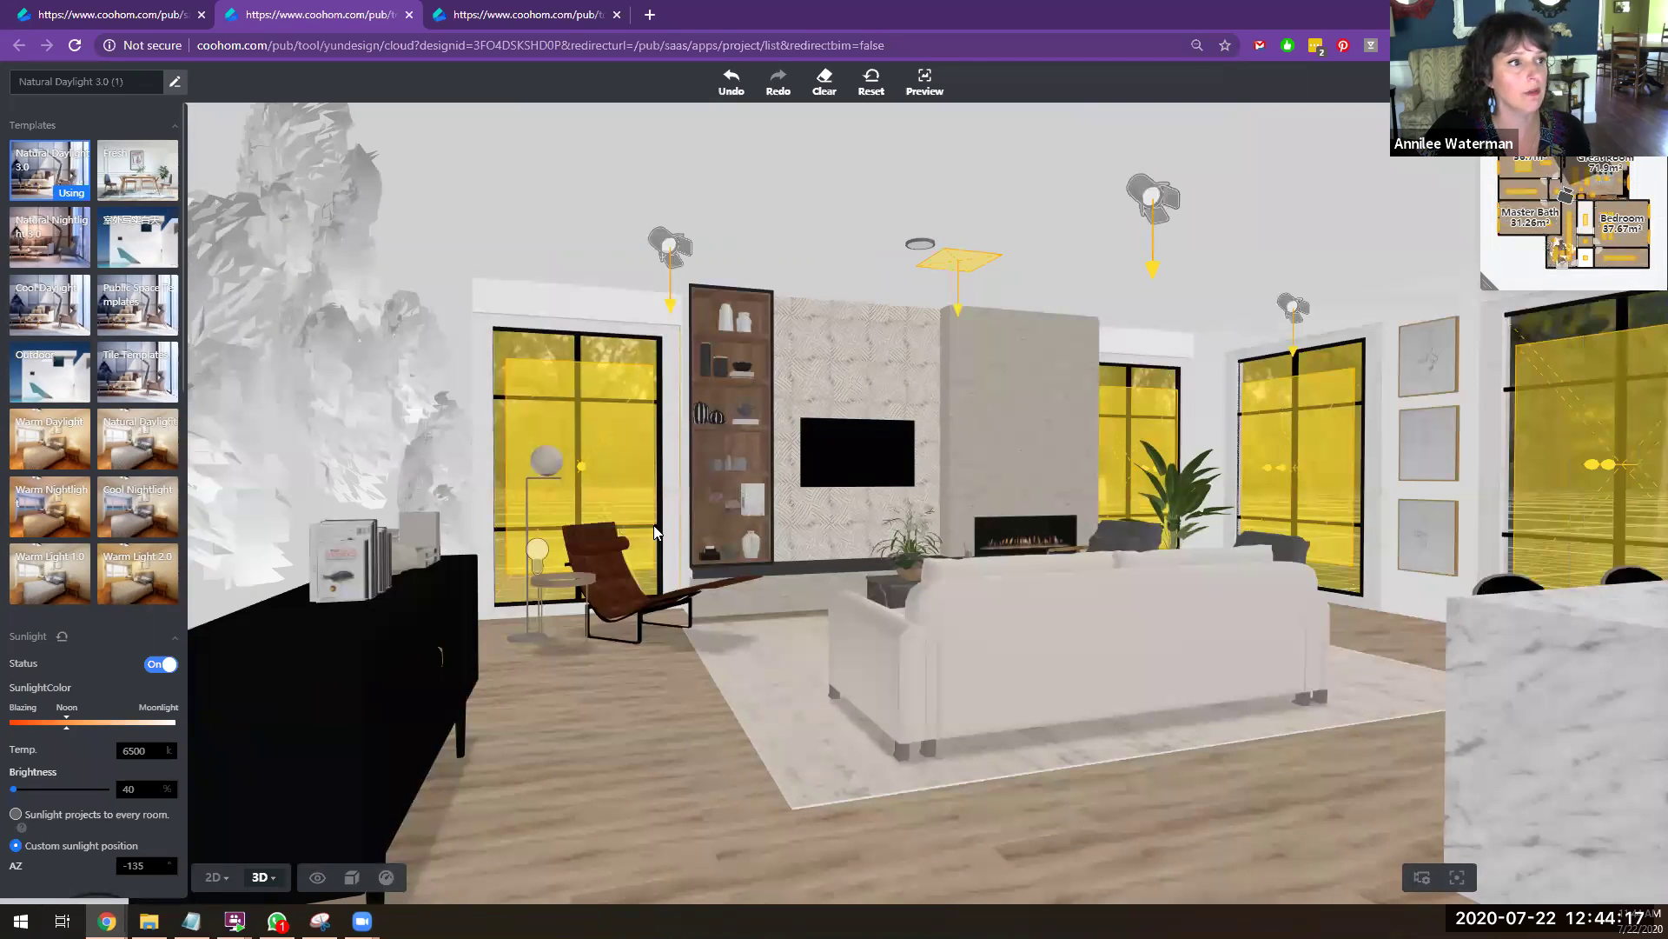
Step: In the 2D lighting plan, delete the downlight beside the lounge chair and the one above the sofa
left_click(667, 252)
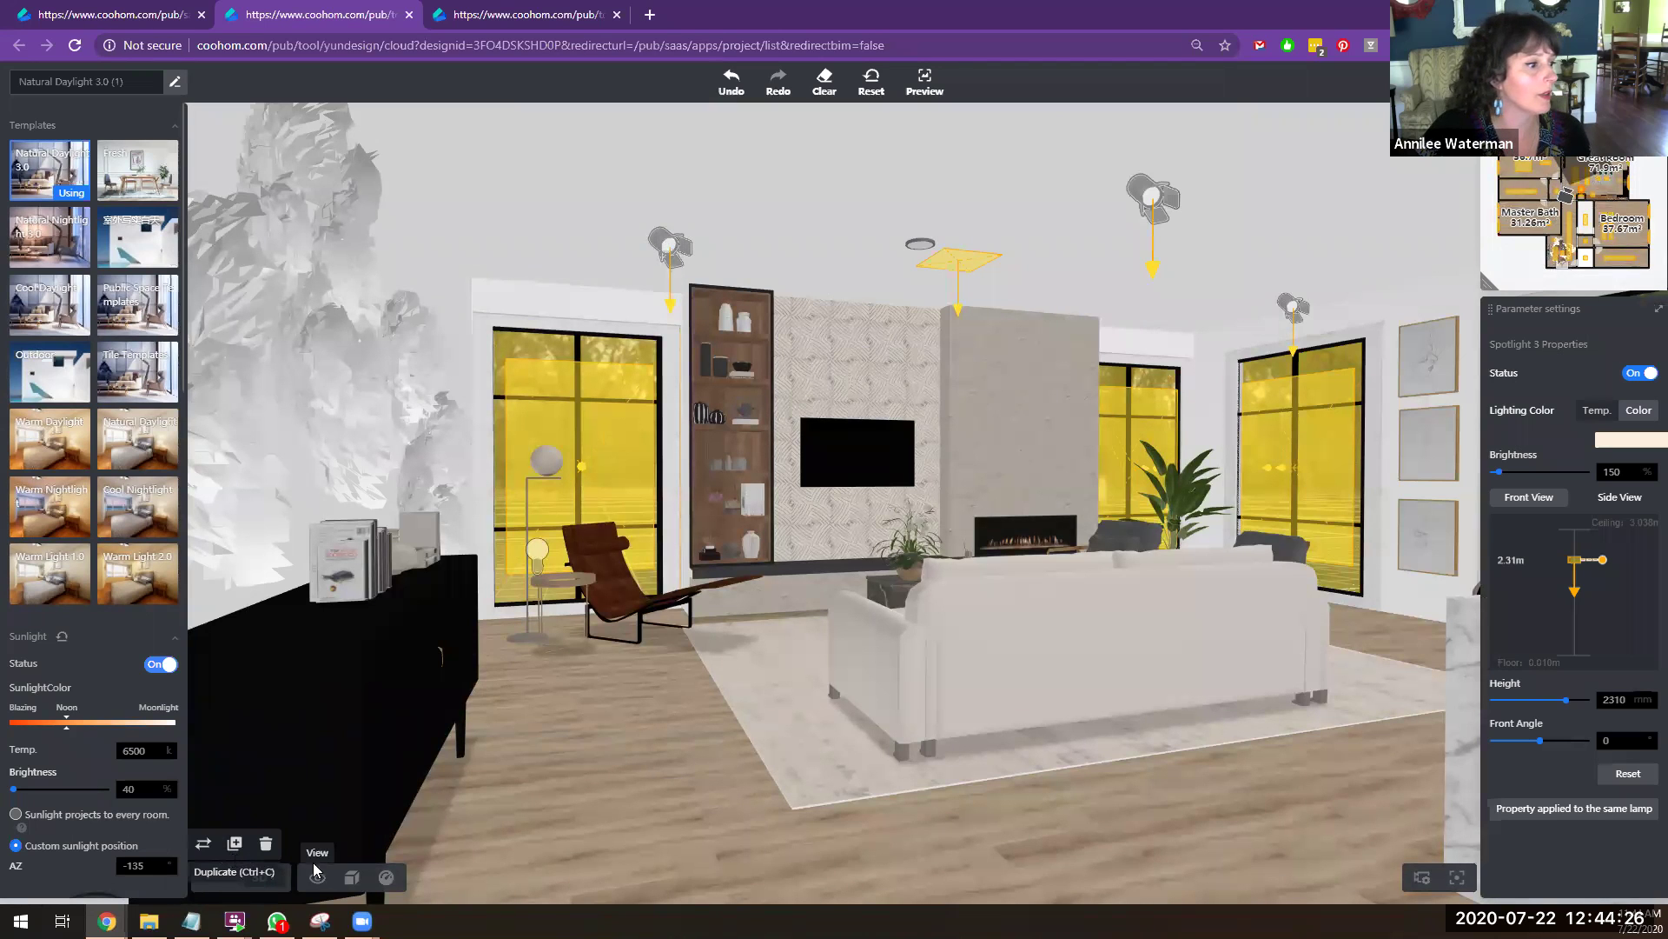
left_click(209, 880)
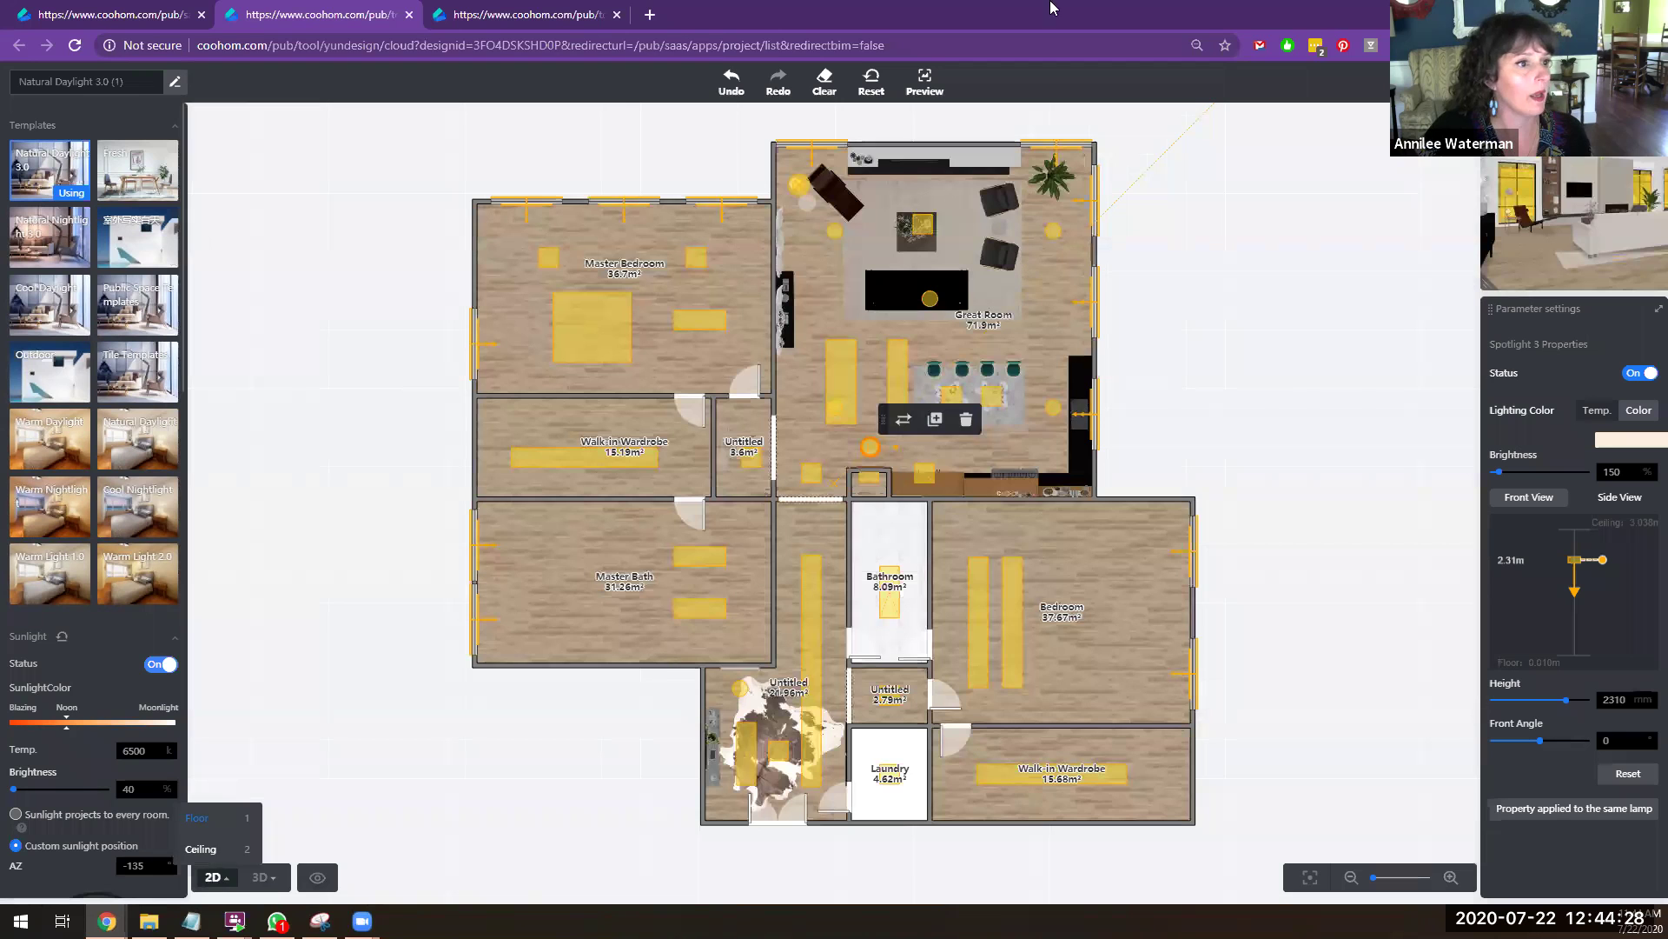
left_click(831, 230)
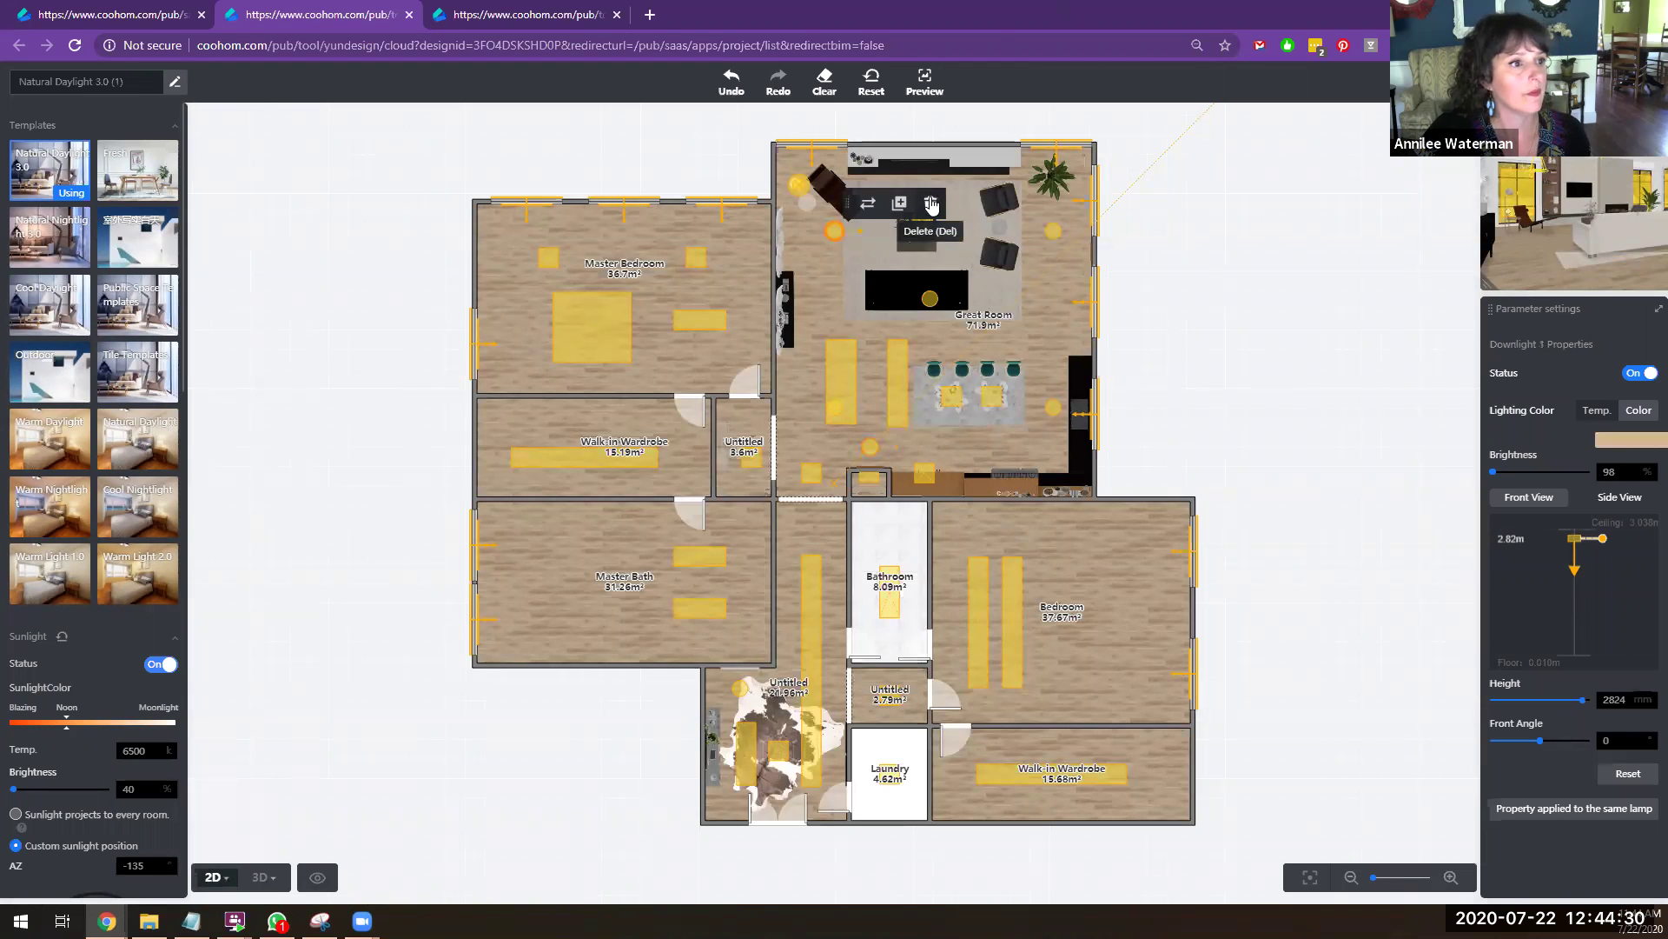
left_click(931, 205)
left_click(1053, 232)
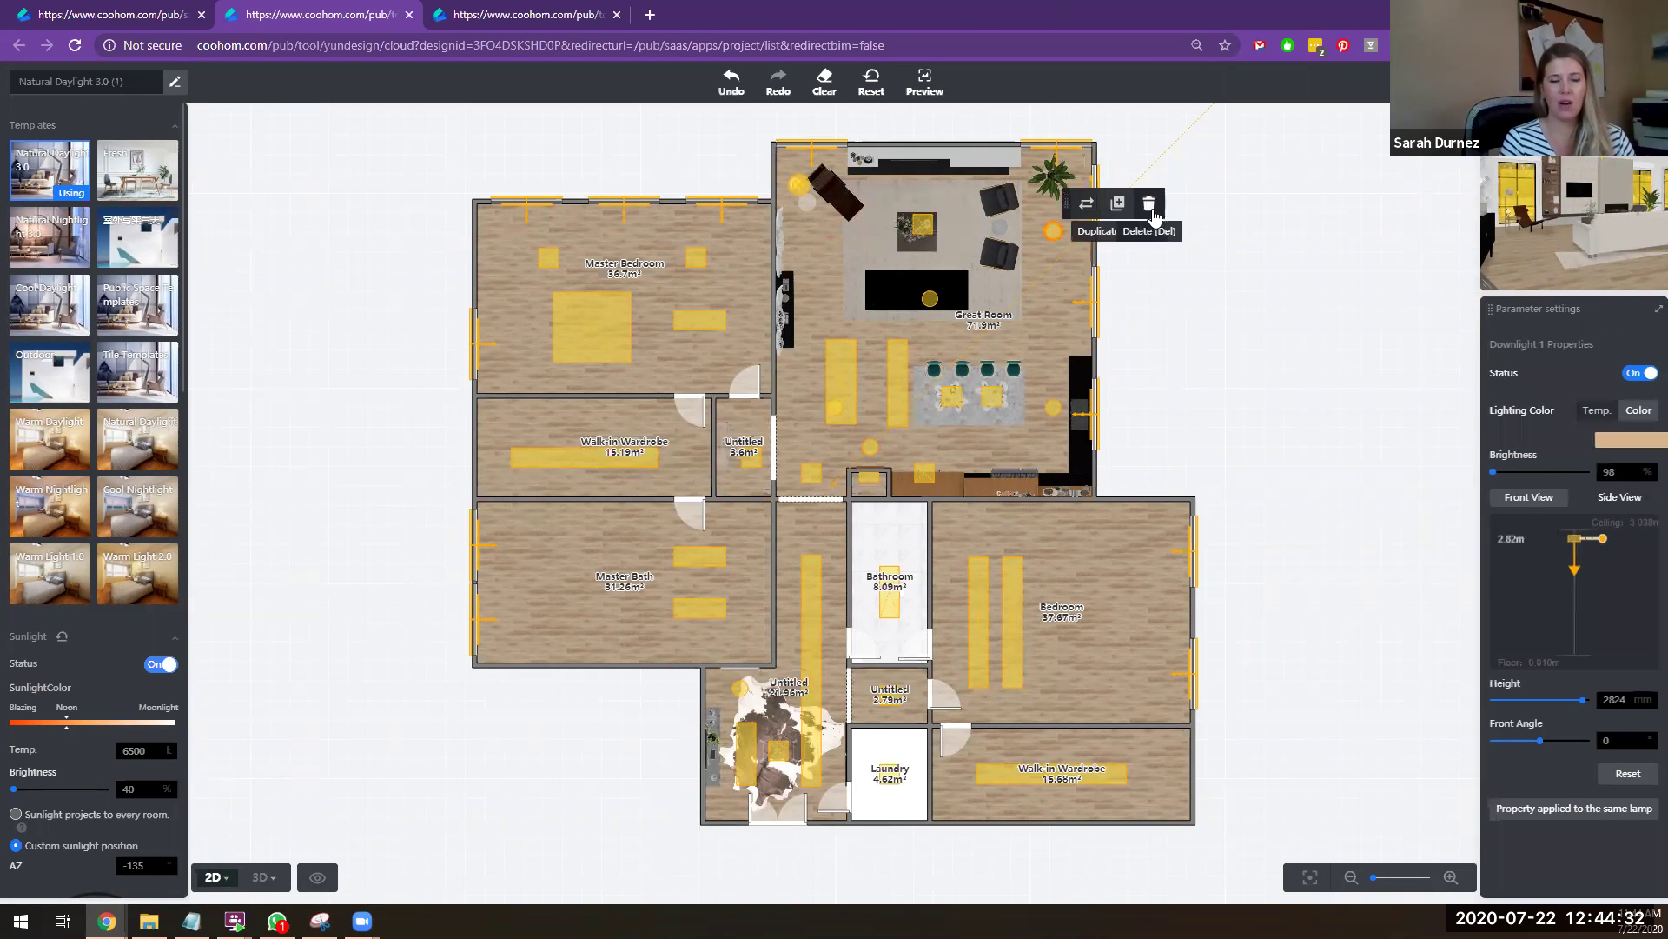
scroll(951, 189, "up", 1)
left_click(929, 311)
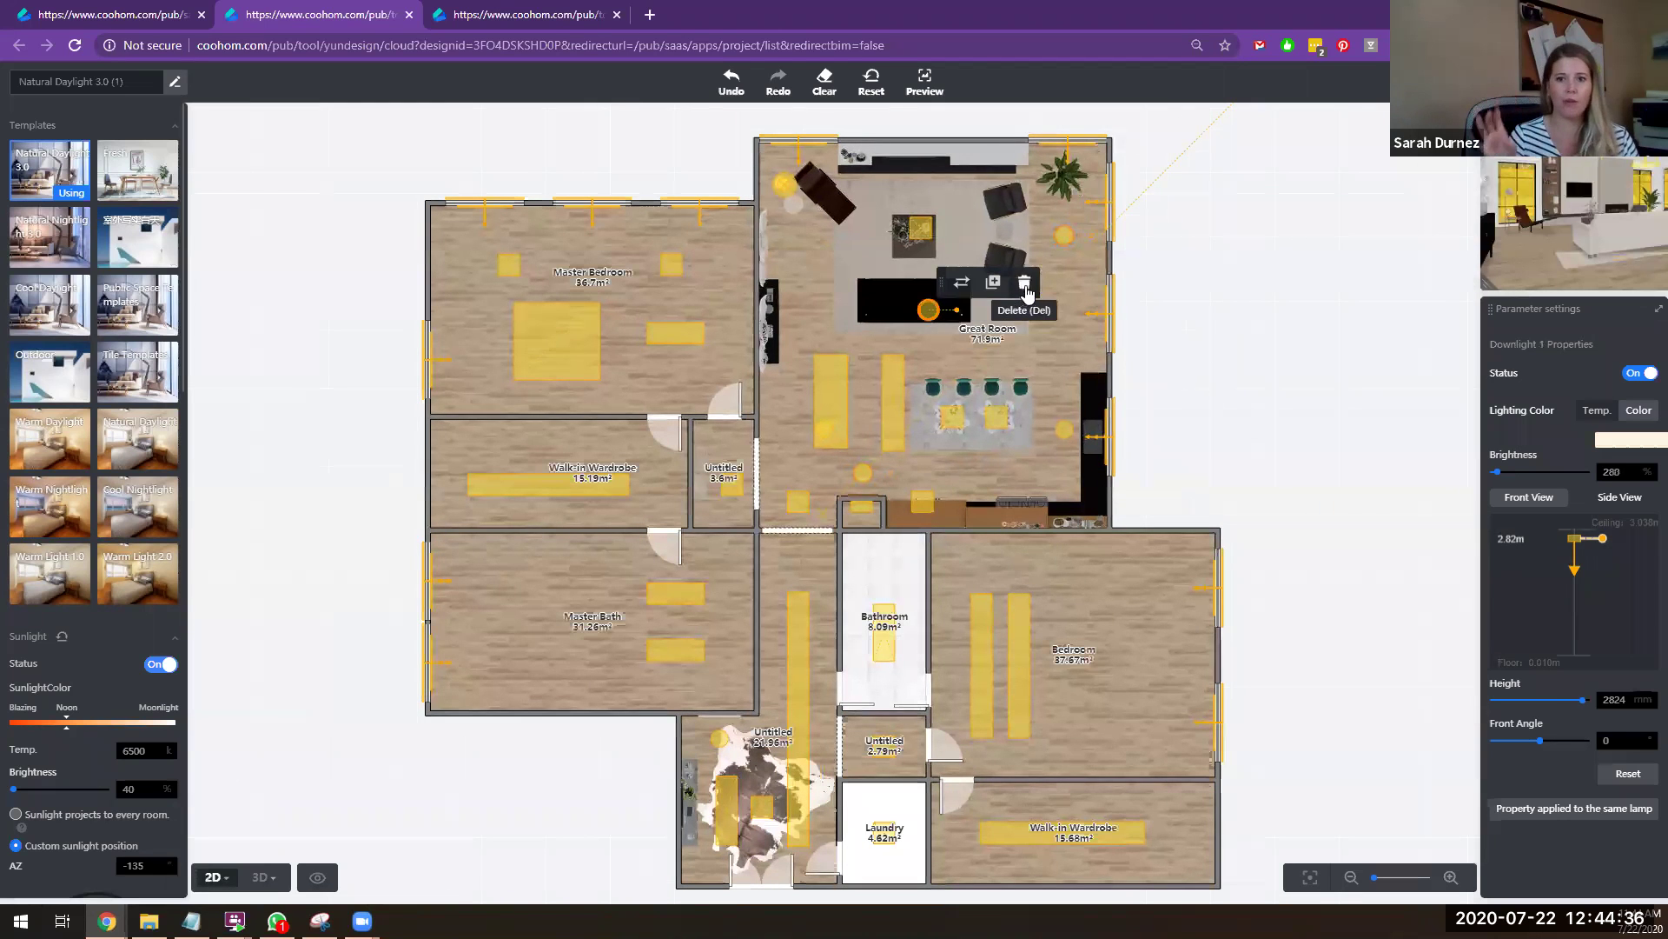
left_click(1025, 284)
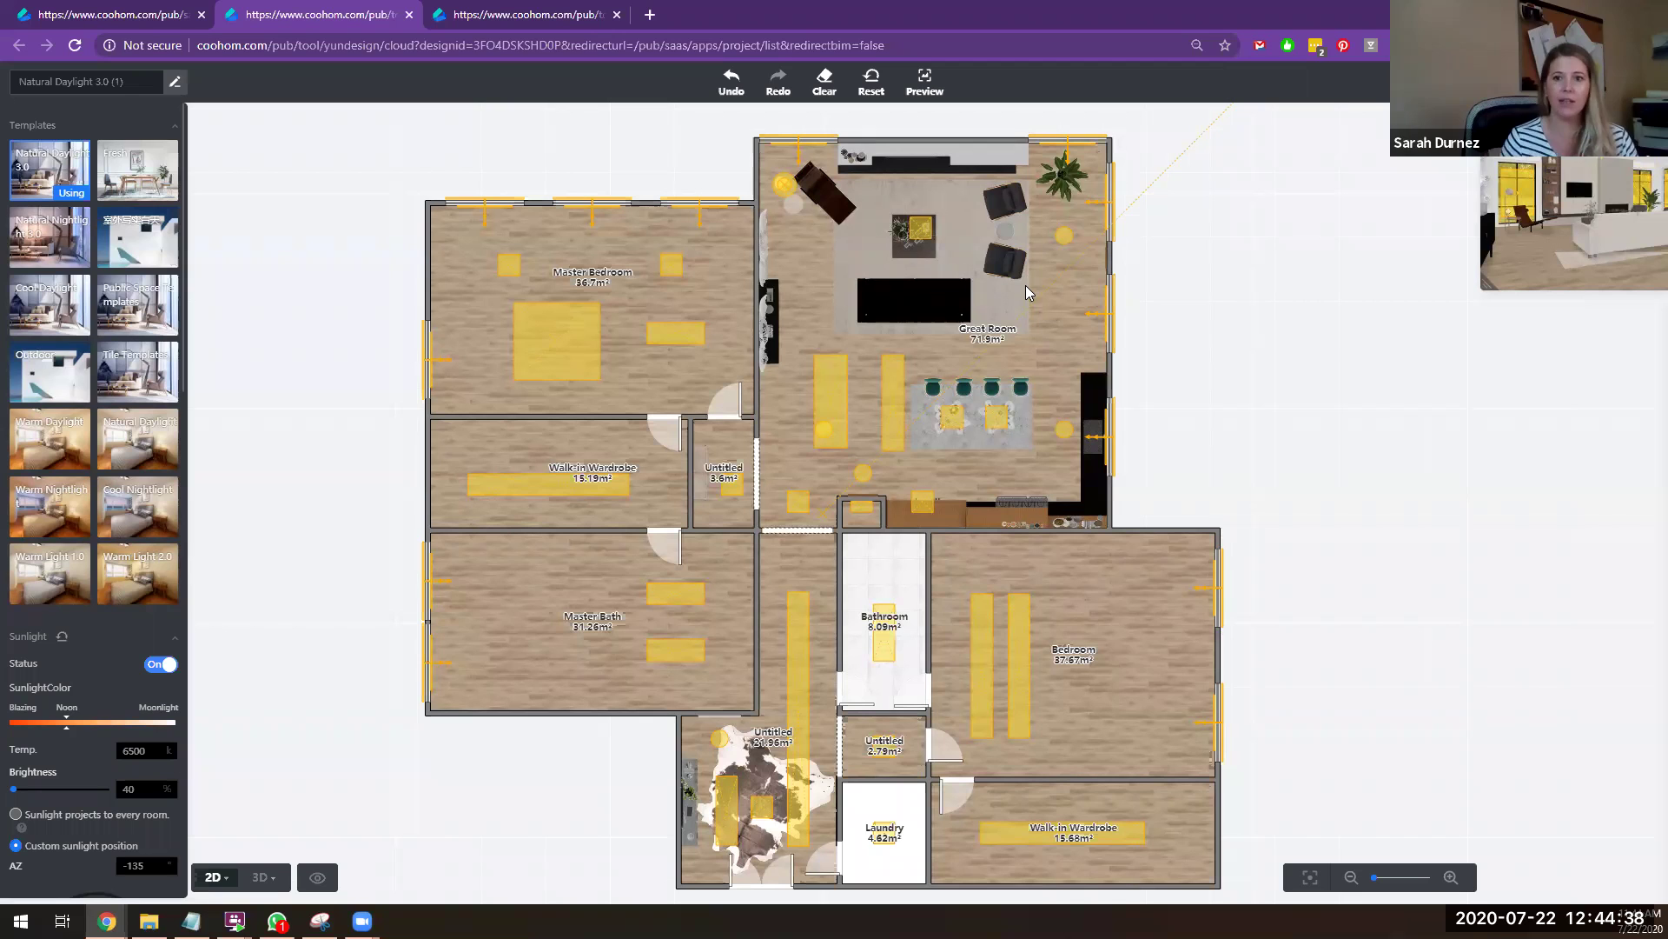
Step: Lower the downlight beside the armchairs to a height of 2673 mm, and enlarge the 3D preview
left_click(1066, 234)
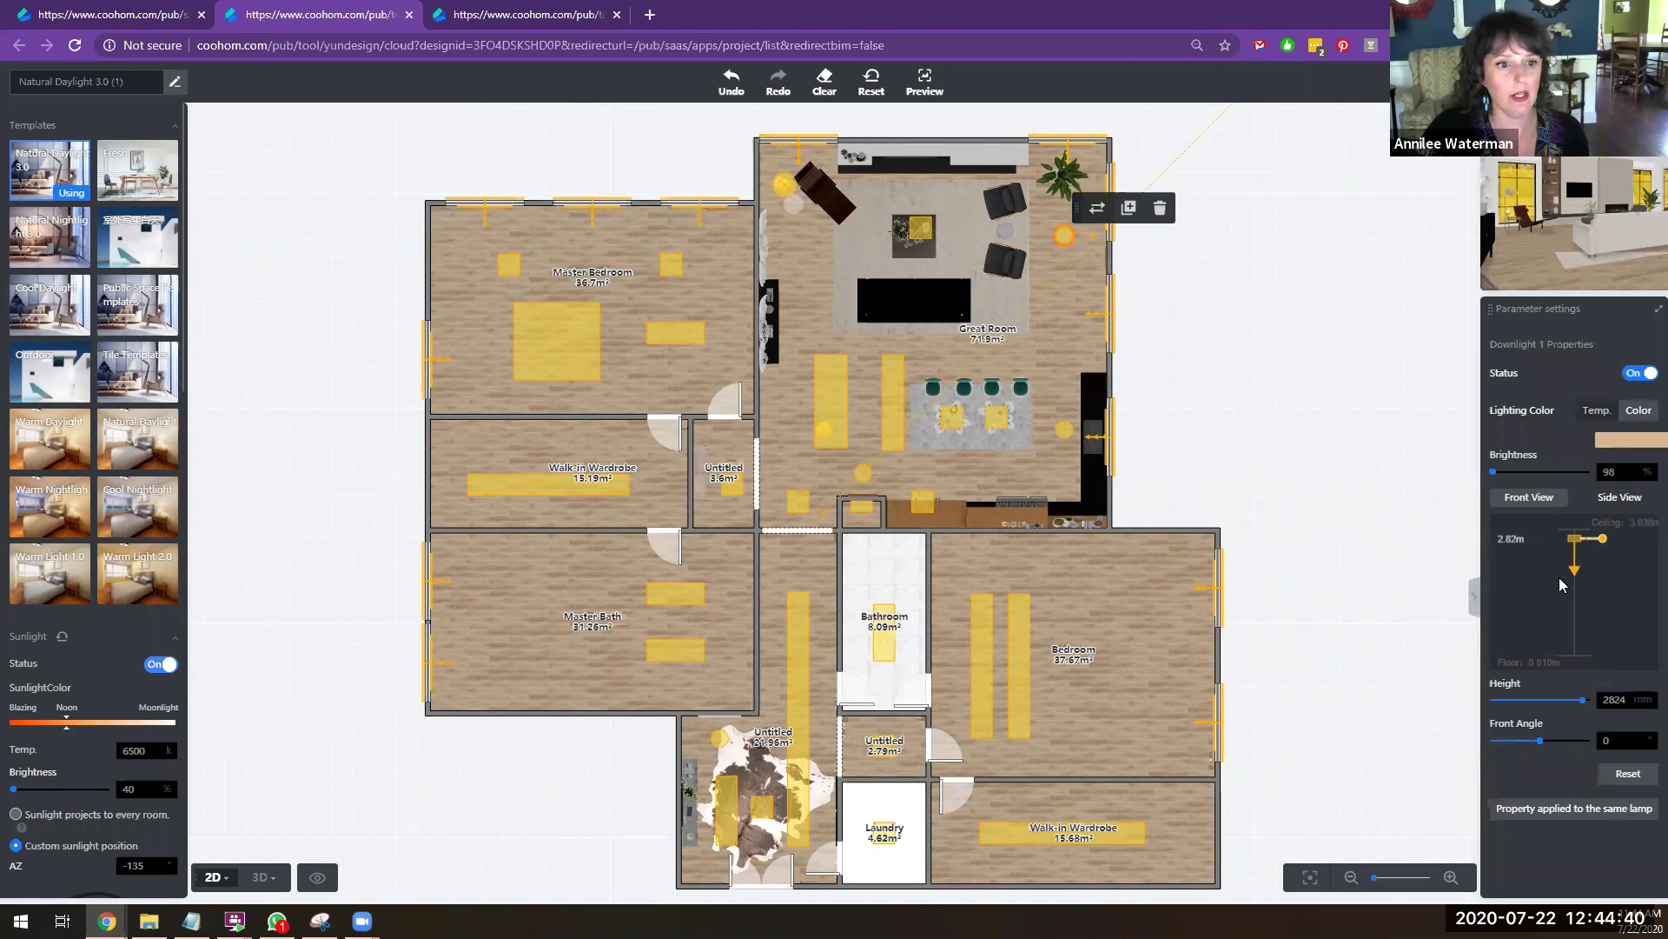
mouse_move(1579, 542)
left_mouse_down()
mouse_move(1577, 596)
mouse_move(1578, 549)
left_mouse_up()
left_click_drag(1486, 286, 1131, 448)
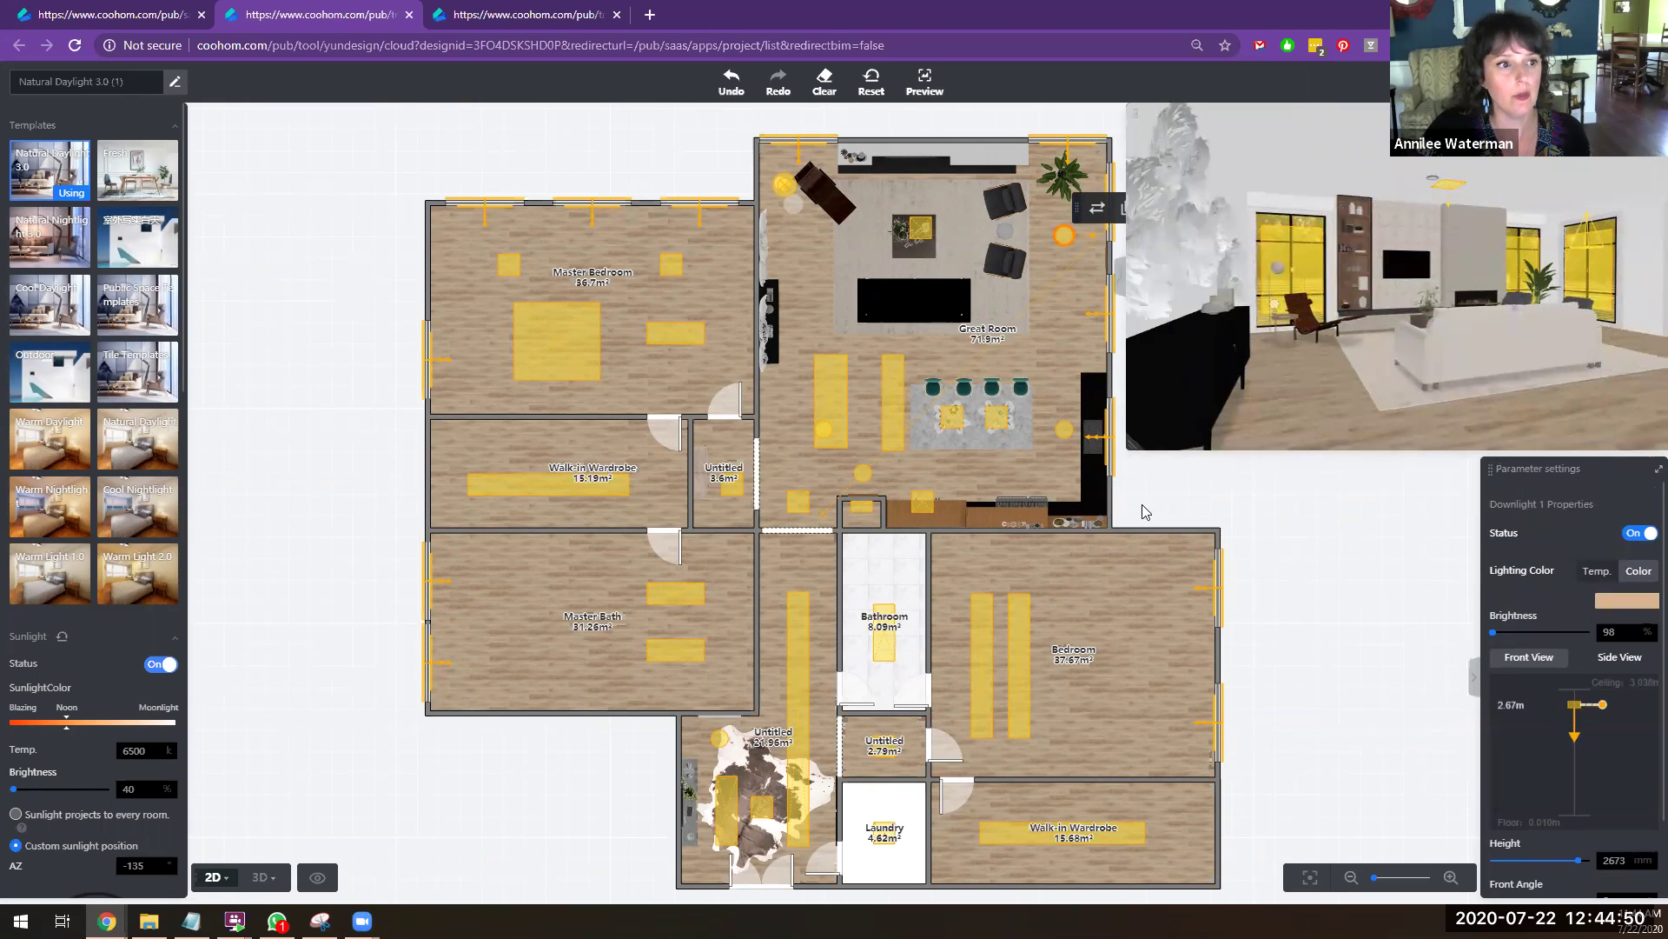
Step: Raise the downlight beside the great room's armchairs to a height of 2962 mm
mouse_move(1574, 705)
left_mouse_down()
mouse_move(1580, 741)
mouse_move(1587, 703)
left_mouse_up()
left_click_drag(1586, 687, 1577, 683)
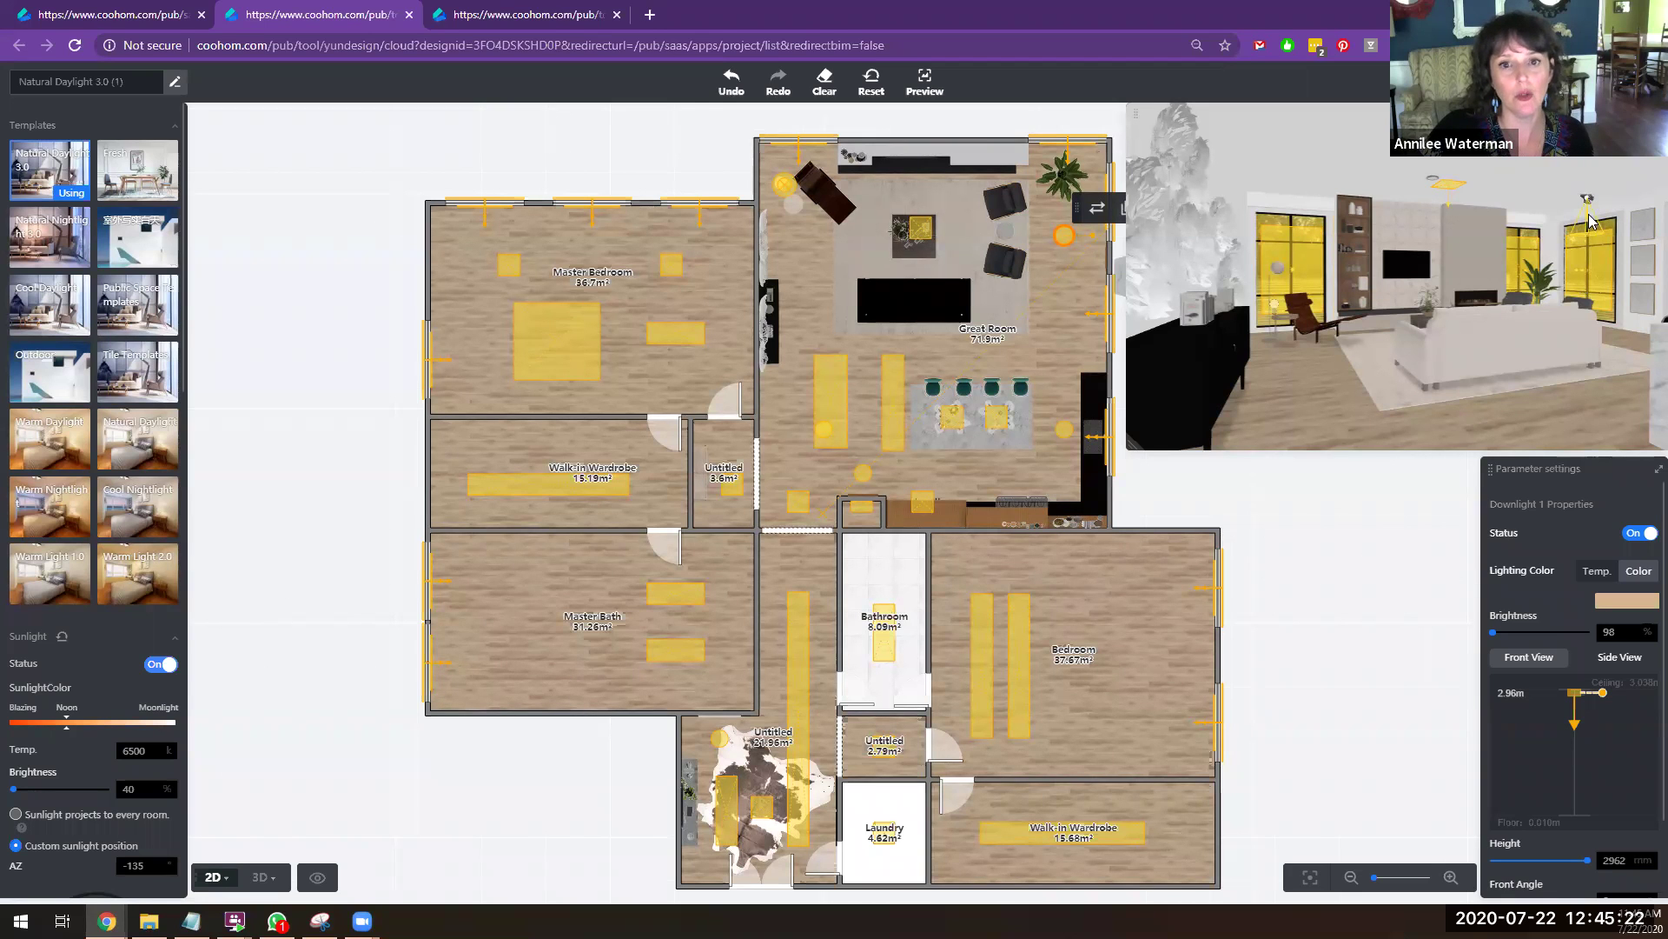
left_click_drag(1586, 204, 1589, 224)
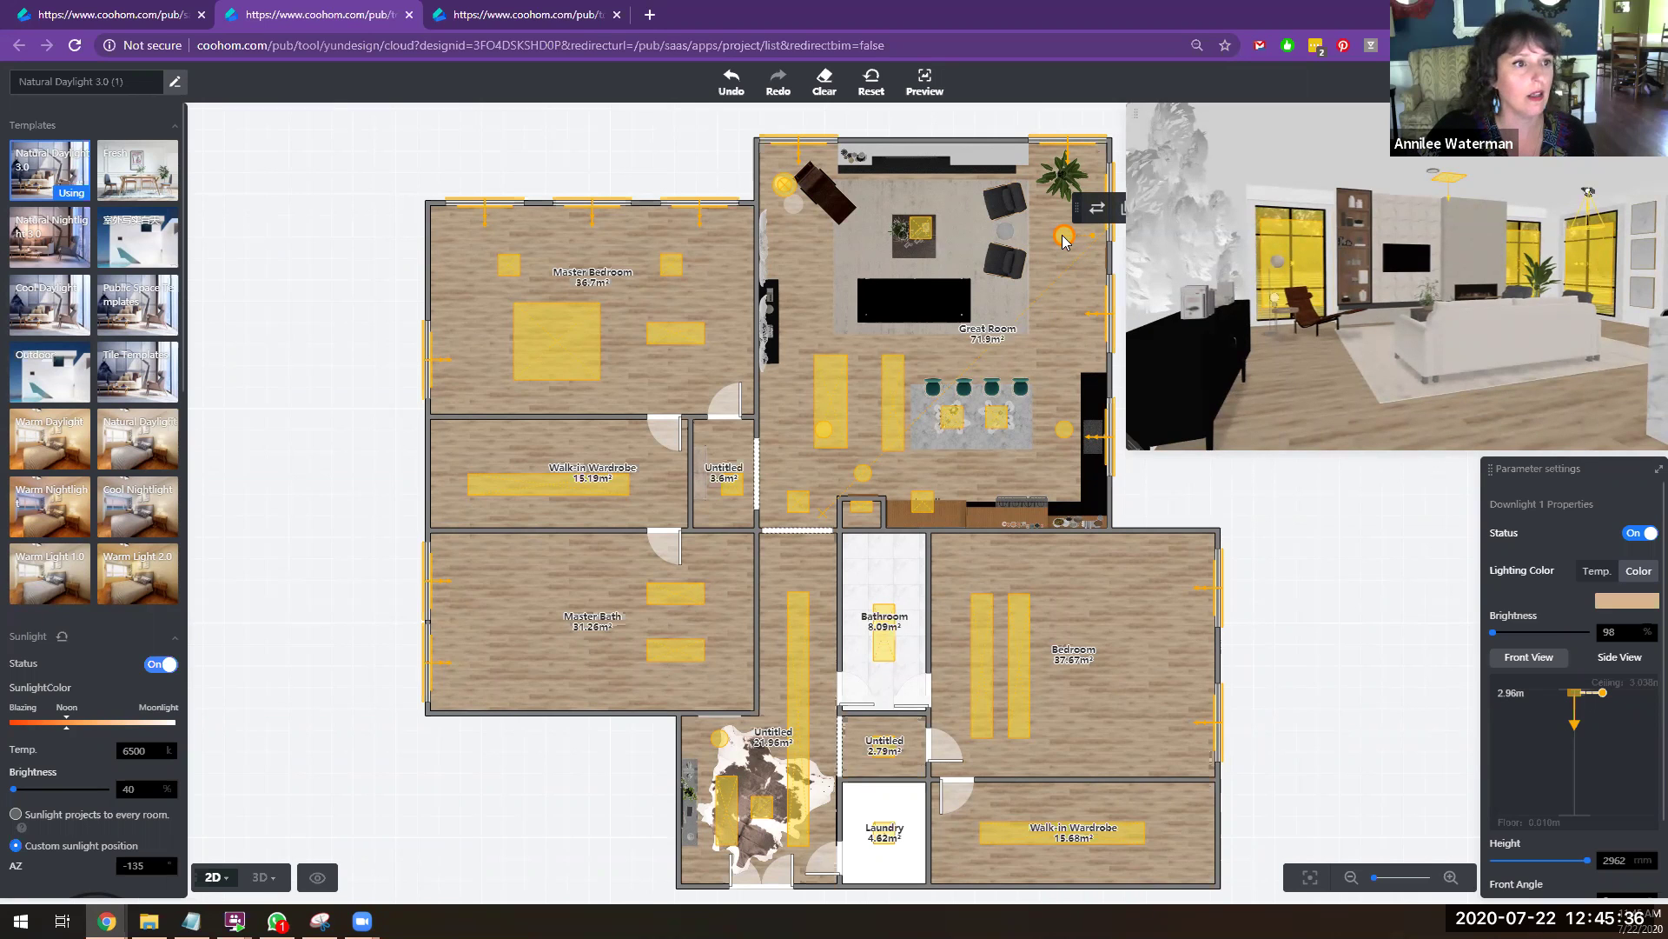
Step: Move the downlight over the great room's coffee table and set its brightness to 1988%
left_click_drag(1064, 237, 900, 238)
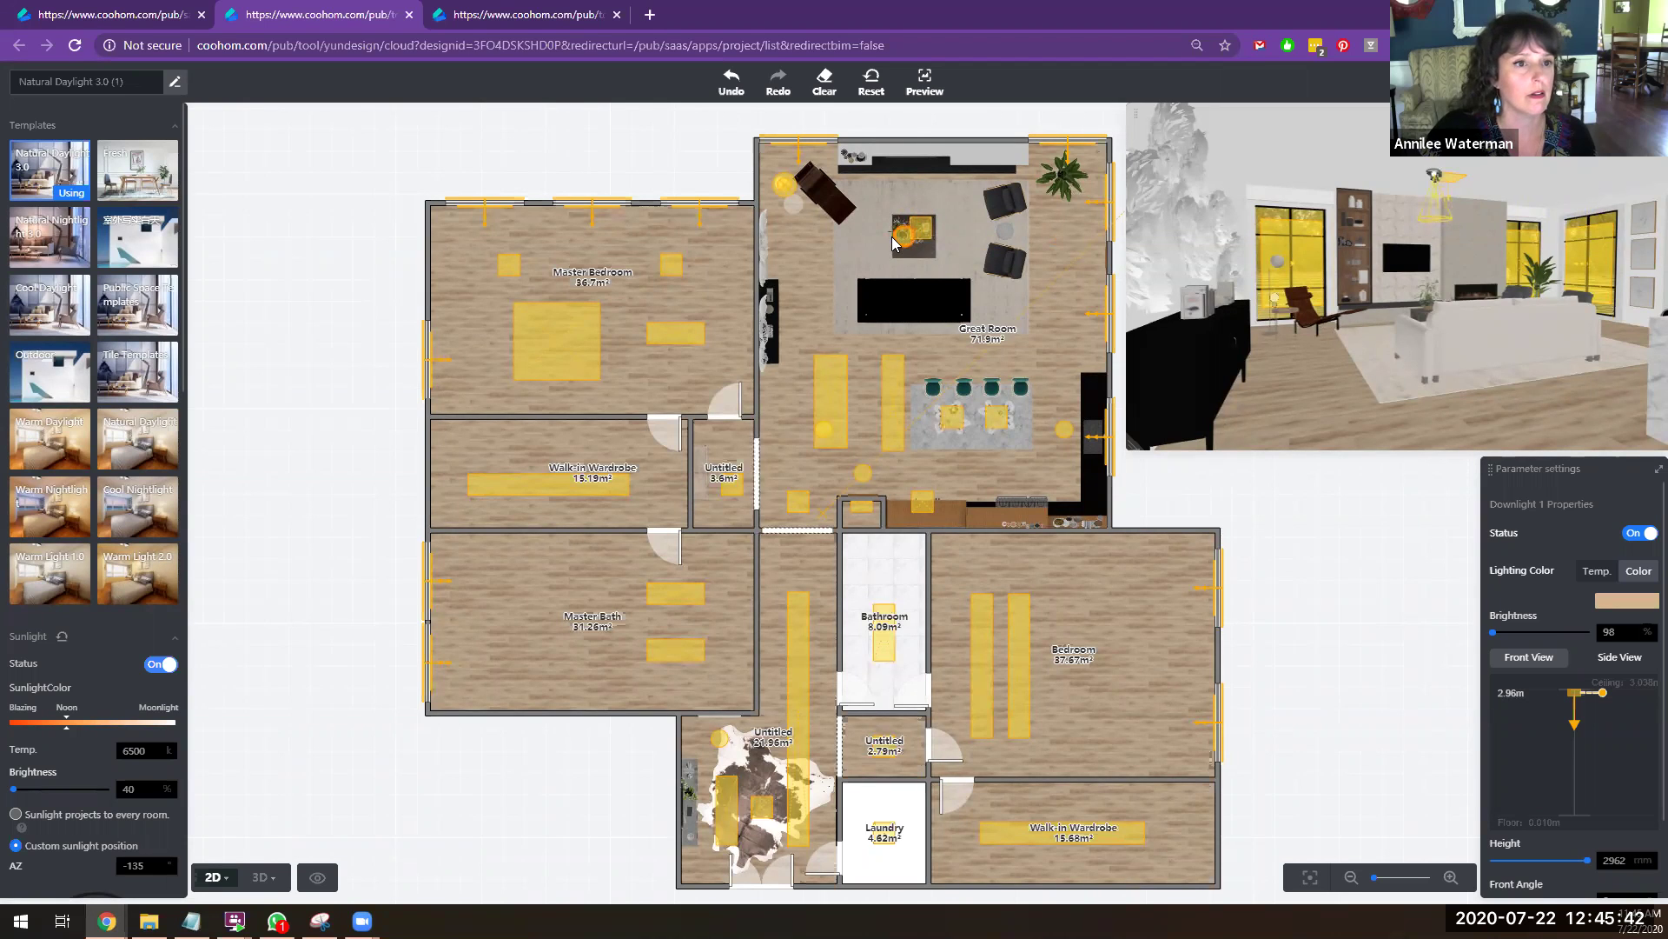
left_click_drag(1493, 632, 1545, 638)
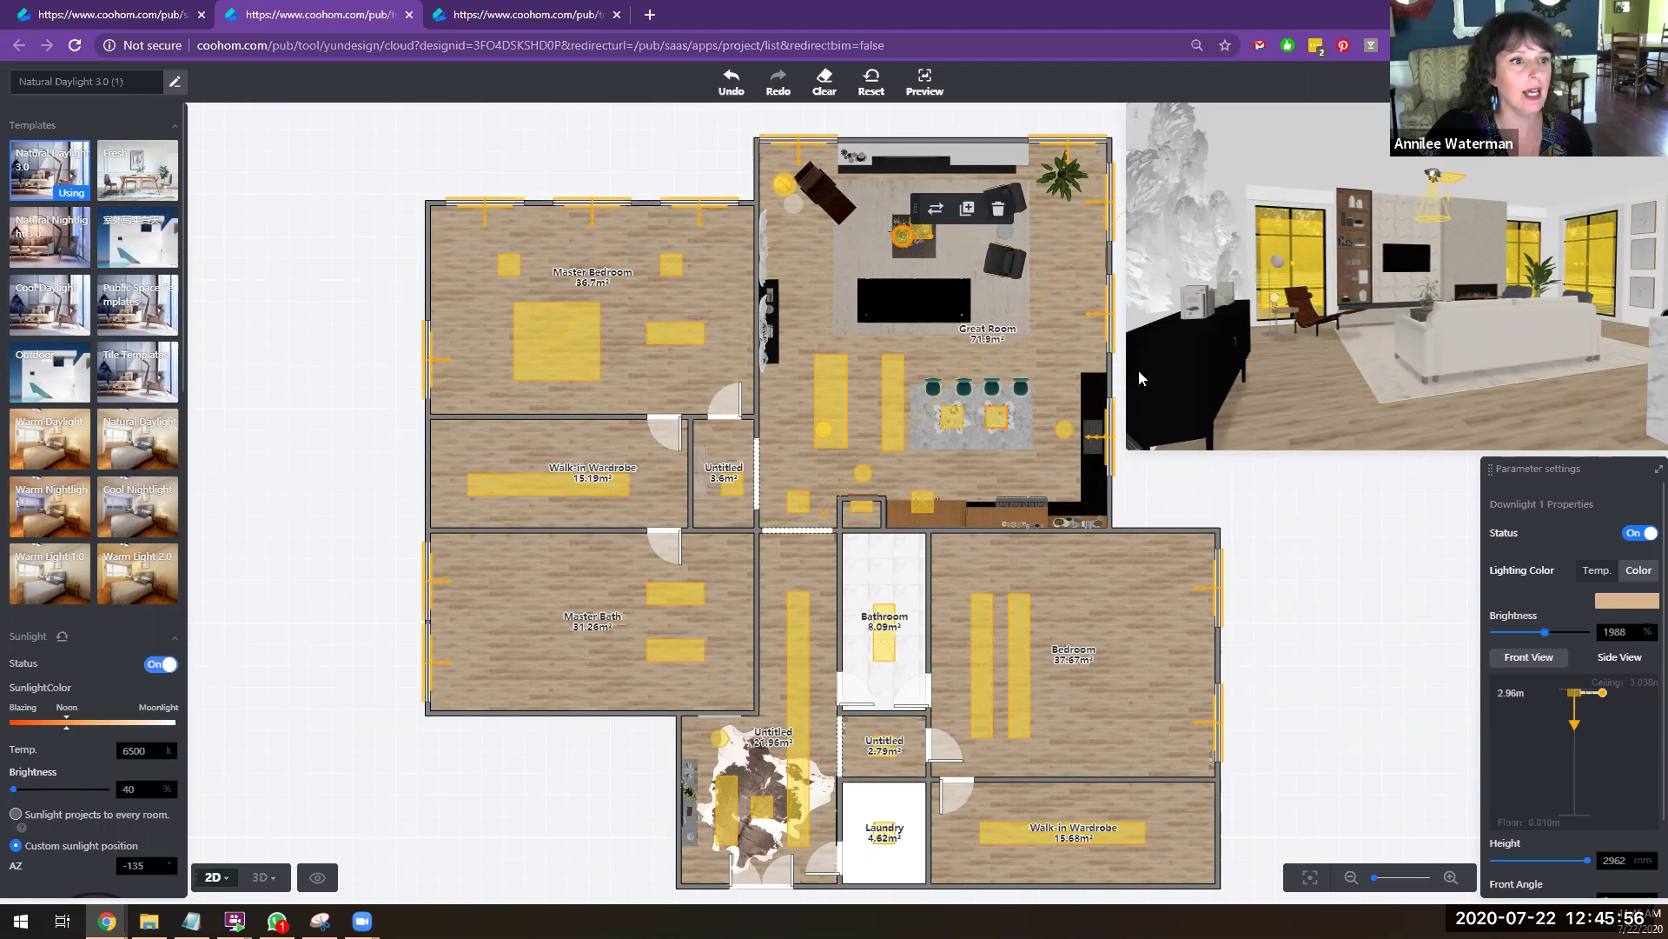
left_click_drag(1139, 370, 1428, 264)
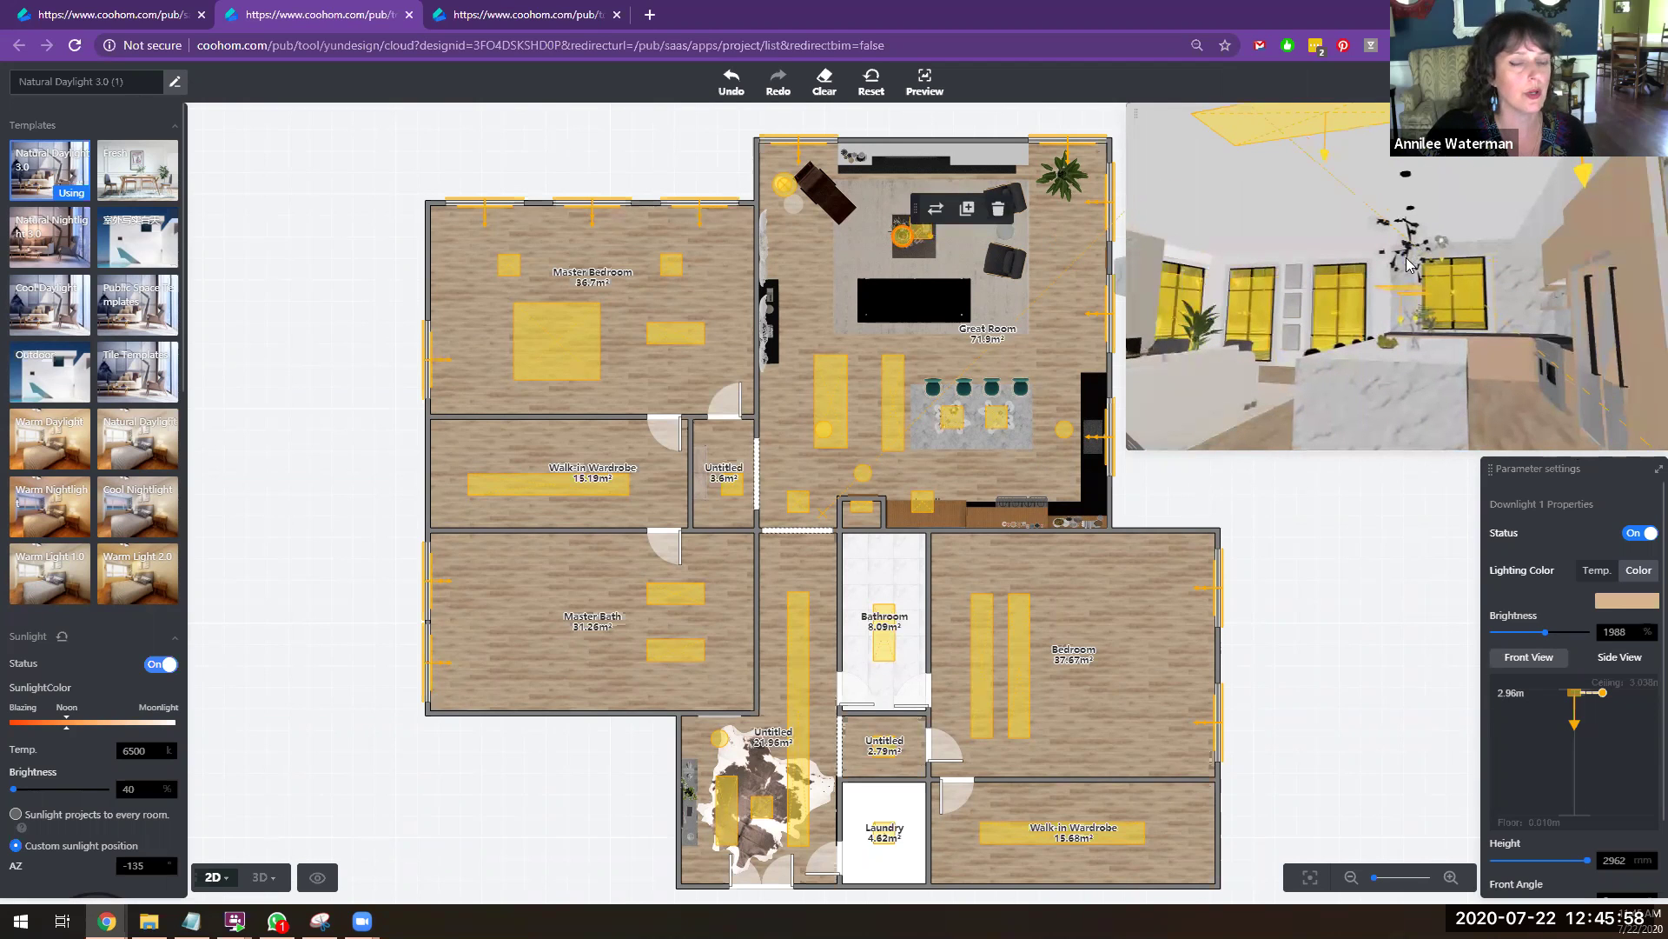
left_click_drag(1290, 341, 1465, 306)
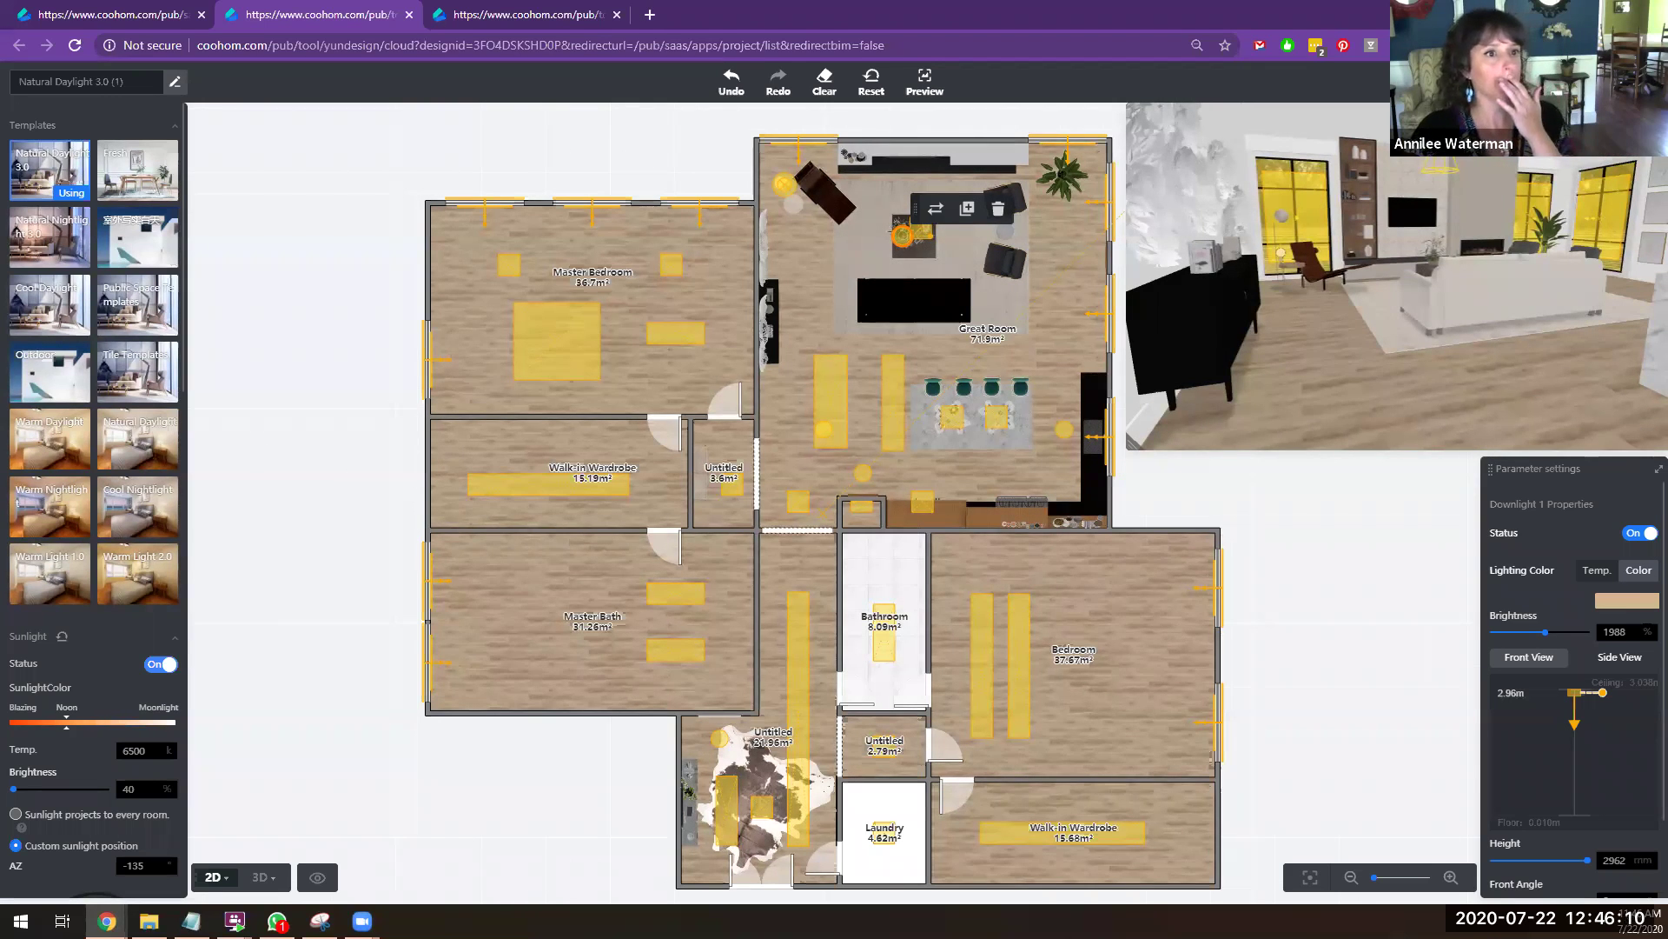
left_click_drag(1390, 275, 1349, 280)
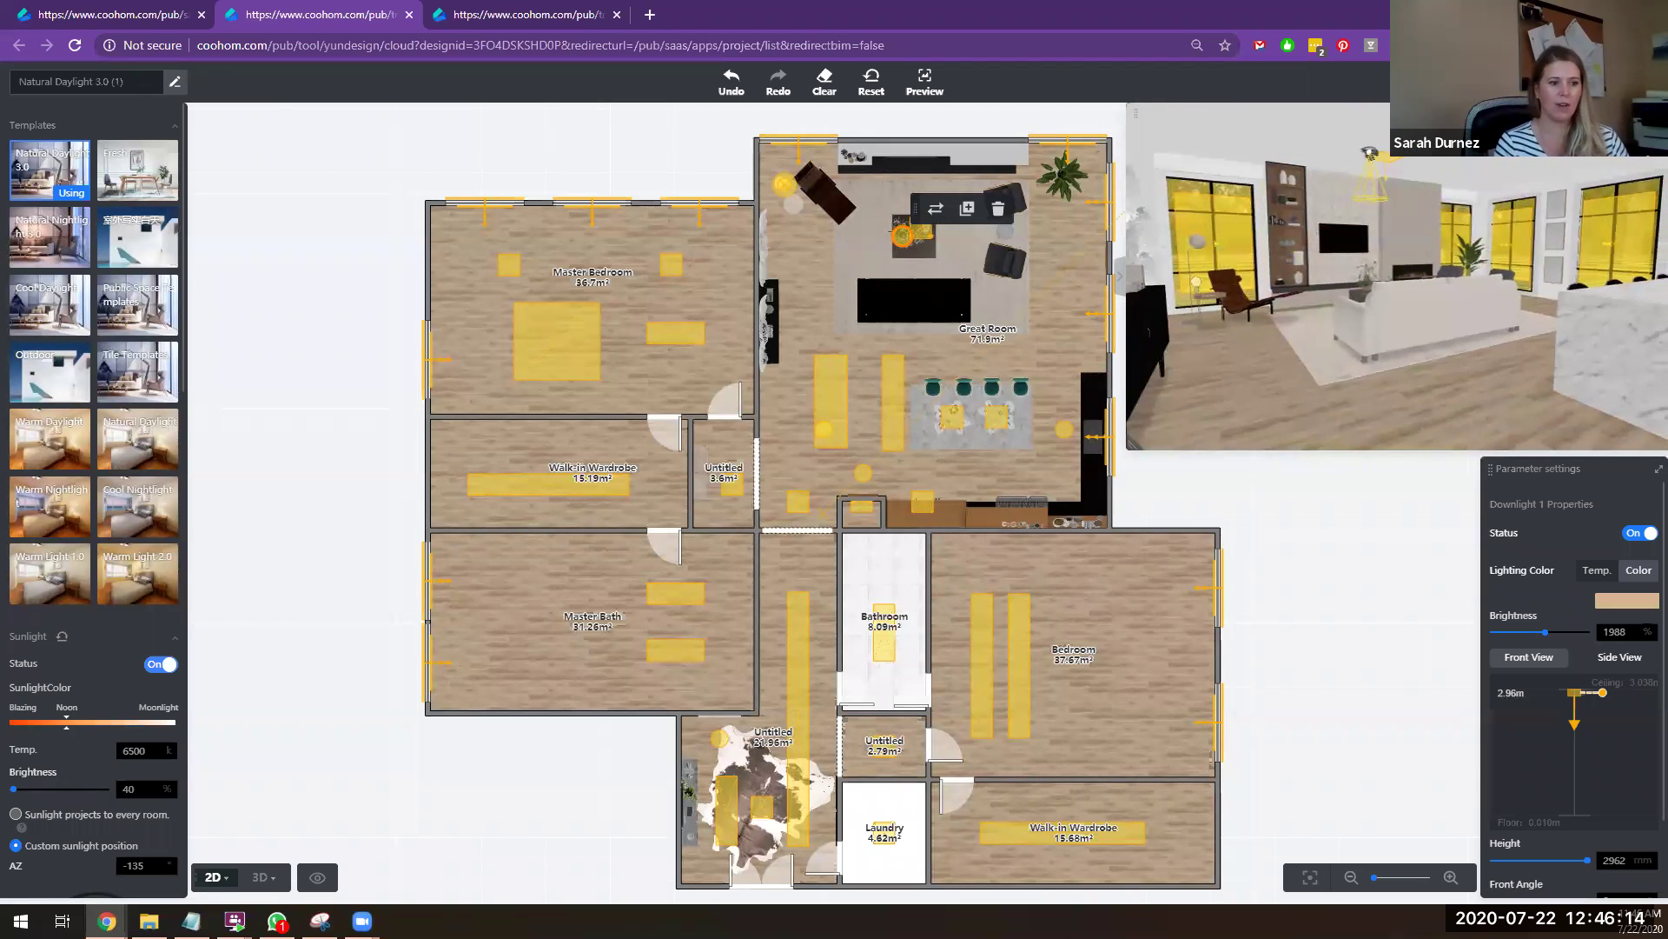
Step: Save the lighting changes and render the great room's front view at Standard 1280*720
left_click(1632, 82)
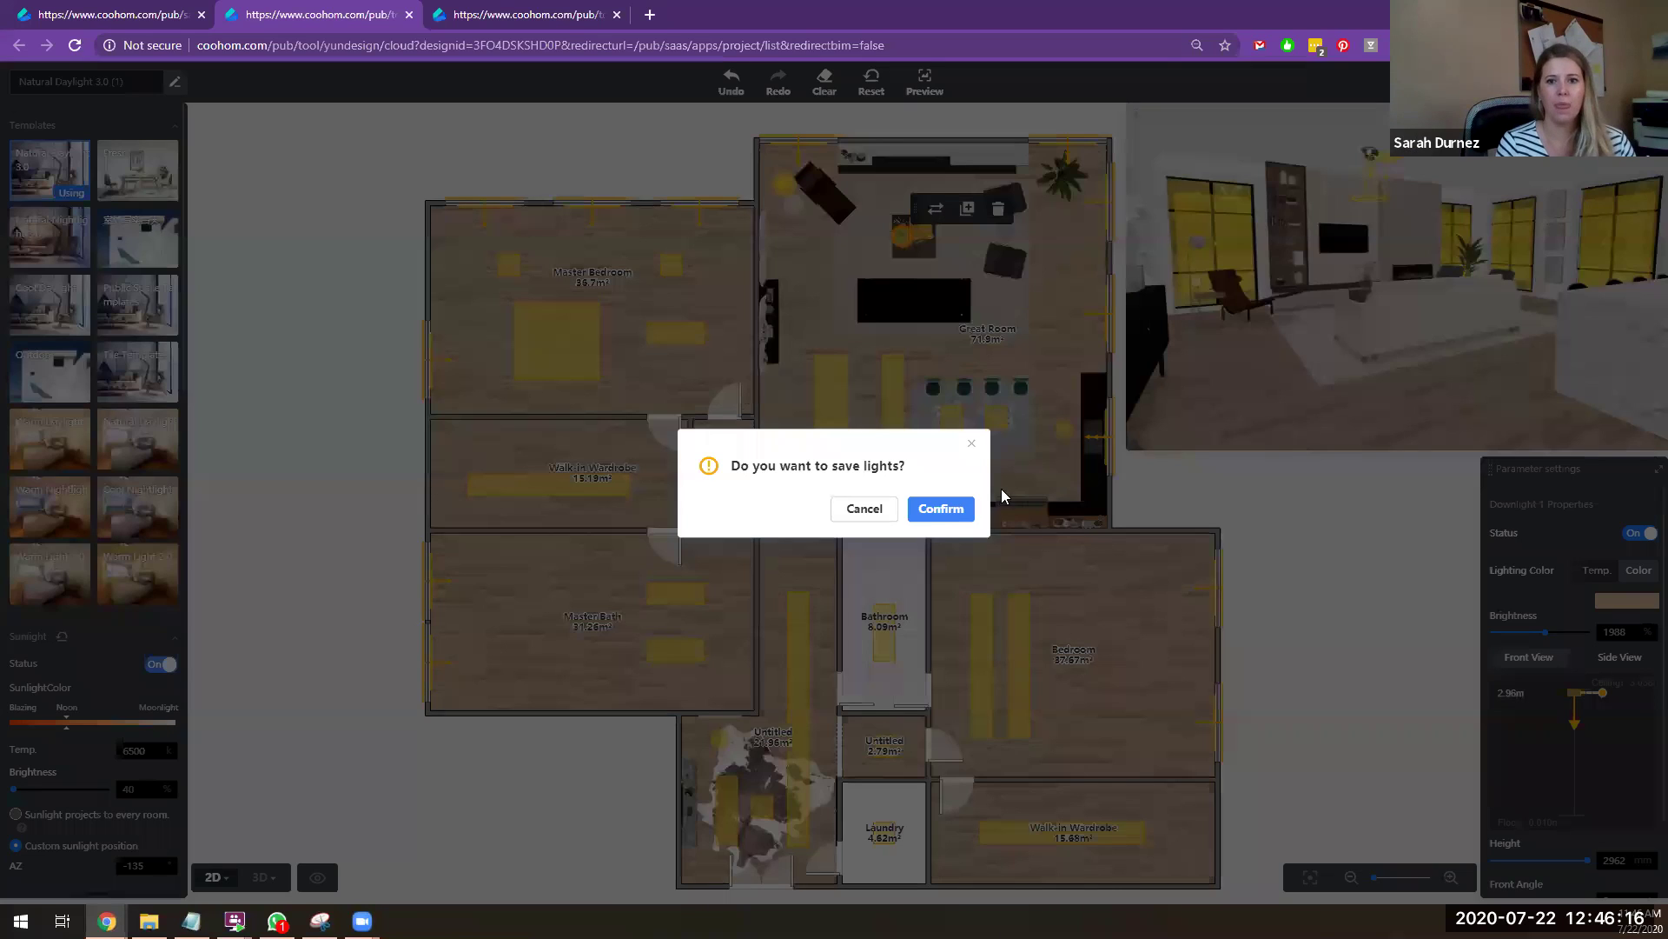
left_click(951, 513)
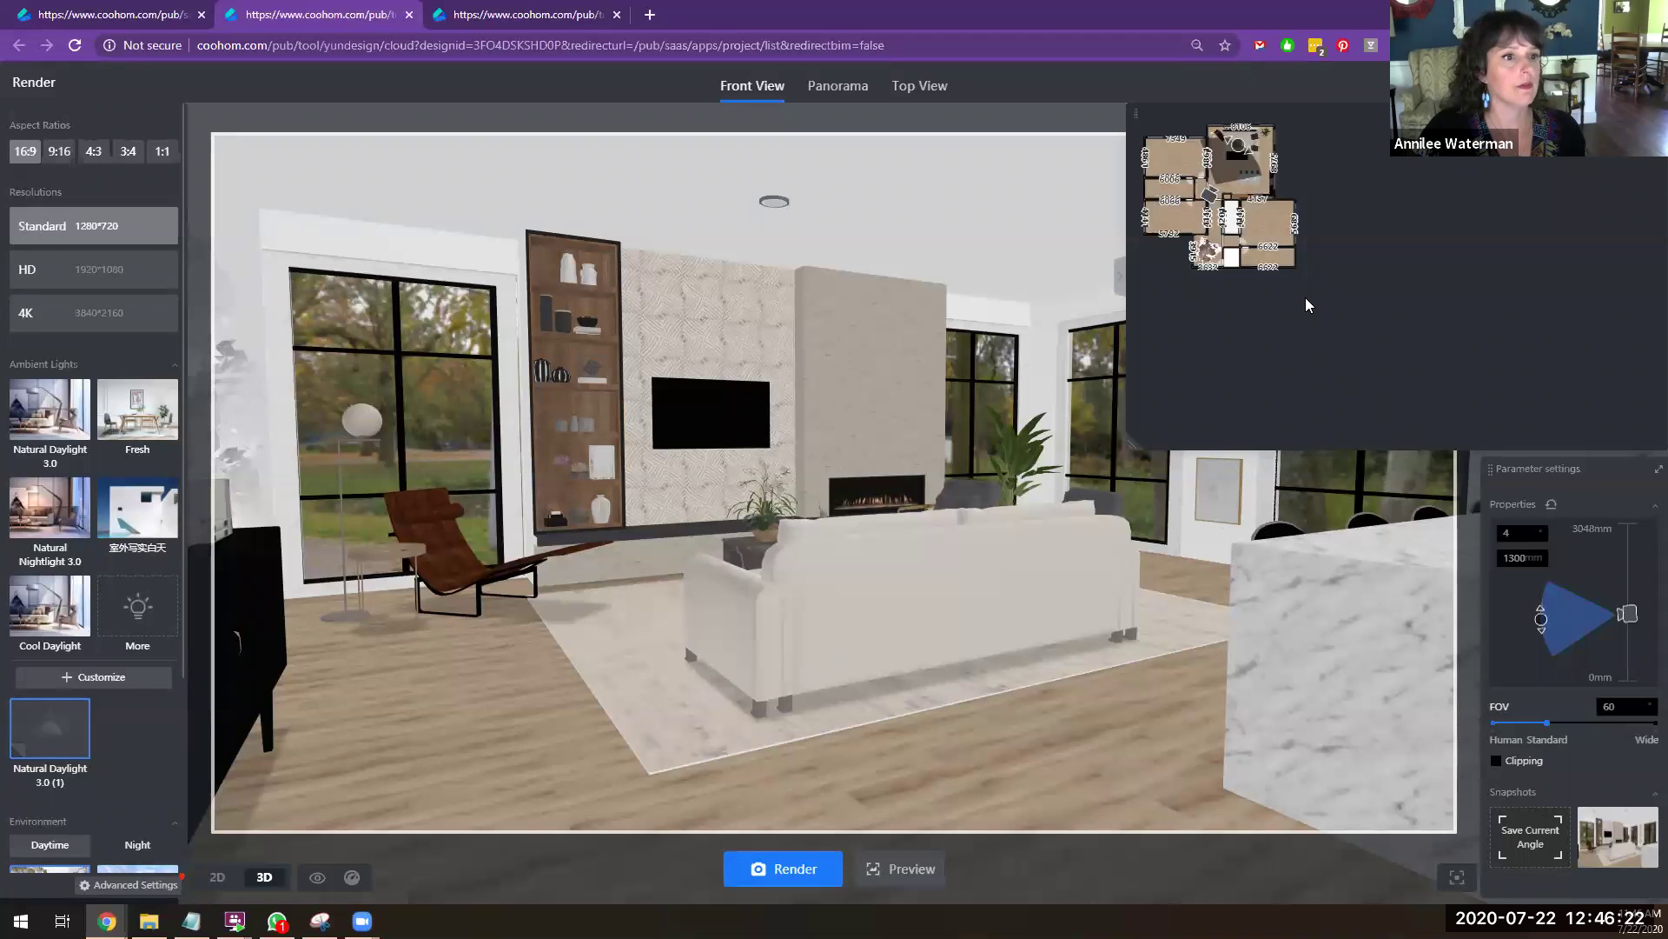
left_click_drag(1133, 436, 1380, 300)
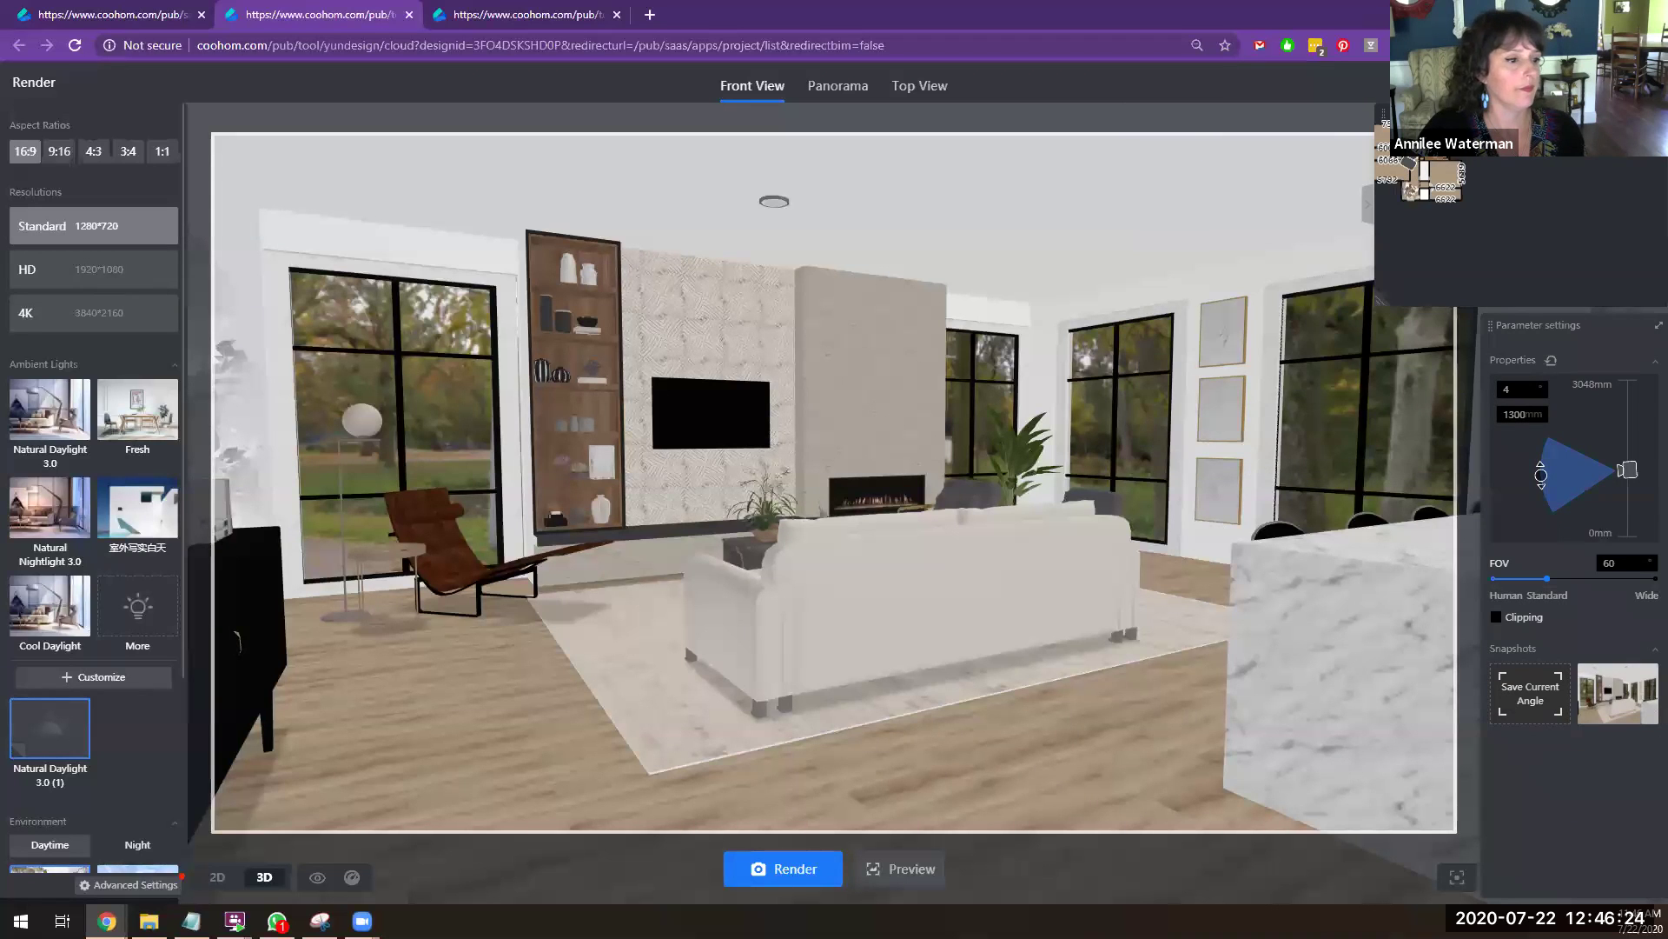
left_click(789, 870)
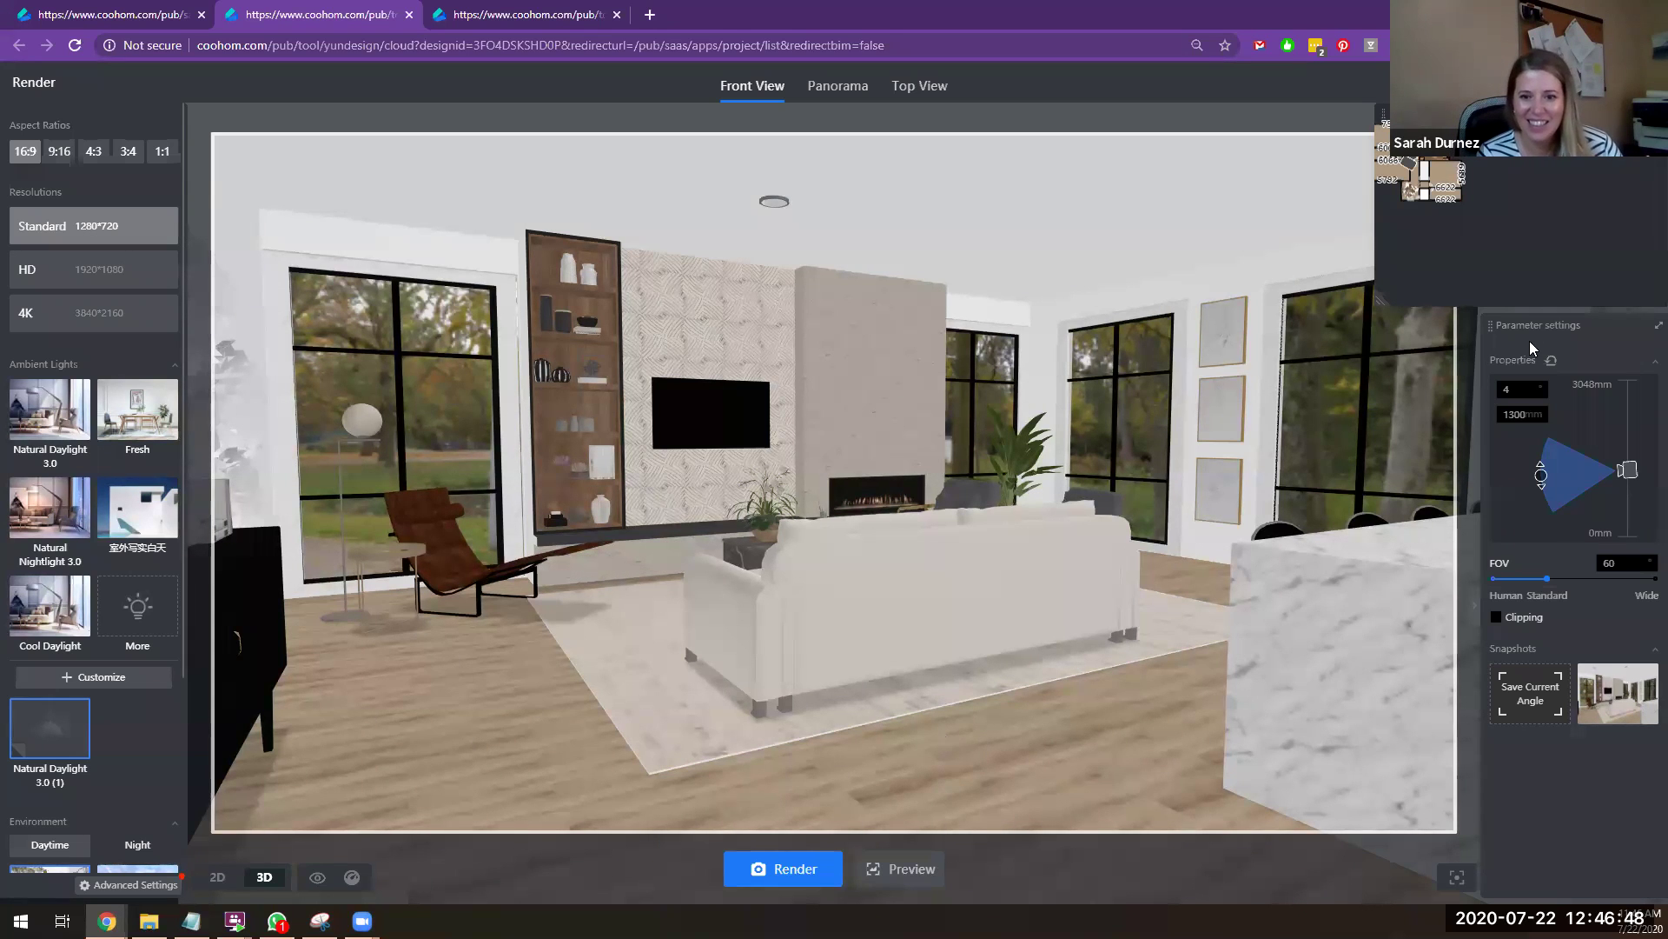
mouse_move(1547, 86)
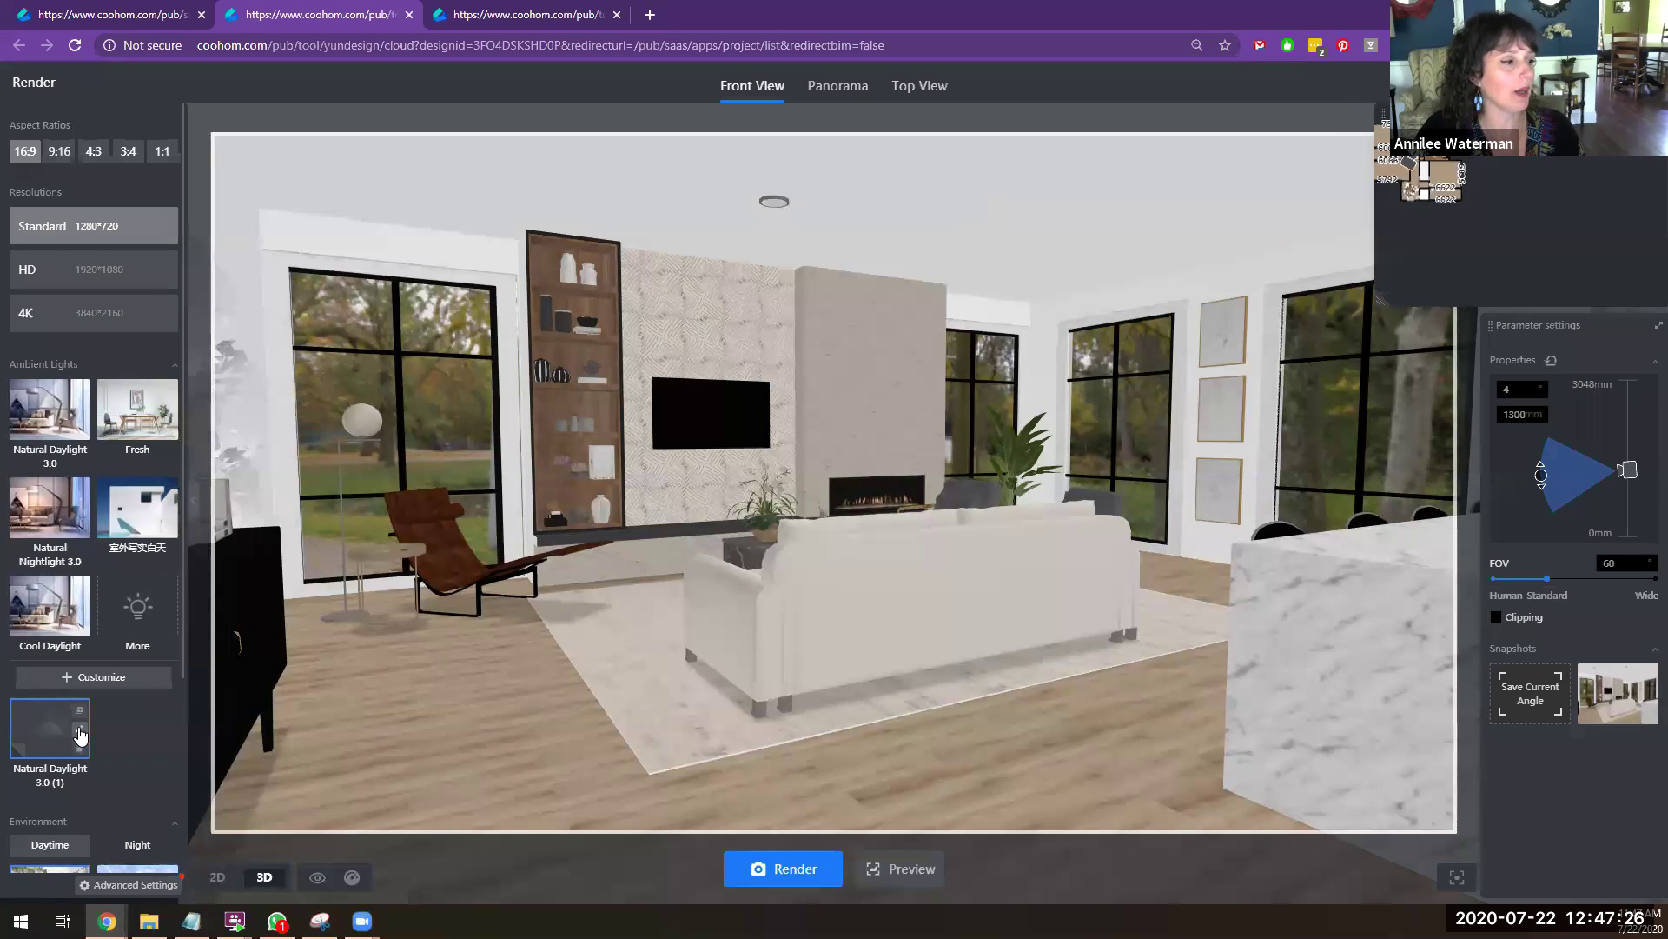
Step: Reopen the custom lighting scheme Natural Daylight 3.0 (1) for editing in 2D and bring up its sunlight position settings
left_click(79, 730)
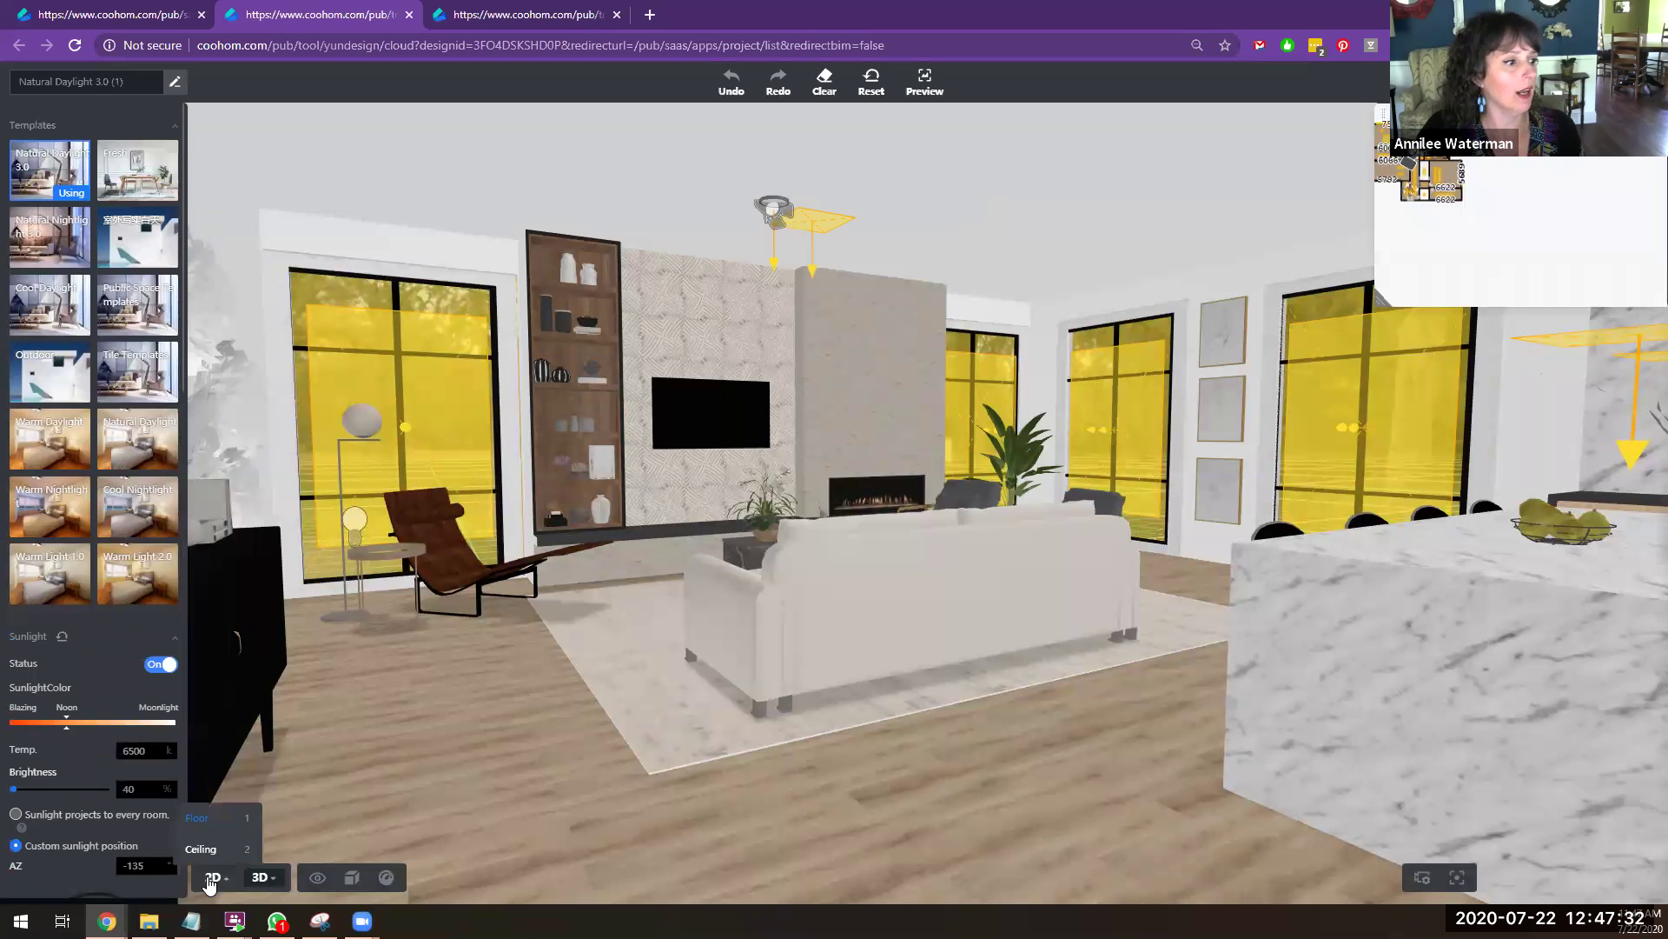
left_click(212, 877)
scroll(1056, 642, "down", 8)
scroll(916, 430, "up", 5)
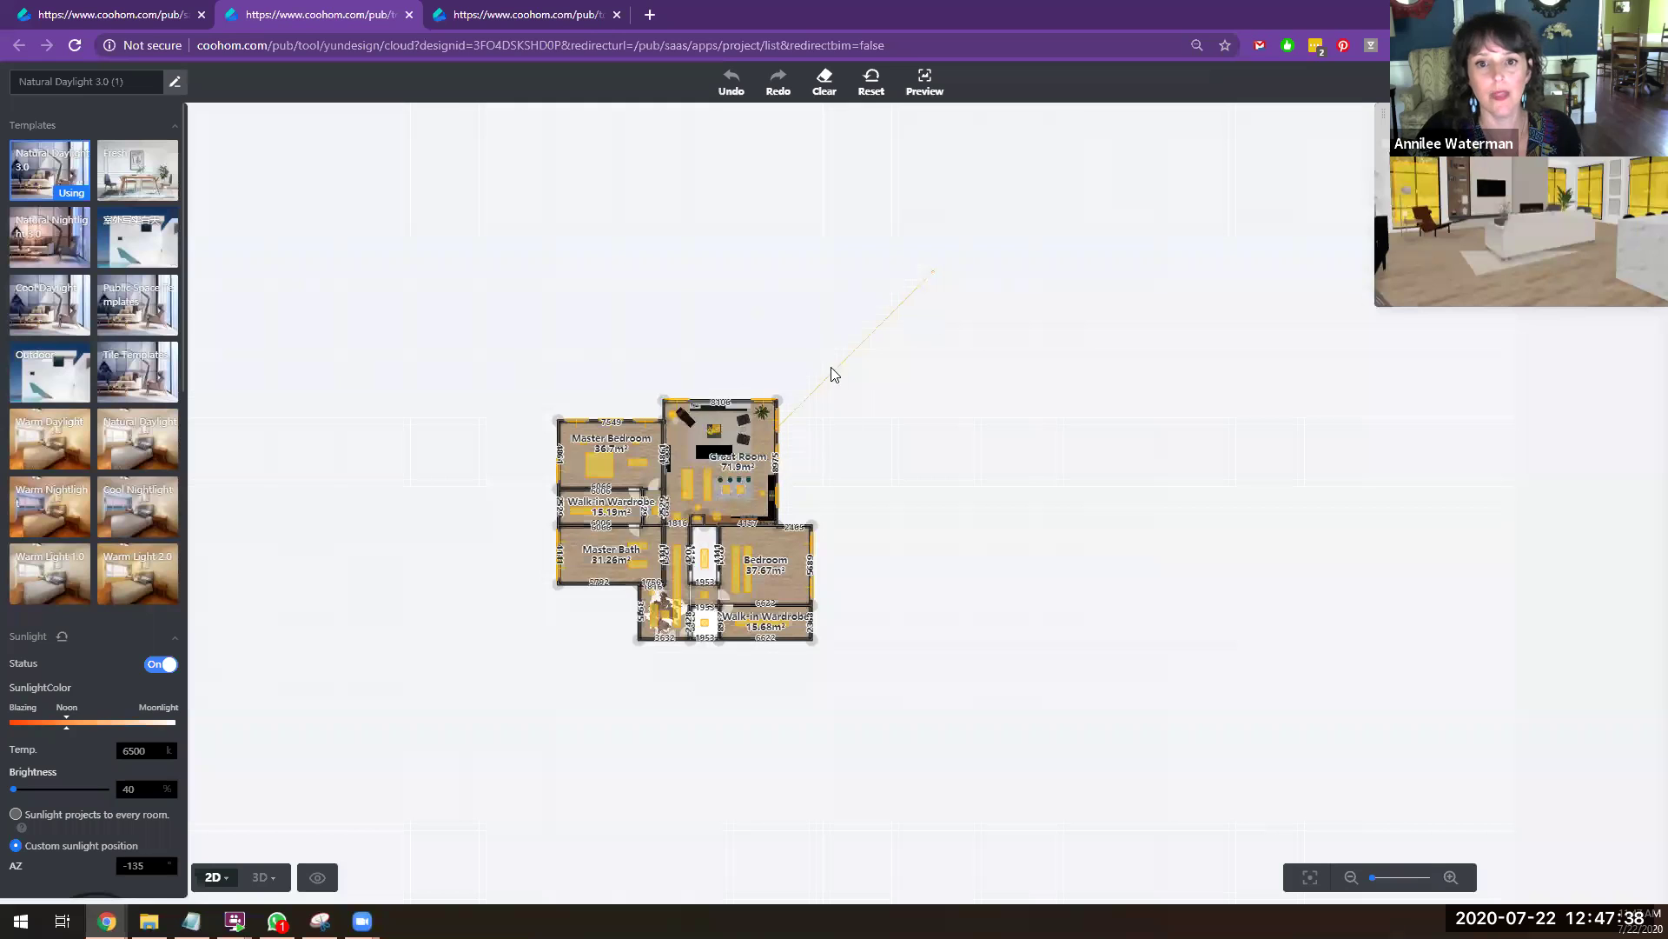
scroll(110, 547, "down", 2)
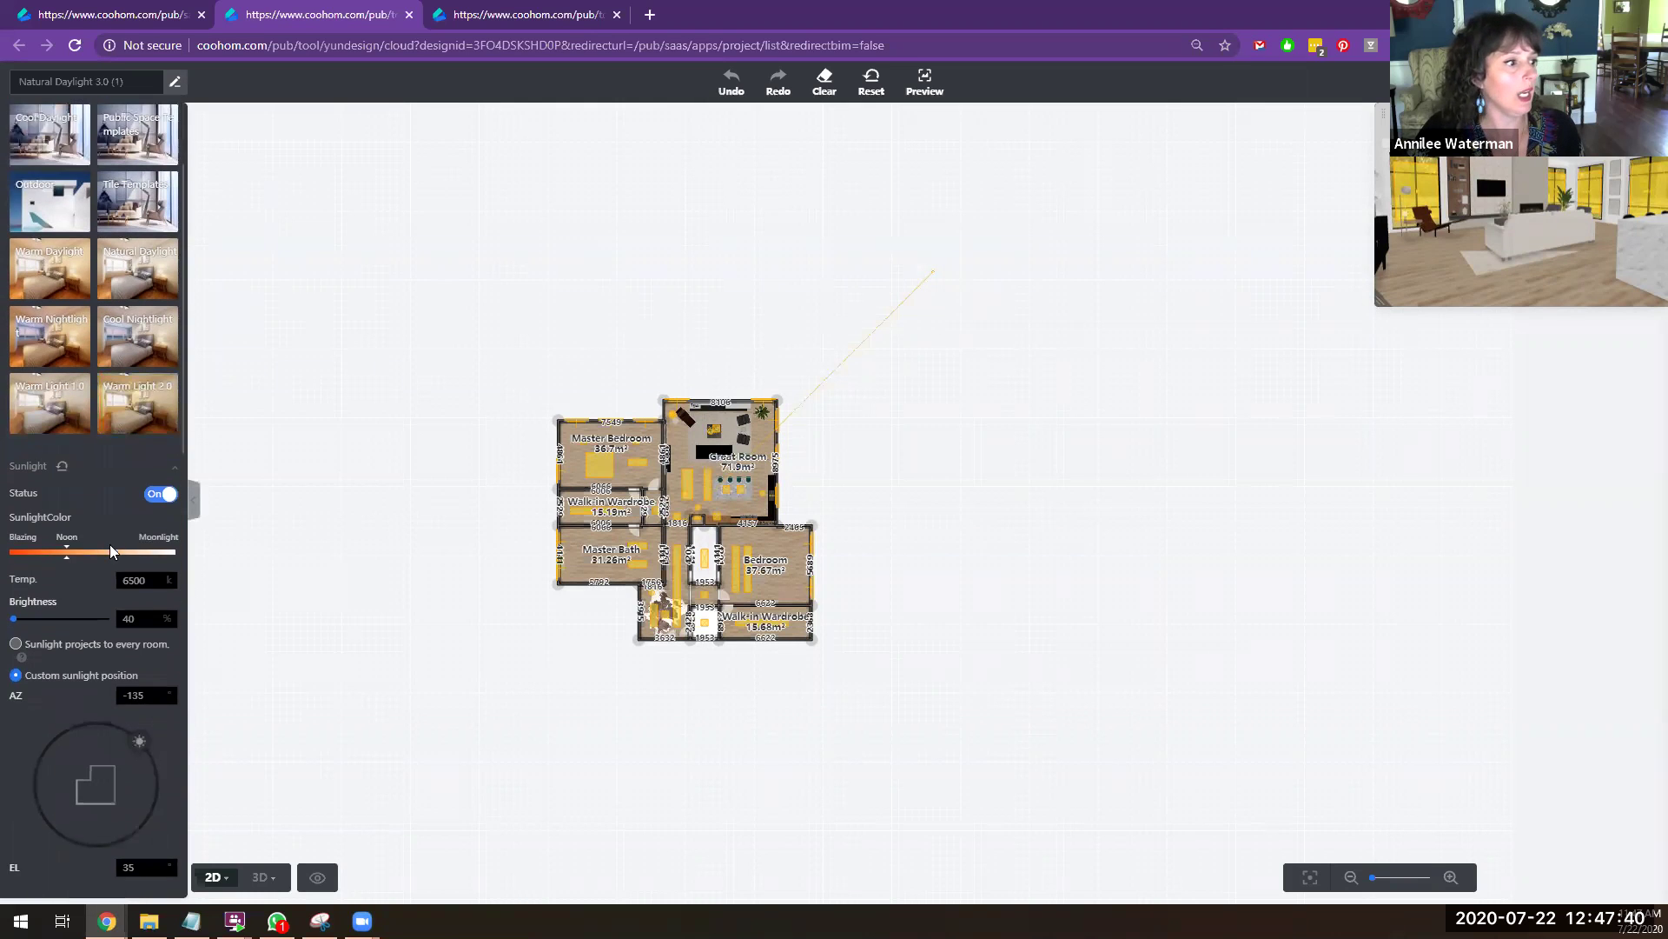
scroll(117, 560, "down", 1)
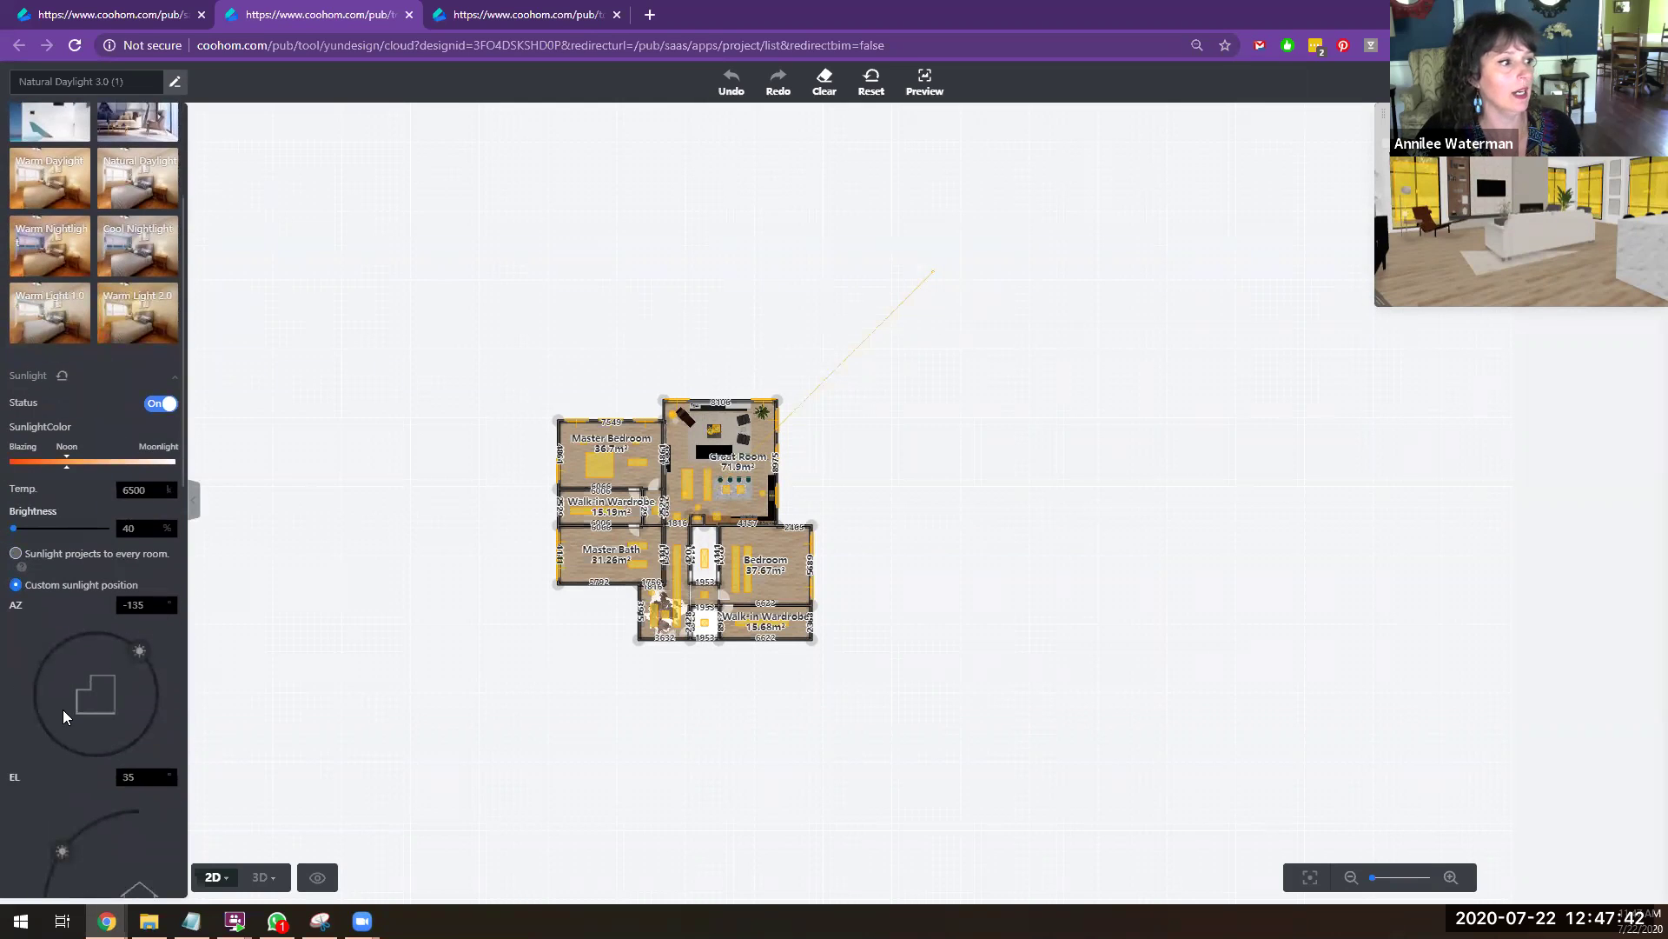
scroll(82, 608, "down", 2)
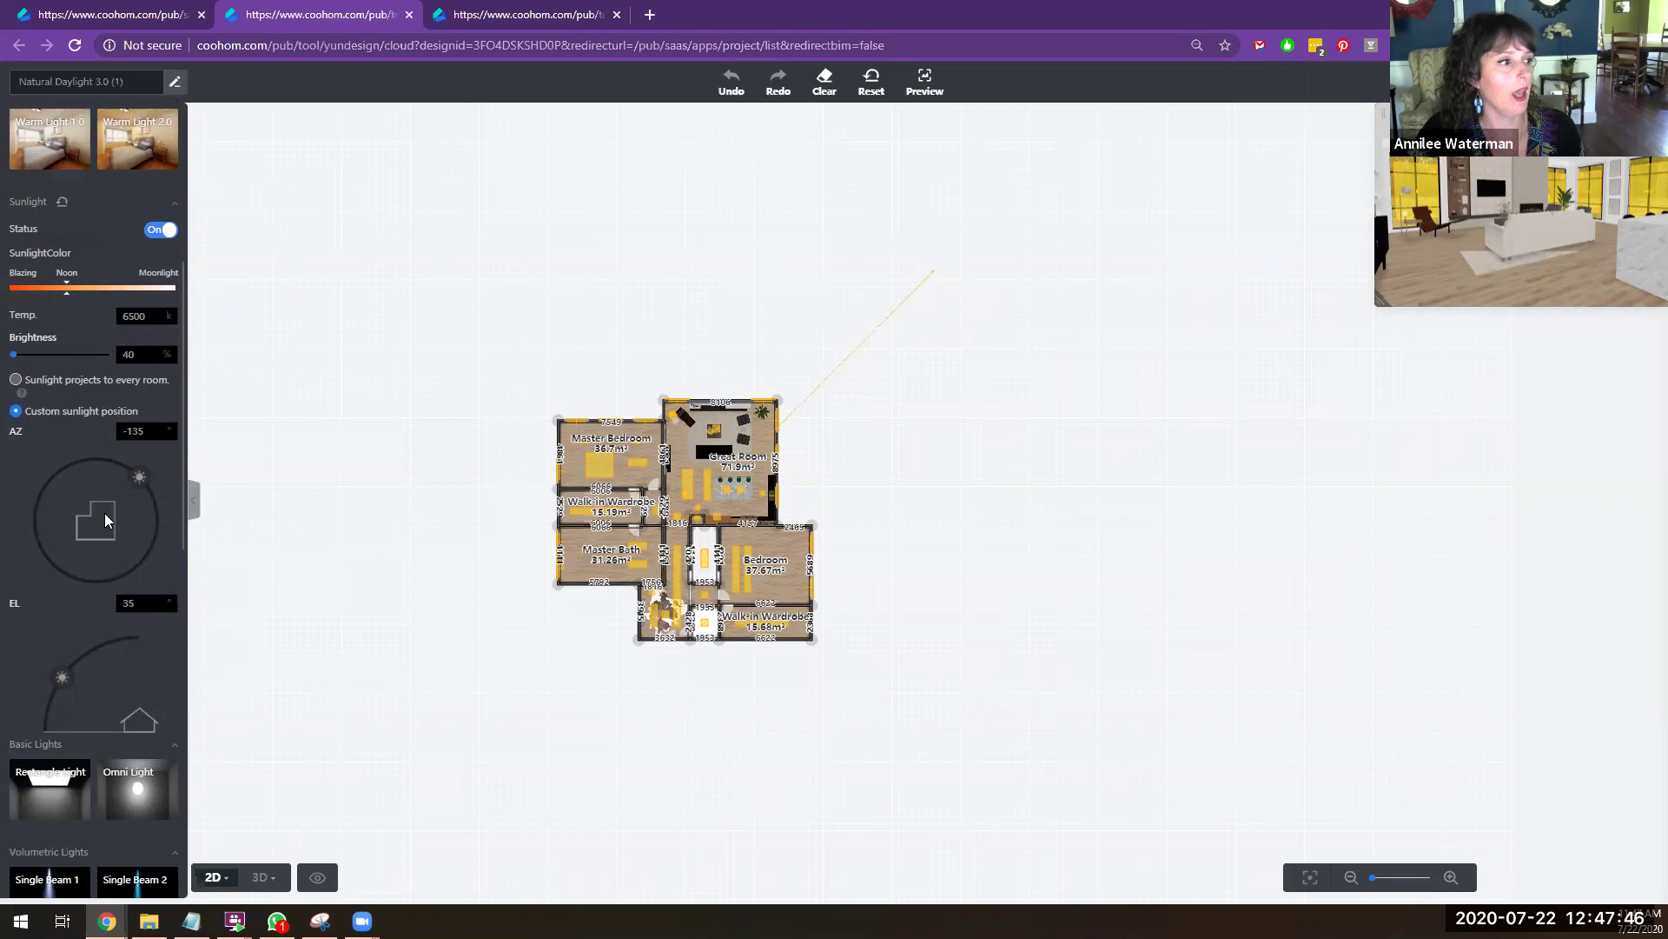
Step: Rotate the custom sunlight position to an azimuth of -134° and enlarge the 3D preview
left_click_drag(140, 480, 115, 464)
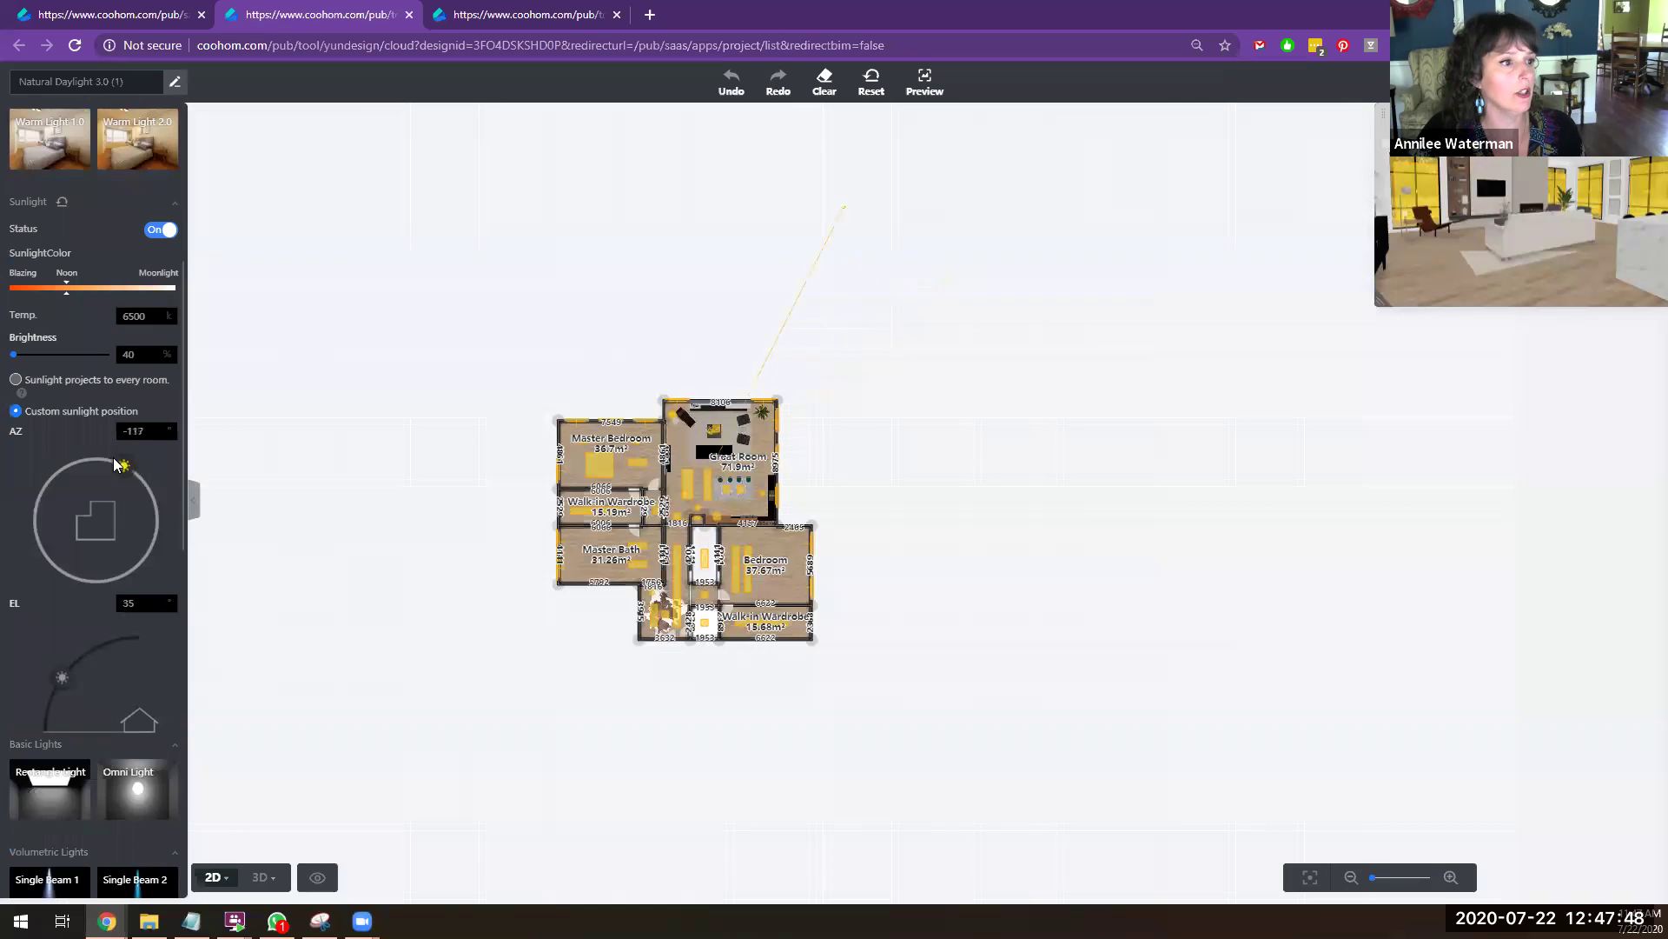
left_click_drag(32, 497, 128, 480)
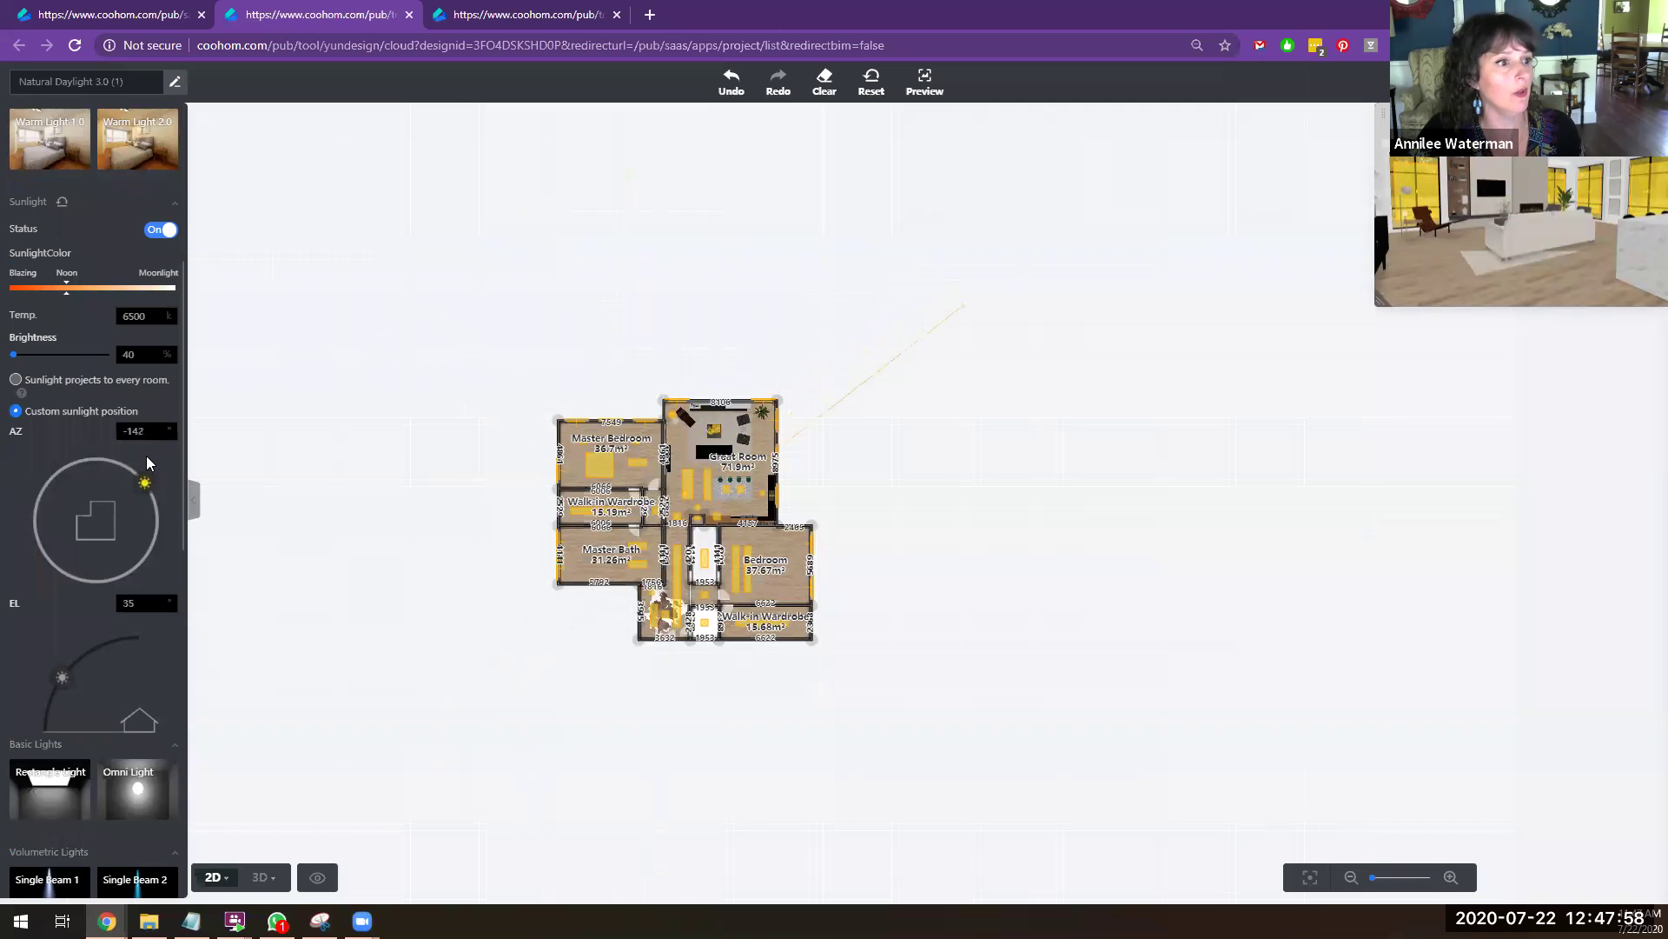
left_click_drag(136, 456, 124, 446)
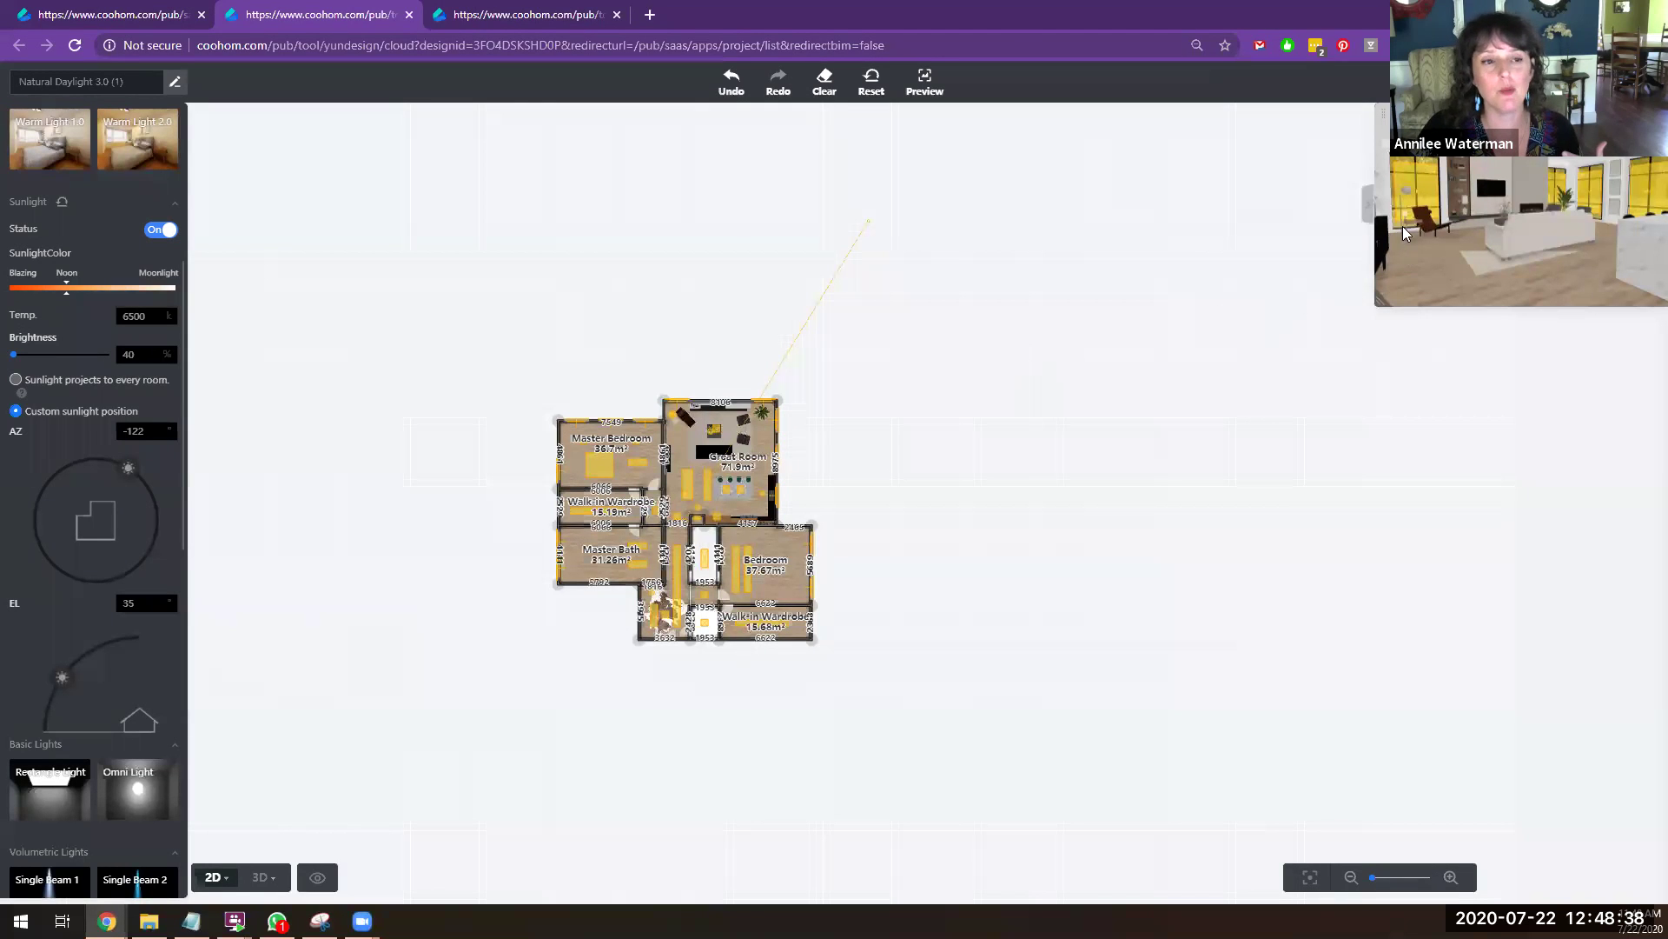
left_click_drag(1390, 305, 1058, 505)
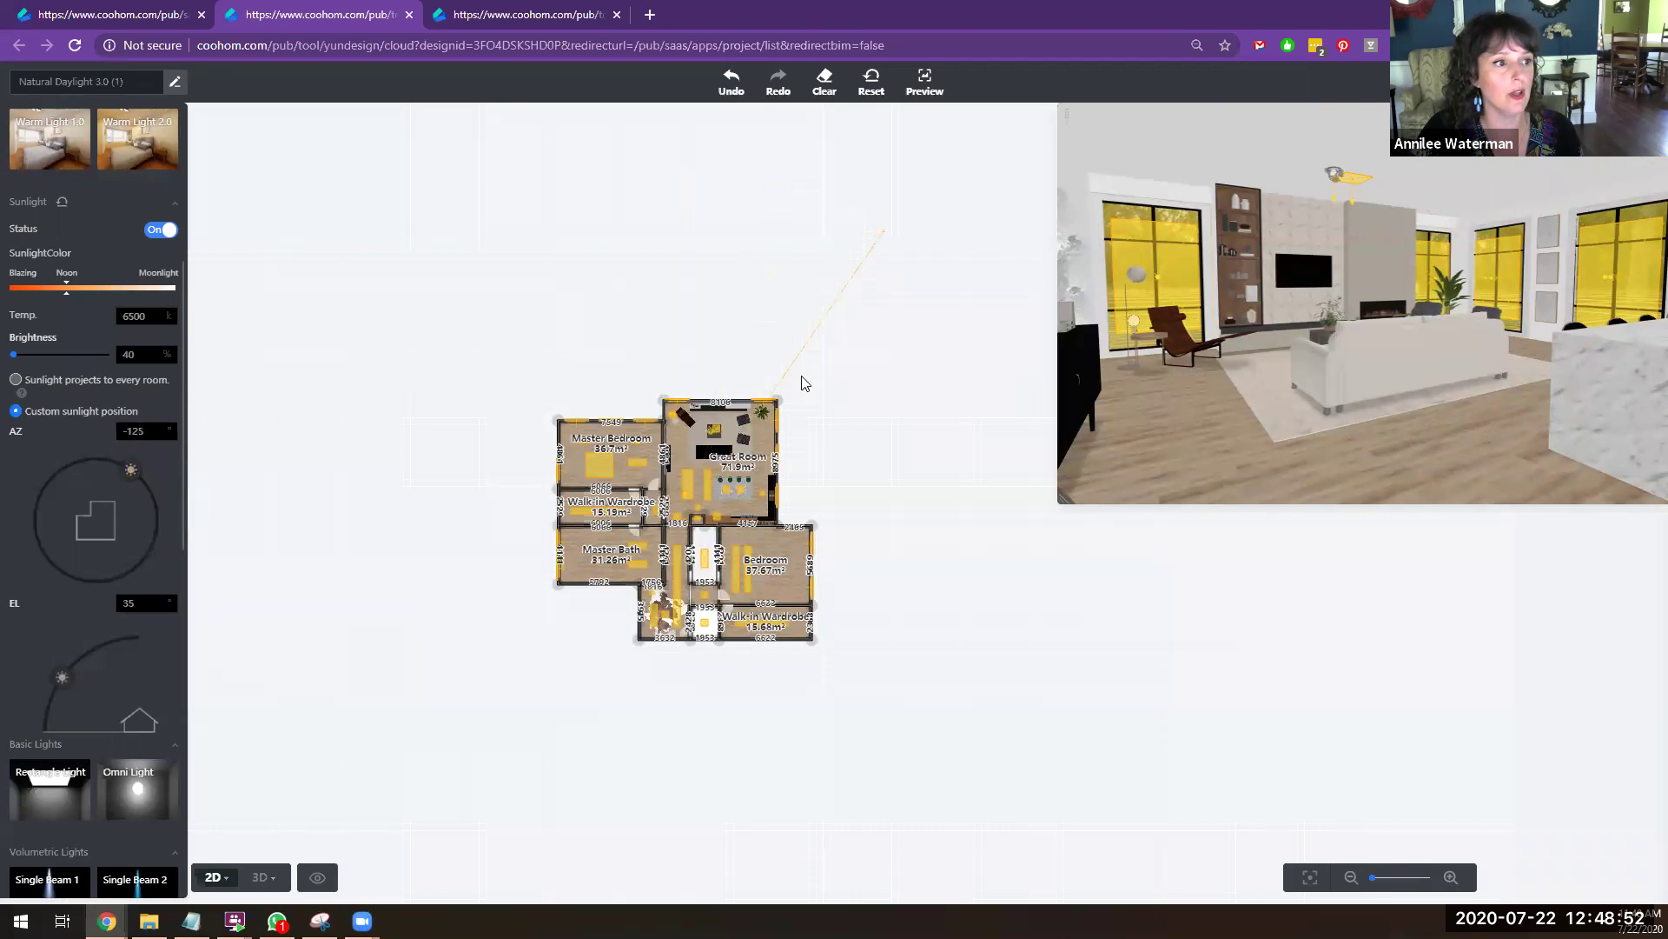
left_click_drag(155, 468, 150, 463)
scroll(834, 382, "up", 3)
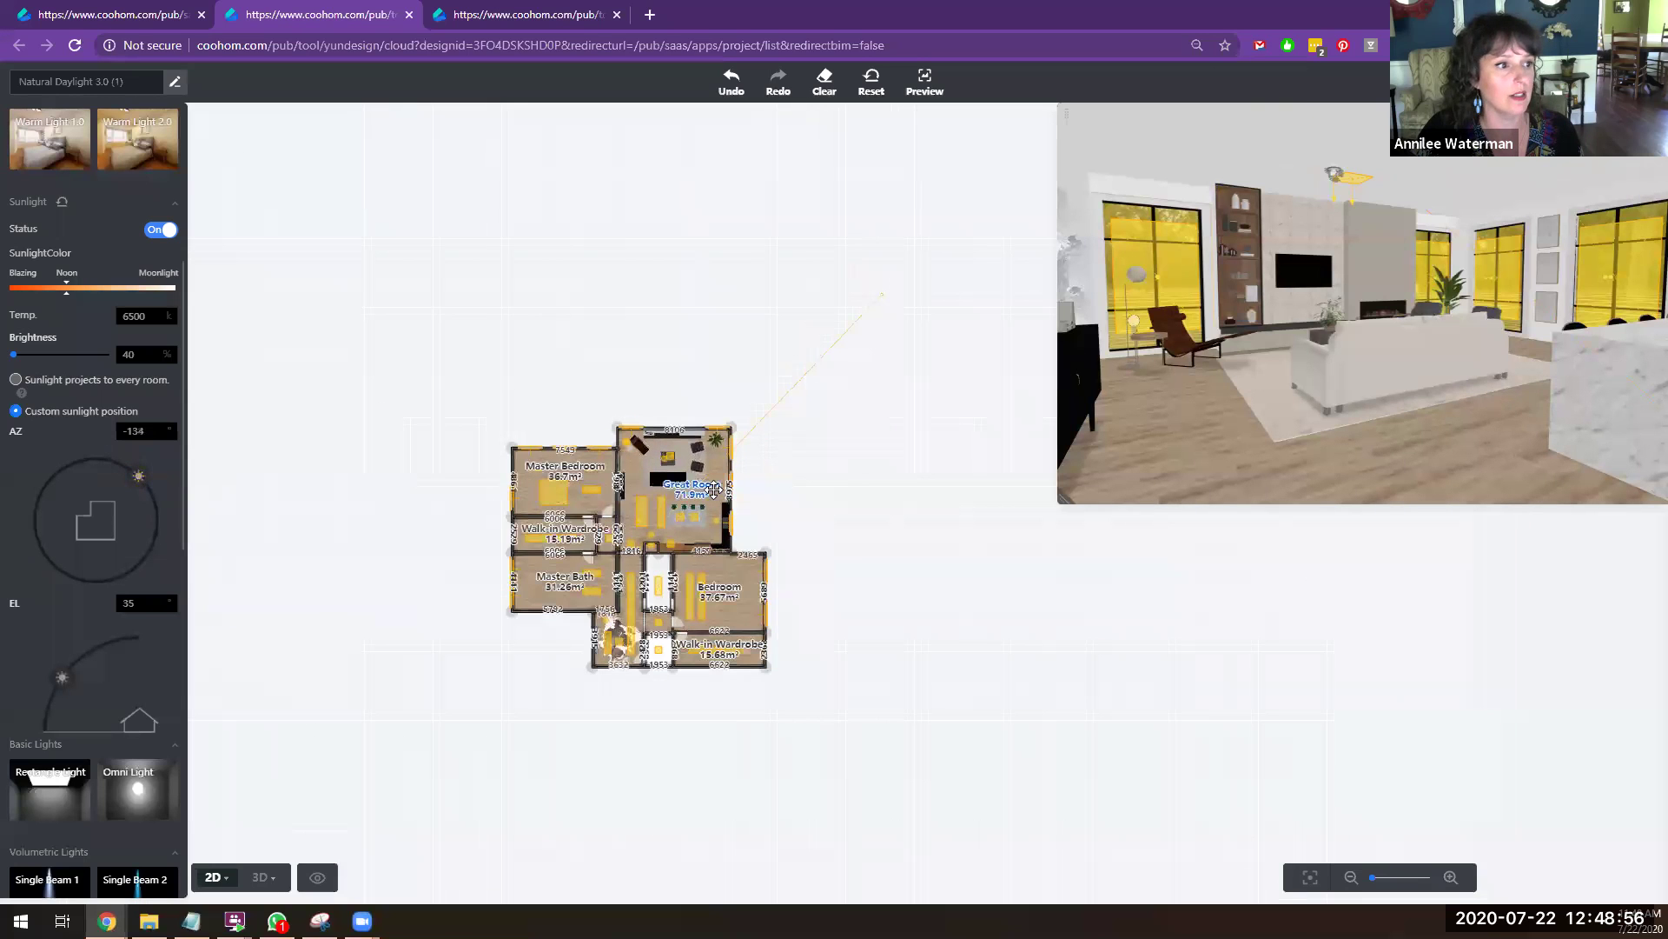
Step: Switch the main view to 3D and set the sunlight elevation to 20°
scroll(660, 511, "up", 3)
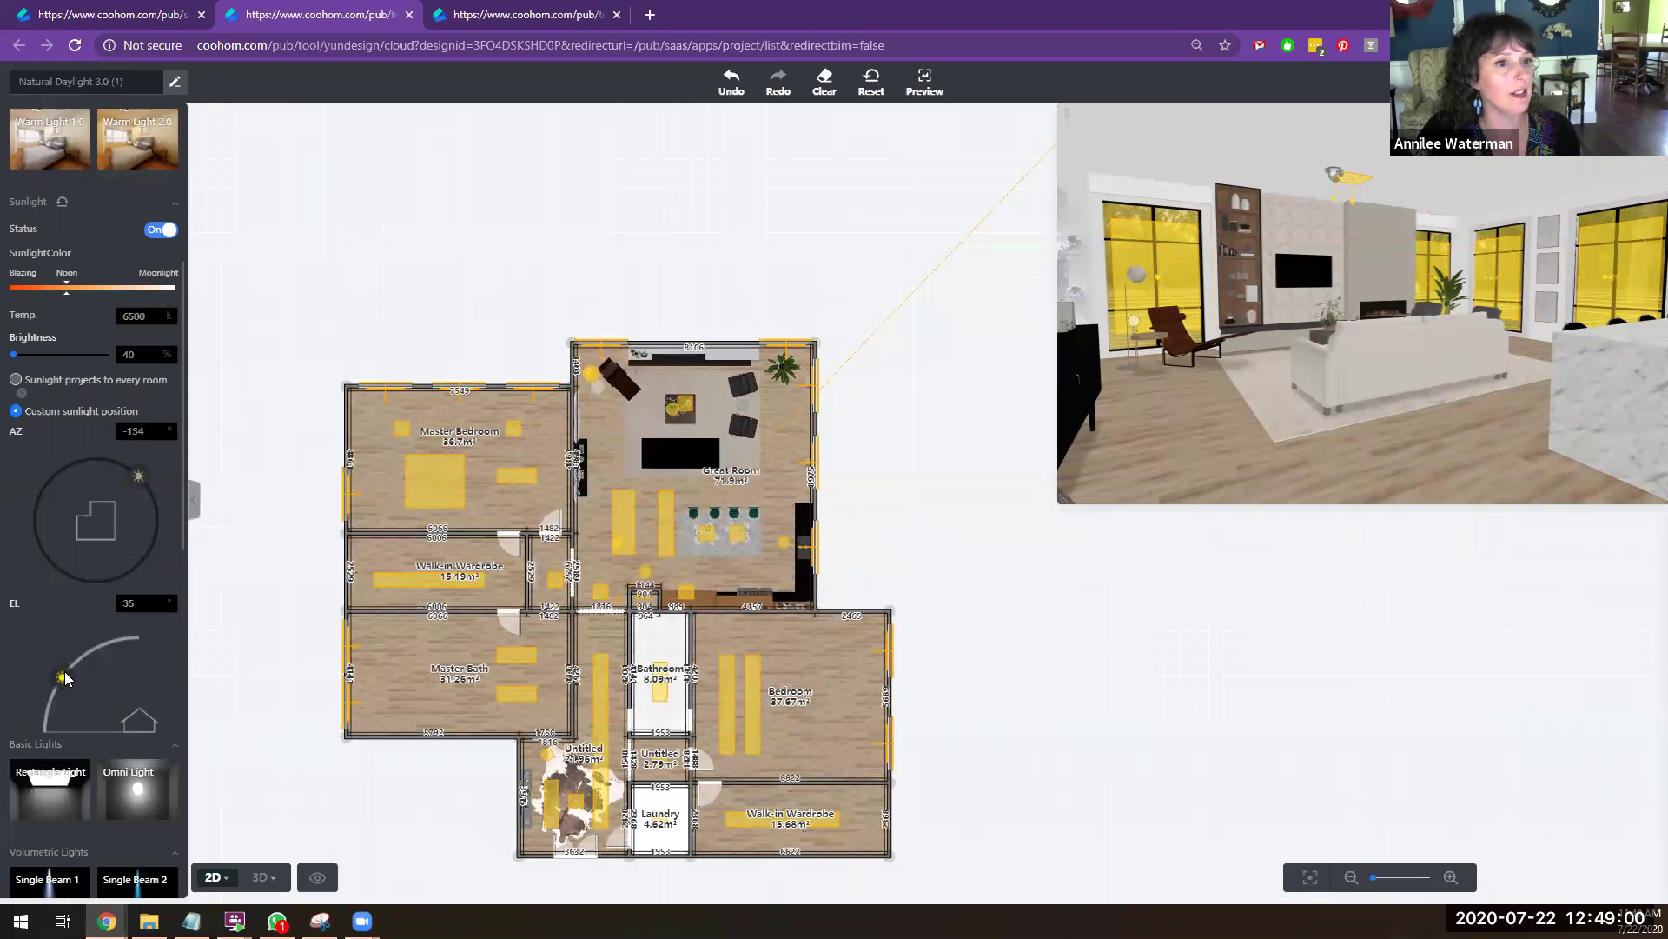
mouse_move(87, 652)
left_mouse_down()
mouse_move(103, 643)
mouse_move(61, 677)
left_mouse_up()
left_click(260, 877)
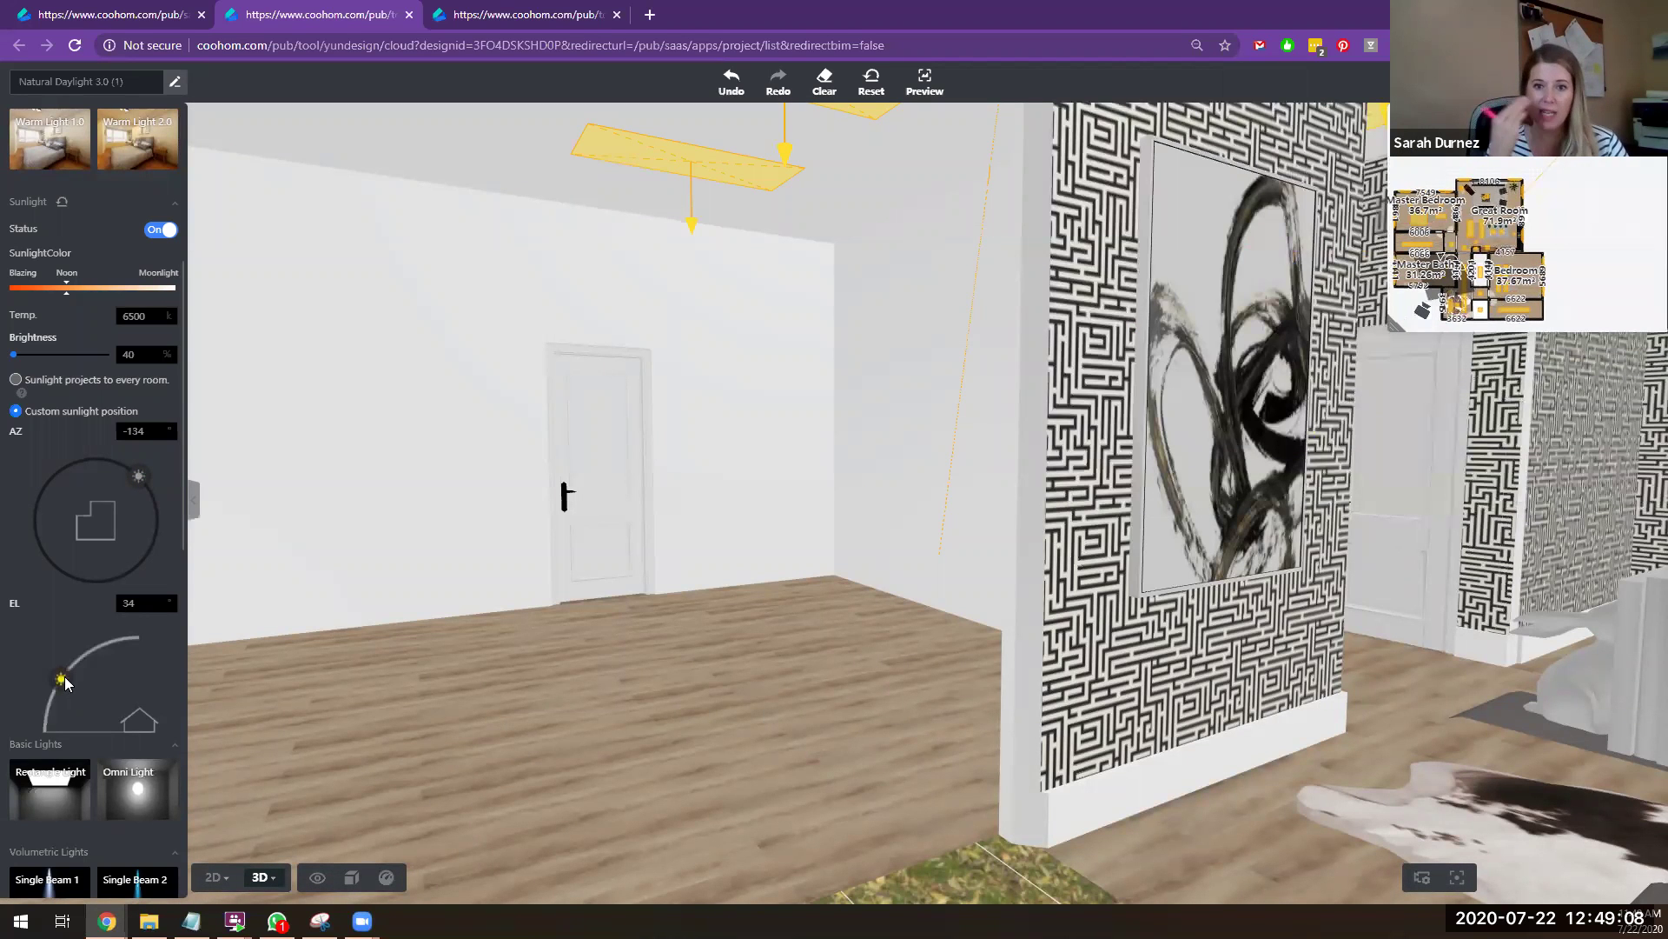
left_click_drag(41, 709, 67, 682)
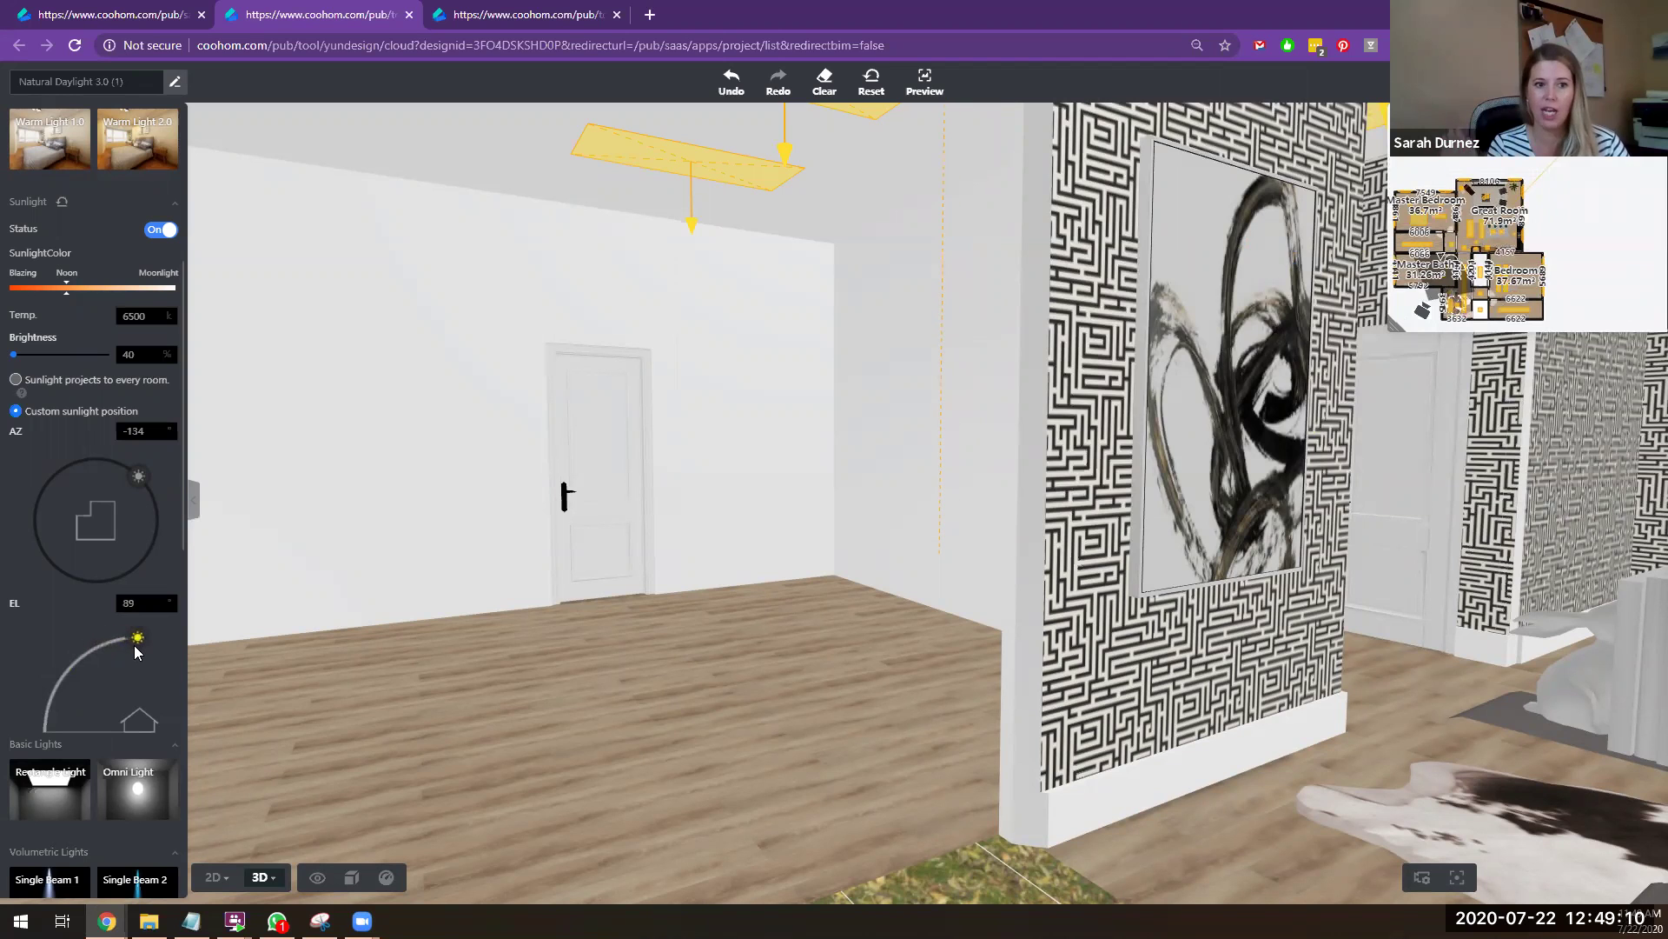
left_click_drag(63, 686, 50, 700)
Step: Bring the great room into view in 3D and set the sunlight to project to every room
scroll(596, 645, "down", 10)
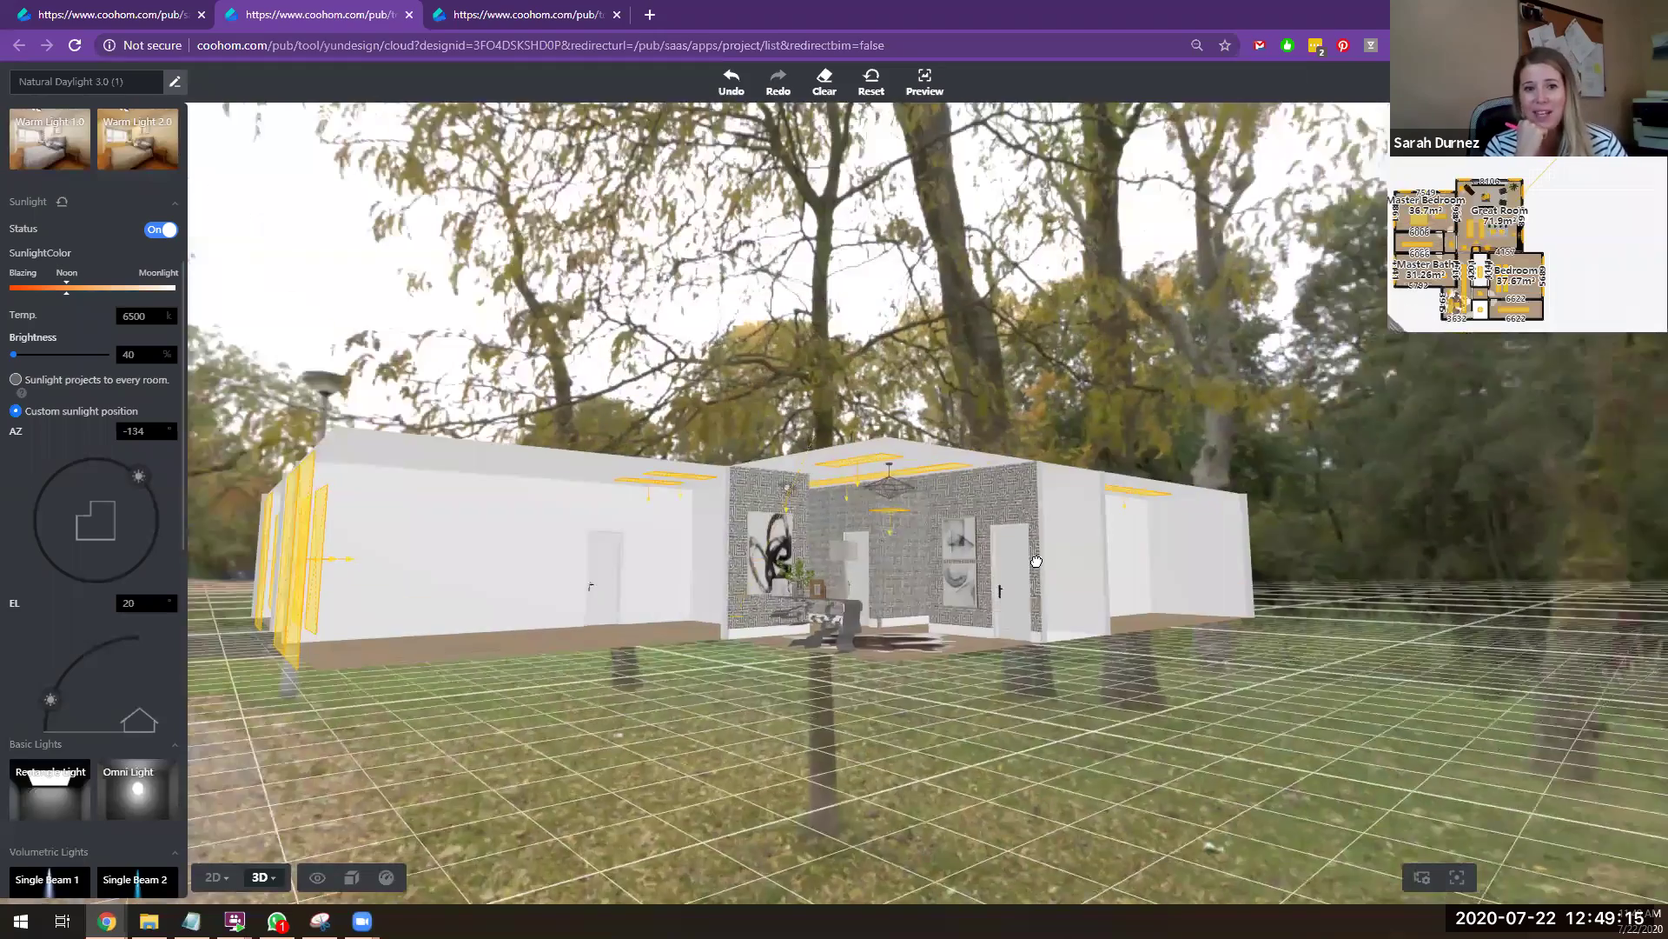
left_click_drag(1037, 561, 425, 485)
scroll(996, 413, "up", 3)
scroll(1027, 413, "up", 6)
scroll(745, 482, "up", 4)
left_click_drag(883, 499, 921, 496)
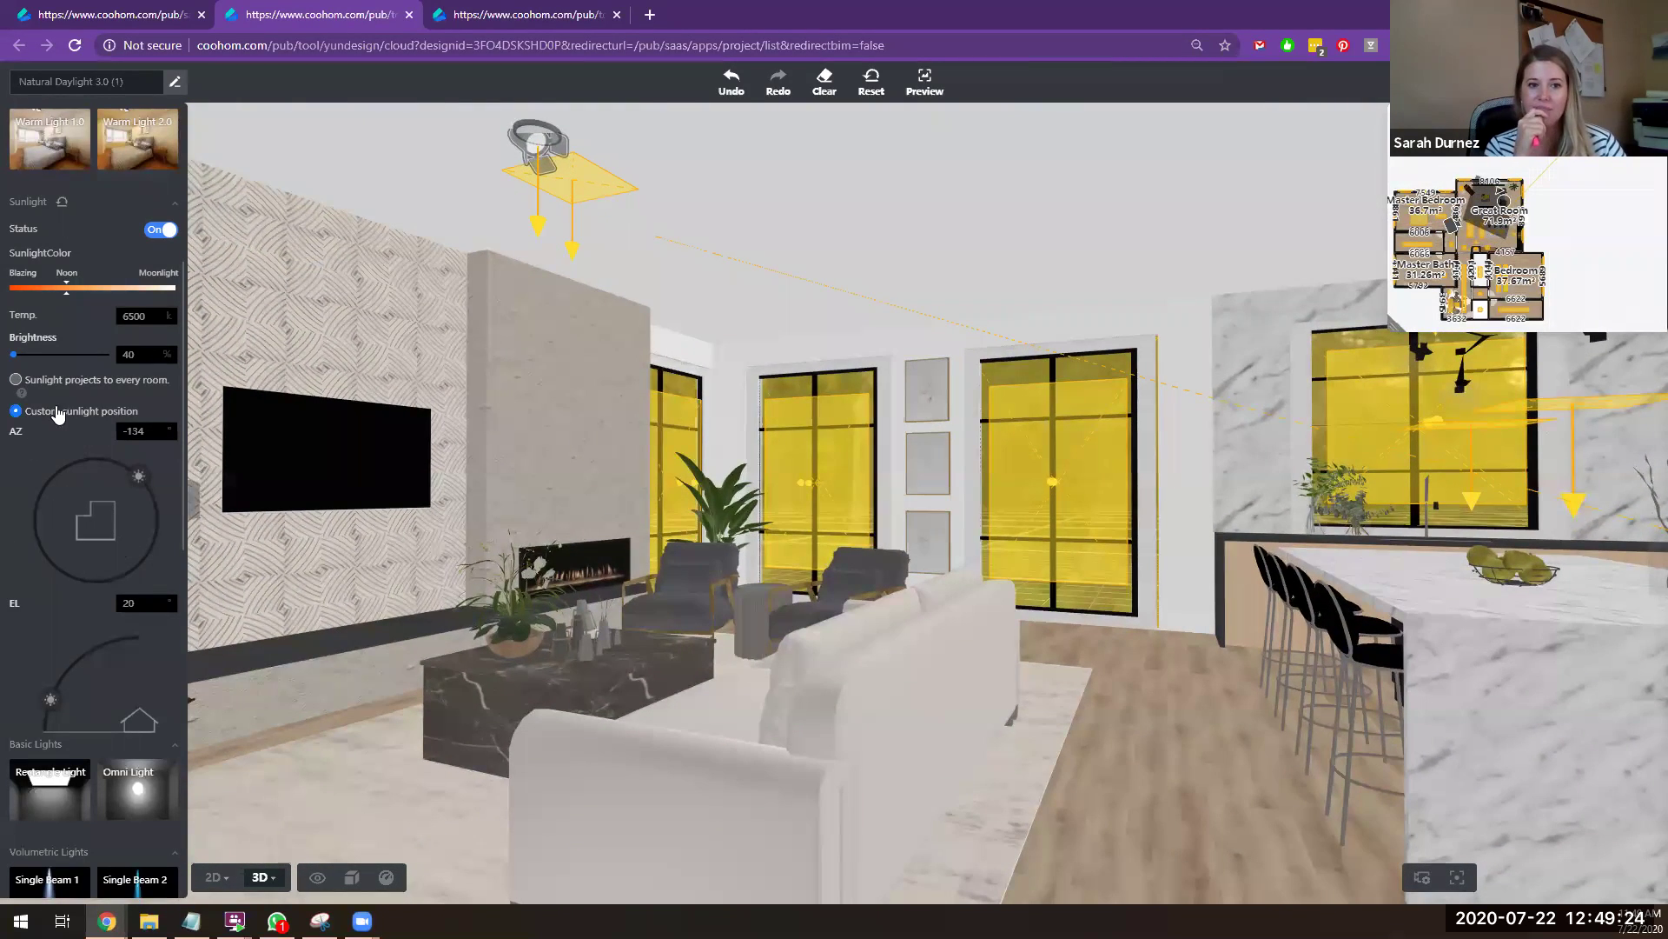
left_click(17, 384)
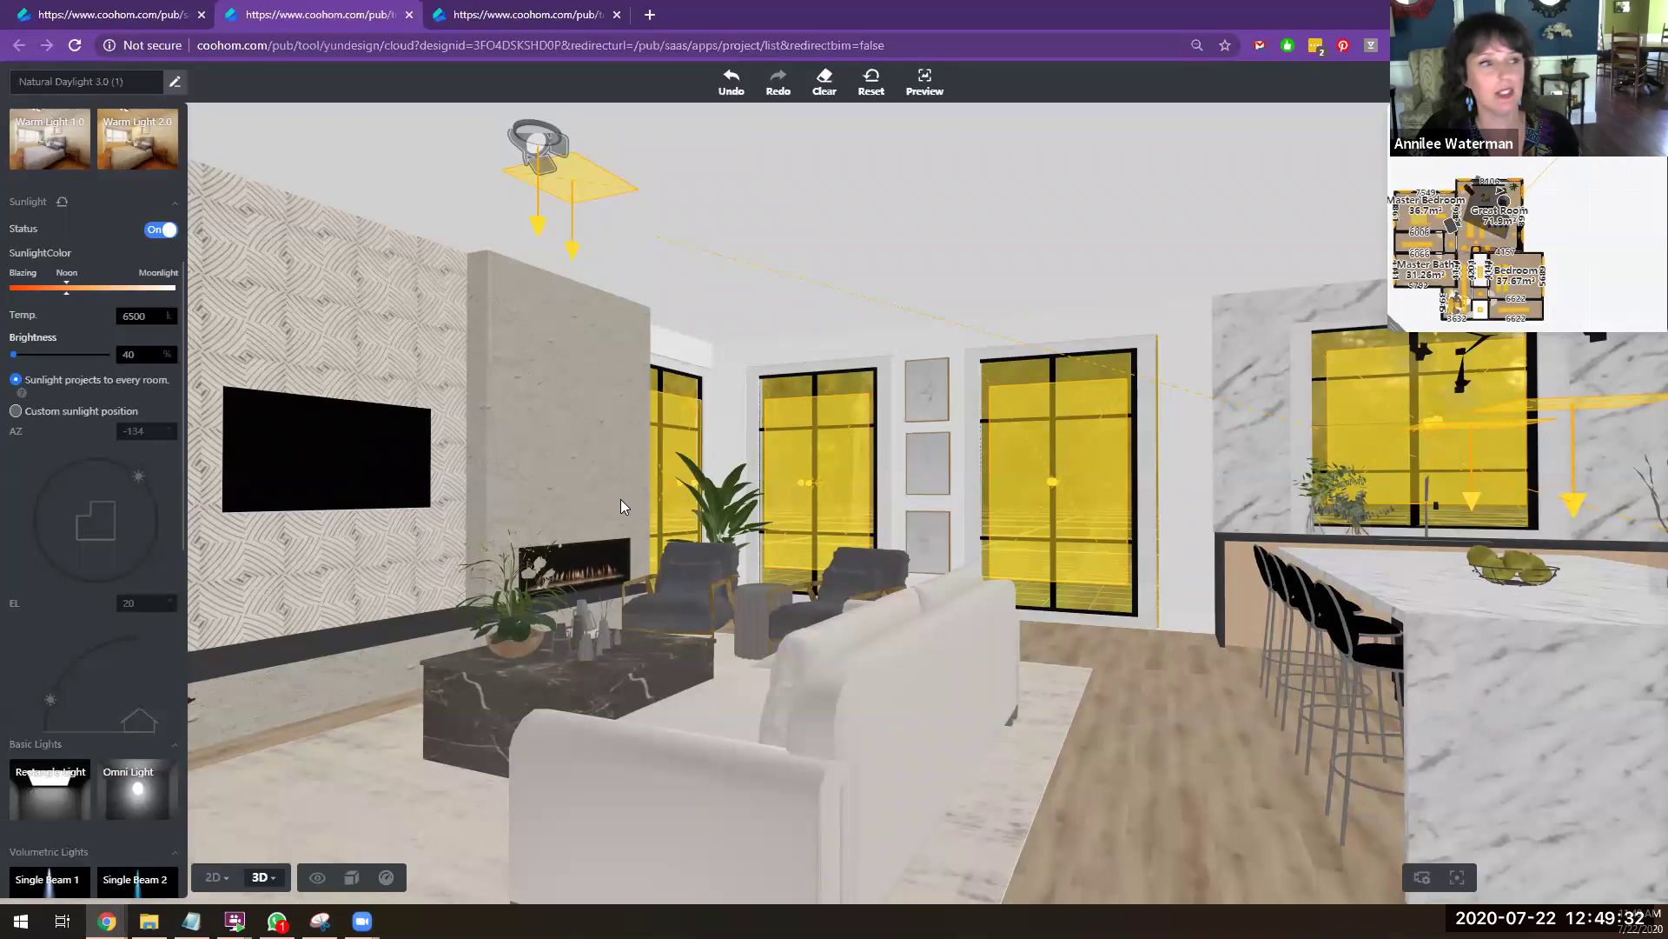
Step: Save the edited sunlight in the custom lighting scheme and return to the render settings
left_click_drag(596, 481, 1054, 472)
scroll(1054, 473, "down", 5)
left_click_drag(1220, 562, 953, 546)
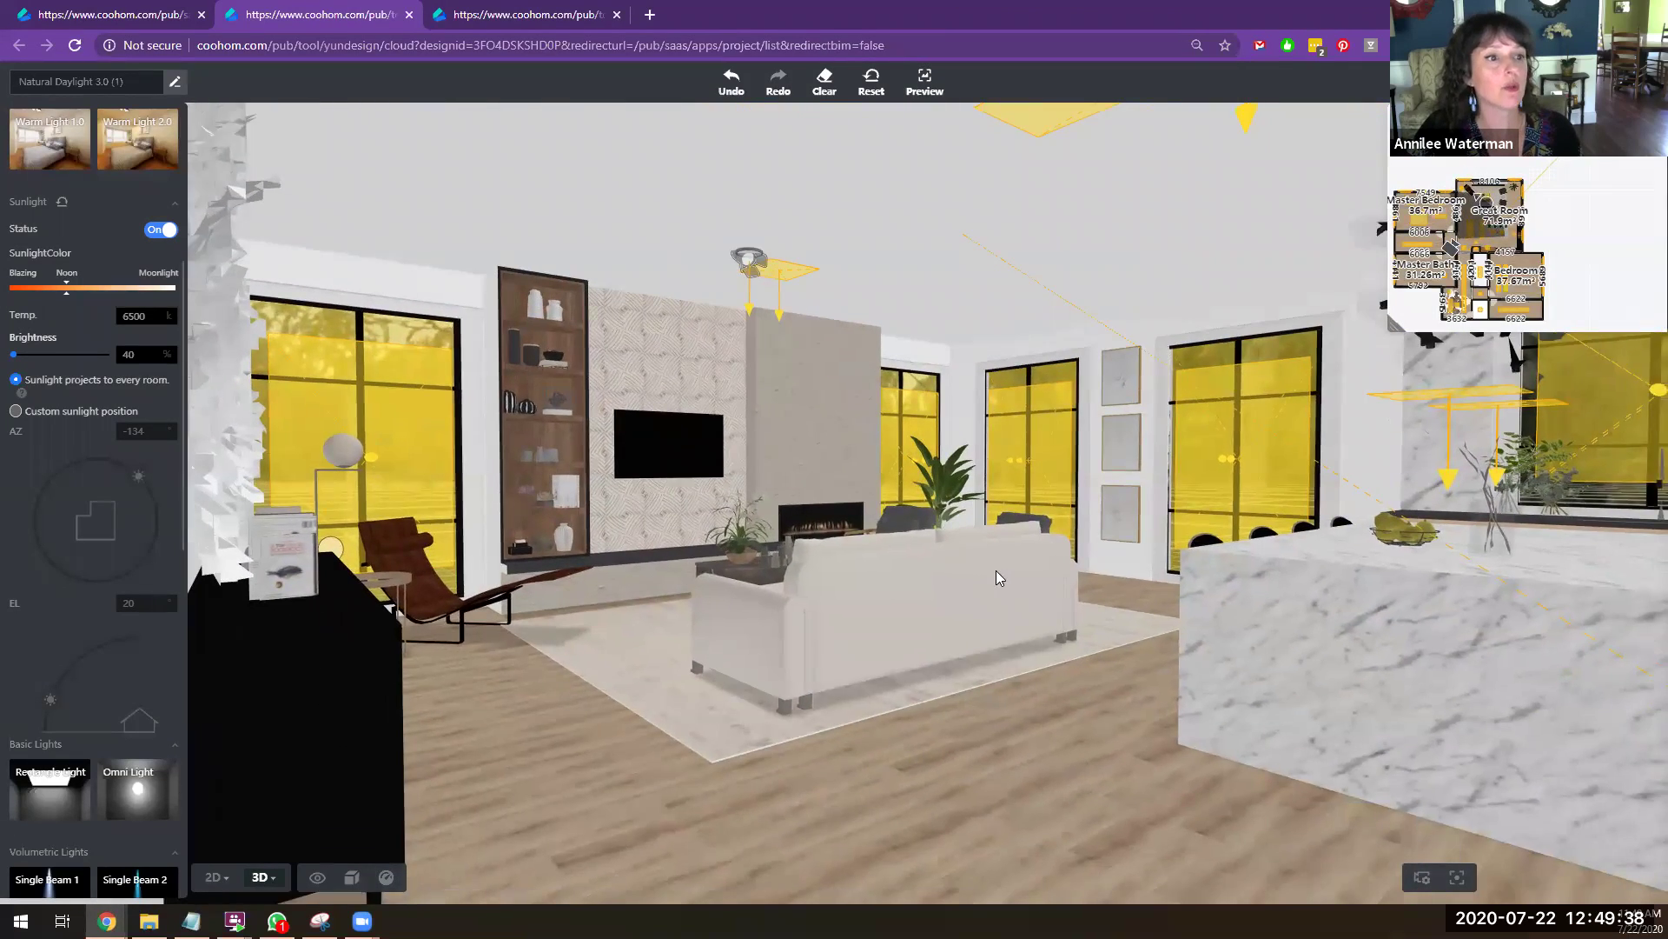
scroll(996, 572, "up", 3)
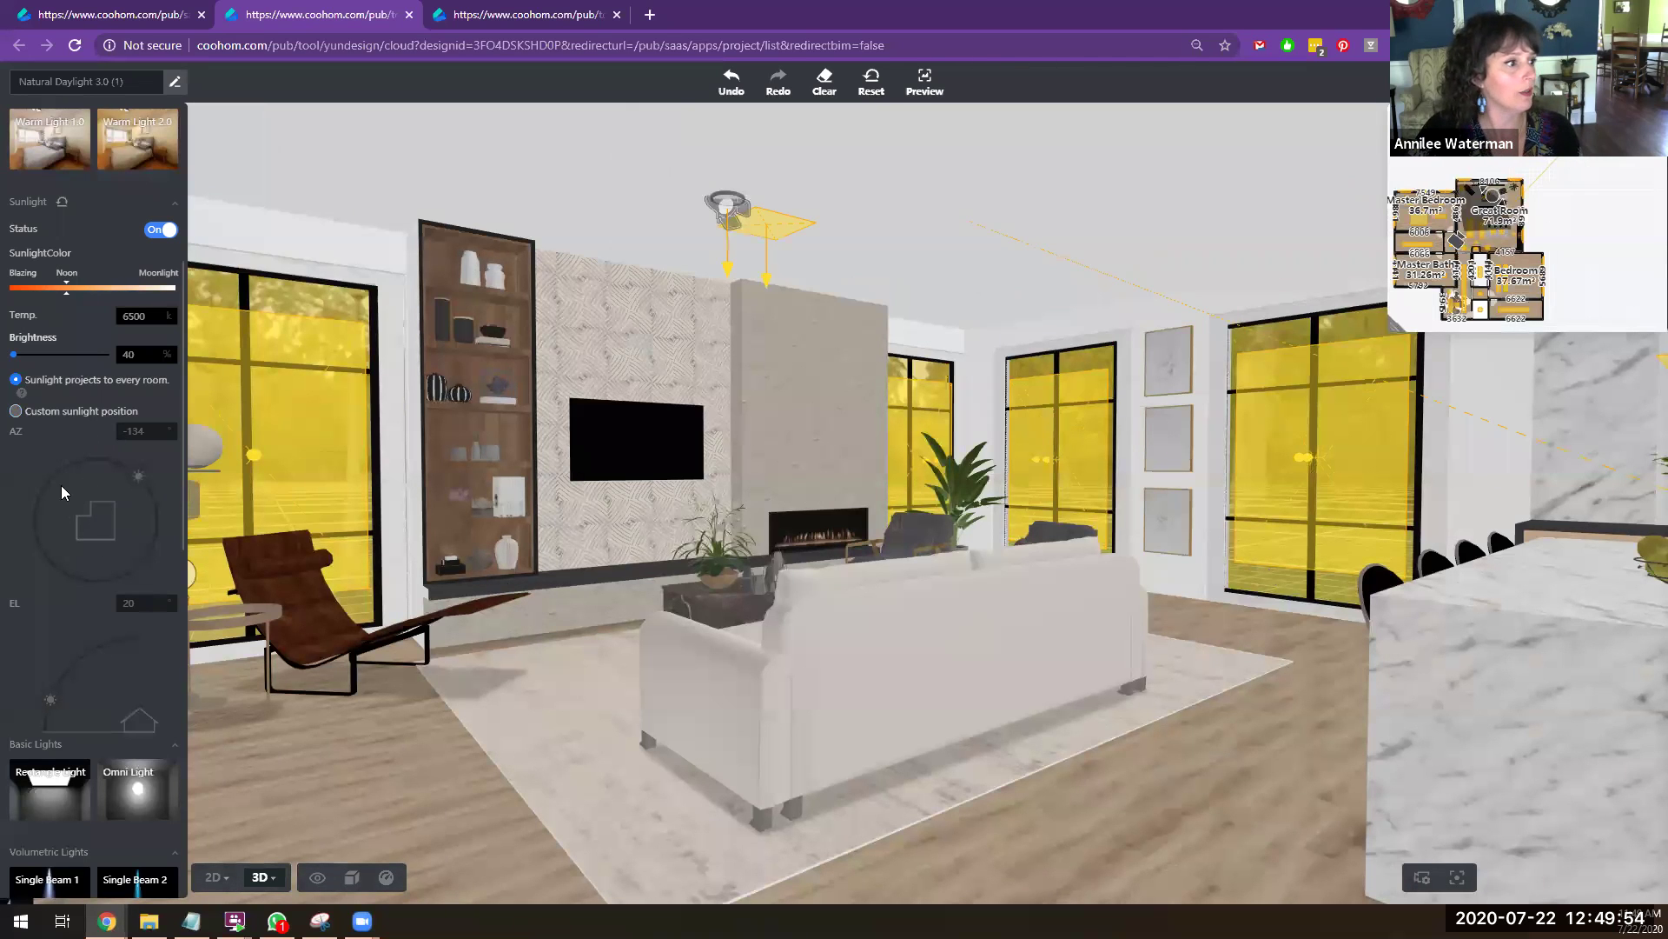
mouse_move(21, 393)
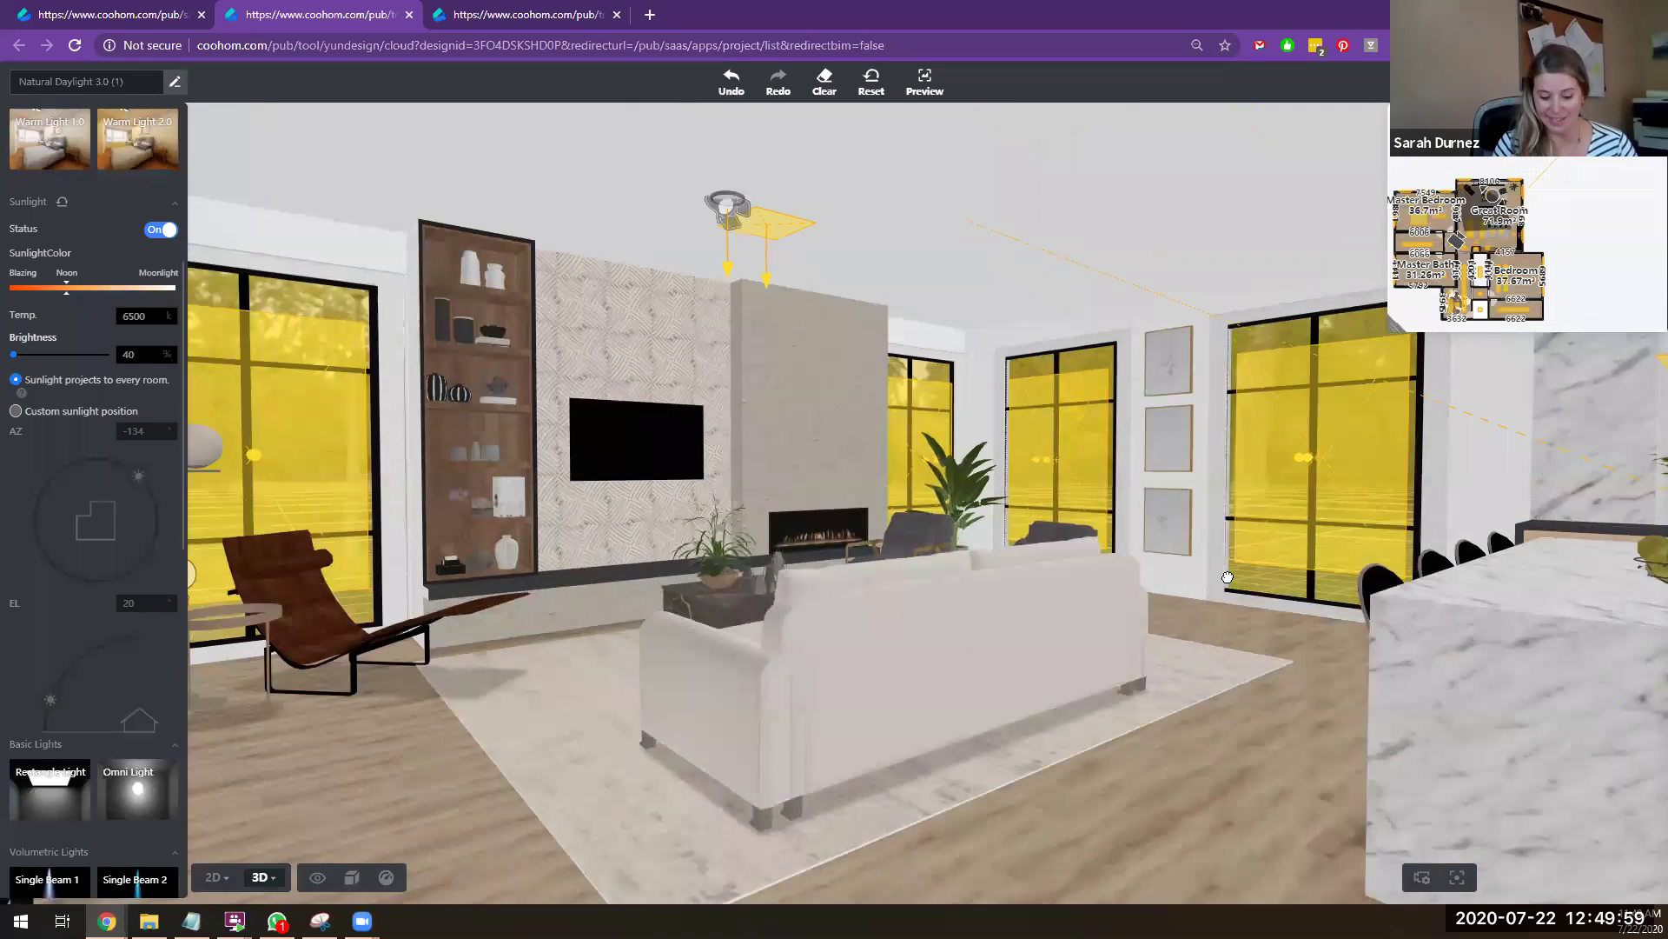
left_click_drag(1228, 577, 1330, 556)
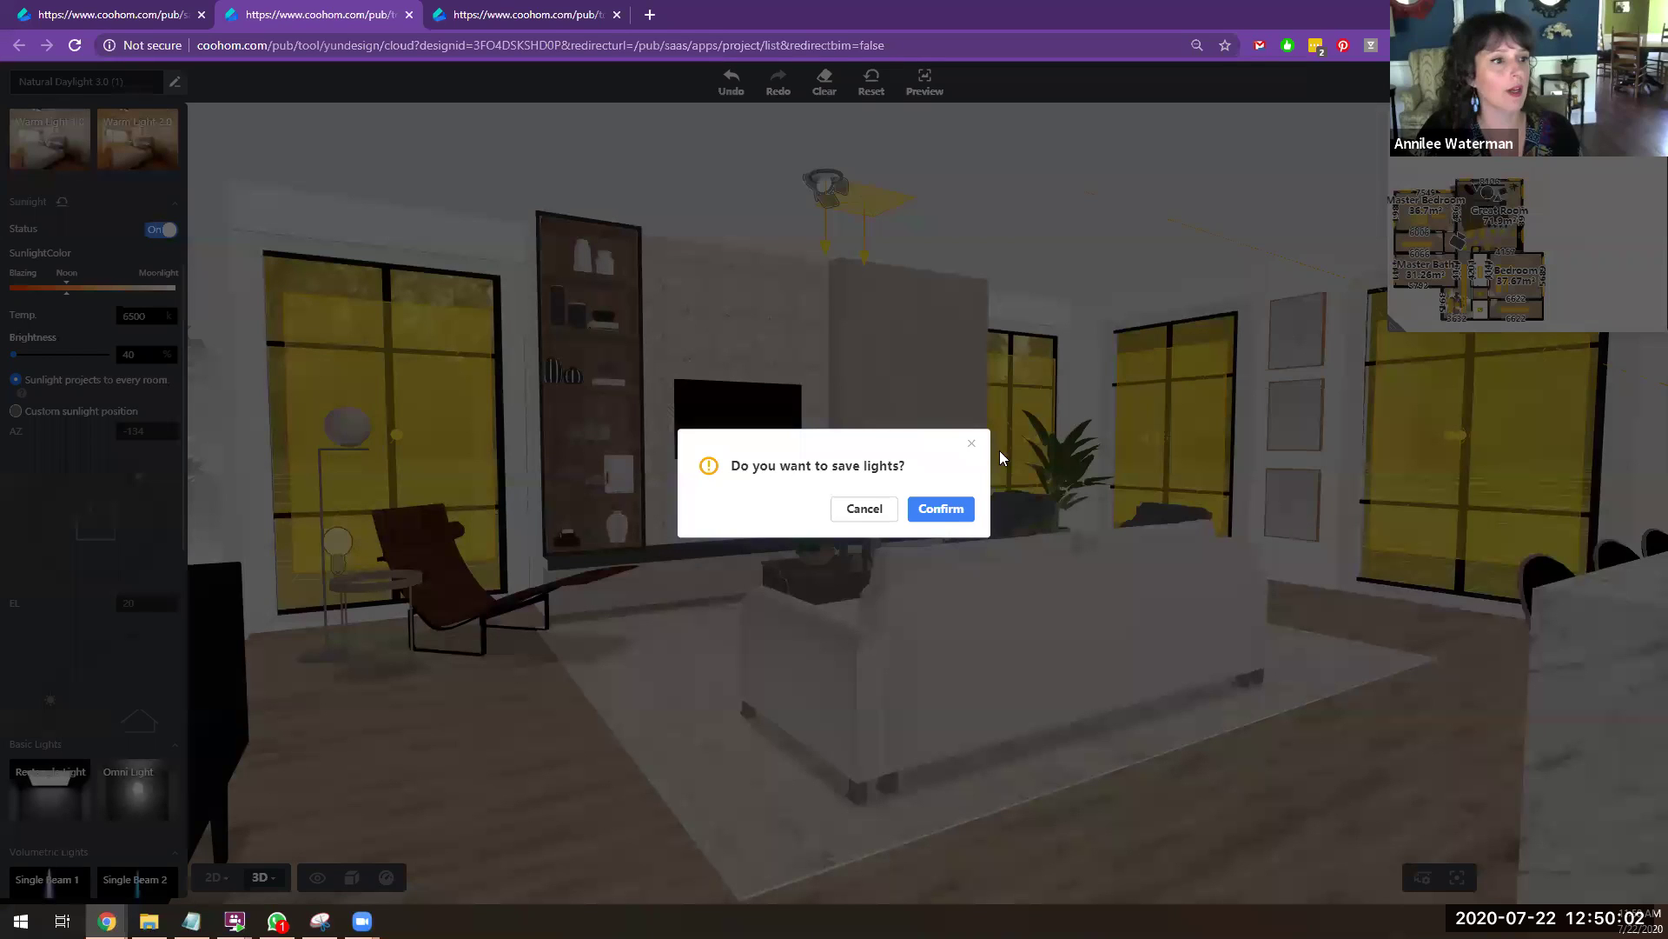
left_click(956, 504)
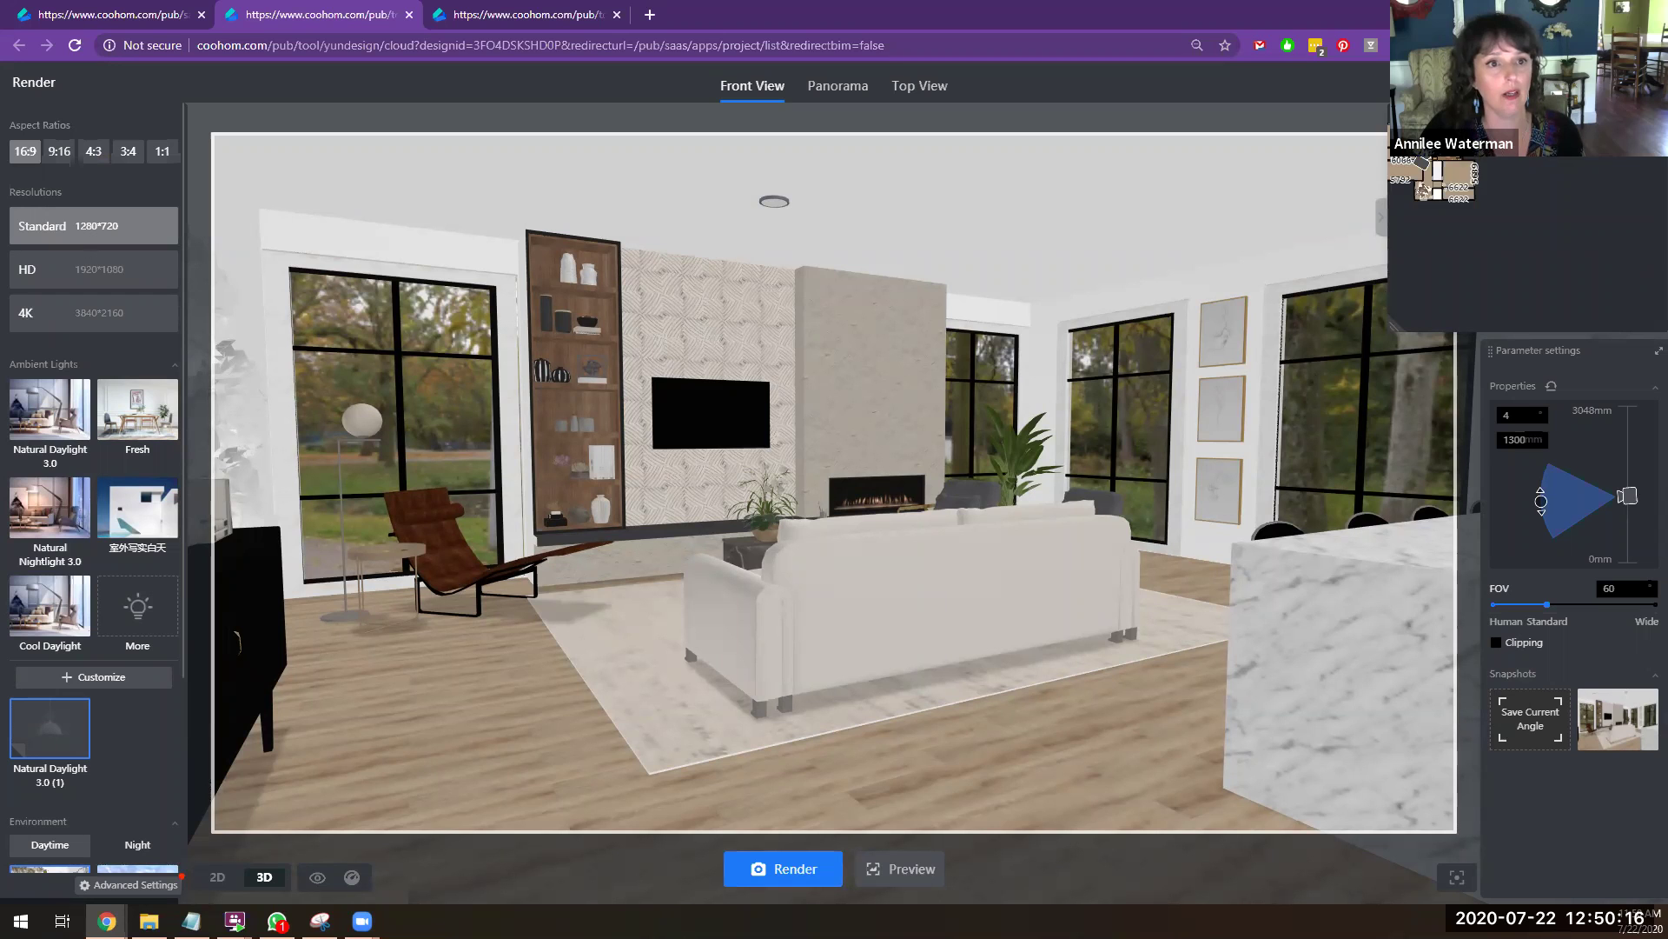
Step: Open the newest great room render from the list of recent renders
mouse_move(1564, 83)
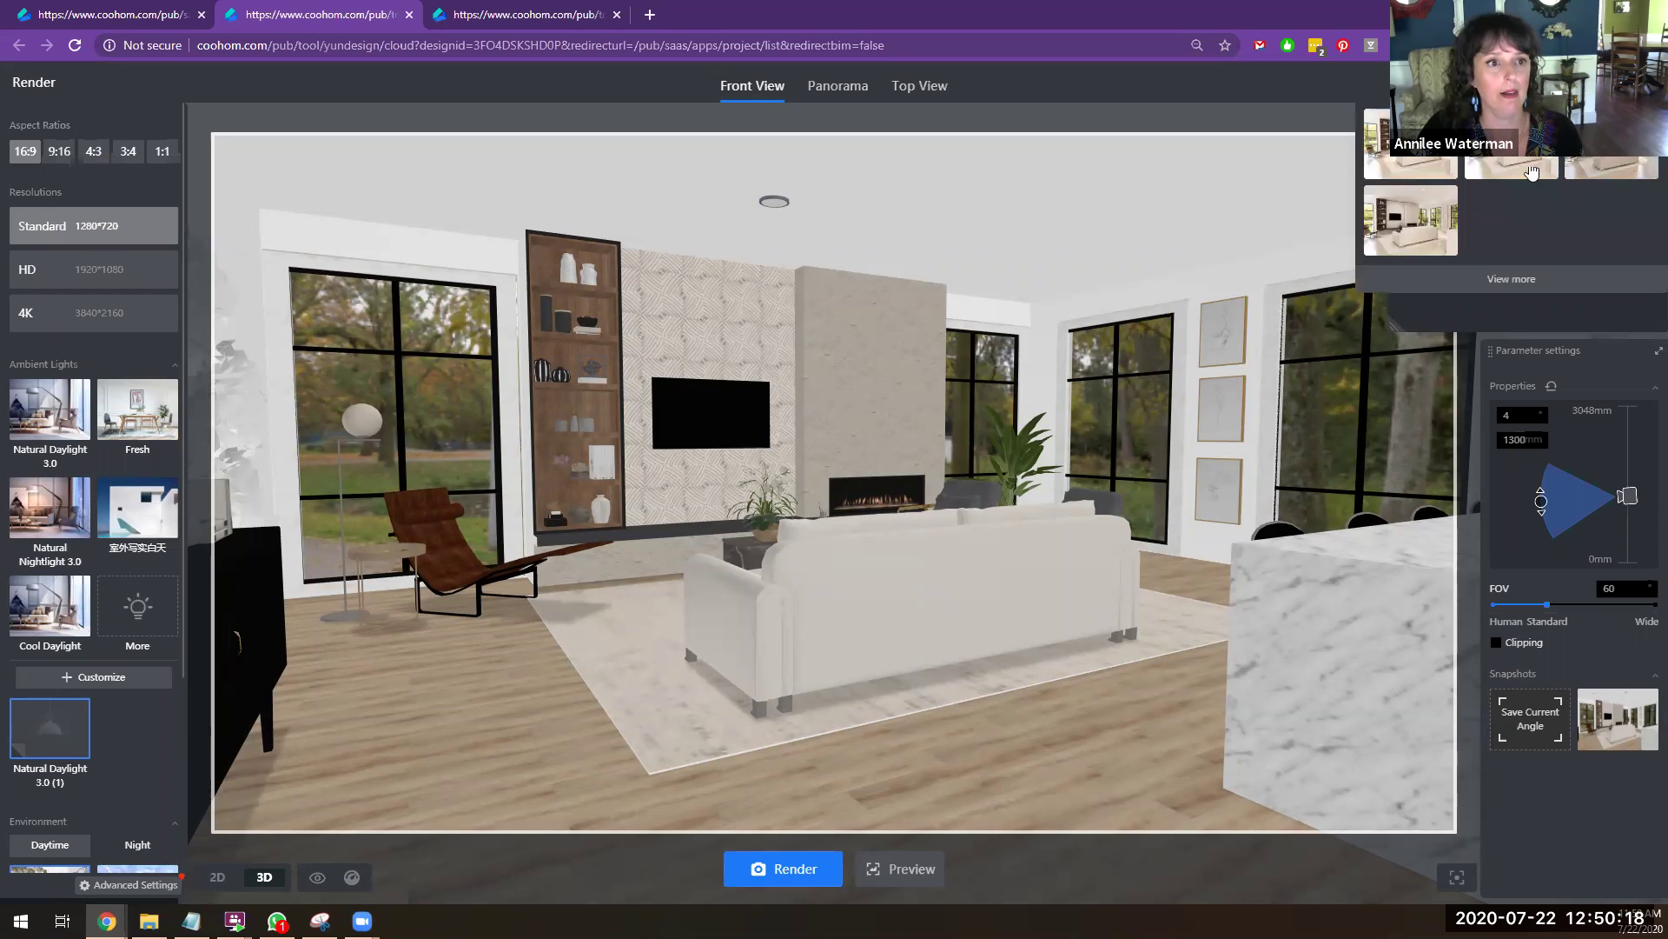
left_click(1411, 146)
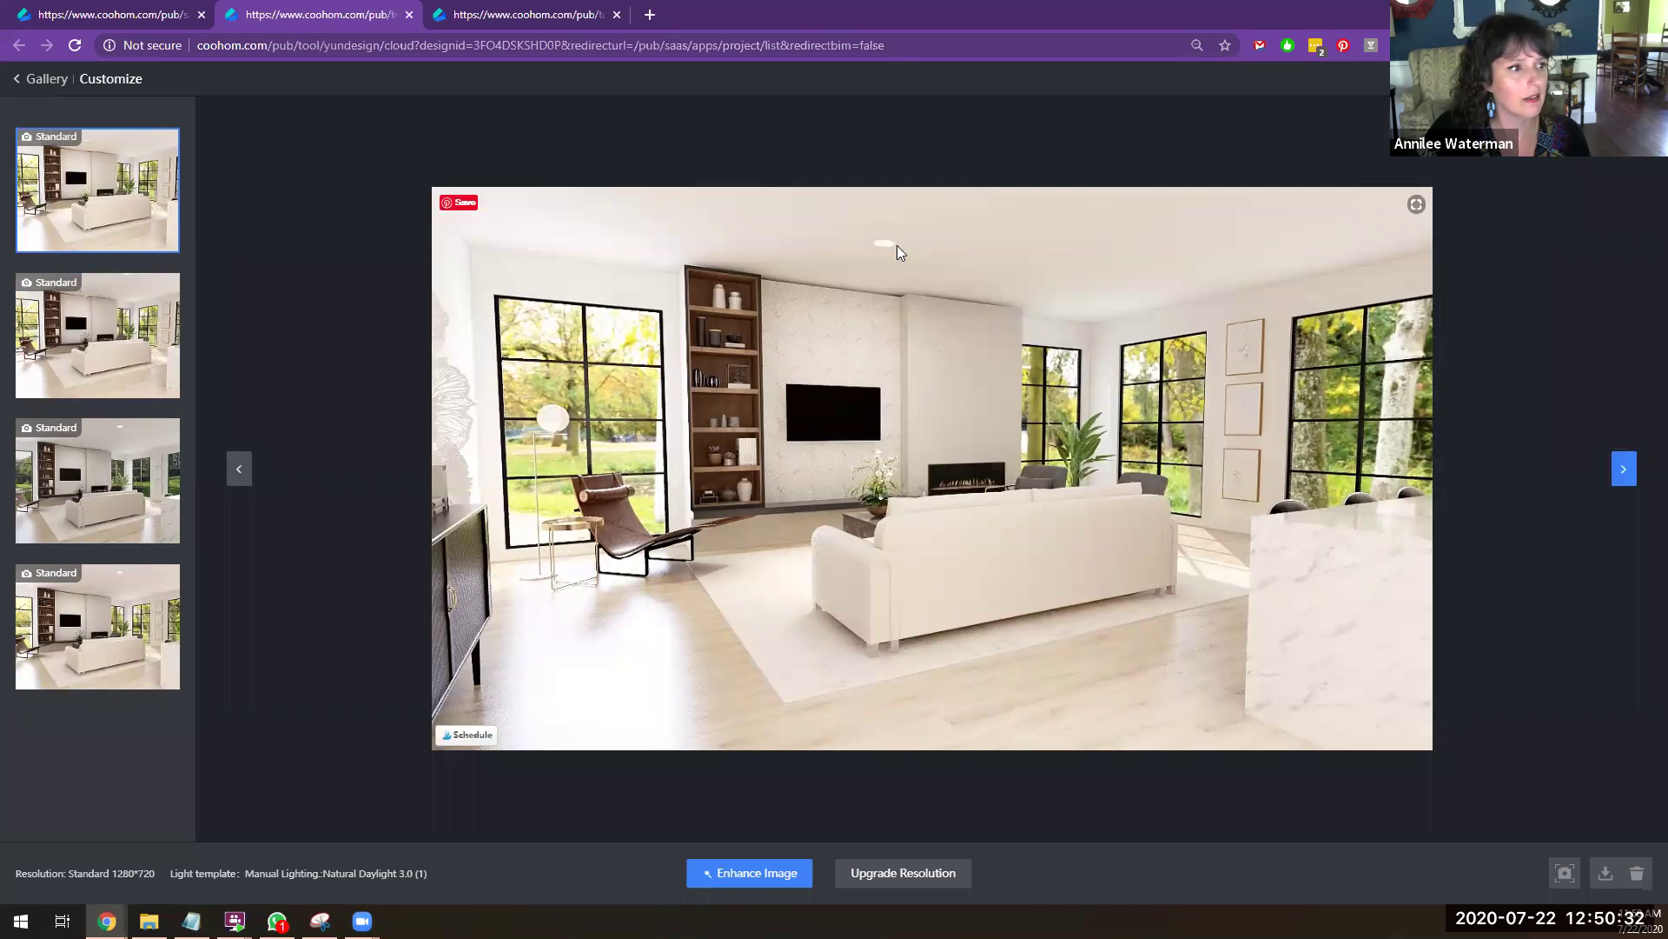
Step: Compare the newest custom-lit great room render with the Natural Daylight 3.0 render, and return to the render settings
left_click(97, 372)
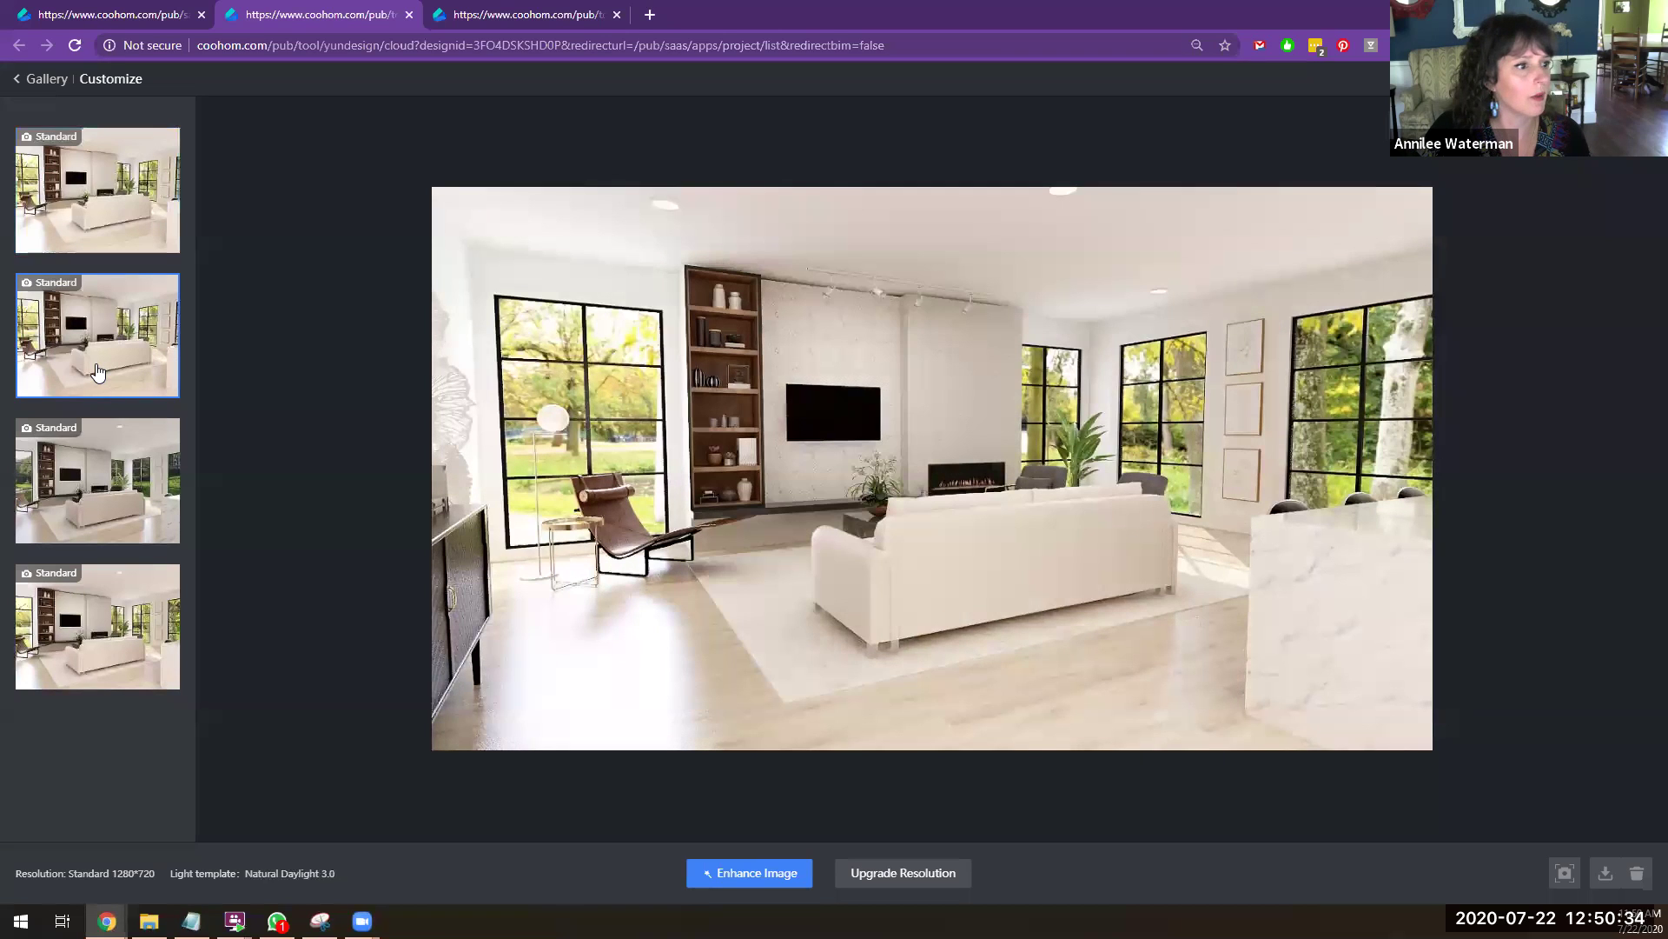
left_click(119, 219)
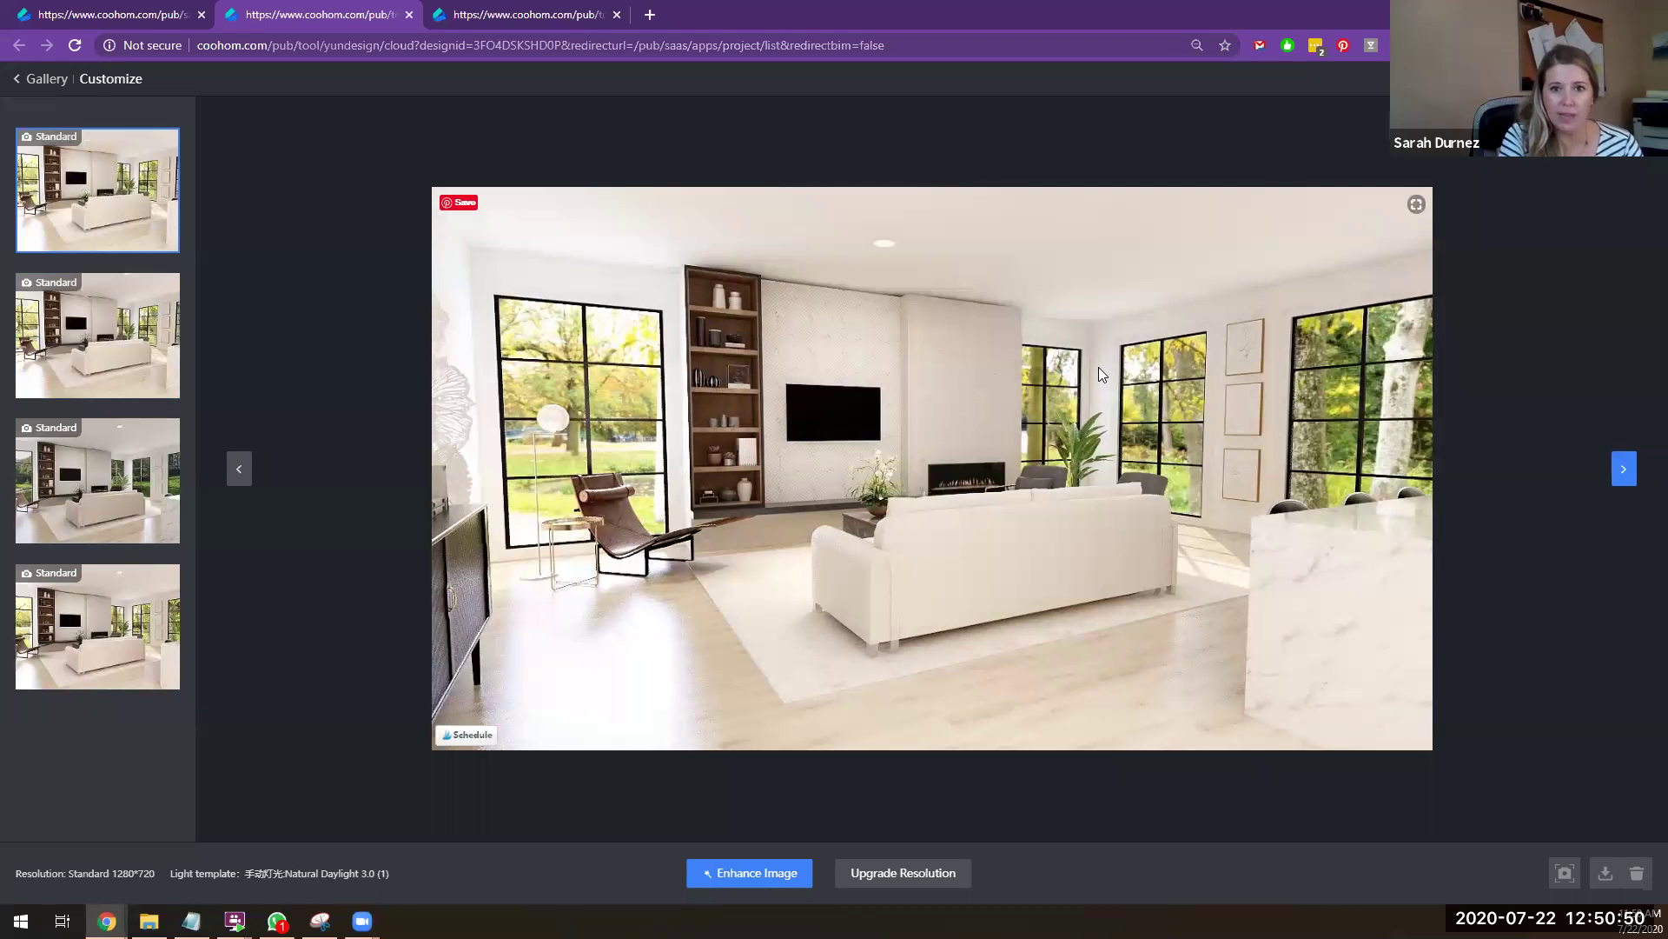
left_click(93, 362)
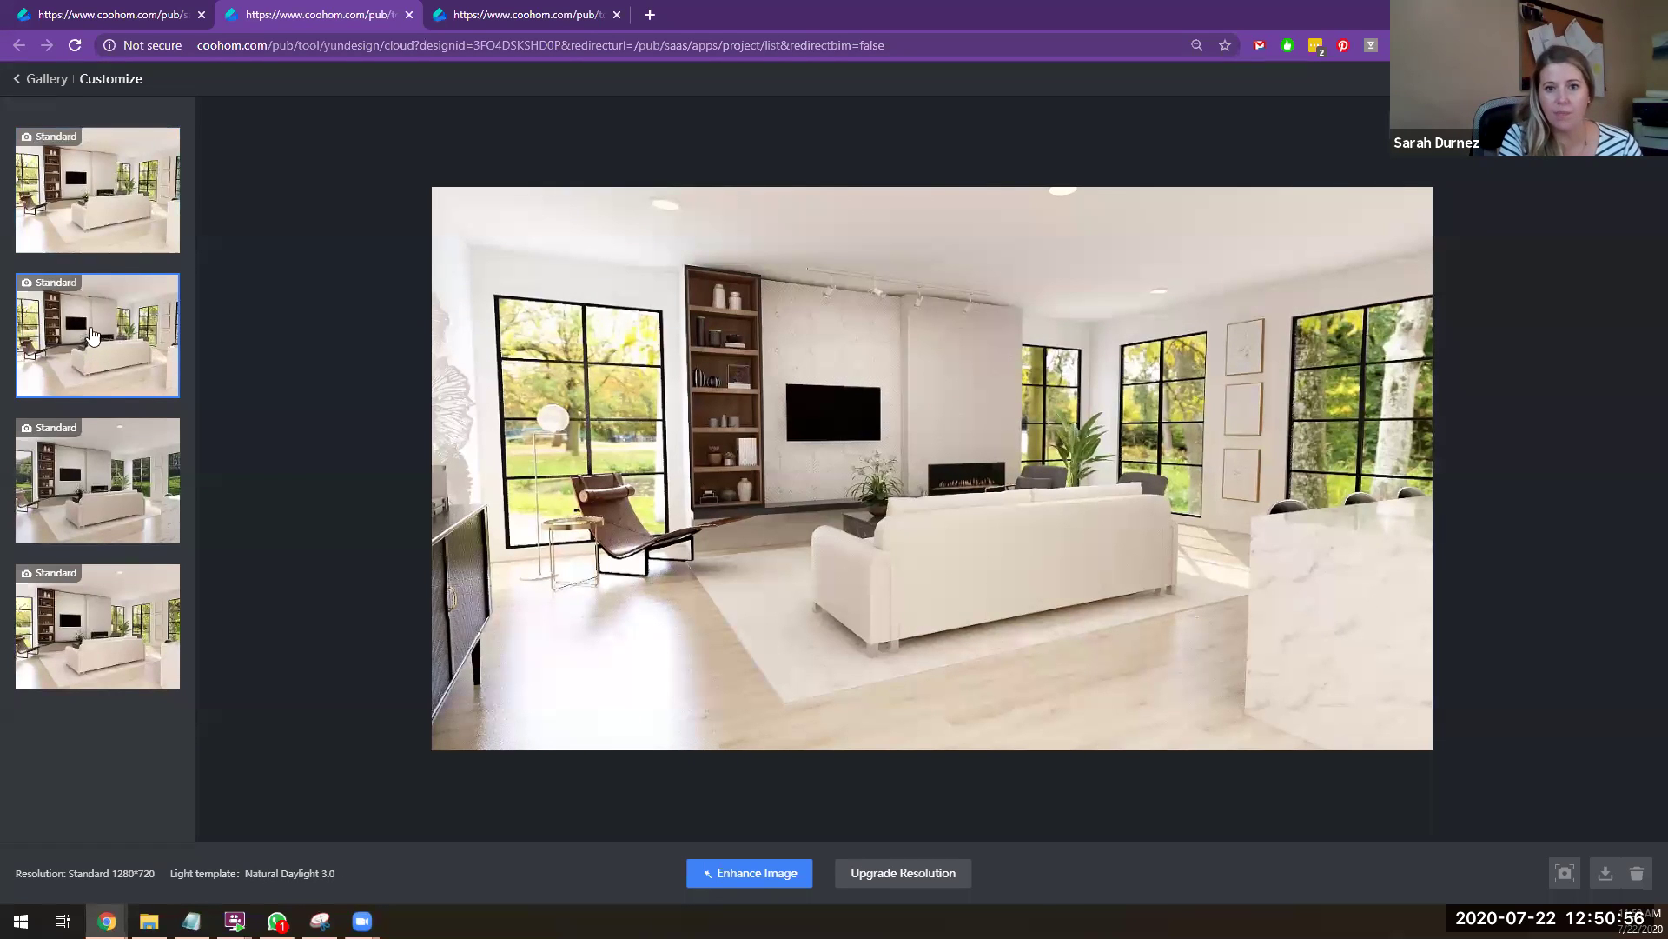
left_click(109, 213)
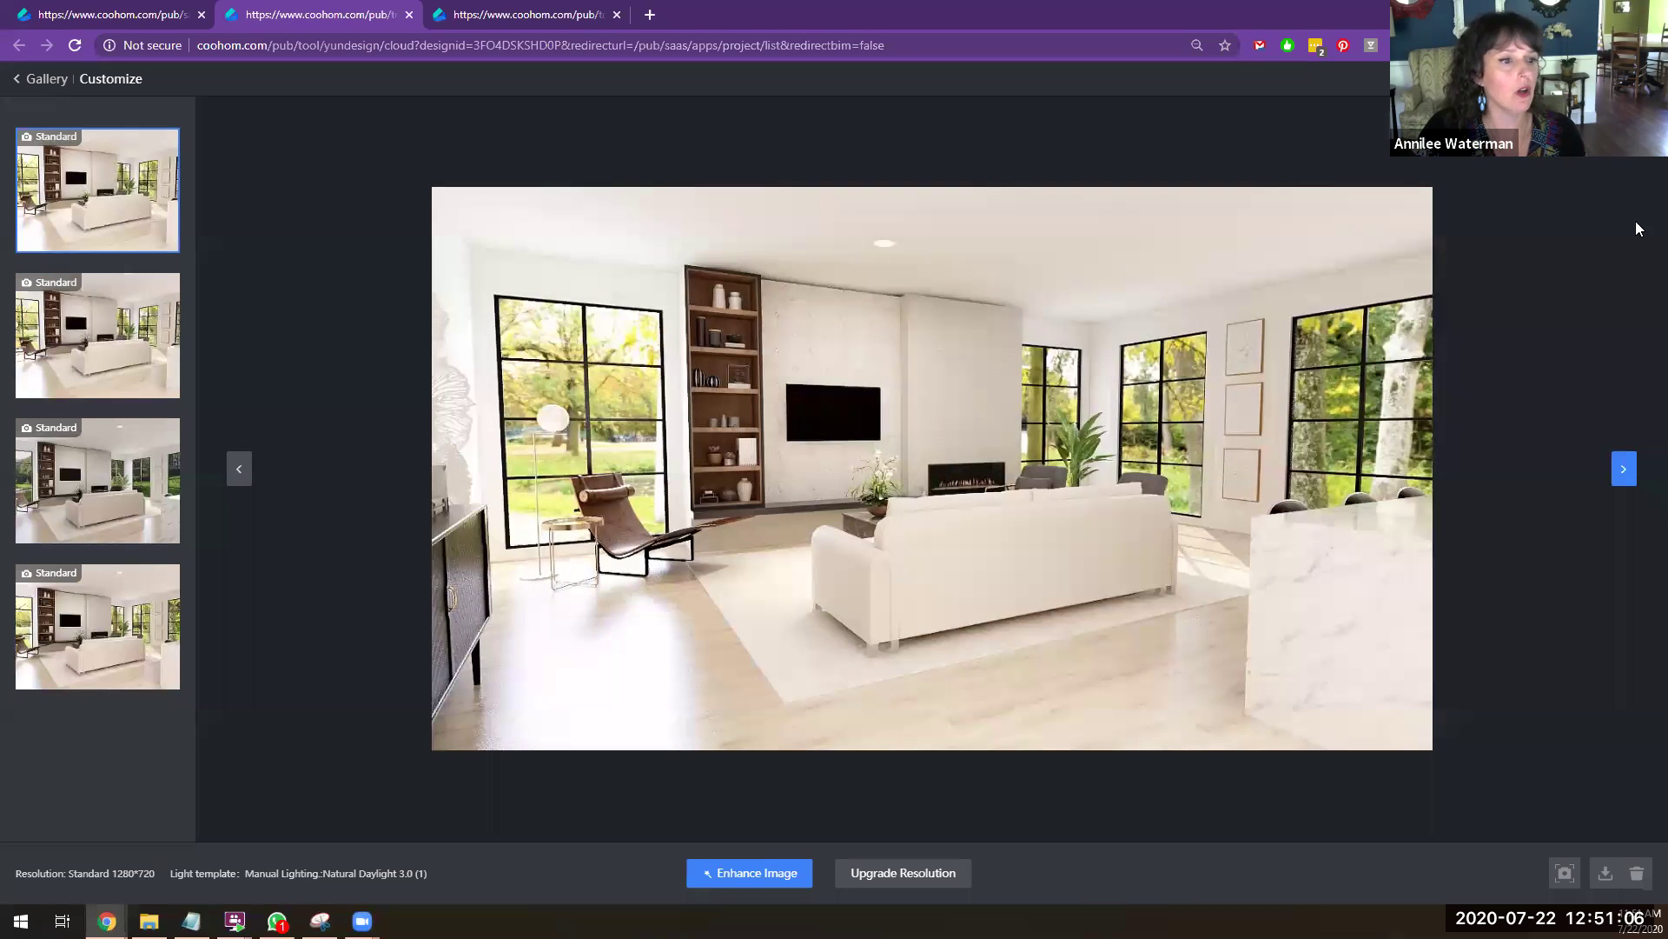
left_click(1645, 80)
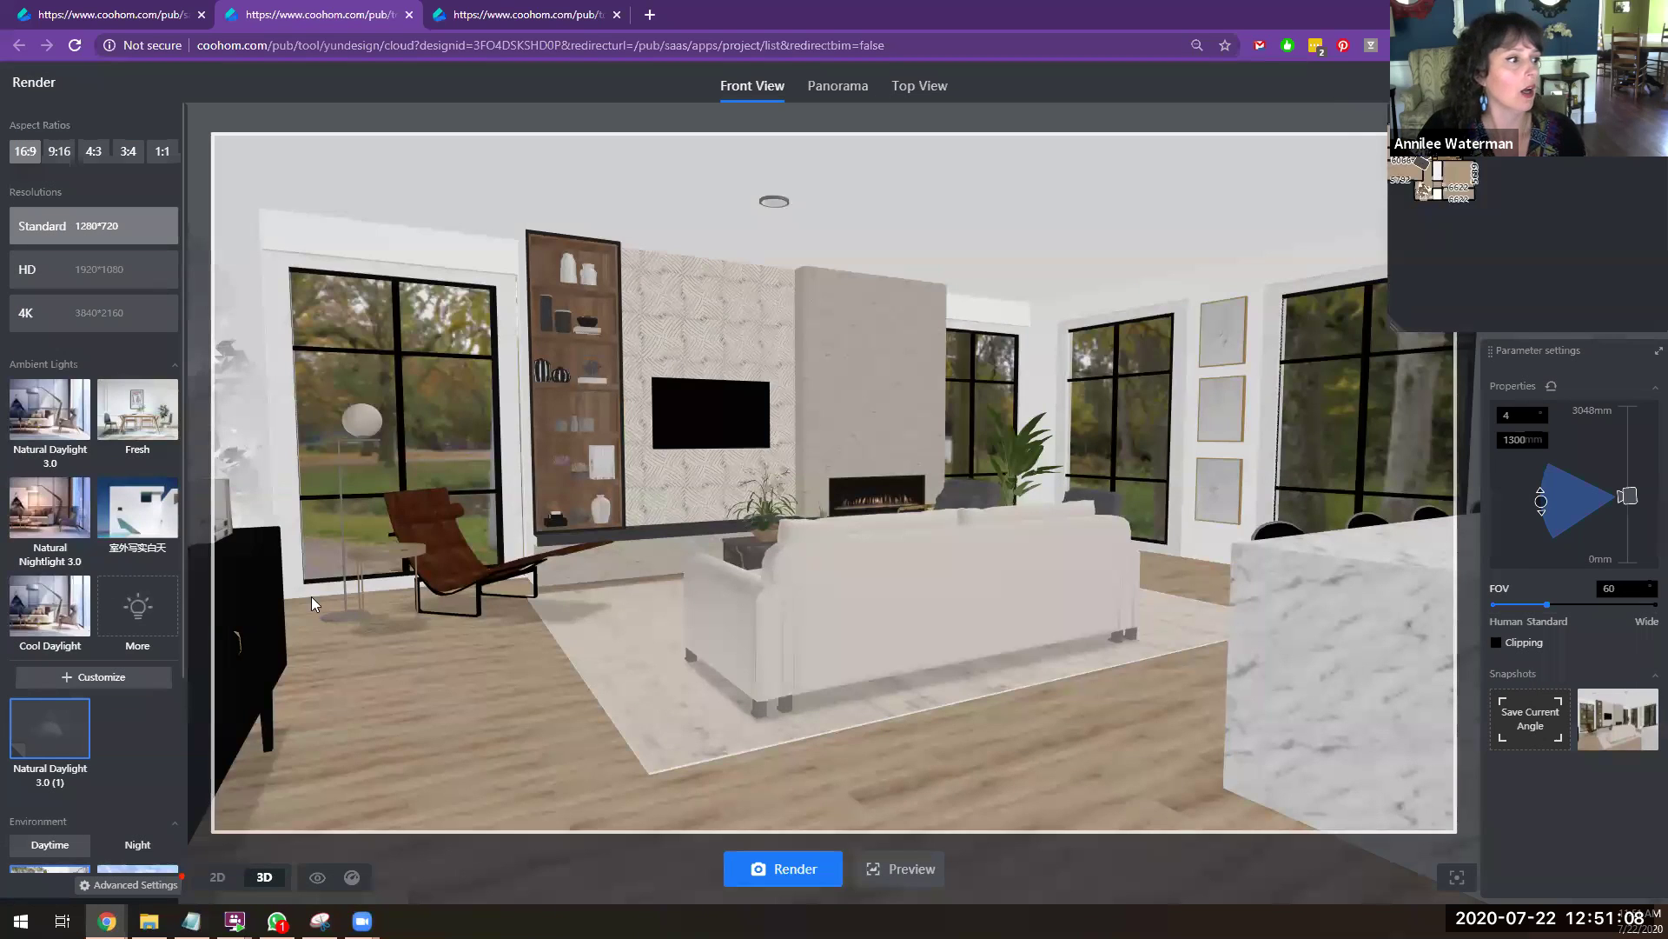
Step: Open the custom Natural Daylight 3.0 (1) scheme for editing and browse the available IES and volumetric lights with the ceiling spotlight selected
left_click(80, 730)
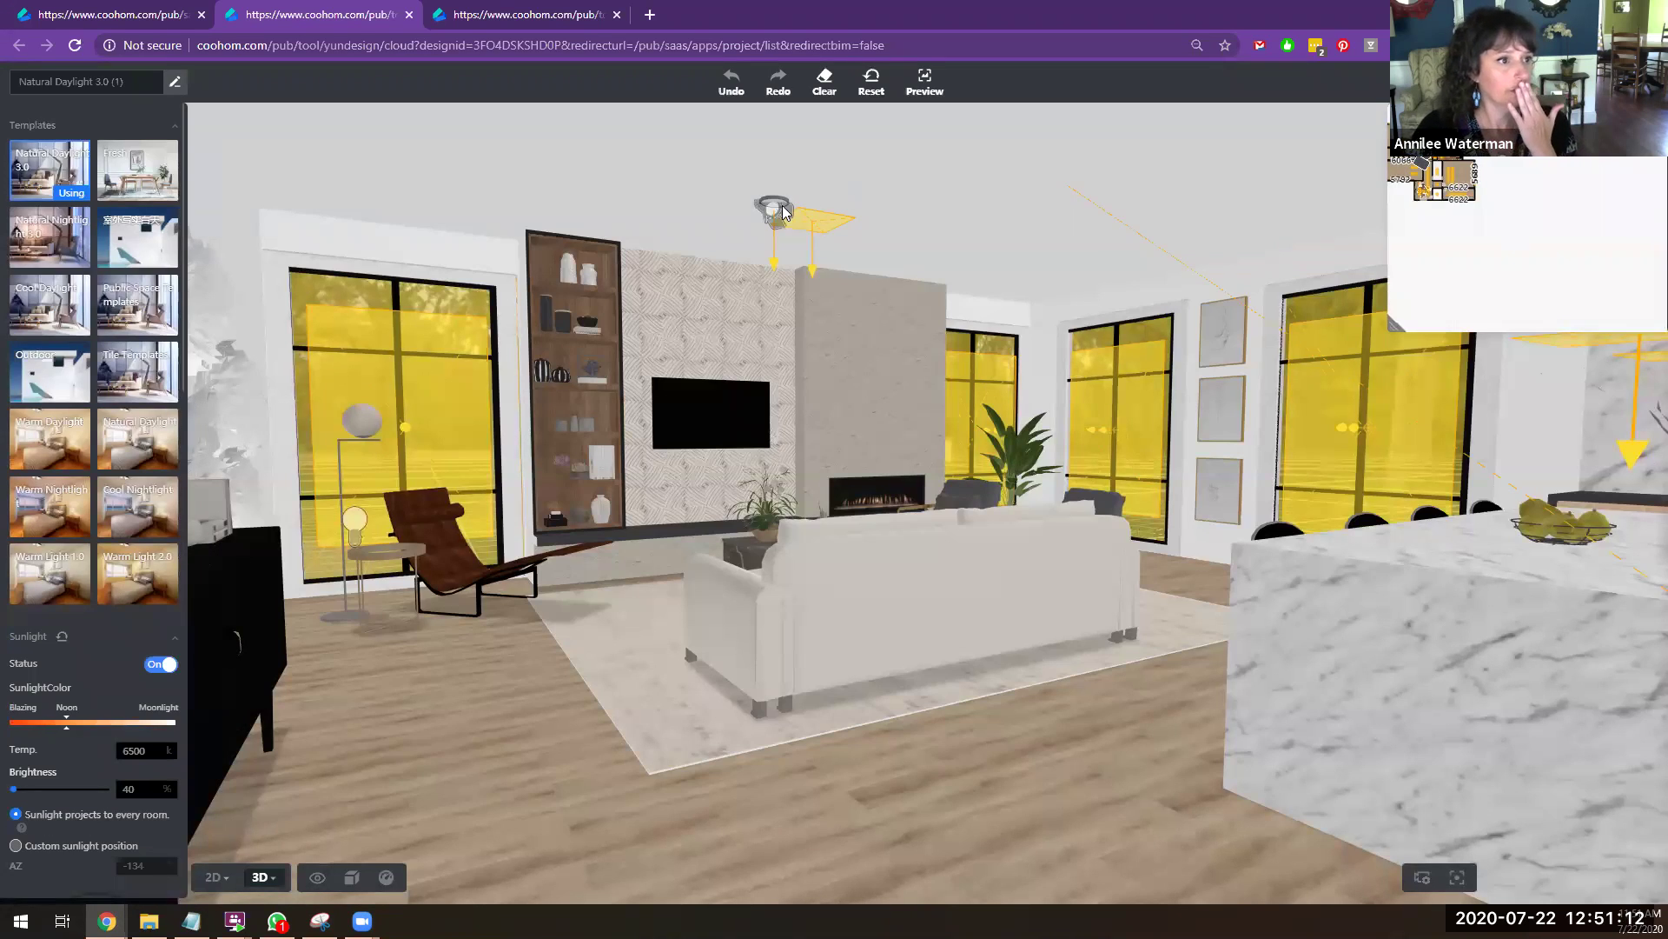
left_click(776, 247)
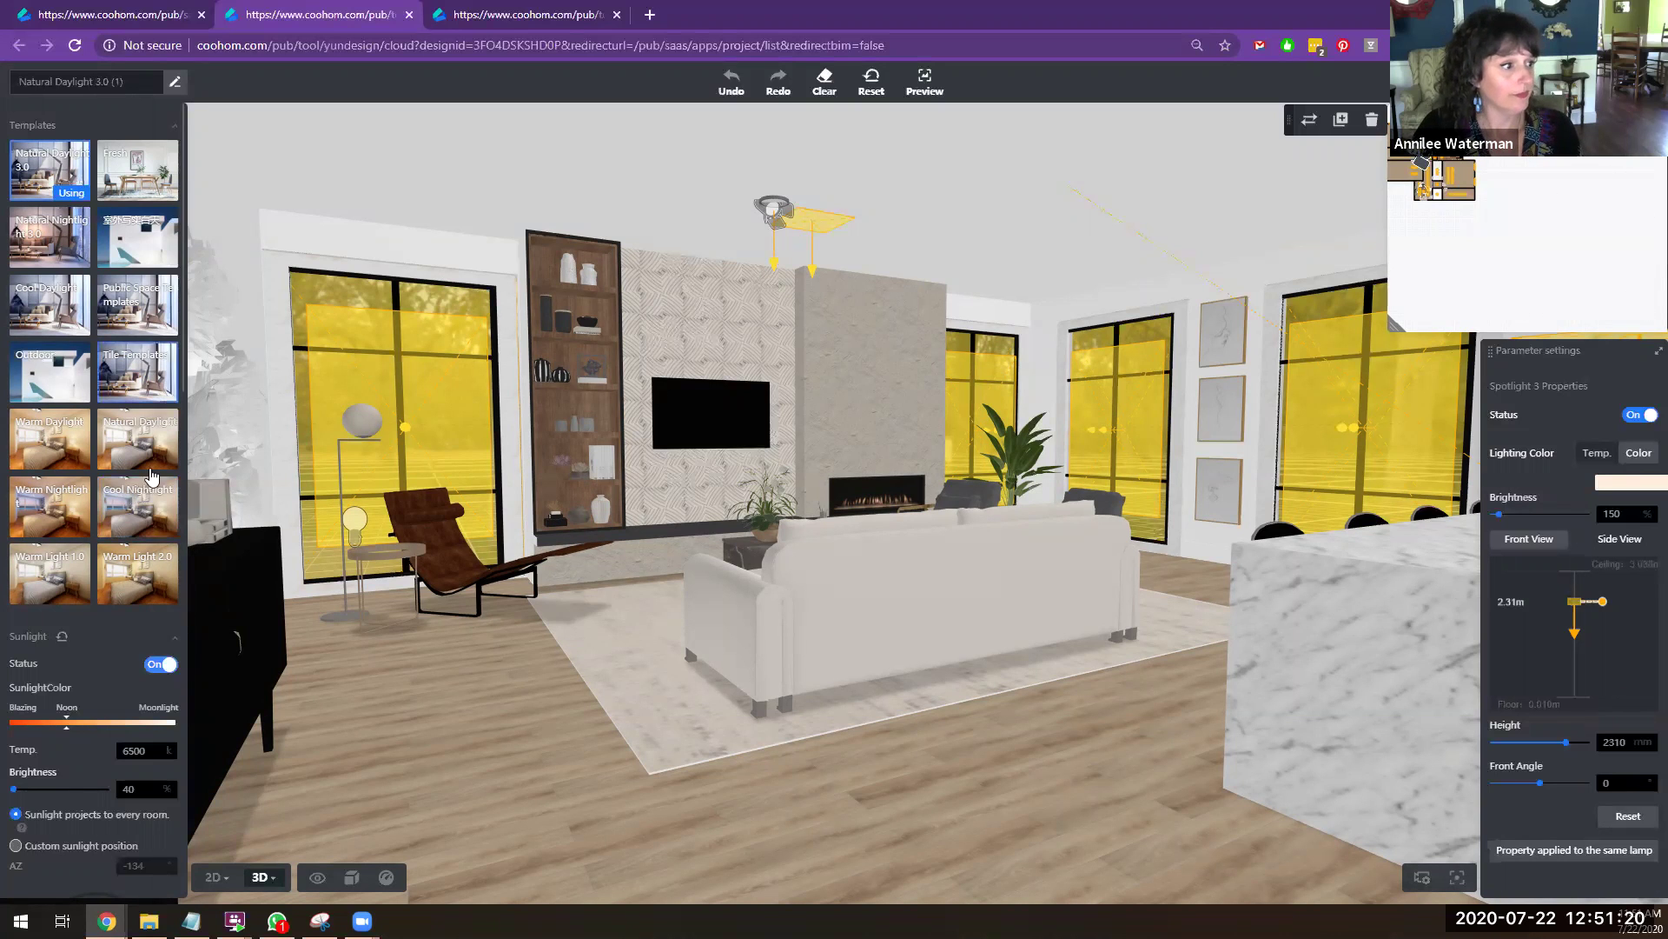
scroll(78, 552, "down", 4)
scroll(82, 556, "down", 10)
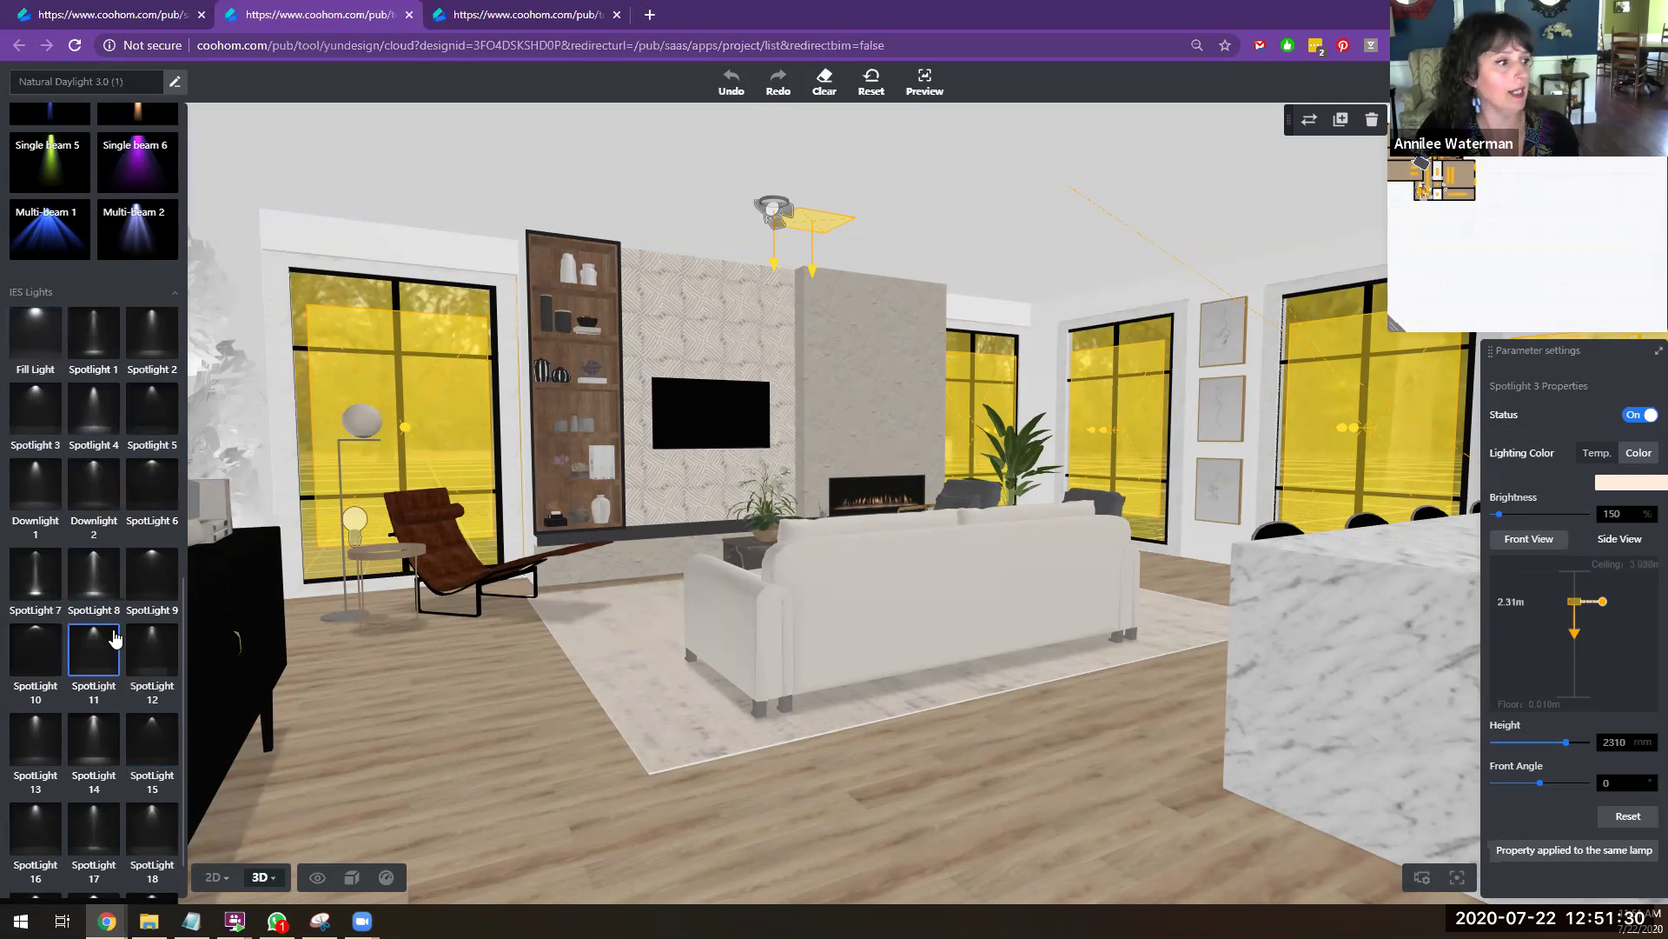
scroll(117, 647, "down", 1)
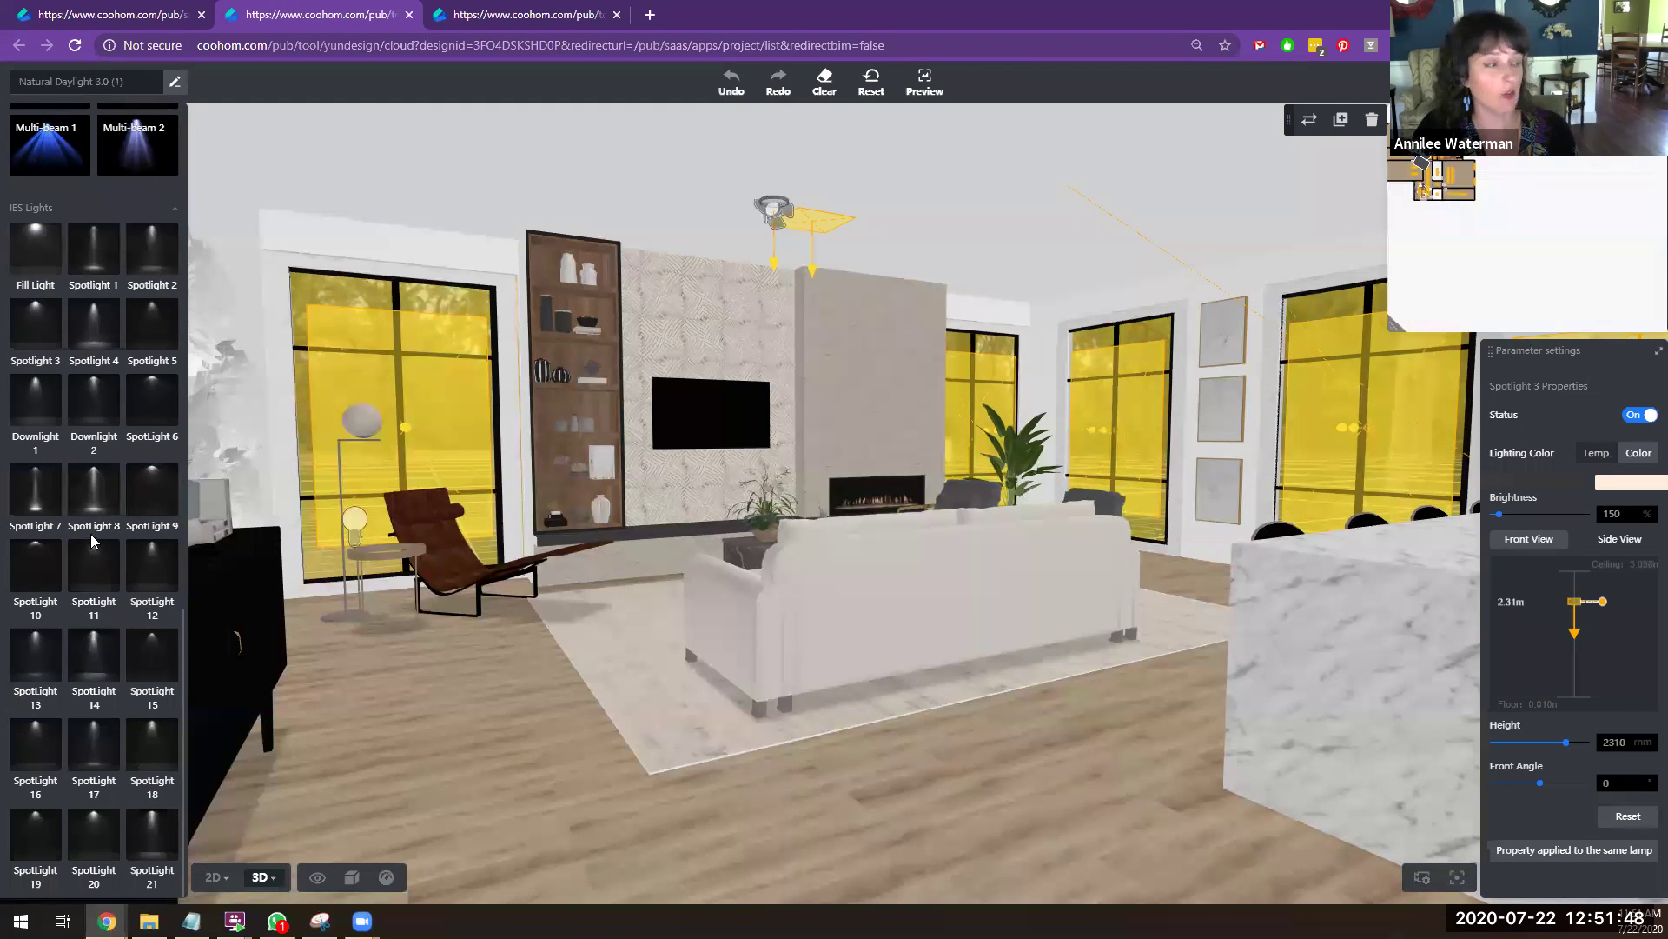
scroll(95, 534, "up", 3)
scroll(124, 517, "up", 2)
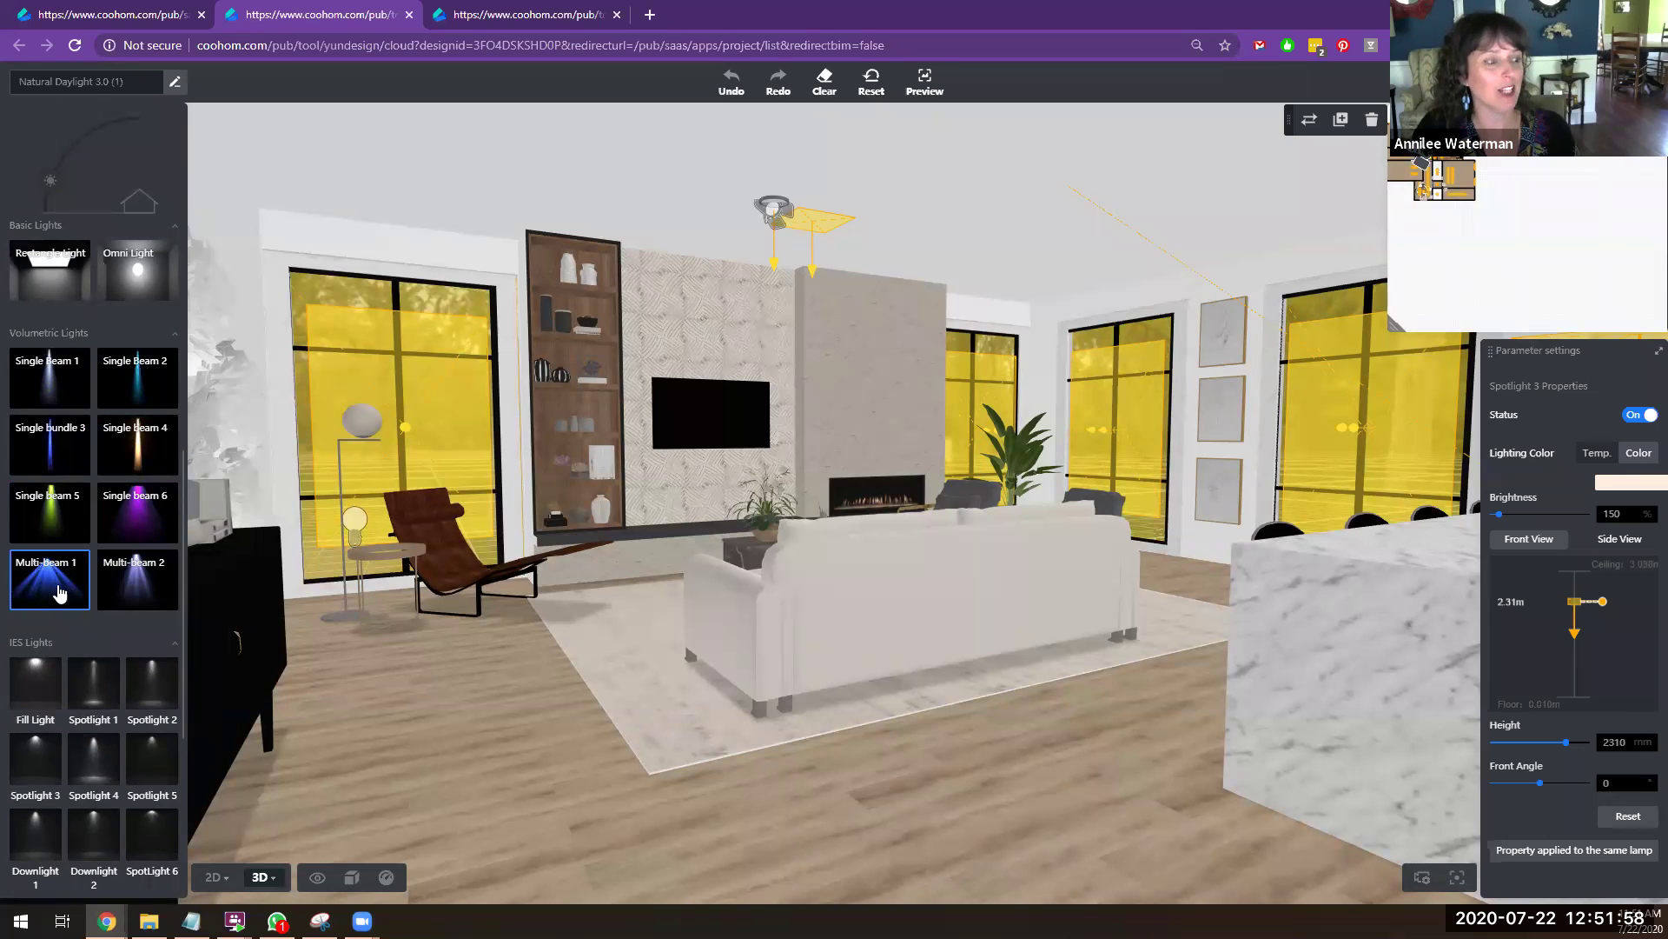
Step: Add a Multi-Beam 1 volumetric light near the ceiling, between the tall bookcase and the window beside it
left_click(55, 595)
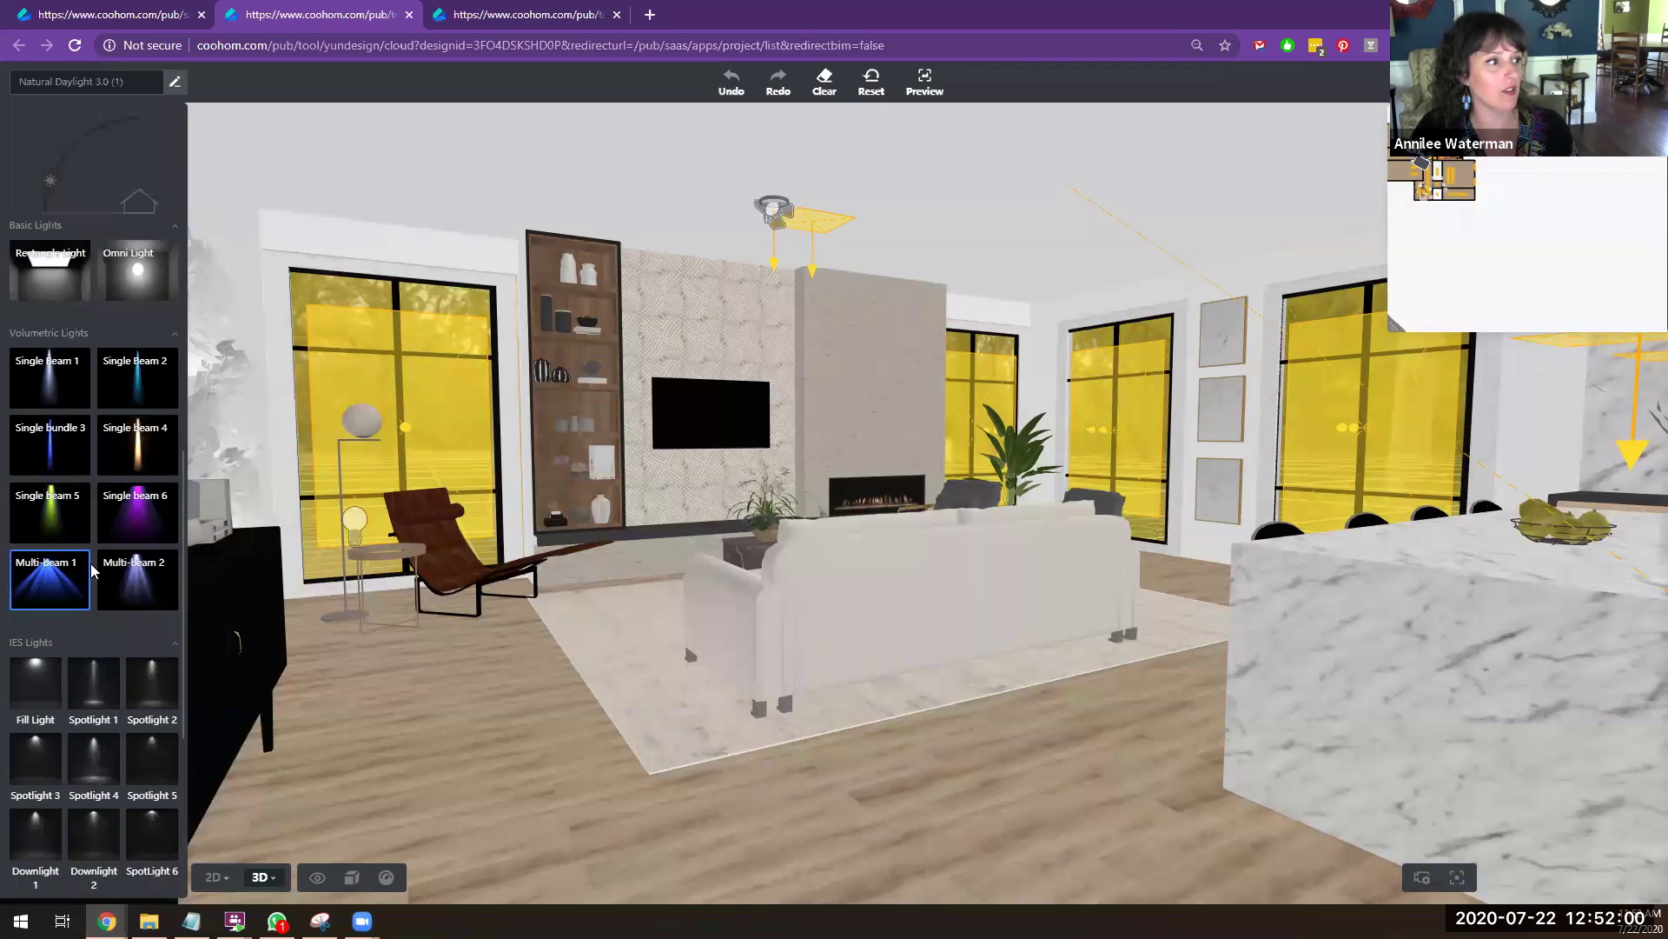
scroll(55, 596, "up", 3)
scroll(120, 541, "down", 3)
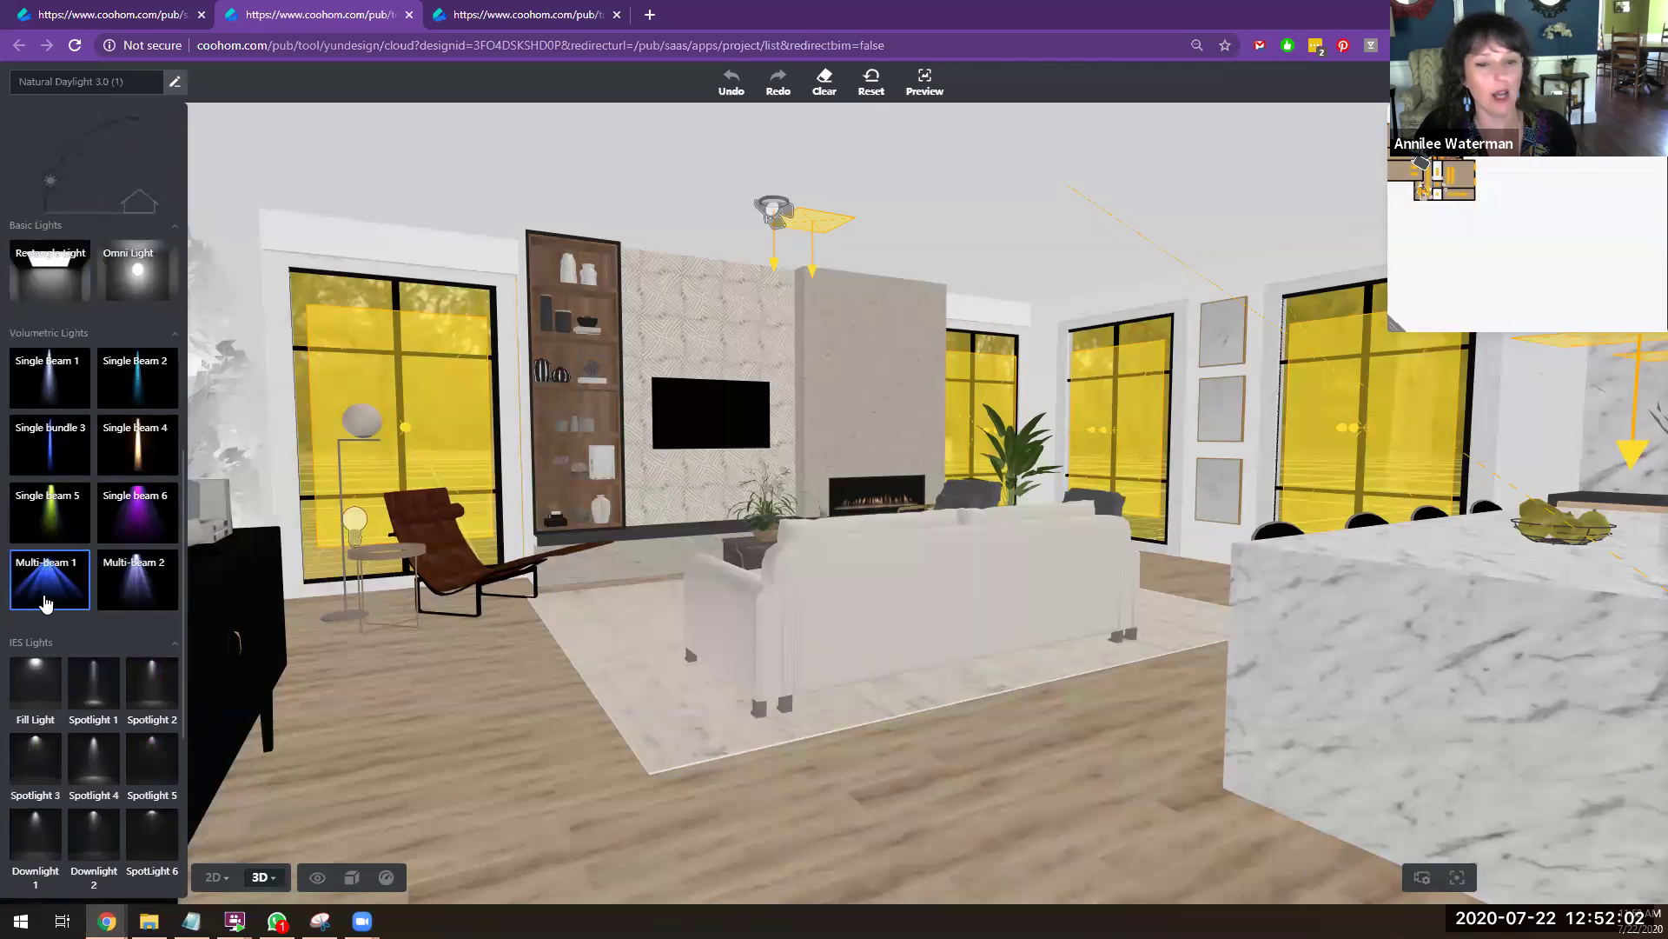
left_click_drag(48, 595, 486, 254)
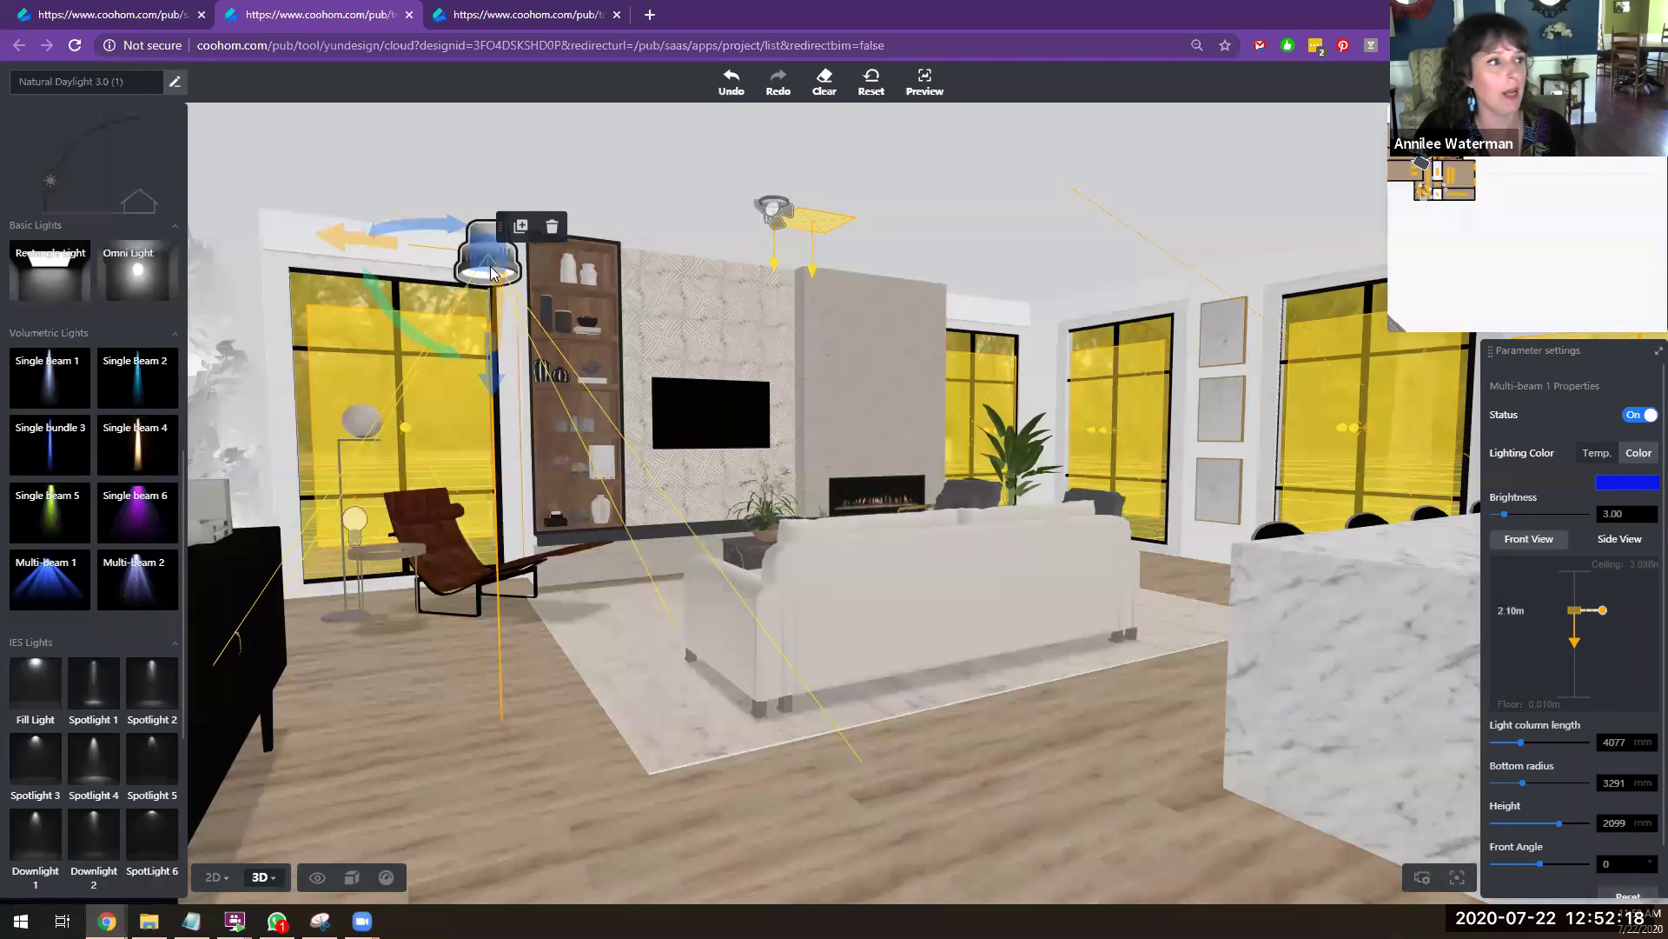
Step: Move the multi-beam light to the window behind the marble island and tilt it to a front angle of -52° toward the fireplace wall
left_click_drag(435, 346, 391, 293)
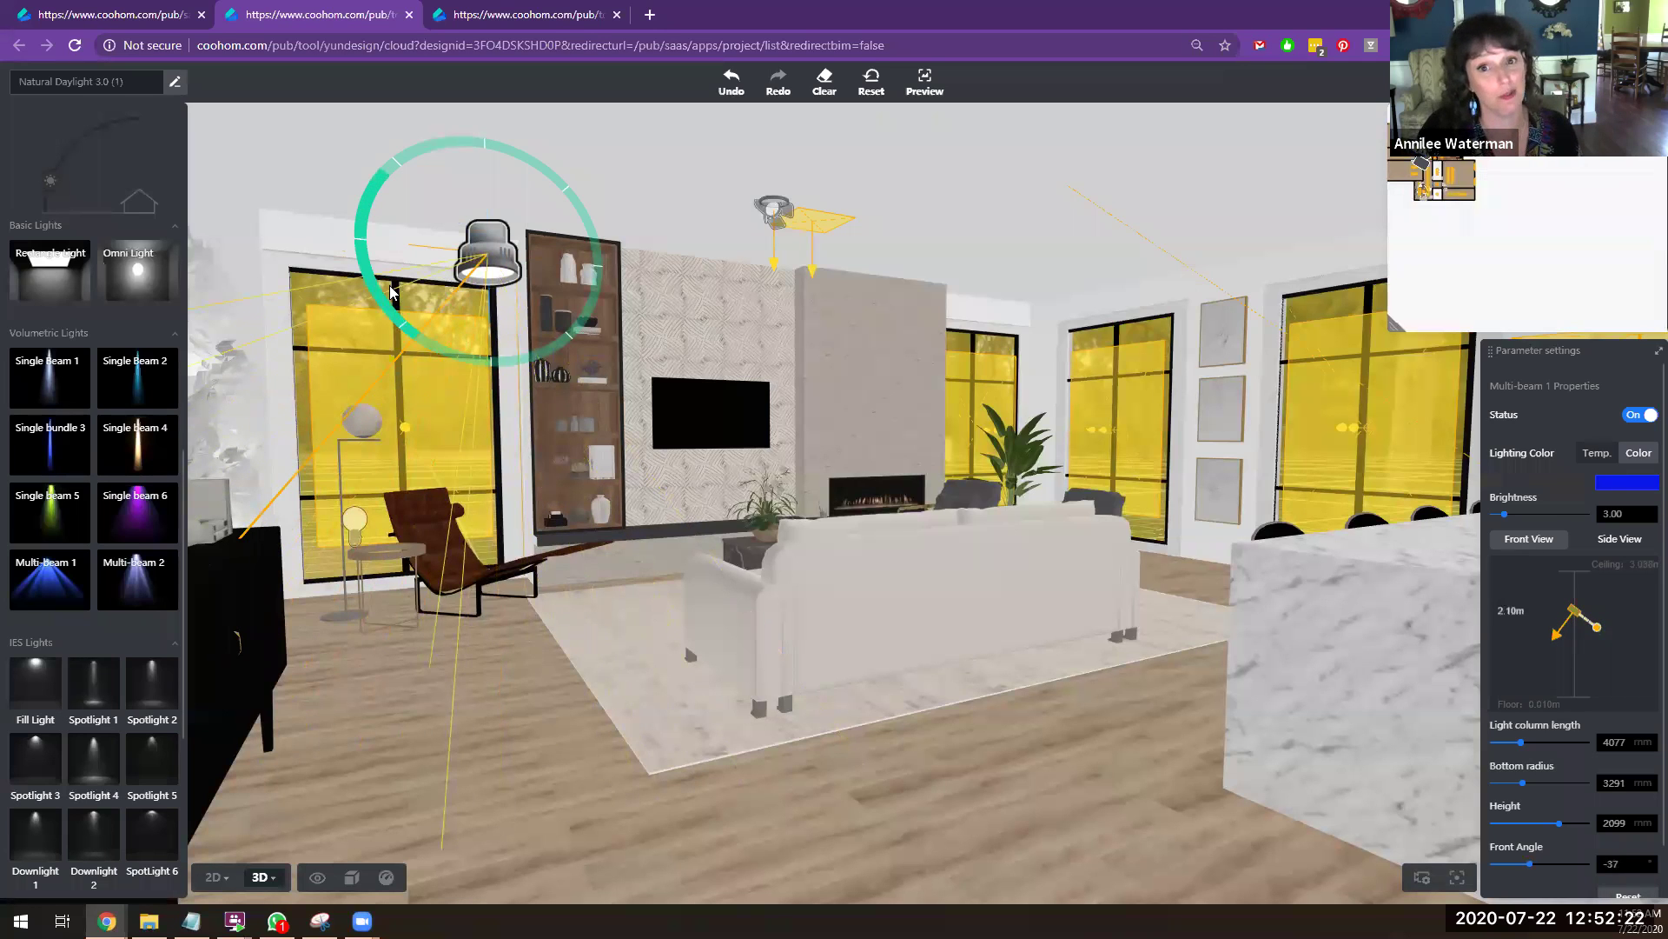
left_click_drag(487, 259, 1299, 283)
left_click_drag(1269, 433, 1250, 426)
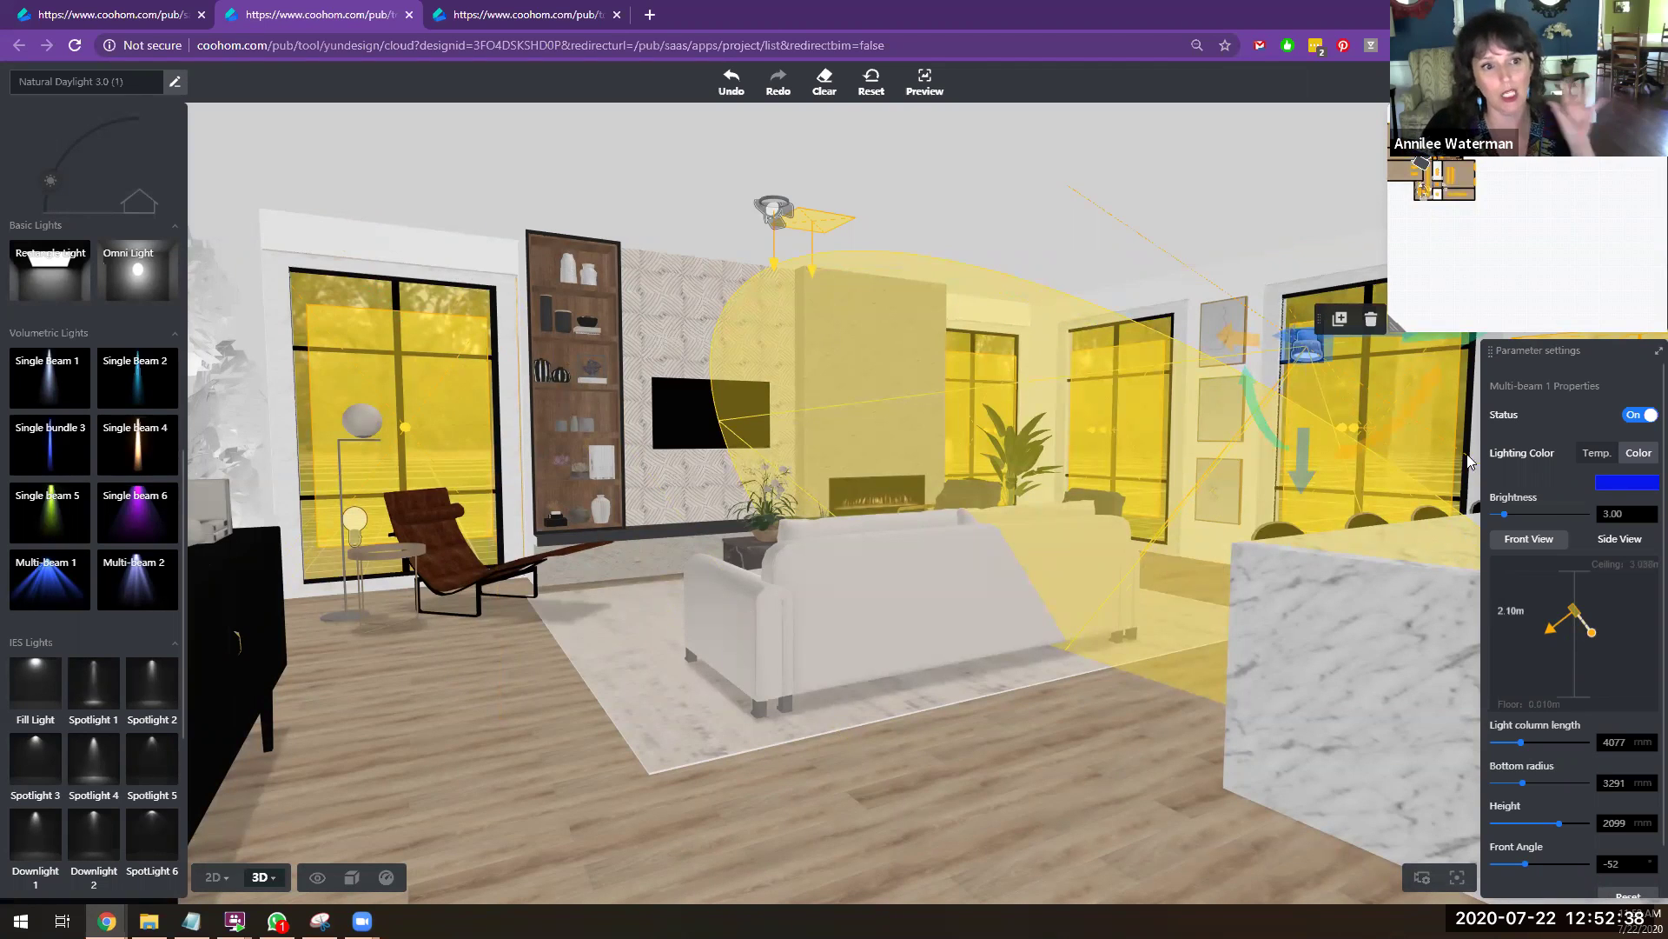
Step: Set the multi-beam light's color to off-white #F2EDED, raise it to a height of 2239 mm, and save the lights
left_click(1617, 483)
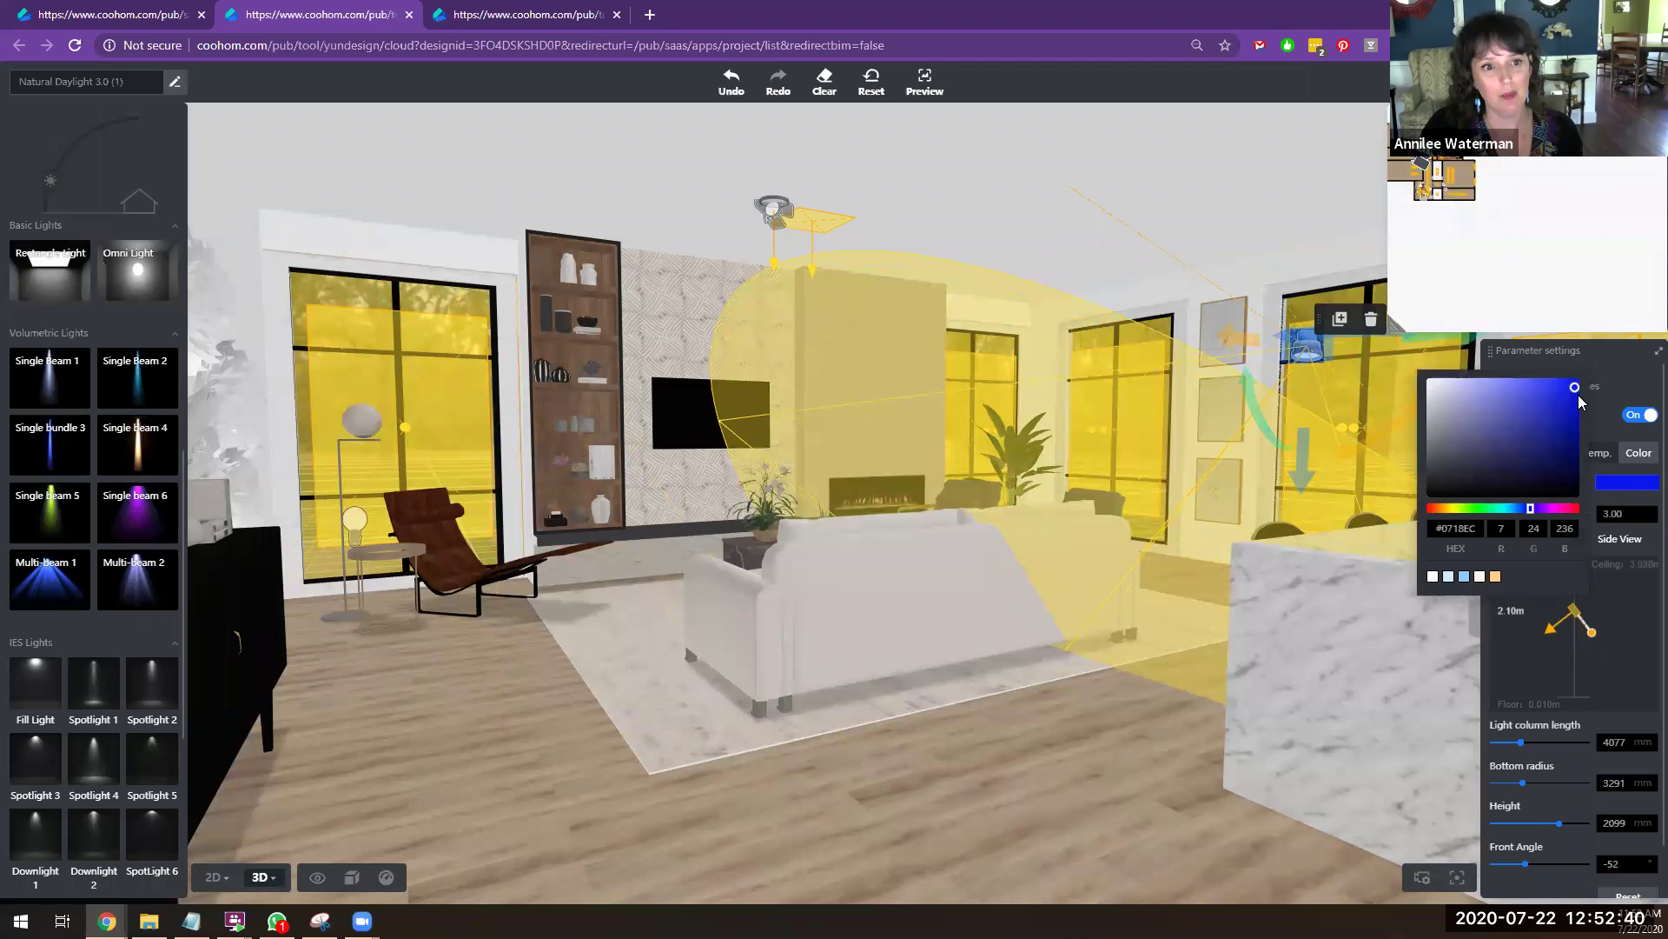
left_click_drag(1571, 383, 1427, 379)
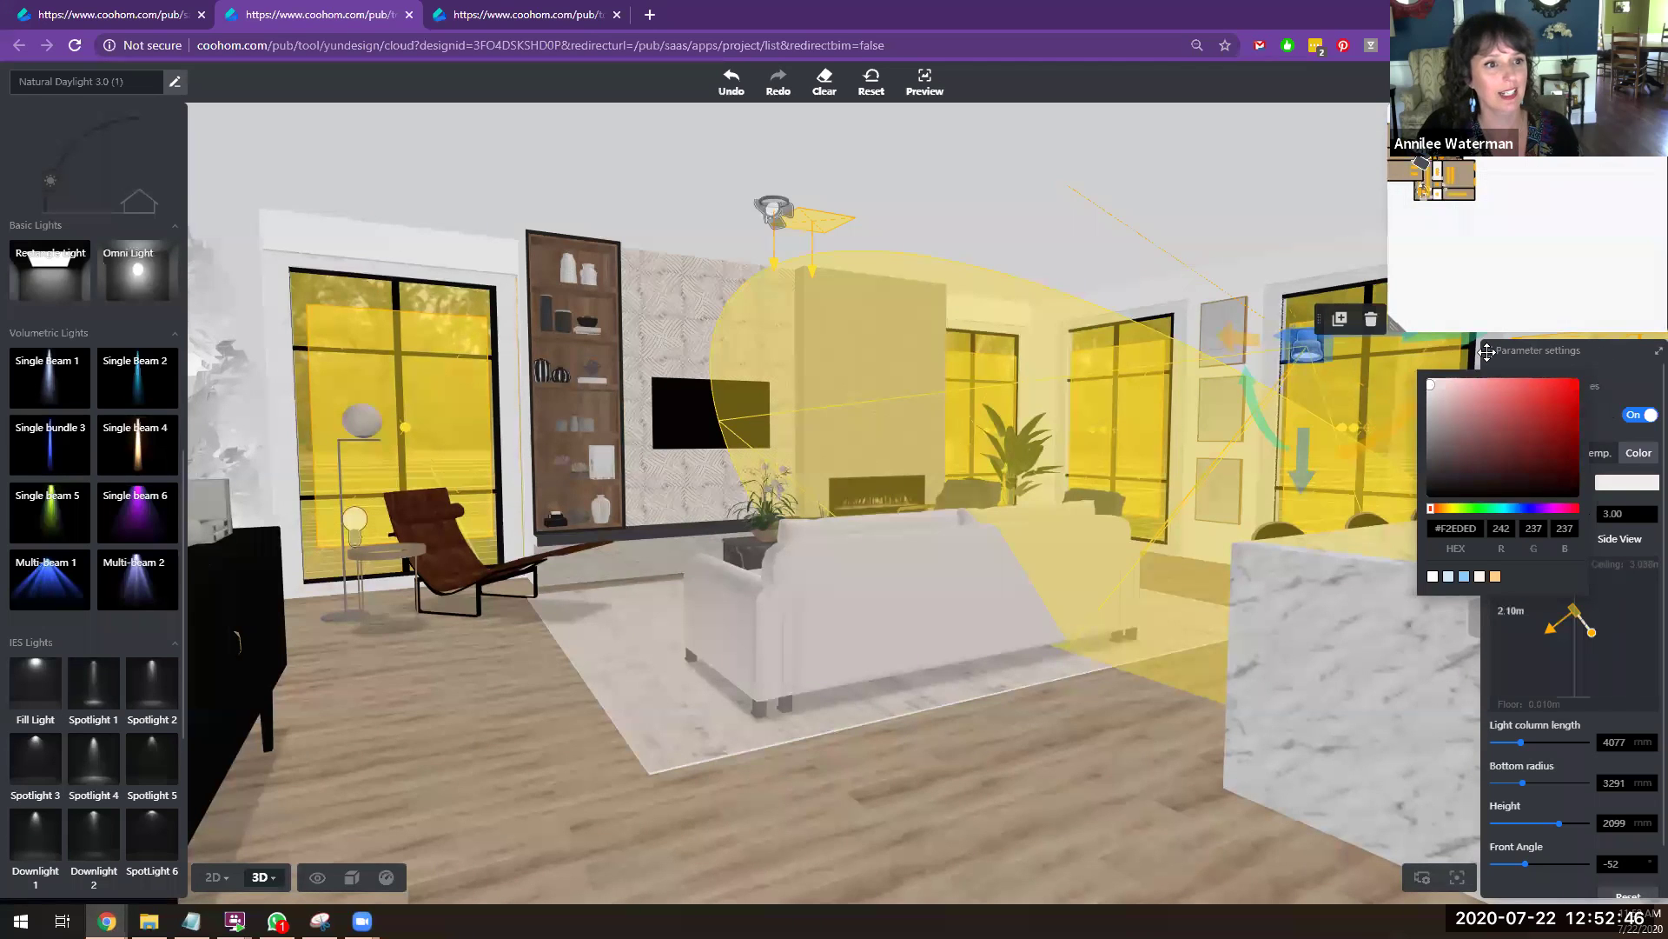
left_click_drag(1301, 458, 1301, 444)
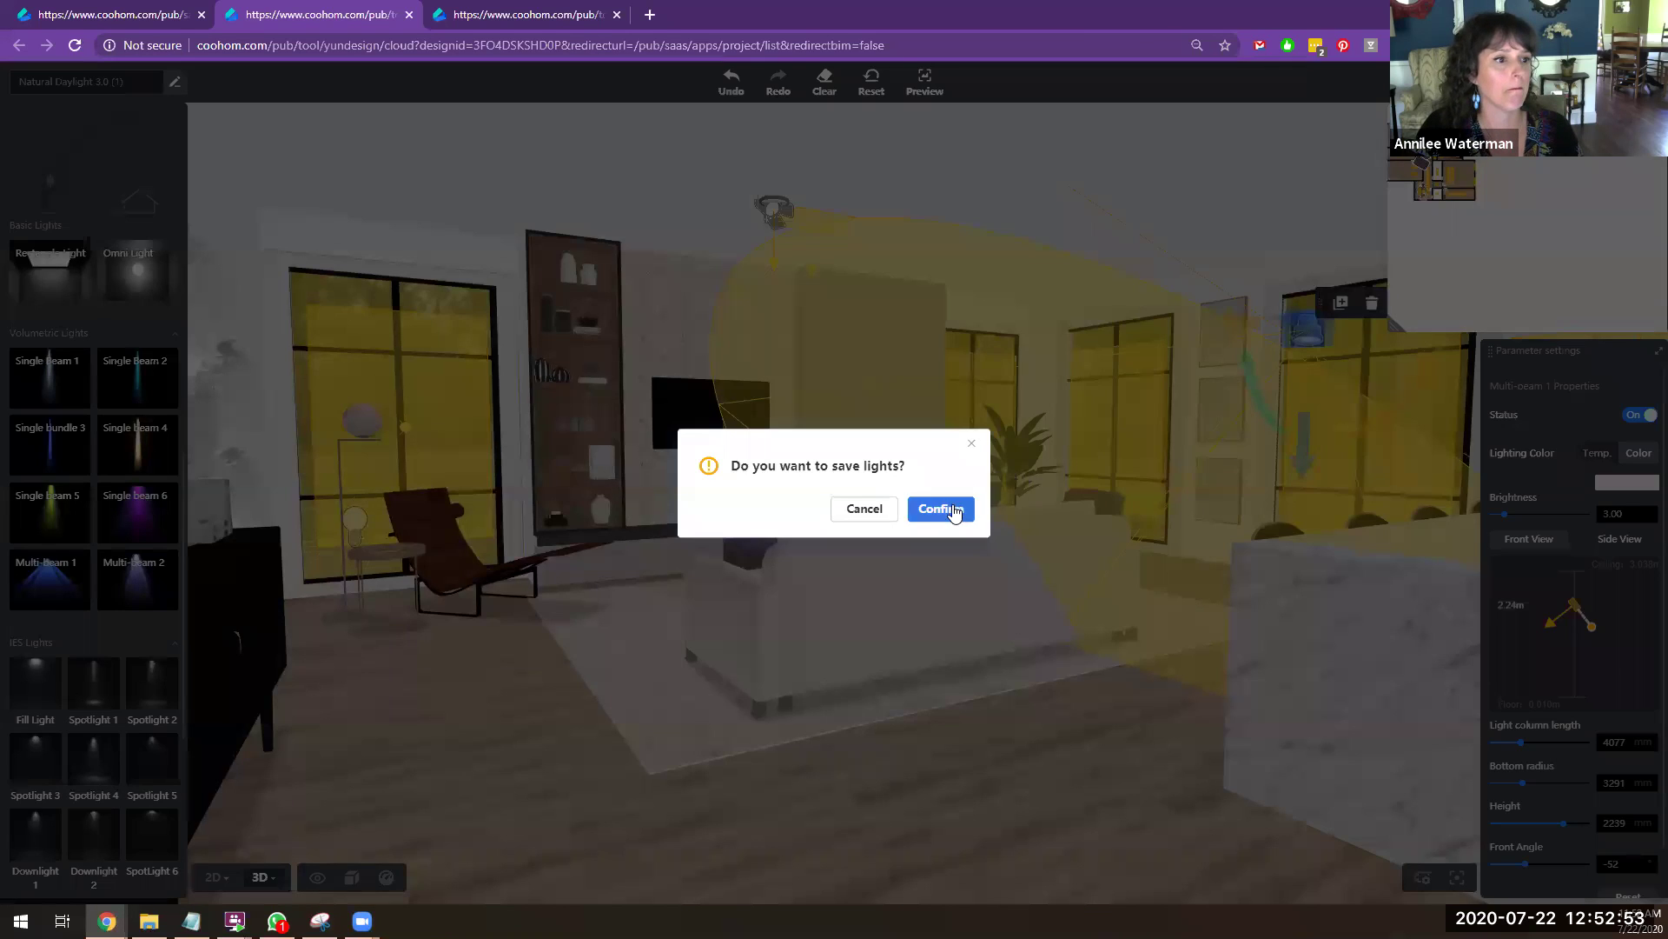
left_click(954, 511)
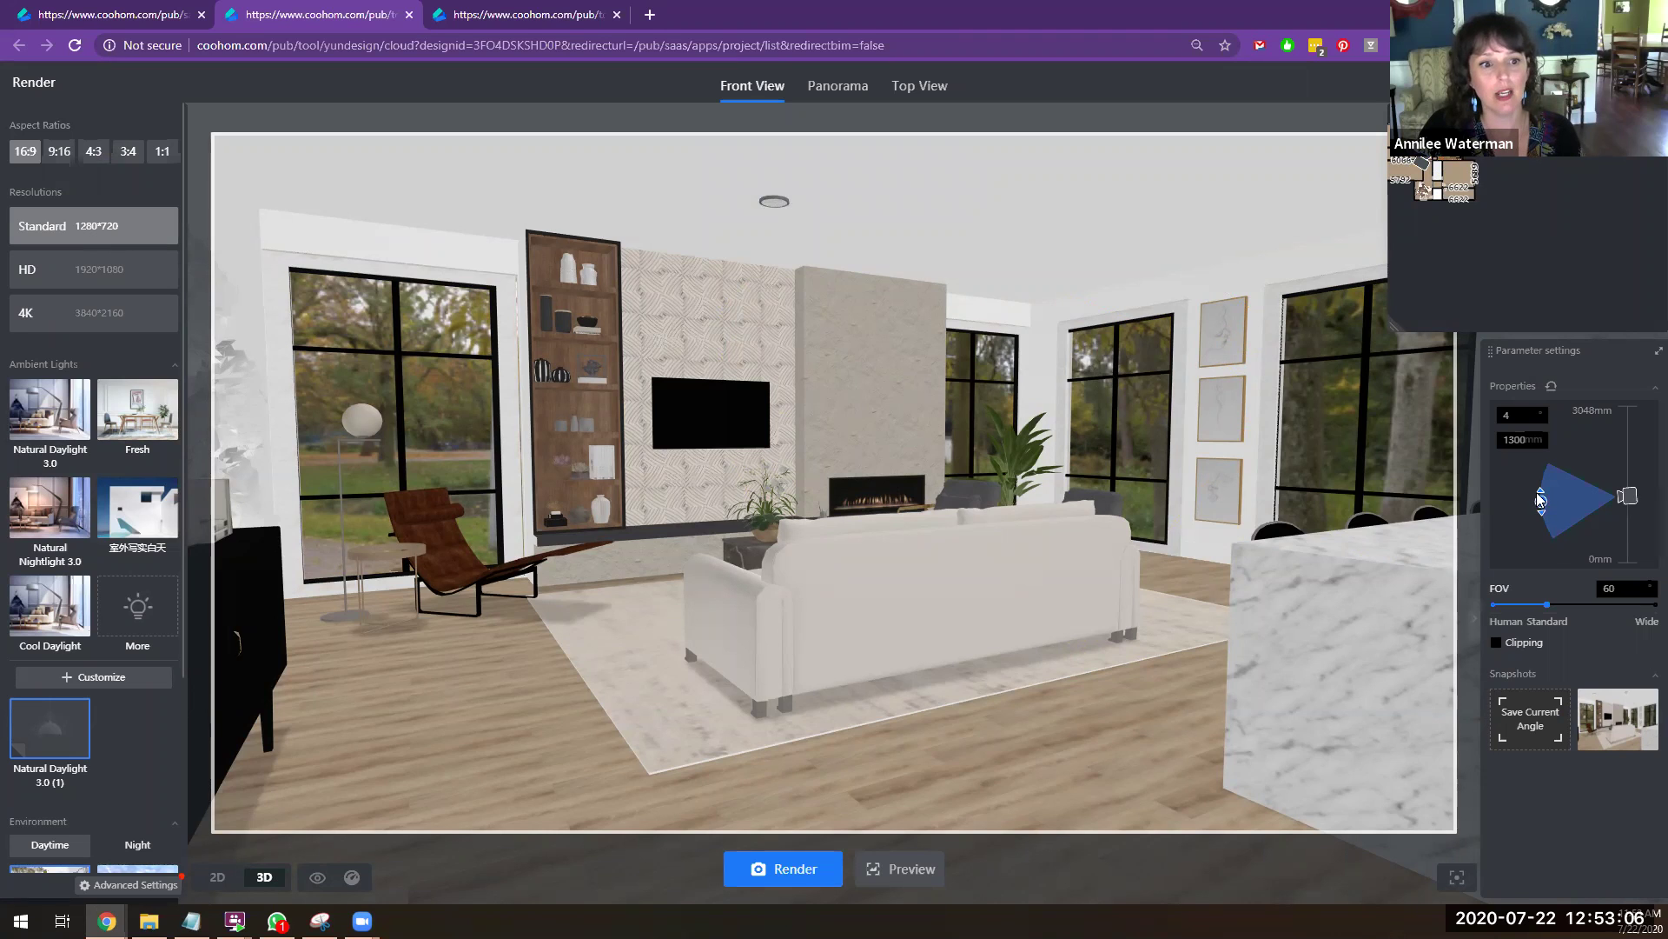
Step: Level the camera to a 0° pitch and render the great room at Standard 1280*720 with the custom scheme
left_click_drag(1541, 502, 1541, 495)
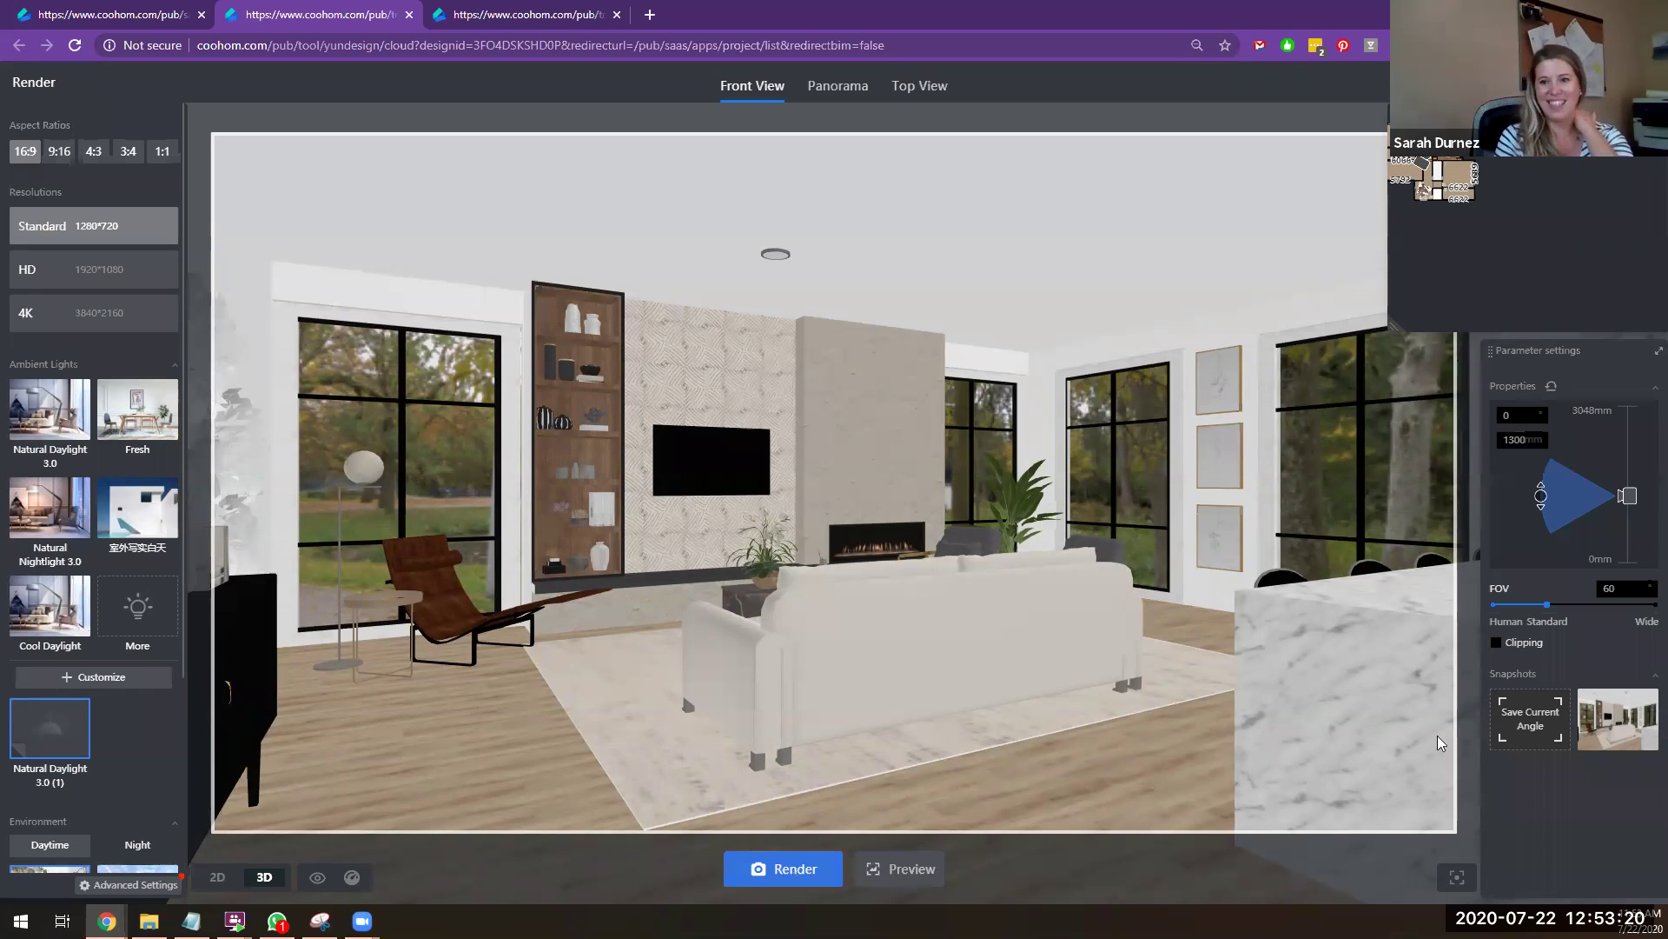
left_click(778, 869)
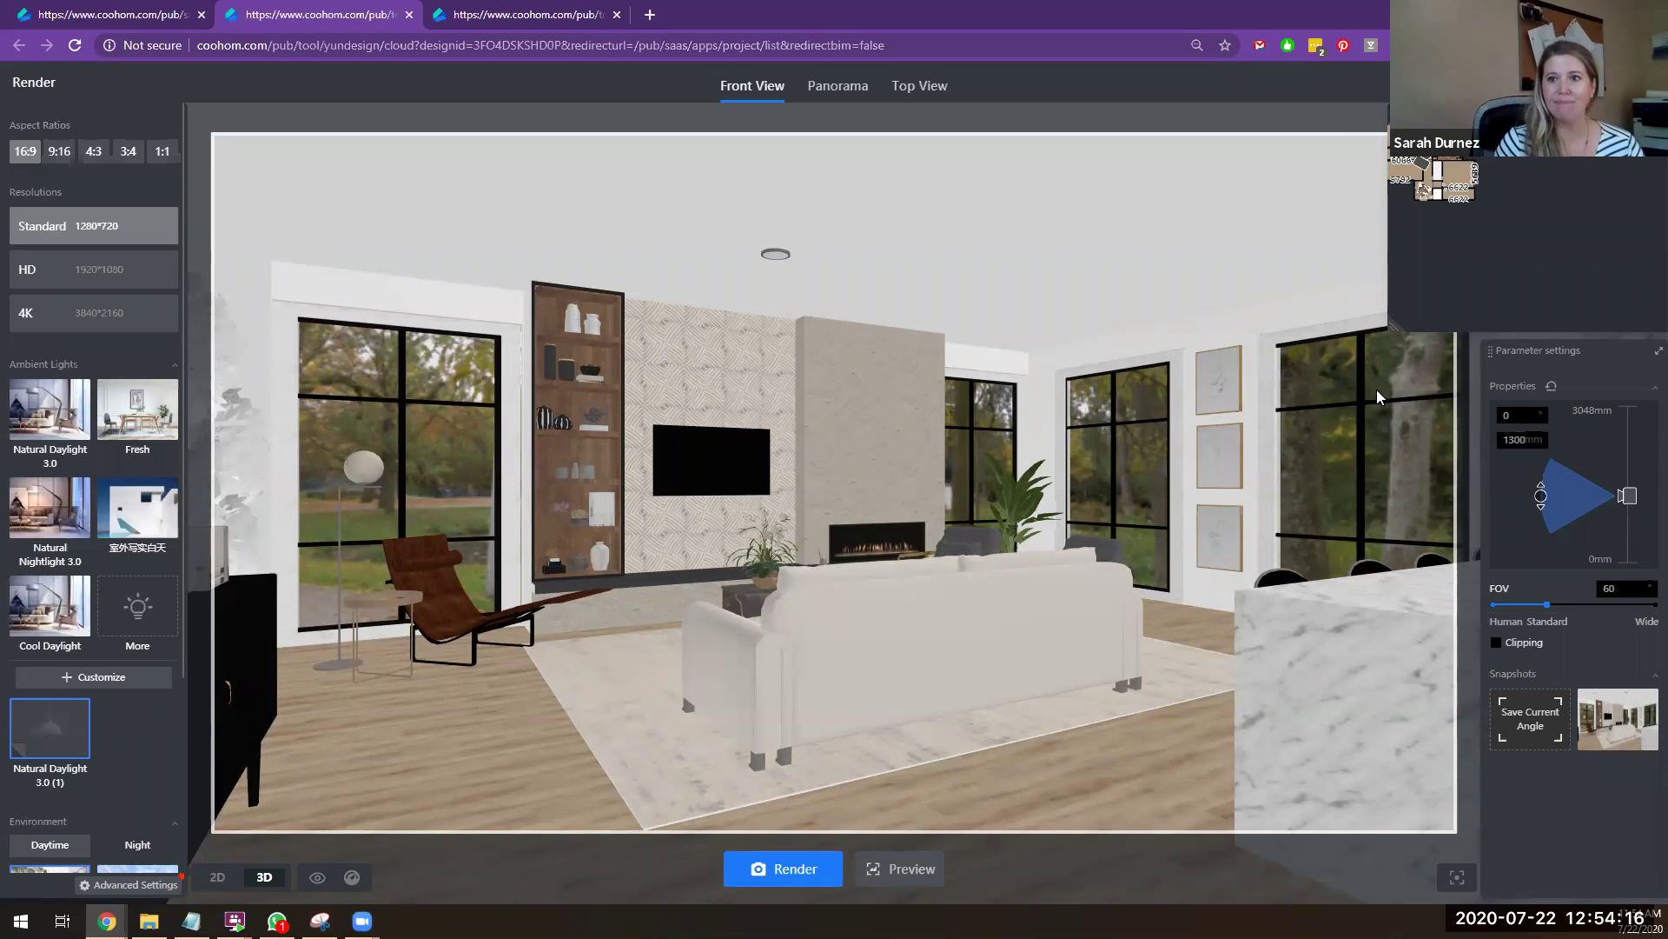
Step: View the newest great room render to check the multi-beam light, and return to the render settings
mouse_move(1608, 85)
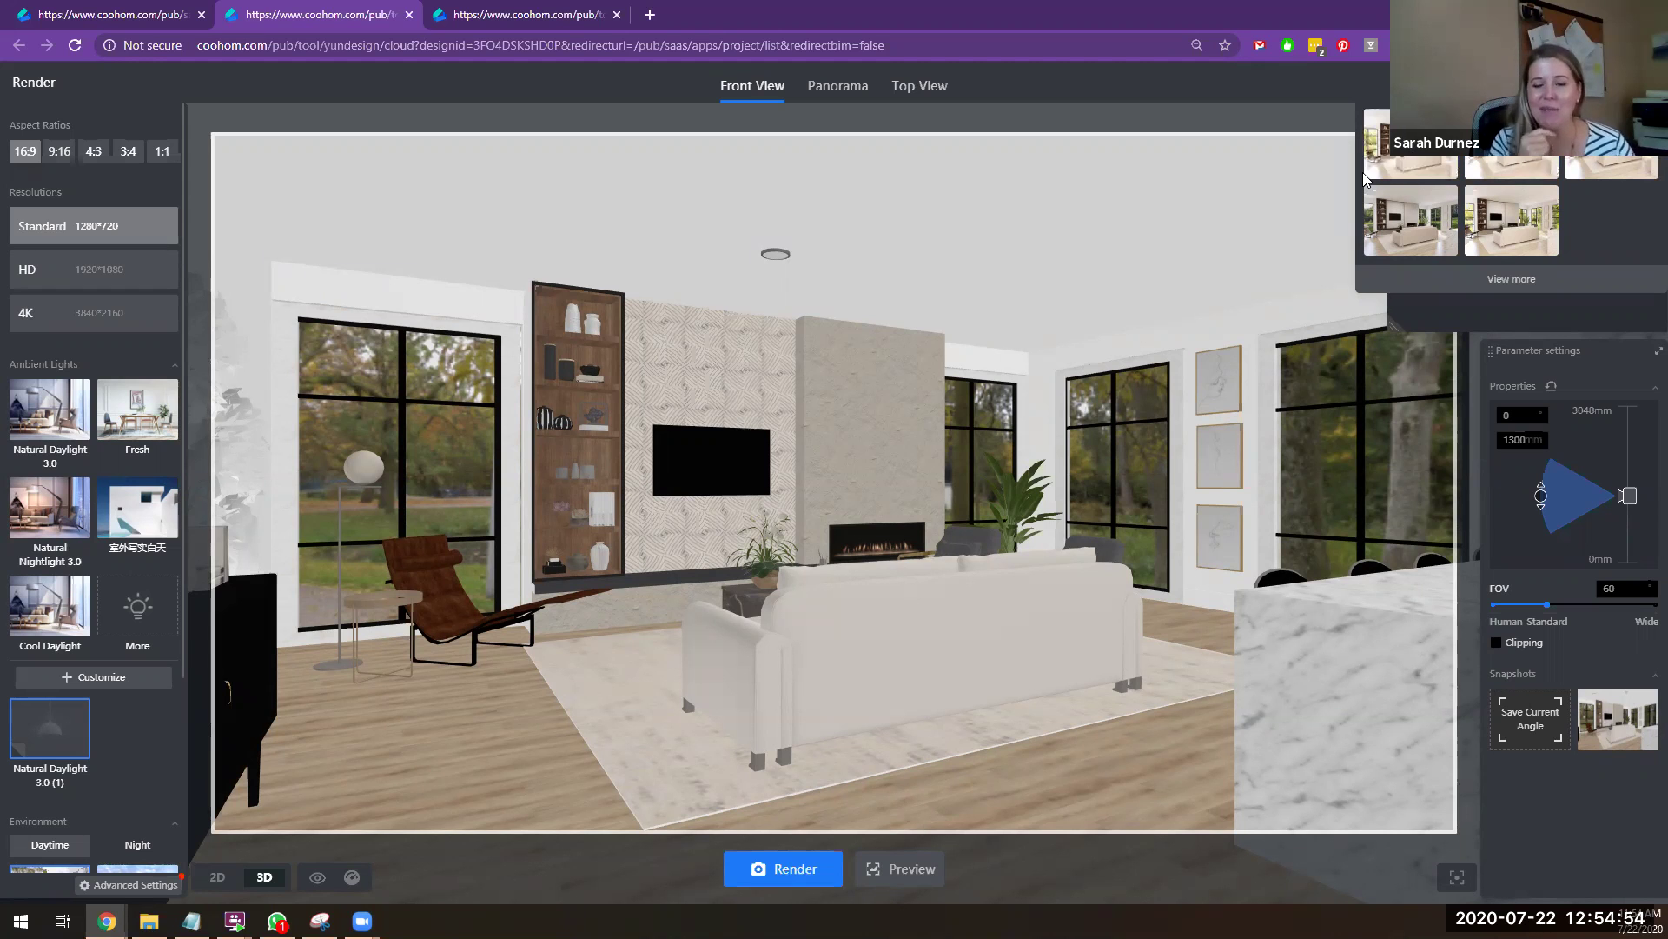
left_click(1417, 137)
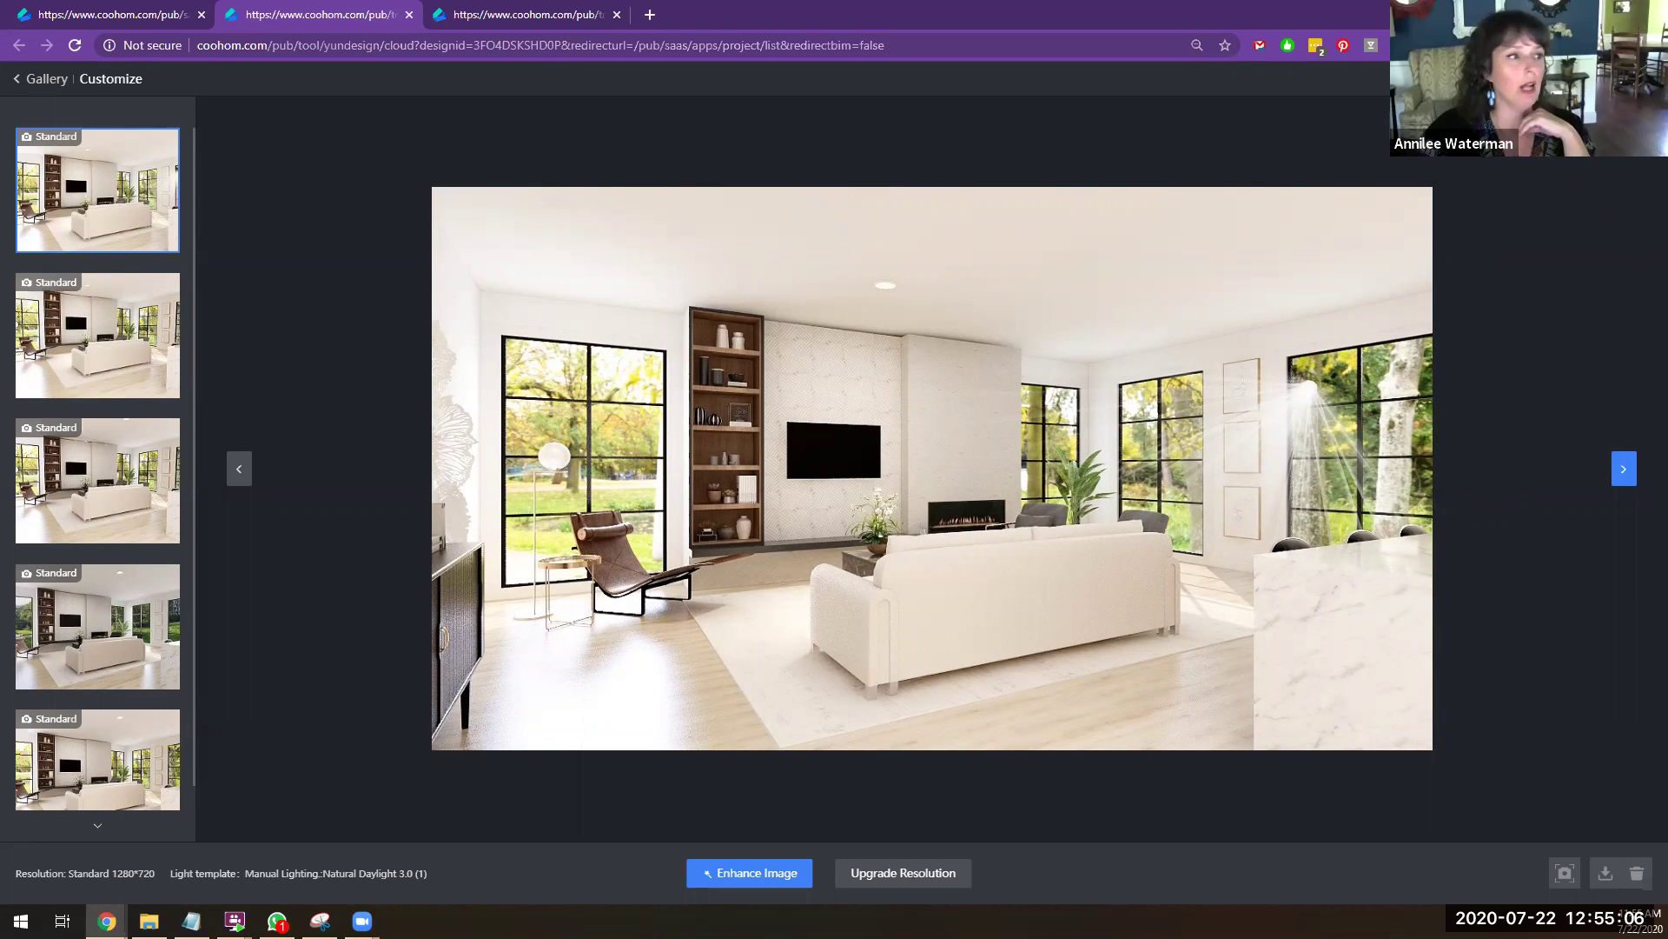
left_click(1645, 79)
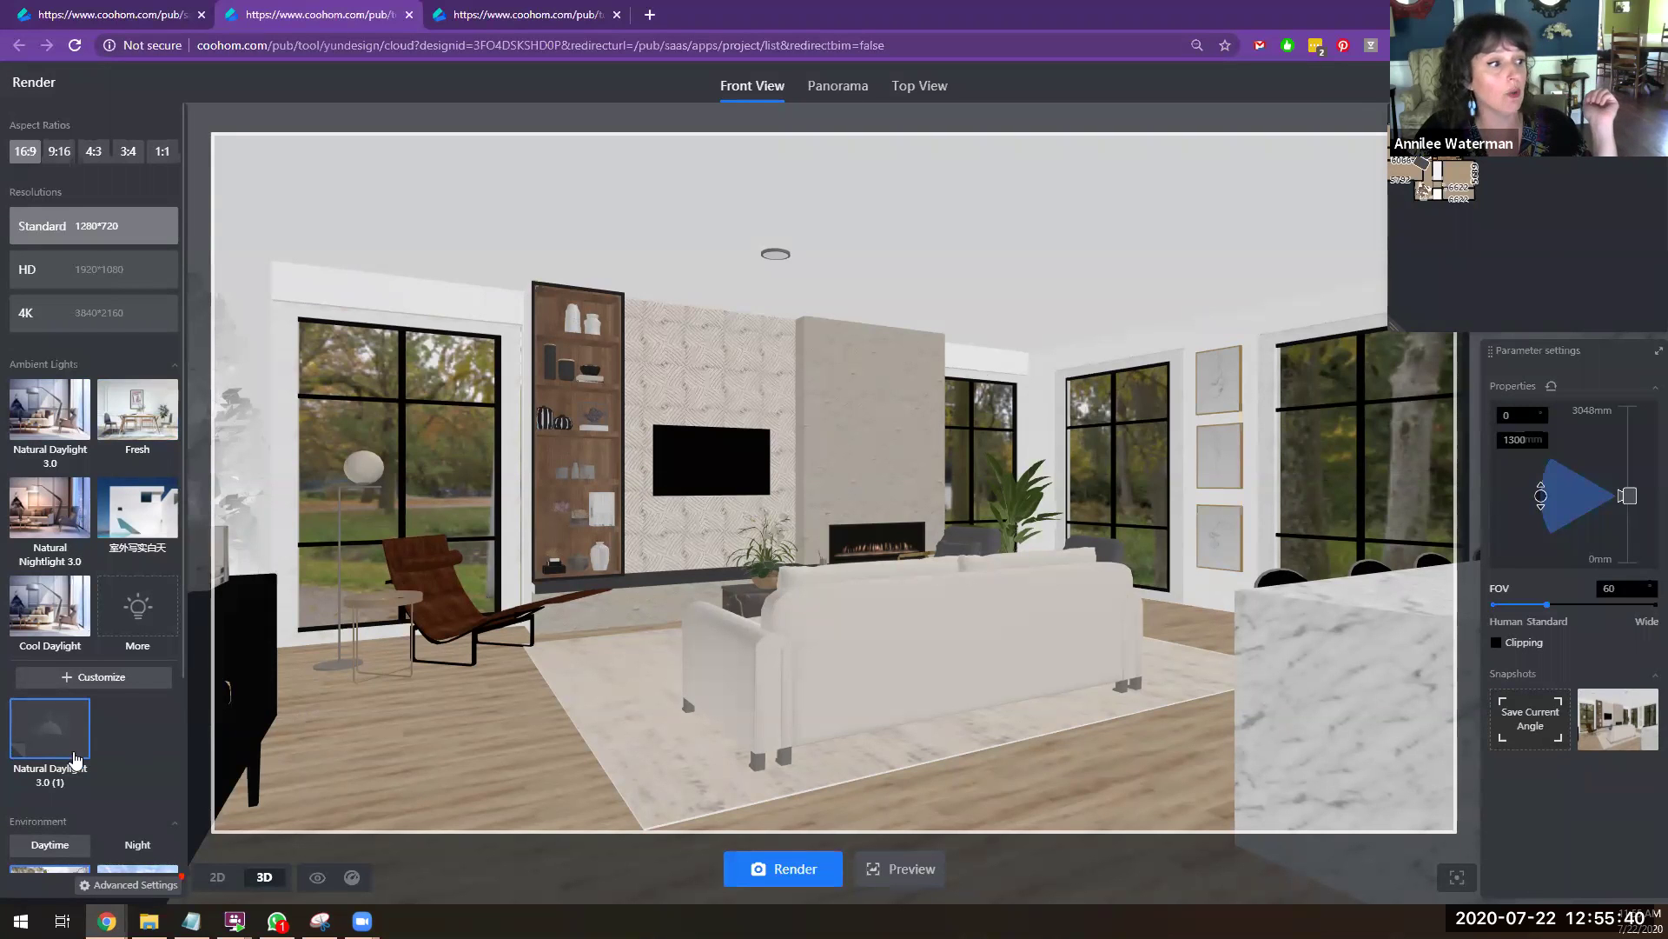
Step: Look at the templates offered for a new custom lighting scheme without creating one
left_click(122, 685)
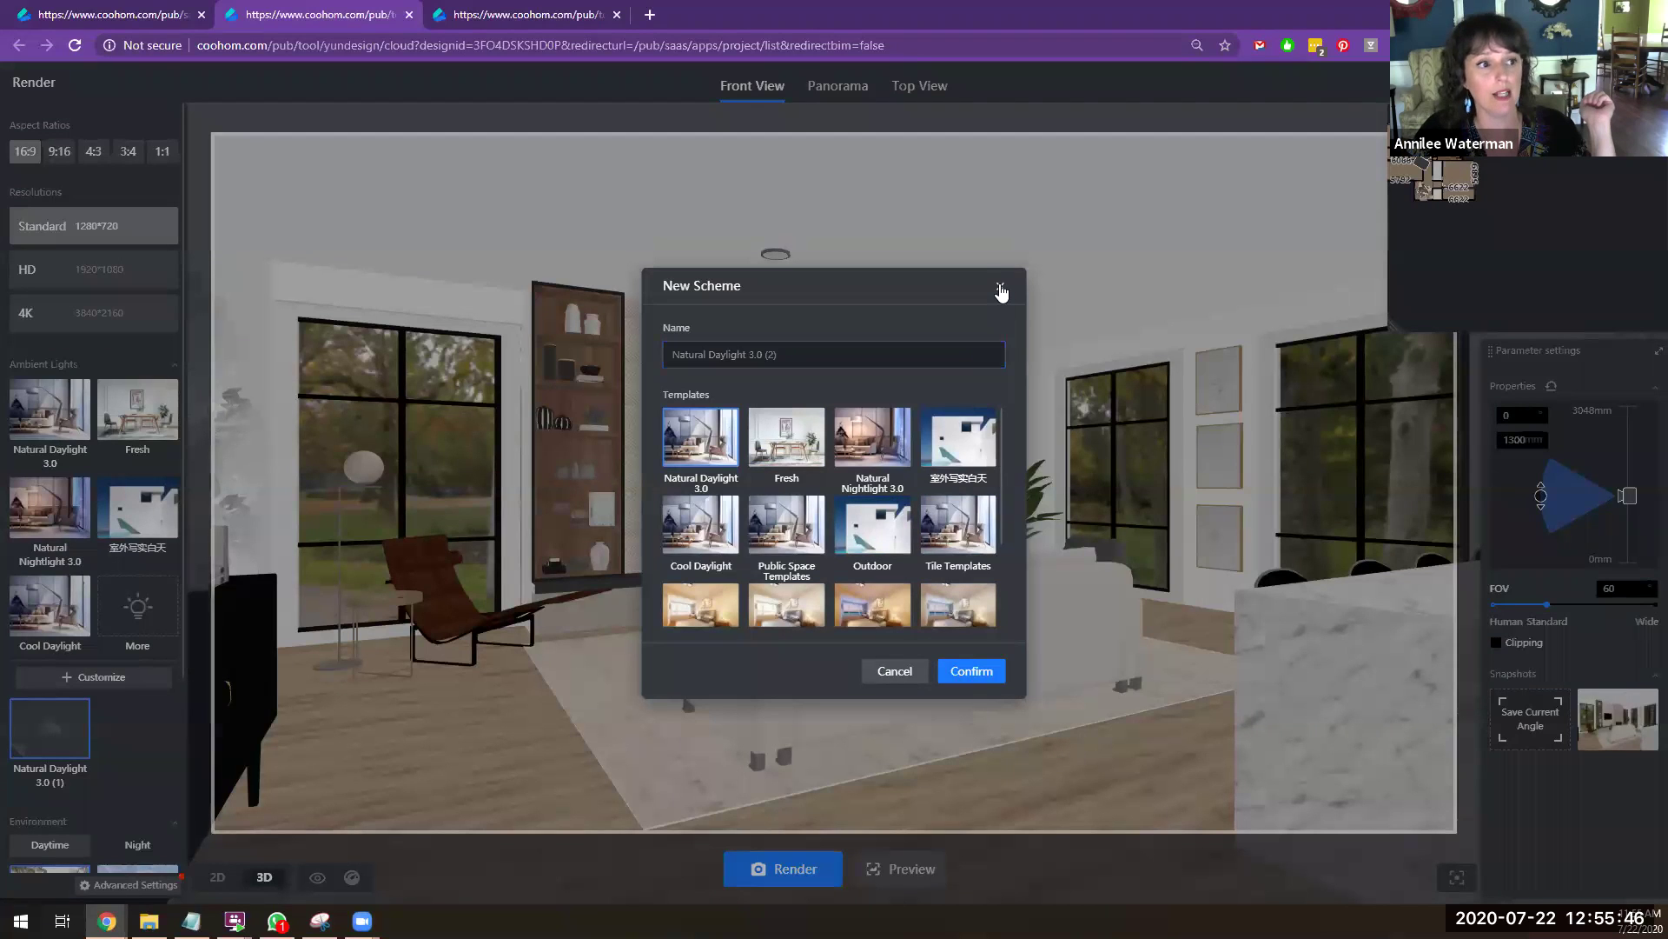
left_click(1001, 289)
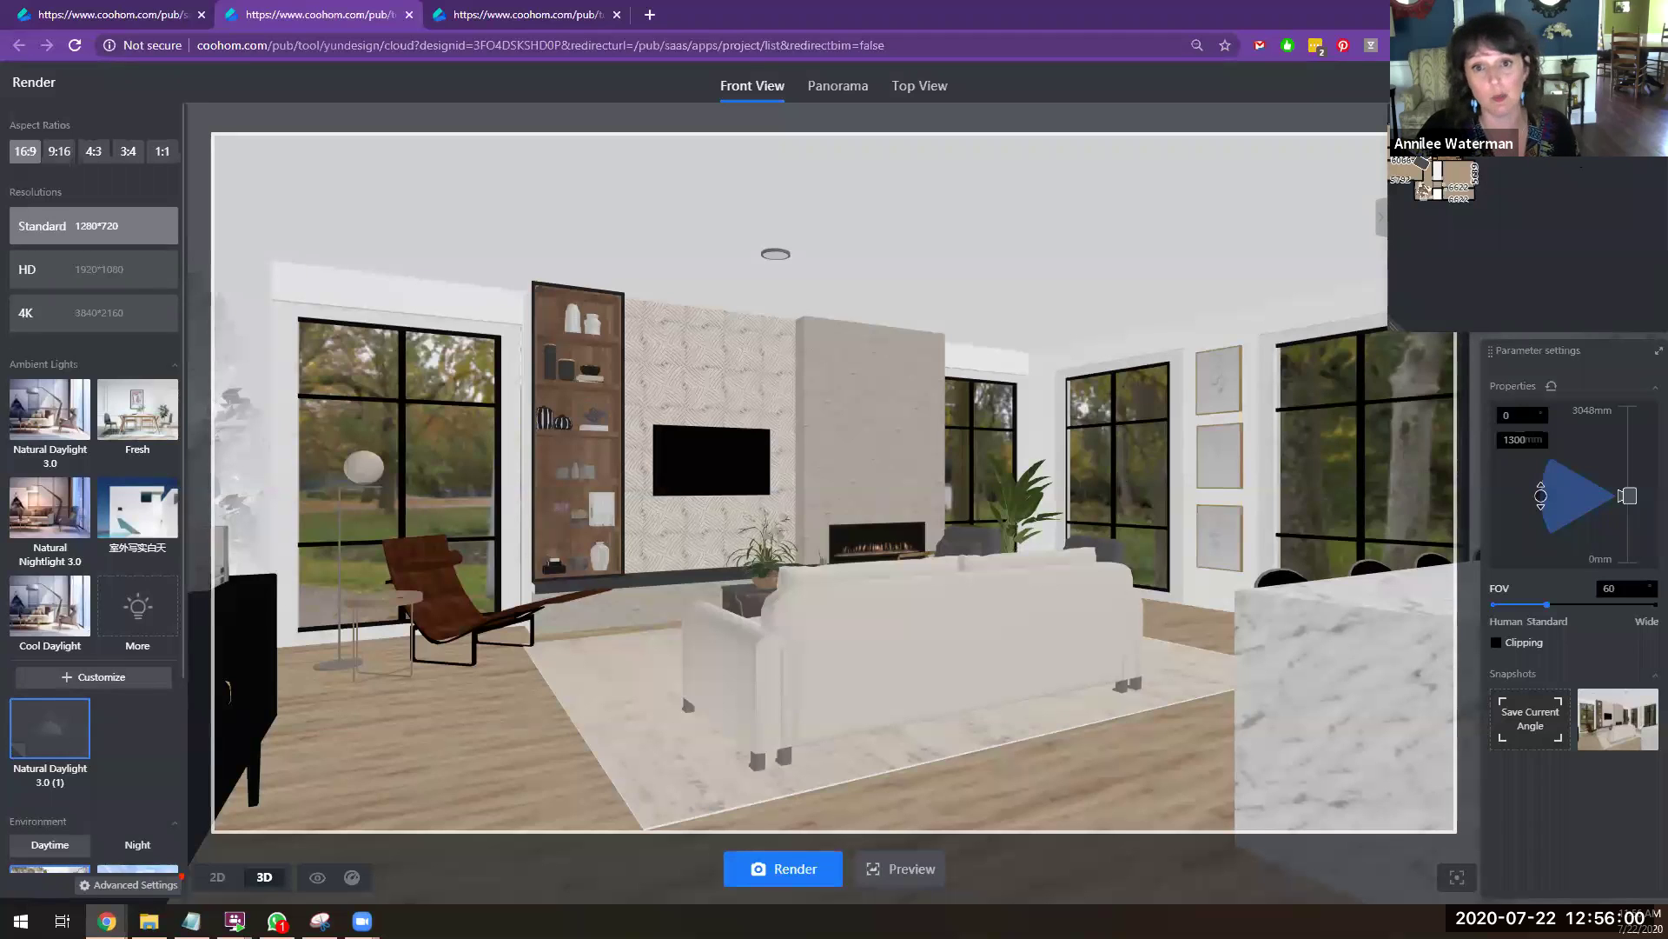
Step: Reopen the latest multi-beam great room render from the recent renders
mouse_move(1564, 83)
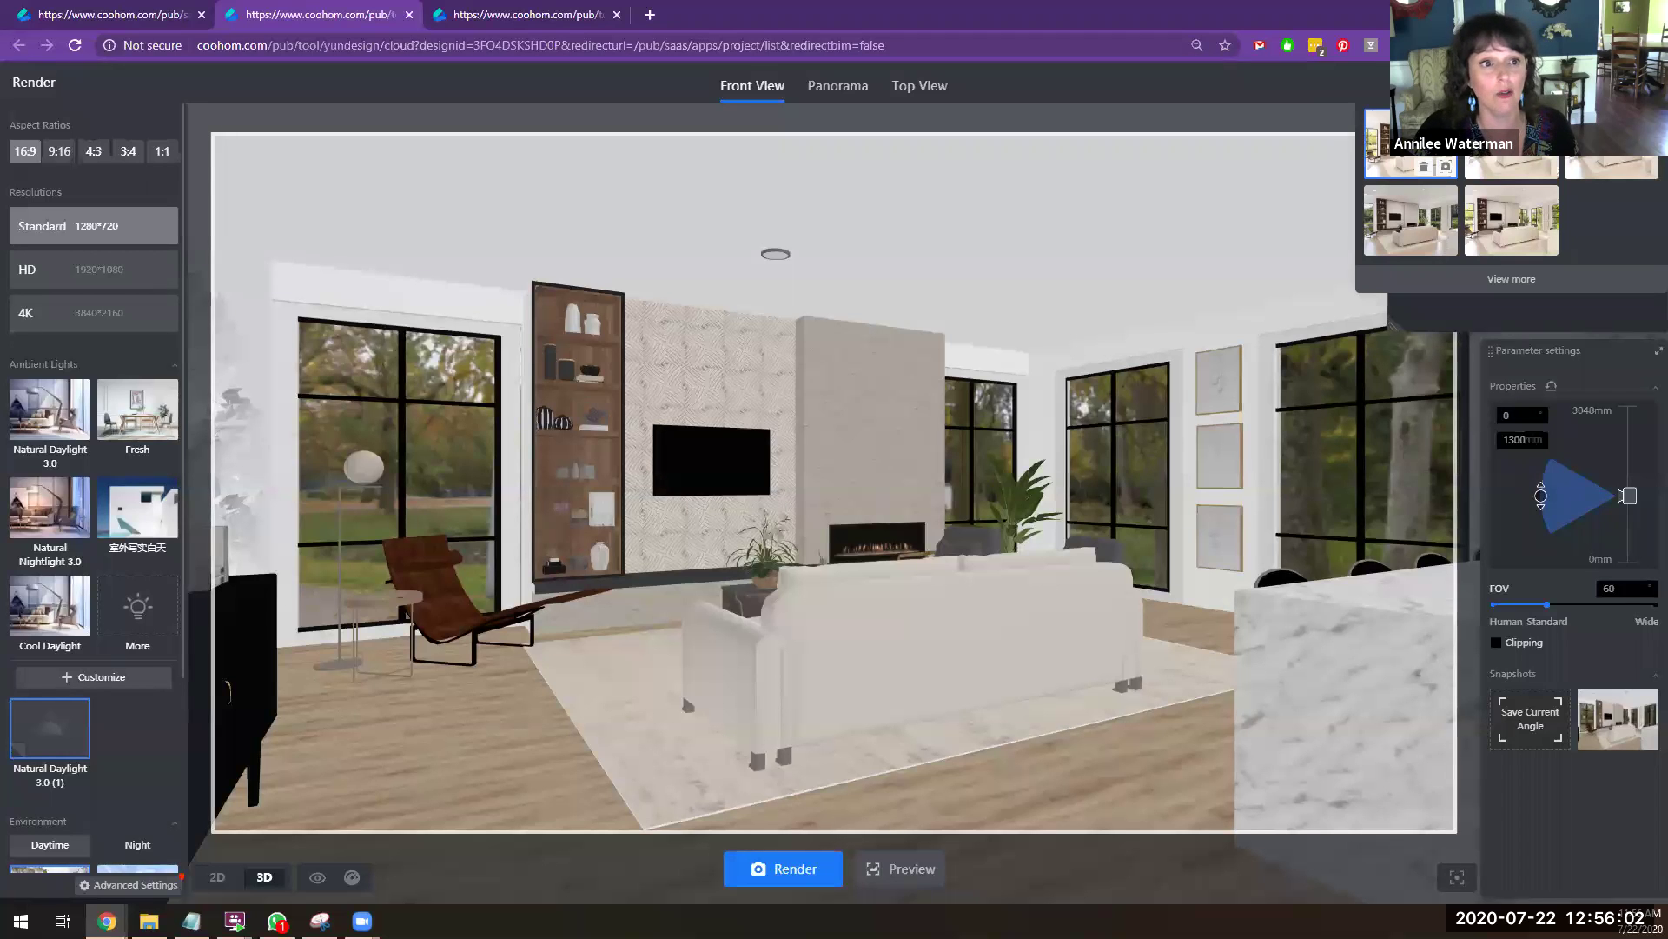
left_click(1412, 139)
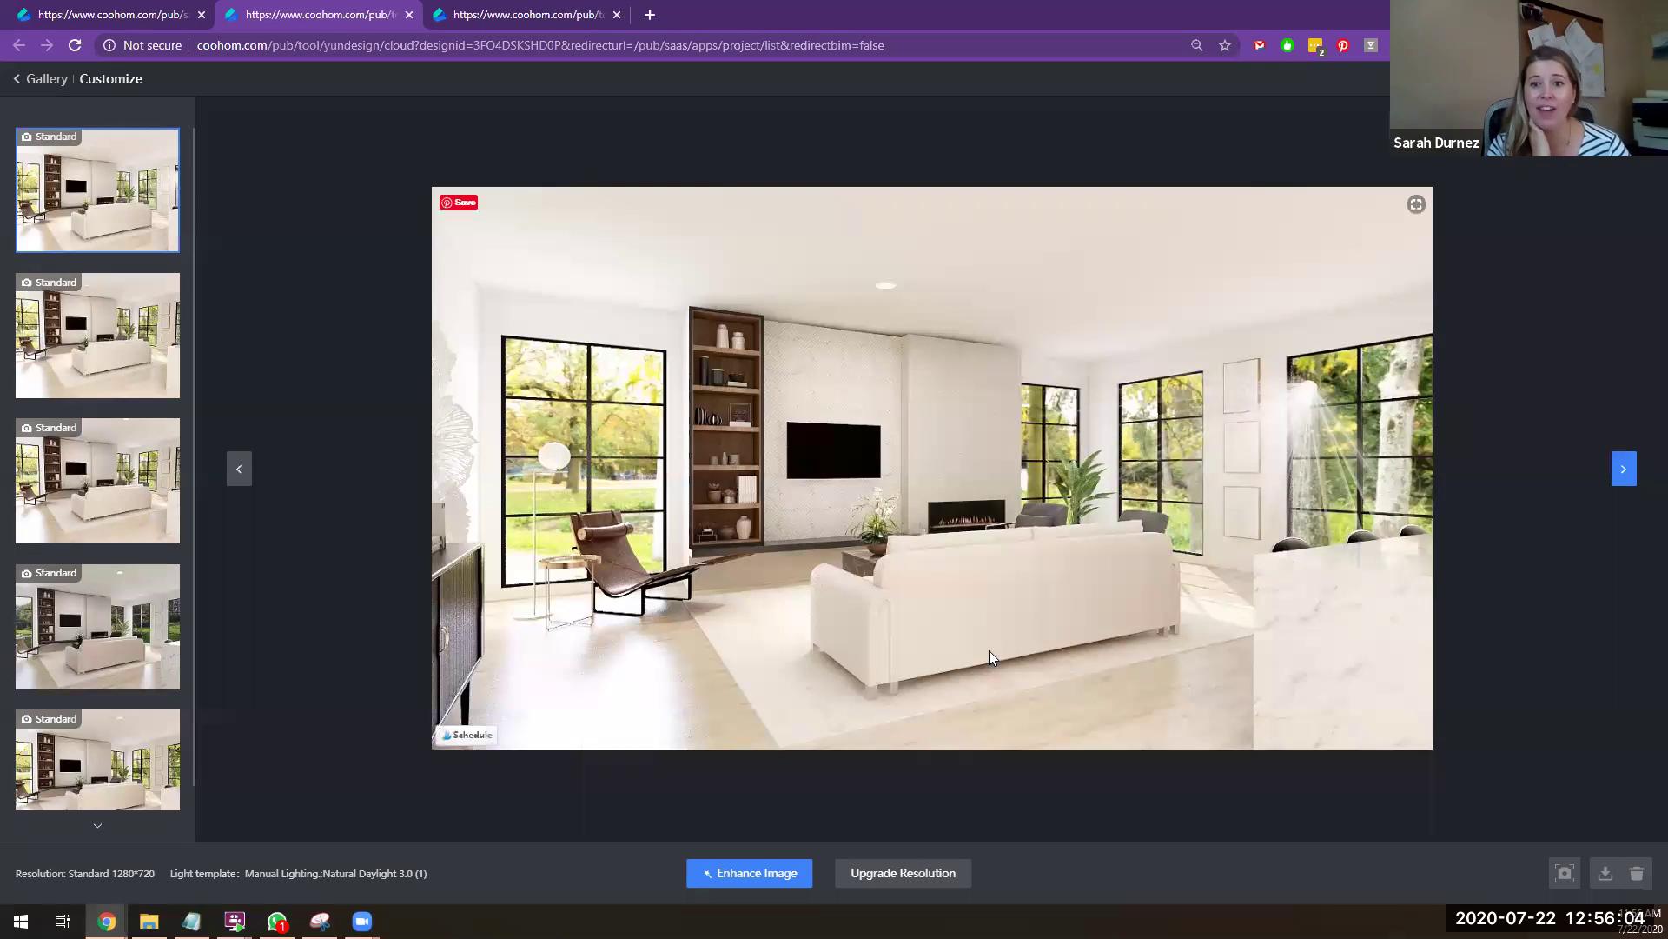